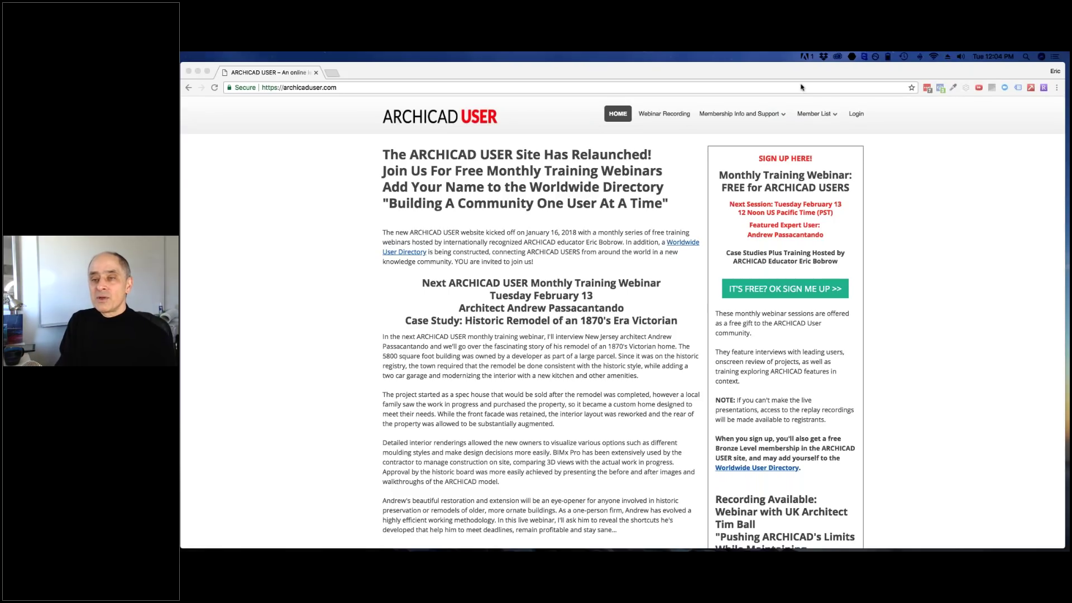
Step: Open the ARCHICAD USER site's compact member list by country and look through its country sections
left_click(751, 117)
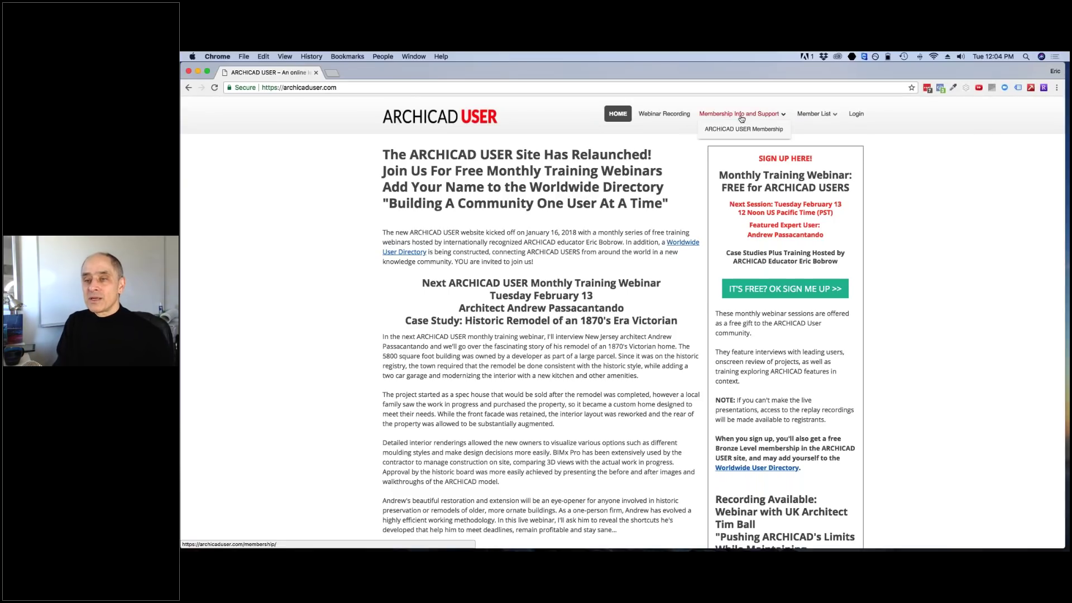
mouse_move(814, 114)
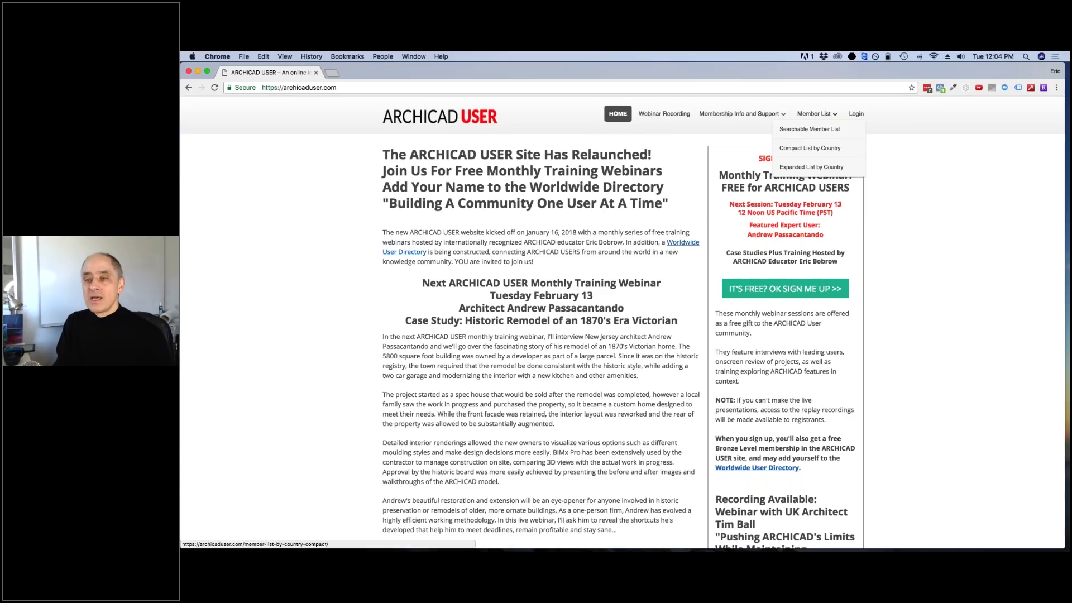
left_click(810, 148)
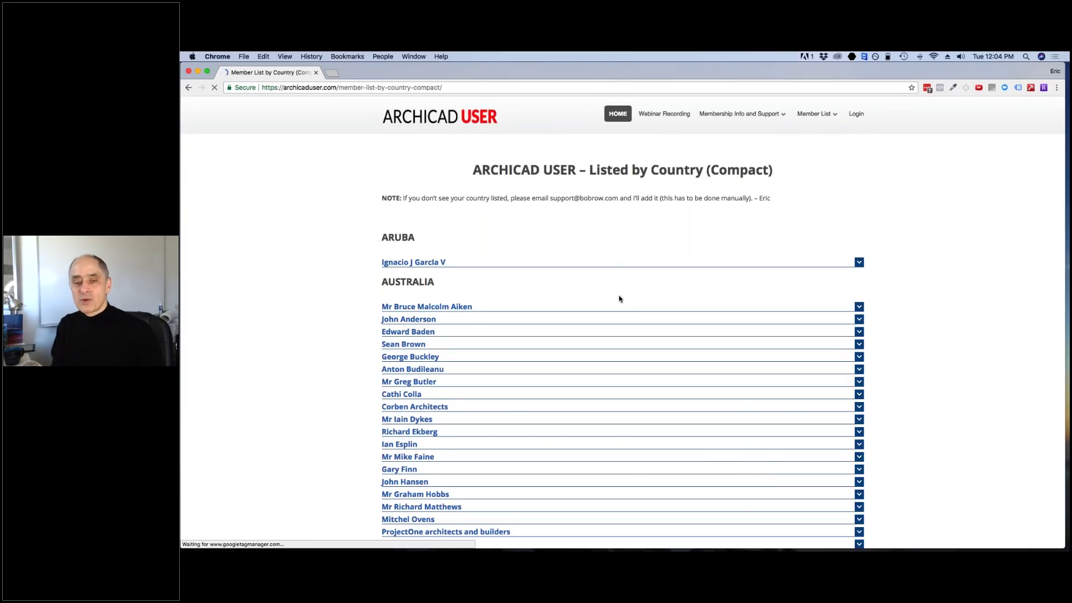
scroll(620, 299, "down", 5)
scroll(620, 335, "down", 10)
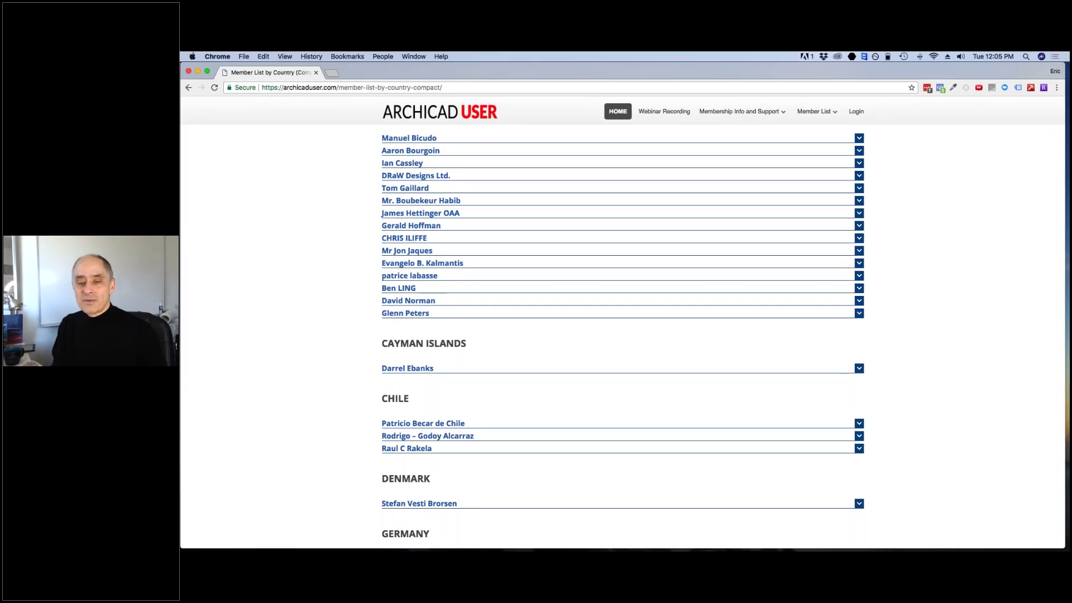
scroll(620, 335, "up", 15)
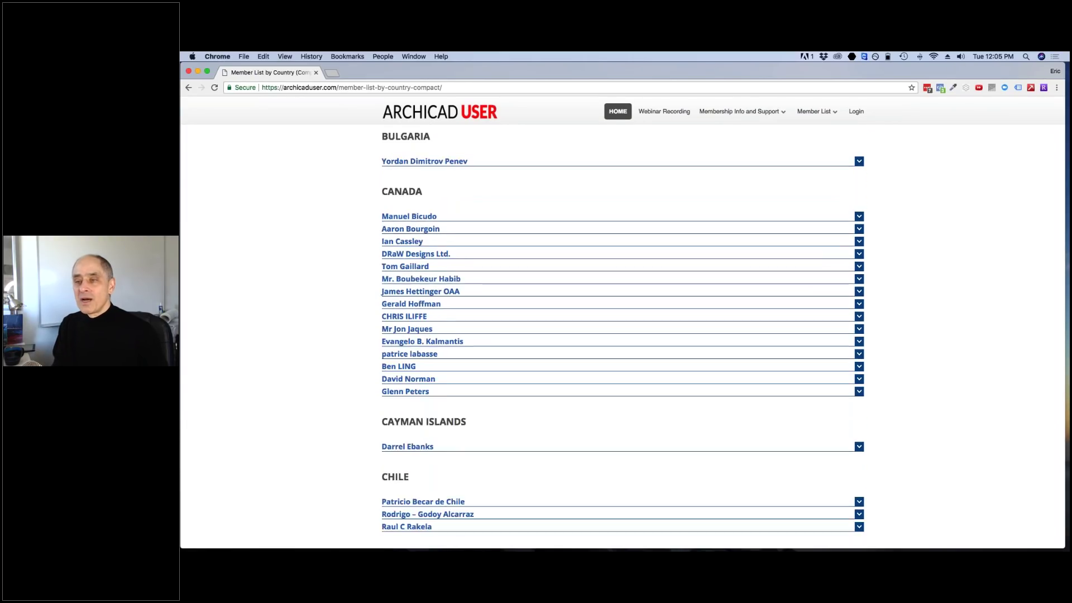
Step: Open the expanded member list by country, look through the profile entries, and return to the home page
mouse_move(816, 114)
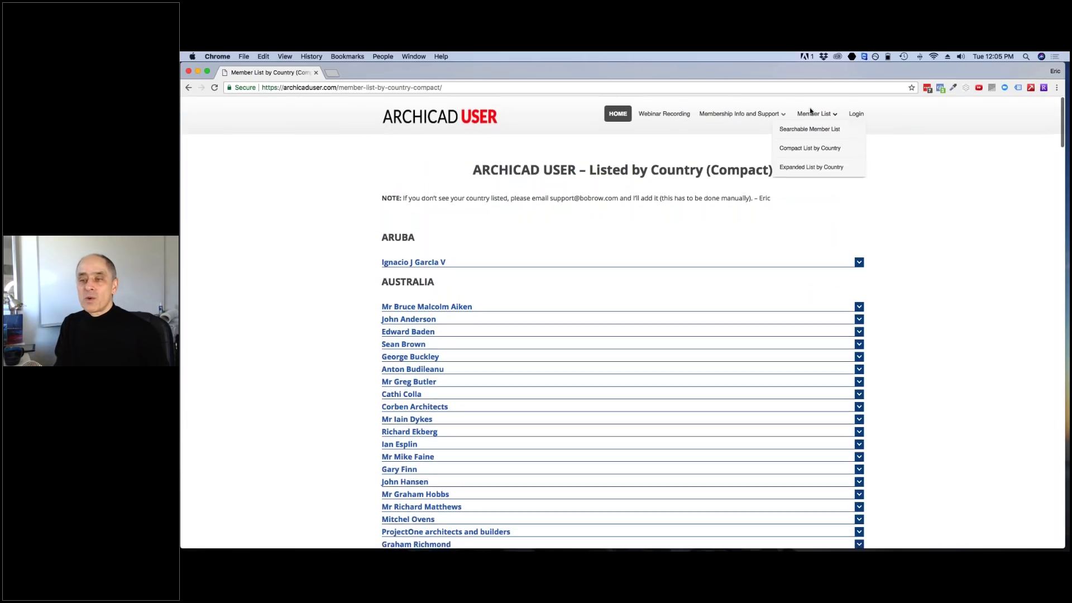
left_click(807, 168)
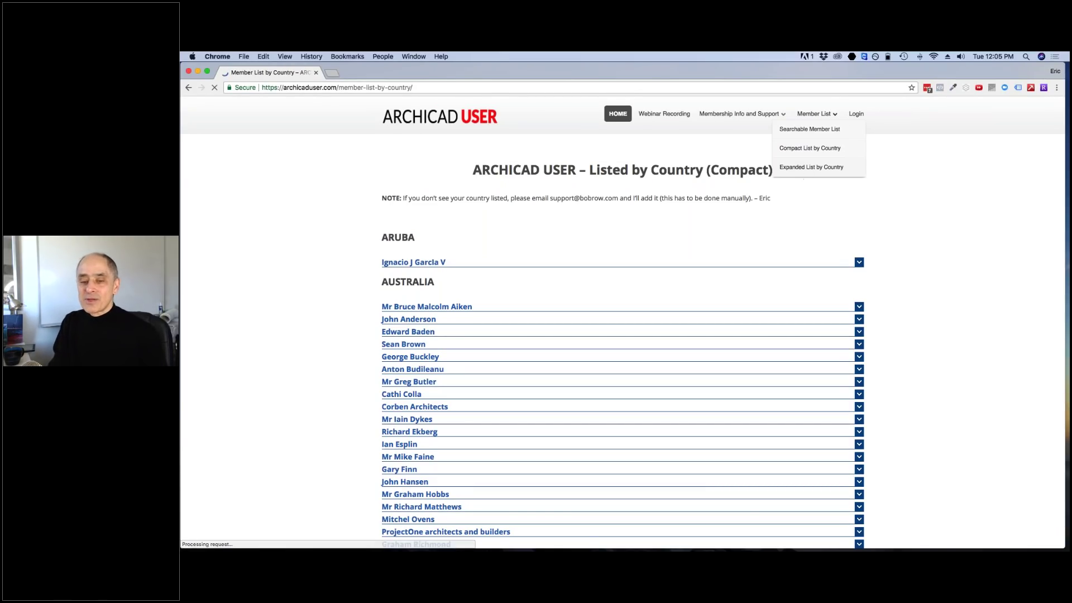
scroll(825, 222, "down", 10)
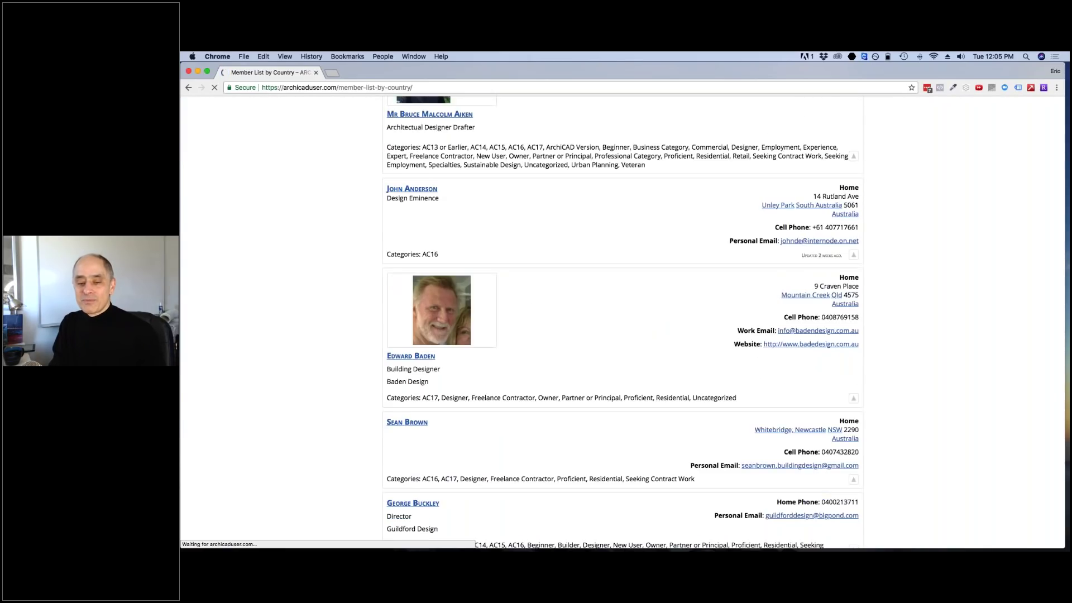
scroll(623, 321, "down", 6)
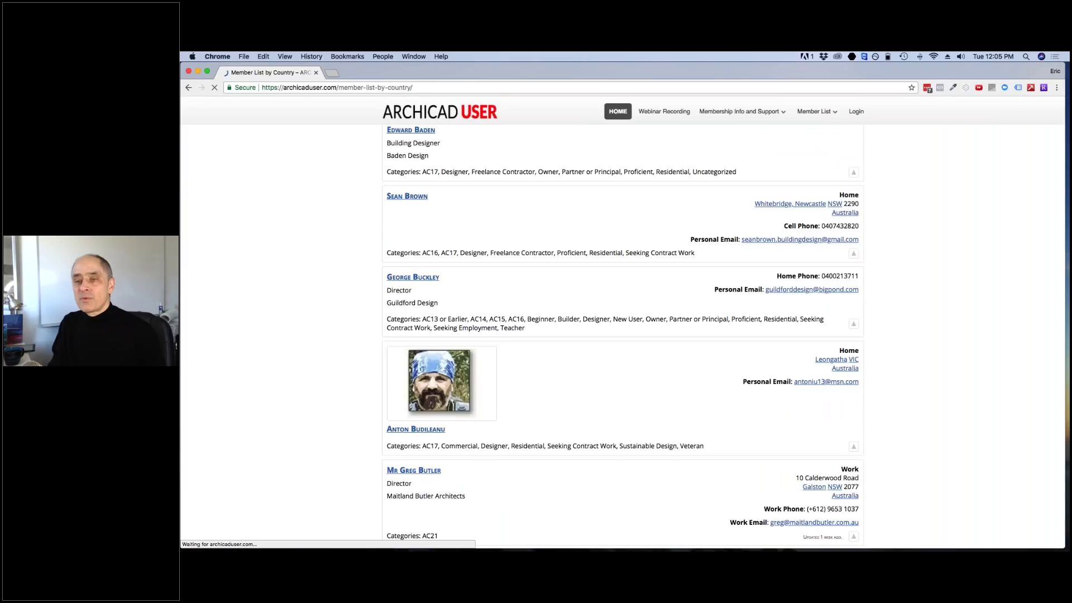
scroll(825, 220, "up", 15)
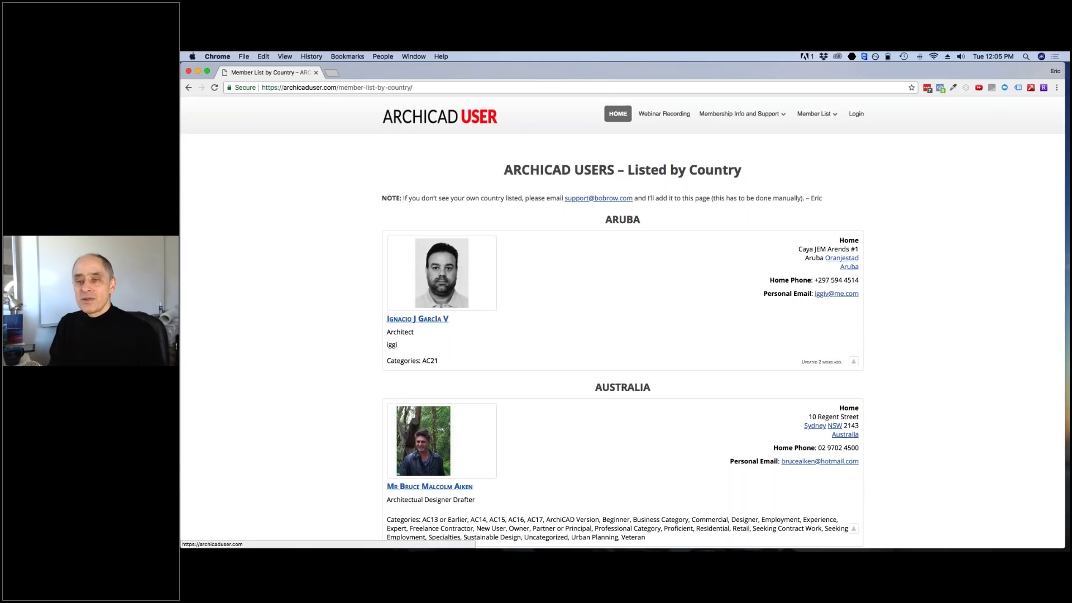
left_click(621, 117)
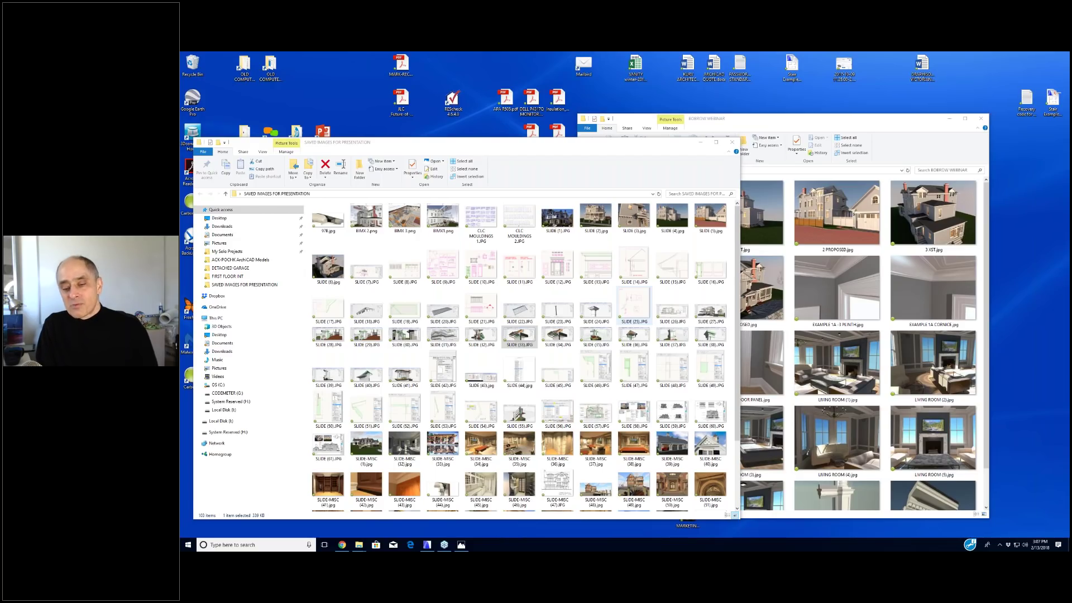
Step: Switch to ARCHICAD to view the first floor plan, and bring up the house photo SLIDE (1).JPG in Photos
key("alt+Tab")
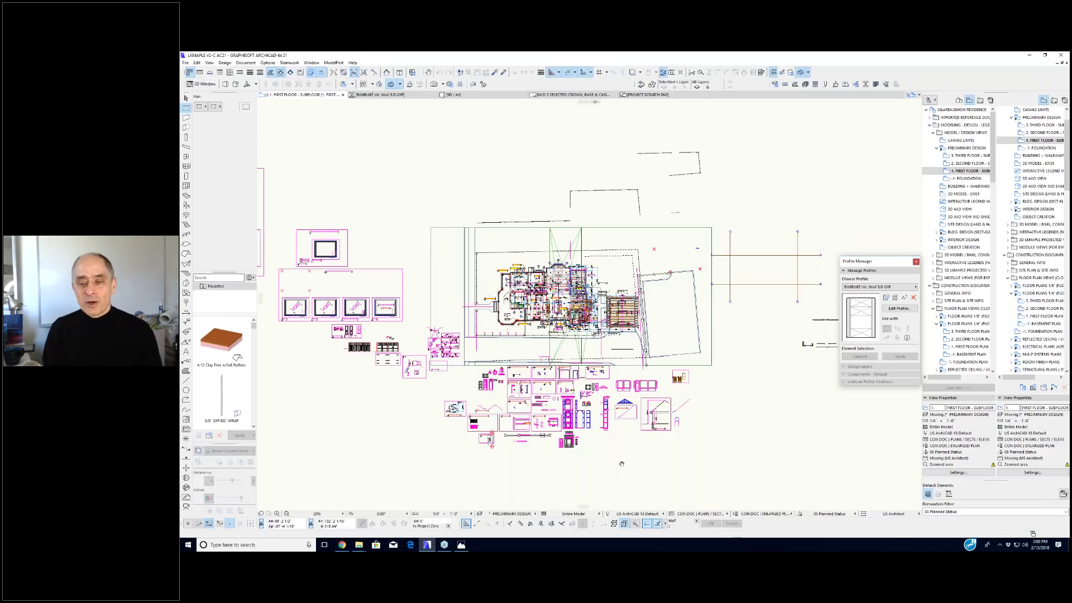
scroll(538, 261, "up", 2)
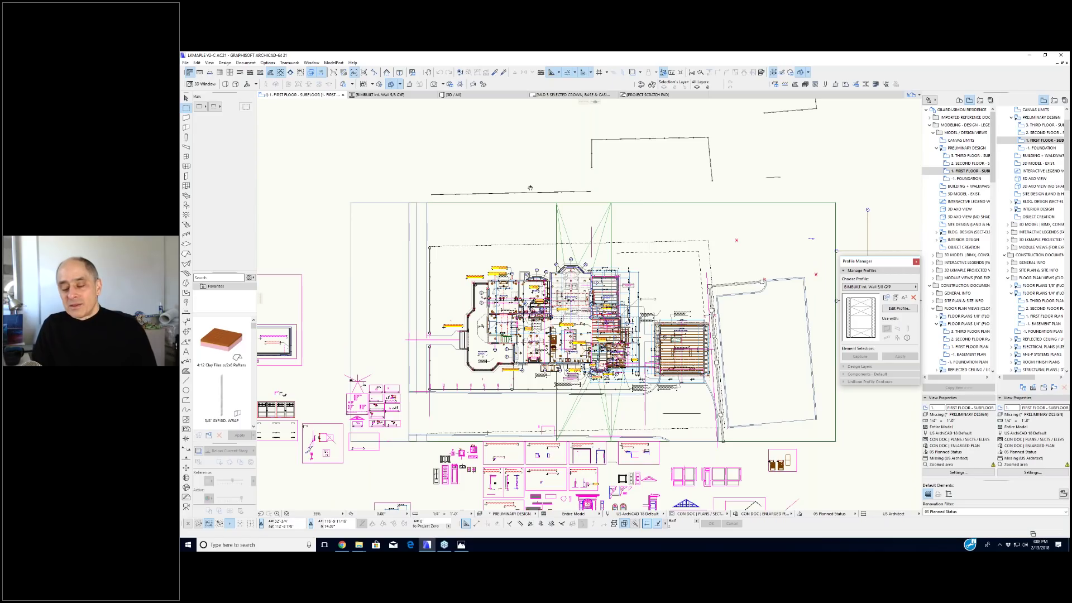
middle_click_drag(534, 189, 526, 186)
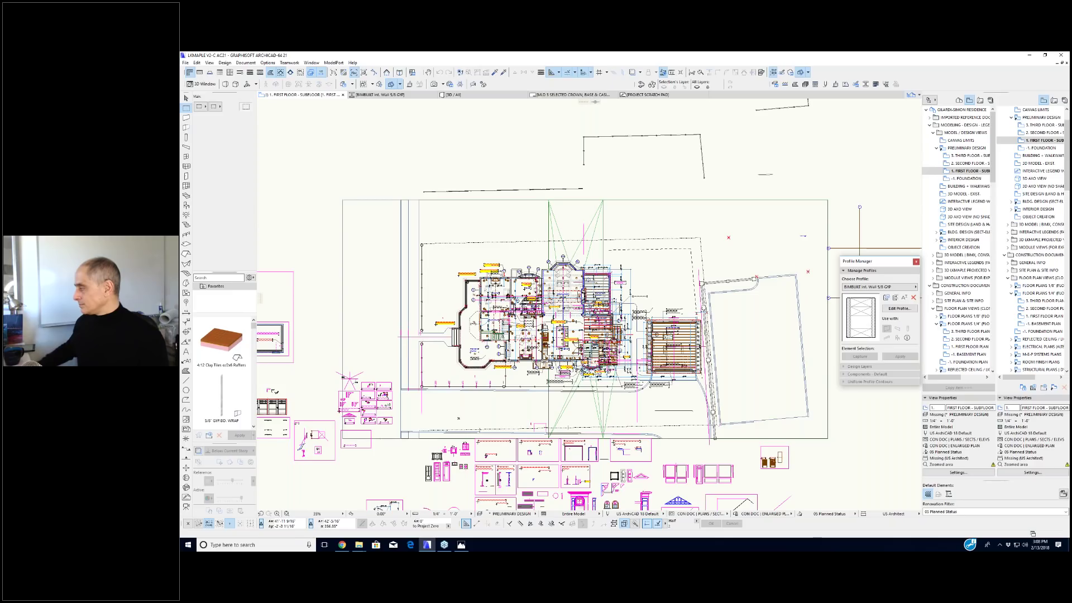
left_click(461, 546)
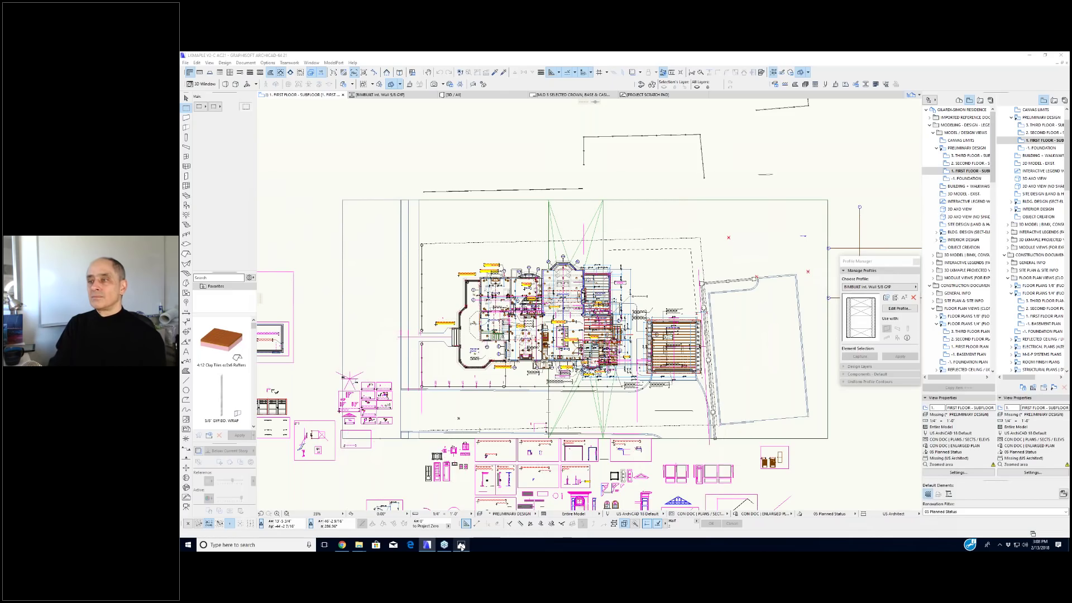
left_click(461, 545)
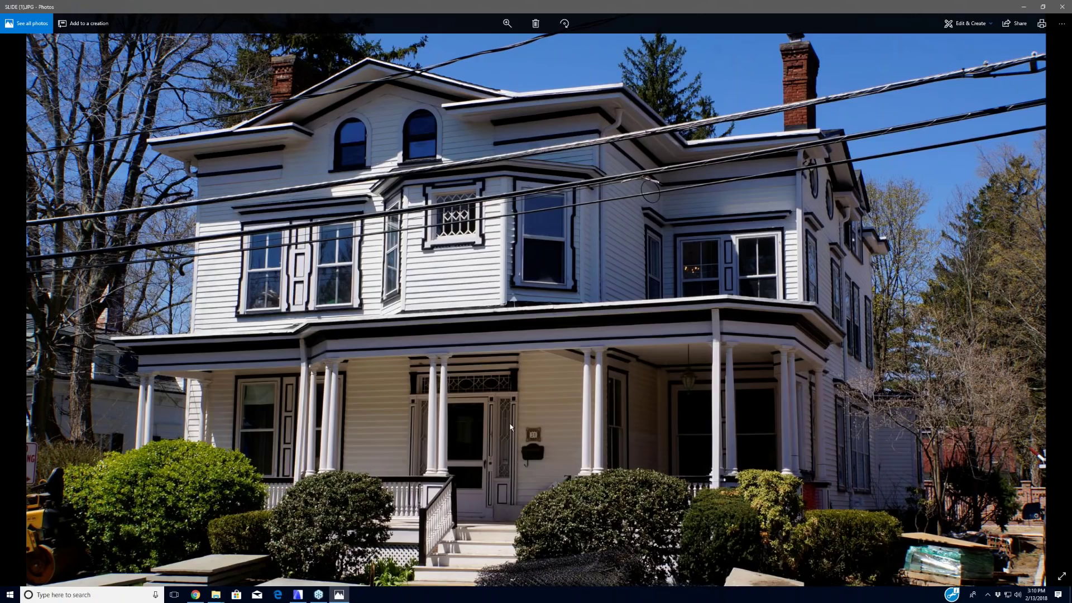
Step: Switch back to ARCHICAD and examine the room layout of the first floor plan
left_click(297, 595)
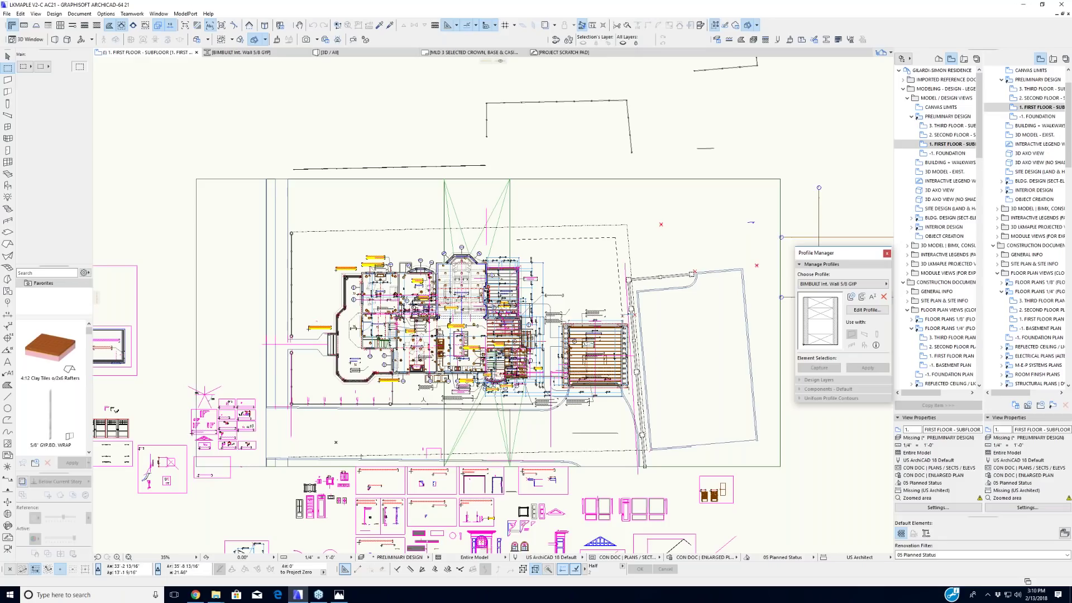
scroll(442, 365, "up", 1)
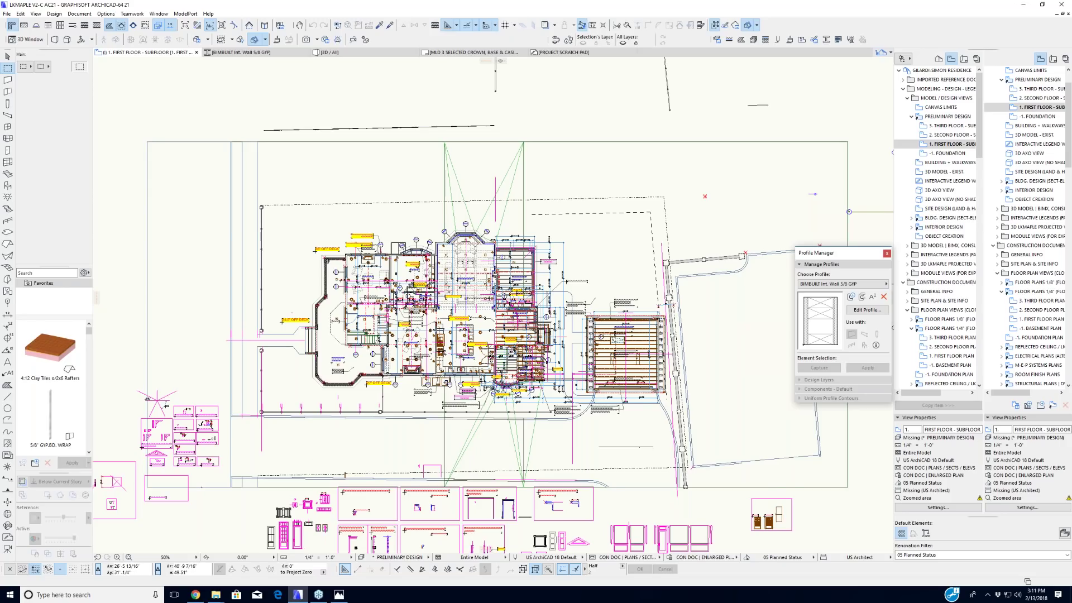
scroll(368, 374, "up", 2)
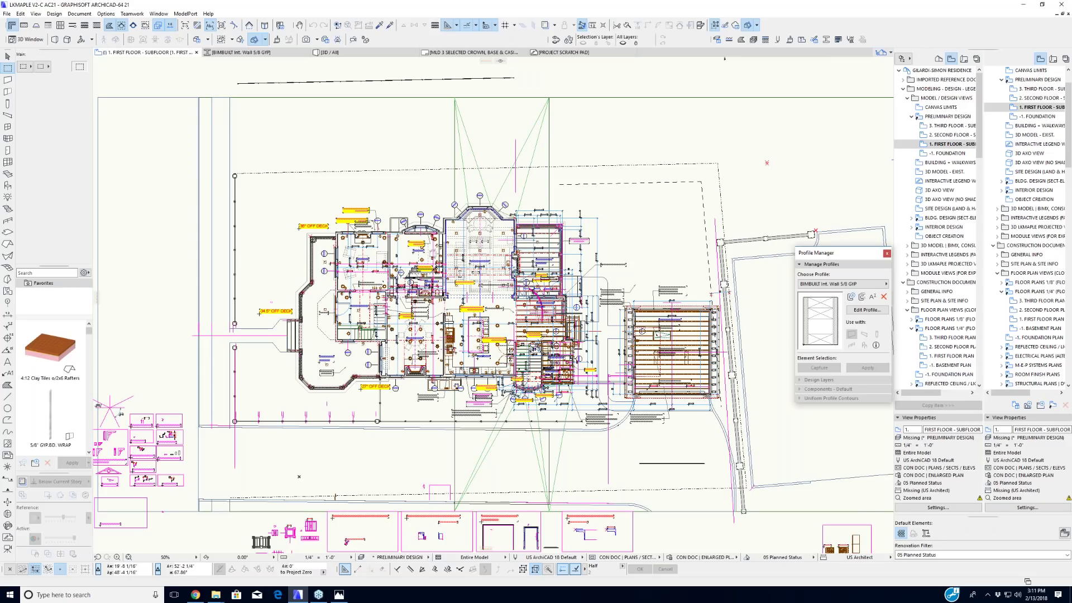
scroll(372, 305, "up", 2)
scroll(401, 337, "up", 2)
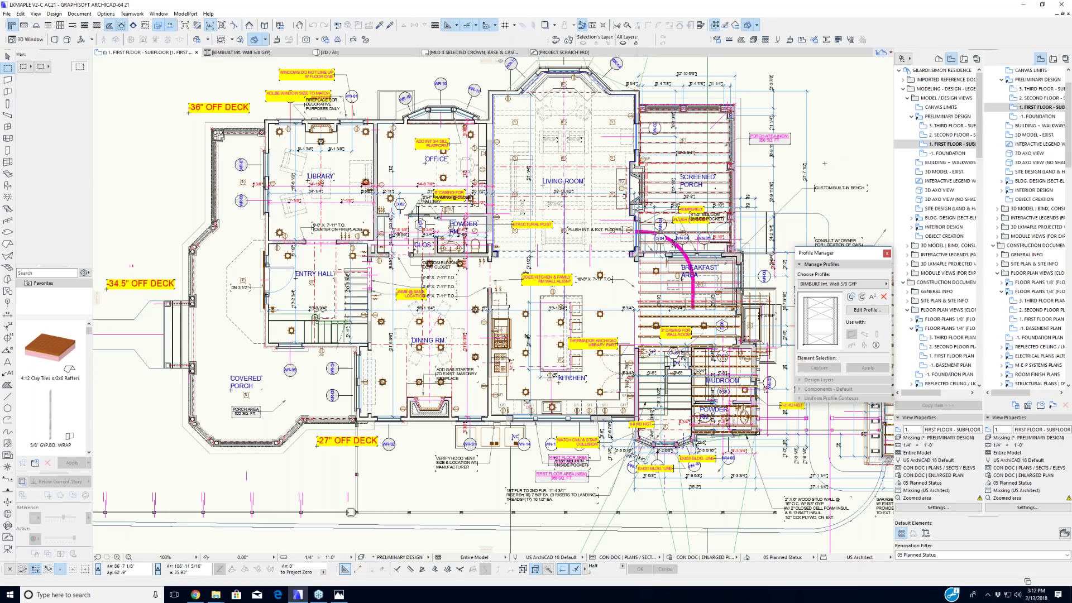
middle_click_drag(503, 279, 487, 287)
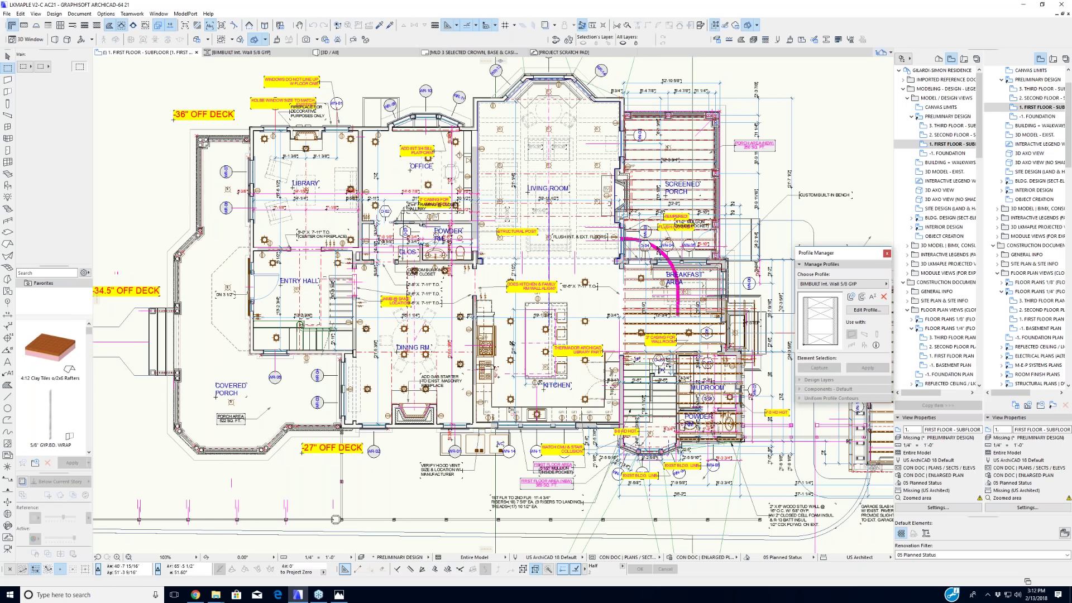
Step: Measure the width of the trimmed wall end at the dining room opening, just below the powder room
scroll(478, 253, "up", 3)
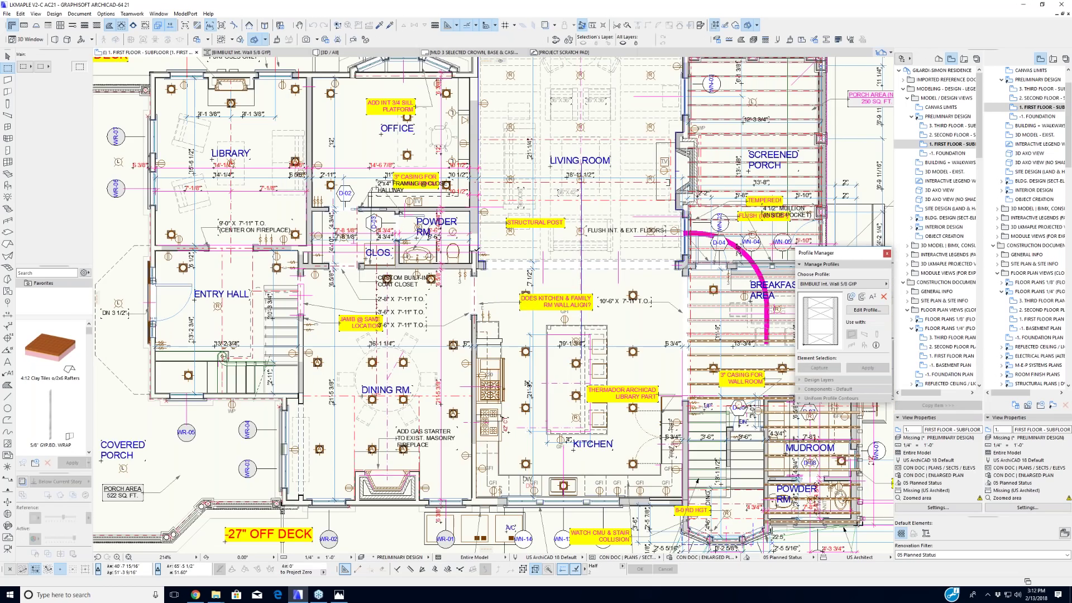
scroll(478, 251, "up", 10)
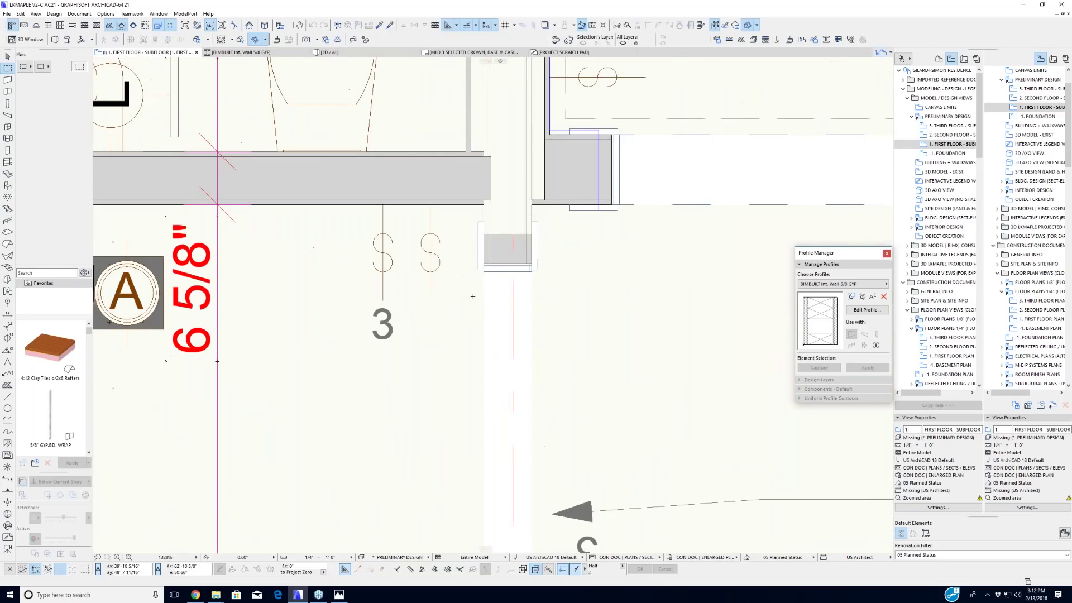
key("m")
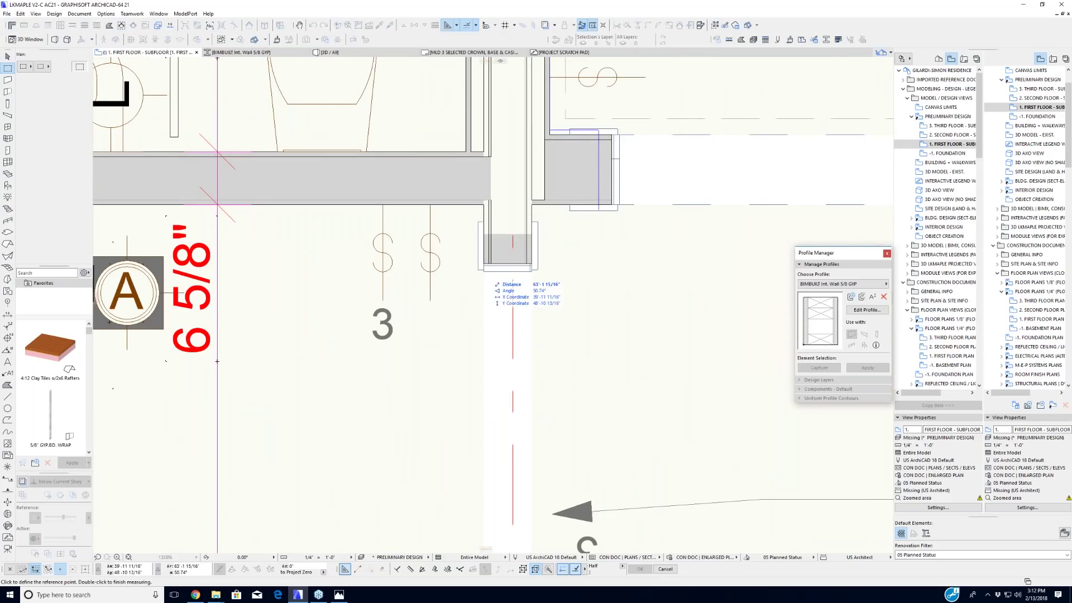
left_click(484, 272)
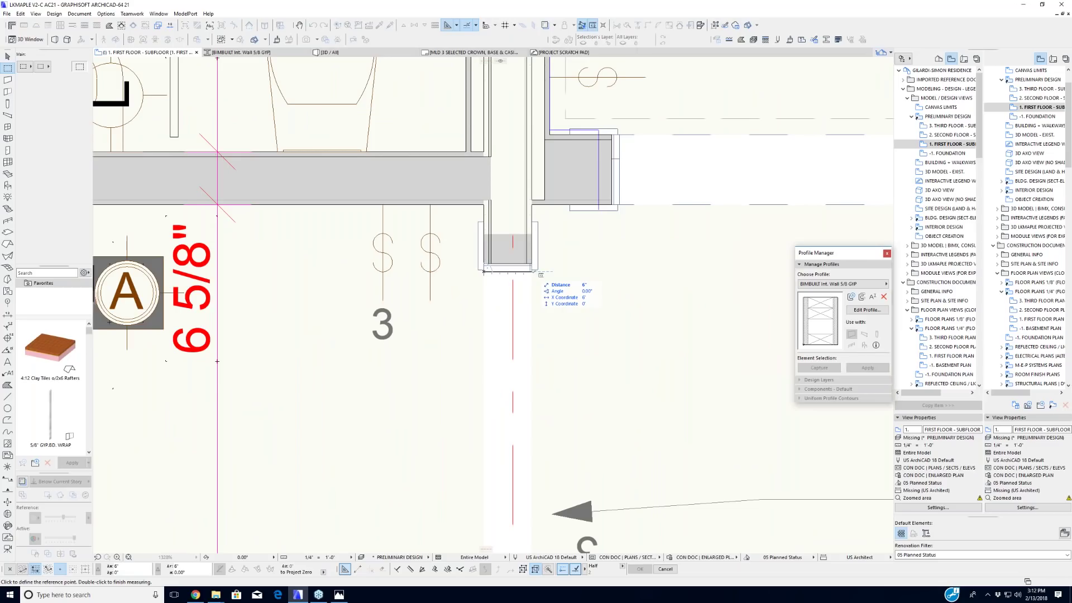
right_click(540, 273)
left_click(558, 317)
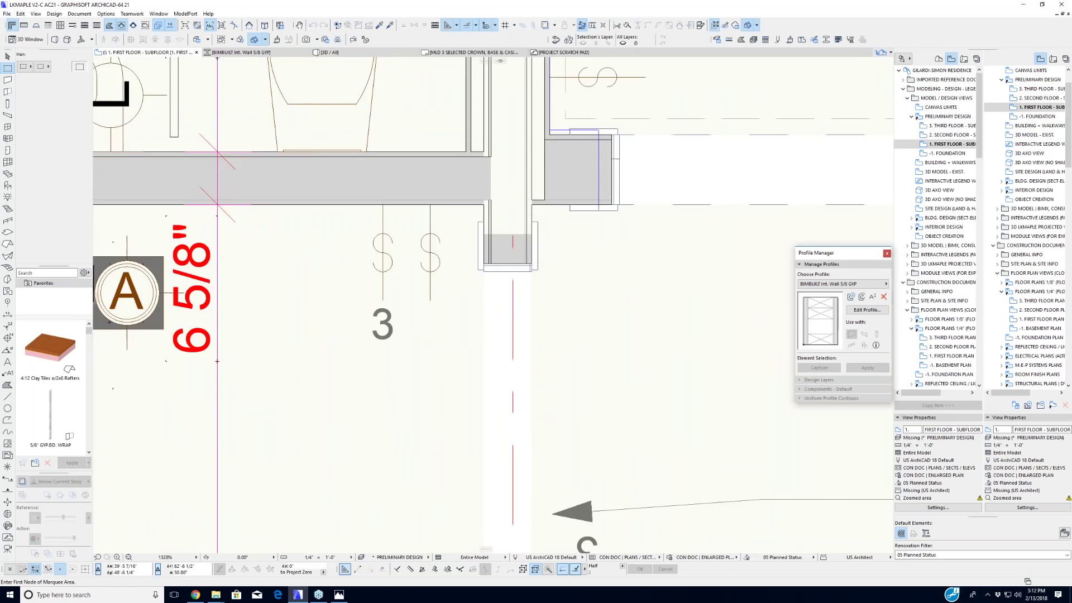
Step: Examine the wall junction beside the powder room and how it relates to the dining room, kitchen and living room
scroll(434, 308, "down", 6)
scroll(567, 295, "down", 2)
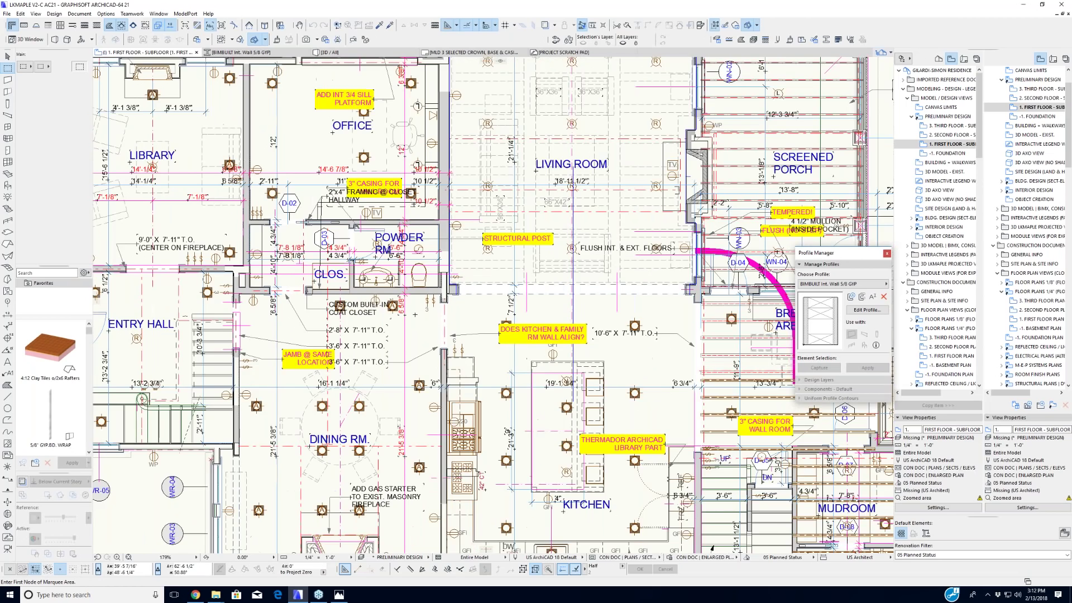
scroll(476, 305, "up", 2)
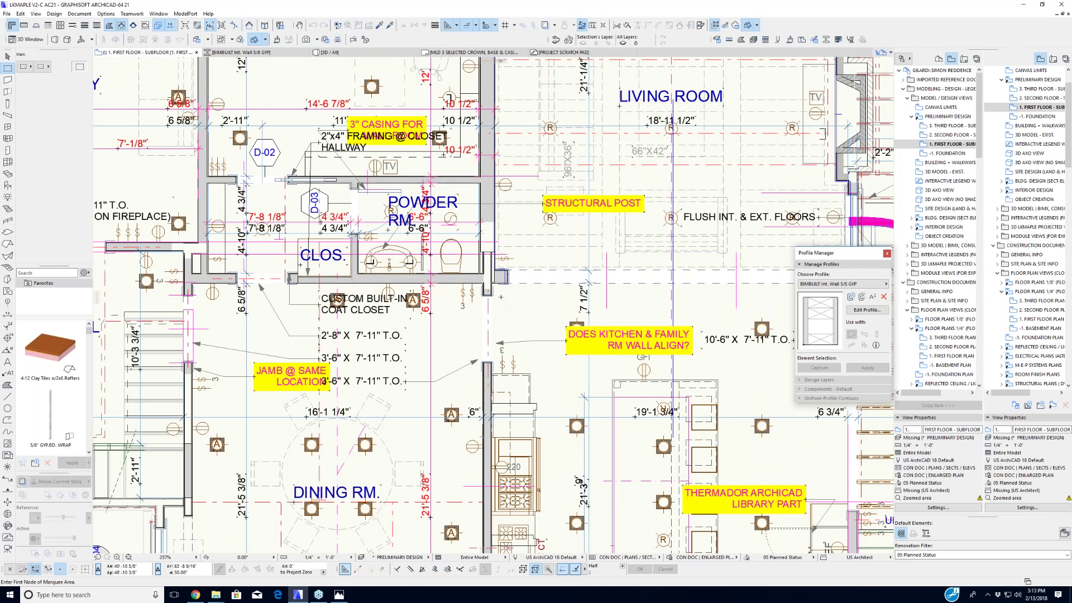
scroll(489, 290, "up", 3)
scroll(490, 291, "up", 1)
scroll(485, 293, "up", 3)
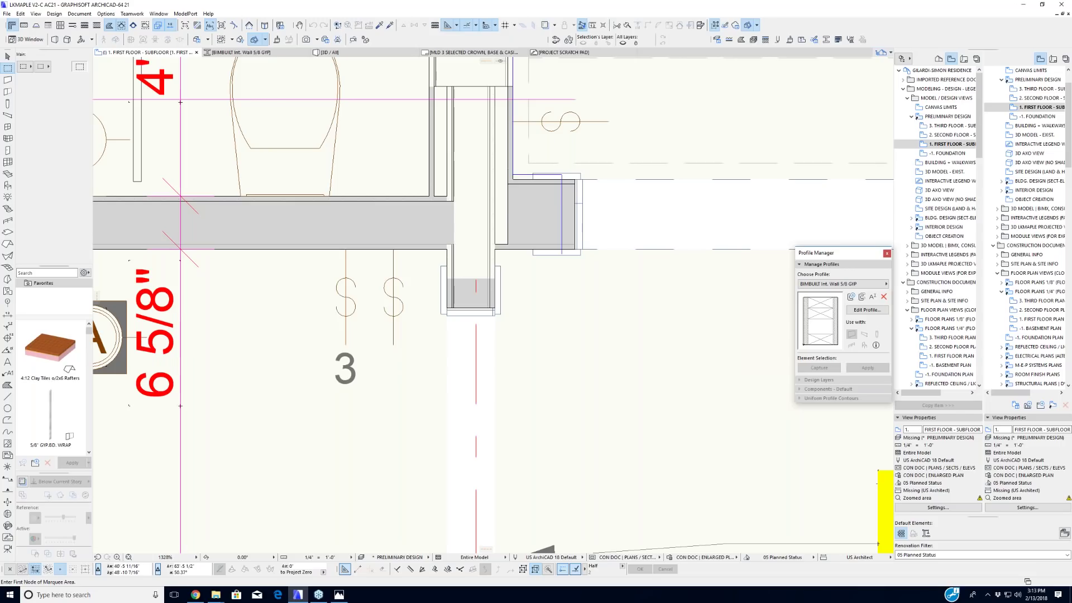
scroll(496, 322, "down", 5)
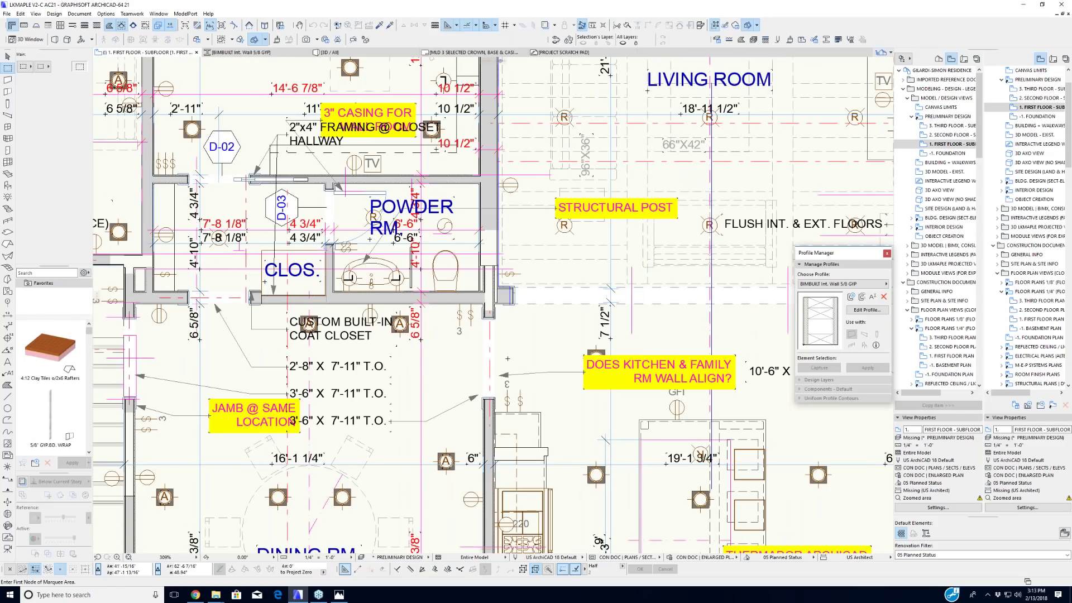
scroll(506, 323, "down", 4)
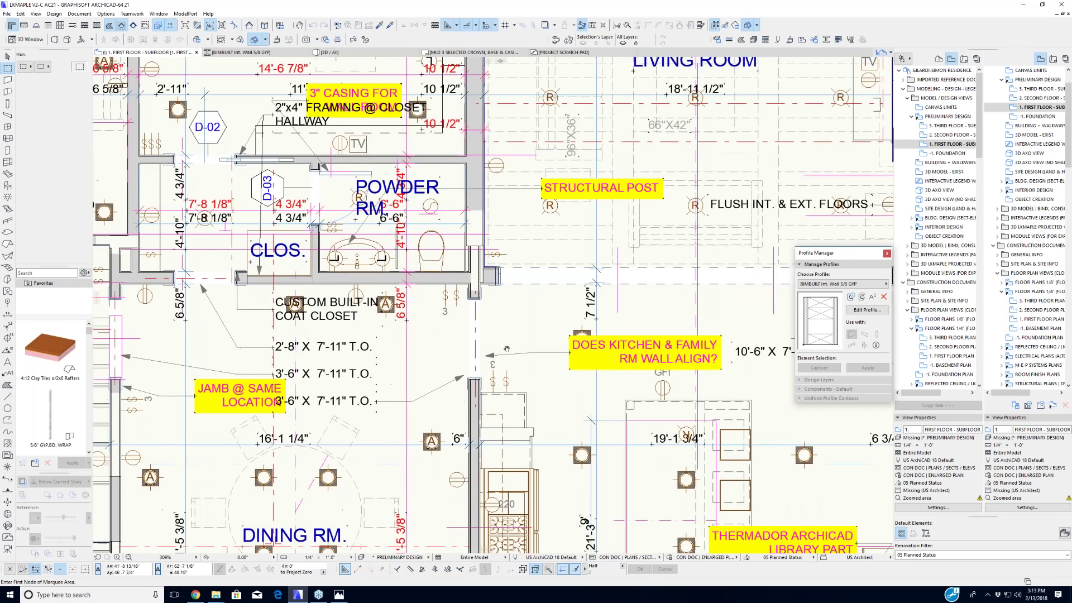
middle_click_drag(606, 347, 533, 349)
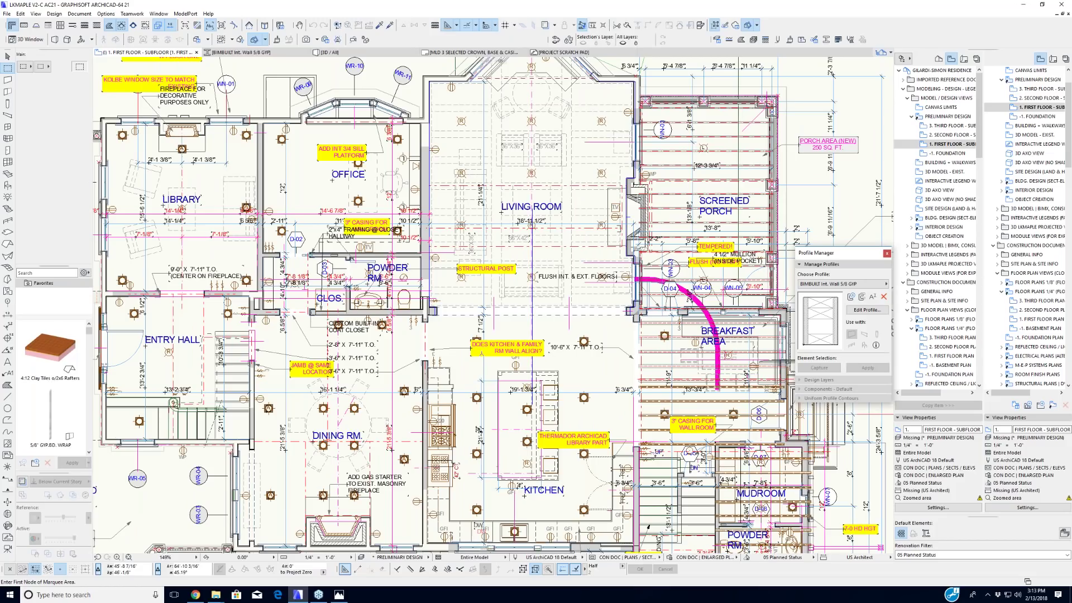
scroll(452, 364, "down", 1)
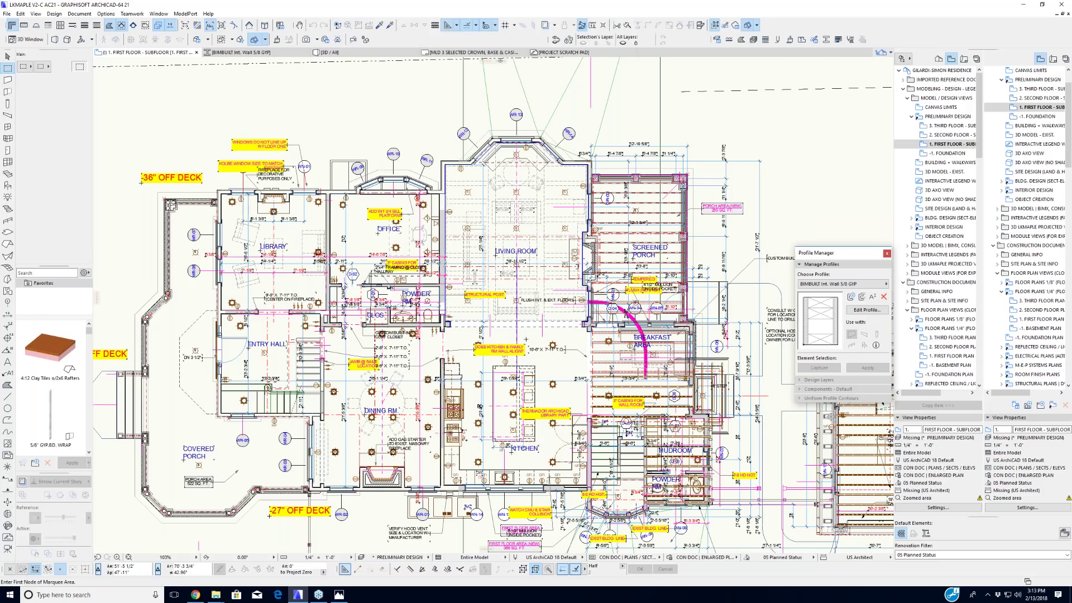
middle_click_drag(526, 340, 524, 339)
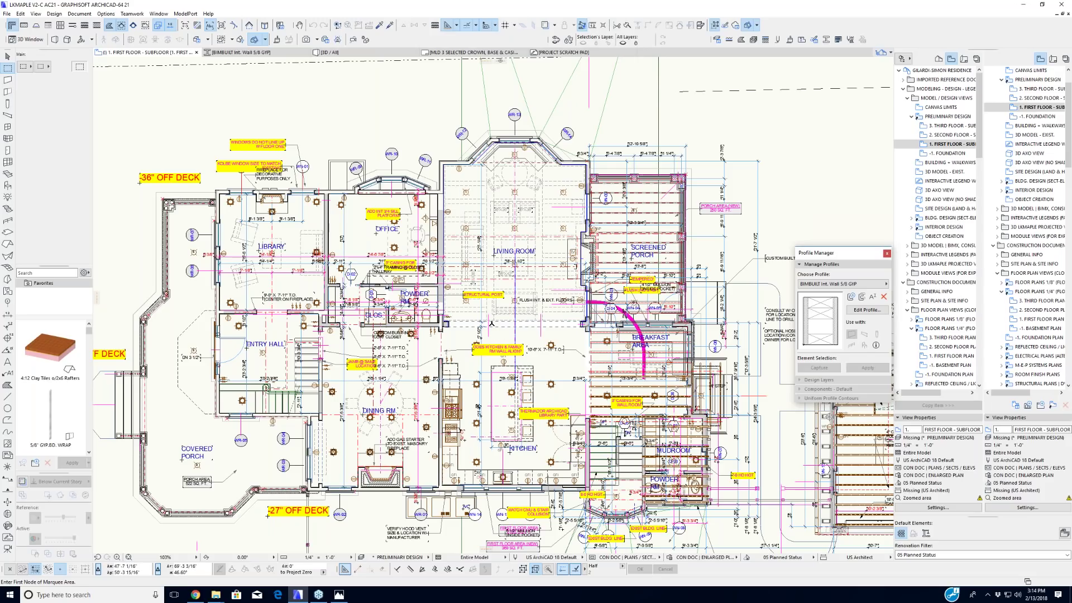
scroll(492, 323, "up", 1)
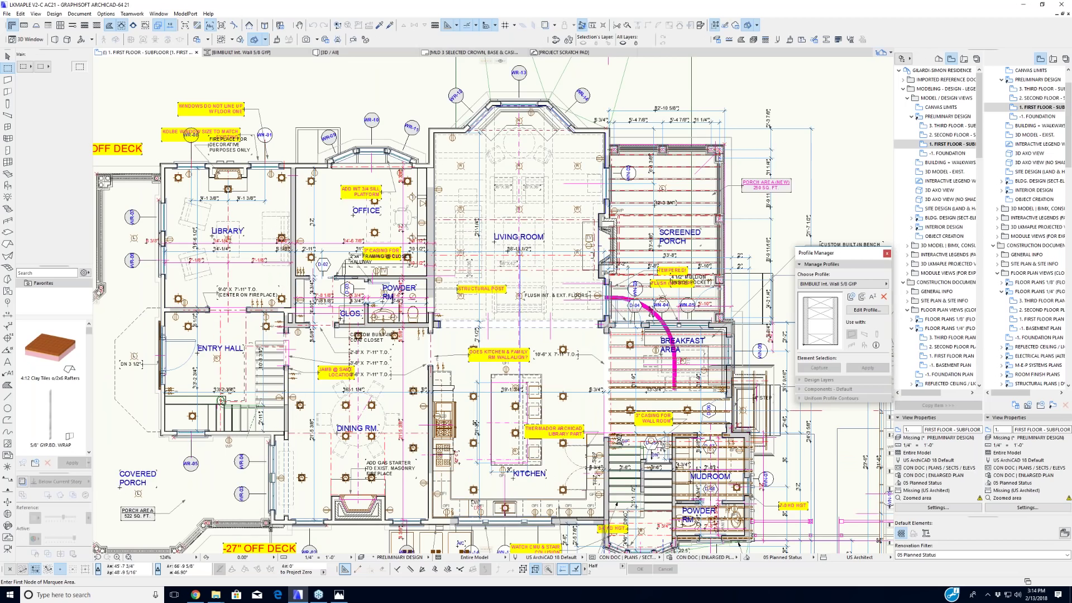
Step: Examine the first floor plan around the living room, powder room and dining room, and its overall layout with the covered porch
scroll(628, 299, "up", 2)
scroll(554, 330, "down", 3)
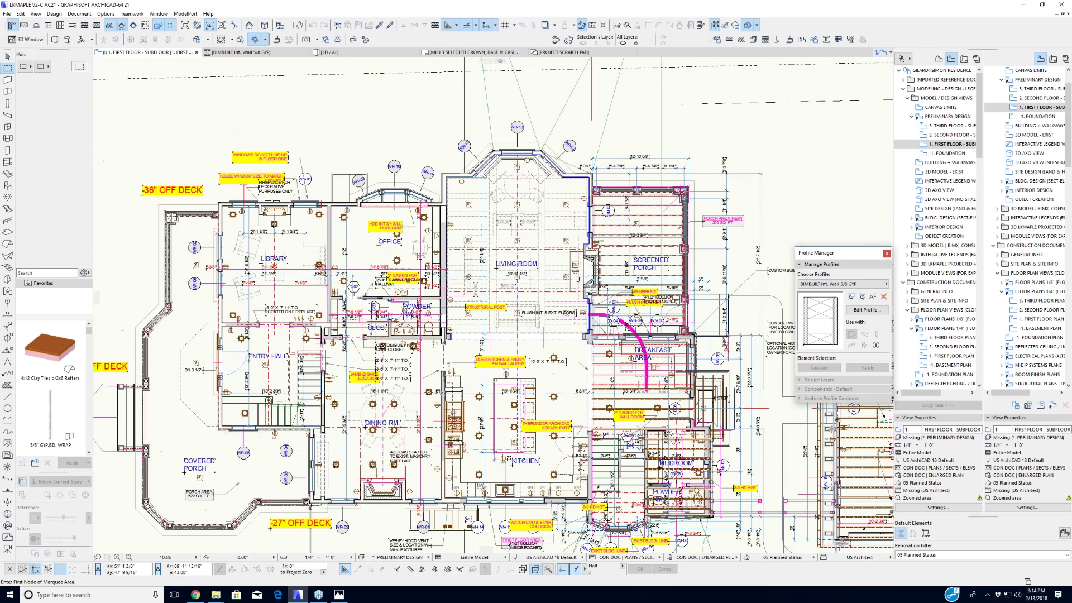
scroll(426, 327, "up", 2)
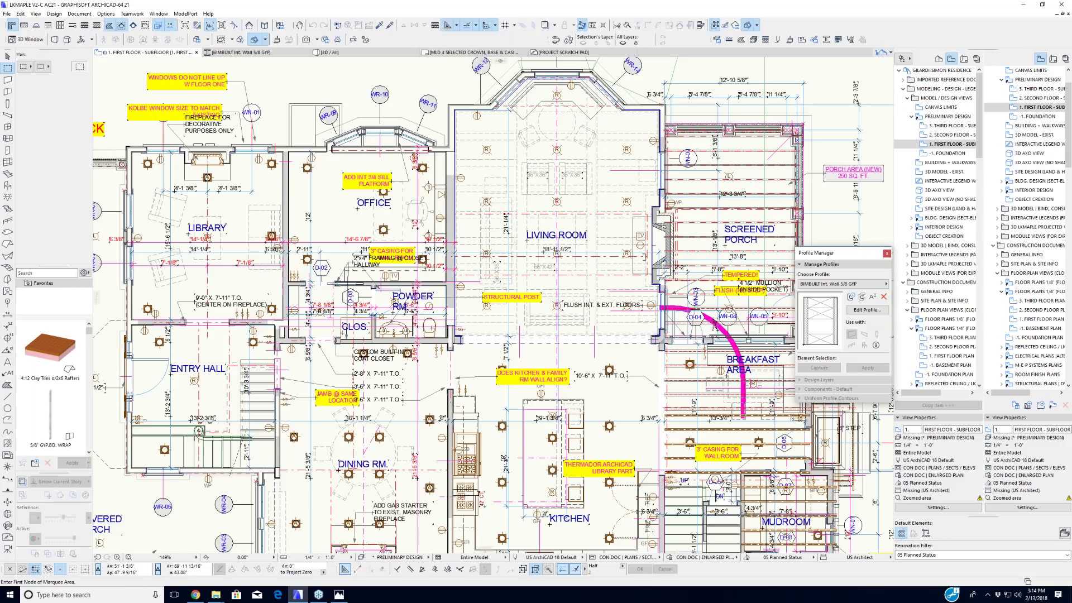
middle_click_drag(464, 362, 430, 344)
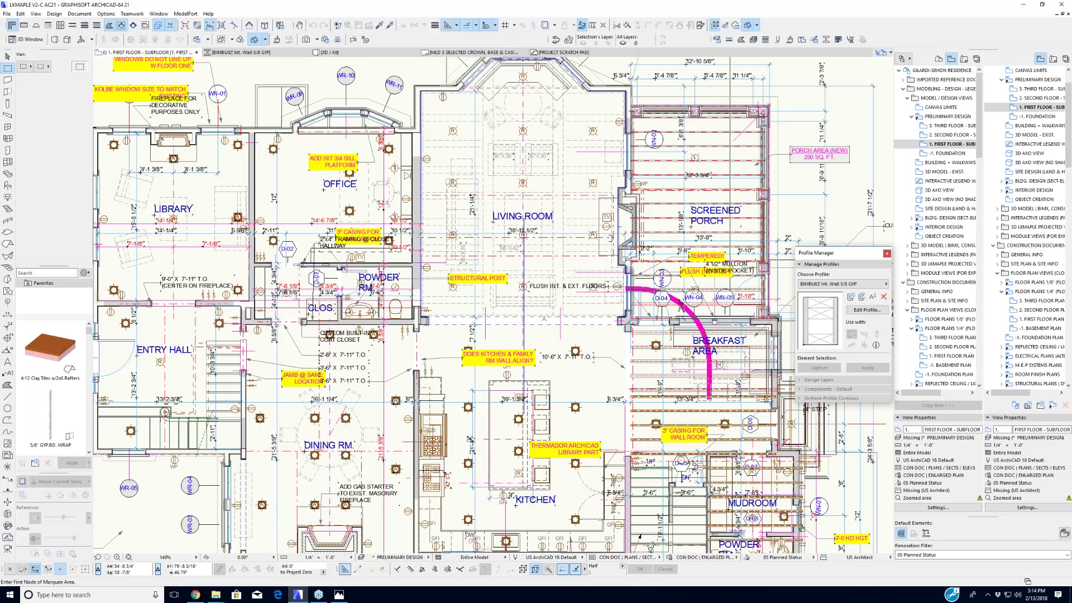
middle_click_drag(449, 159, 421, 248)
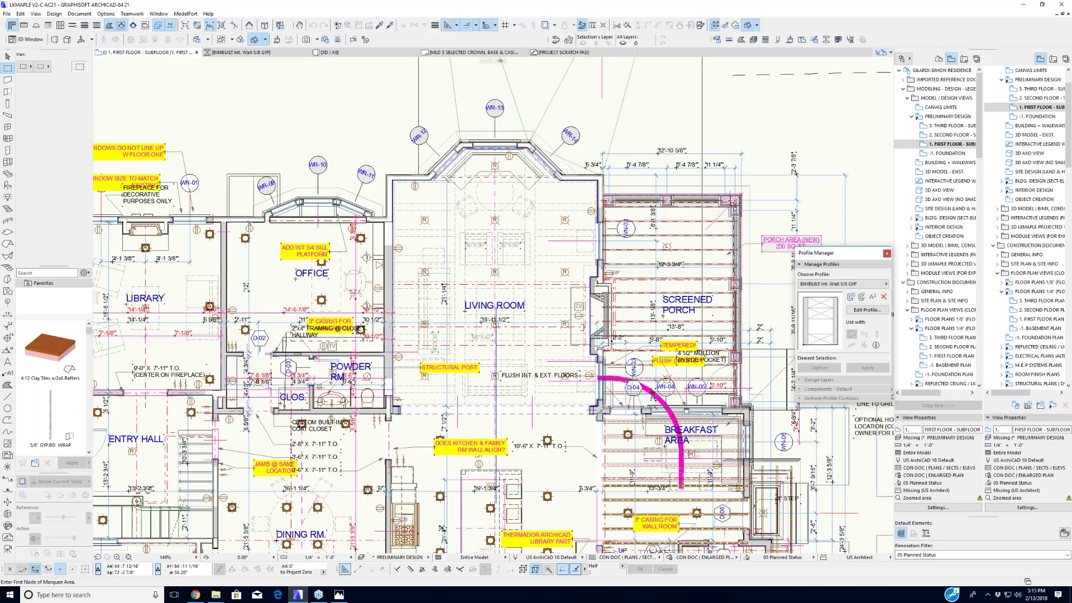
scroll(493, 305, "down", 3)
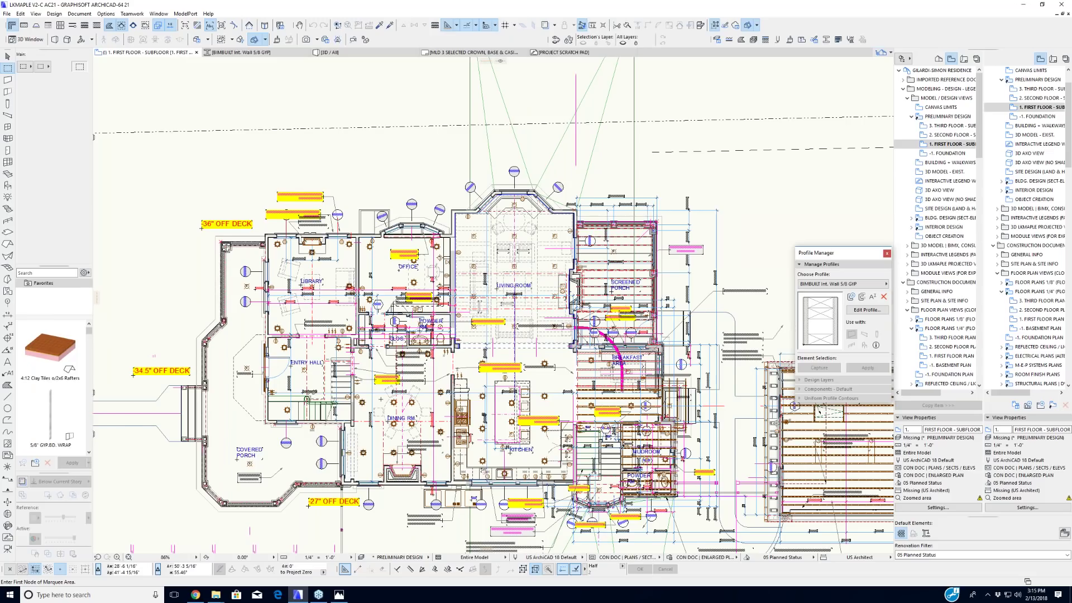
scroll(382, 398, "up", 2)
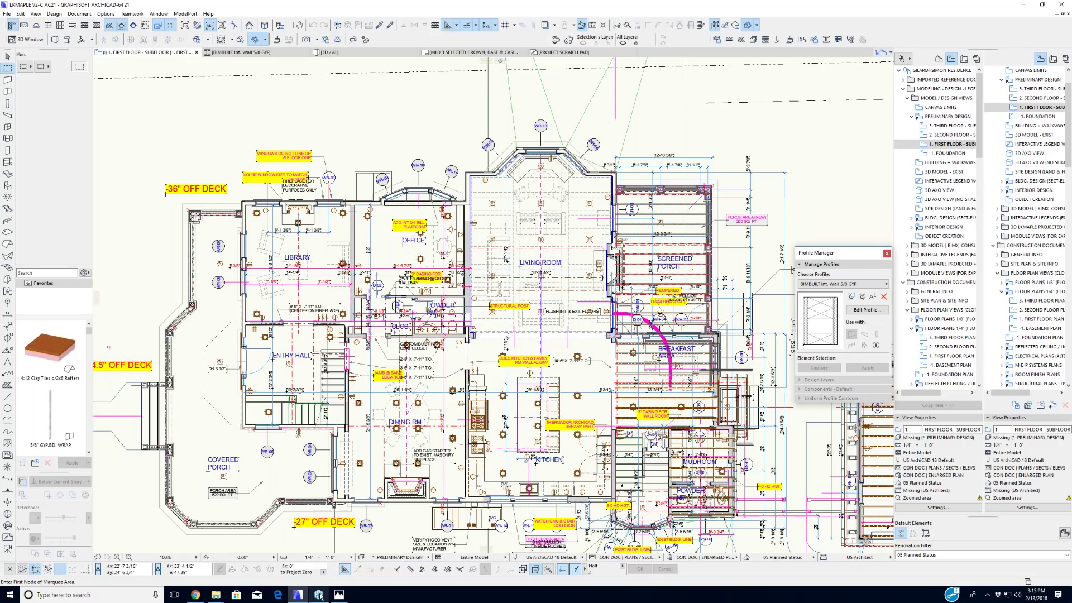
Step: Switch to File Explorer and bring the LKMAPLE Exterior Images folder window fully into view over the floor plan
left_click(216, 598)
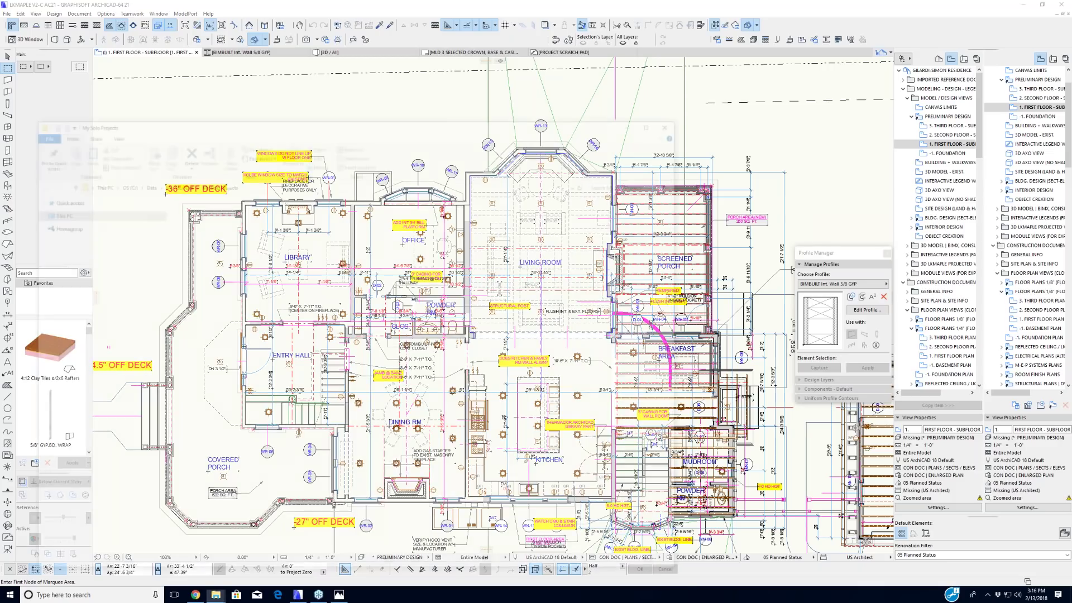
left_click_drag(326, 127, 1071, 139)
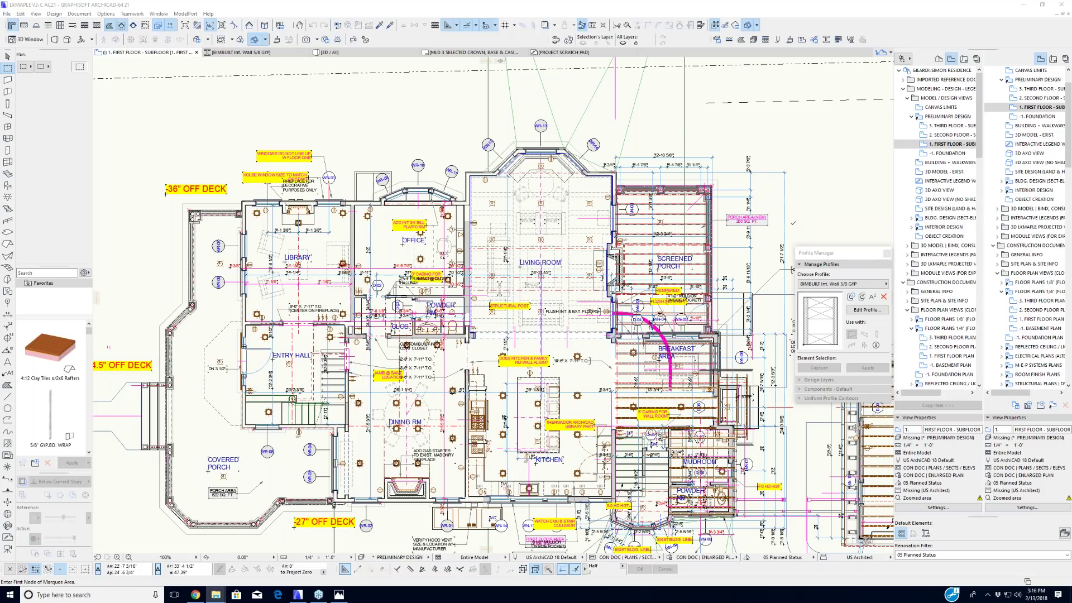
left_click_drag(1071, 215, 551, 108)
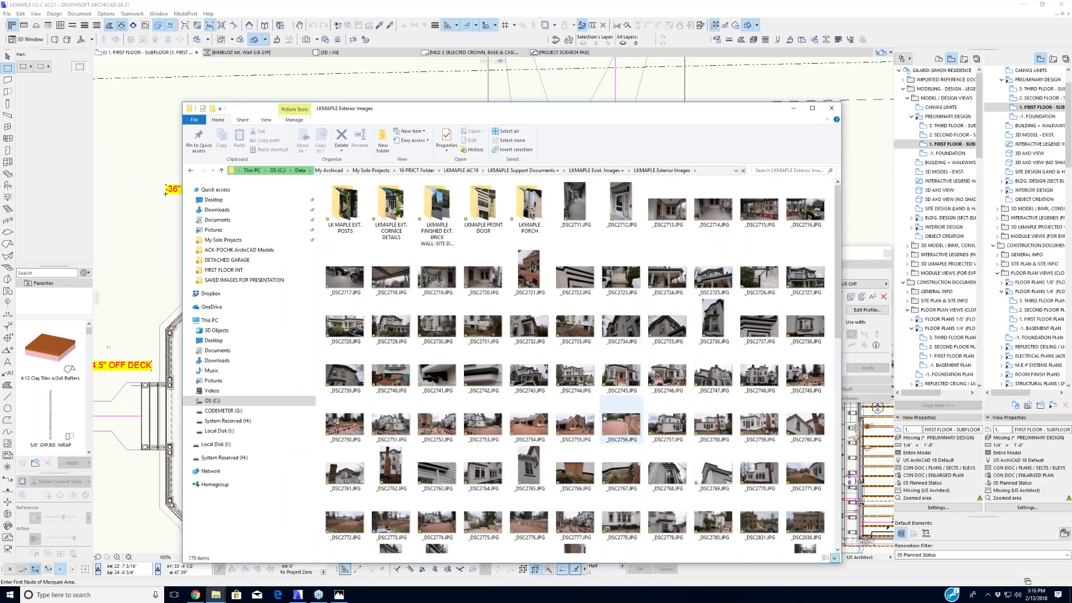
left_click_drag(604, 108, 566, 90)
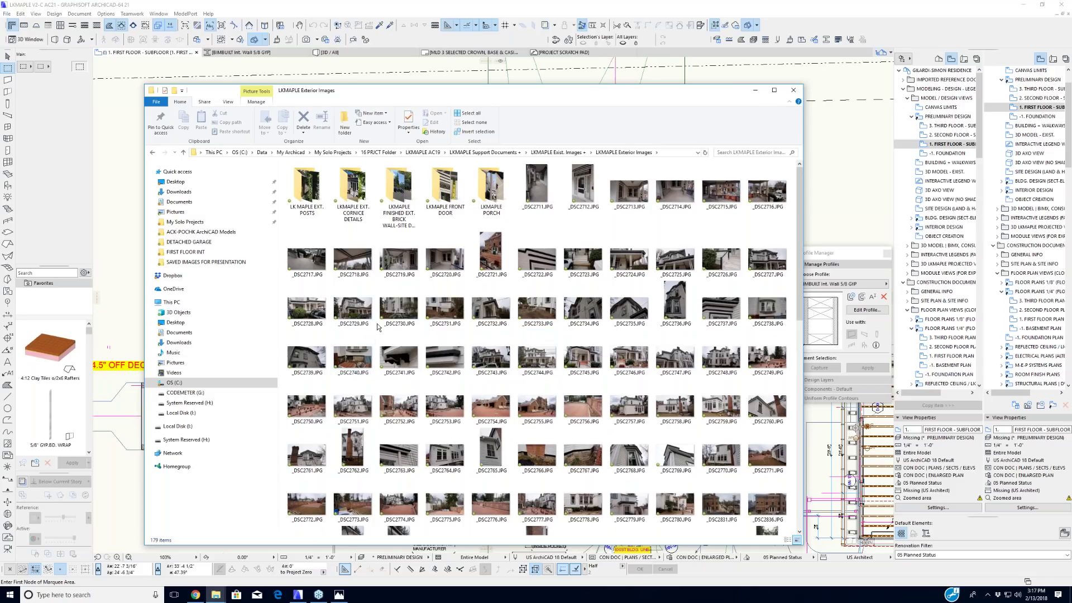
Step: Open _DSC2731.JPG in a maximized Photos window and view the exterior photos through _DSC2735.JPG
left_click(451, 316)
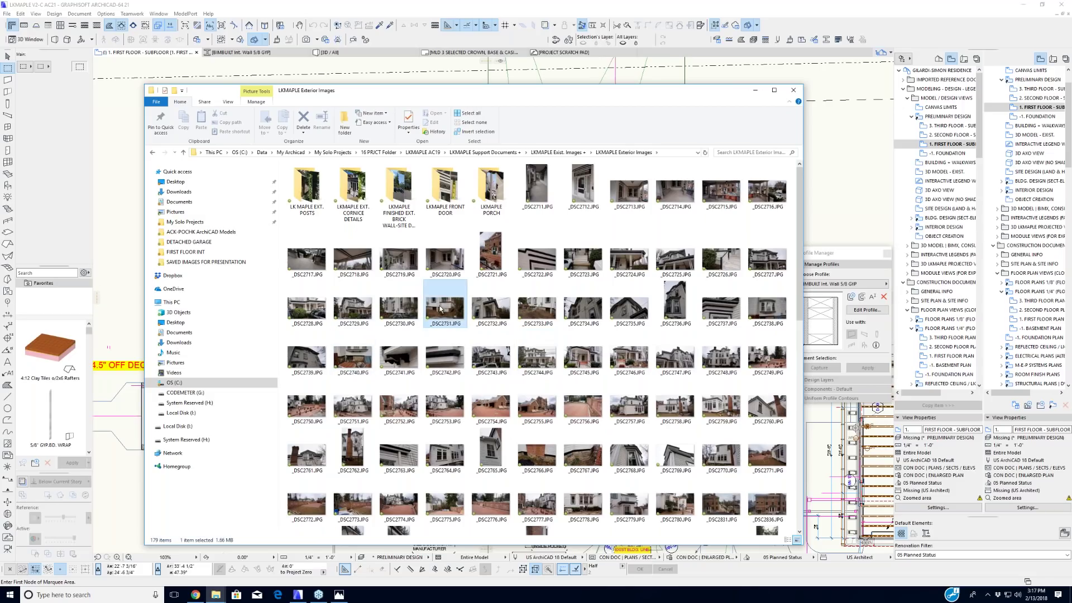
double_click(452, 318)
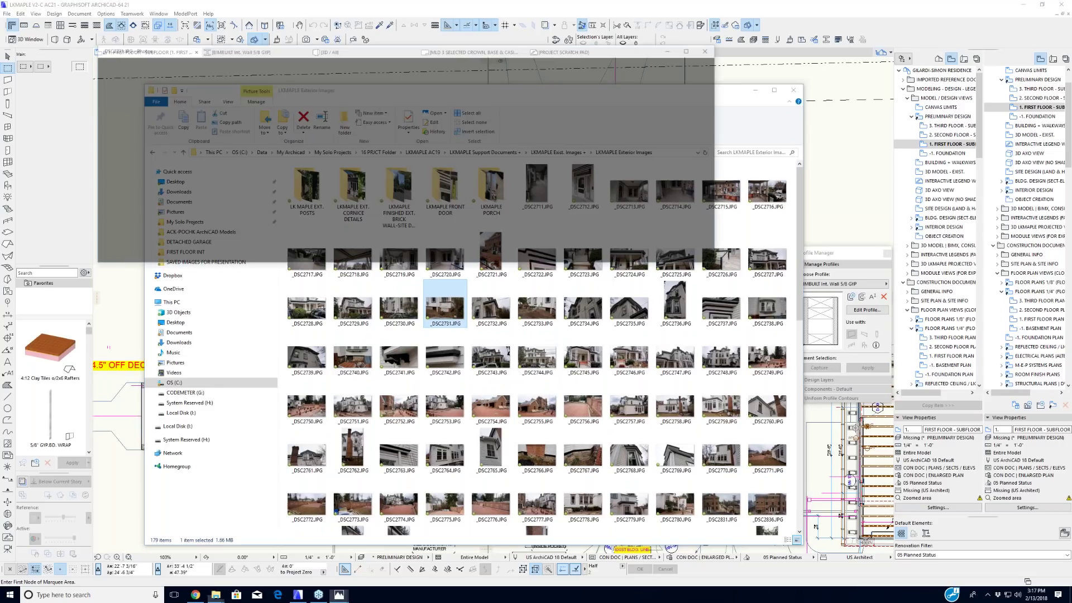
left_click(719, 56)
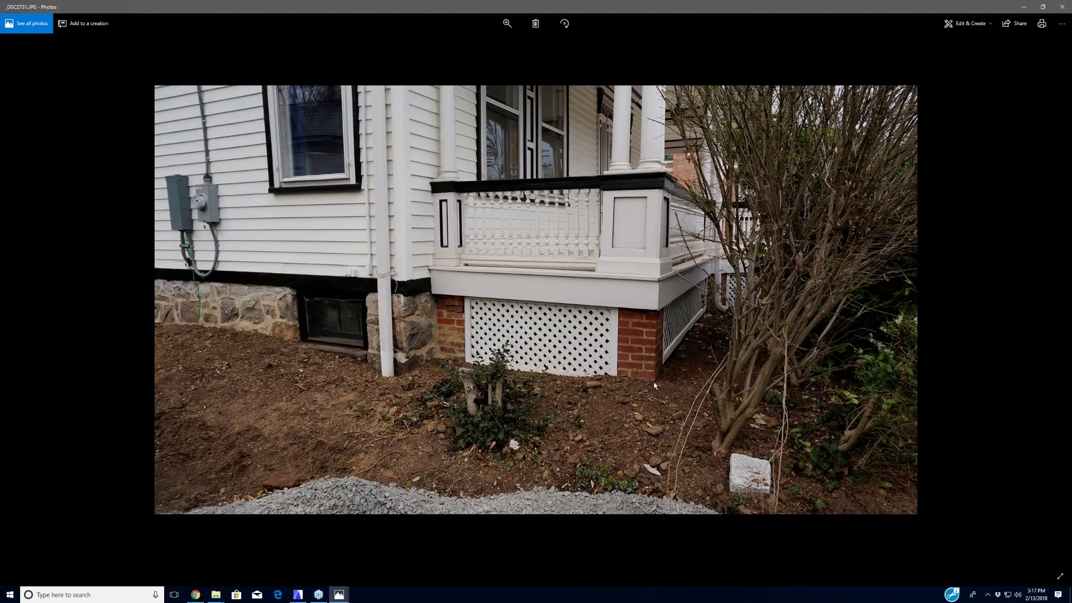
key("Right")
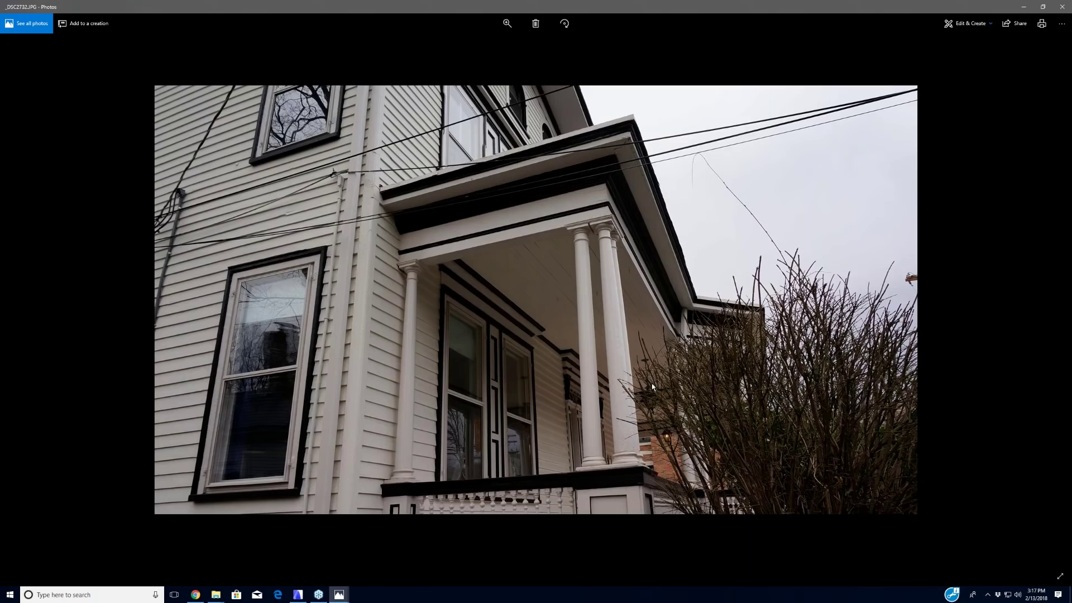
key("Right")
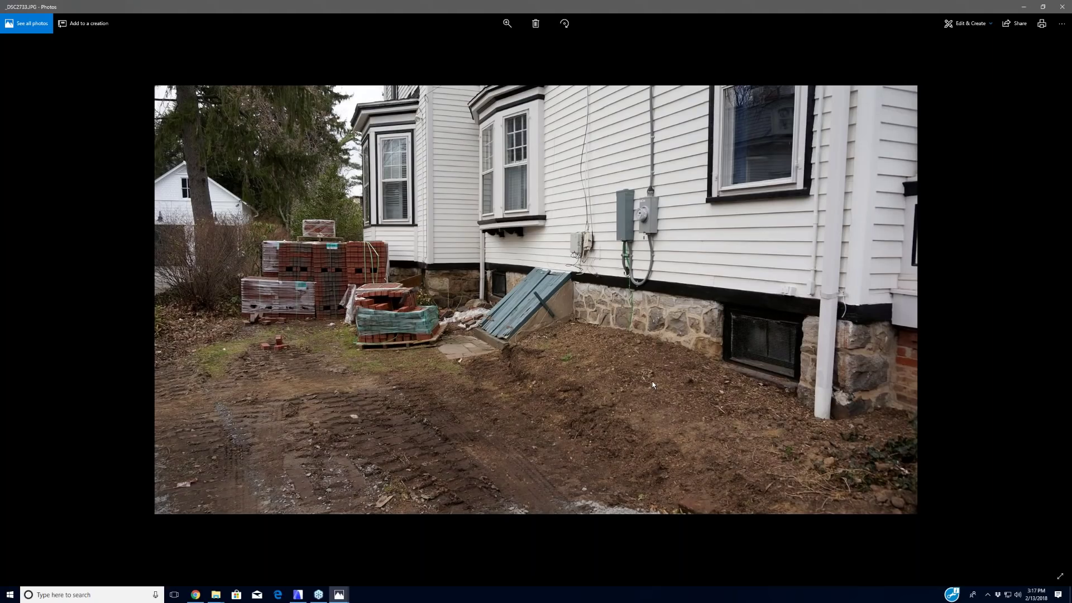
key("Right")
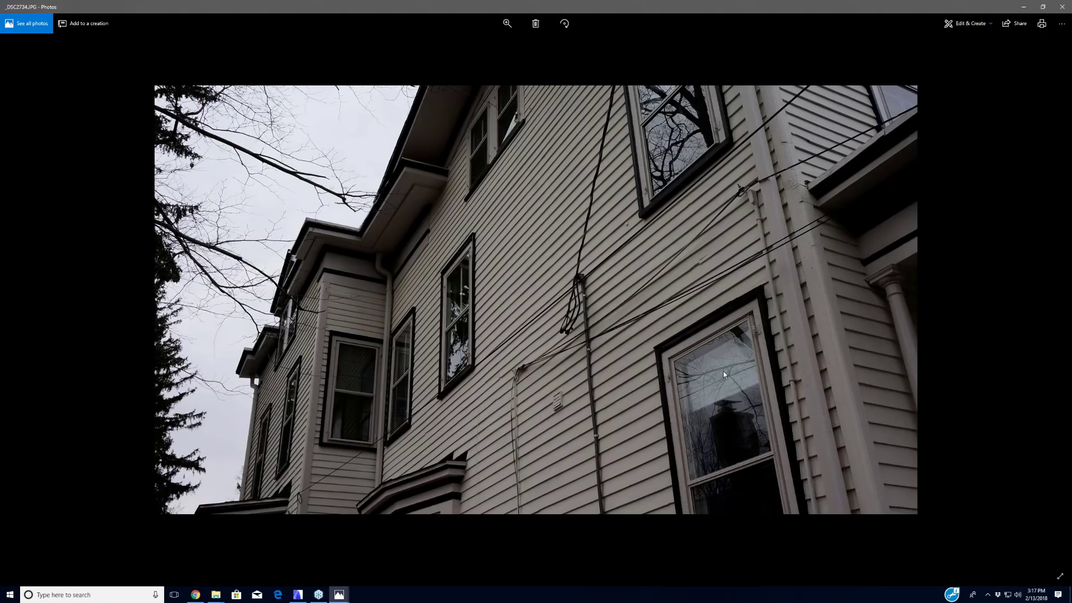
key("Right")
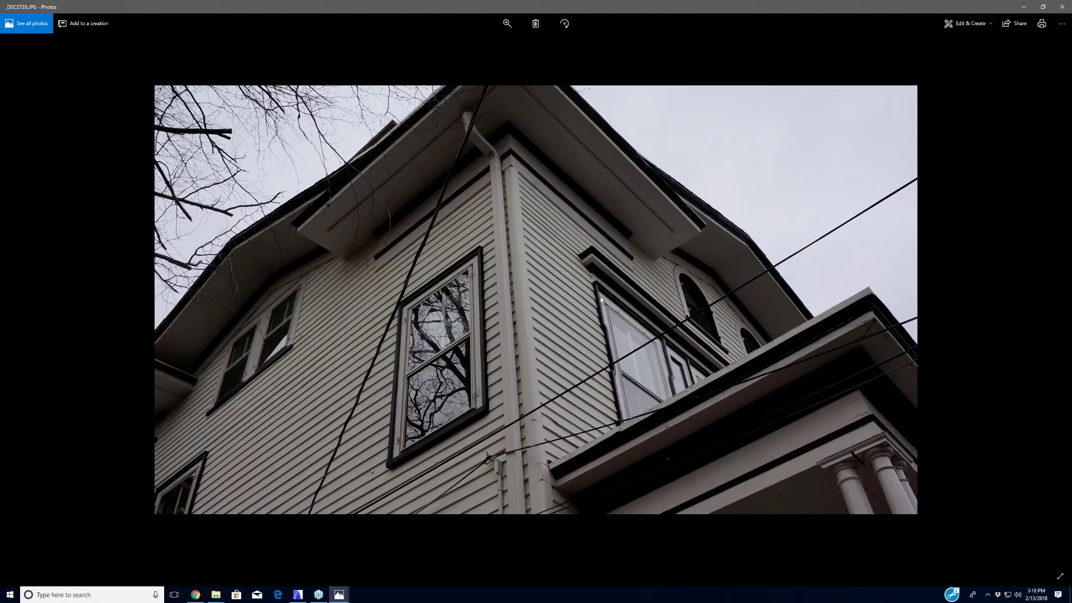
Step: Enlarge the roof cornice photo _DSC2735.JPG for a closer look, and return it to its fitted size
left_click(507, 23)
left_click_drag(472, 44, 499, 43)
double_click(770, 311)
key("Right")
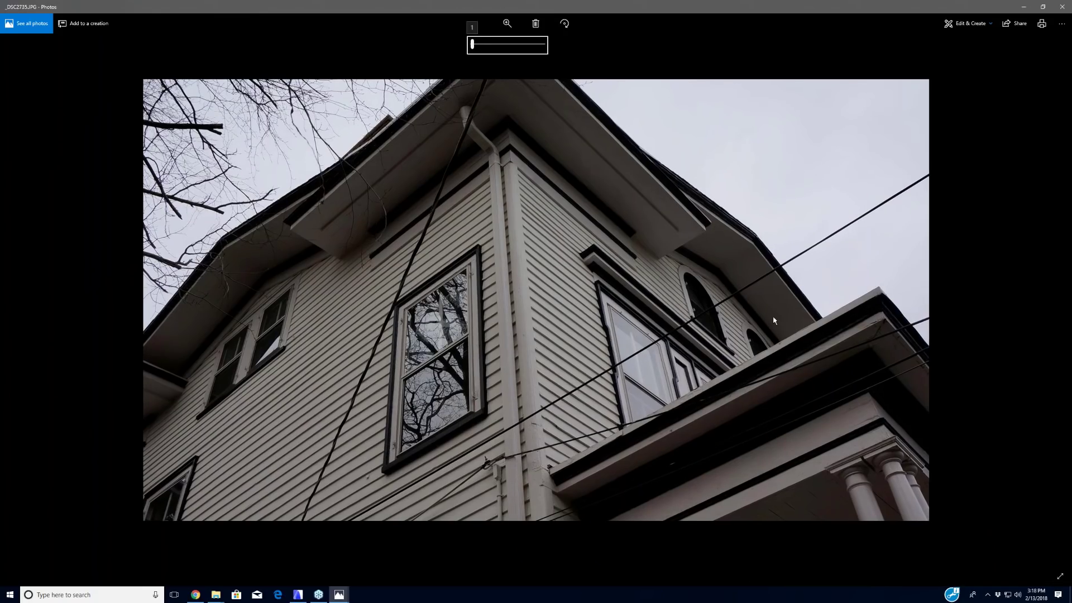
key("Left")
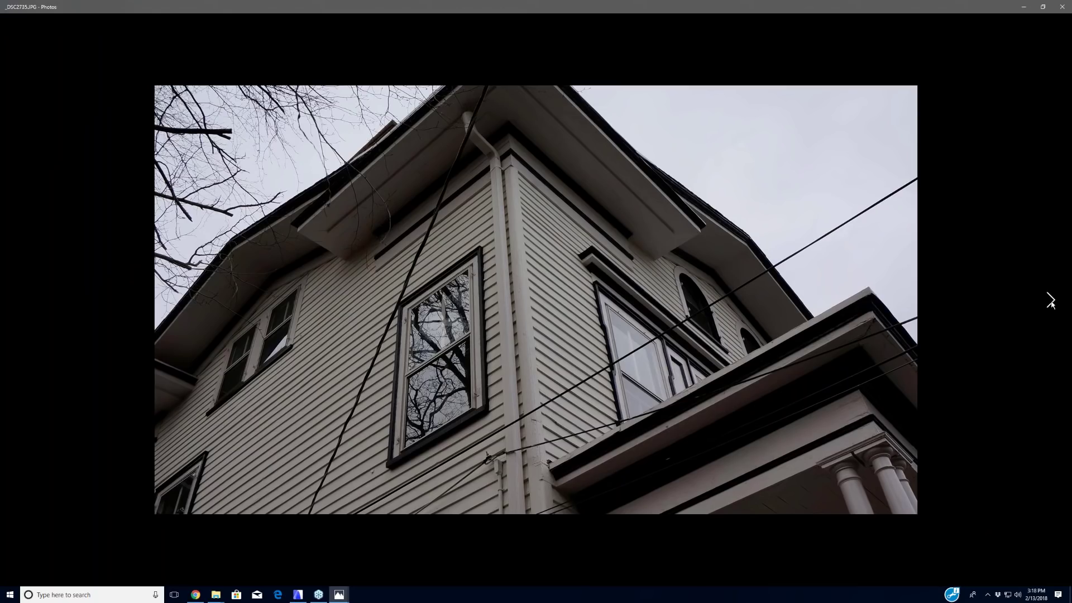
Step: View the bay window, cornice and bracket photos from _DSC2736.JPG through _DSC2742.JPG, and close Photos
left_click(1050, 301)
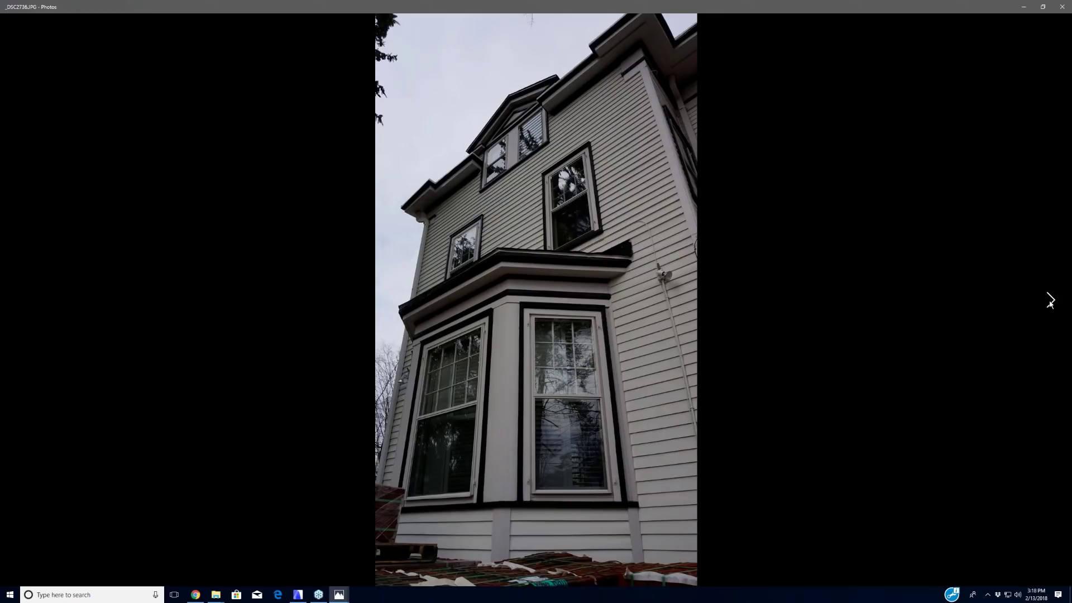
left_click(1050, 301)
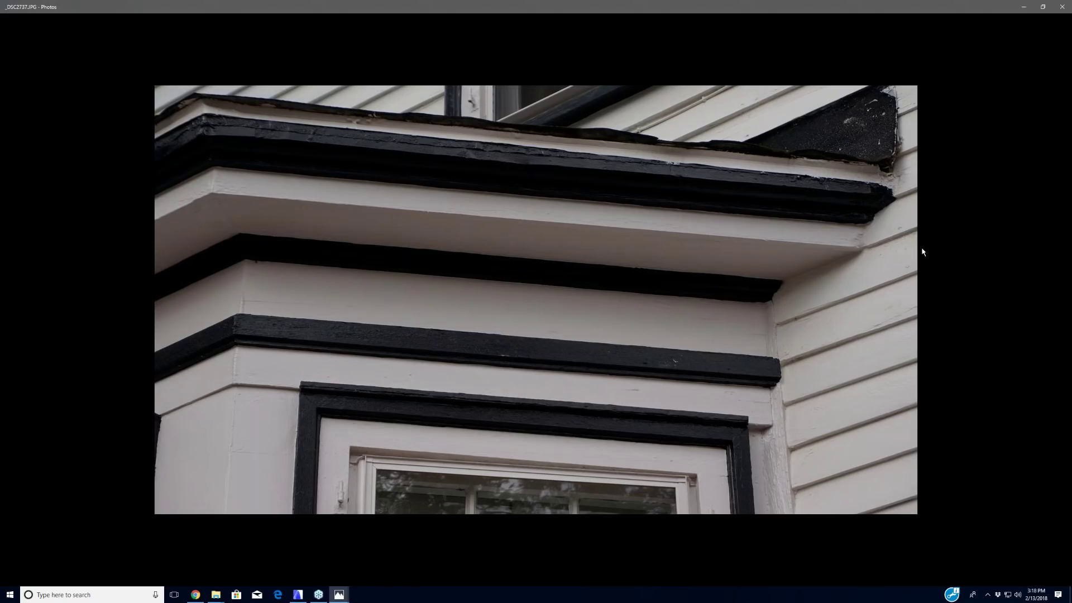
key("Right")
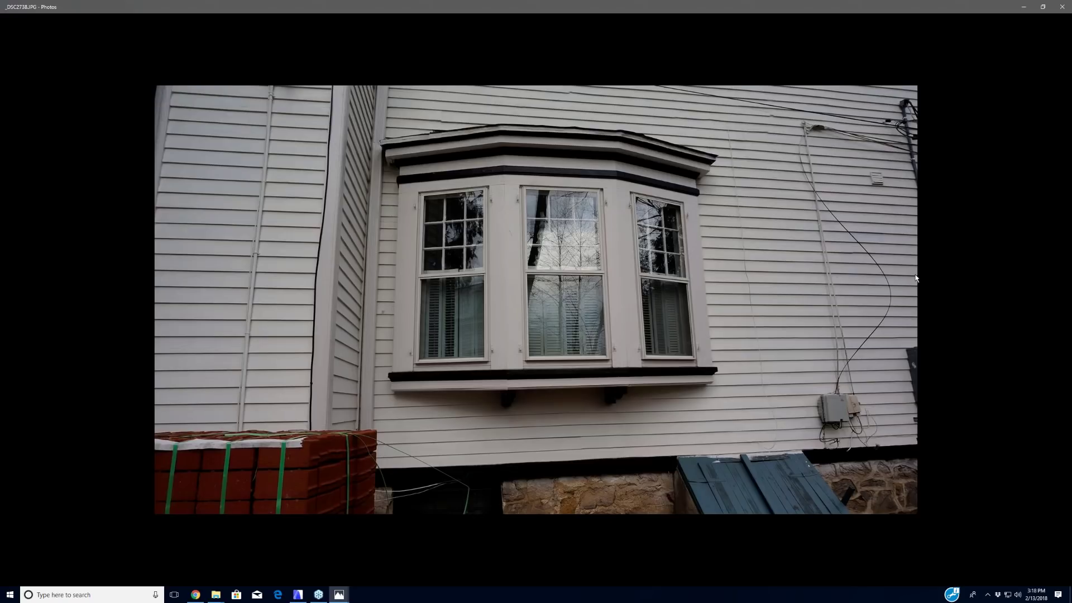
key("Right")
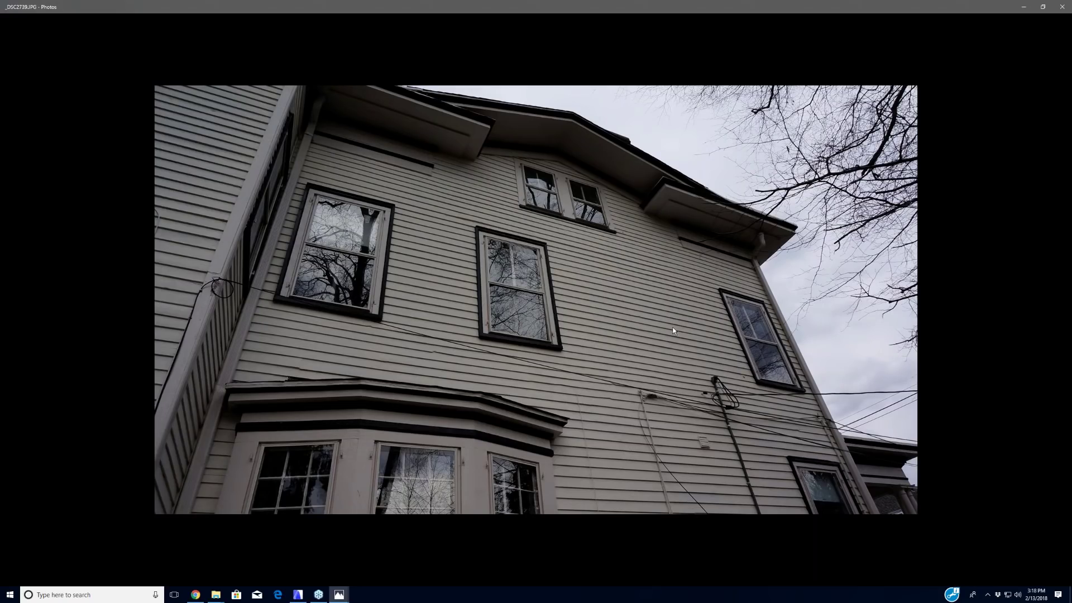
key("Right")
key("Right")
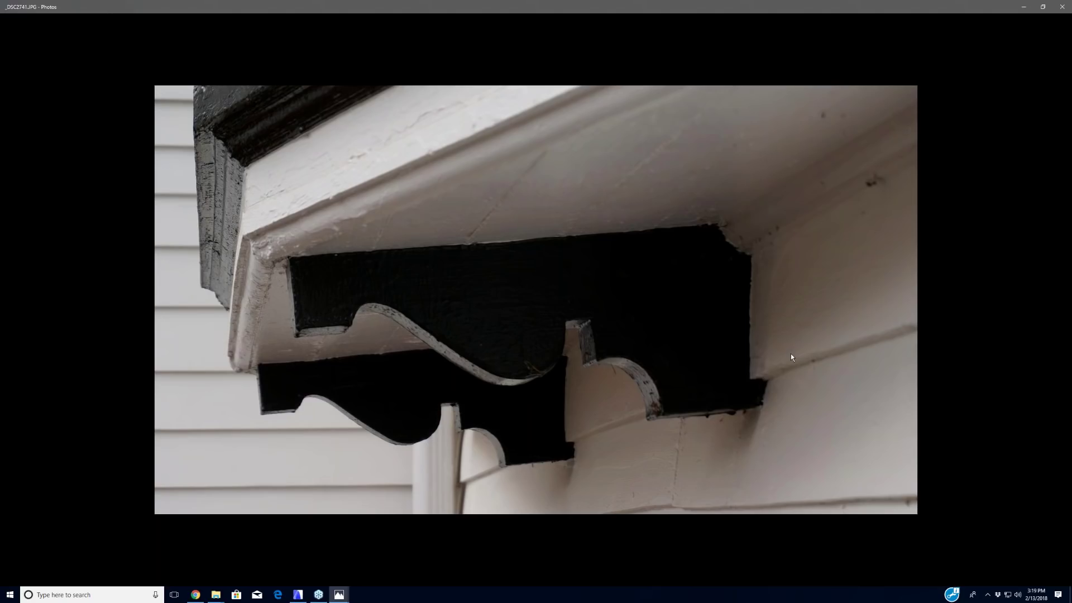
key("Right")
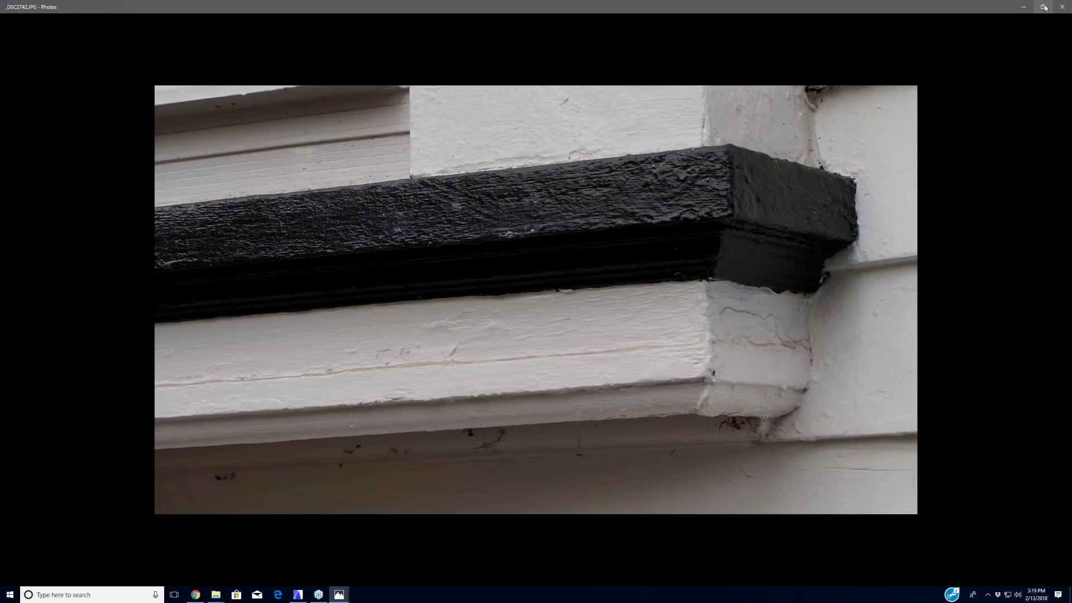
left_click(1045, 7)
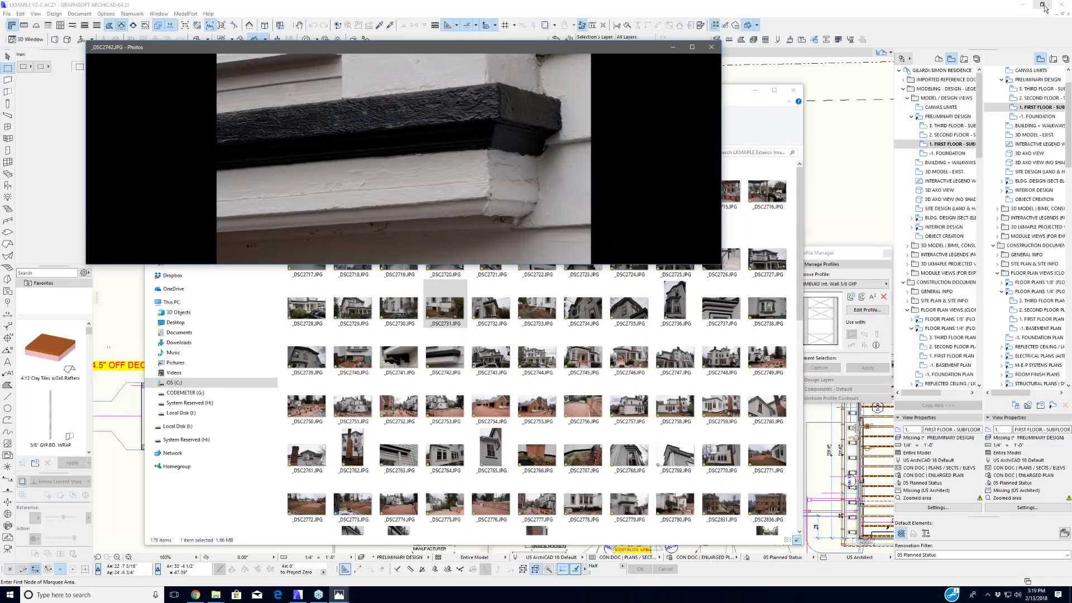
left_click(714, 51)
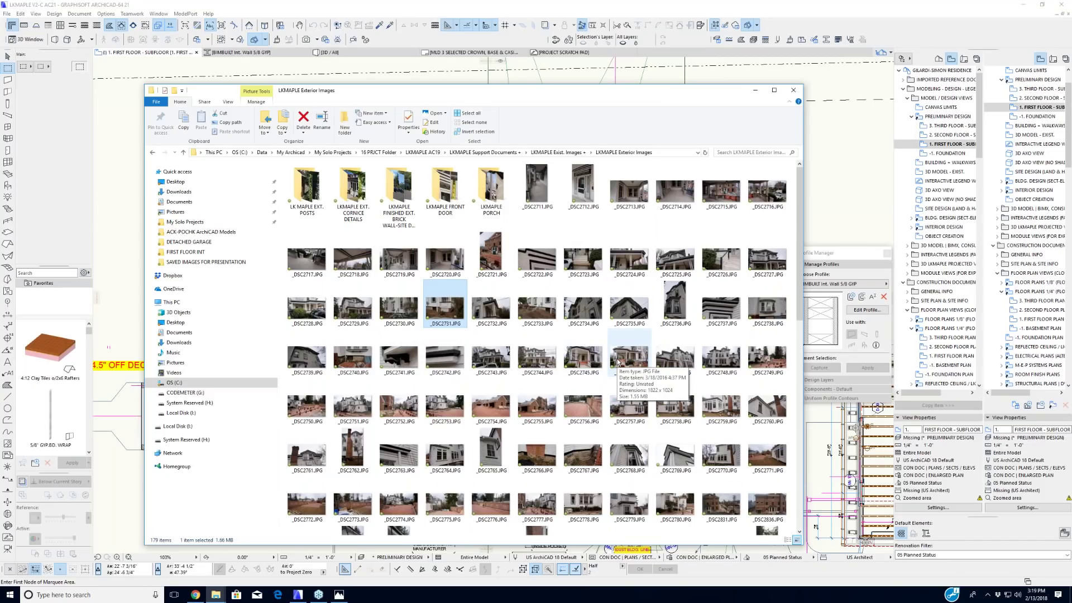
Step: Open the bay cornice photo _DSC2737.JPG and view the following photos through _DSC2740.JPG
left_click(729, 306)
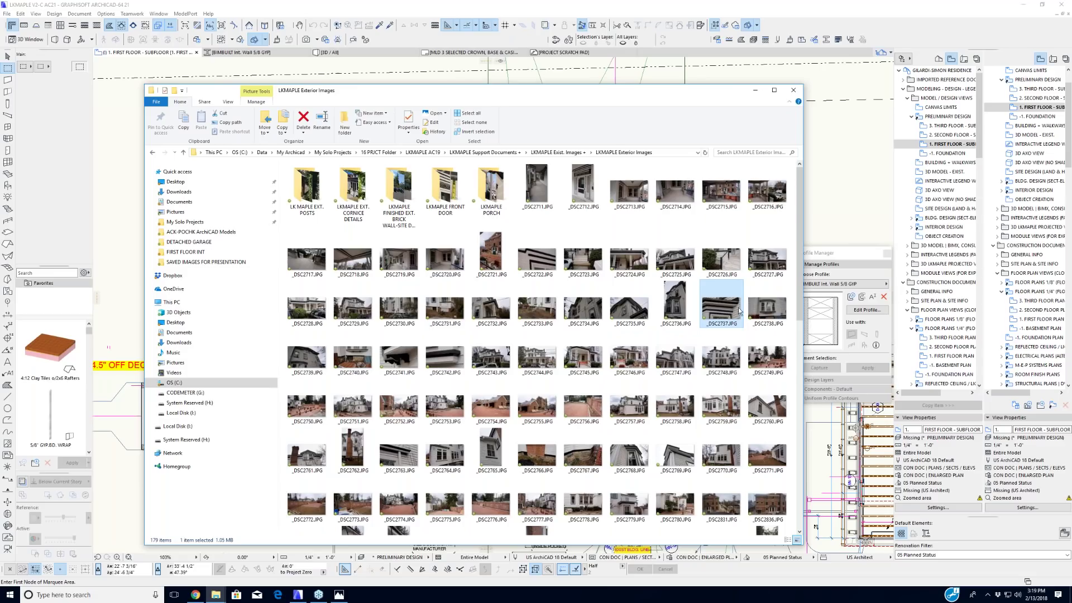
double_click(738, 311)
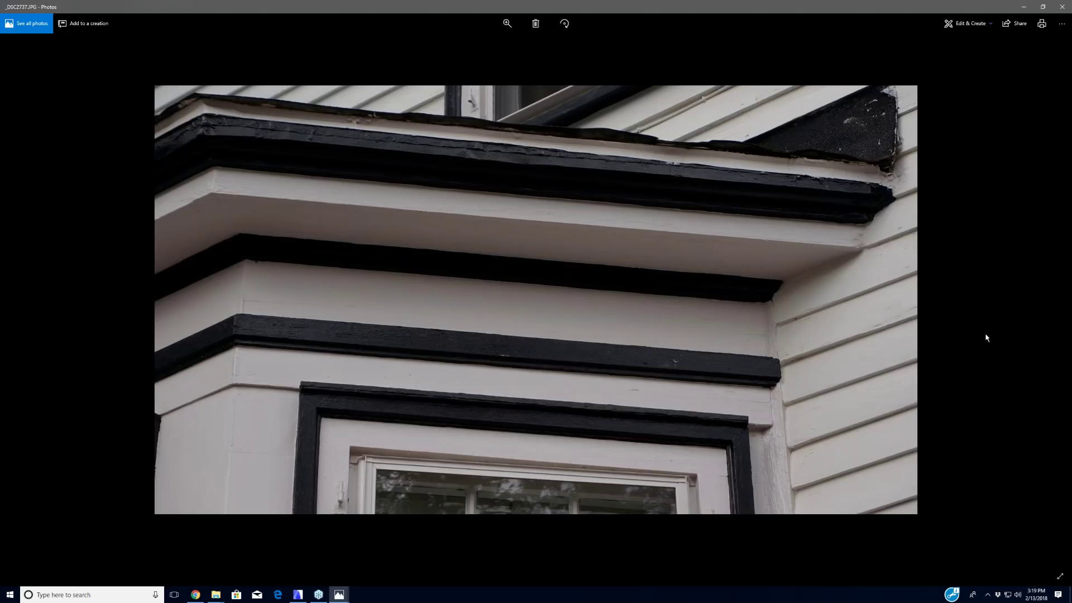
left_click(1051, 305)
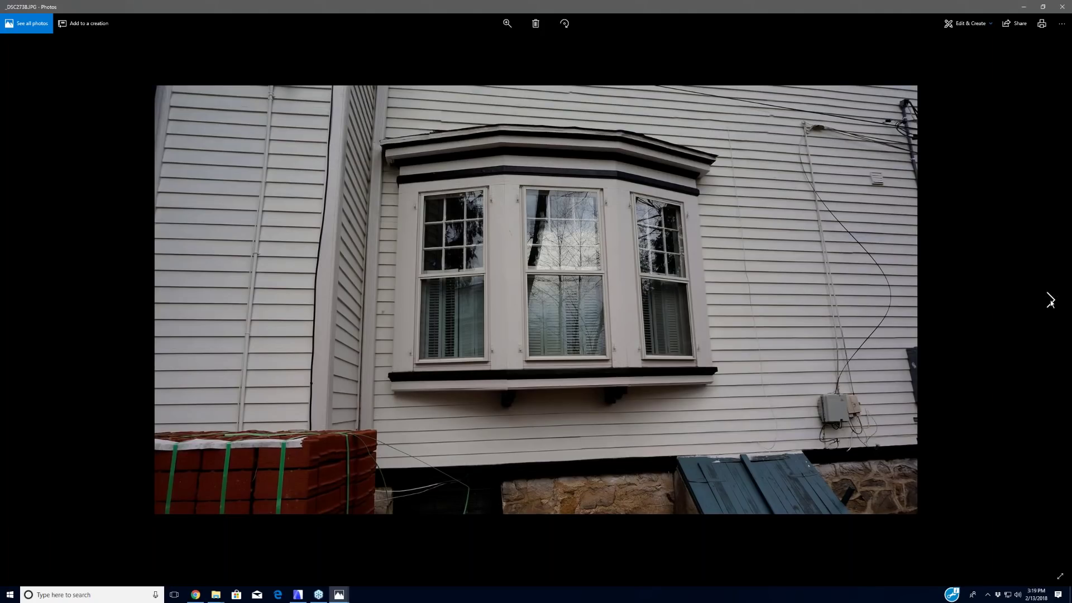
left_click(1050, 301)
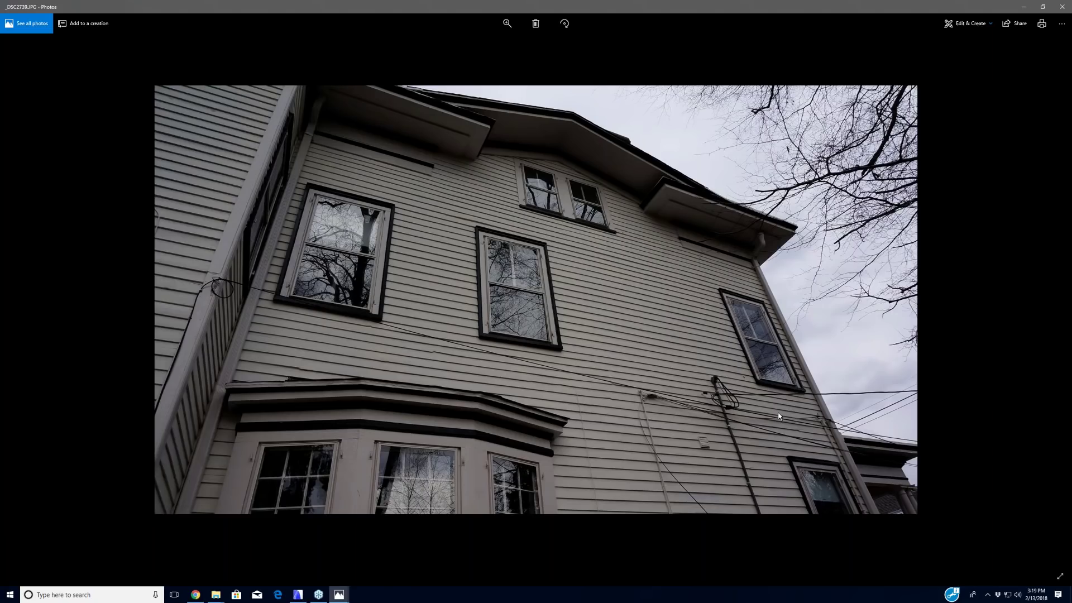
mouse_move(1057, 296)
left_click(1050, 301)
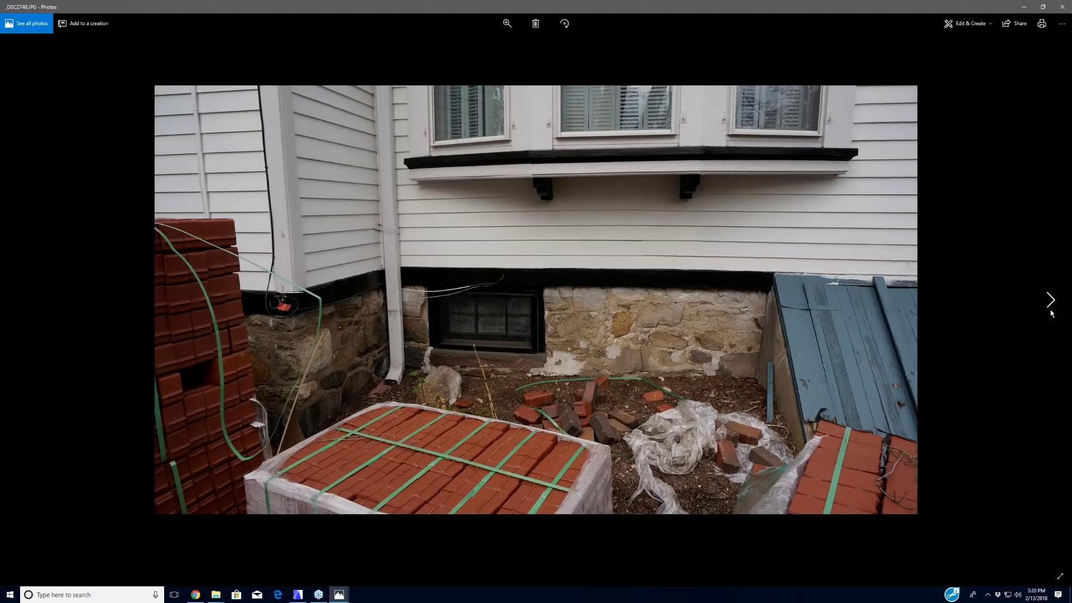
Step: Close the current photo and open the front view of the house, _DSC2744.JPG, in a maximized window
left_click(1062, 7)
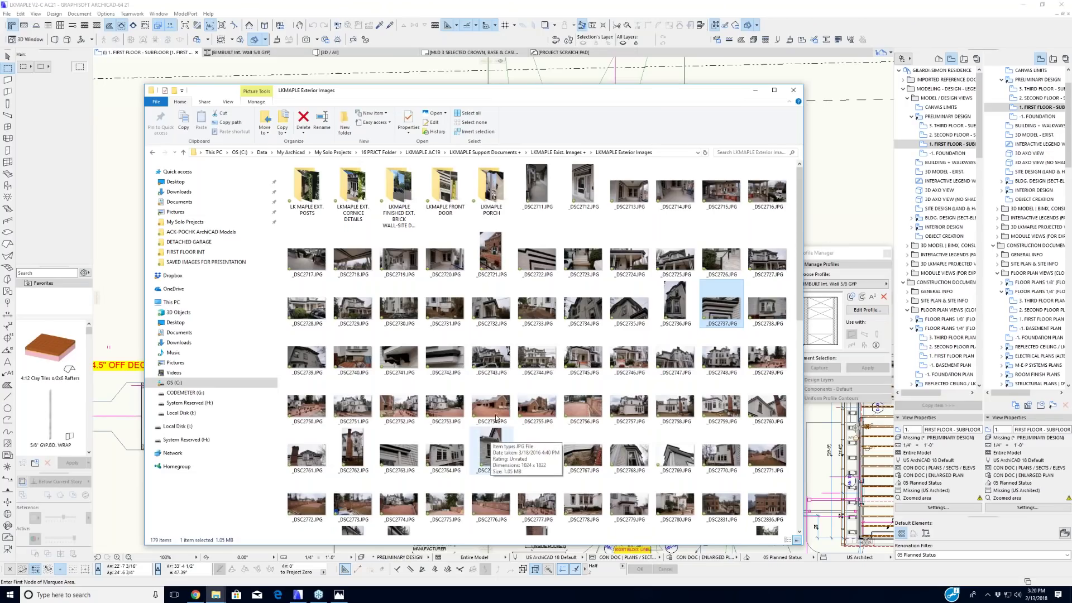
left_click(542, 369)
double_click(545, 373)
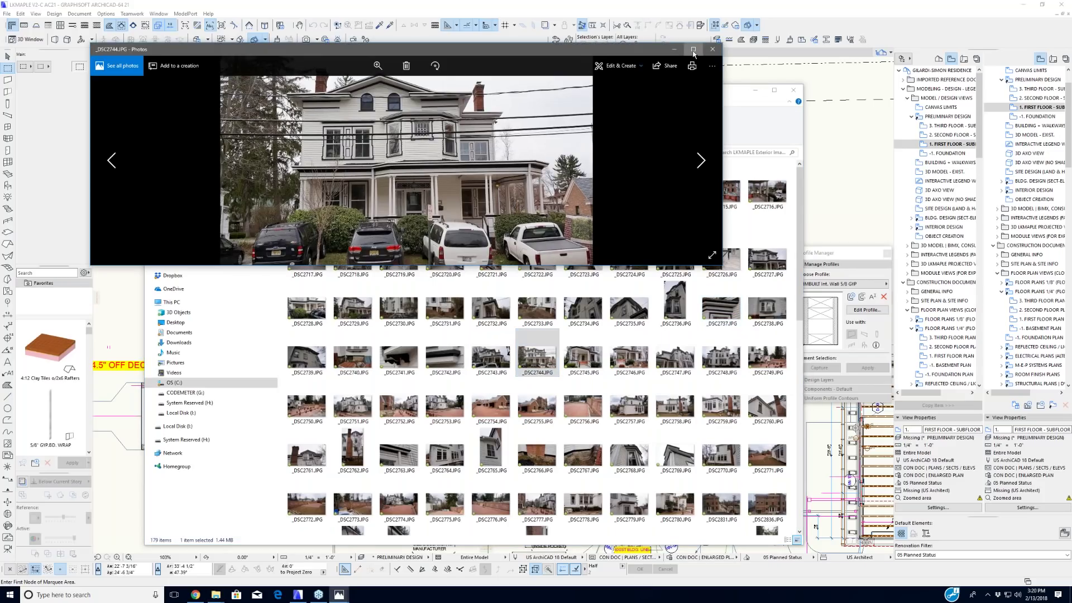
left_click(693, 50)
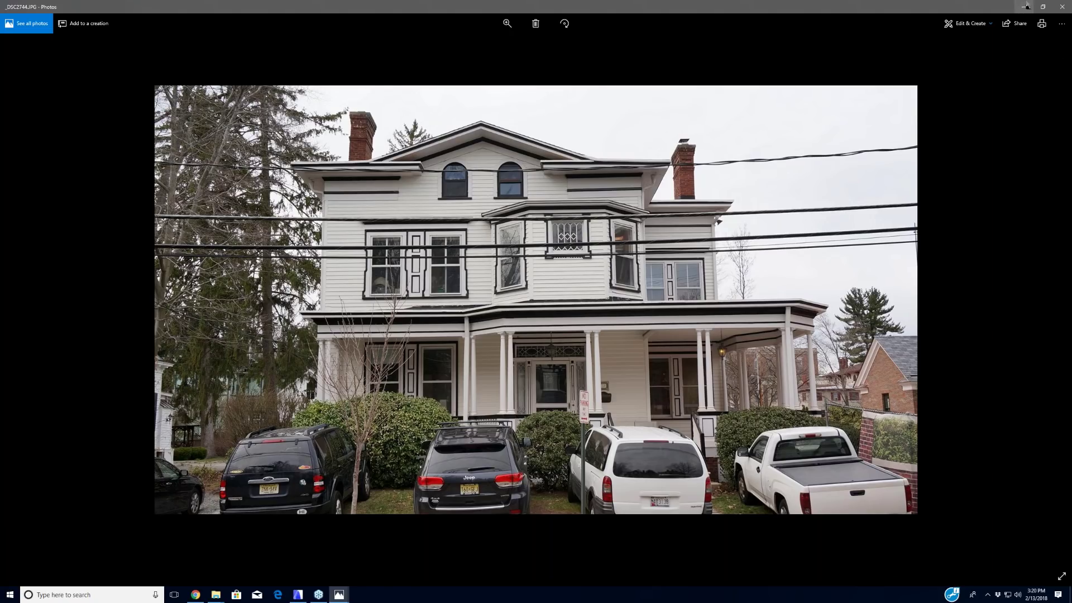
Step: Restore and close the front view photo _DSC2744.JPG, and minimize the LKMAPLE Exterior Images folder to return to the floor plan
left_click(1042, 8)
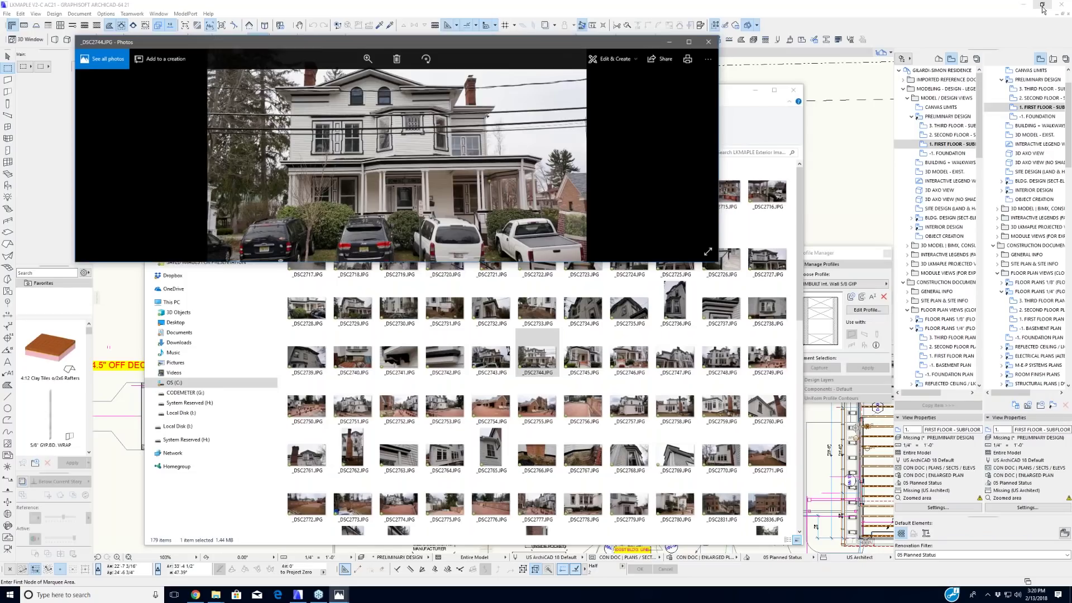
left_click(719, 54)
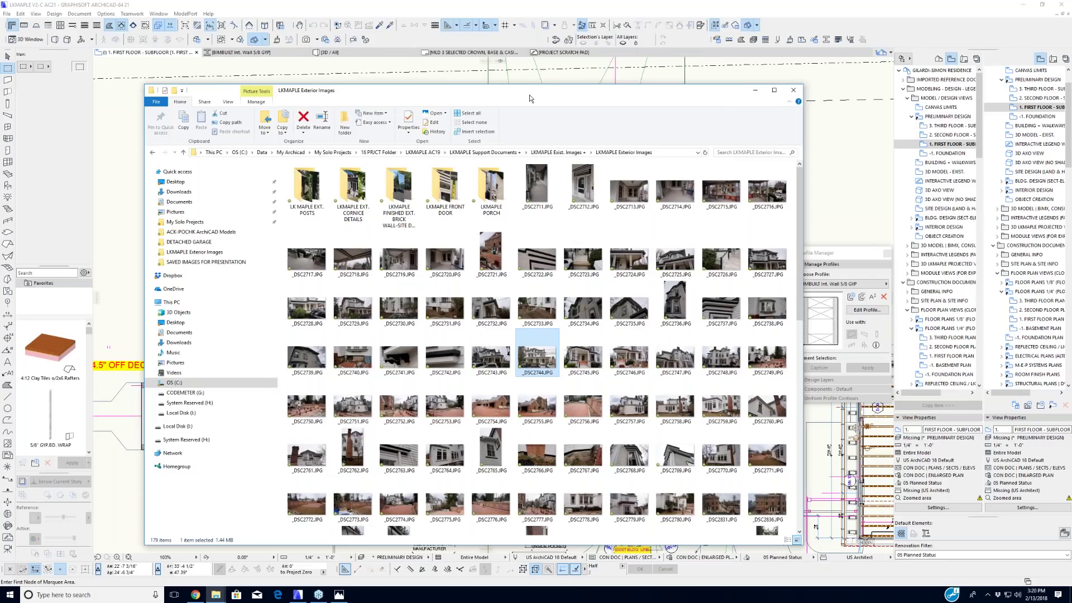
left_click_drag(530, 98, 614, 455)
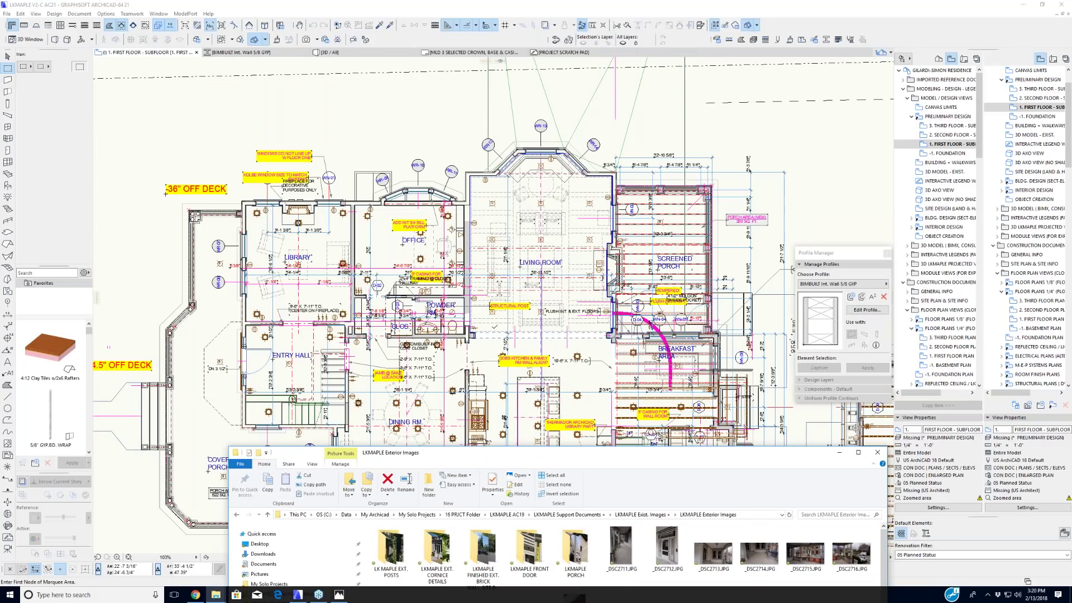
left_click(839, 453)
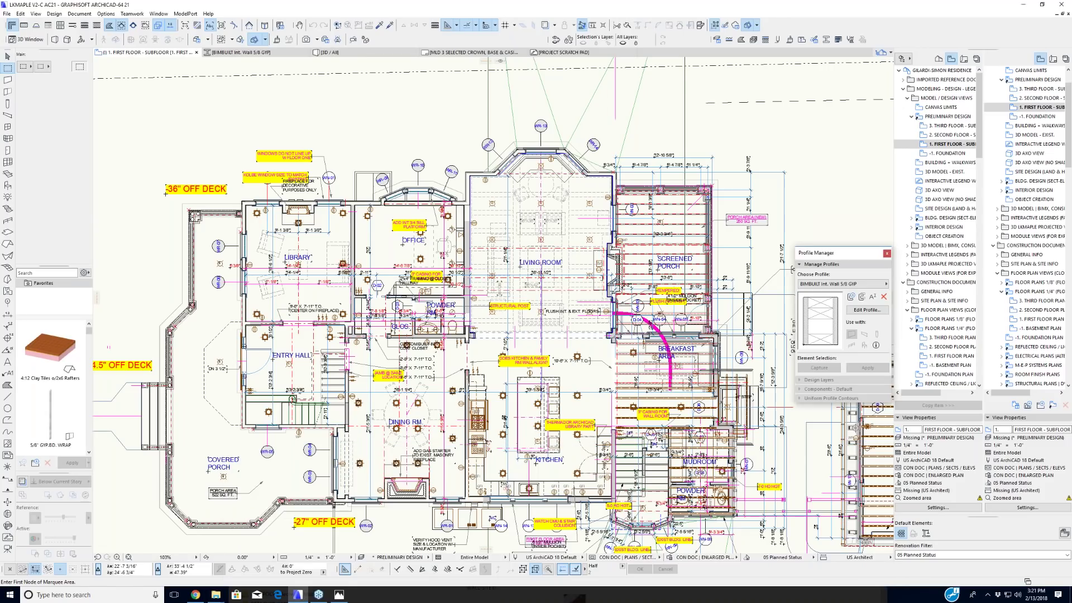
Step: Maximize the SAVED IMAGES FOR PRESENTATION folder and open the garage section image SLIDE (14).JPG
mouse_move(217, 597)
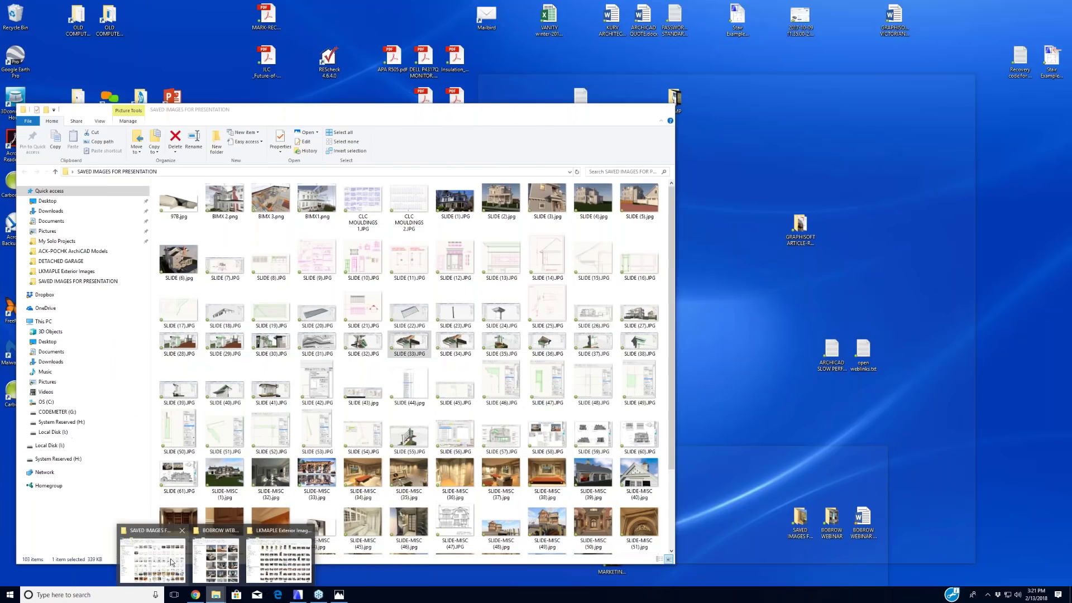
left_click(175, 562)
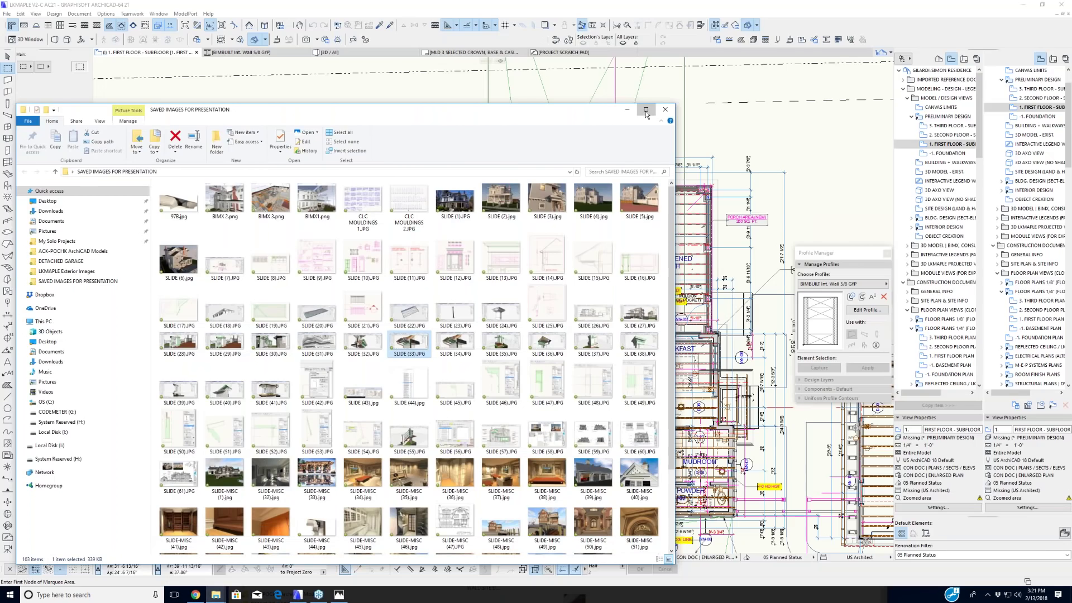
left_click(646, 111)
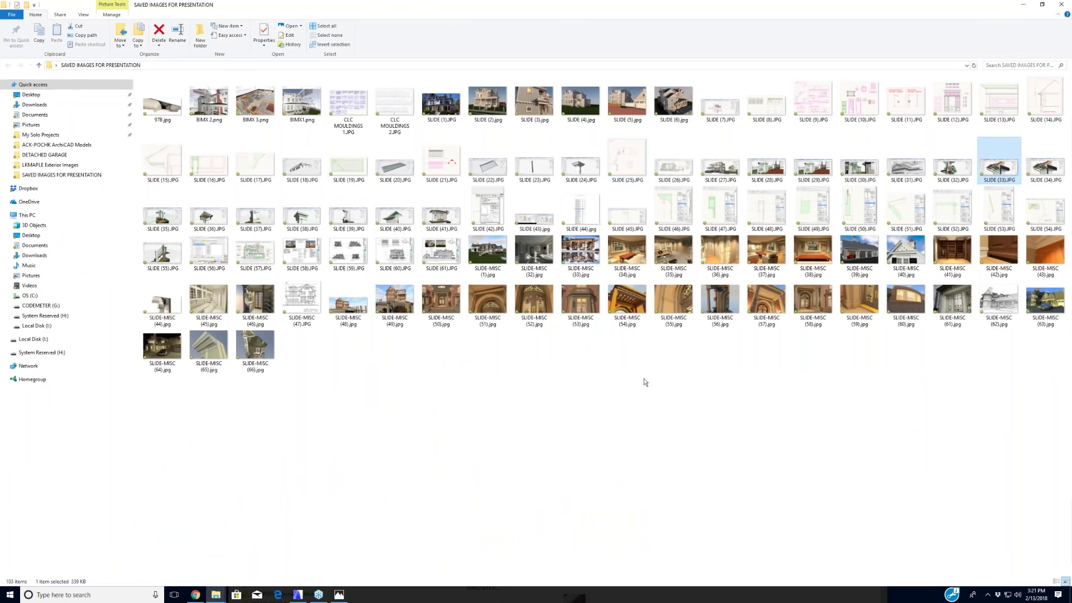
left_click(1051, 92)
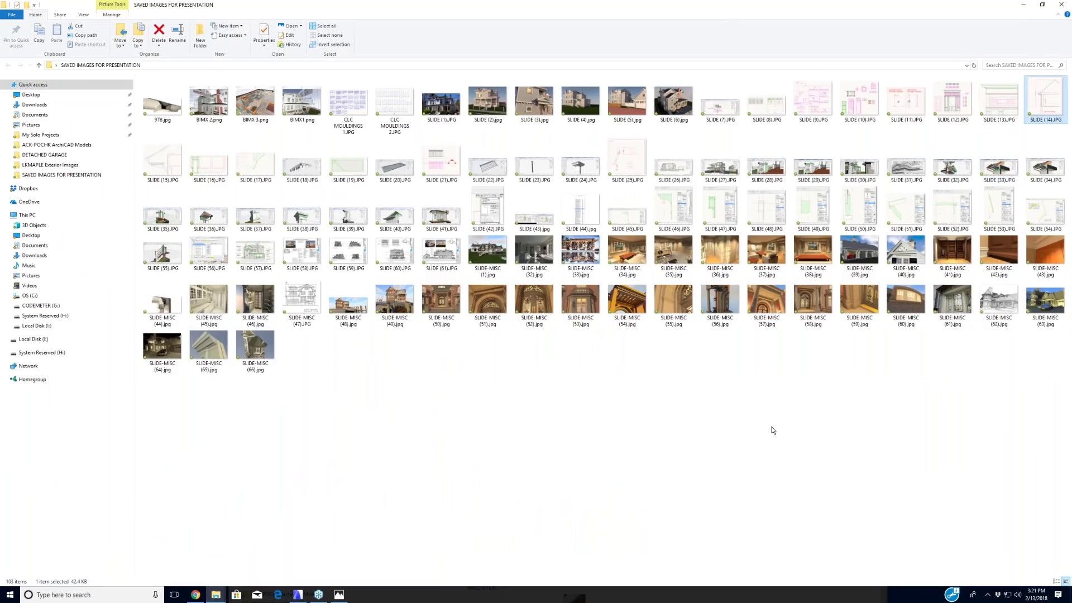
key("Return")
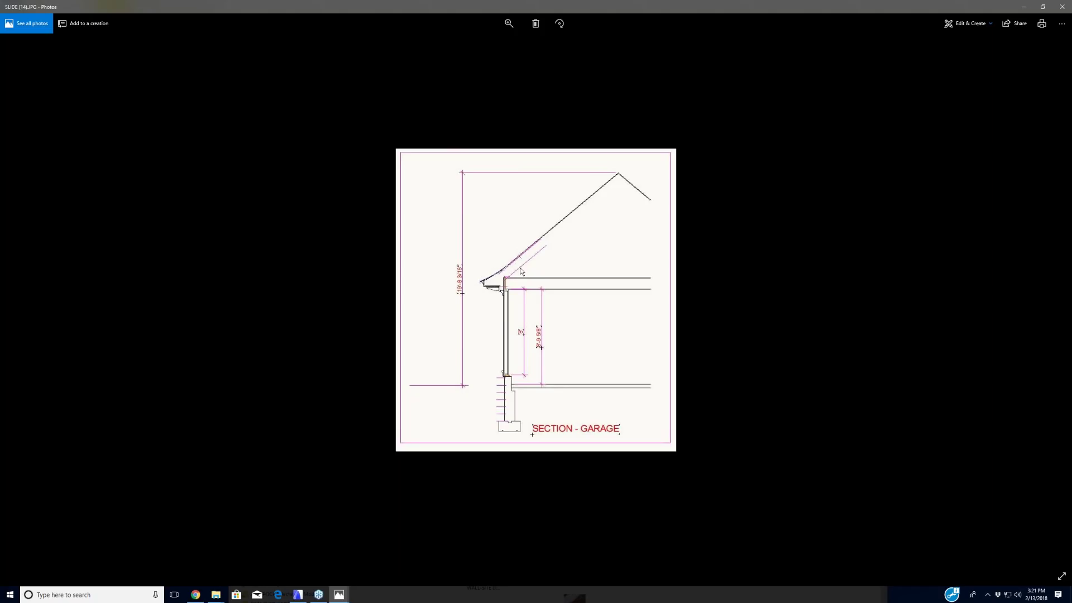
Step: Enlarge the garage section for a closer look, return it to its fitted size, and close the image
left_click(508, 24)
left_click_drag(475, 44, 493, 47)
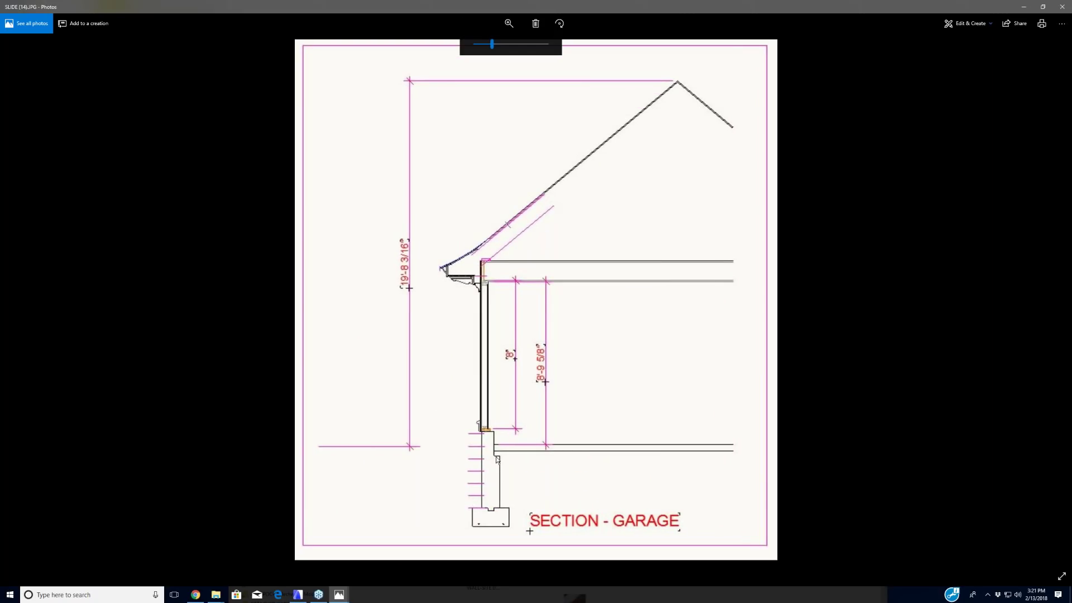
left_click(475, 52)
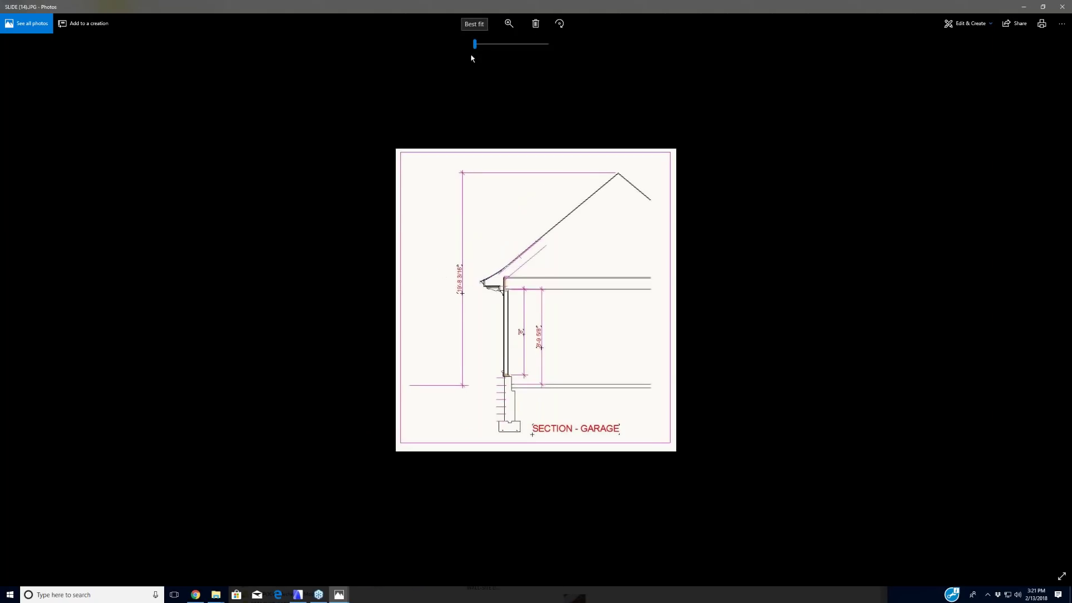
left_click(1061, 9)
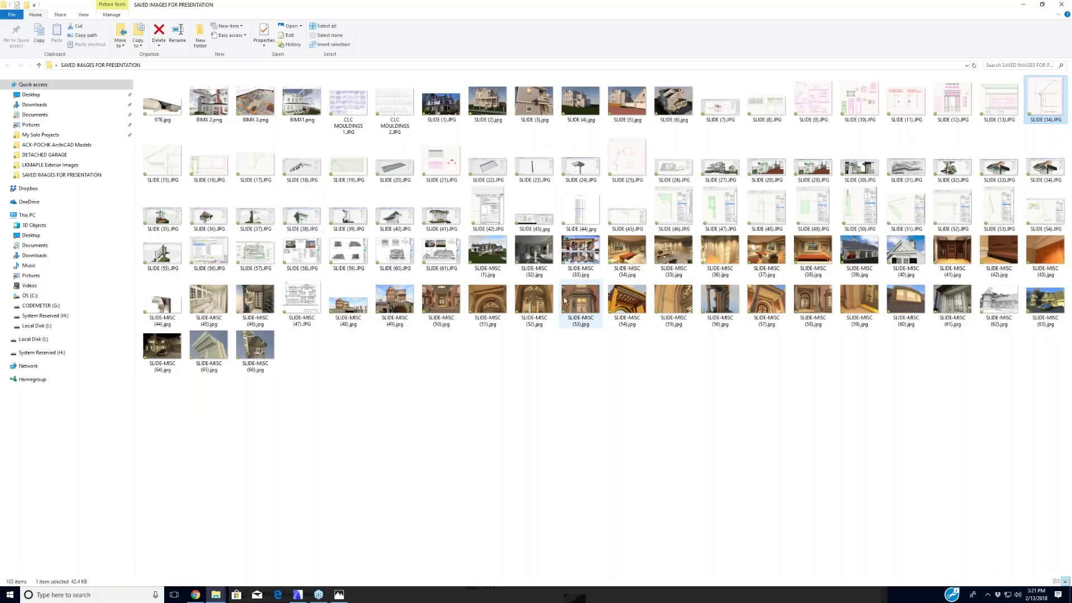
Step: View the 3D building cutaway SLIDE (27).JPG in a maximized window, and switch back to ARCHICAD
left_click(717, 175)
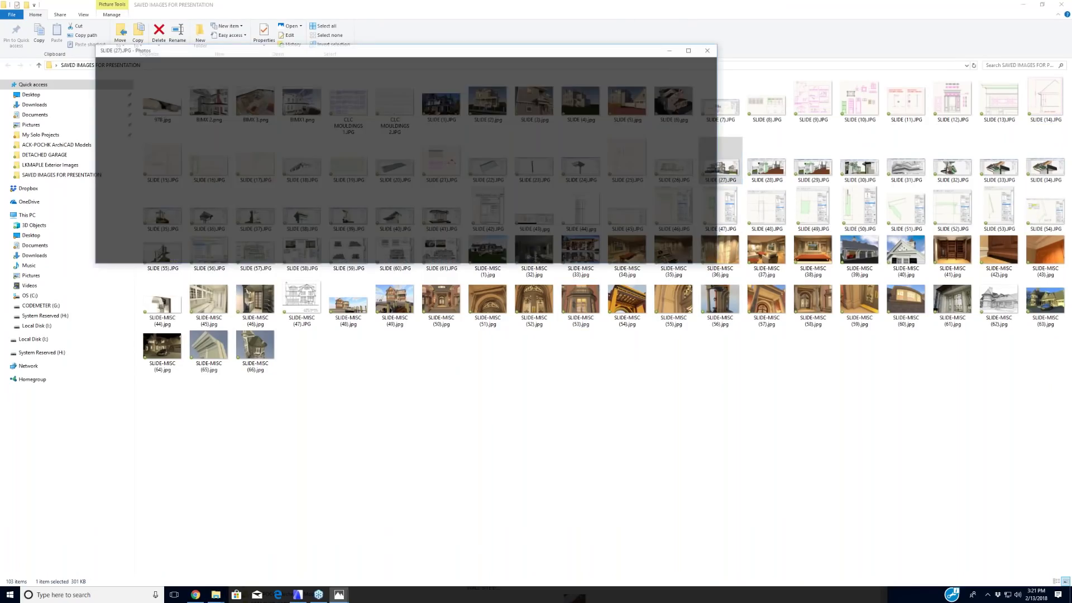
left_click(694, 49)
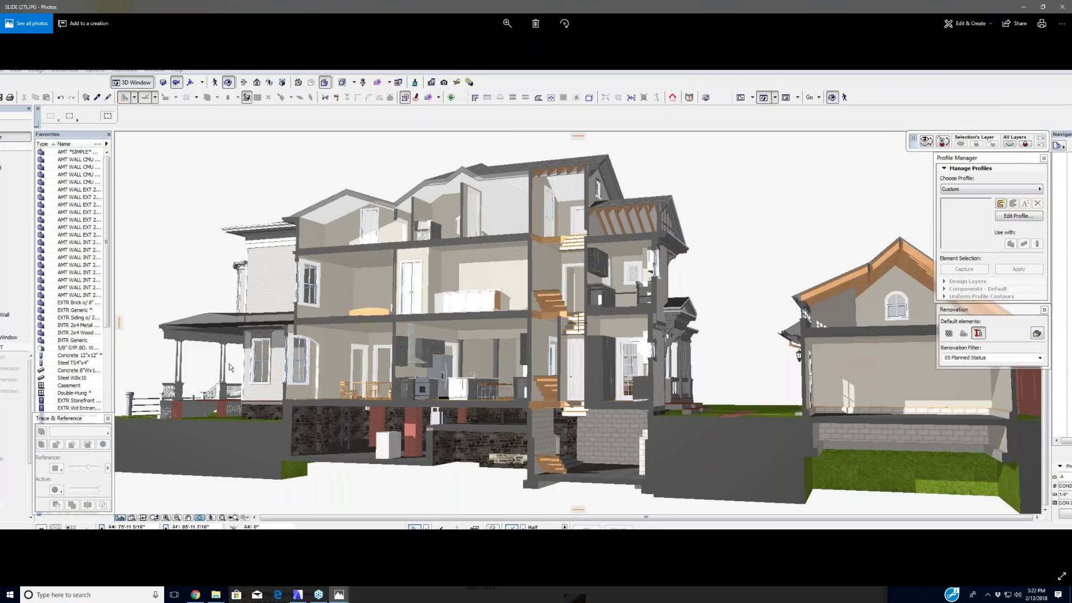
left_click(298, 596)
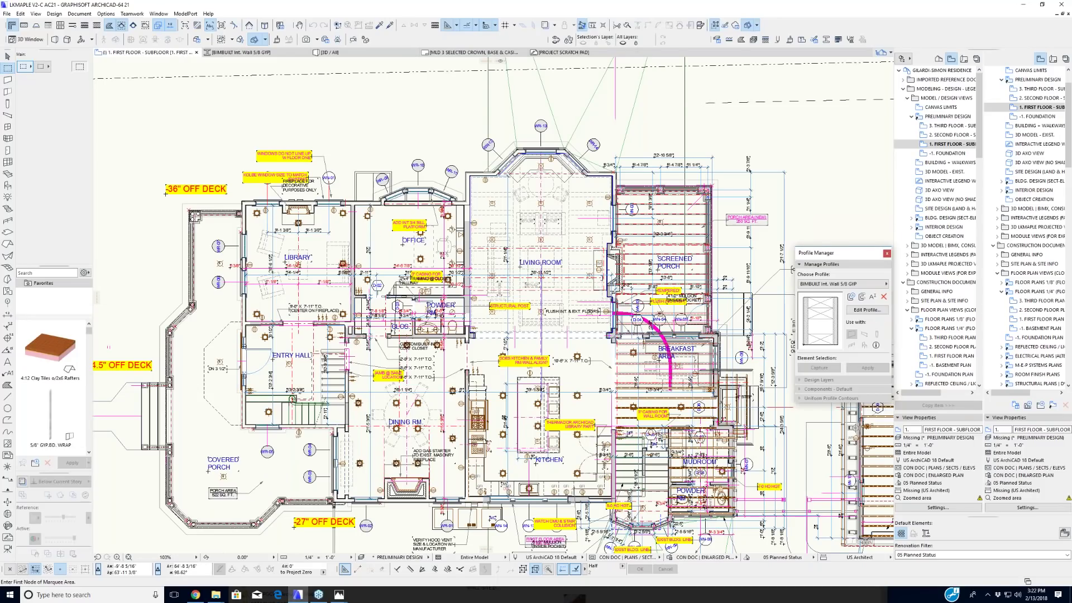
Step: Draw an all-stories marquee around the covered porch and adjoining front corner of the house on the first floor plan
left_click(40, 61)
left_click(129, 284)
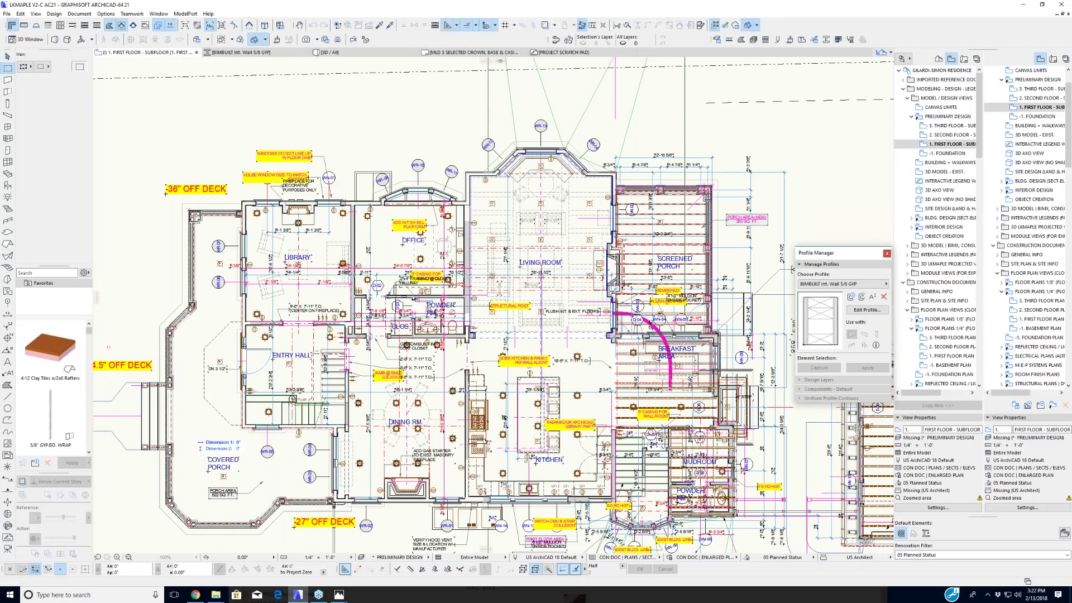
left_click(307, 545)
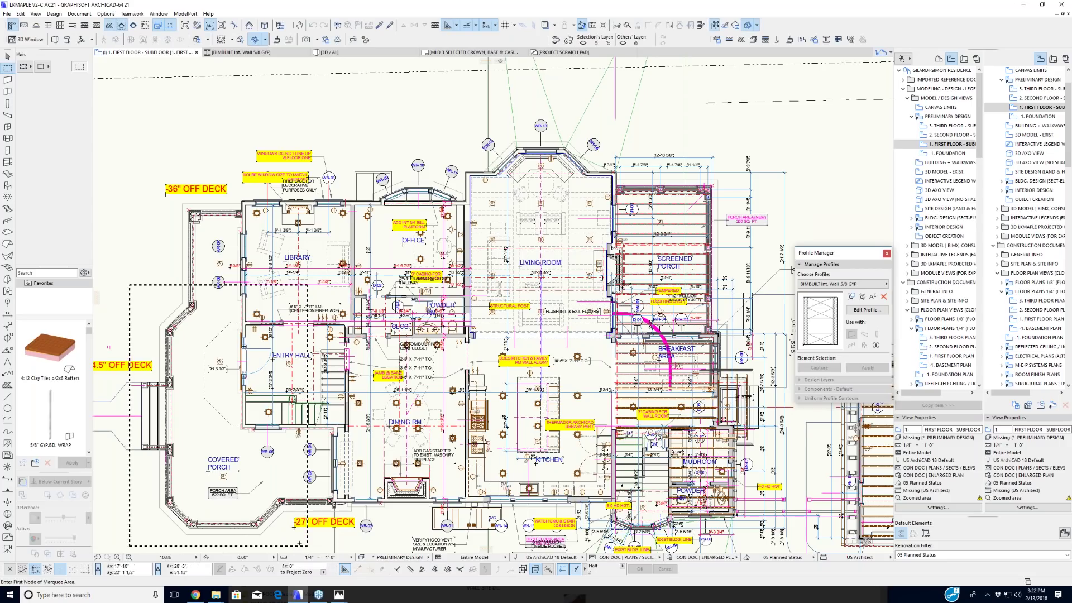
key("F6")
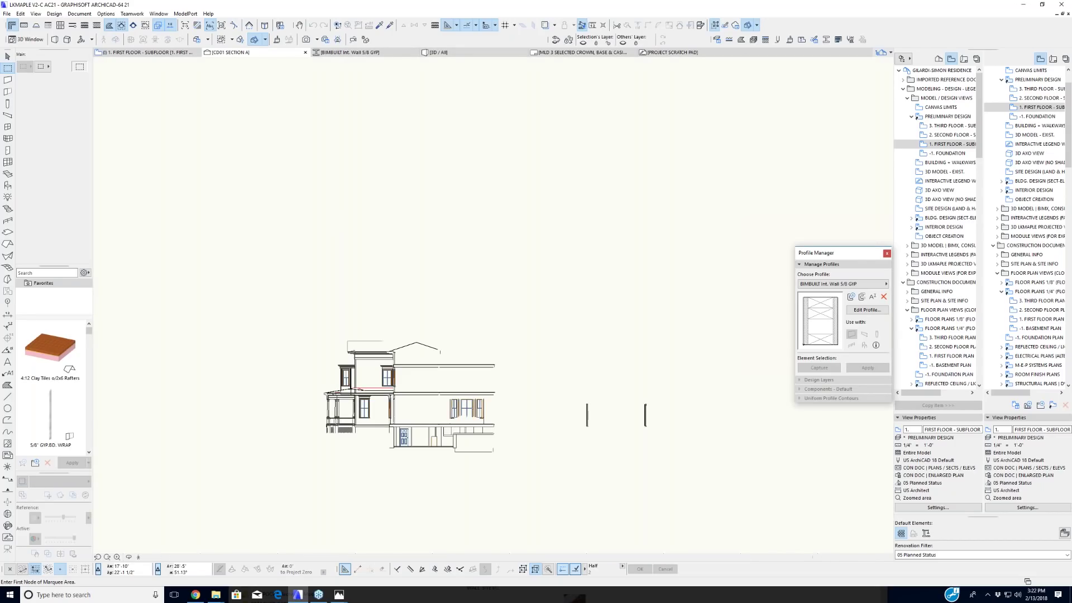
key("F3")
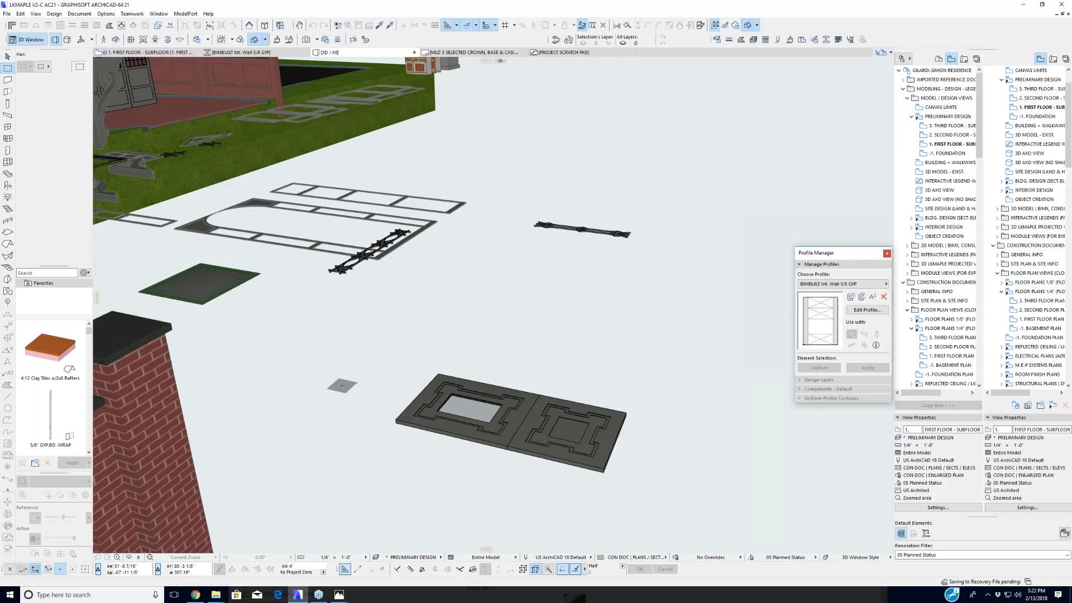
key("F2")
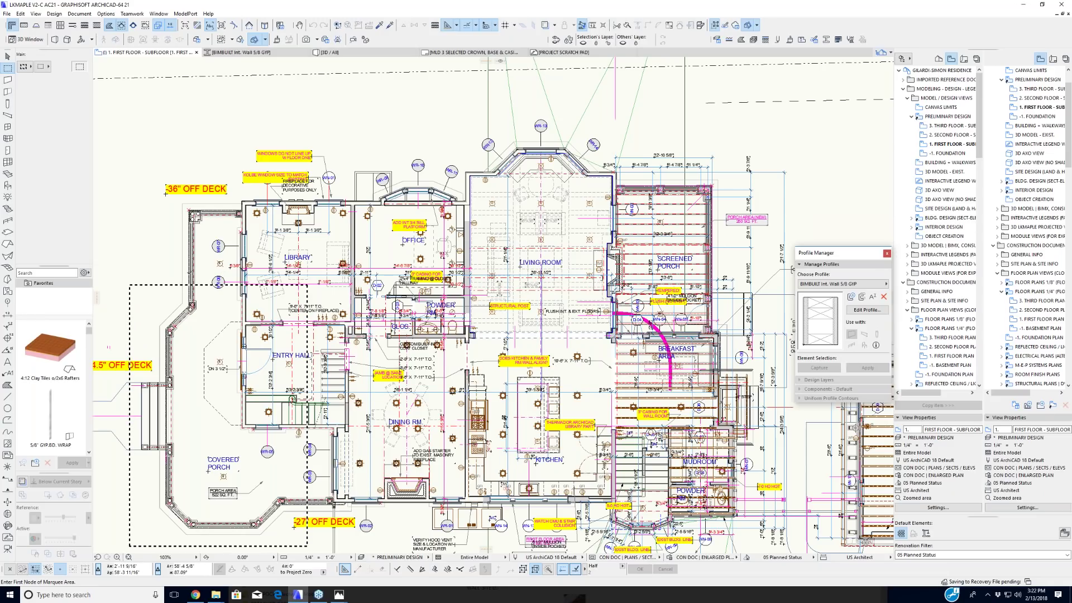
Step: Show only the marquee area in the 3D window, fitted to the view and seen from the front porch side
key("Escape")
key("F5")
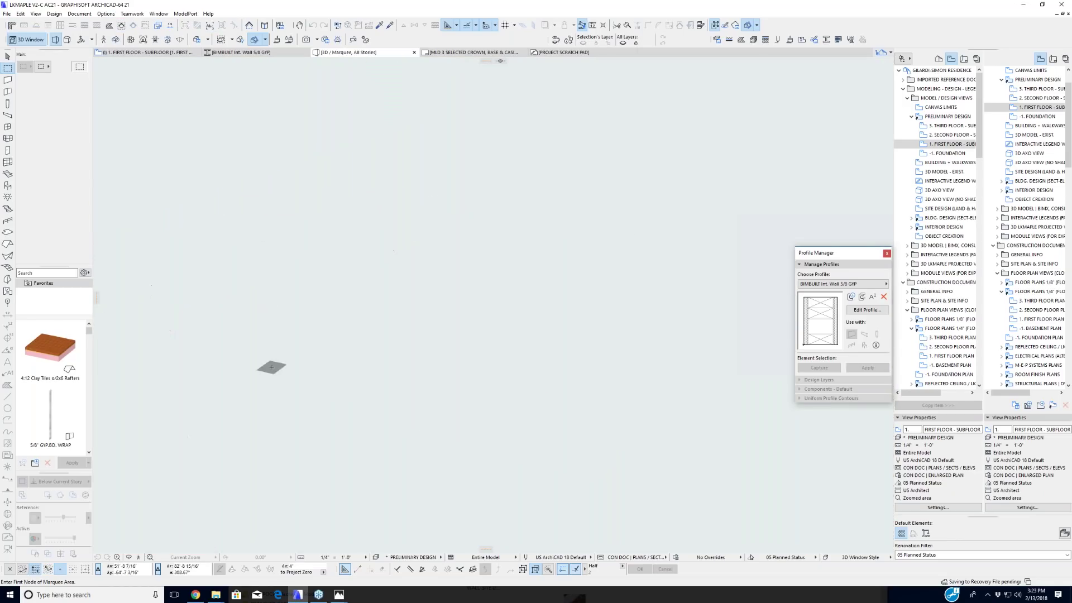
left_click(150, 558)
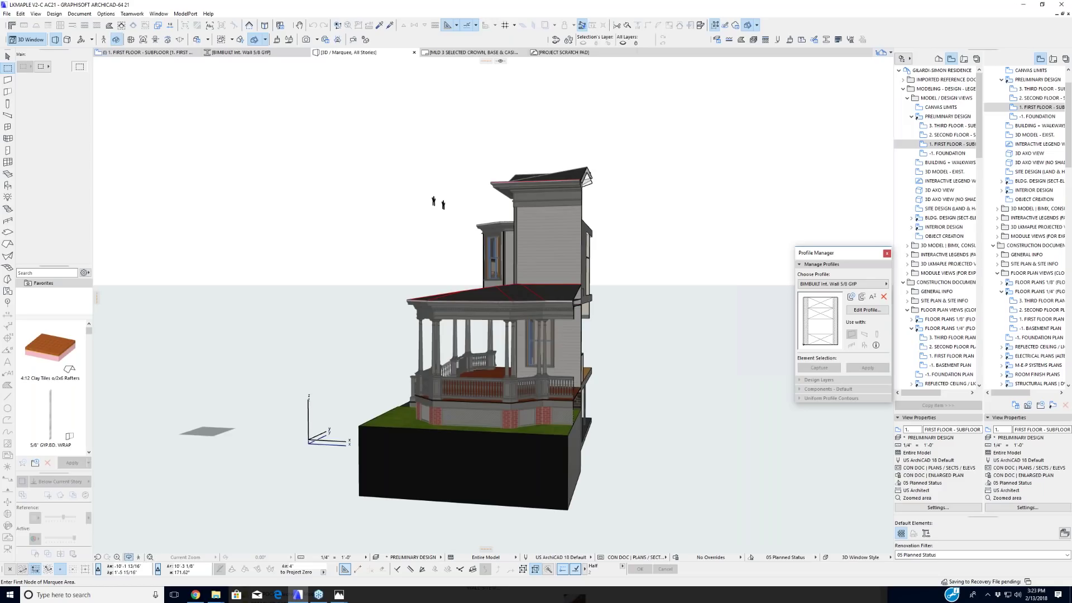
middle_click_drag(268, 434, 586, 403, "shift")
middle_click_drag(336, 287, 390, 294)
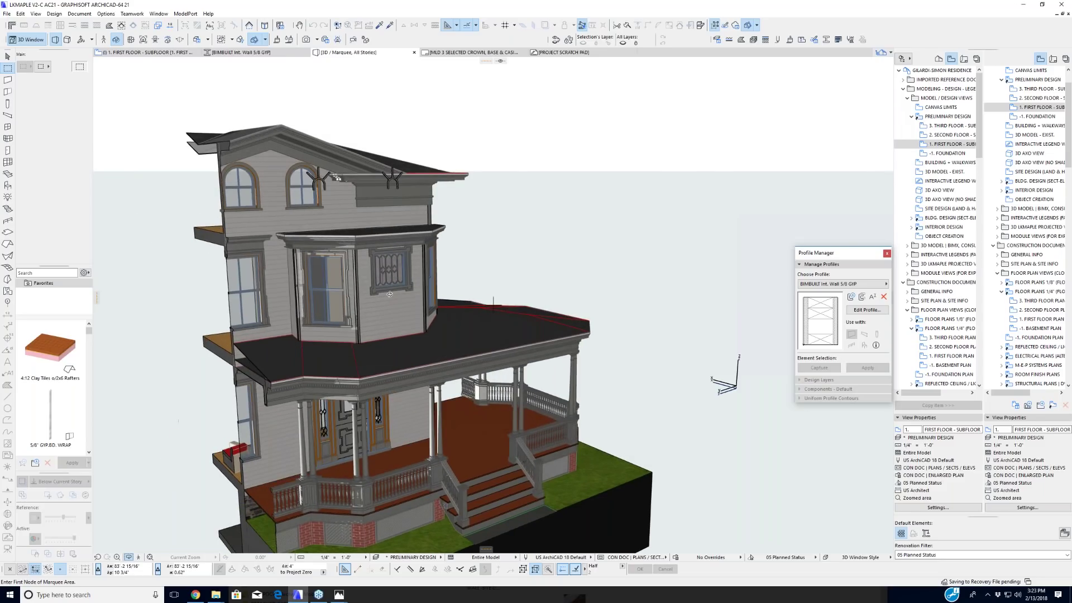
scroll(389, 295, "up", 3)
scroll(390, 294, "up", 2)
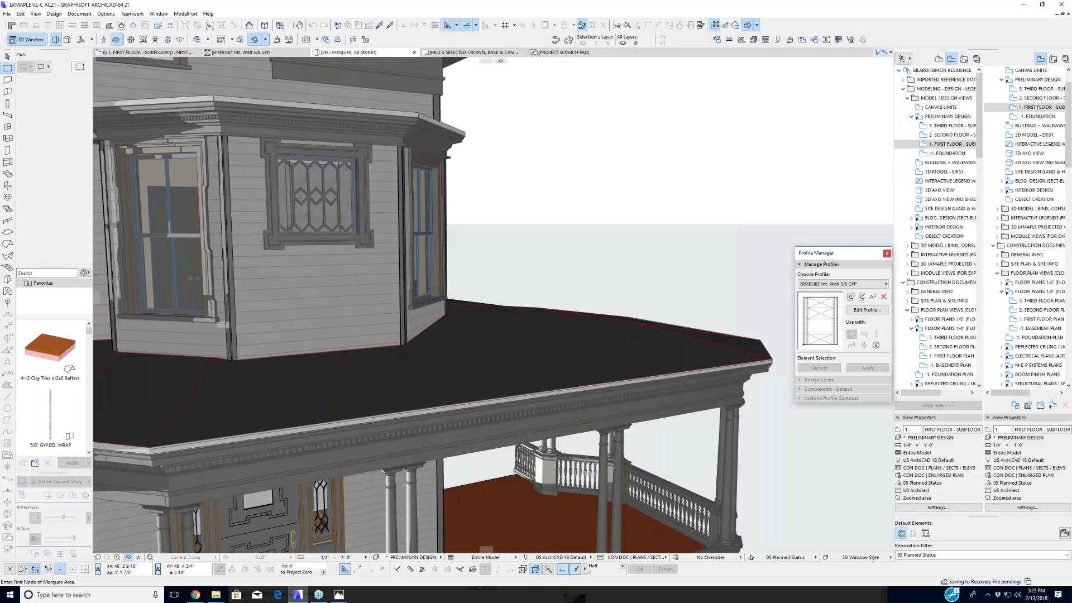
scroll(494, 305, "down", 2)
Step: Change the sun position in the 3D projection settings so that the front facade of the model is lit
key("ctrl+shift+F3")
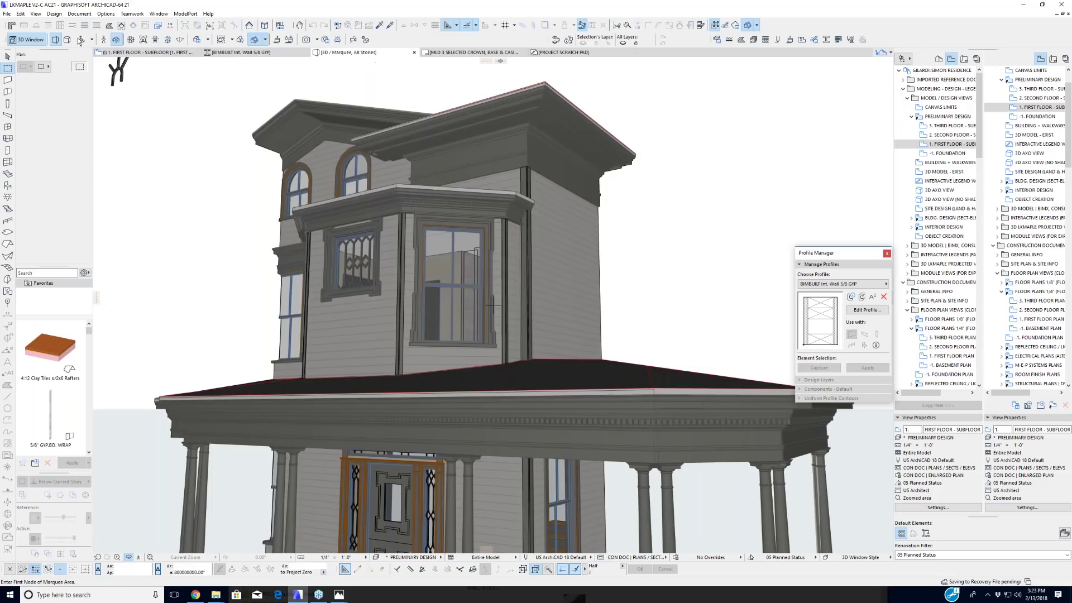
left_click_drag(505, 178, 423, 264)
left_click(629, 293)
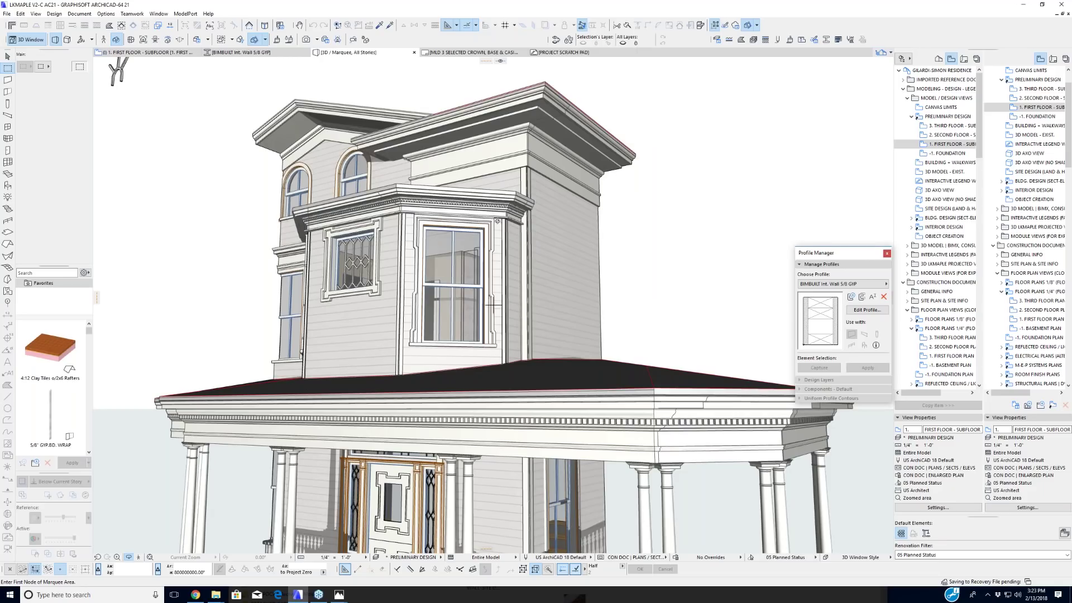
Step: Examine the roof cornice, frieze, bay dentil mouldings and window trim of the 3D model up close
scroll(497, 221, "up", 2)
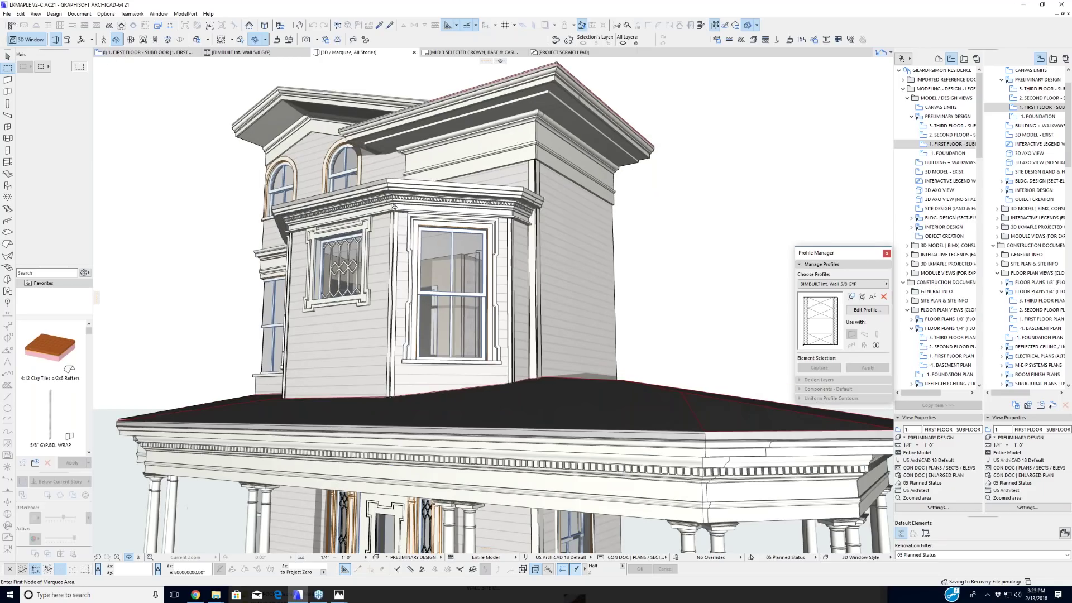
scroll(394, 207, "up", 2)
middle_click_drag(394, 214, 571, 243, "shift")
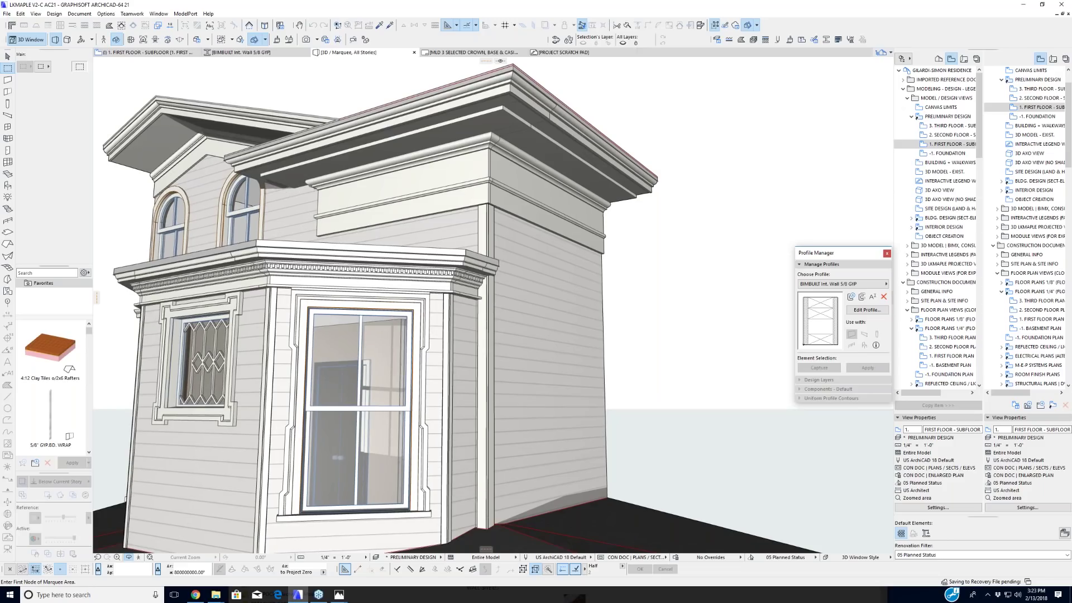
scroll(491, 268, "up", 3)
scroll(491, 268, "down", 3)
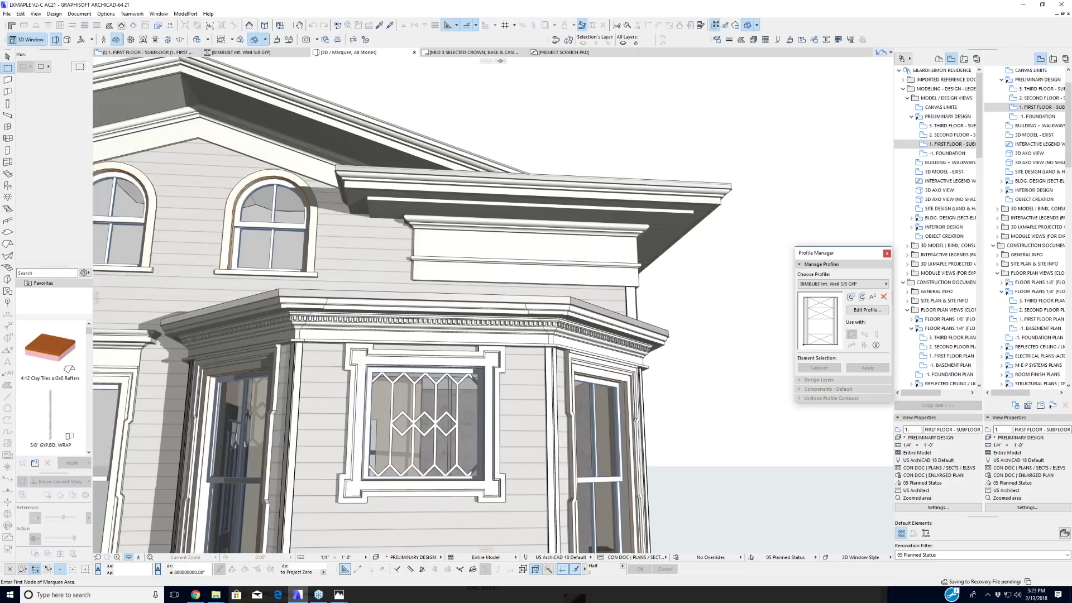
left_click_drag(411, 212, 449, 204)
scroll(449, 204, "up", 2)
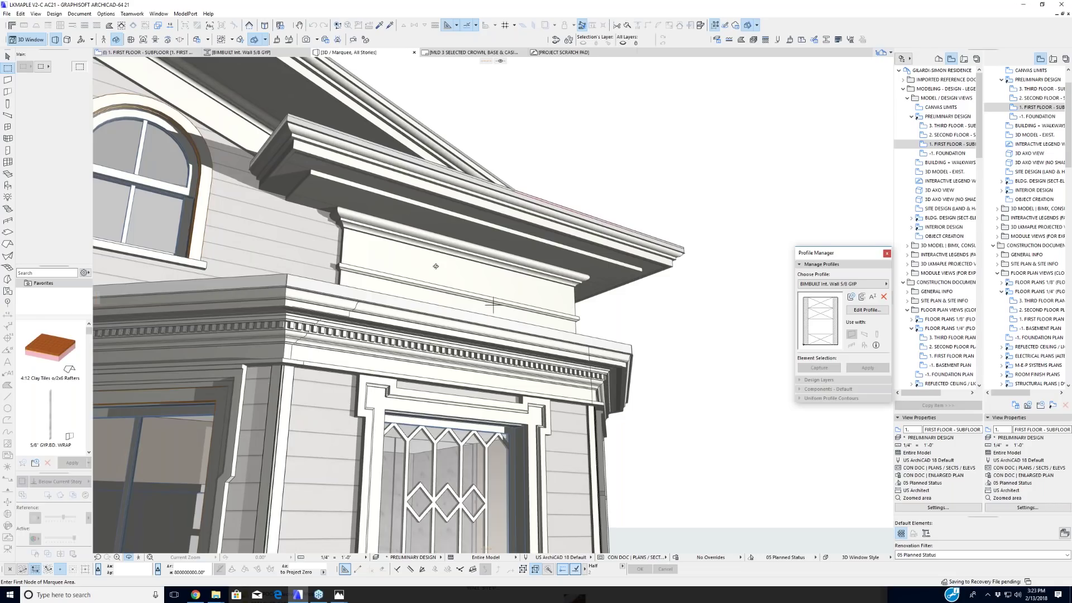
left_click_drag(493, 305, 457, 305)
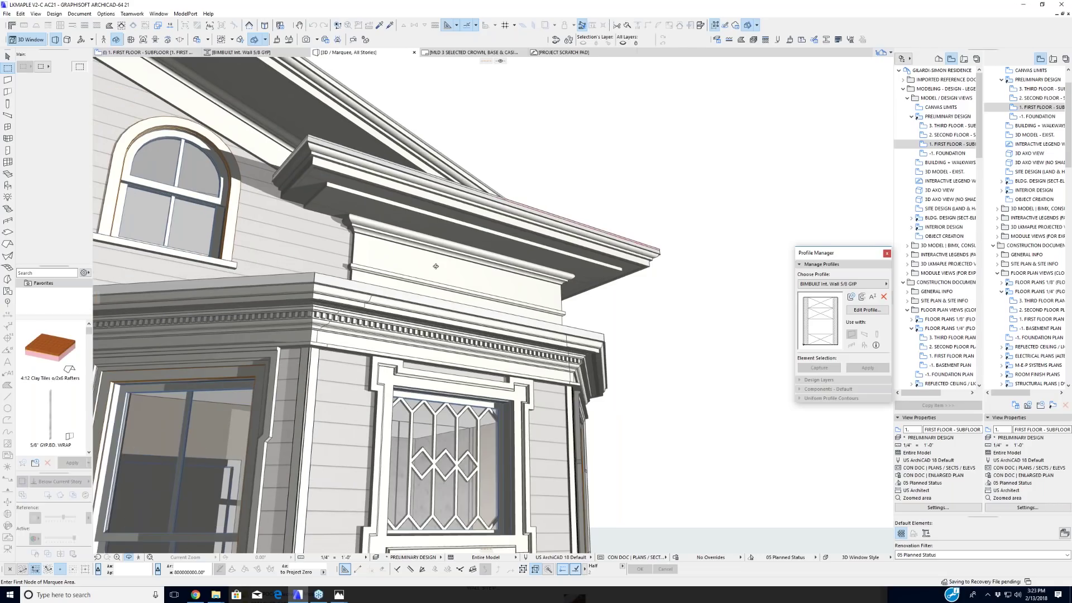
scroll(478, 268, "down", 2)
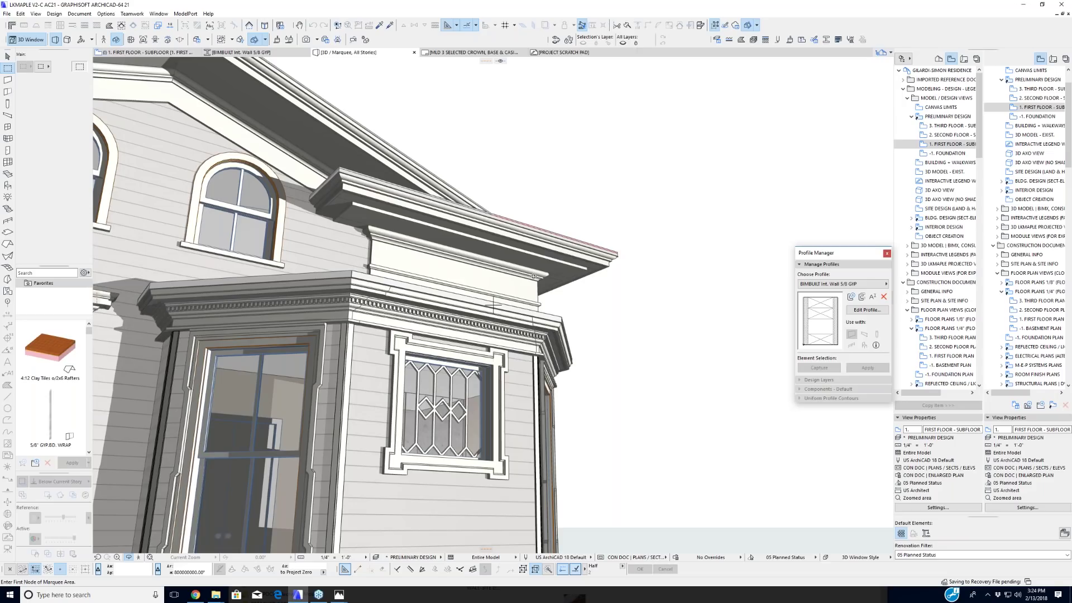
Step: Open the BIMBUILT Int. Wall 1/2 GYP profile for editing, without storing changes to the profile already open
left_click(824, 286)
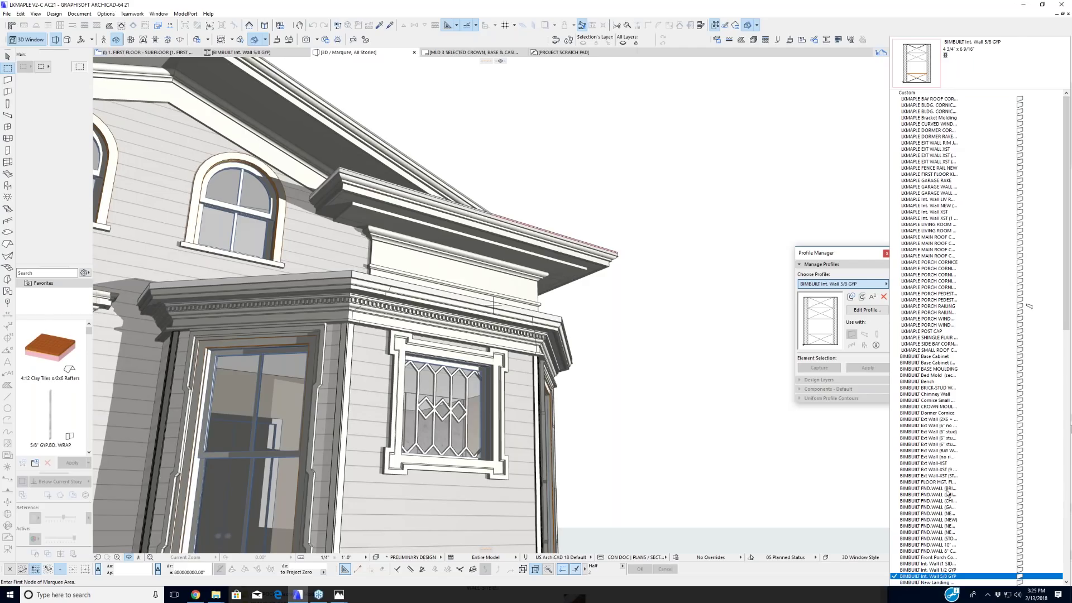
left_click(923, 570)
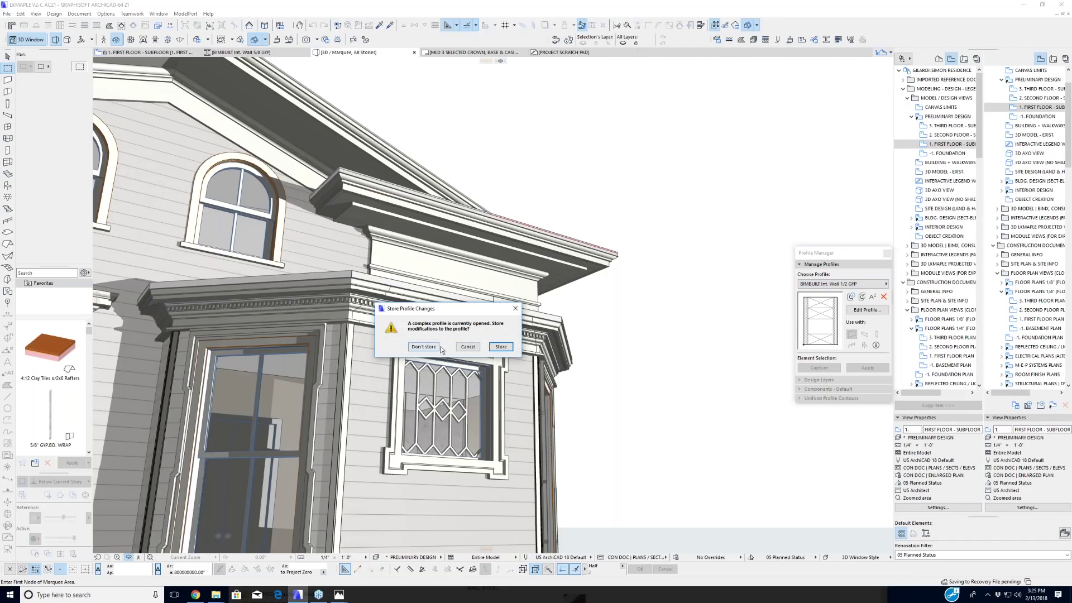
left_click(424, 347)
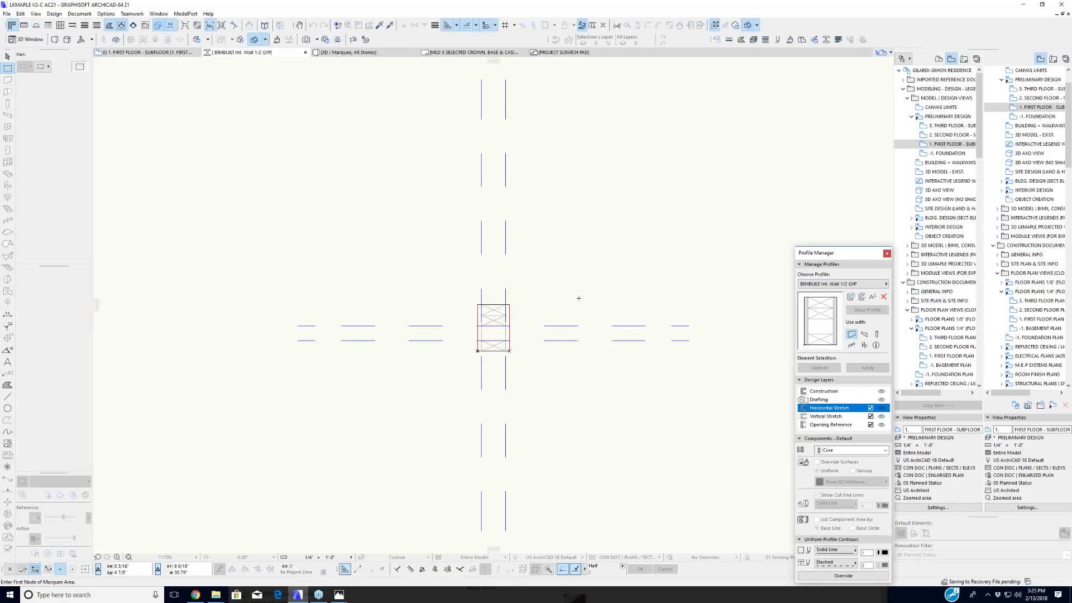
Step: Look through the list of custom profiles and view the current profile's full name in the rename dialog
left_click(857, 287)
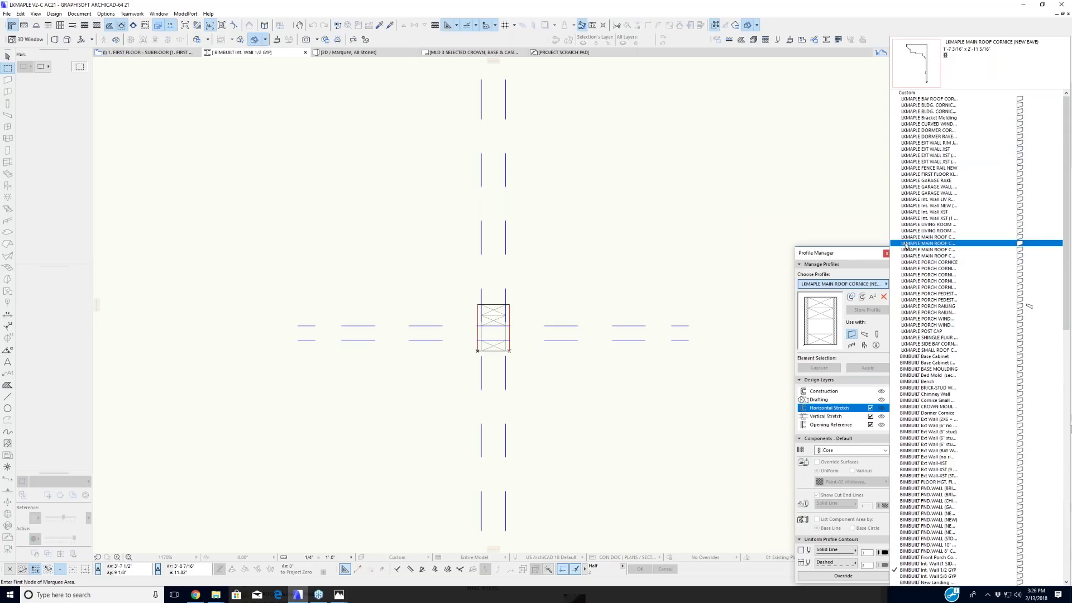
left_click(884, 327)
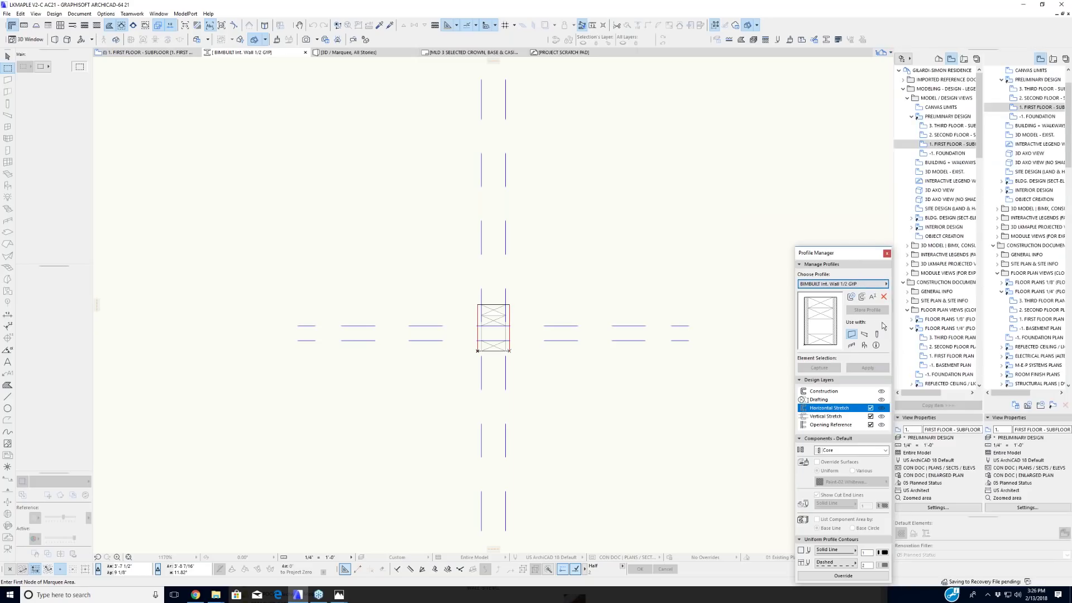
left_click(874, 298)
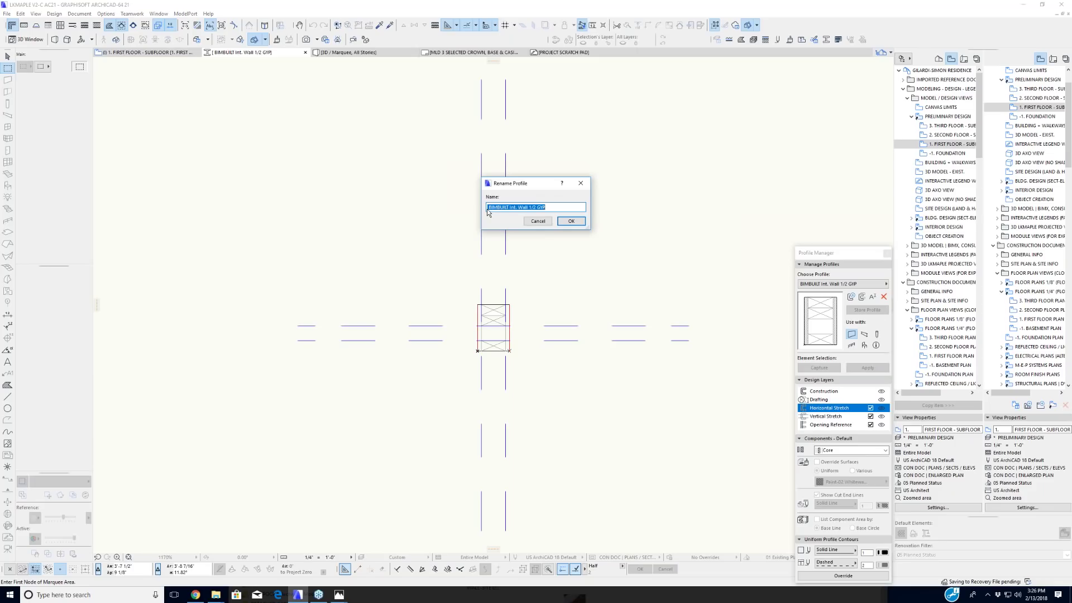
left_click(534, 223)
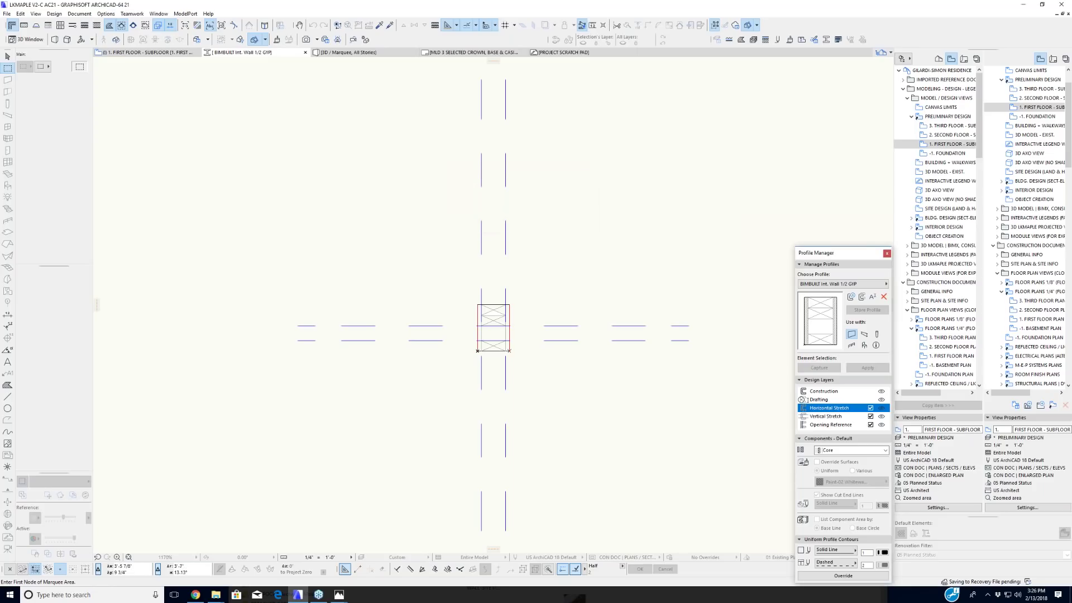
Step: Open the LKMAPLE Int. Wall XST profile and measure the thickness of its outer gypsum board finish
left_click(842, 284)
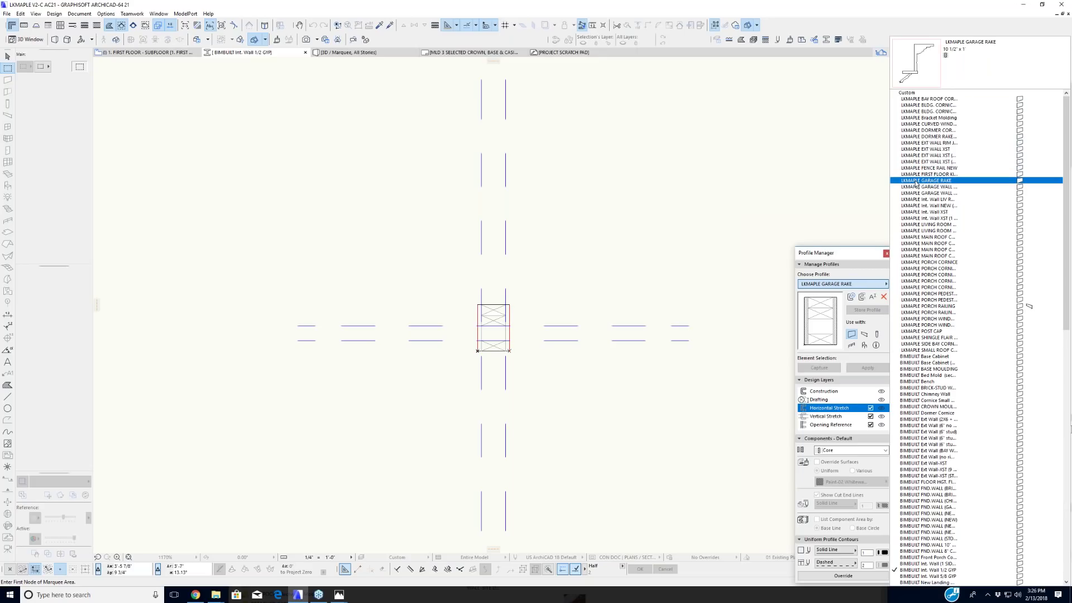
left_click(922, 212)
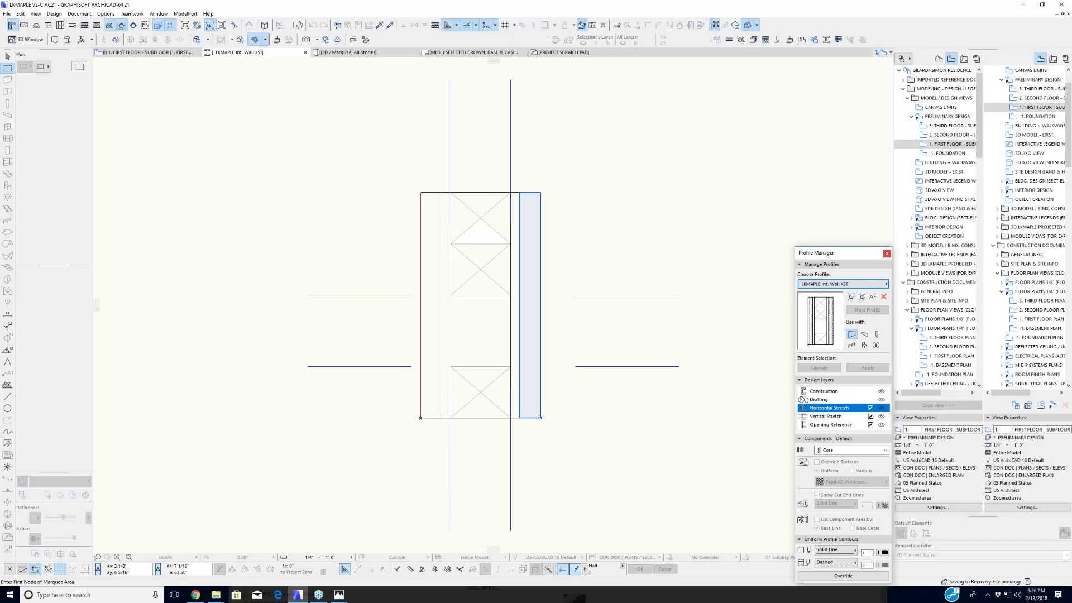
left_click(528, 203)
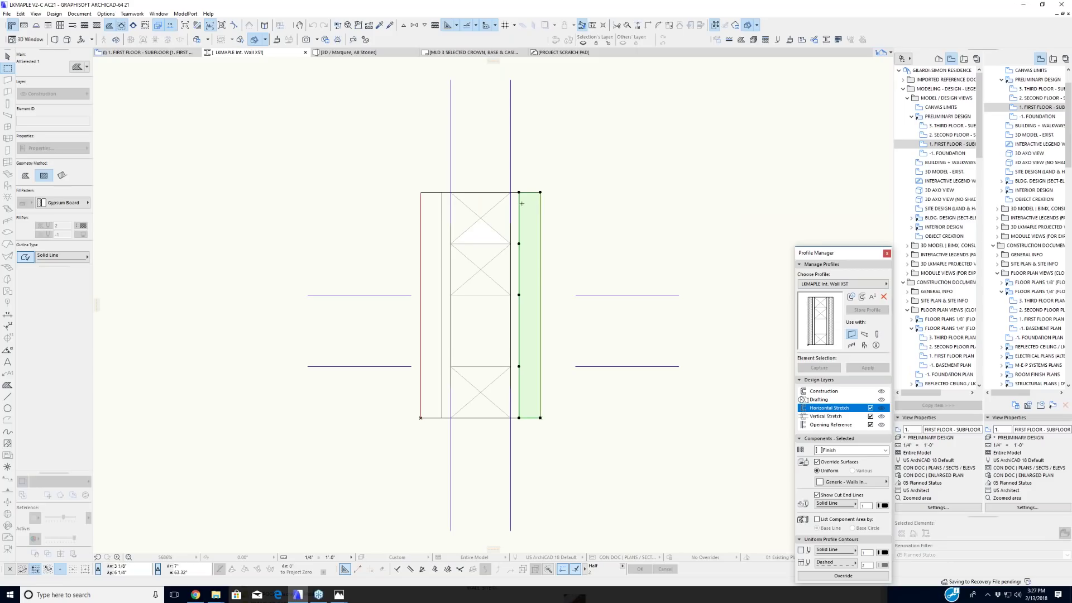
key("m")
left_click(540, 192)
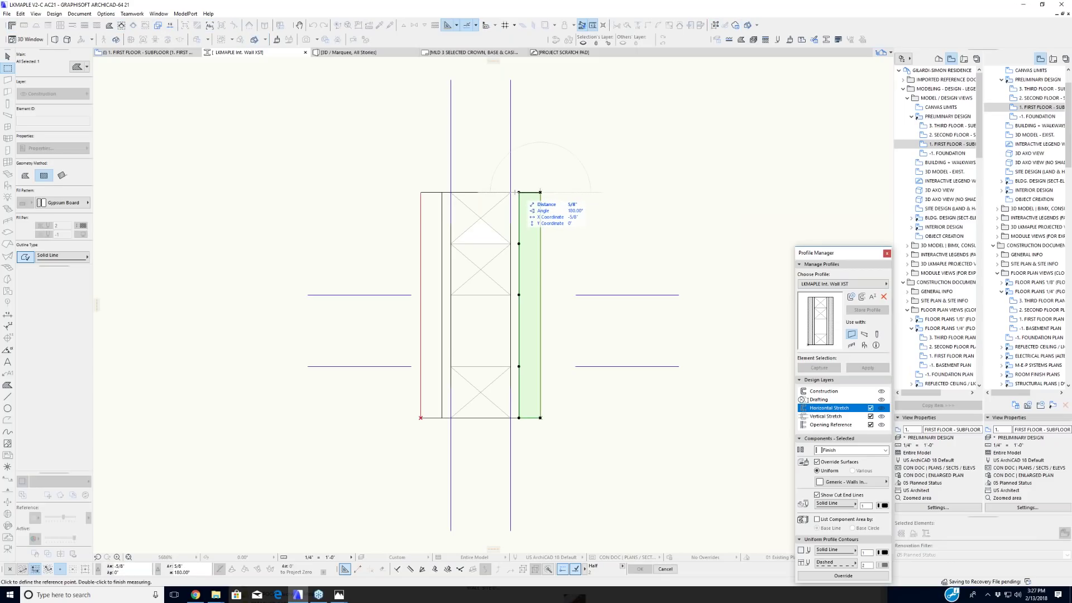
right_click(515, 192)
left_click(542, 236)
key("Escape")
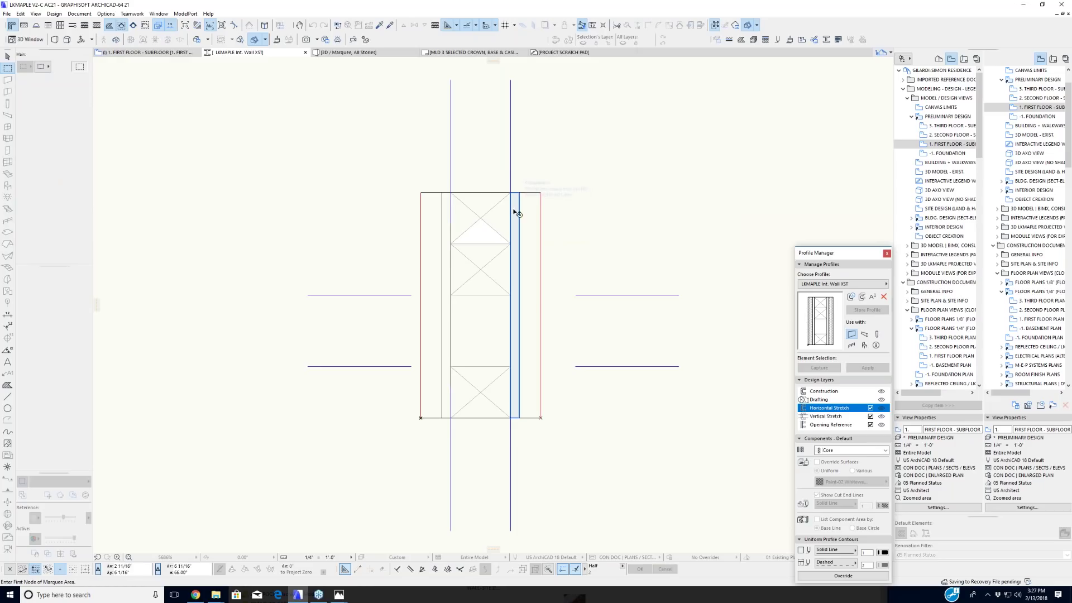
Step: Measure the distance between the two vertical stretch guide lines above the wall core
key("m")
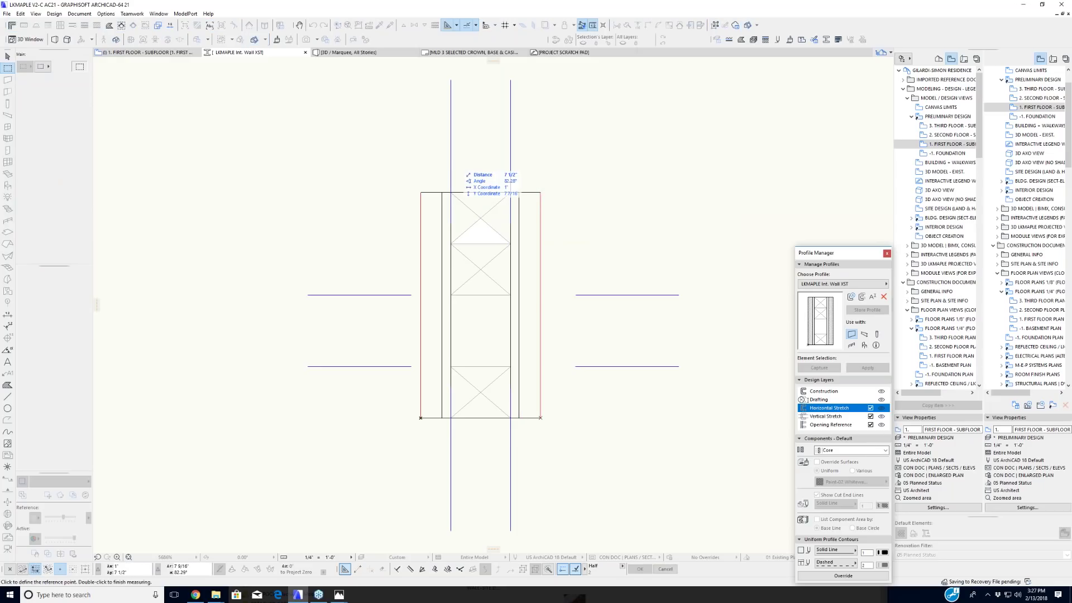
left_click(450, 163)
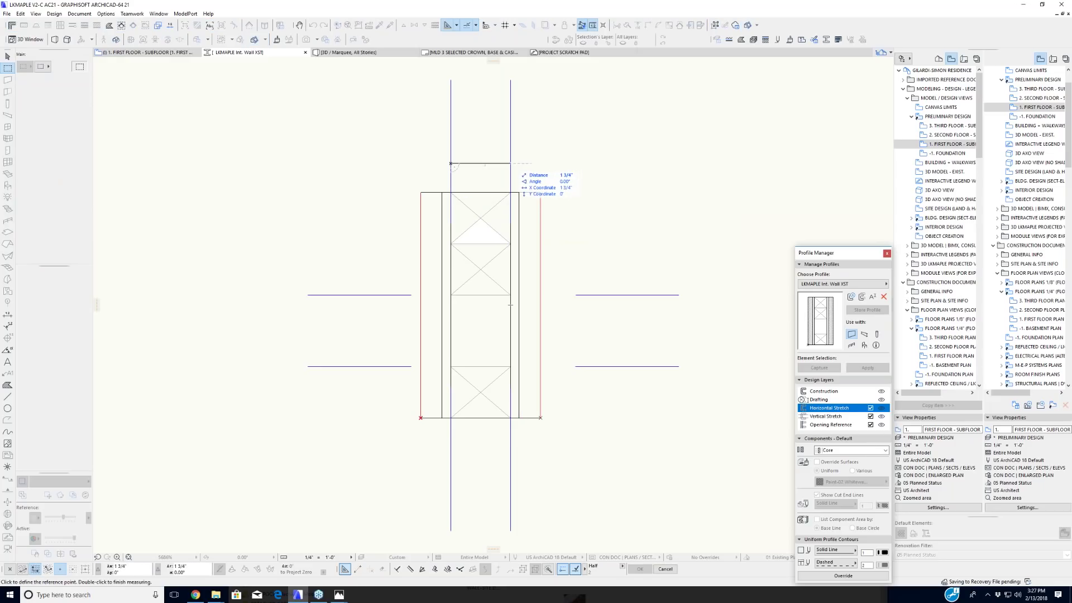
right_click(510, 163)
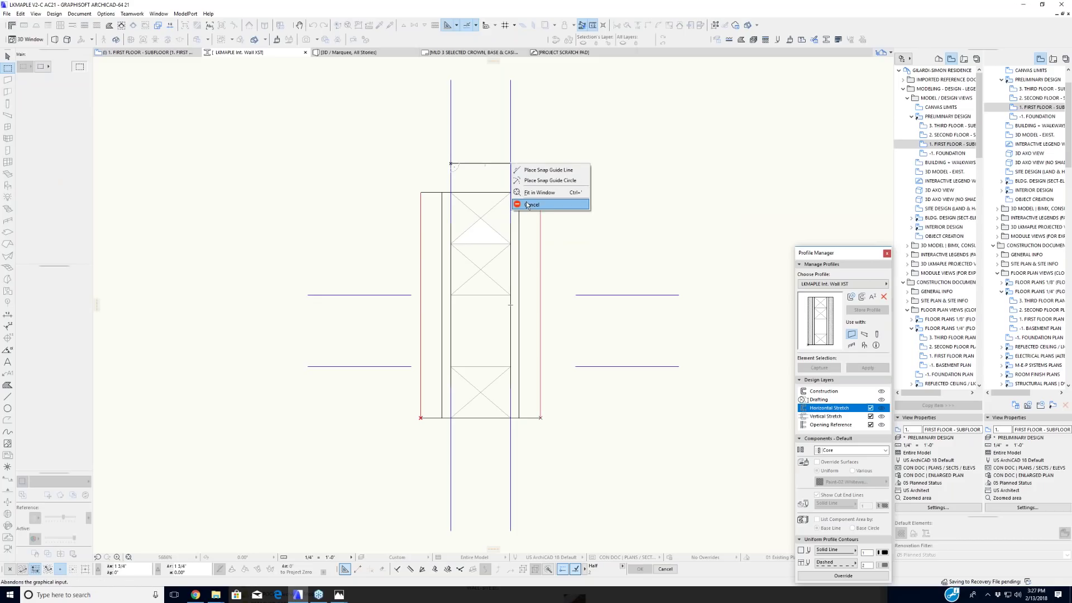
left_click(528, 206)
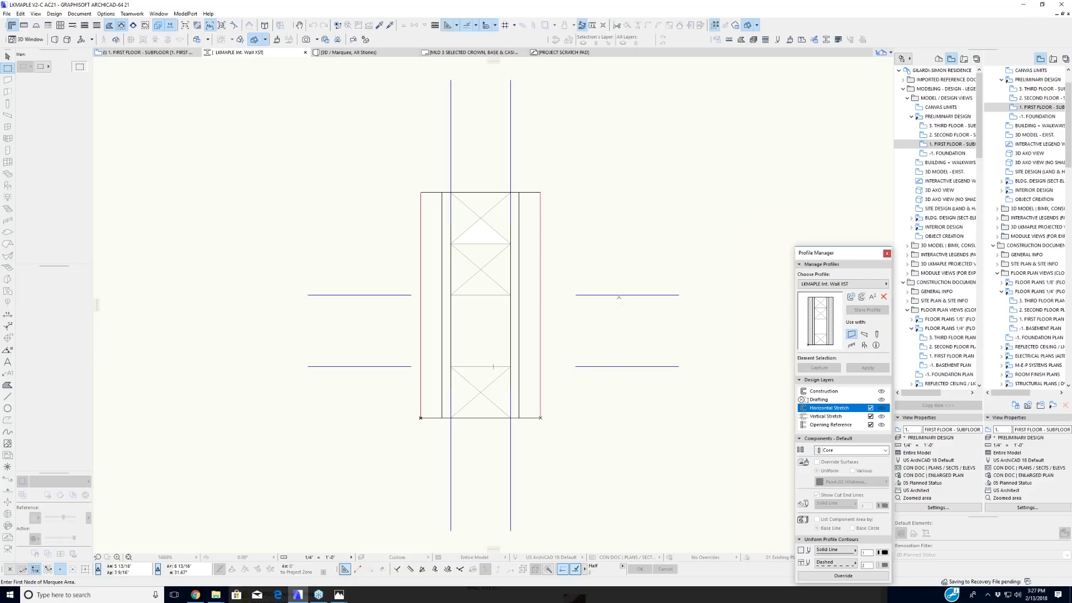
Step: Toggle the visibility of the Horizontal Stretch and Vertical Stretch layers off and back on in the interior wall profile
left_click(882, 408)
left_click(882, 417)
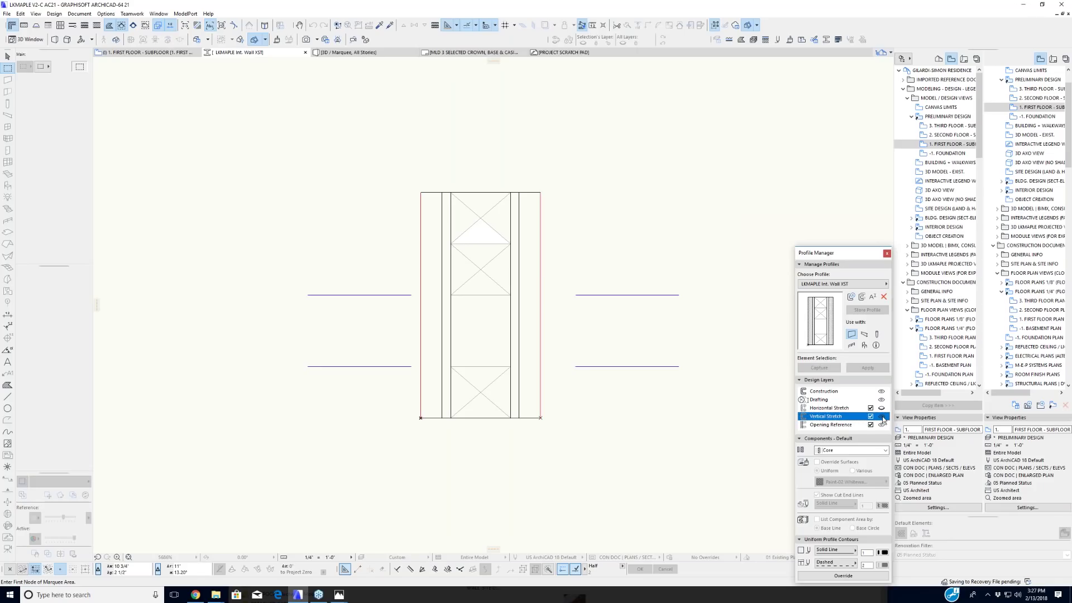
left_click(882, 416)
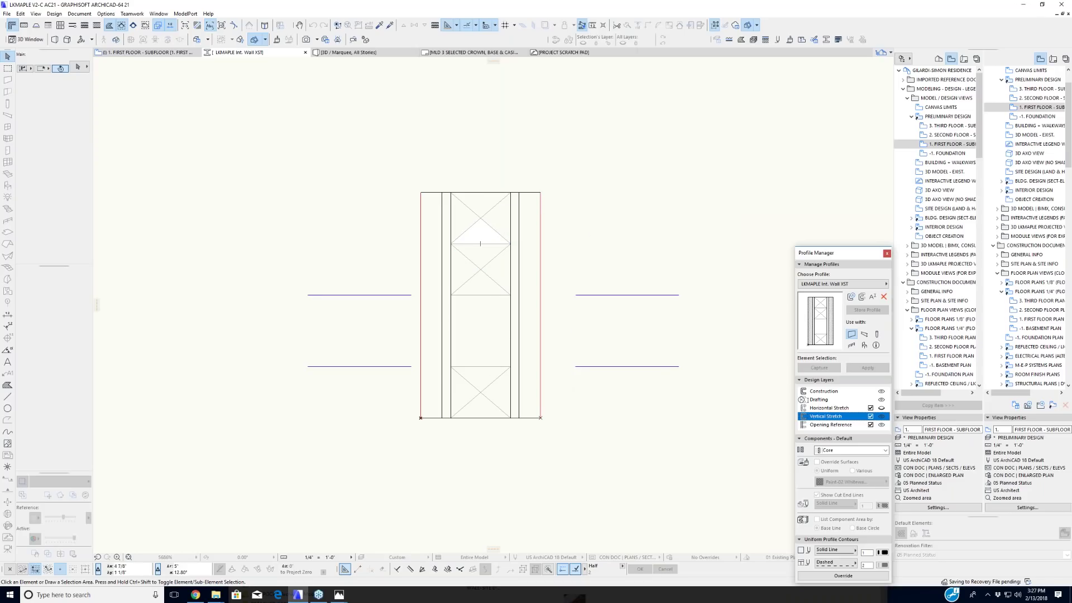
left_click(881, 408)
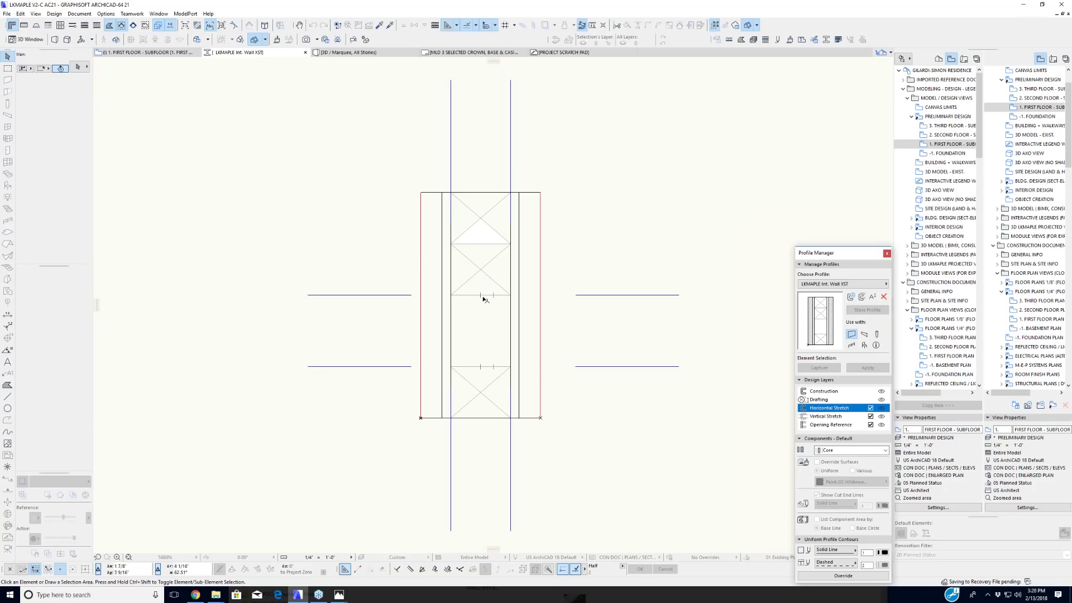
scroll(641, 266, "down", 2)
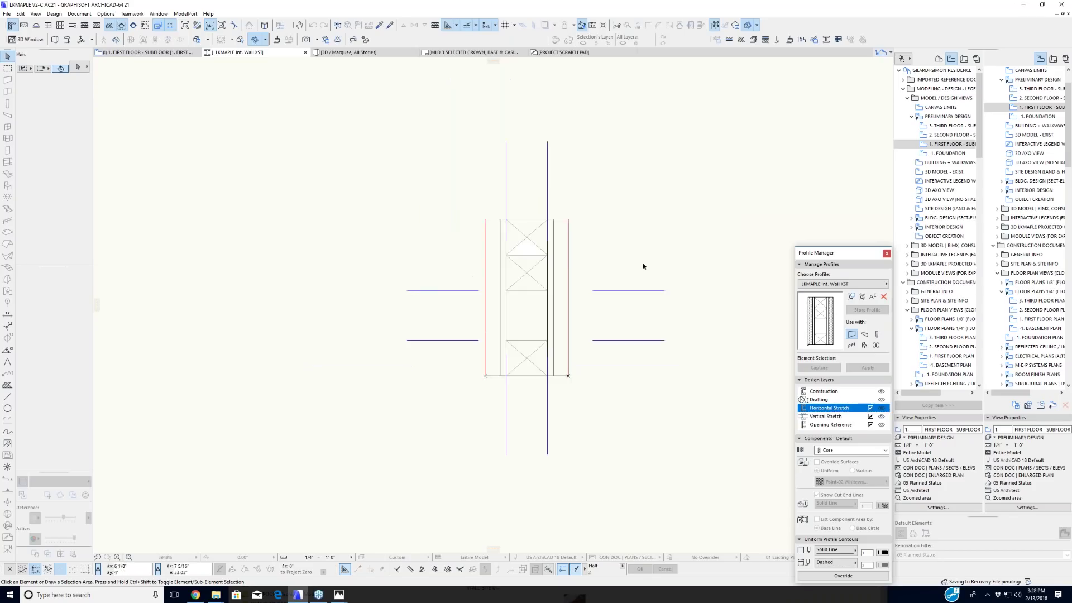
middle_click_drag(641, 266, 554, 266)
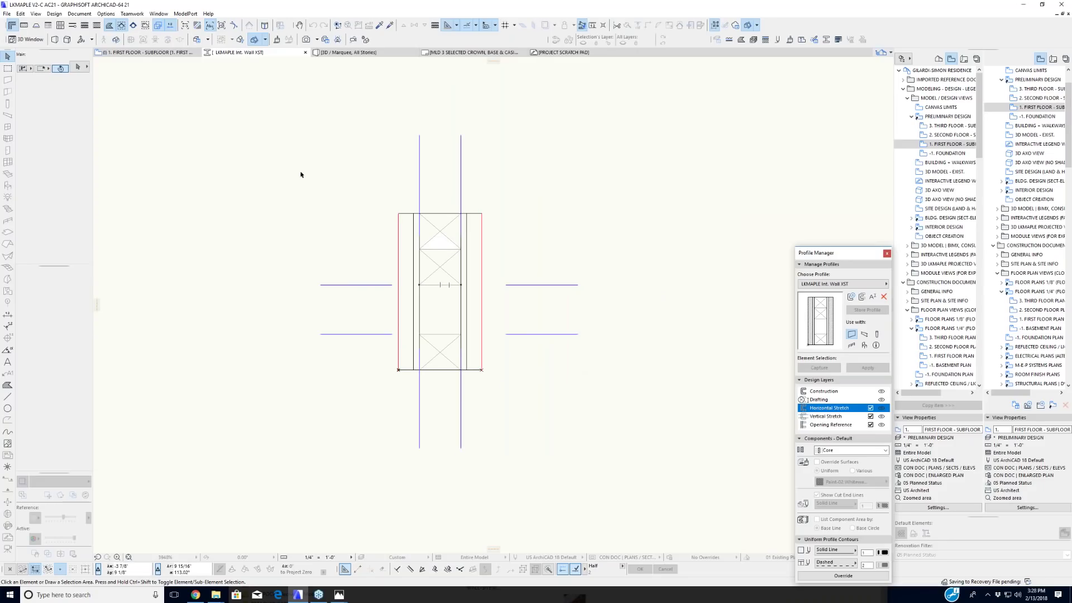
middle_click_drag(550, 236, 577, 246)
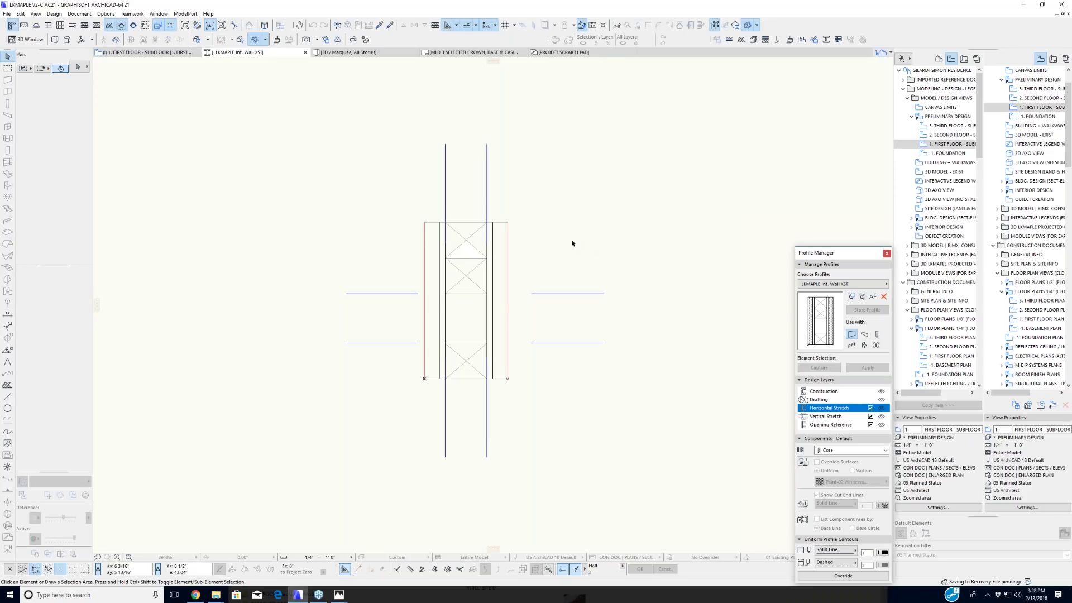
scroll(572, 243, "down", 3)
middle_click_drag(542, 253, 500, 277)
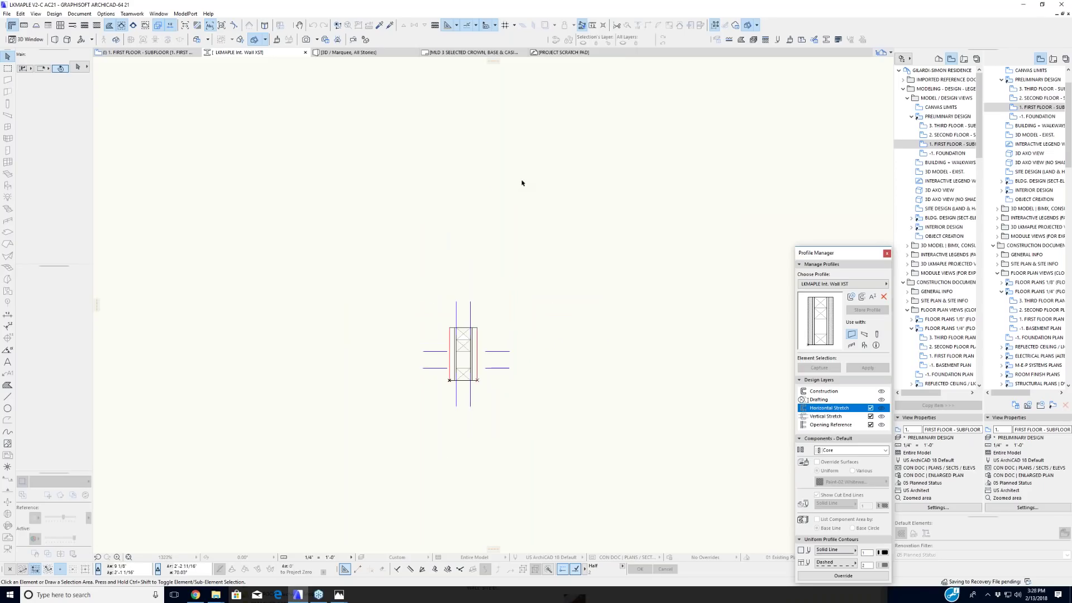
middle_click_drag(522, 179, 512, 199)
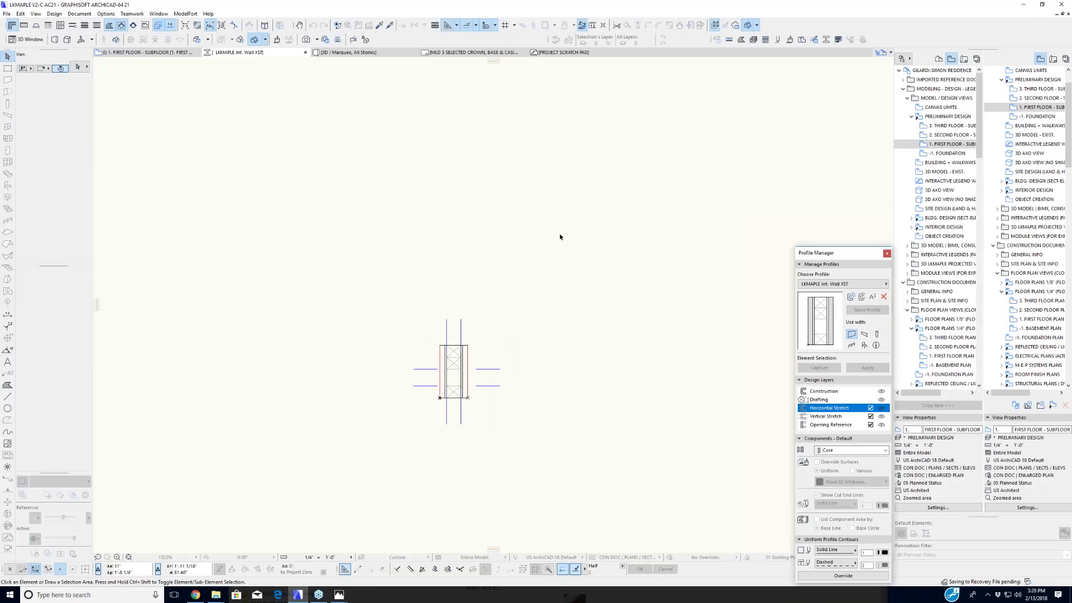
Step: Open the LKMAPLE EXT WALL XST profile for editing from the custom profiles
left_click(816, 283)
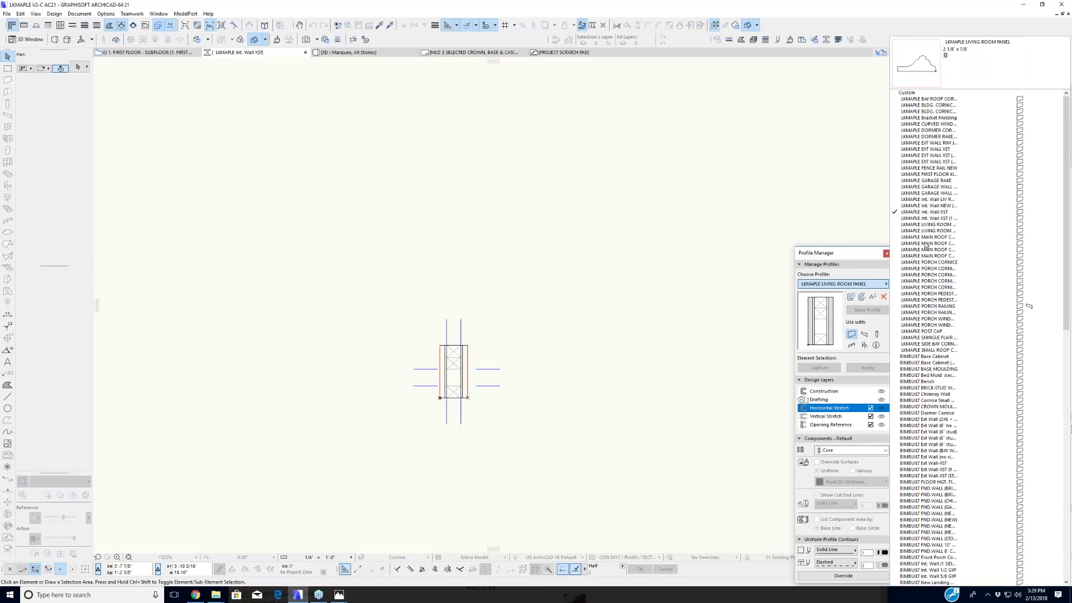
left_click(640, 329)
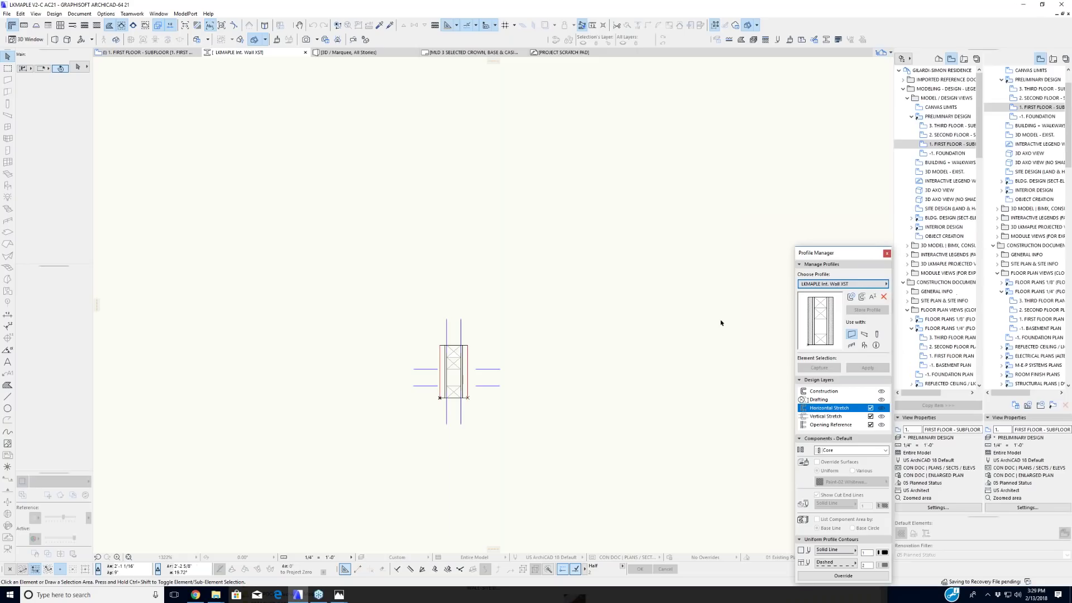
left_click(844, 284)
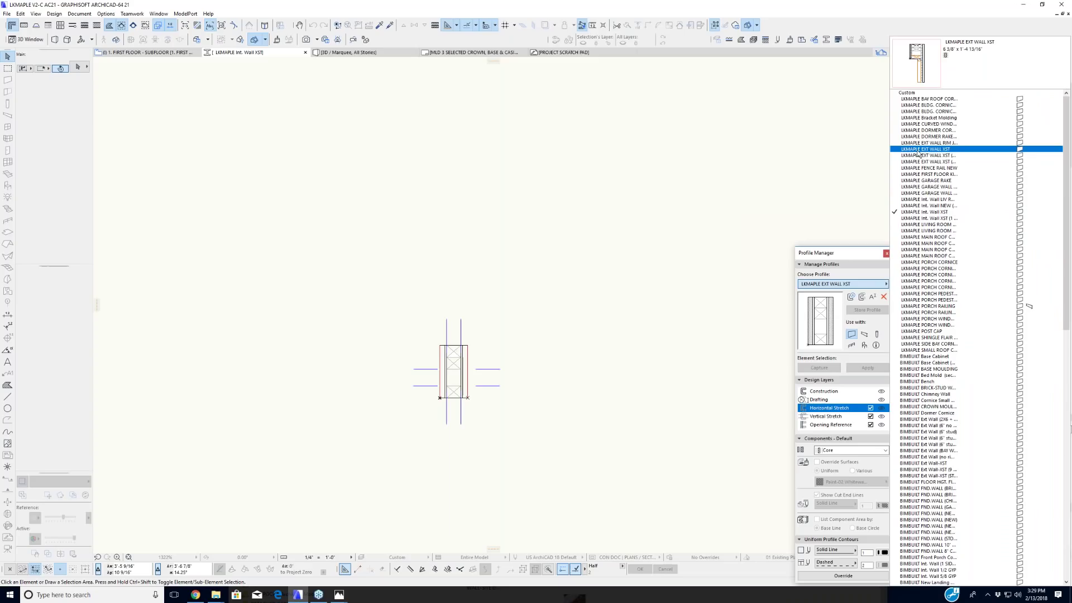
left_click(919, 149)
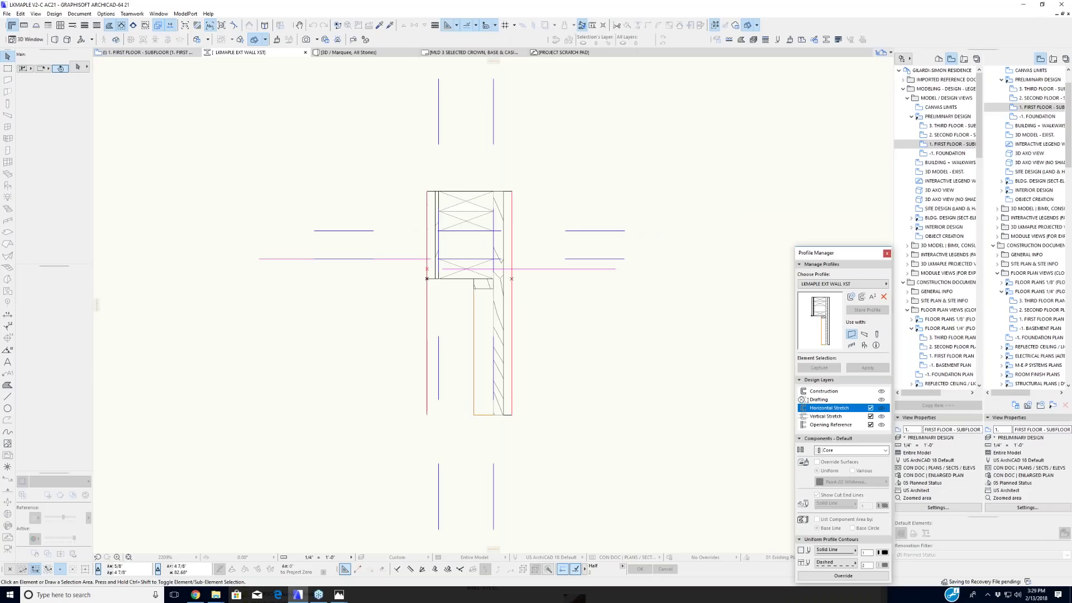
Step: Measure the width of the stud core along the top edge of the exterior wall profile
key("m")
left_click(438, 191)
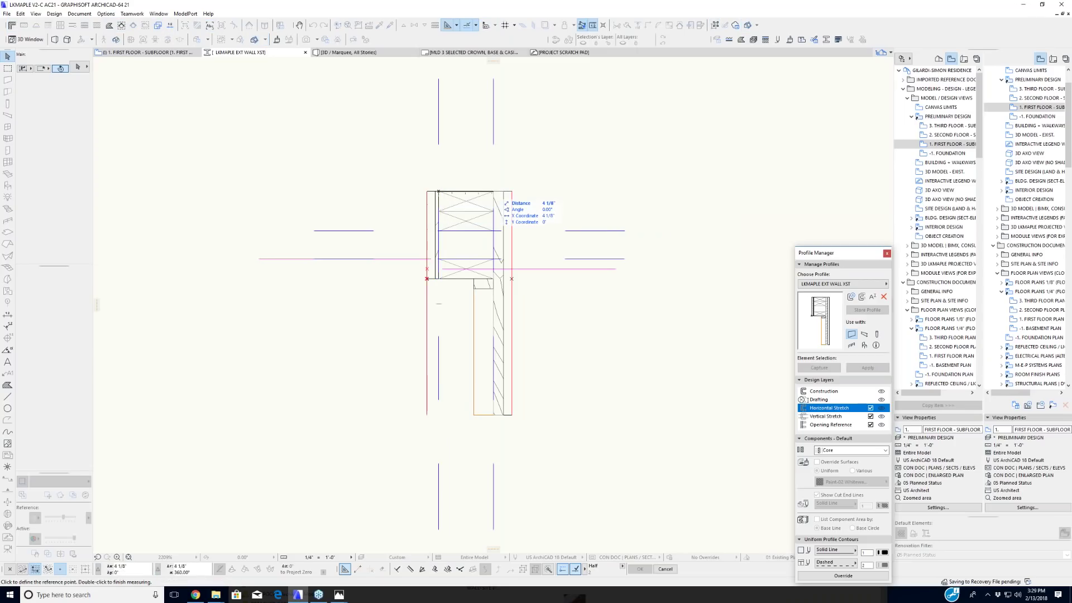
scroll(494, 191, "up", 2)
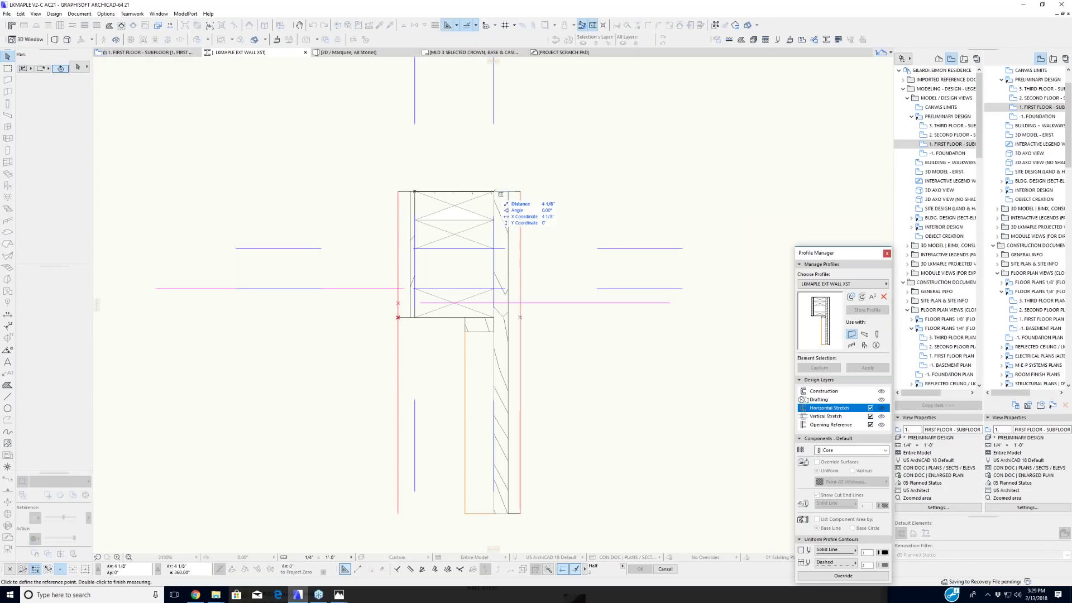
key("Escape")
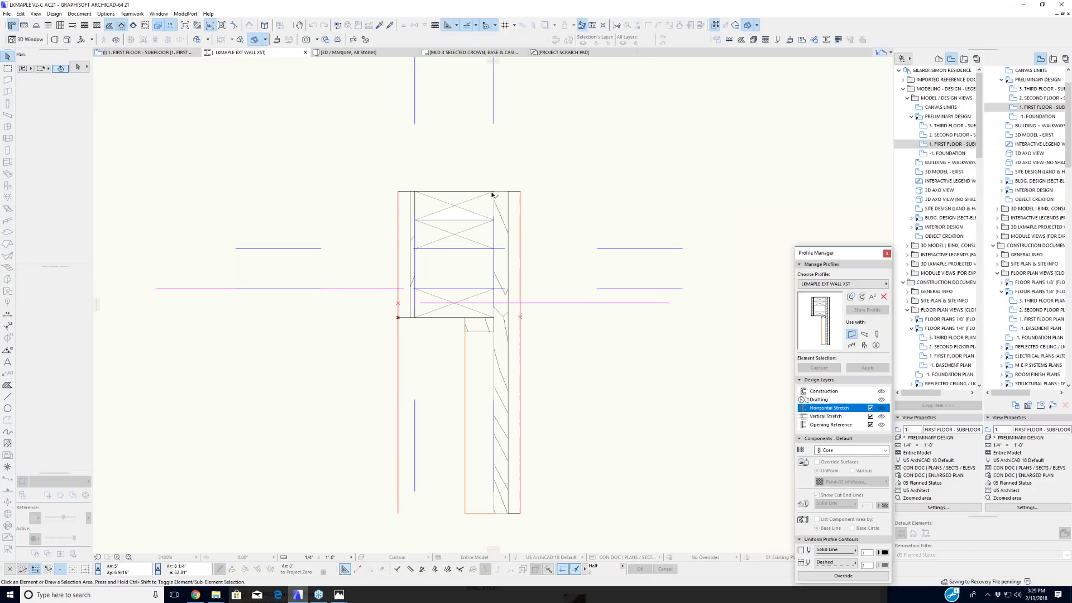
Step: Measure the height and bottom width of the orange-outlined component below the exterior wall's base plate
middle_click_drag(582, 369, 585, 355)
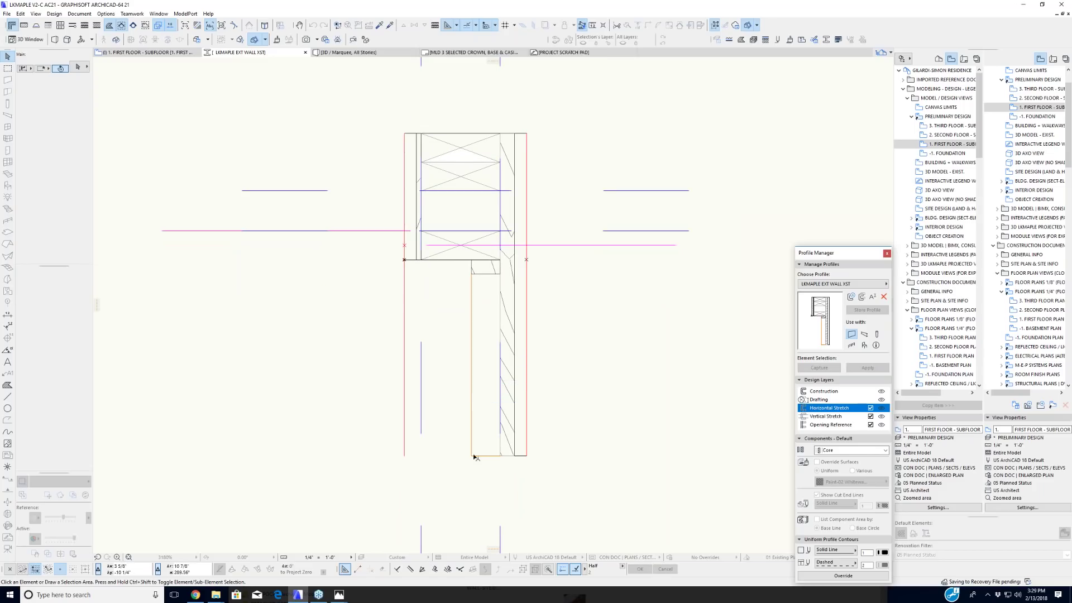
key("m")
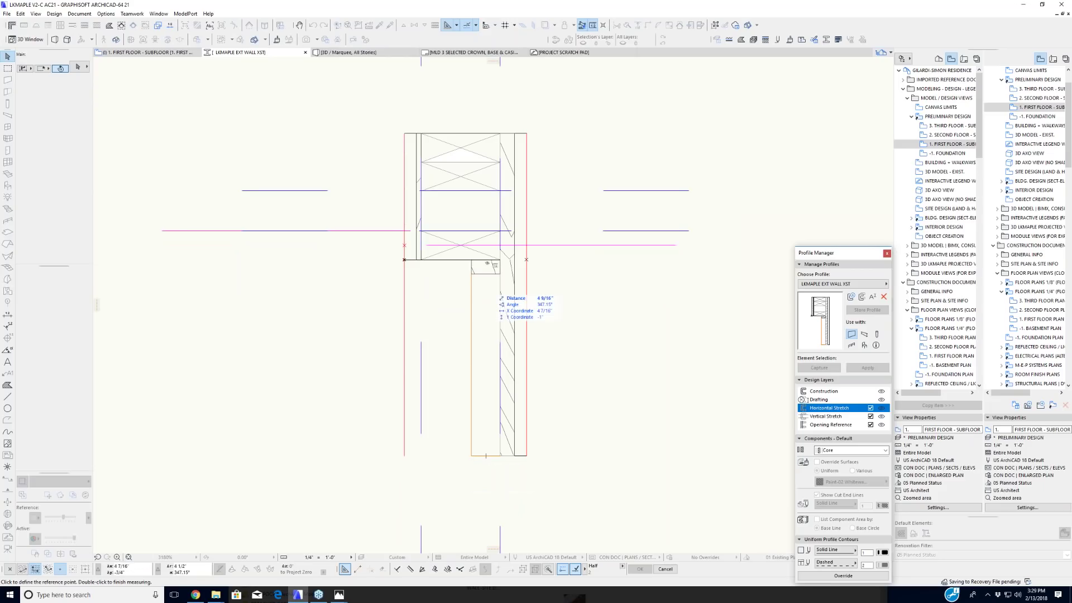
left_click(472, 274)
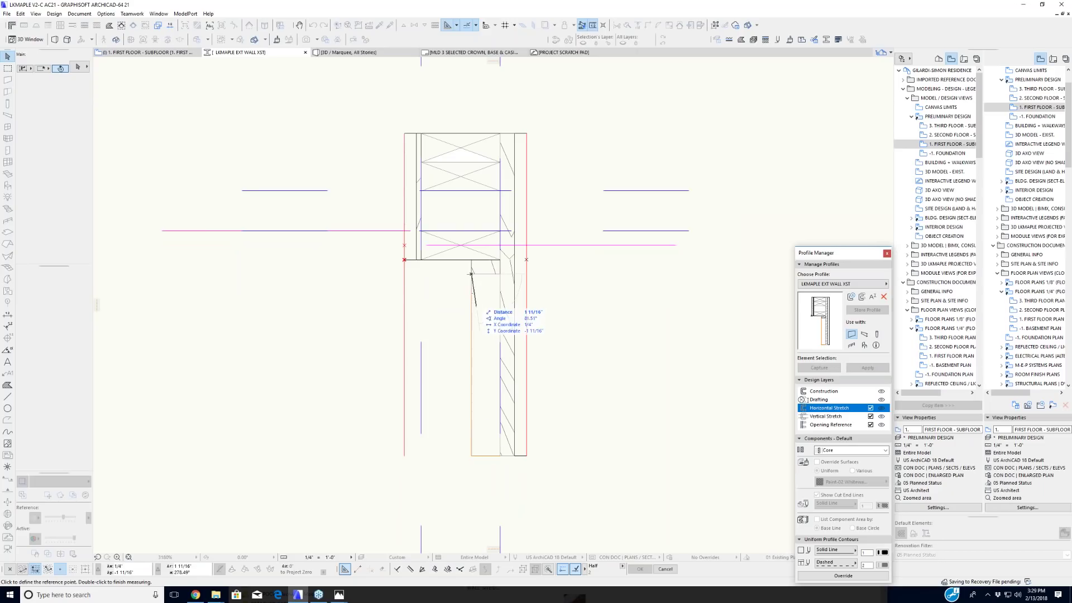
left_click(472, 456)
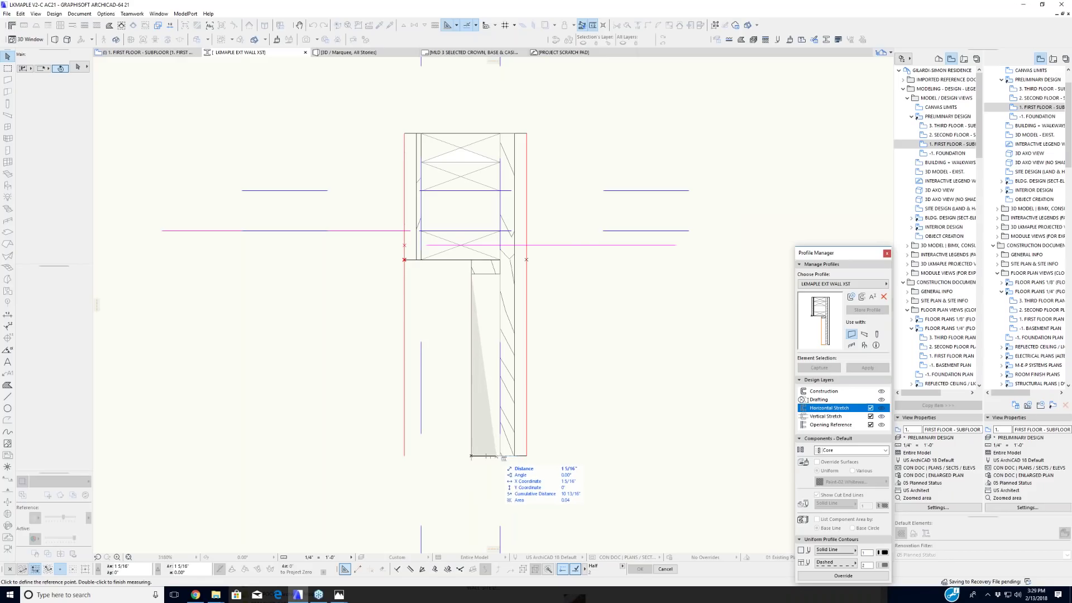
key("Escape")
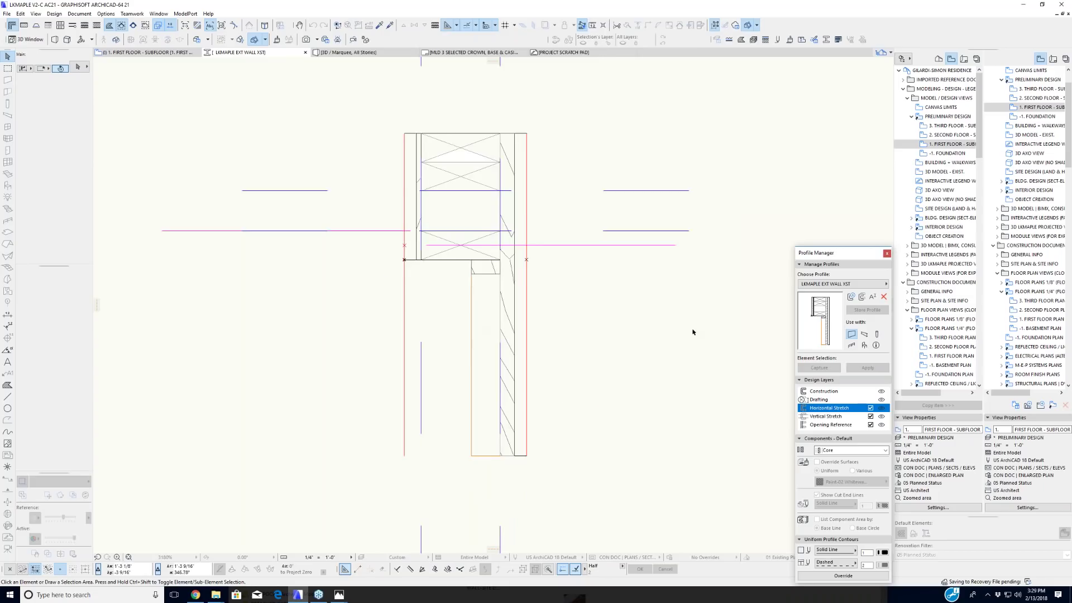
scroll(693, 332, "down", 3)
middle_click_drag(657, 345, 562, 337)
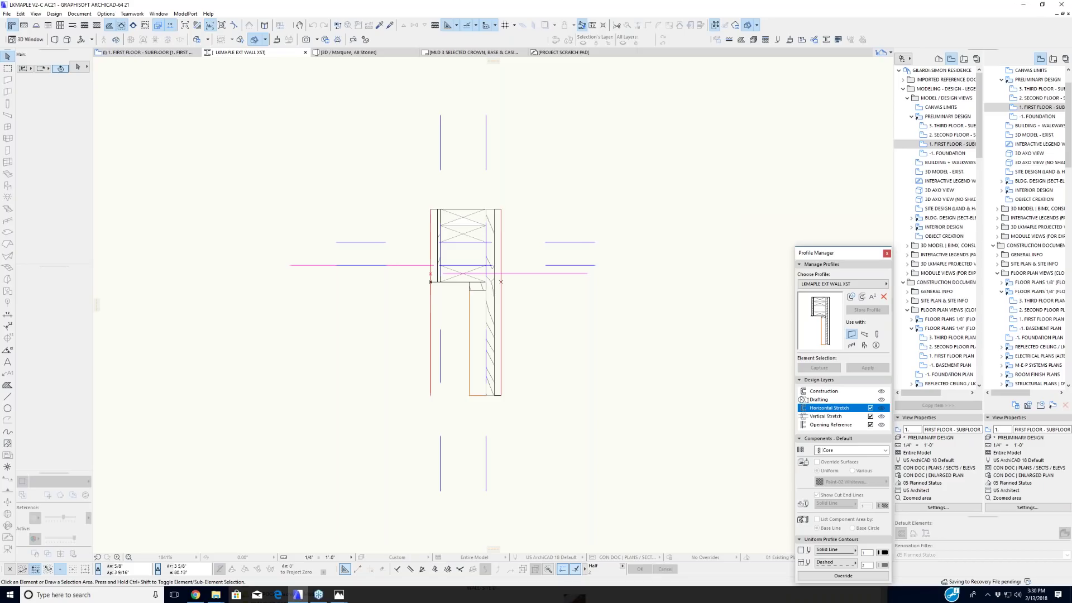
scroll(480, 244, "up", 2)
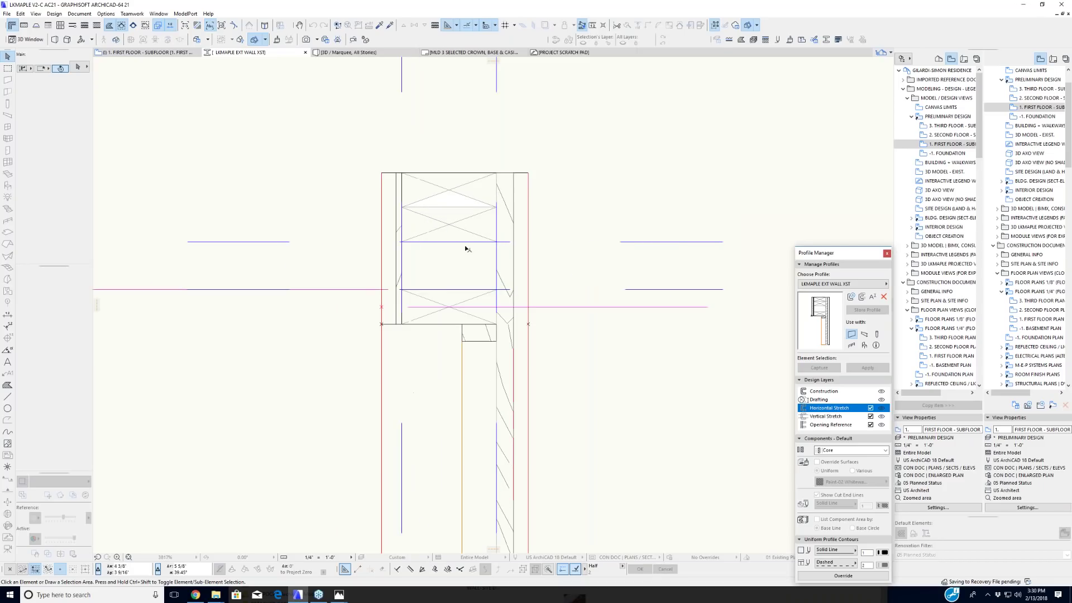
Step: Open the LKMAPLE FIRST FLOOR KITCHEN CORNICE profile for editing from the custom profiles
scroll(478, 243, "down", 1)
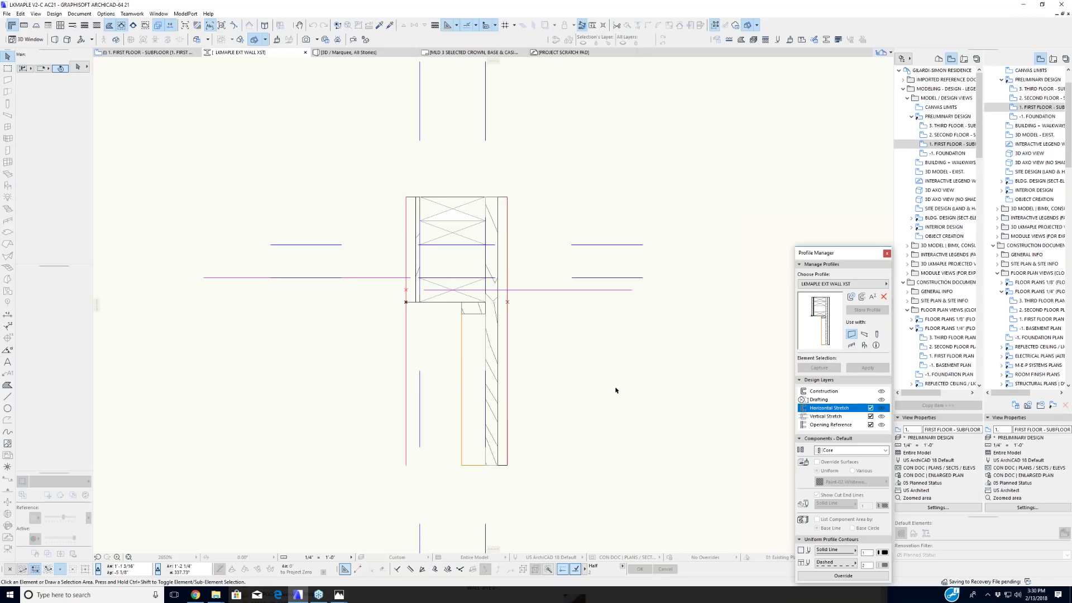
scroll(635, 386, "down", 2)
scroll(645, 380, "down", 1)
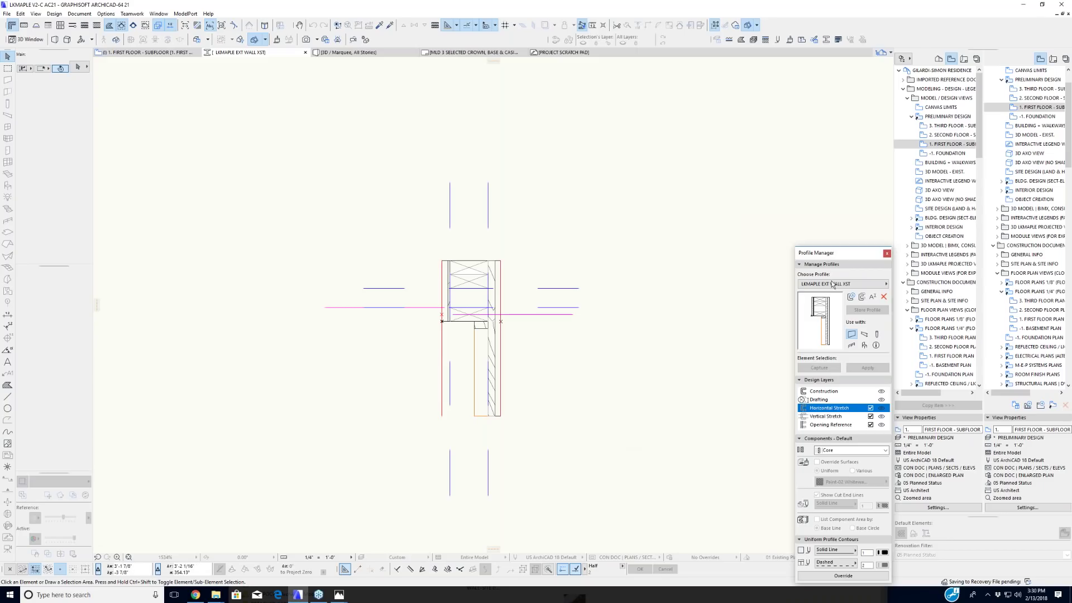
left_click(871, 284)
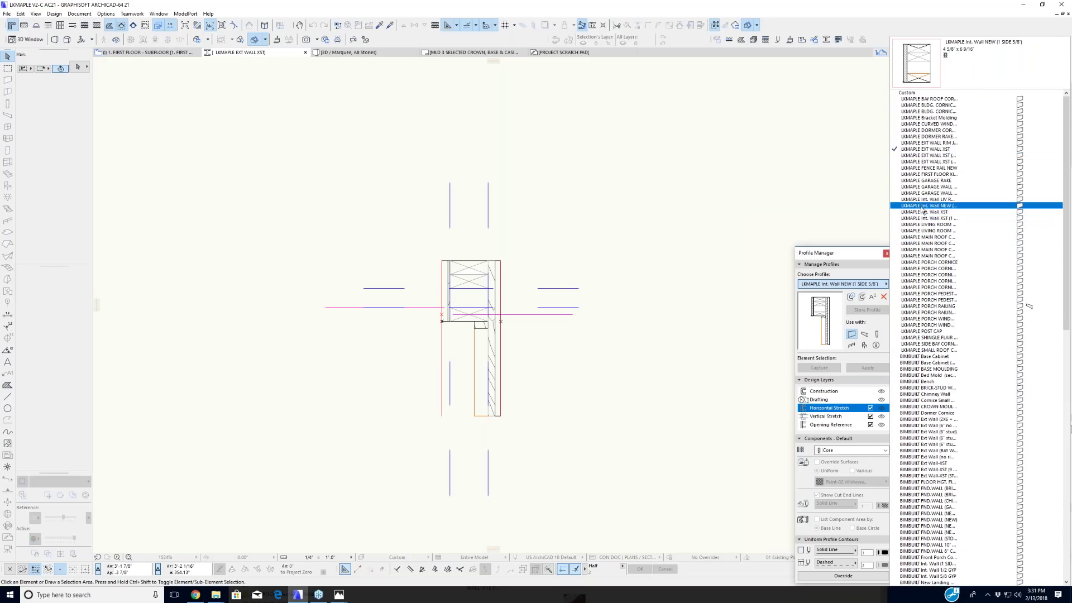
left_click(928, 174)
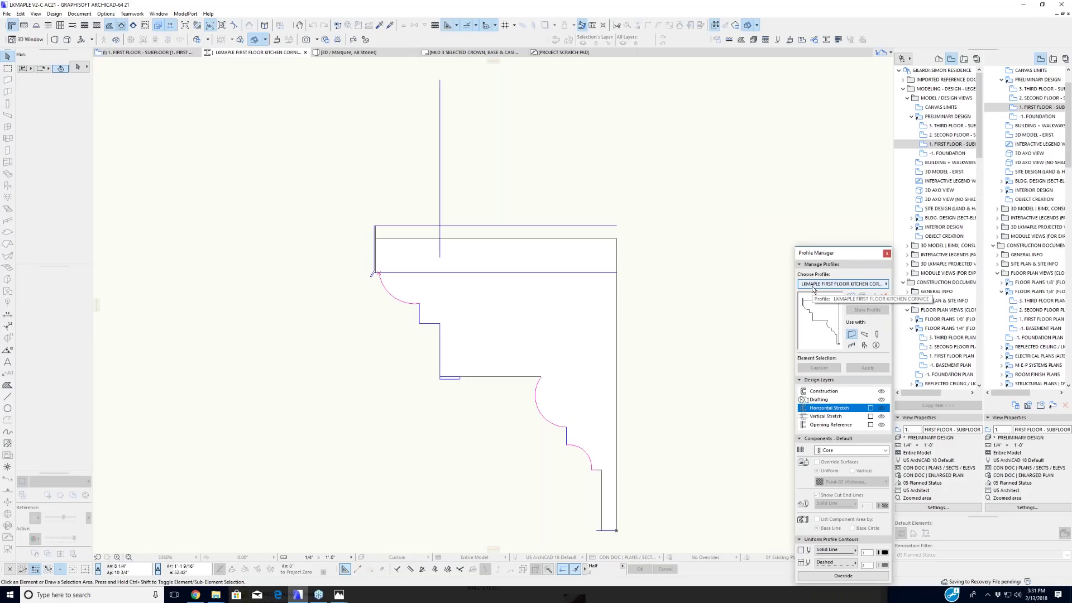
left_click(827, 286)
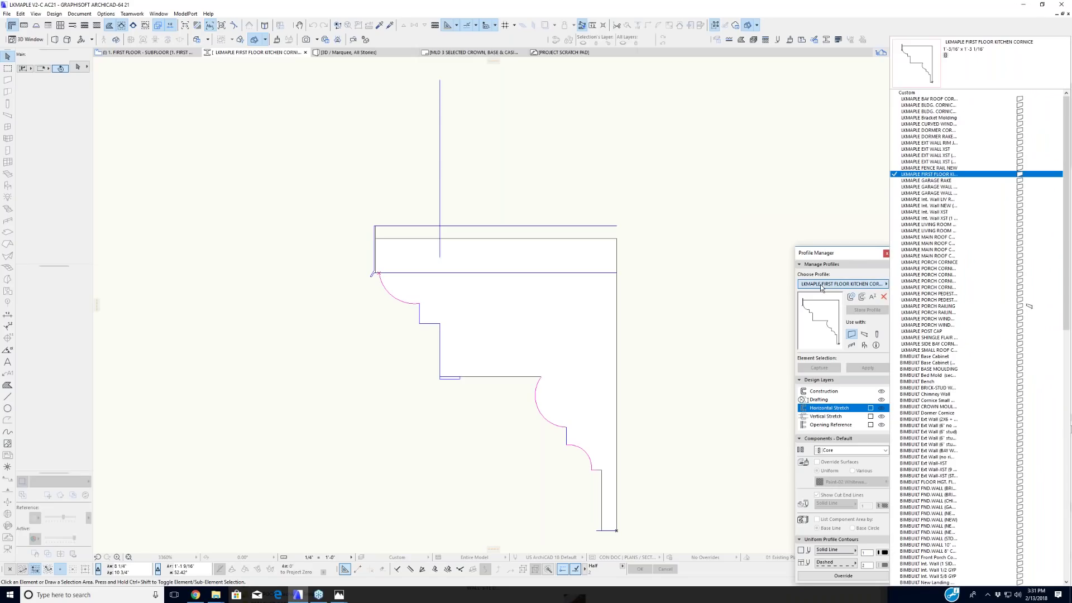
left_click(723, 296)
scroll(700, 322, "down", 3)
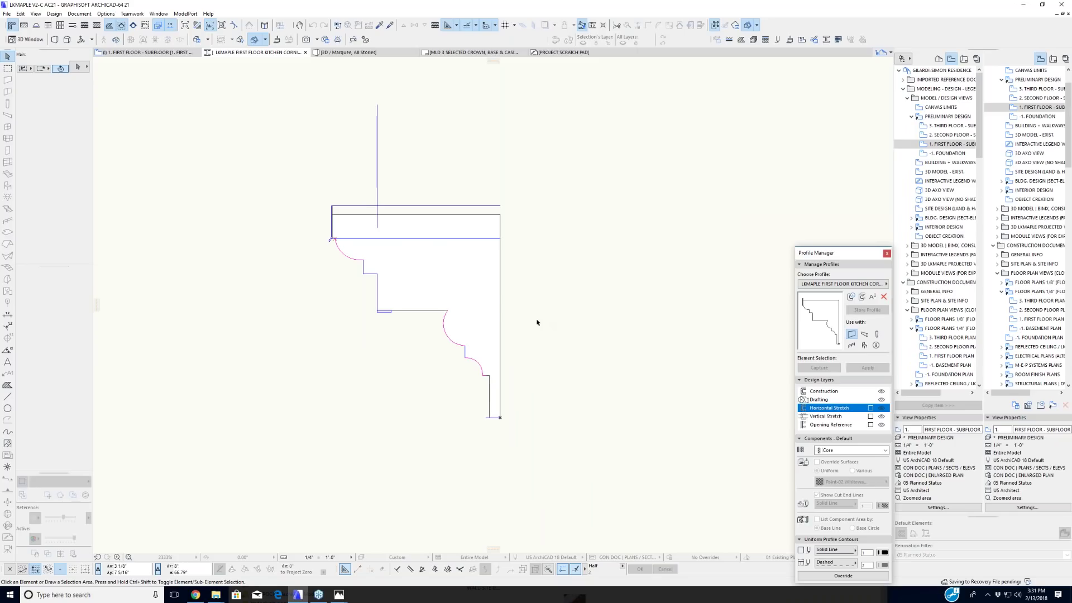
middle_click_drag(460, 371, 465, 366)
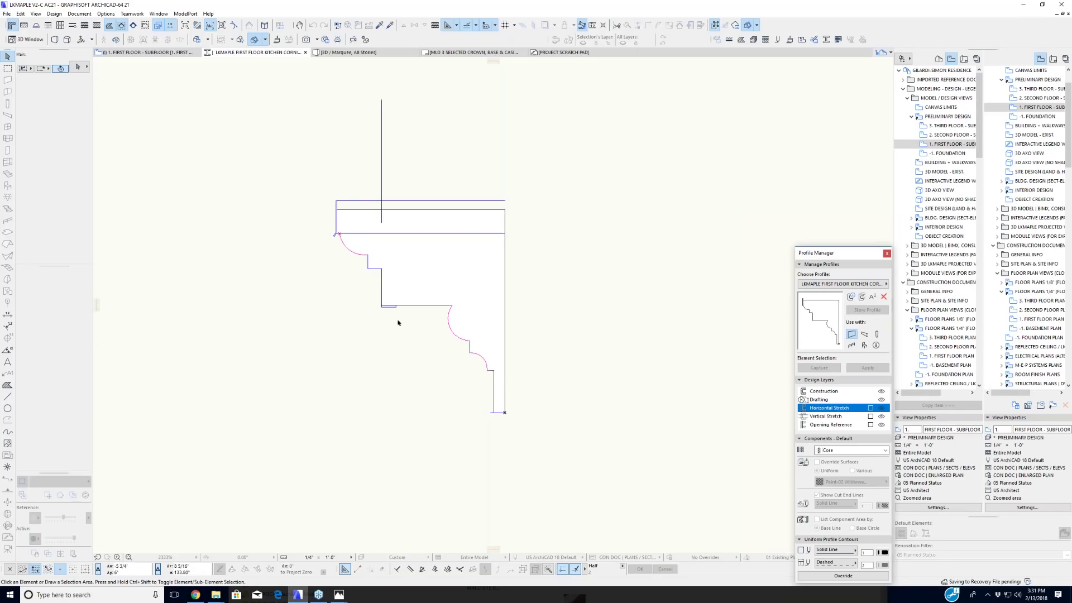
Step: Select the main fill of the kitchen cornice profile and look through its available building materials
scroll(359, 292, "up", 2)
scroll(386, 277, "up", 1)
left_click(521, 248)
middle_click_drag(430, 314, 273, 292)
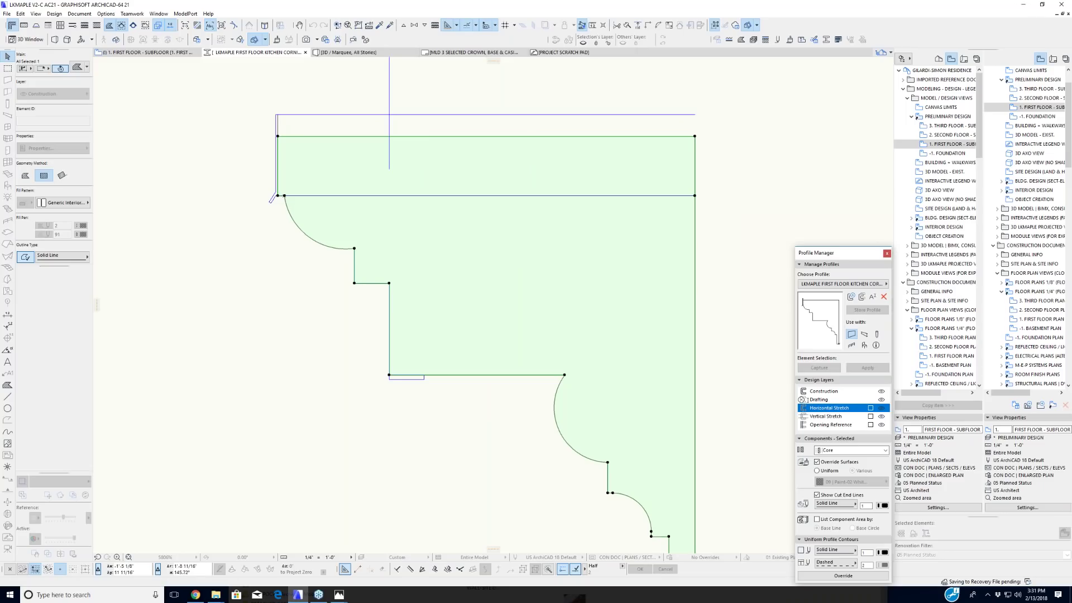
left_click(57, 203)
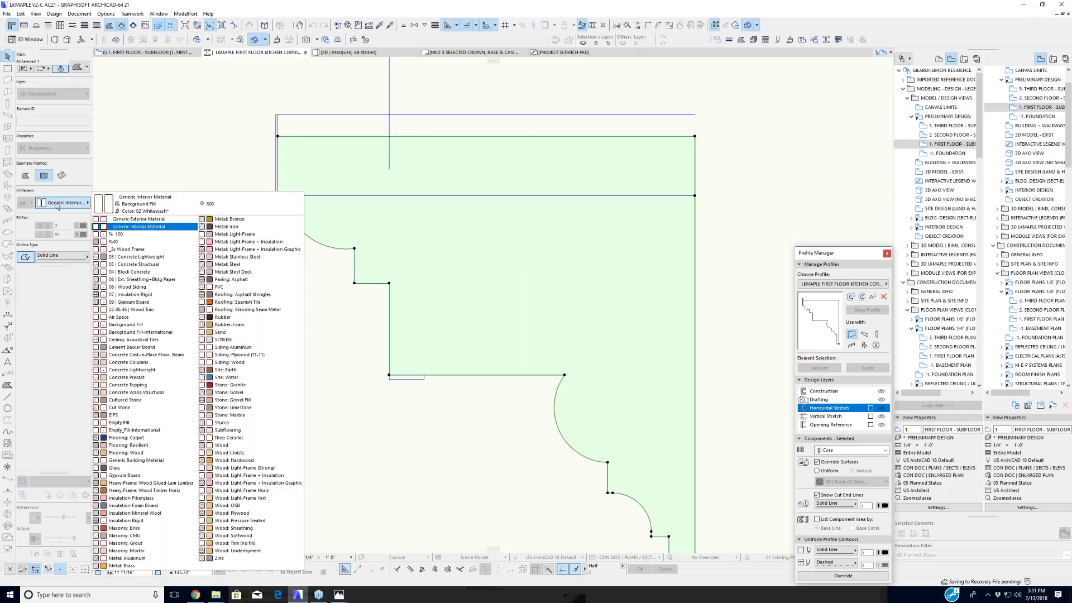
left_click(213, 173)
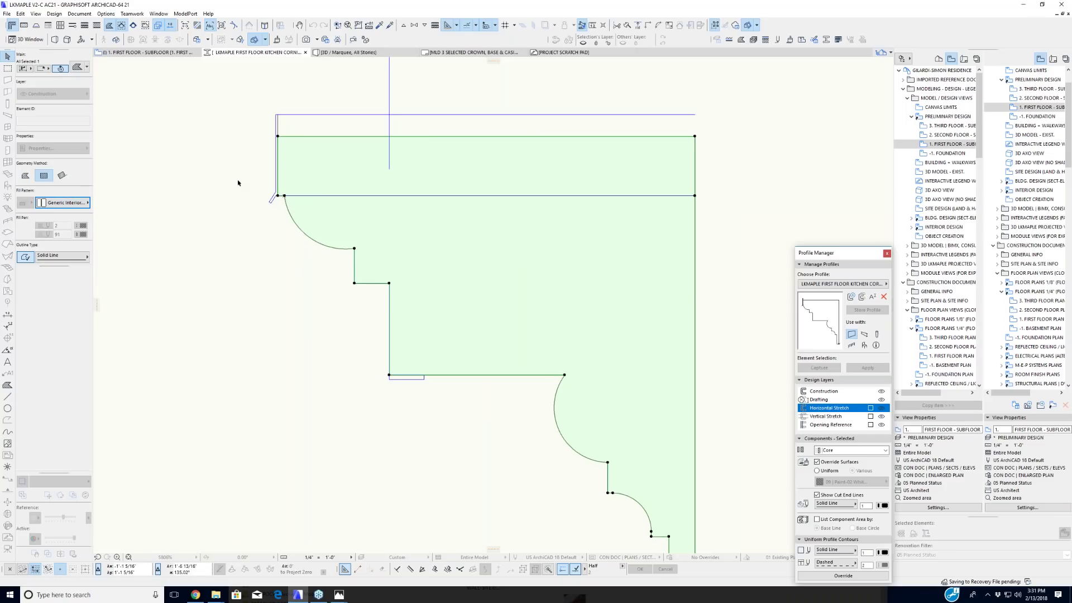
Step: Review the fill selection settings of the main cornice fill and close them without changes
right_click(316, 242)
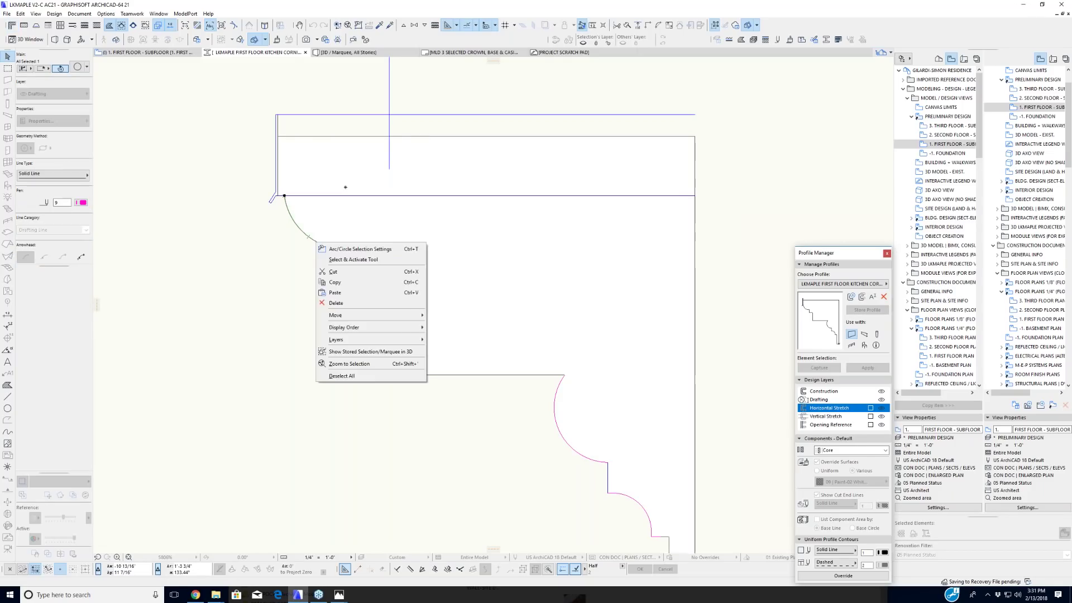
left_click(298, 246)
left_click(313, 244)
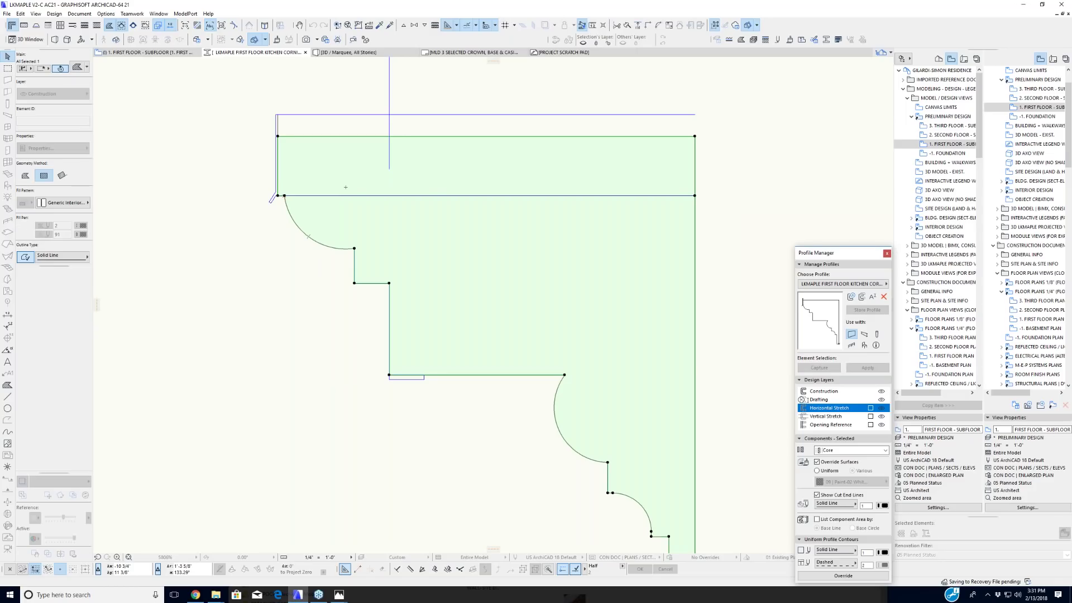
right_click(319, 245)
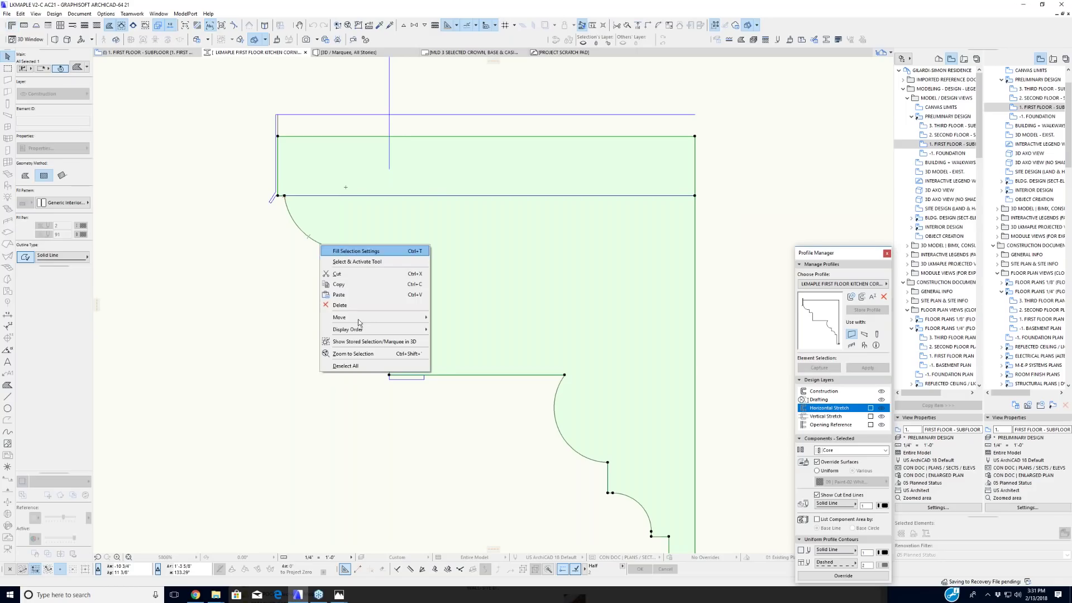
left_click(364, 251)
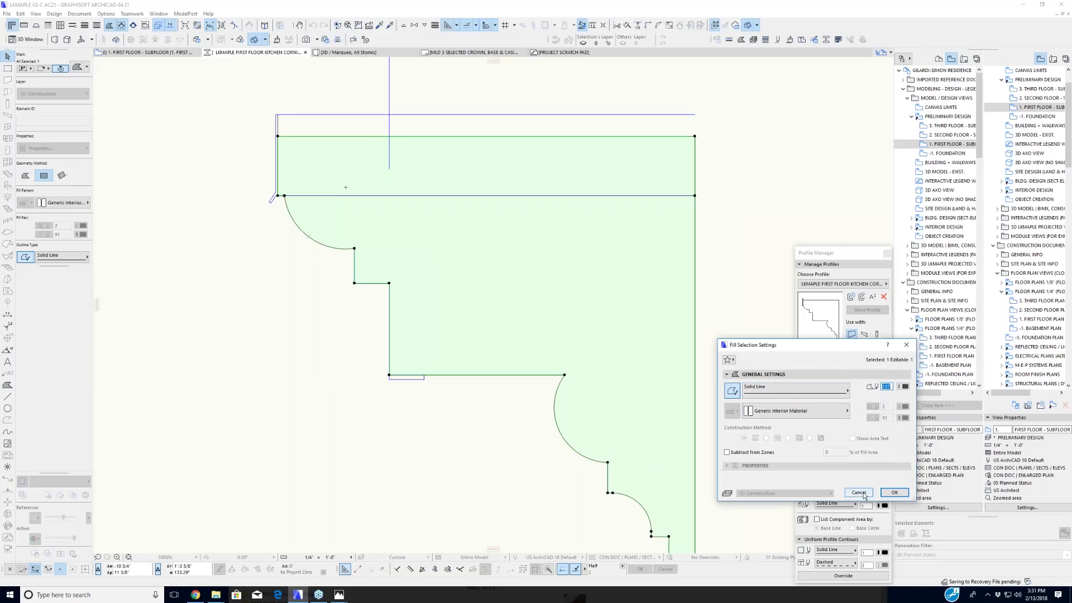
left_click(860, 492)
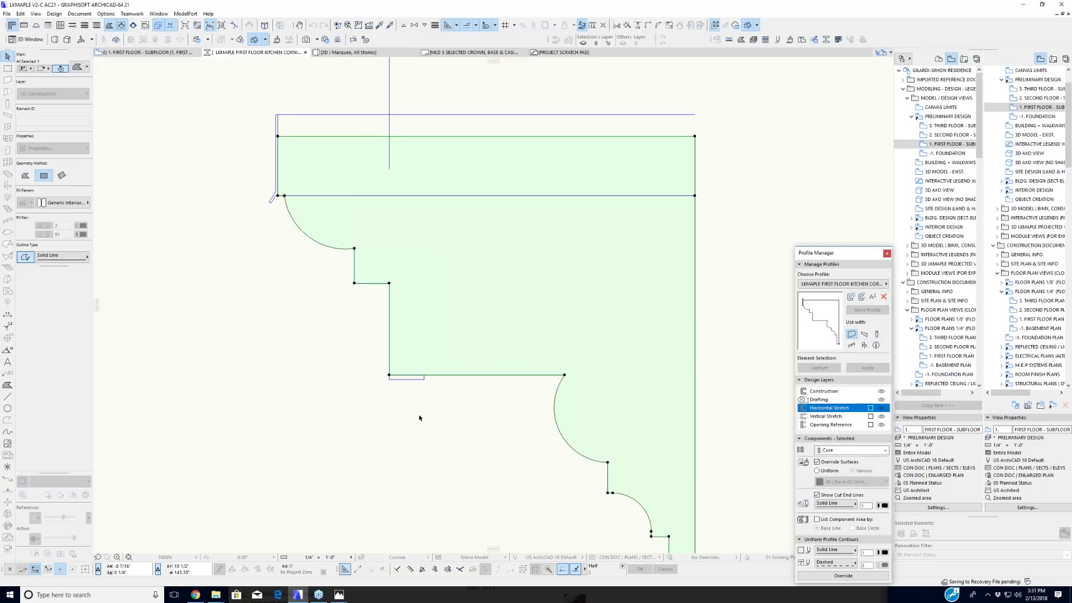
Step: Try setting the custom edge settings of the cornice's horizontal underside edge to apply to All Edges, and cancel
left_click(447, 375)
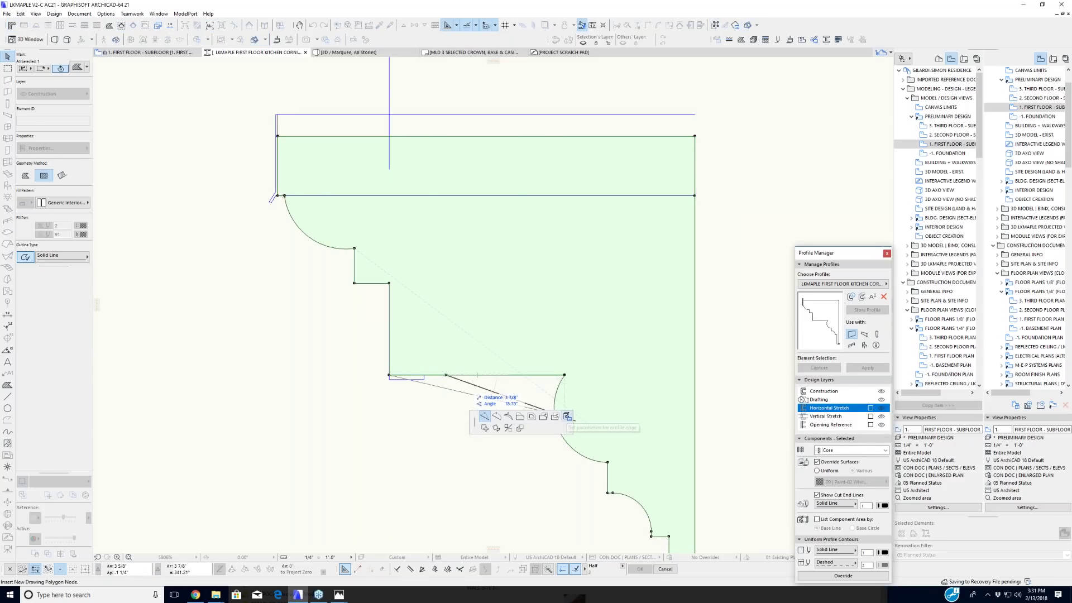
left_click(566, 417)
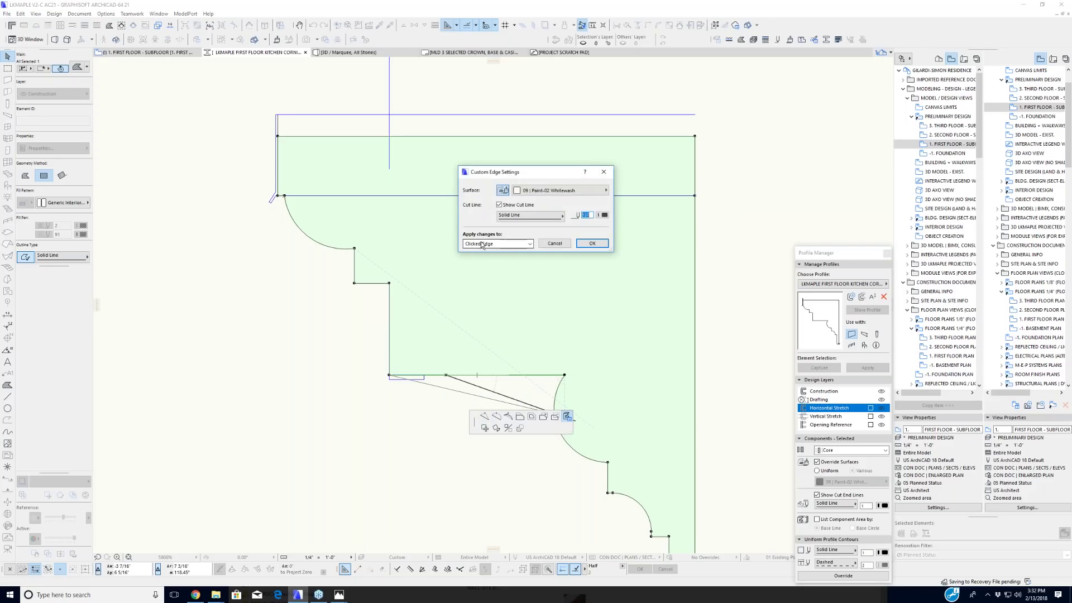
left_click(480, 245)
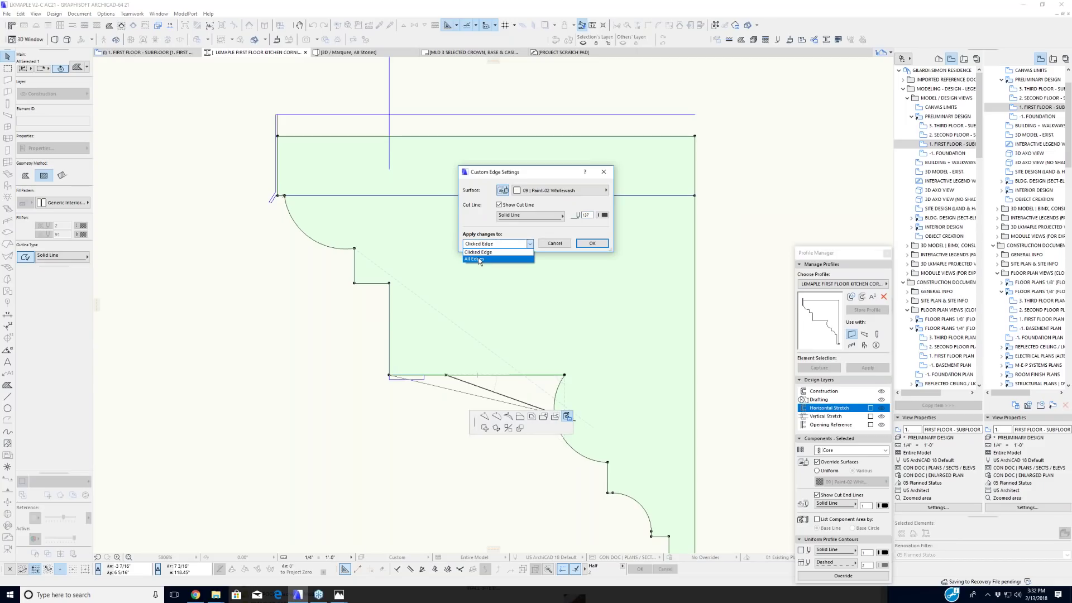
left_click(479, 260)
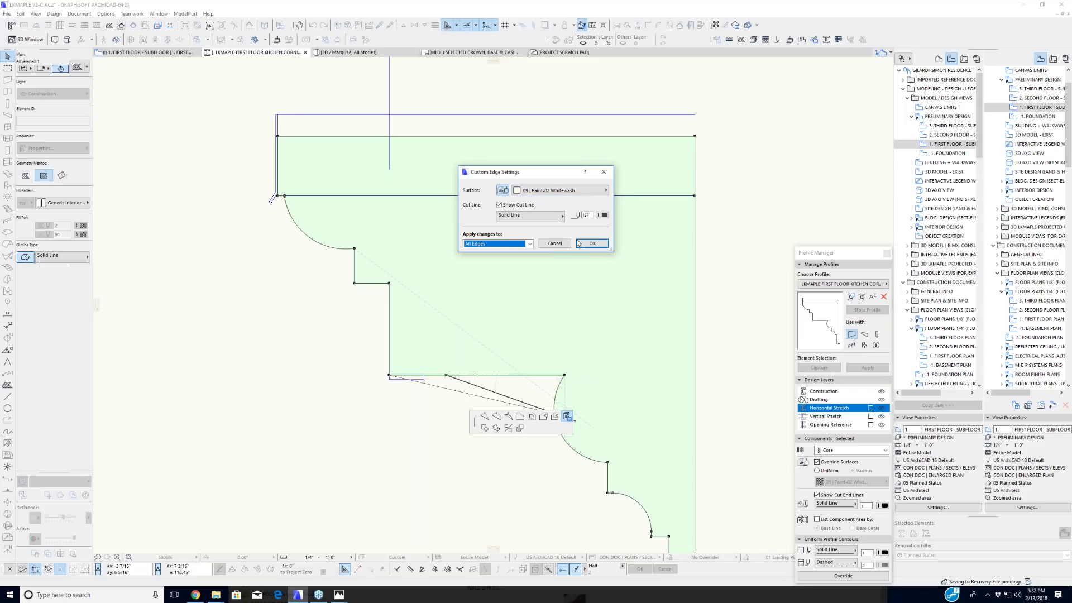
left_click(559, 245)
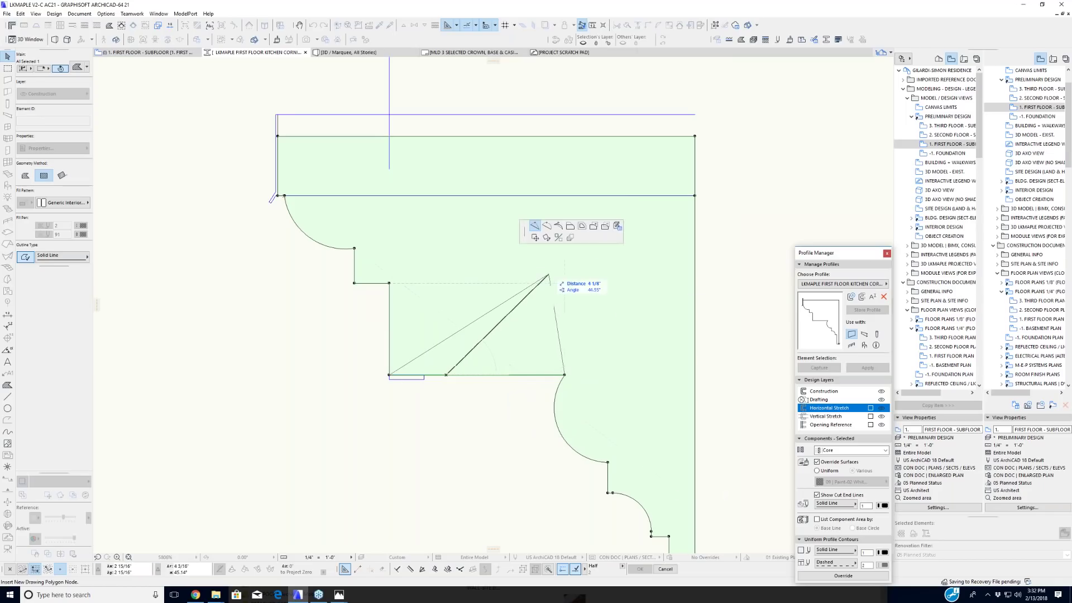
key("Escape")
scroll(245, 254, "up", 5)
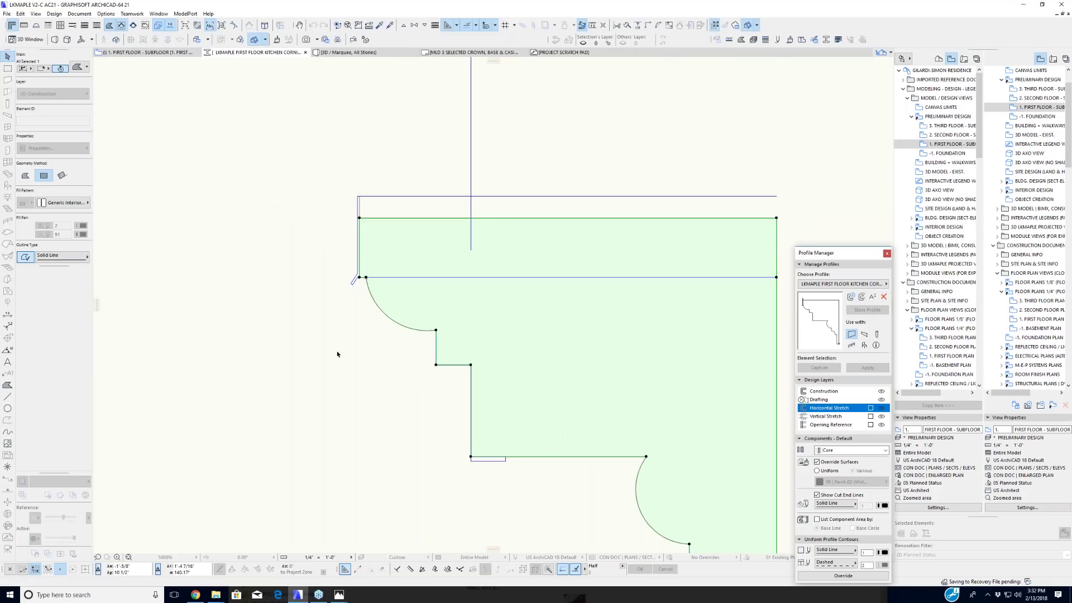
Step: Examine the available surfaces in the custom edge settings for the outer vertical edge of the thin Metal: Aluminum component, and cancel
key("Escape")
left_click(371, 267)
scroll(402, 338, "down", 4)
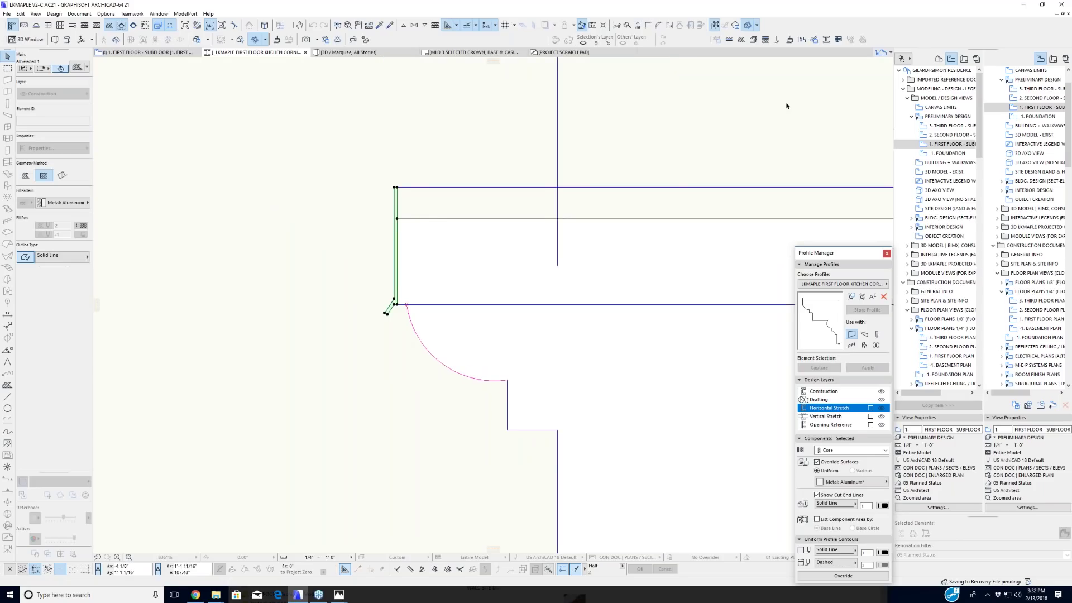
scroll(396, 270, "up", 3)
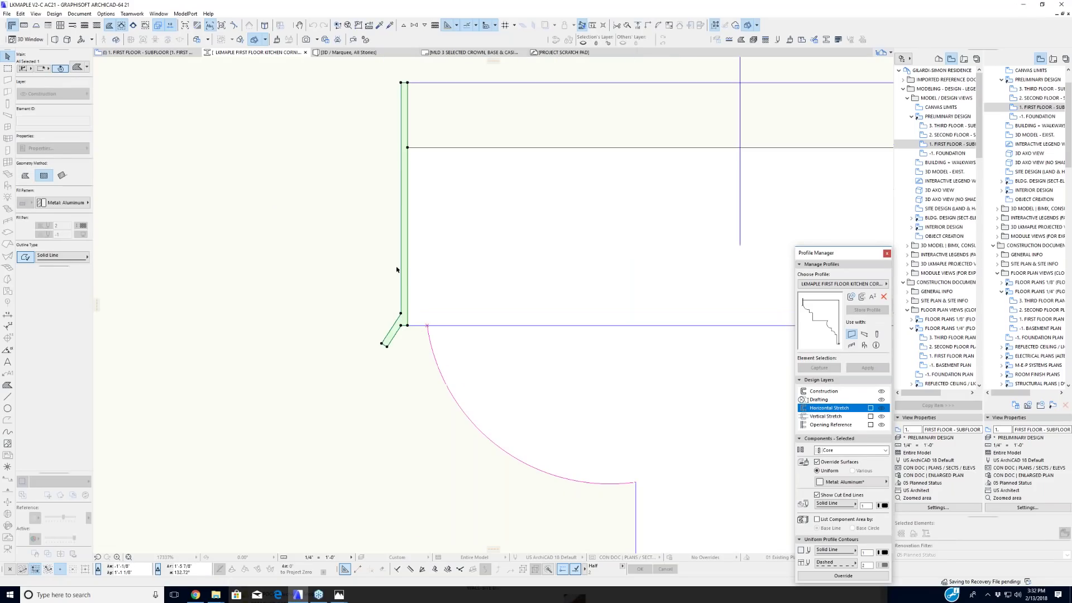
left_click(401, 260)
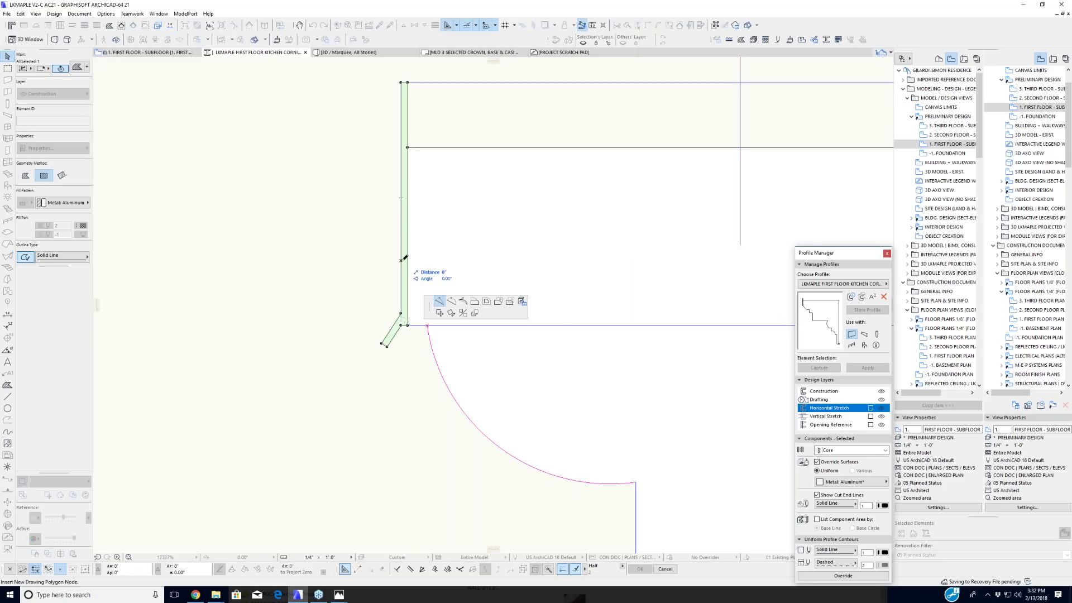
left_click(522, 304)
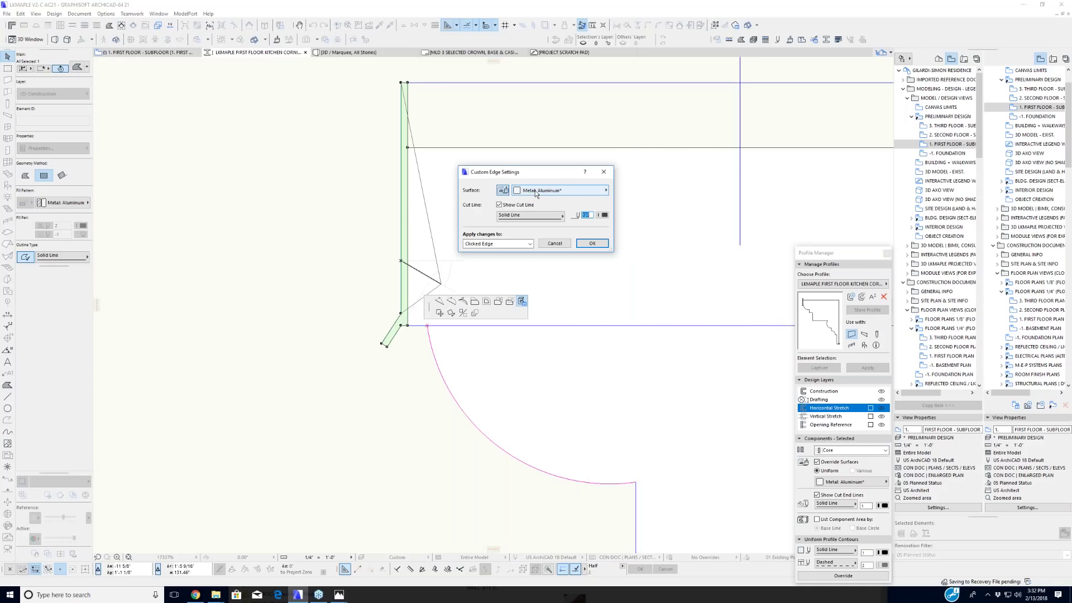
left_click(536, 191)
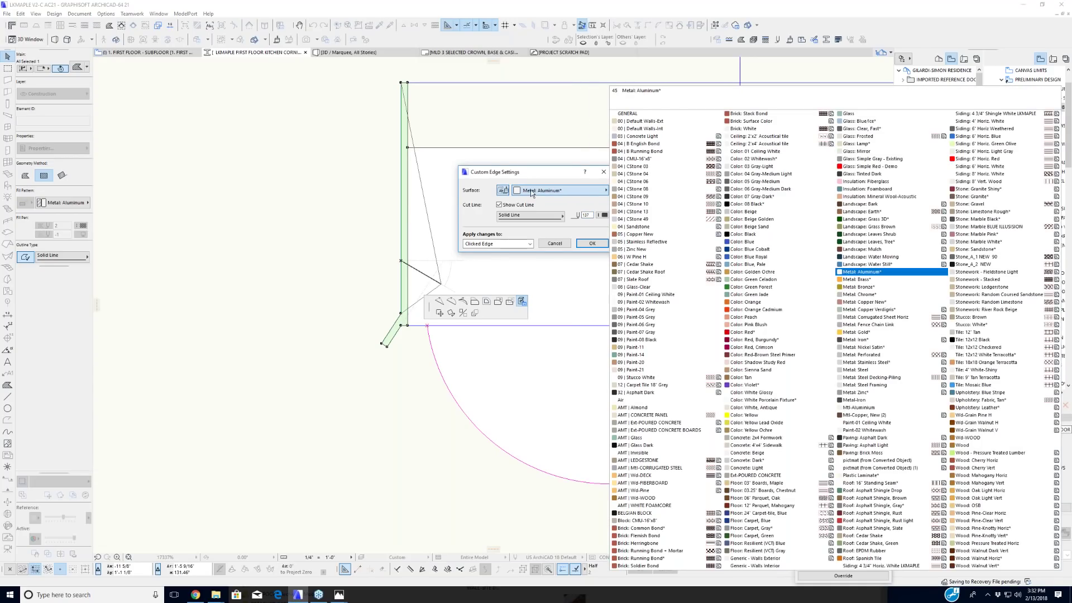
left_click(554, 242)
left_click(554, 242)
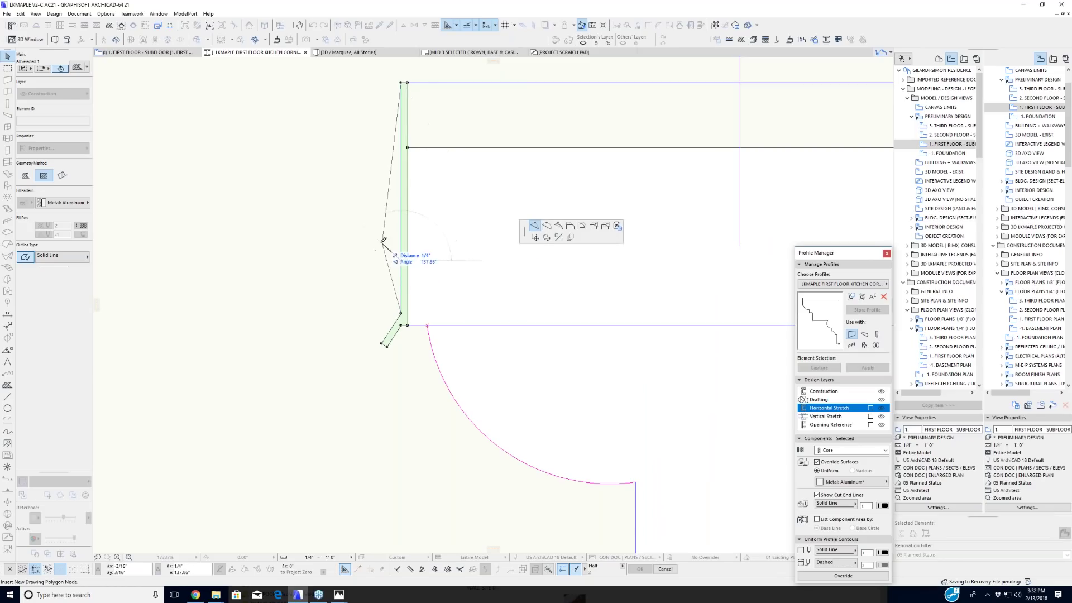
key("Escape")
key("Escape")
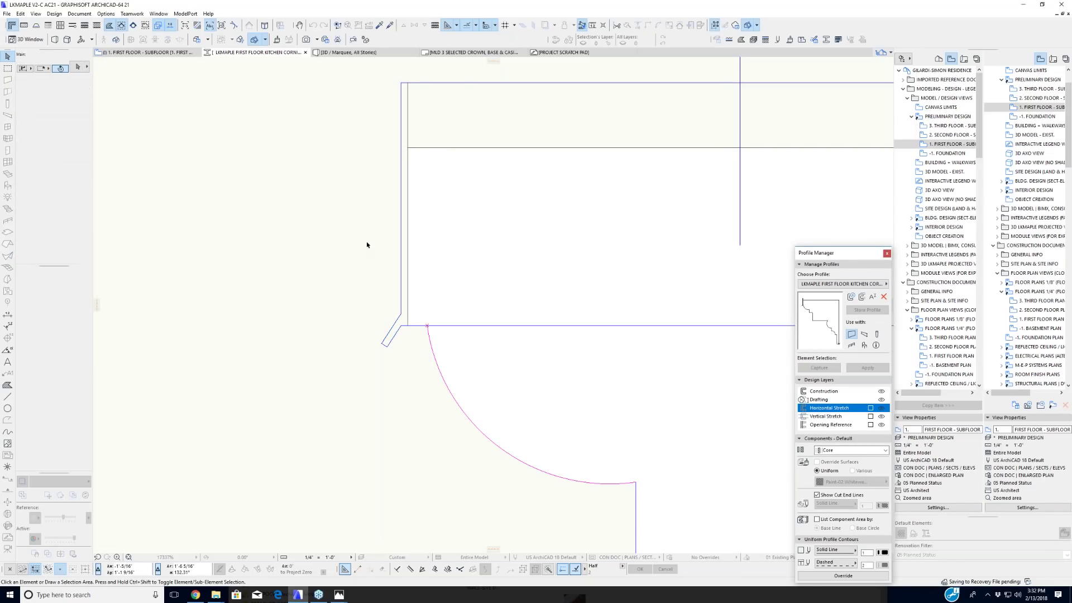
scroll(368, 268, "down", 5)
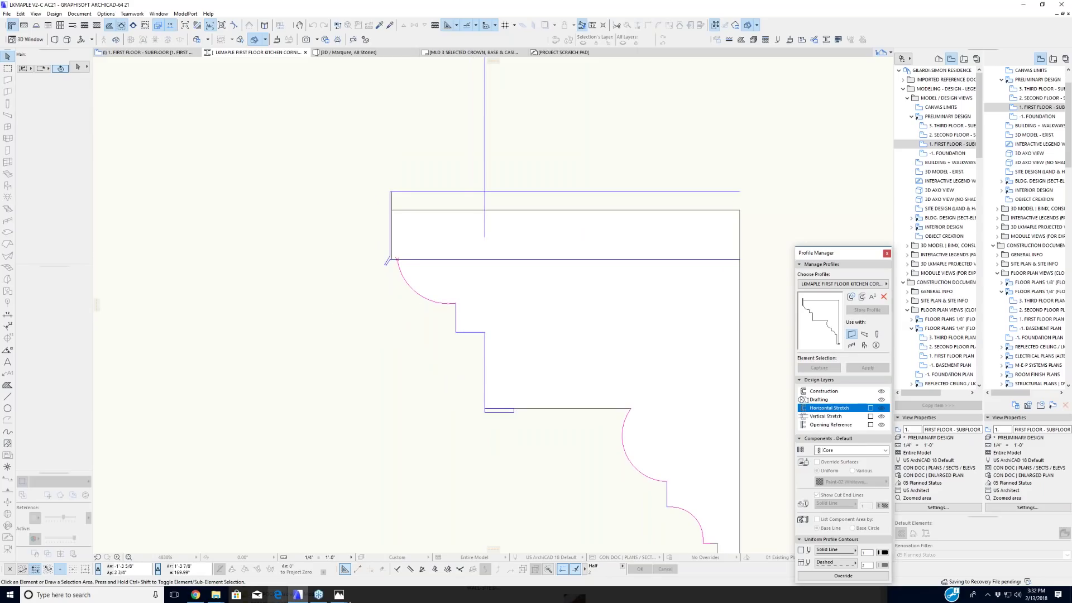
Step: Close the SLIDE (27).JPG photo and return to the kitchen cornice profile in ARCHICAD
left_click(298, 595)
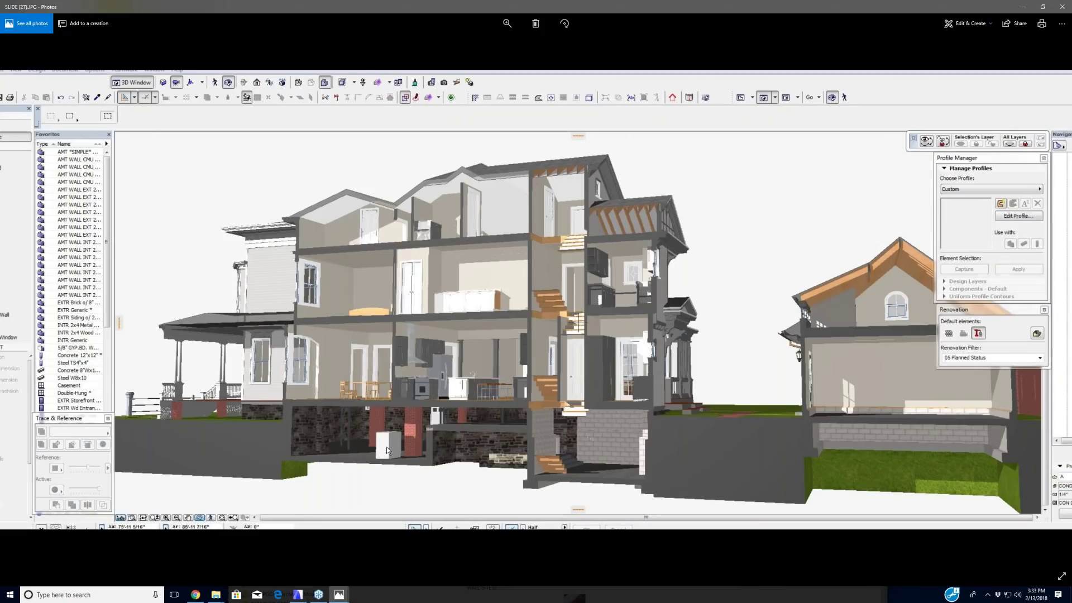
left_click(1063, 7)
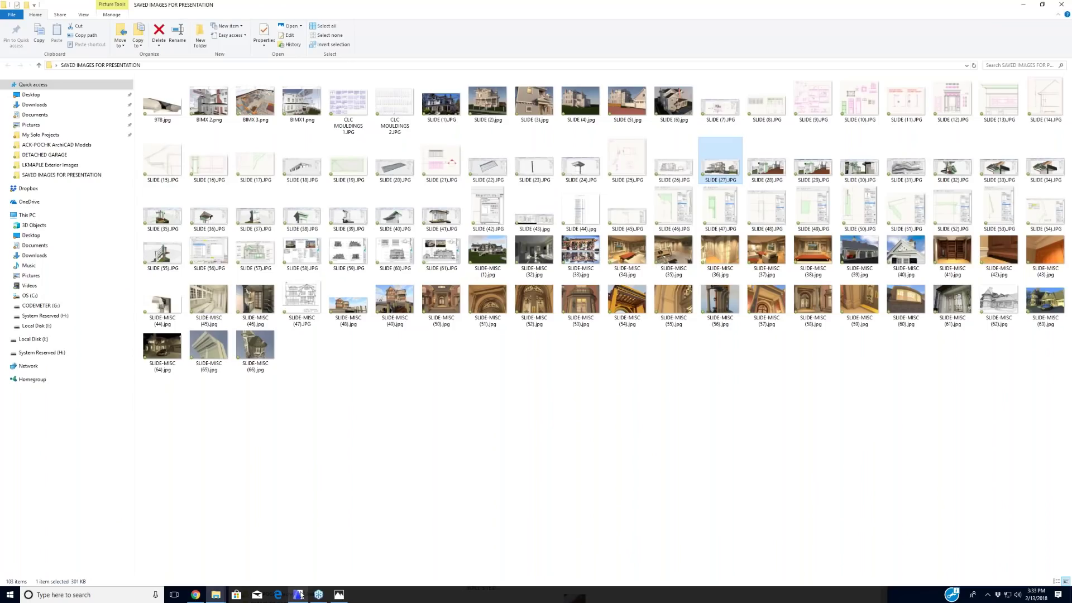
left_click(298, 595)
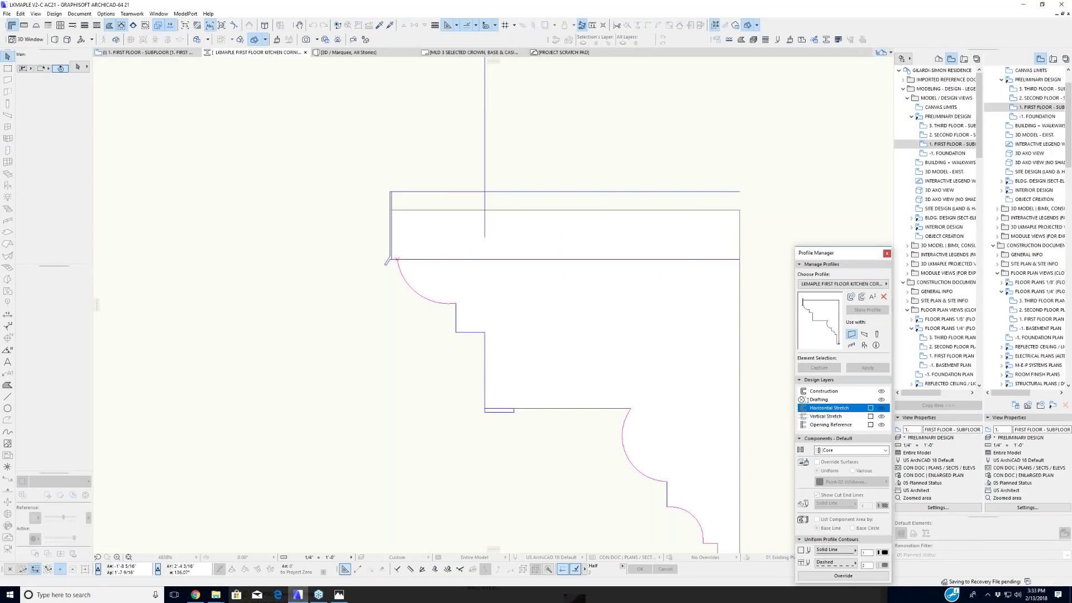
Step: Switch to the 1. FIRST FLOOR - SUBFLOOR plan and show the whole house with its surrounding site
left_click(159, 52)
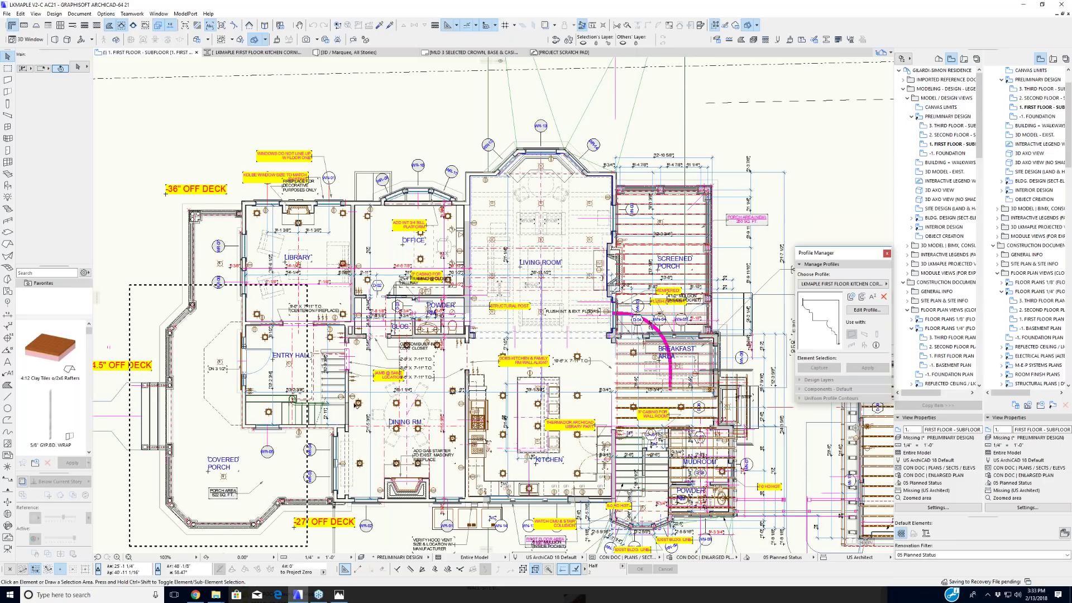
middle_click_drag(378, 381, 445, 304)
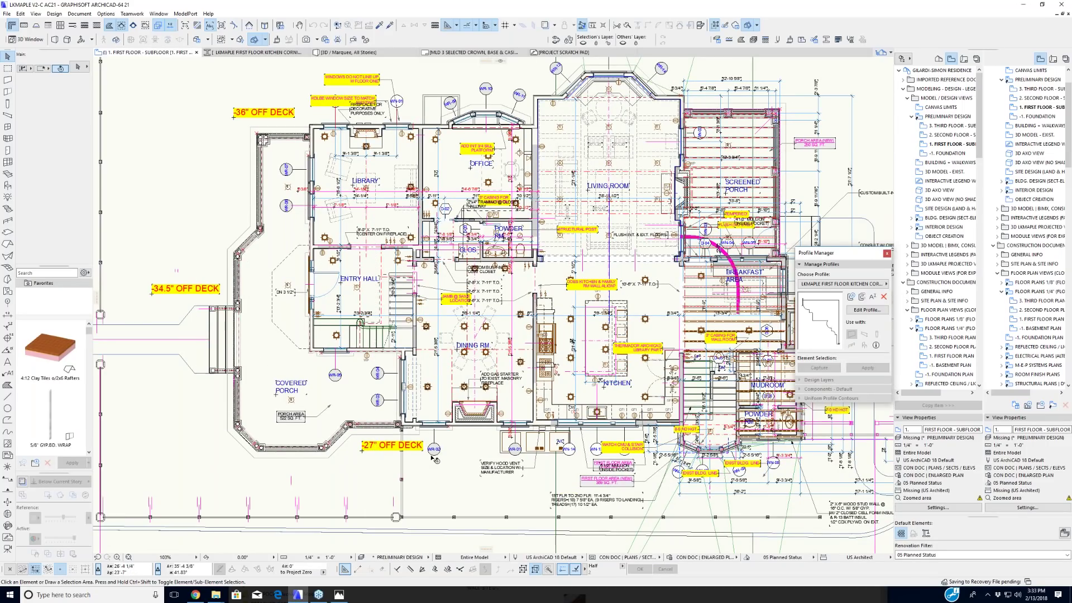
scroll(386, 375, "down", 3)
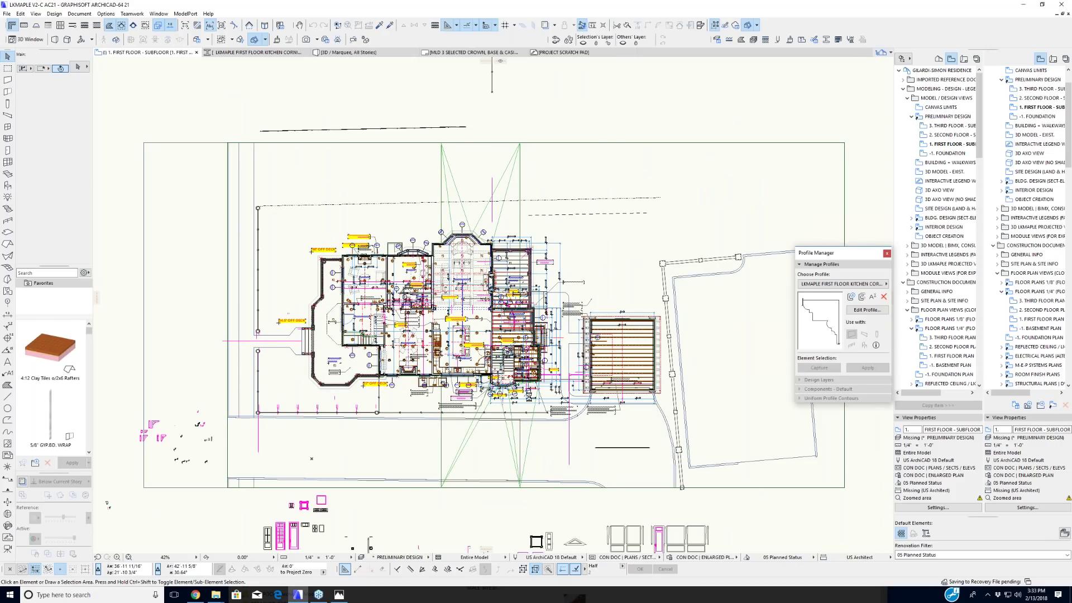
Step: Examine the framed 2D detail drawings laid out around and below the first floor plan and its site
scroll(465, 81, "down", 1)
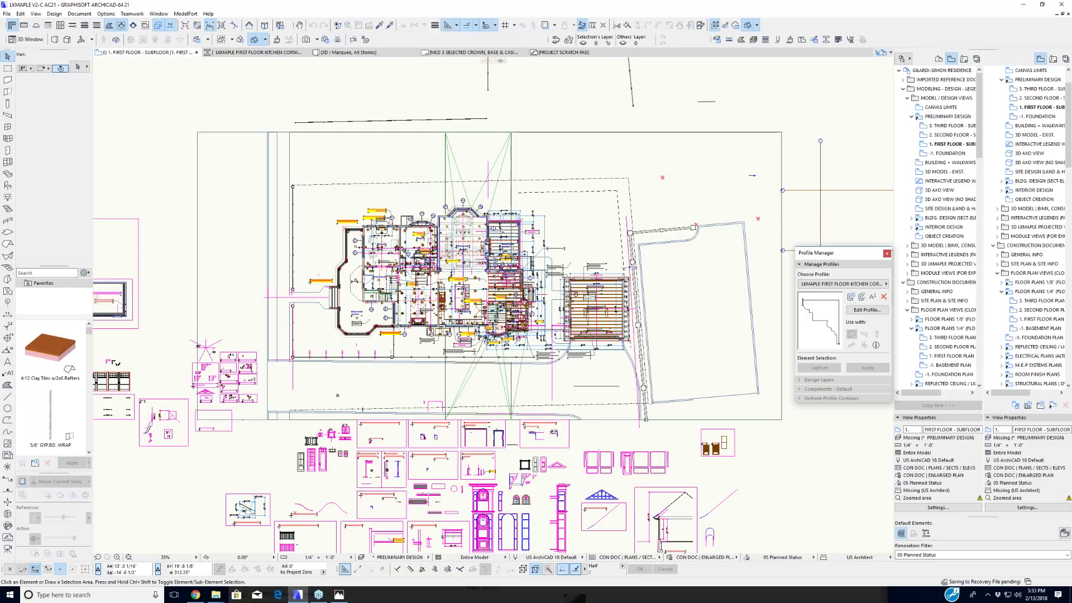
middle_click_drag(400, 551, 404, 481)
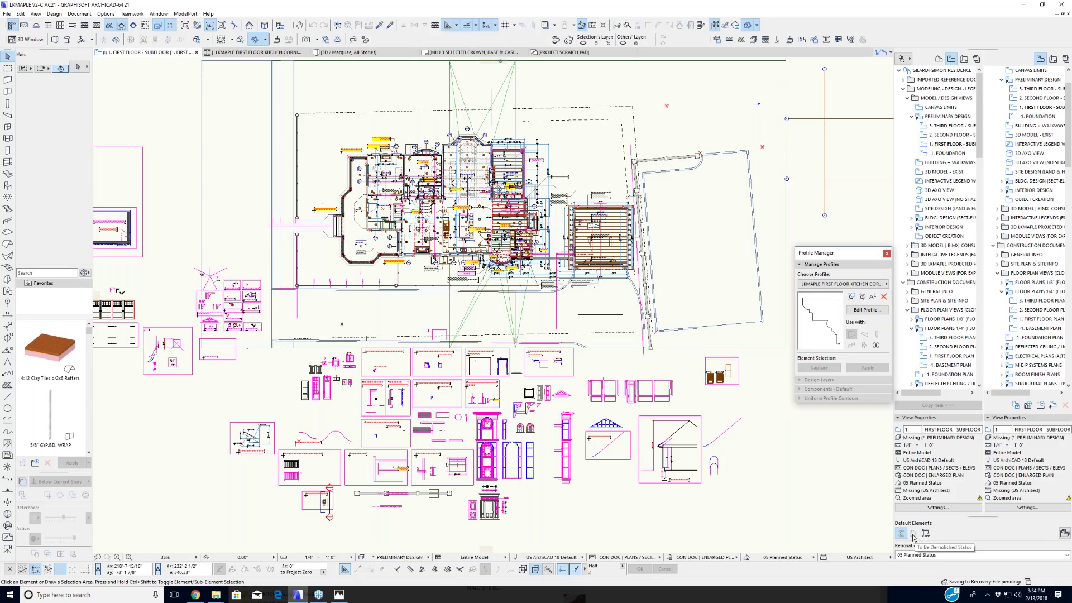
middle_click_drag(566, 465, 555, 415)
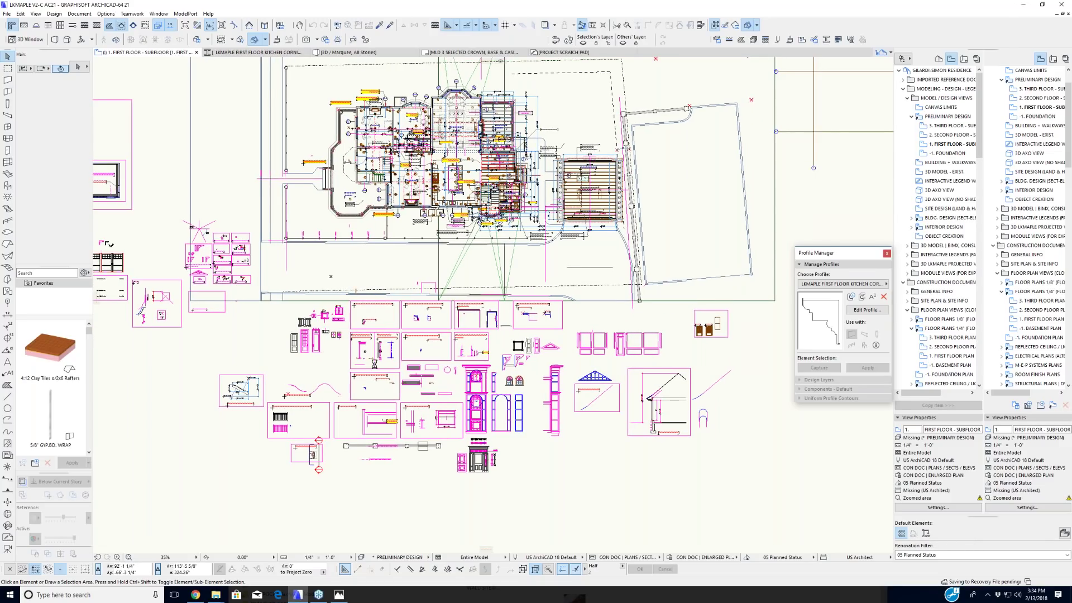
scroll(383, 346, "up", 2)
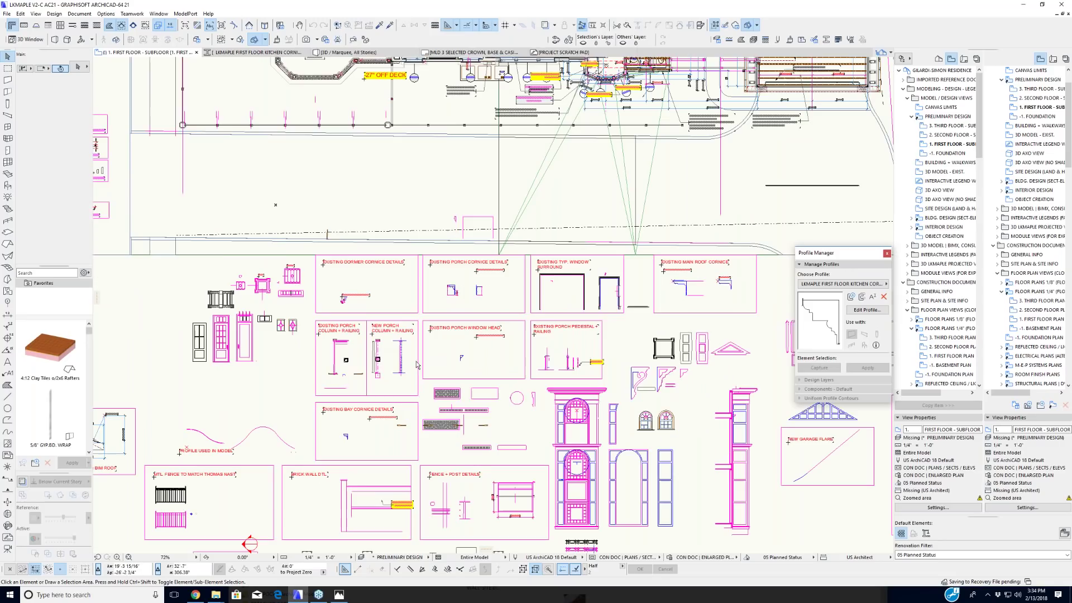
scroll(469, 413, "down", 2)
middle_click_drag(262, 400, 210, 379)
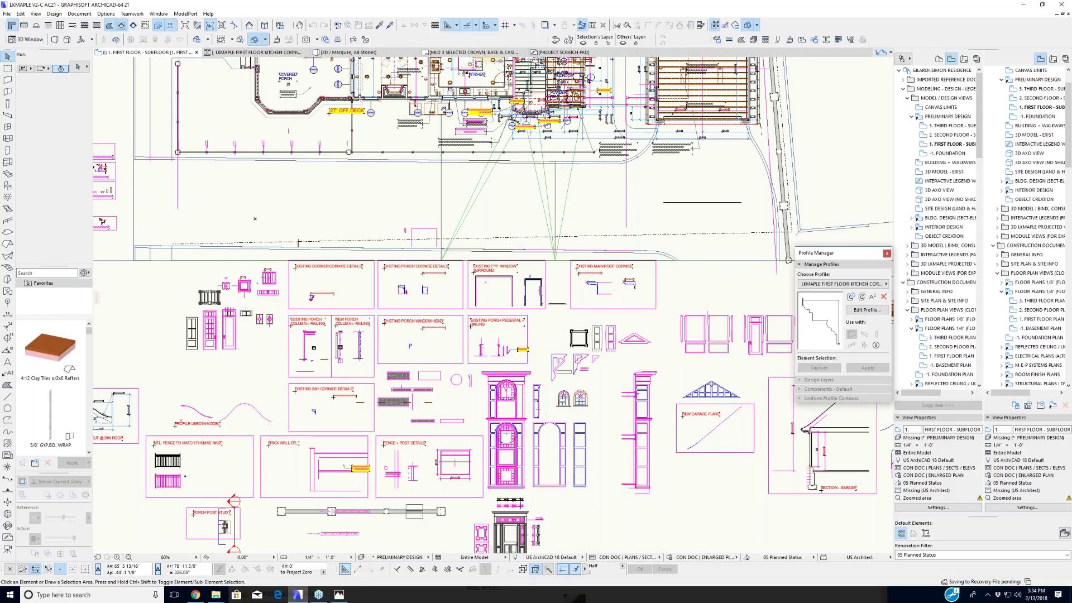
scroll(530, 413, "down", 1)
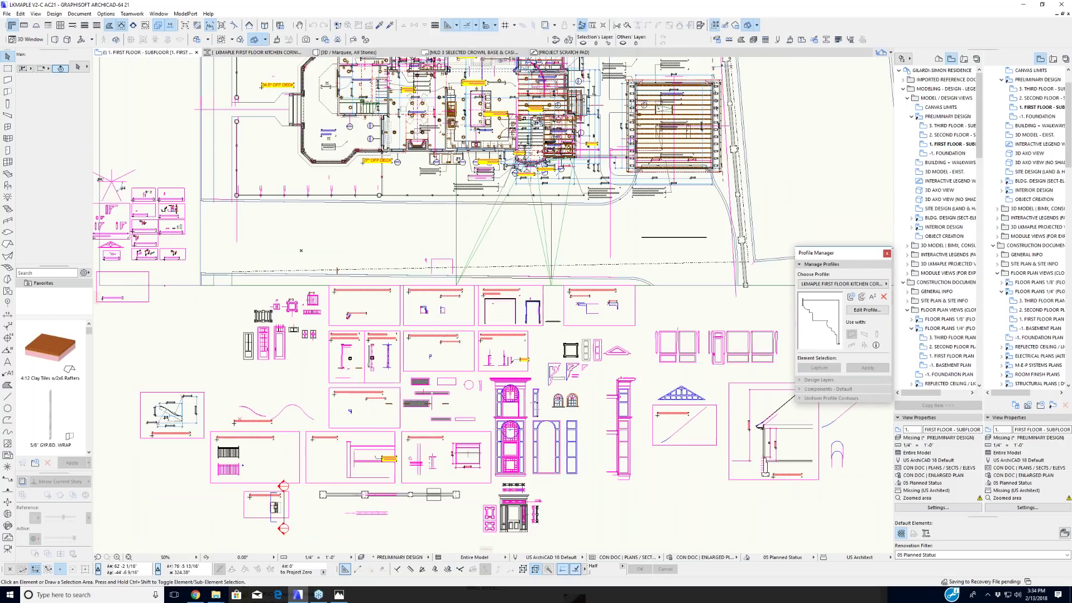
middle_click_drag(584, 415, 544, 460)
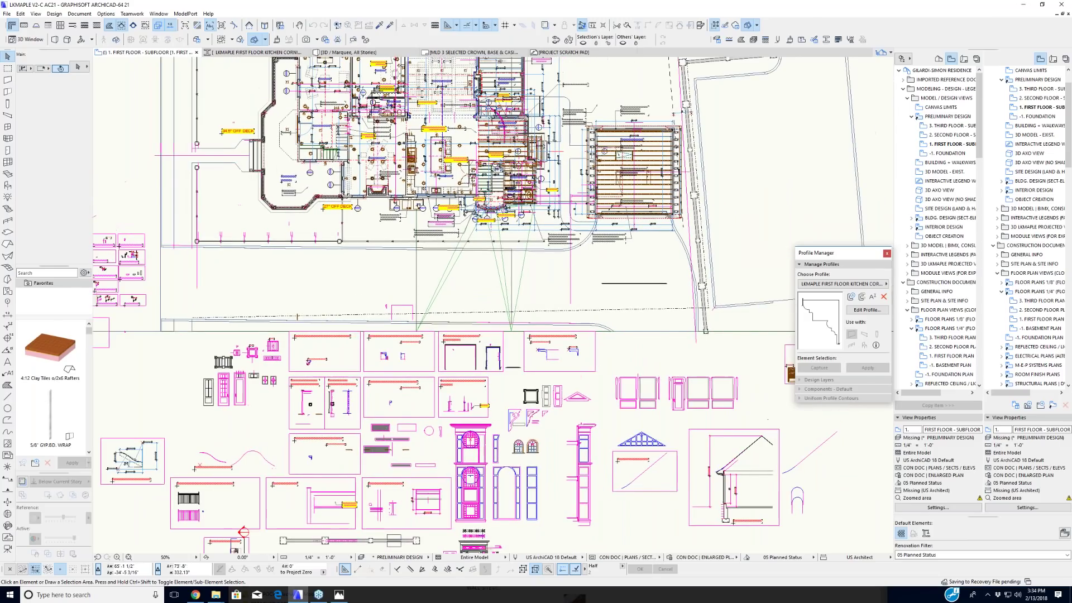
middle_click_drag(358, 406, 403, 434)
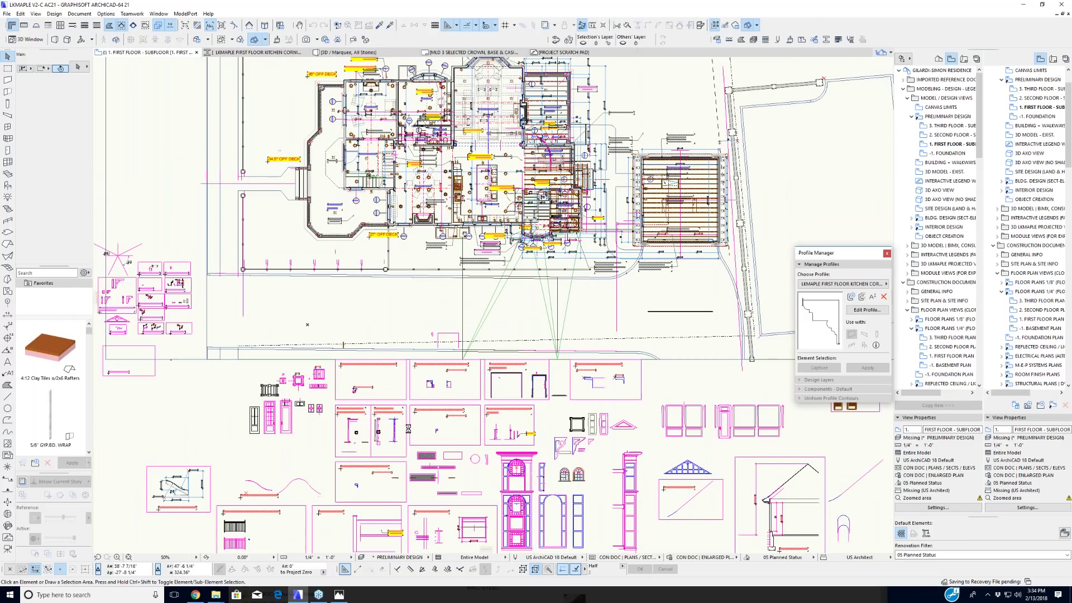
Step: Check which layer the side frame line of the Existing Porch Cornice Details box is on, without changing it, and deselect it
scroll(429, 416, "up", 4)
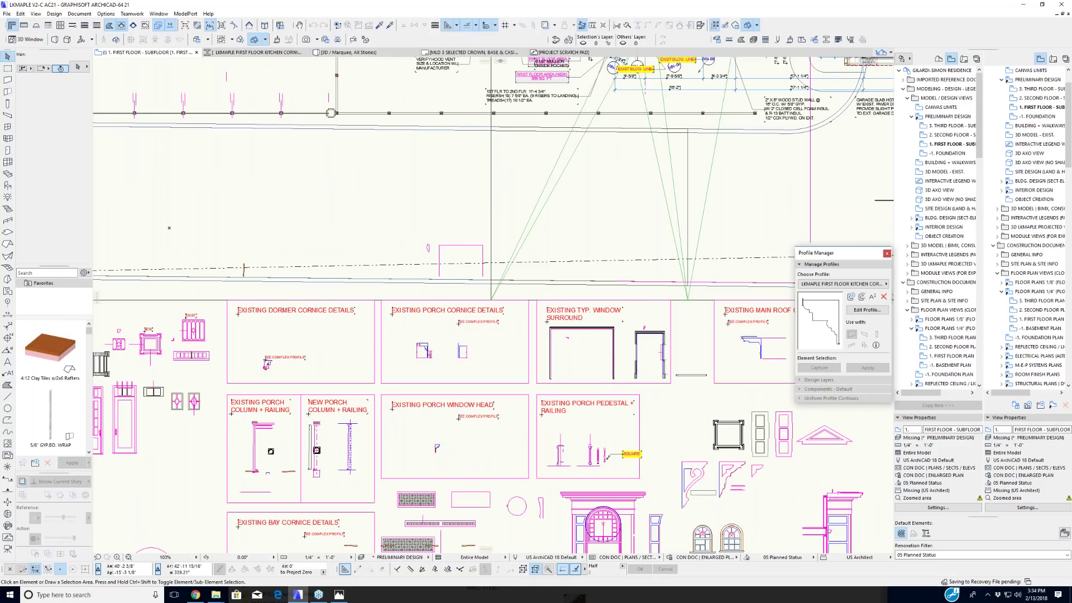
scroll(447, 335, "up", 3)
scroll(447, 312, "up", 2)
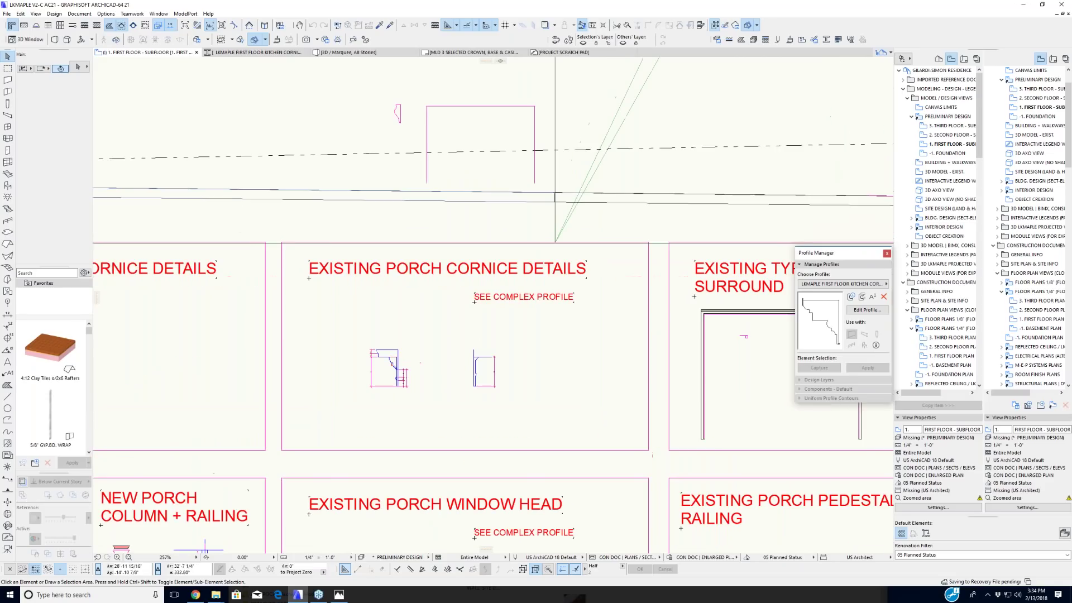
left_click(282, 336)
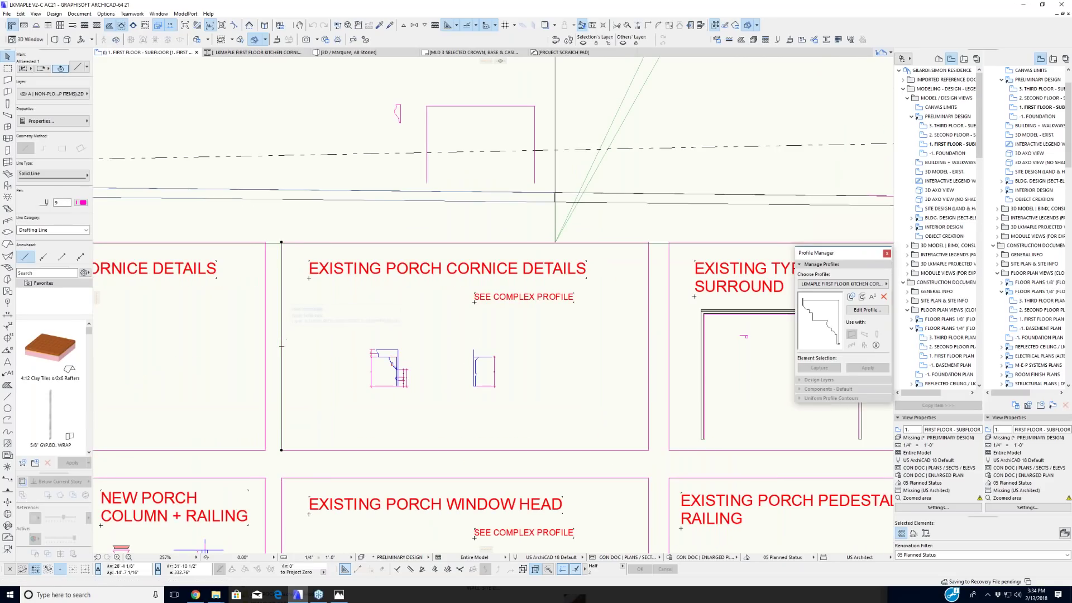
left_click(54, 95)
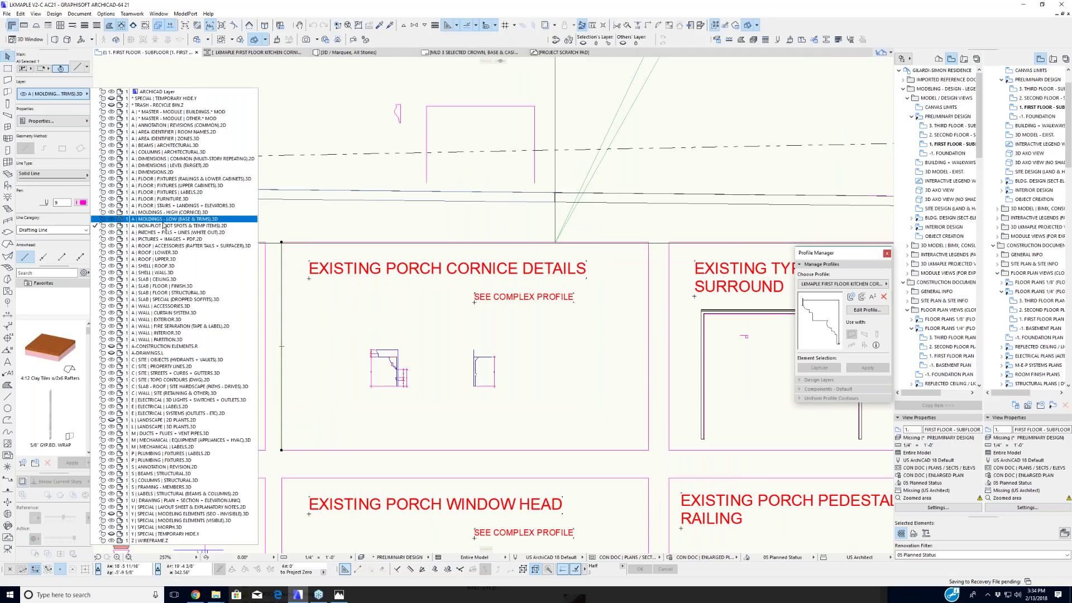
left_click(375, 314)
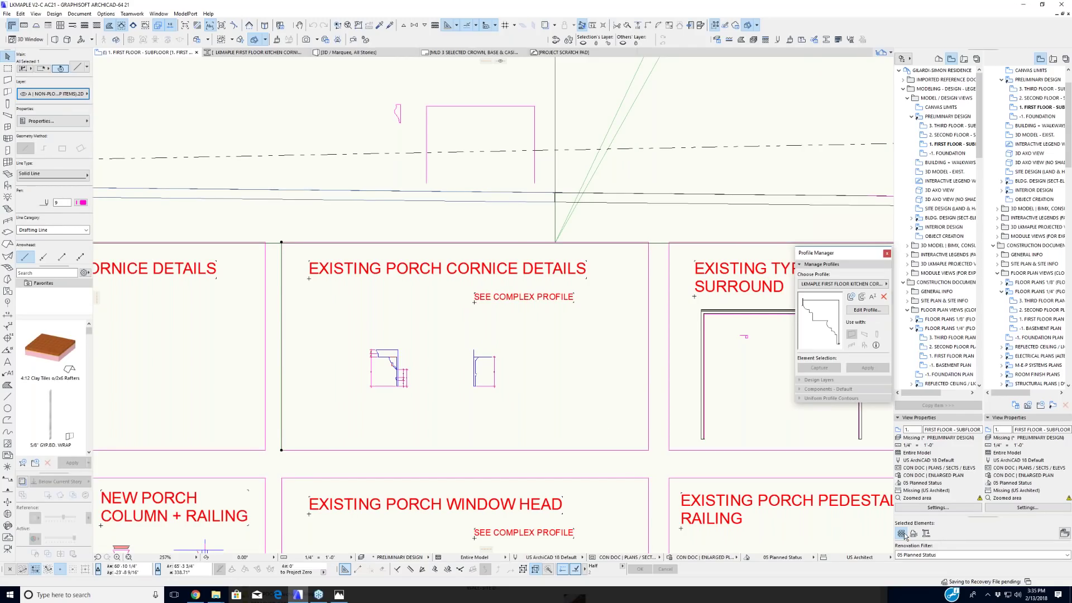
left_click(394, 297)
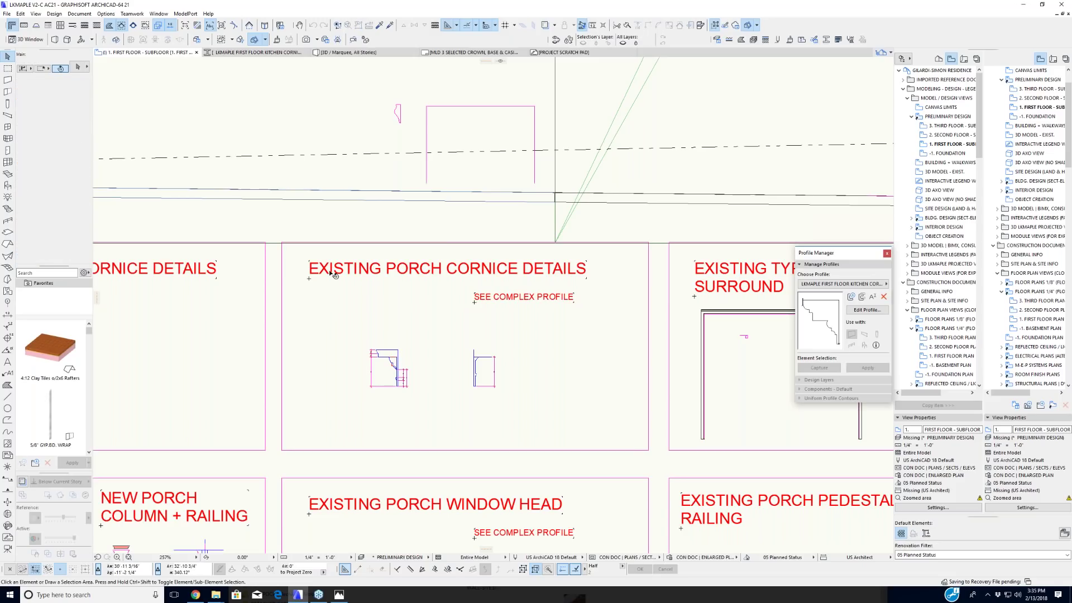
left_click(335, 274)
Step: Examine the dimensioned existing porch cornice profile and the narrower trim profile beside it
scroll(385, 382, "up", 8)
middle_click_drag(376, 359, 389, 372)
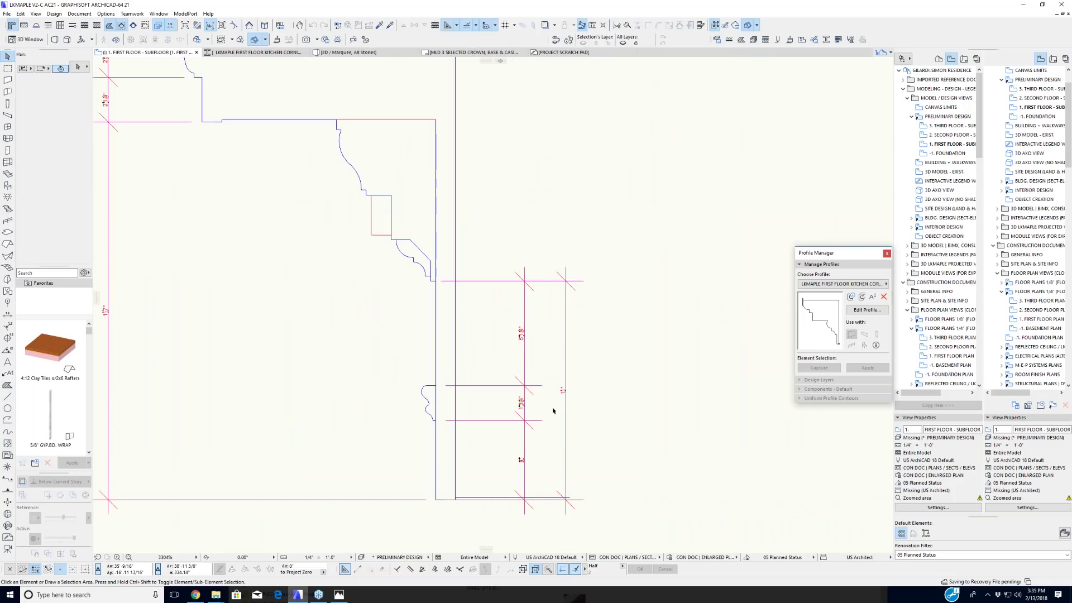
middle_click_drag(408, 335, 430, 294)
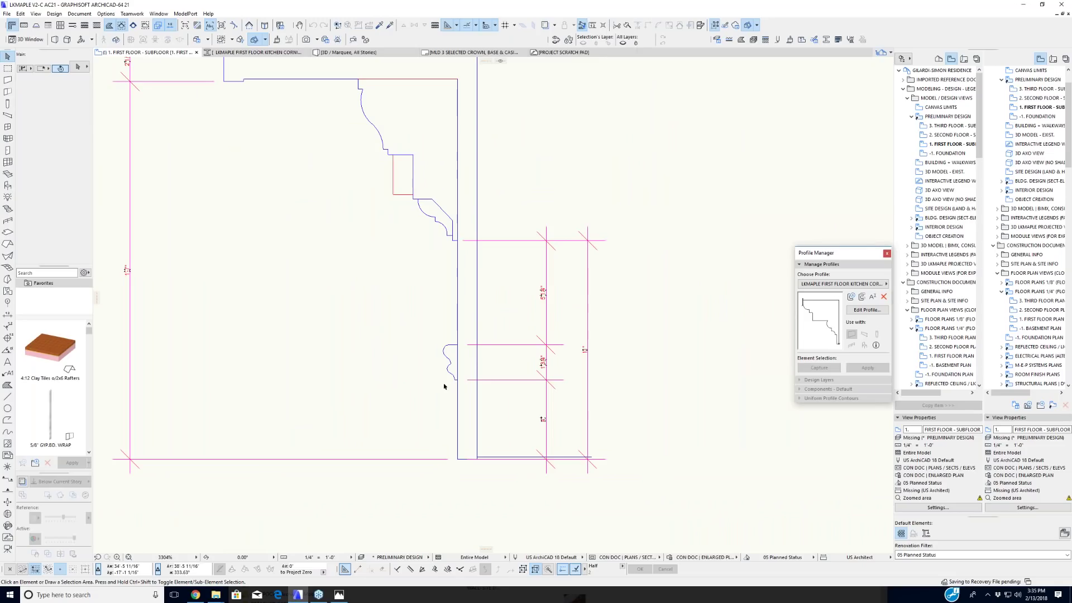
middle_click_drag(363, 288, 458, 356)
scroll(351, 287, "down", 3)
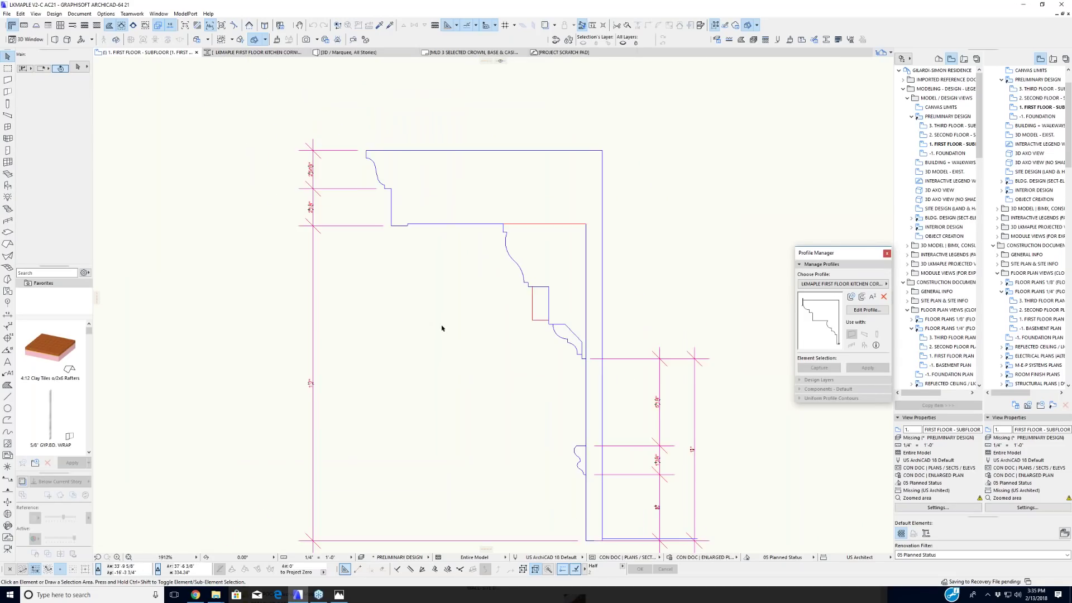
scroll(445, 322, "down", 4)
middle_click_drag(577, 239, 387, 270)
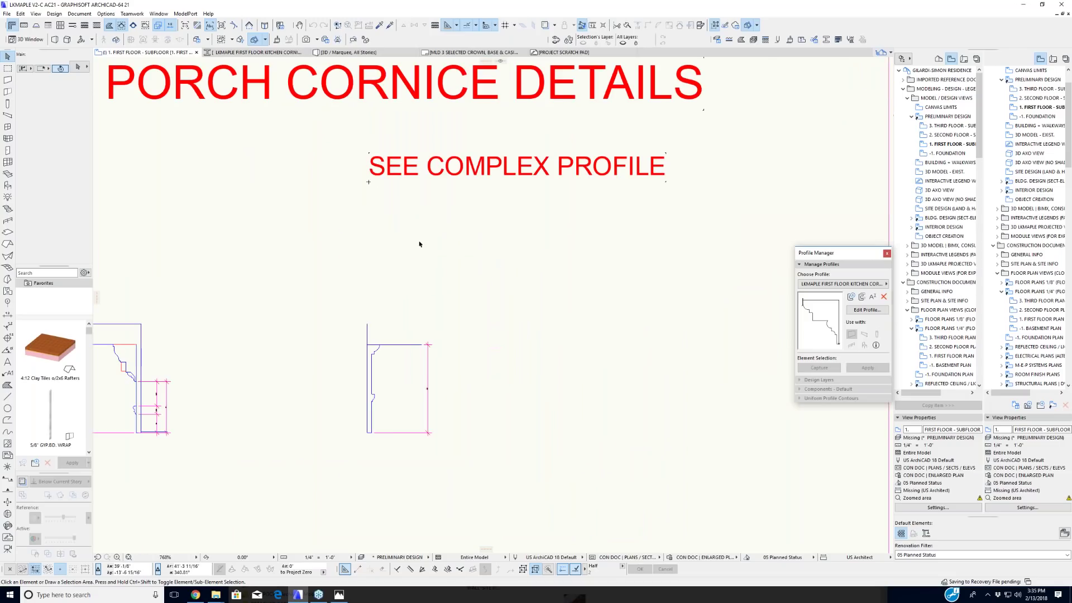
middle_click_drag(166, 205, 263, 234)
scroll(263, 235, "down", 2)
middle_click_drag(73, 199, 263, 234)
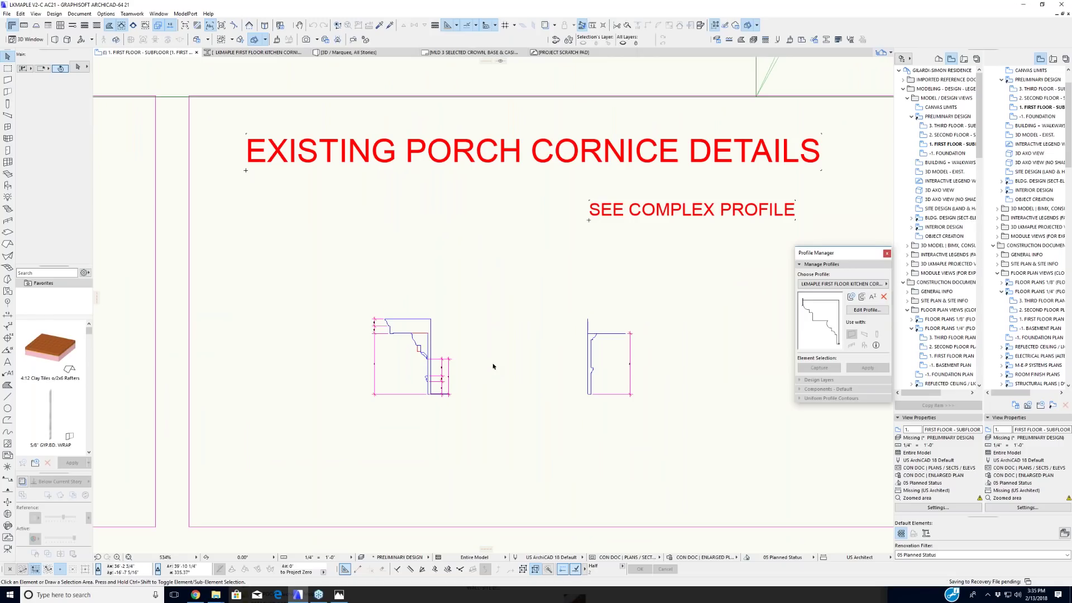
Step: Inspect the dimensions of the small molding and flat board sections beneath the existing porch cornice
middle_click_drag(493, 357, 496, 336)
scroll(388, 338, "up", 4)
middle_click_drag(407, 335, 409, 275)
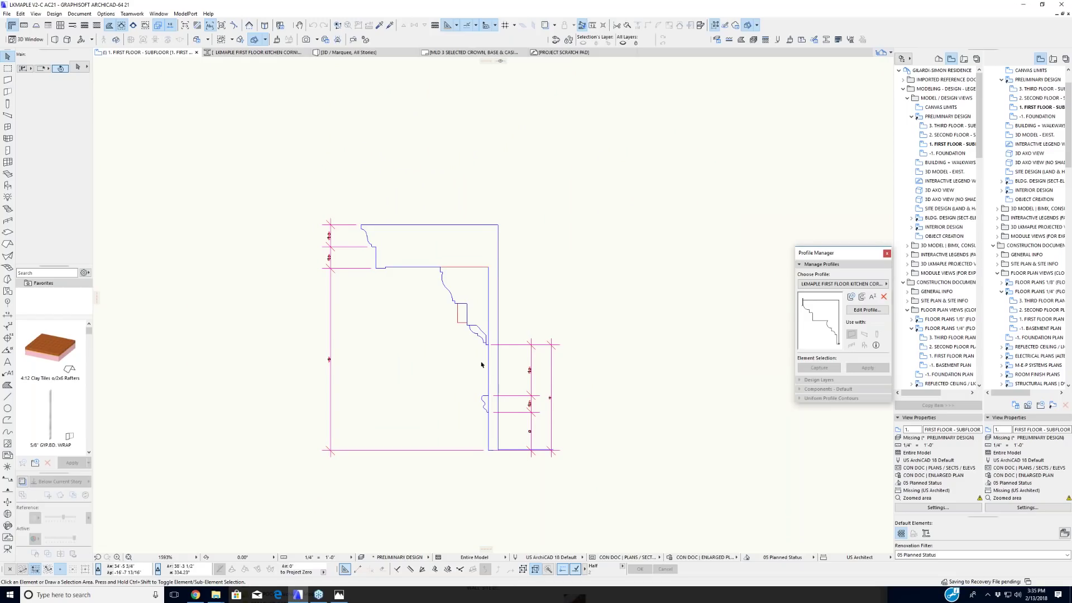
middle_click_drag(481, 365, 485, 365)
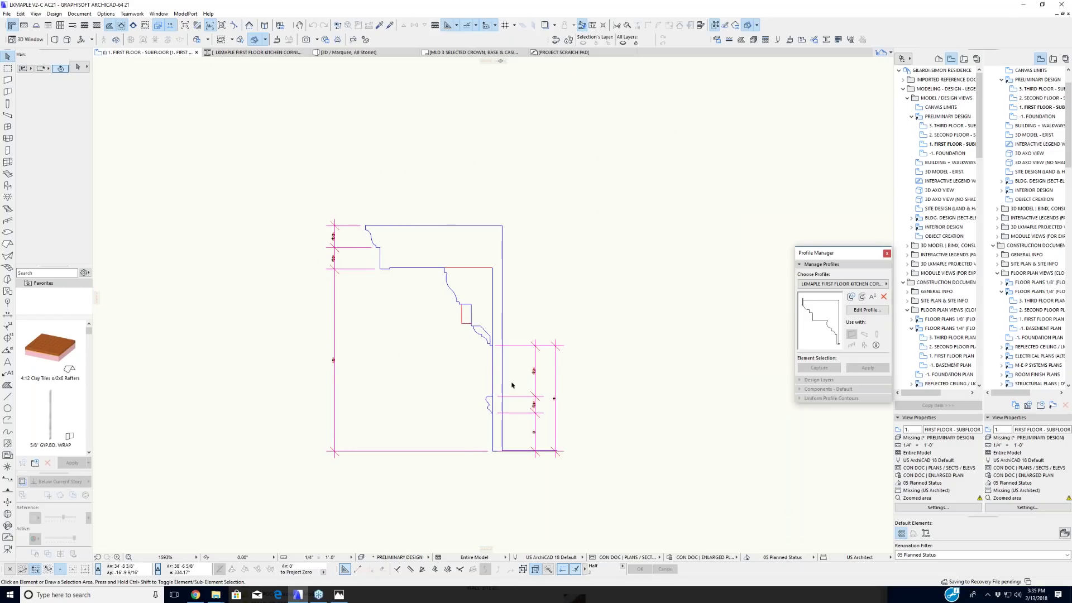
scroll(544, 413, "up", 4)
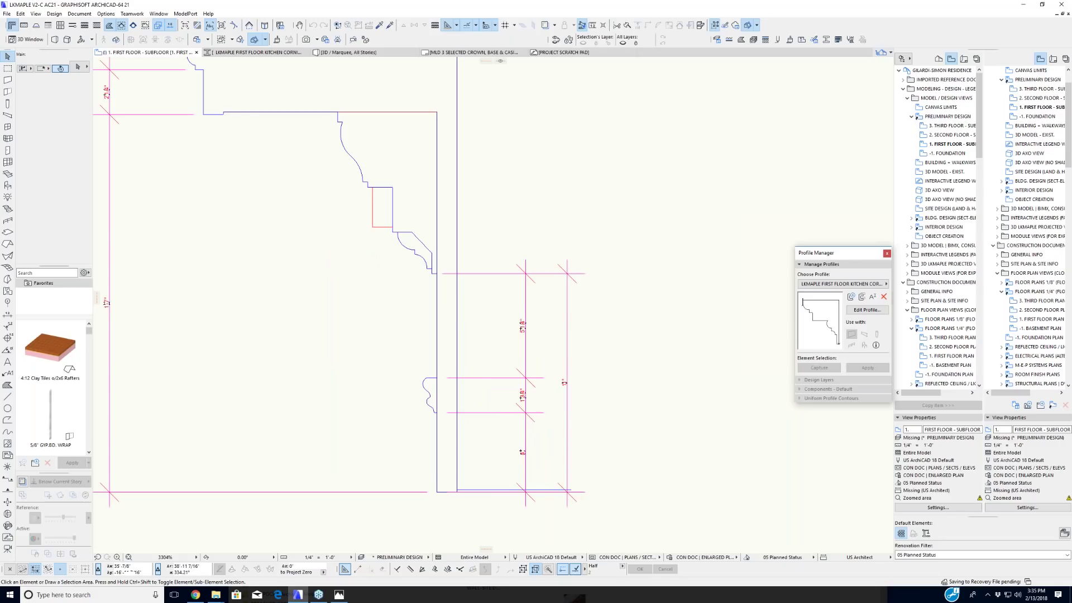
scroll(560, 396, "up", 2)
scroll(563, 398, "down", 4)
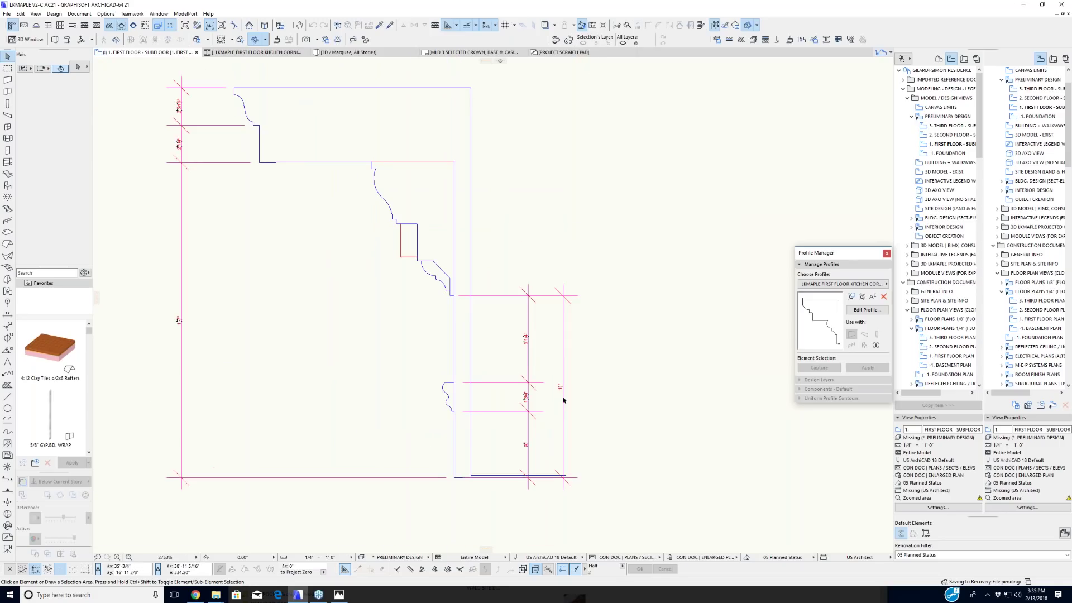
scroll(559, 395, "up", 3)
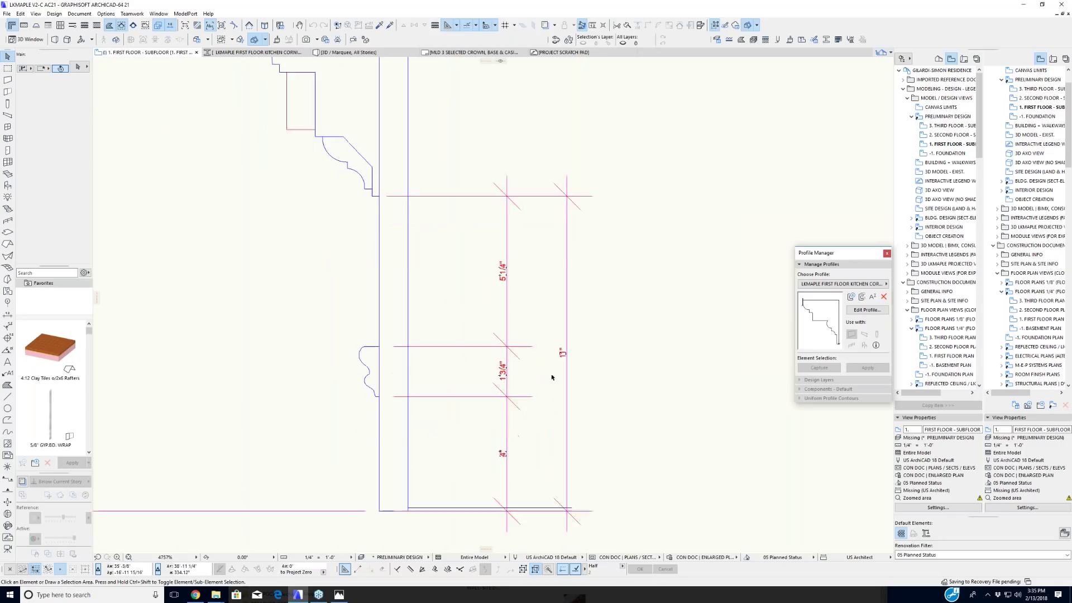
scroll(555, 437, "down", 3)
middle_click_drag(292, 333, 354, 389)
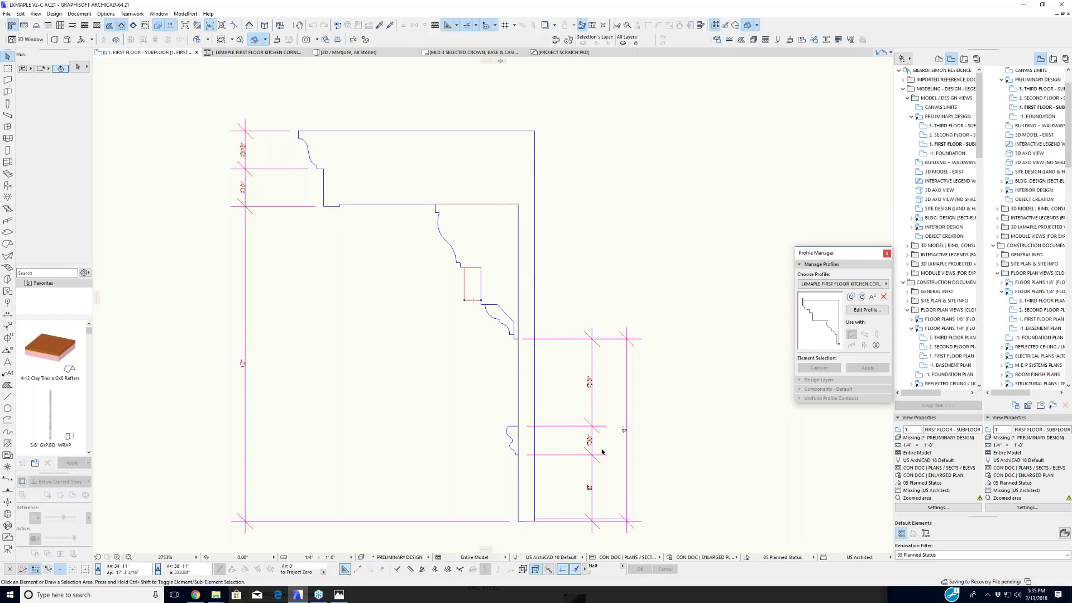
Step: Survey the Existing Porch Cornice Details box together with the neighbouring dormer cornice, window surround, column and pedestal details
scroll(574, 338, "down", 3)
middle_click_drag(693, 307, 391, 379)
scroll(391, 369, "down", 3)
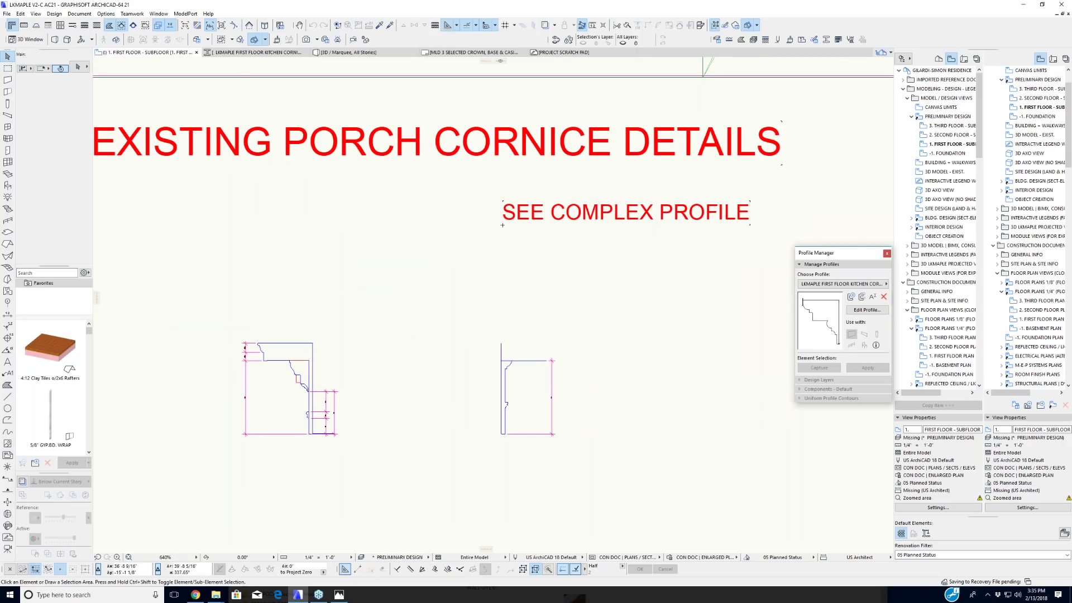
scroll(363, 368, "down", 6)
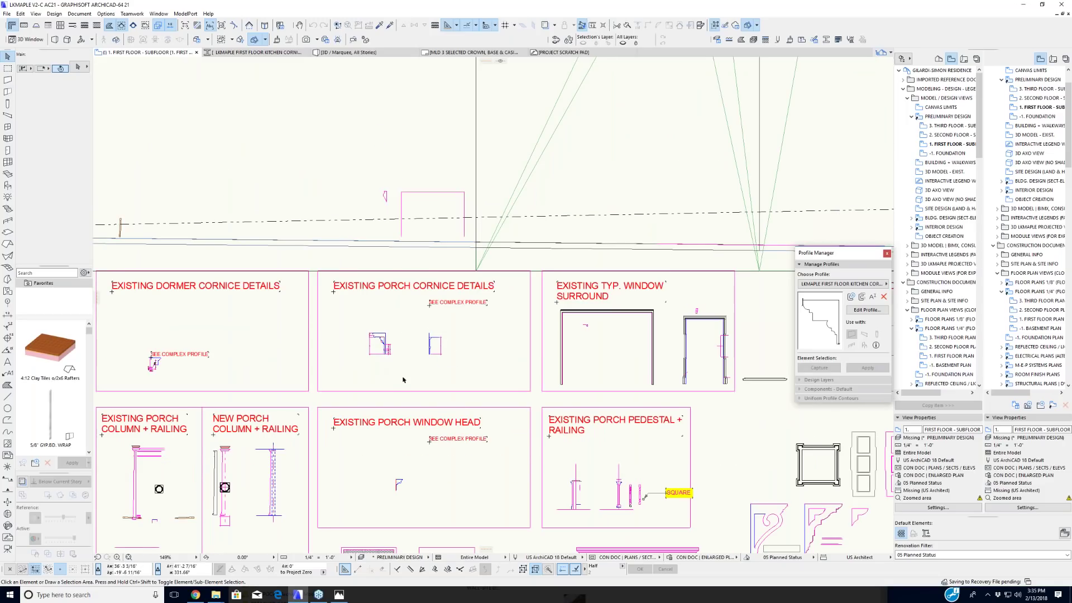
middle_click_drag(408, 375, 423, 401)
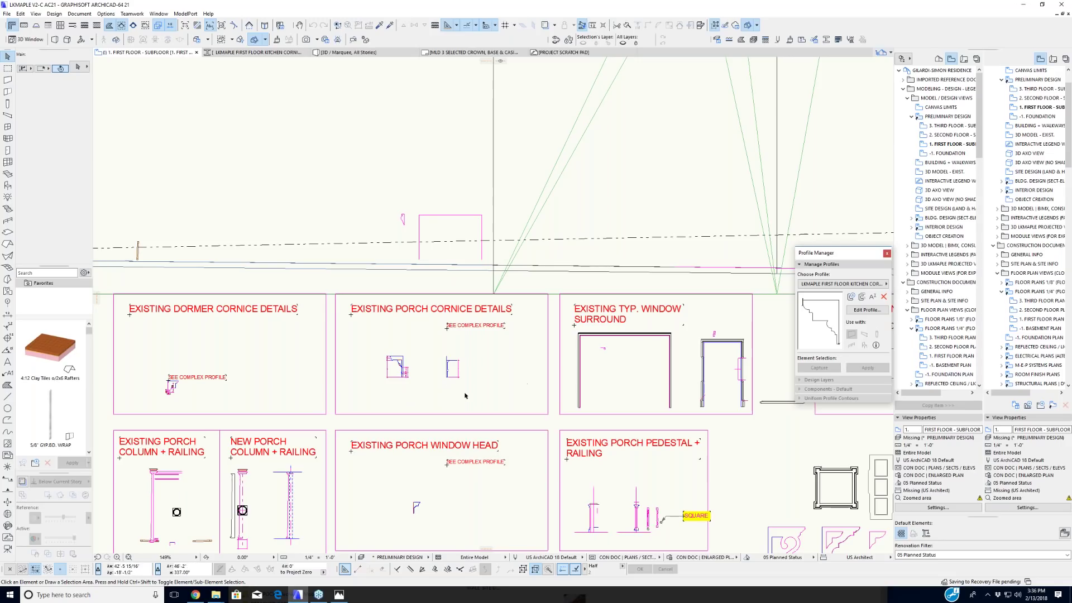
scroll(412, 386, "up", 1)
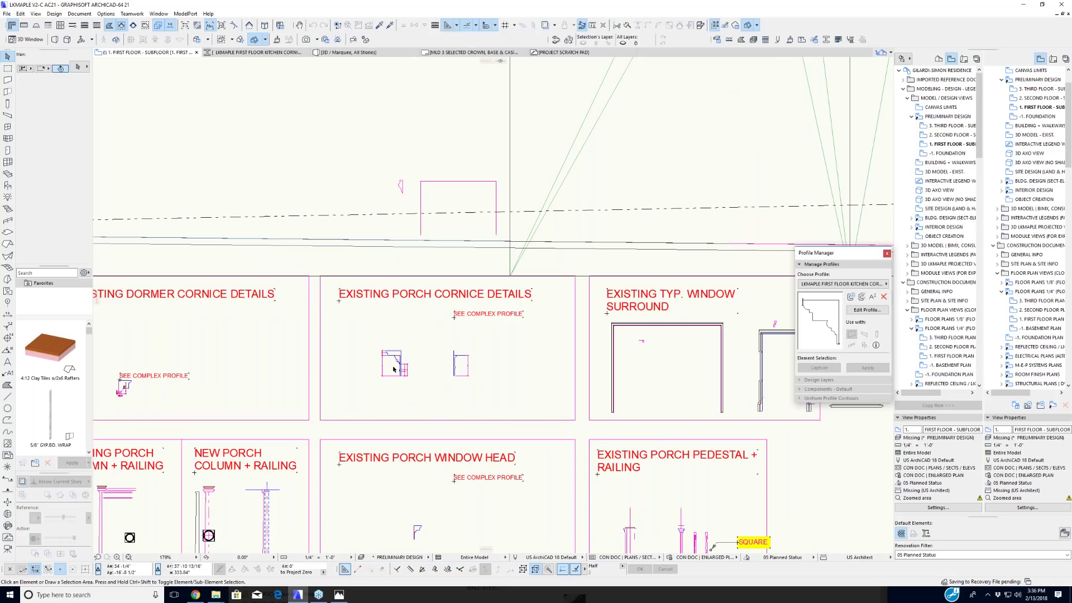
Step: Review both drawings in the Existing Porch Cornice Details box again, close up and in context with the surrounding detail boxes
middle_click_drag(440, 385, 476, 361)
scroll(475, 310, "up", 7)
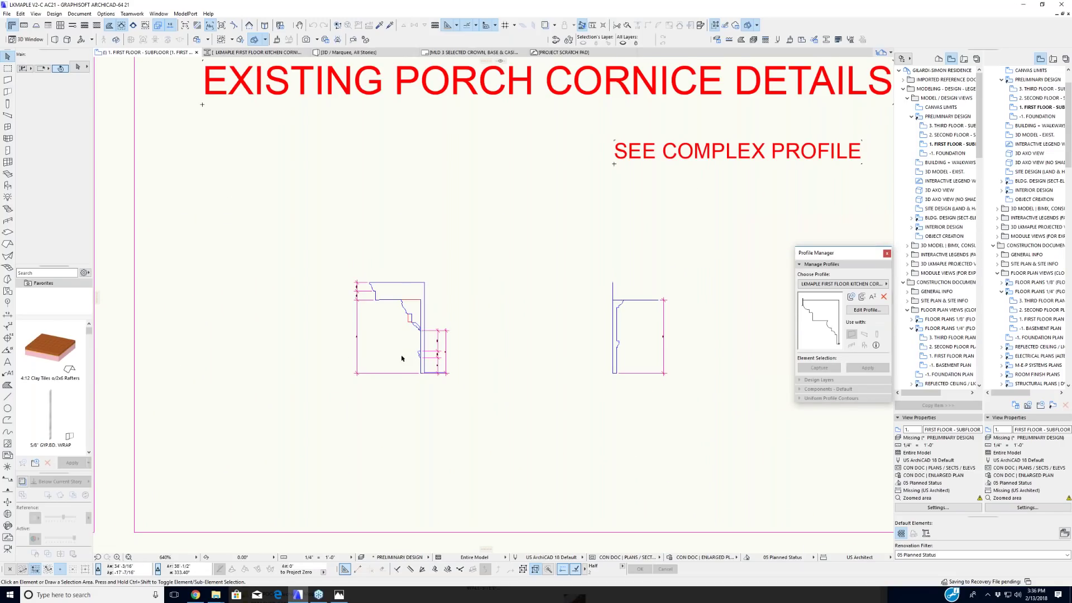
scroll(400, 360, "up", 1)
scroll(399, 355, "down", 3)
scroll(400, 355, "down", 3)
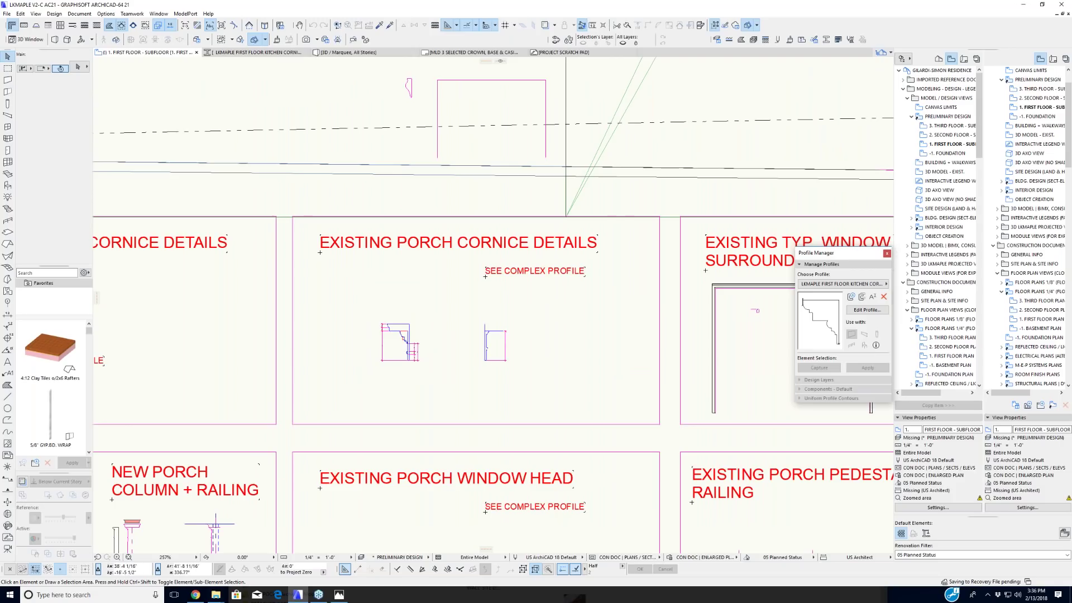
scroll(413, 352, "up", 2)
scroll(414, 351, "up", 1)
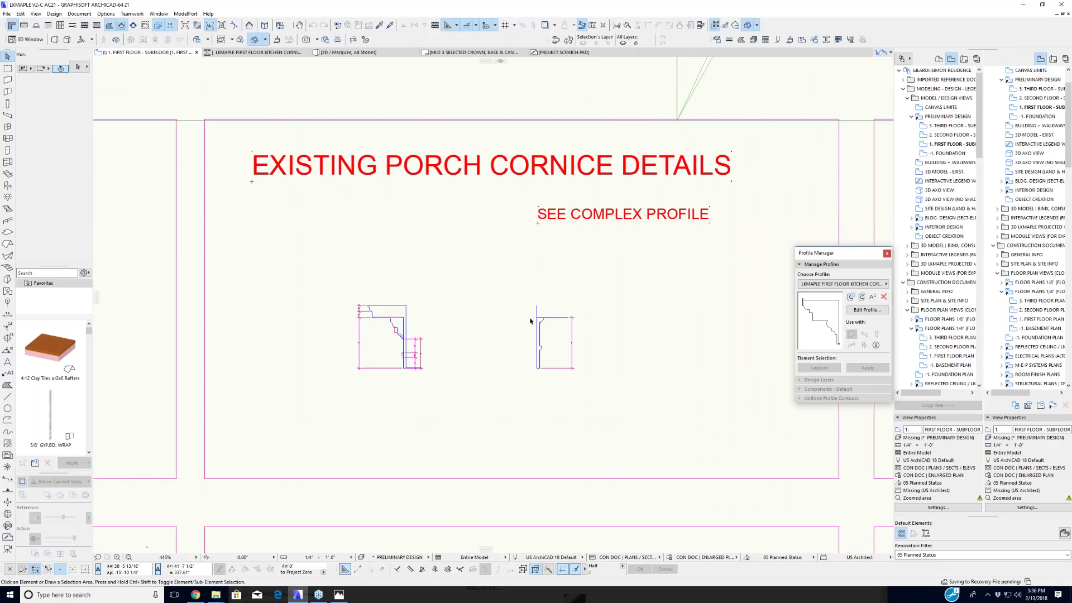
scroll(530, 321, "down", 2)
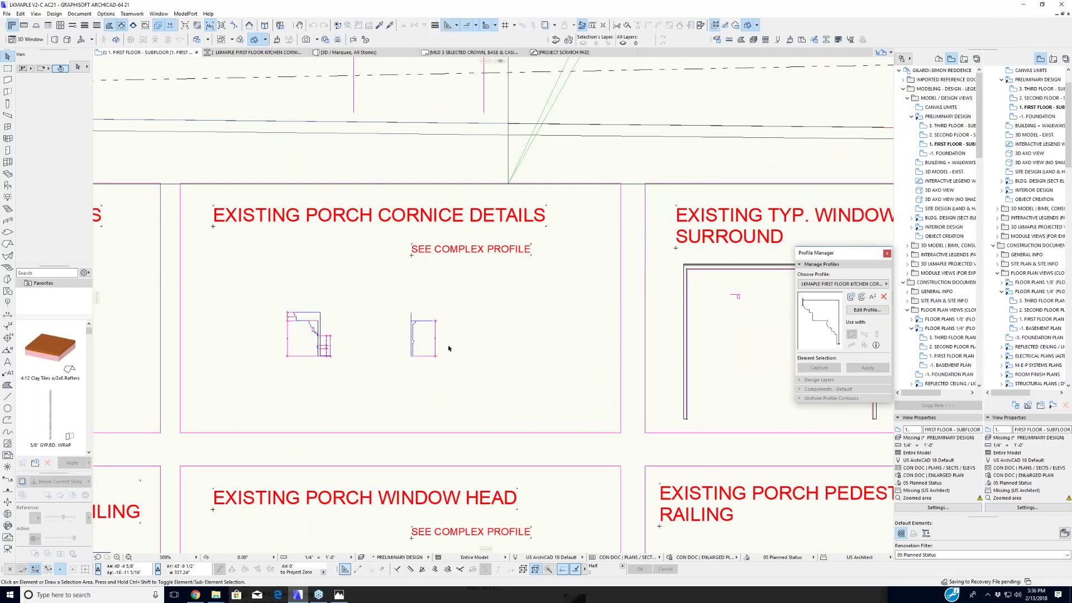
middle_click_drag(380, 363, 442, 346)
scroll(402, 349, "down", 1)
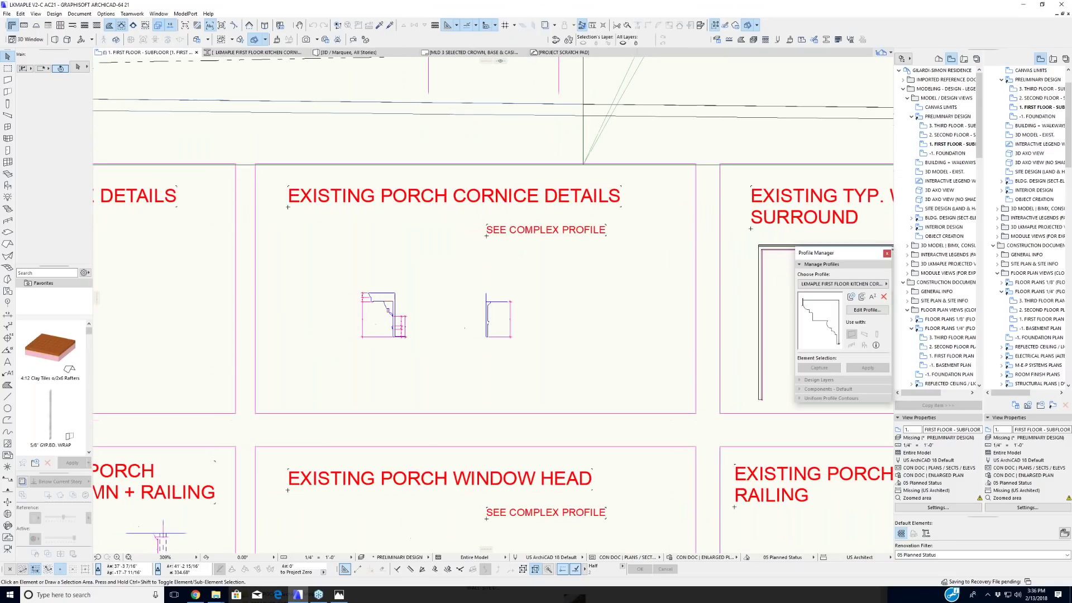
scroll(413, 347, "down", 1)
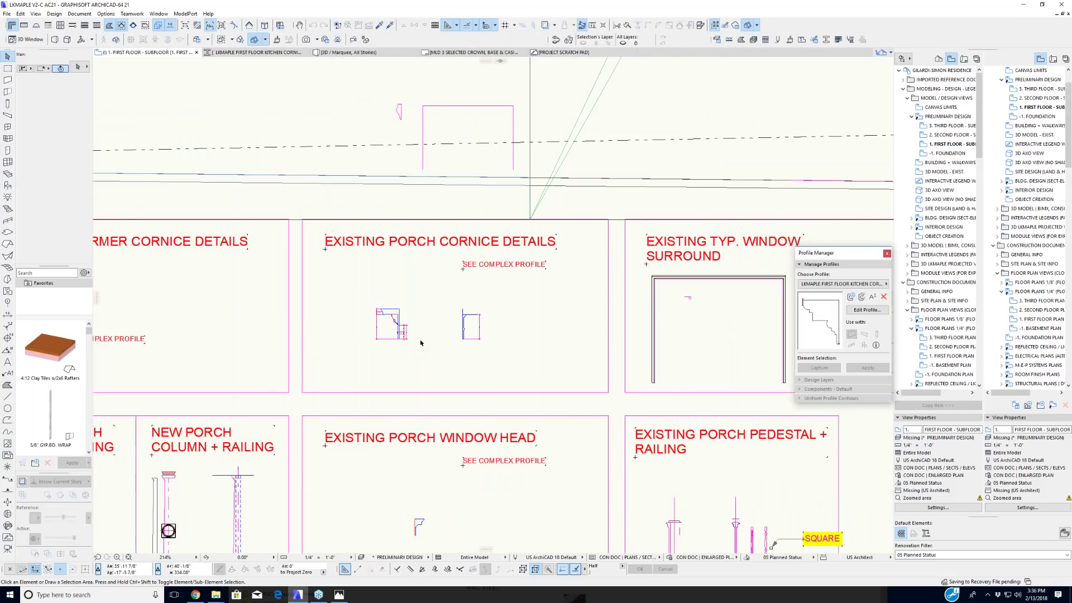
Step: Switch to the BOBROW WEBINAR folder in File Explorer and examine the POST TOP.jpg cornice and column rendering in a maximized Photos window
scroll(420, 343, "down", 4)
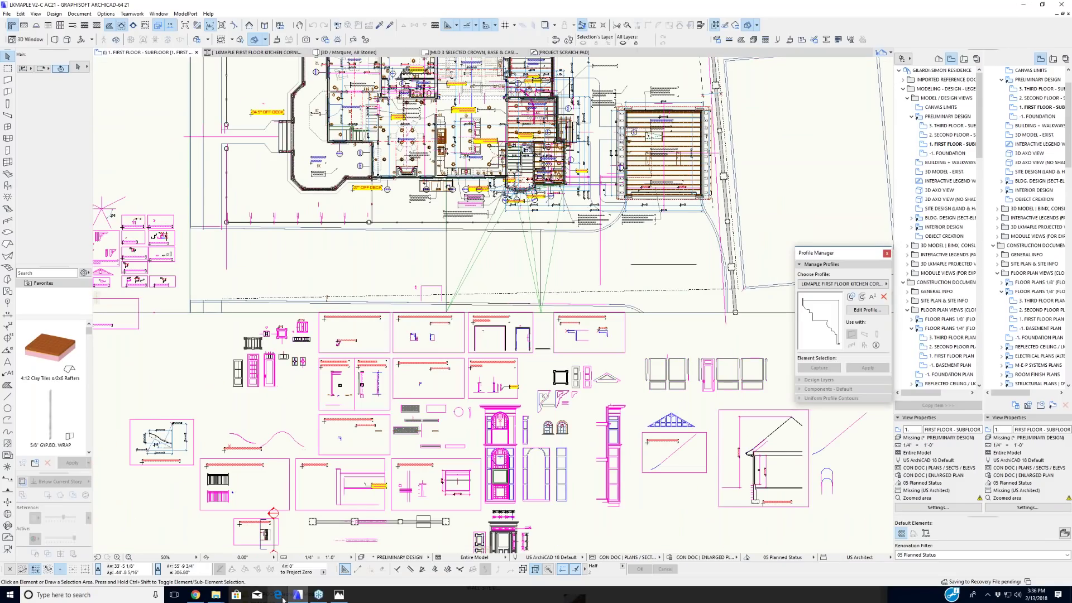
left_click(215, 595)
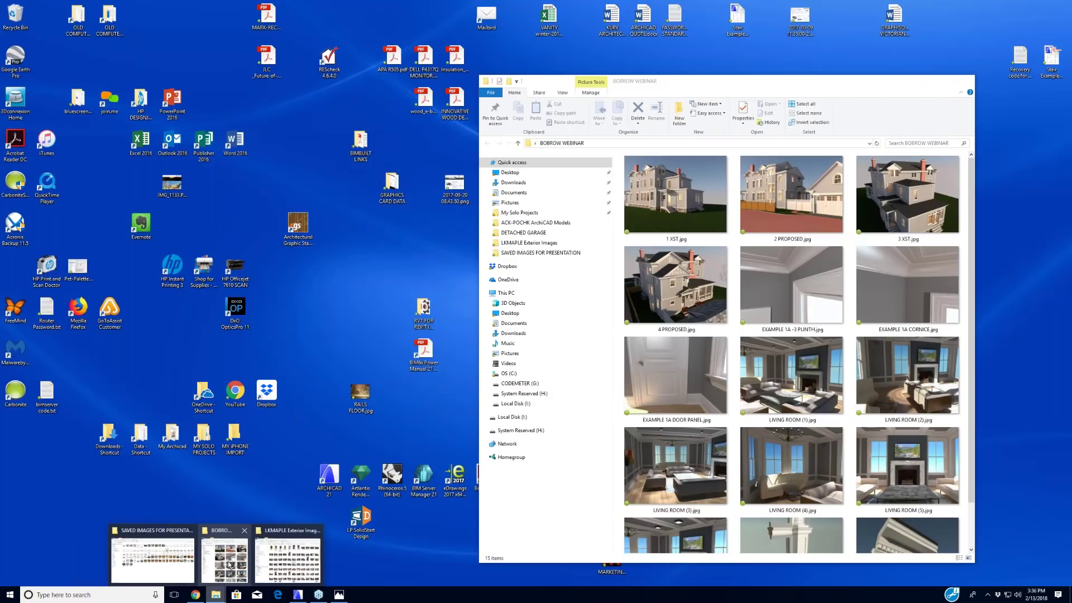
left_click(229, 565)
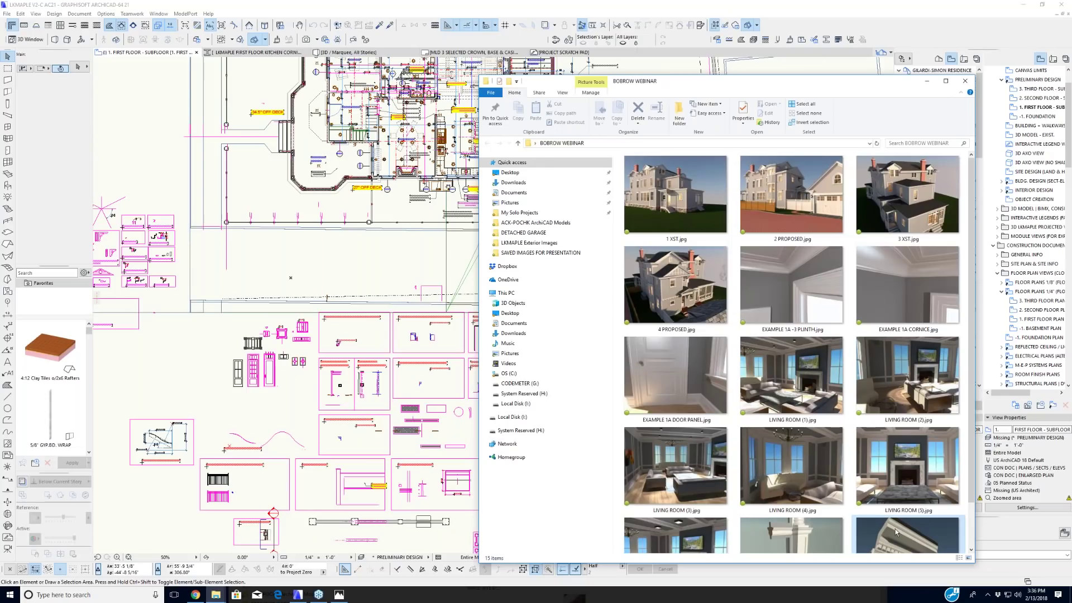
scroll(629, 351, "down", 3)
key("Return")
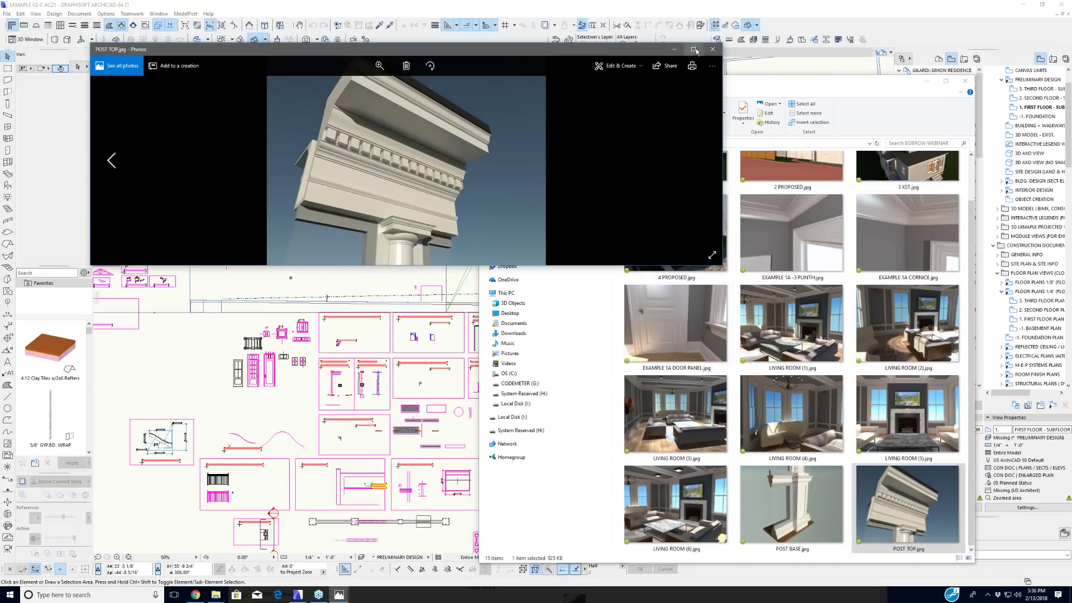
left_click(694, 49)
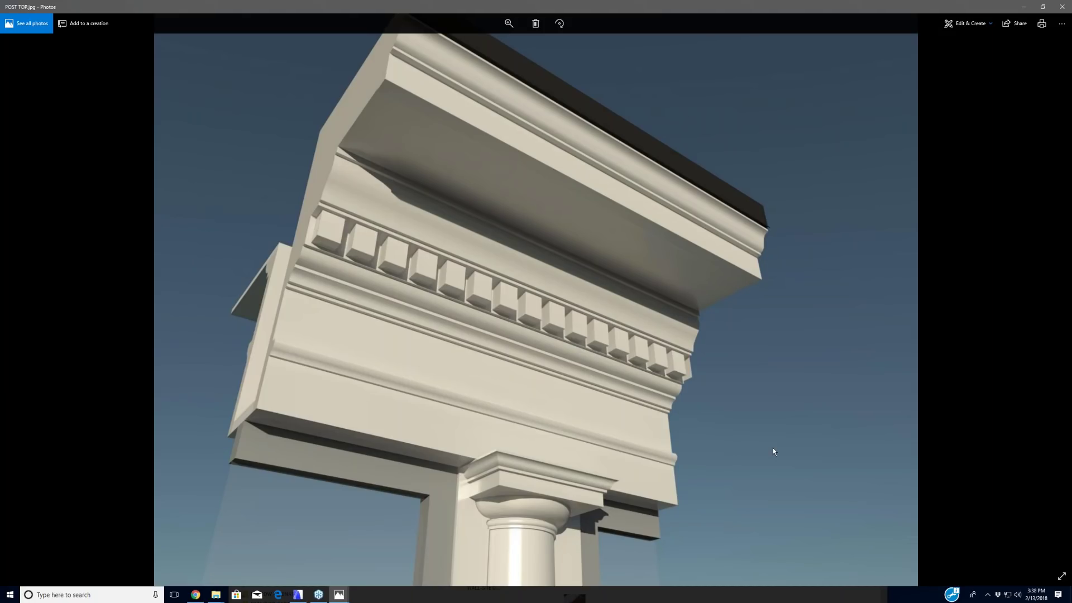
left_click(1062, 7)
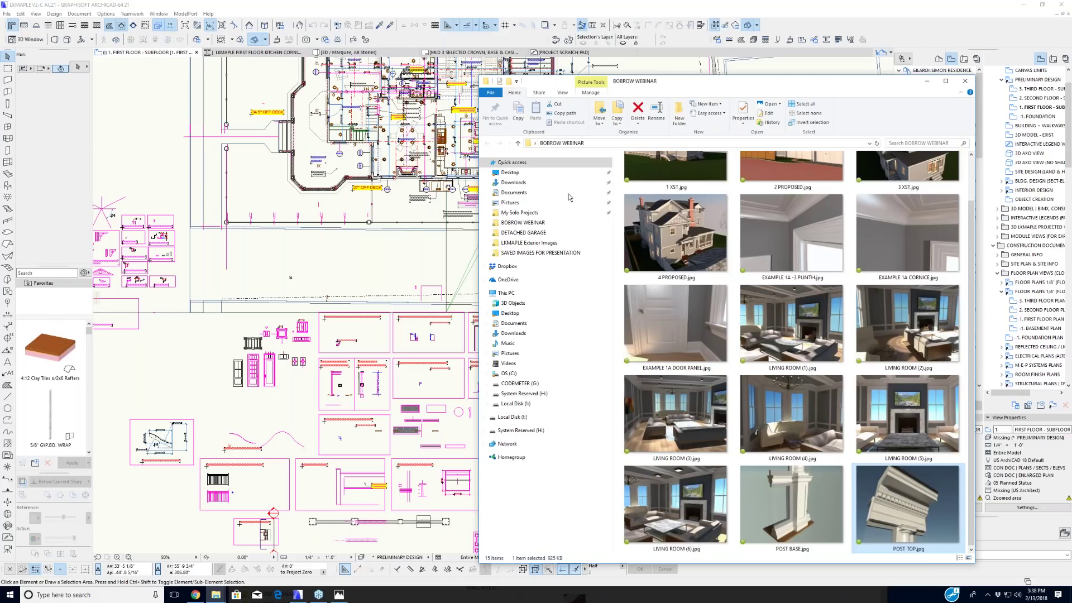
Step: Return to ARCHICAD and inspect the dimensioned profile in the Existing Dormer Cornice Details box
left_click(317, 405)
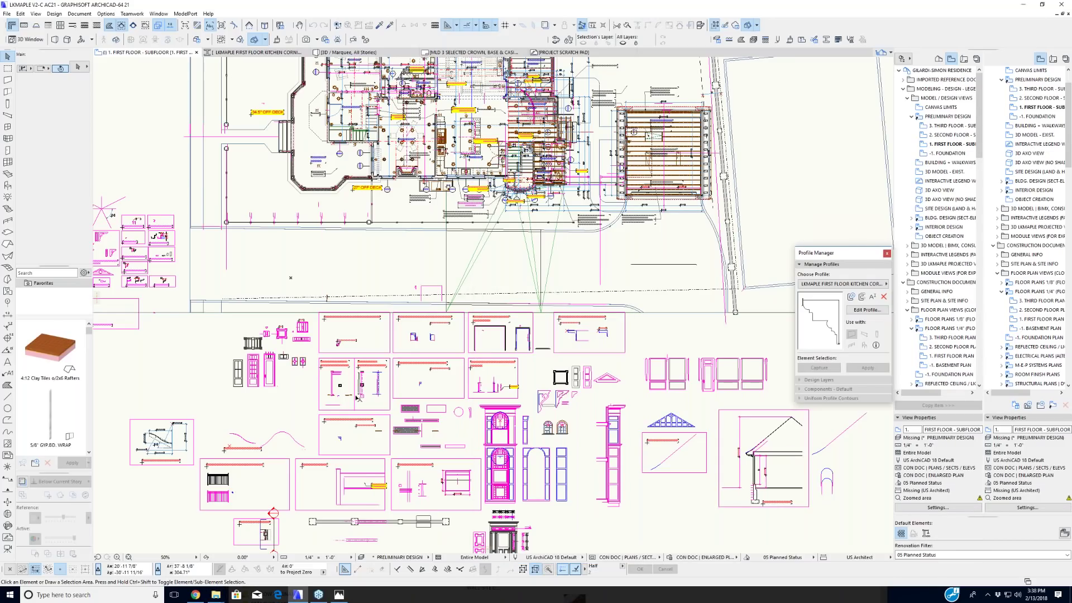
scroll(343, 379, "up", 4)
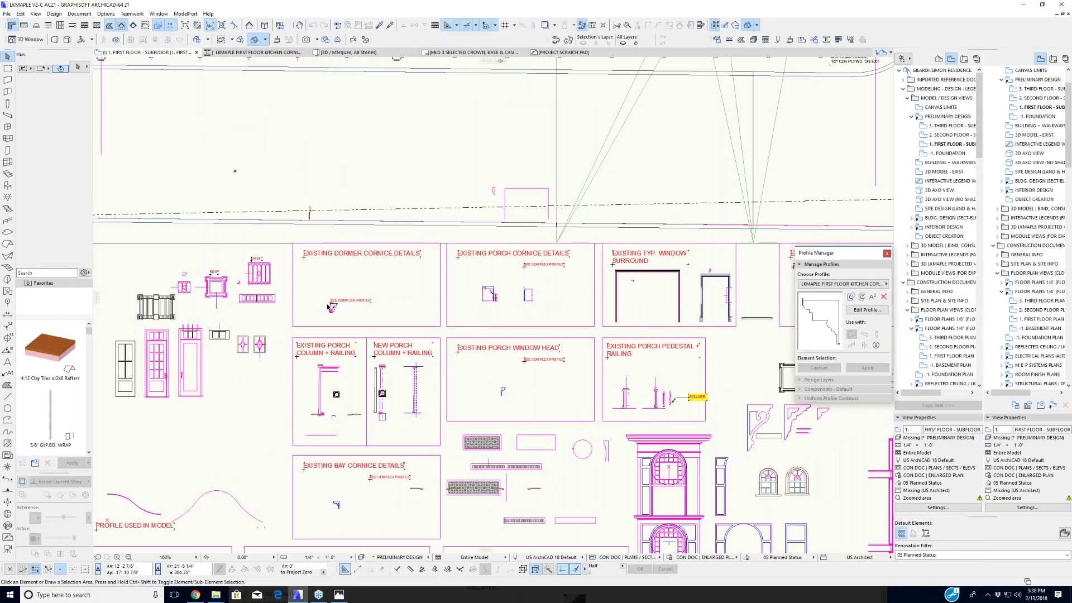
scroll(330, 306, "up", 15)
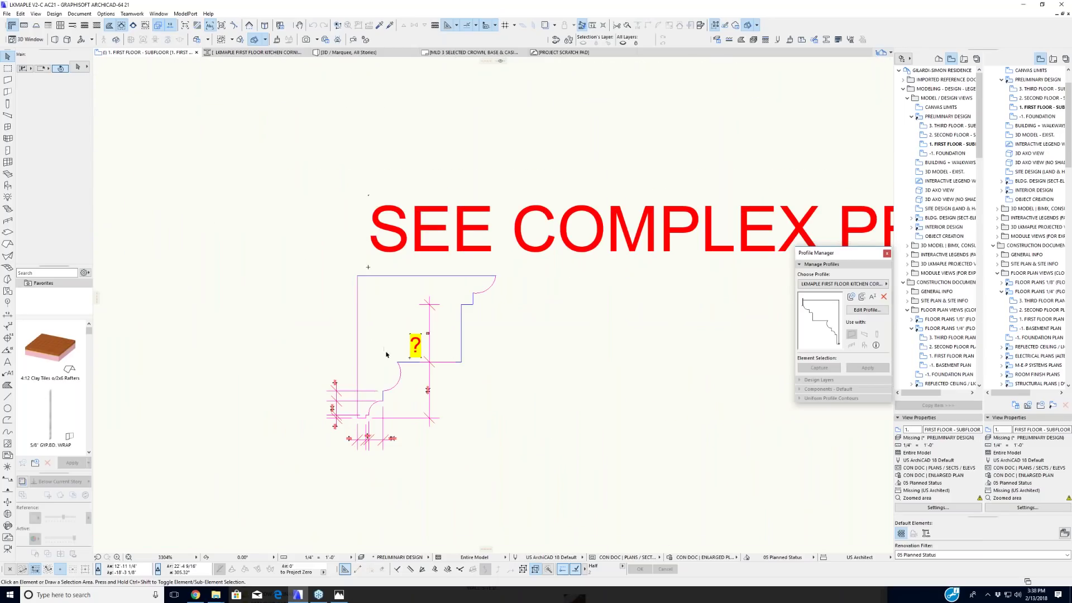
middle_click_drag(662, 433, 555, 387)
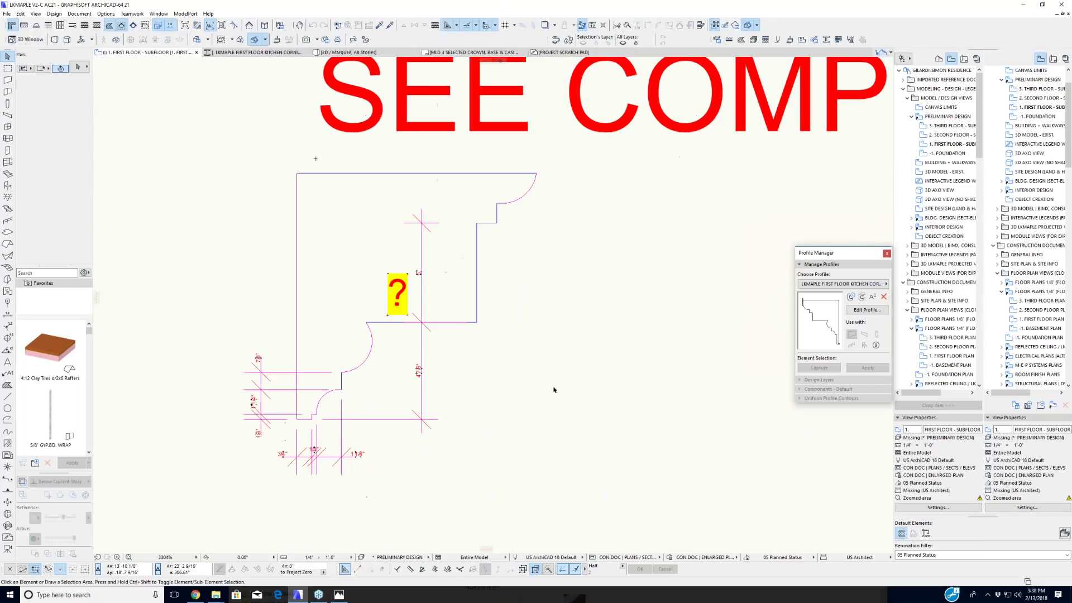
scroll(494, 400, "down", 7)
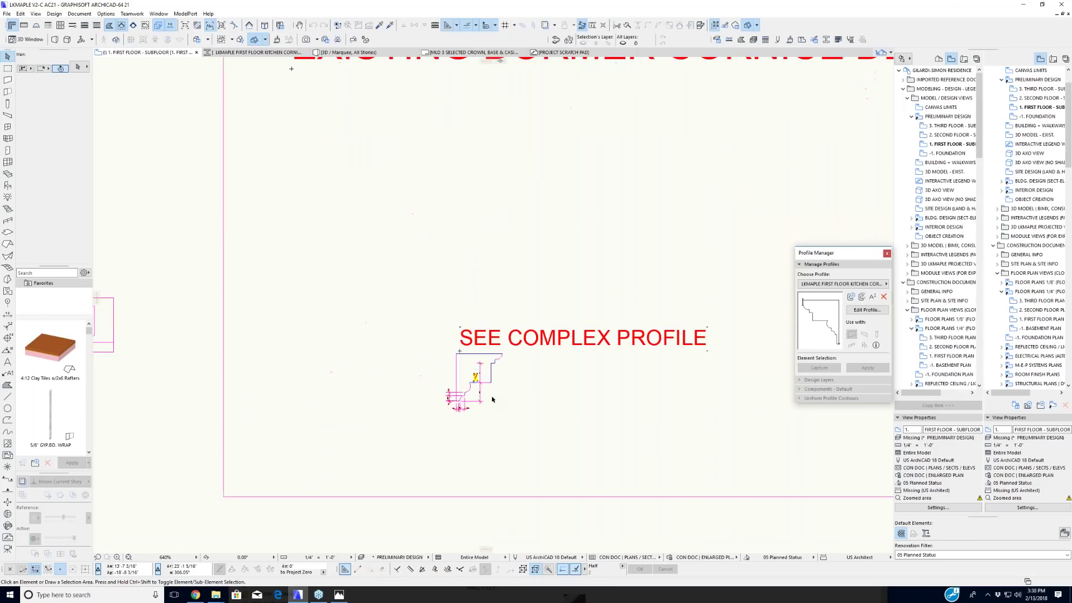
Step: Review the Existing and New Porch Column + Railing details below the dormer cornice box
scroll(492, 399, "down", 3)
middle_click_drag(328, 401, 373, 307)
middle_click_drag(578, 429, 424, 330)
middle_click_drag(556, 444, 464, 377)
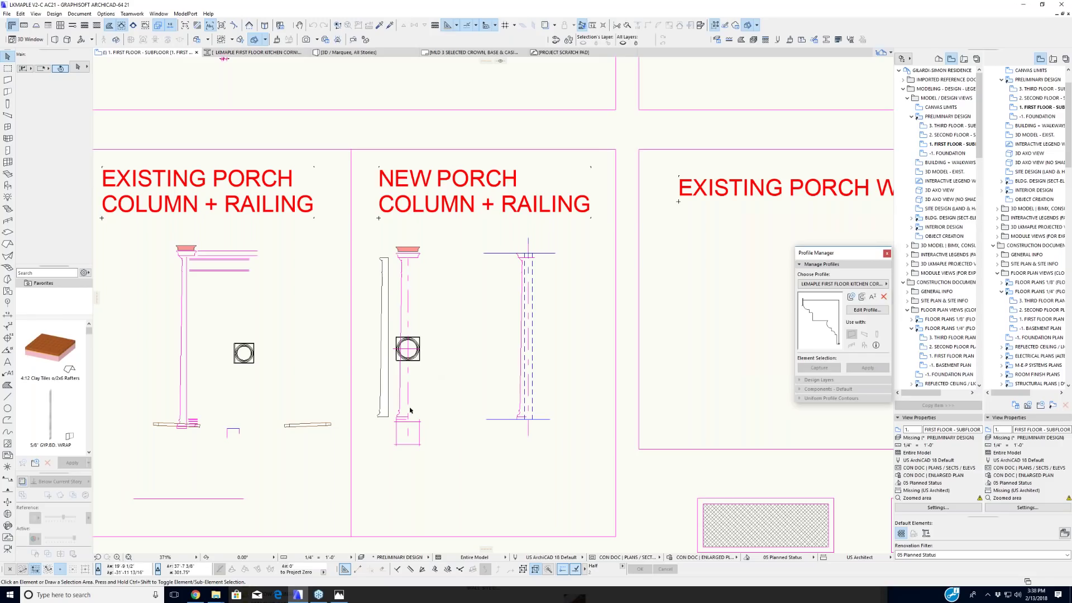
scroll(460, 286, "down", 2)
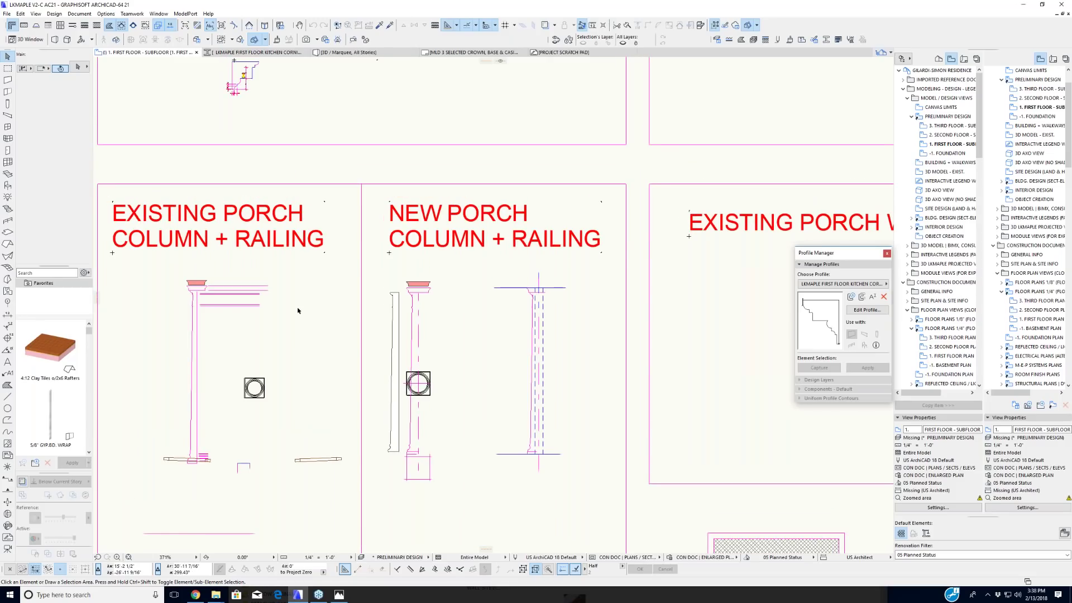
Step: Examine the dimensioned existing porch cornice profile from its upper crown and dentil block down to the small molding and flat board
middle_click_drag(724, 285, 456, 285)
scroll(456, 285, "up", 5)
scroll(460, 285, "up", 2)
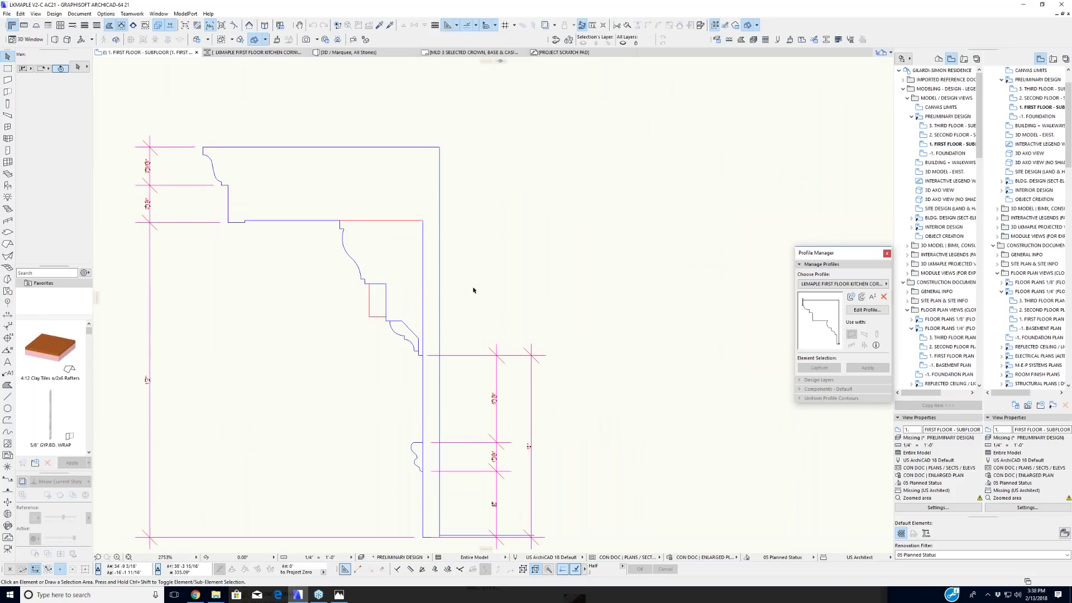
middle_click_drag(473, 290, 531, 280)
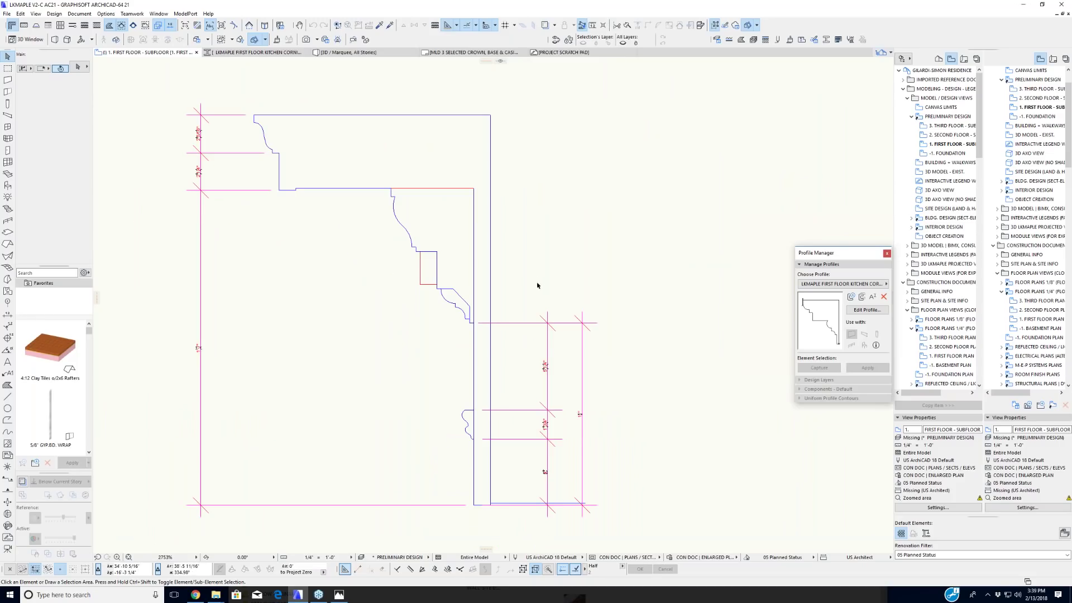
scroll(538, 286, "down", 1)
scroll(537, 285, "down", 2)
middle_click_drag(491, 205, 455, 215)
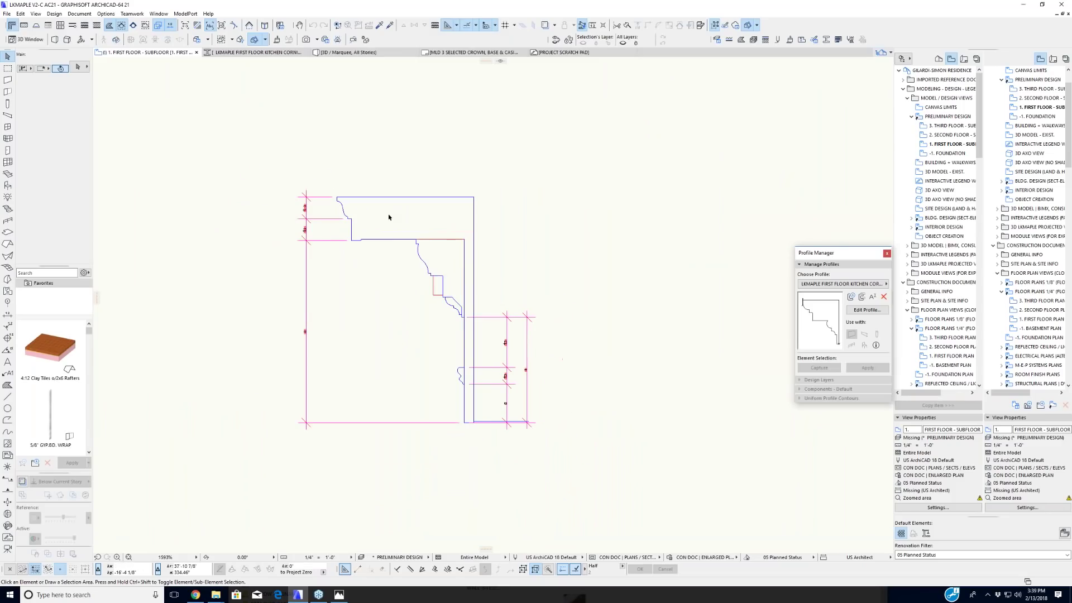
scroll(368, 360, "down", 1)
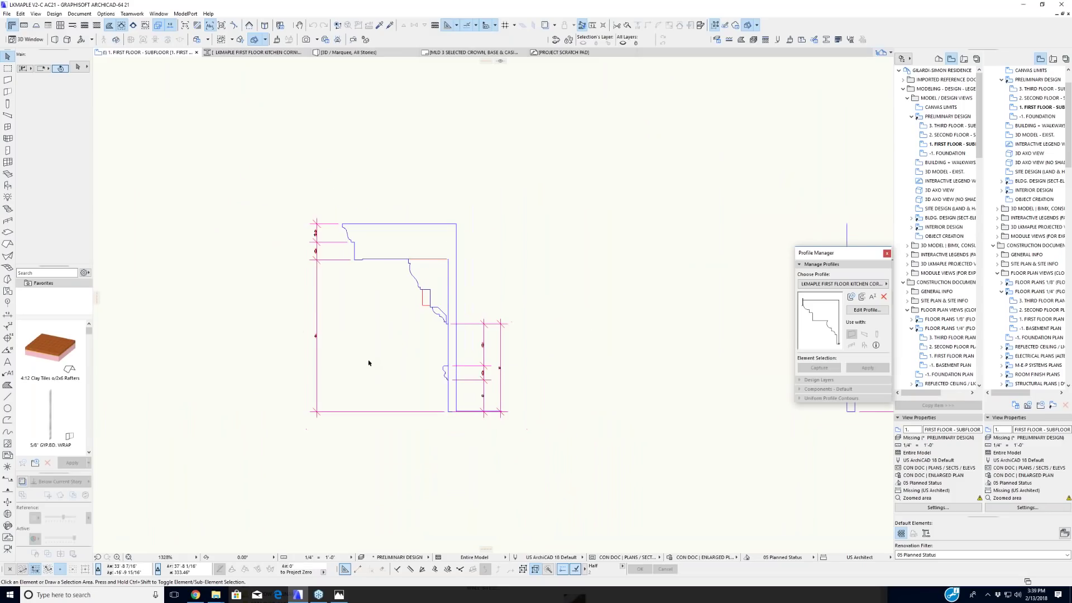
middle_click_drag(364, 364, 369, 324)
scroll(436, 318, "up", 1)
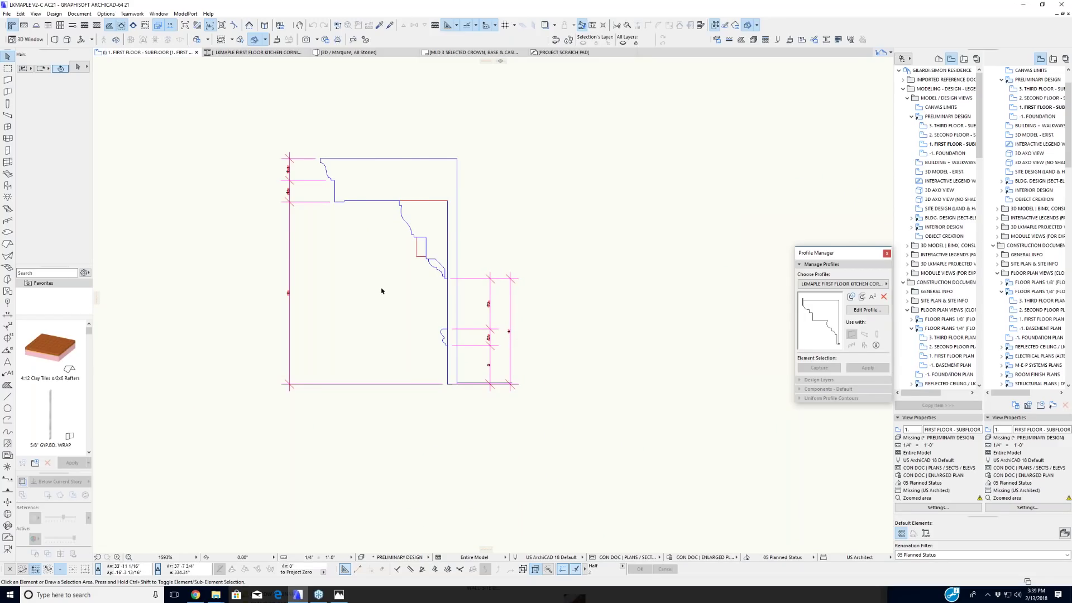
scroll(385, 302, "down", 1)
scroll(399, 162, "up", 1)
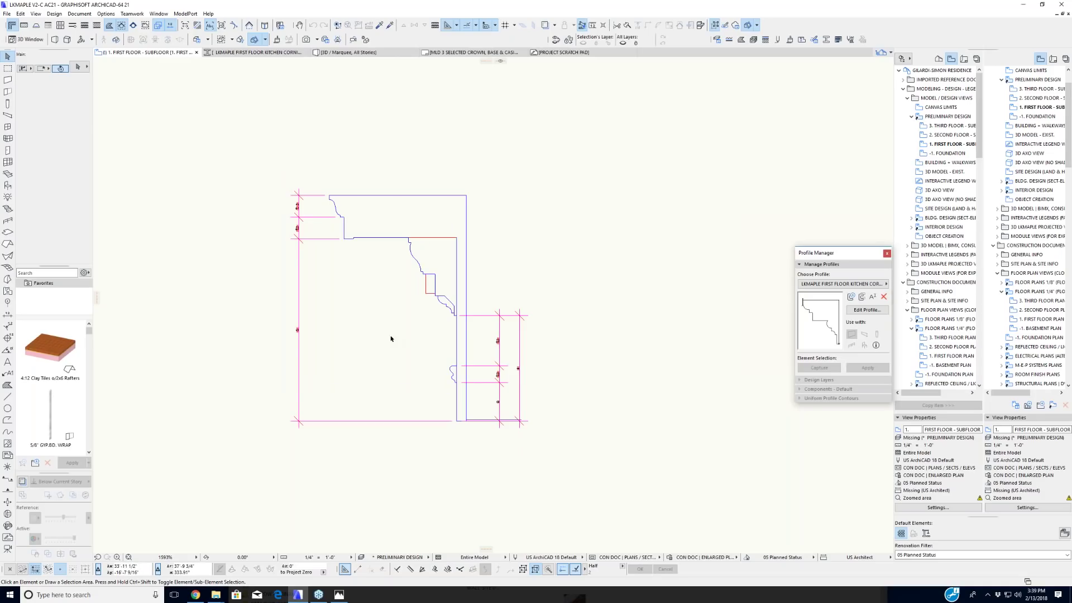
scroll(386, 340, "up", 3)
scroll(383, 343, "down", 7)
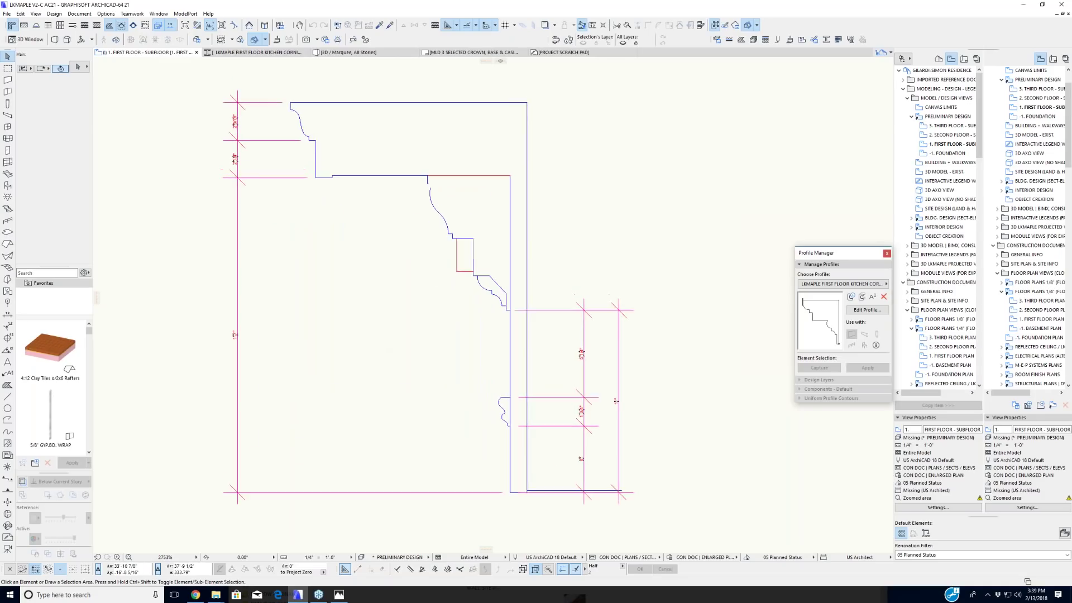
Step: Compare the existing porch column and railing drawings with the new ones in the adjoining box
scroll(380, 354, "down", 4)
middle_click_drag(392, 402, 406, 227)
middle_click_drag(283, 378, 390, 276)
middle_click_drag(150, 456, 453, 352)
middle_click_drag(336, 397, 384, 367)
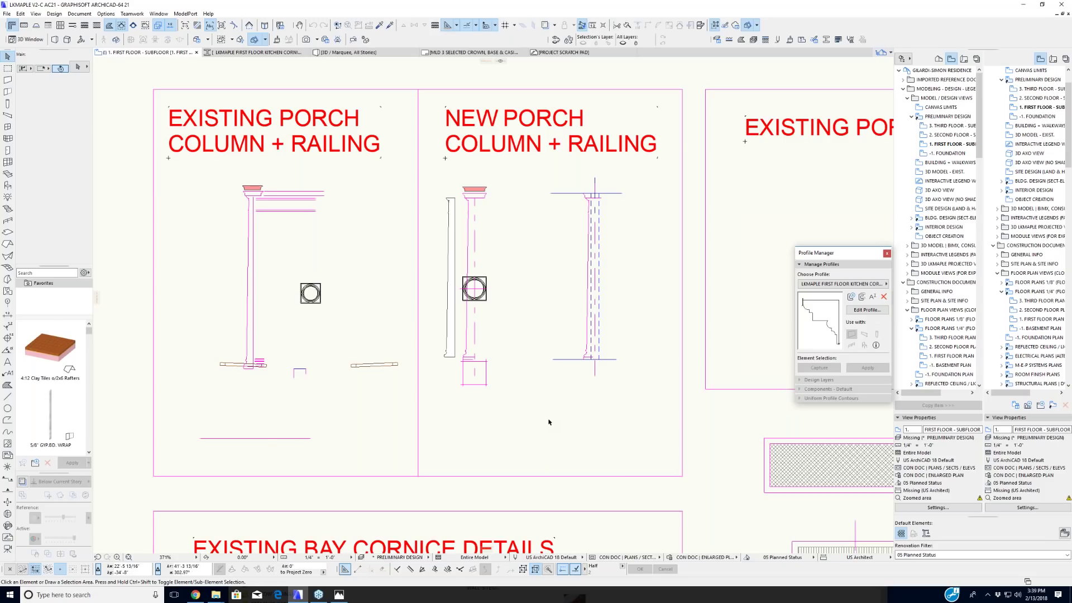
scroll(548, 422, "down", 1)
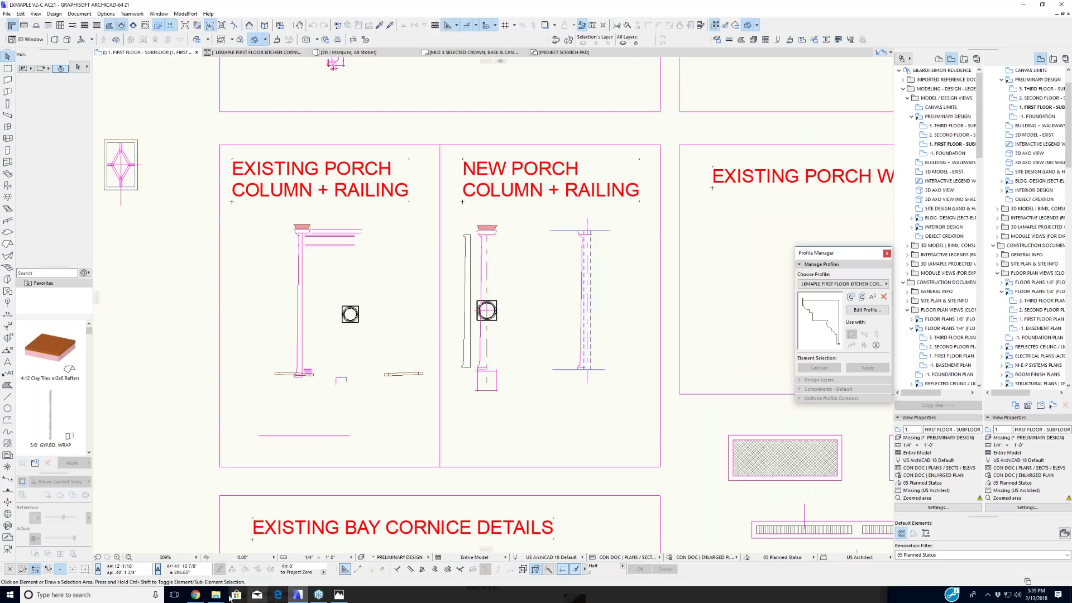
Step: Switch to the SAVED IMAGES FOR PRESENTATION folder and examine SLIDE (33).JPG, the 3D eave and cornice model, in a maximized window
mouse_move(216, 596)
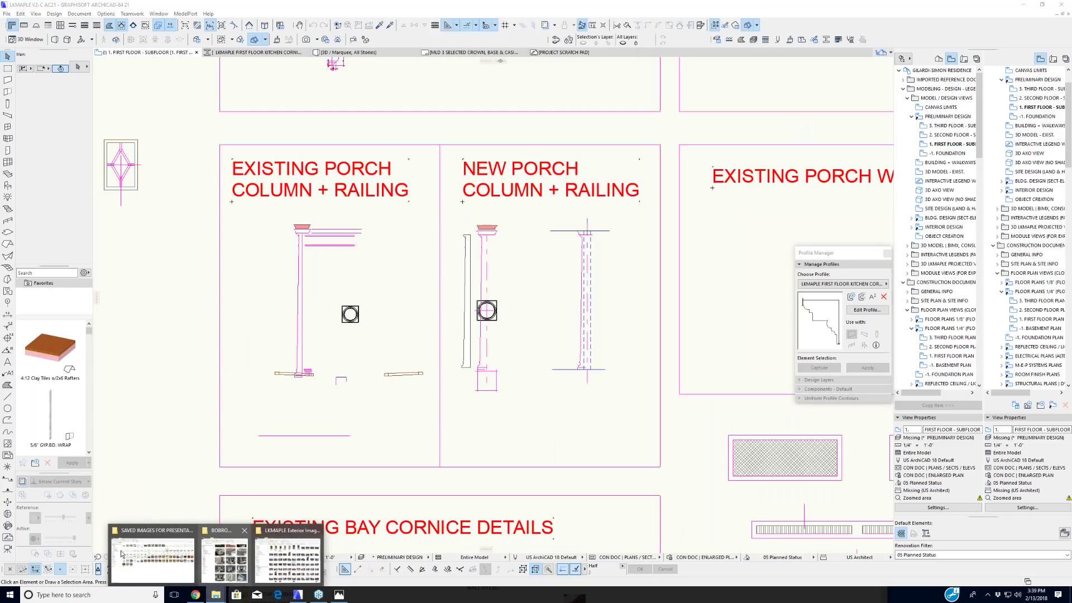
left_click(150, 557)
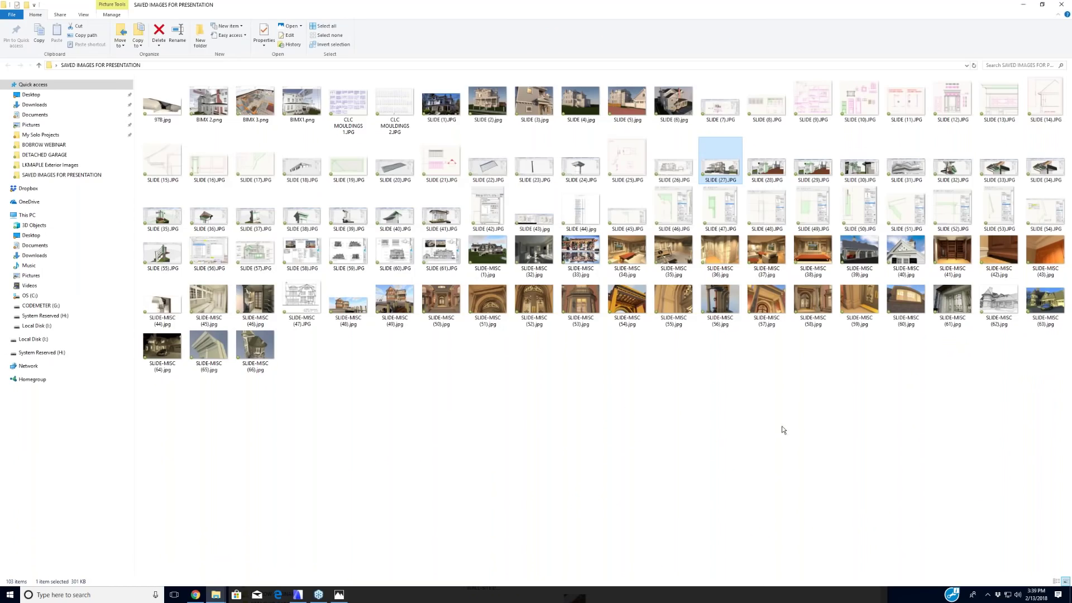
left_click(997, 170)
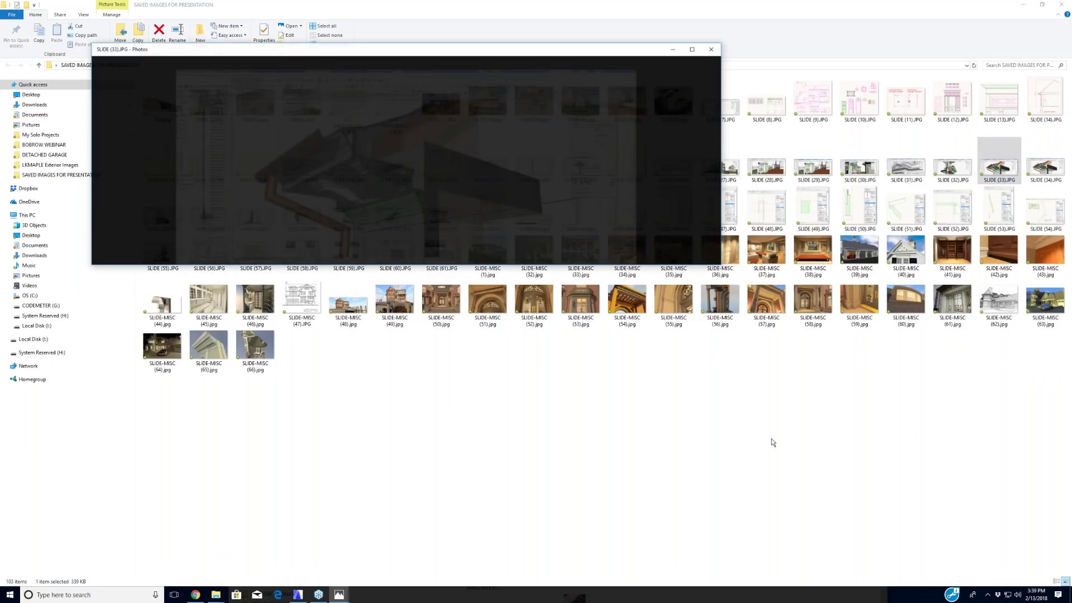
left_click(694, 49)
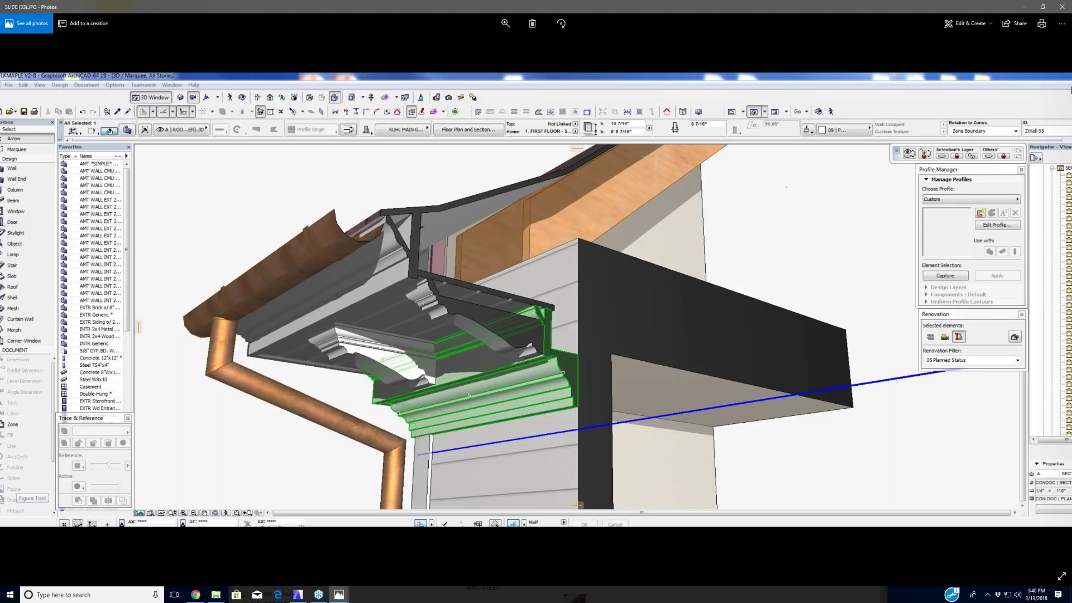
left_click(1062, 6)
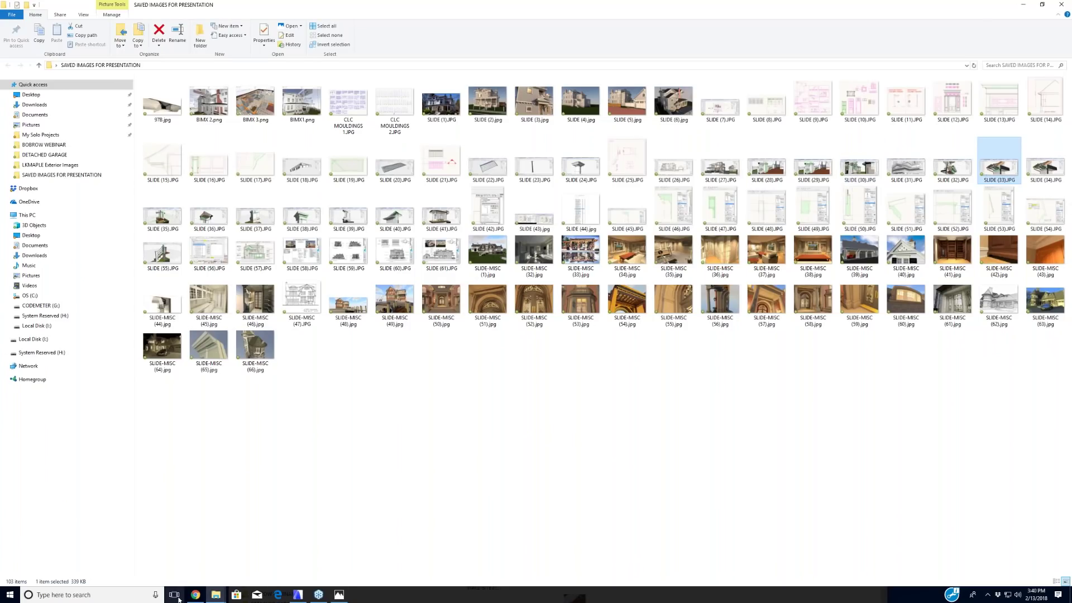
Step: Examine SLIDE (18).JPG, the 3D view of the scroll-shaped bracket, in a maximized Photos window
left_click(223, 596)
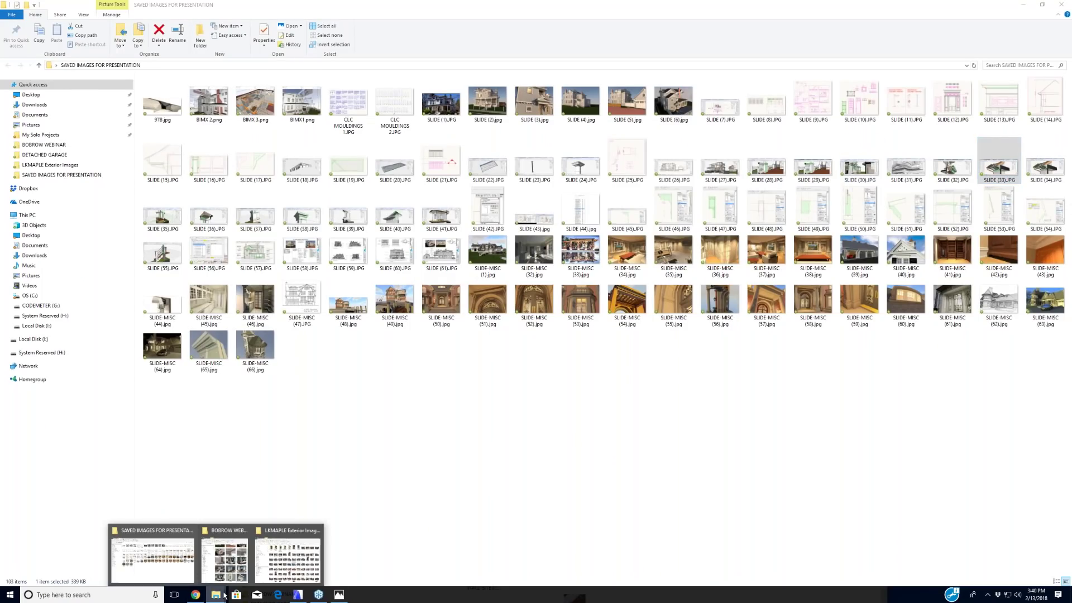
left_click(402, 430)
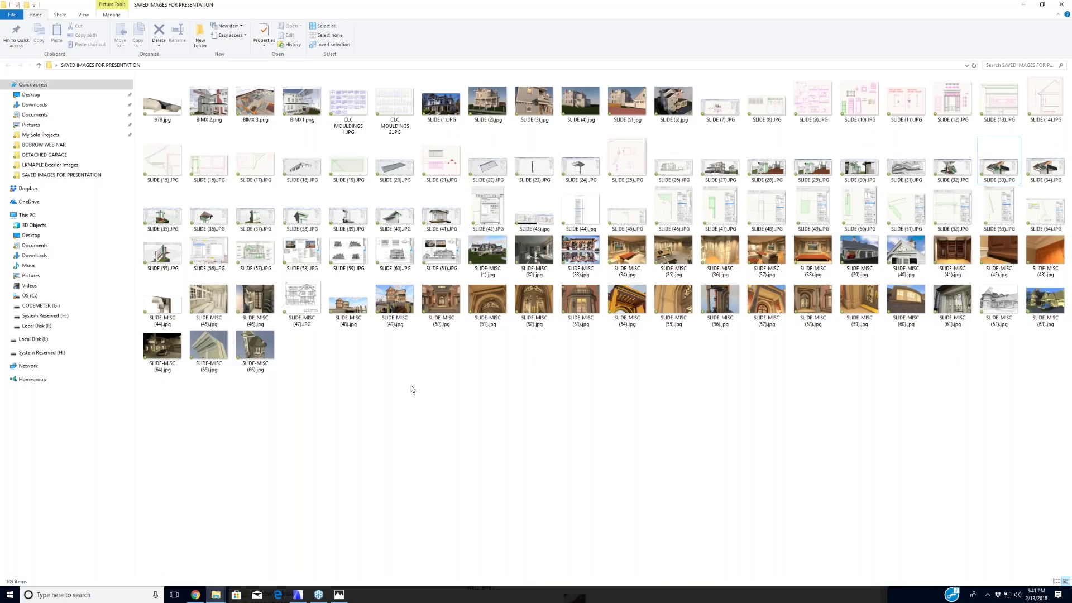
left_click(299, 166)
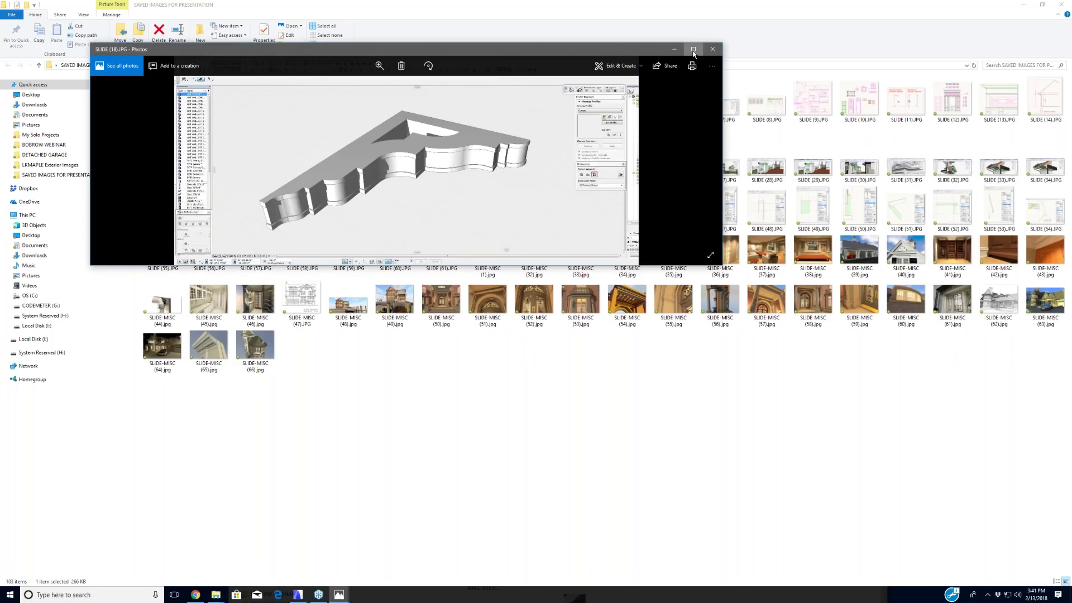
left_click(693, 50)
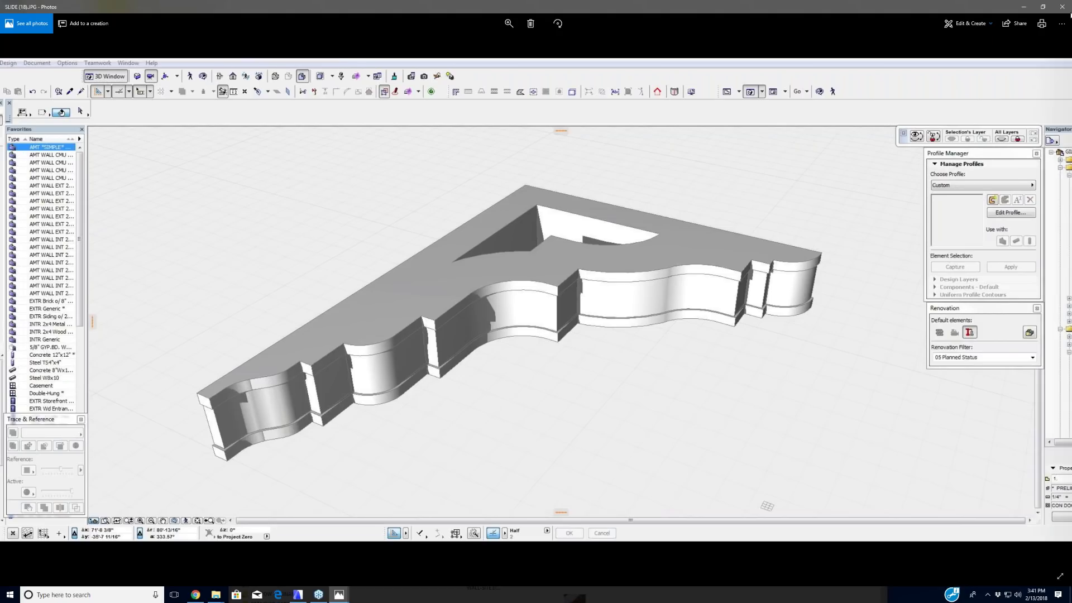
left_click(1062, 7)
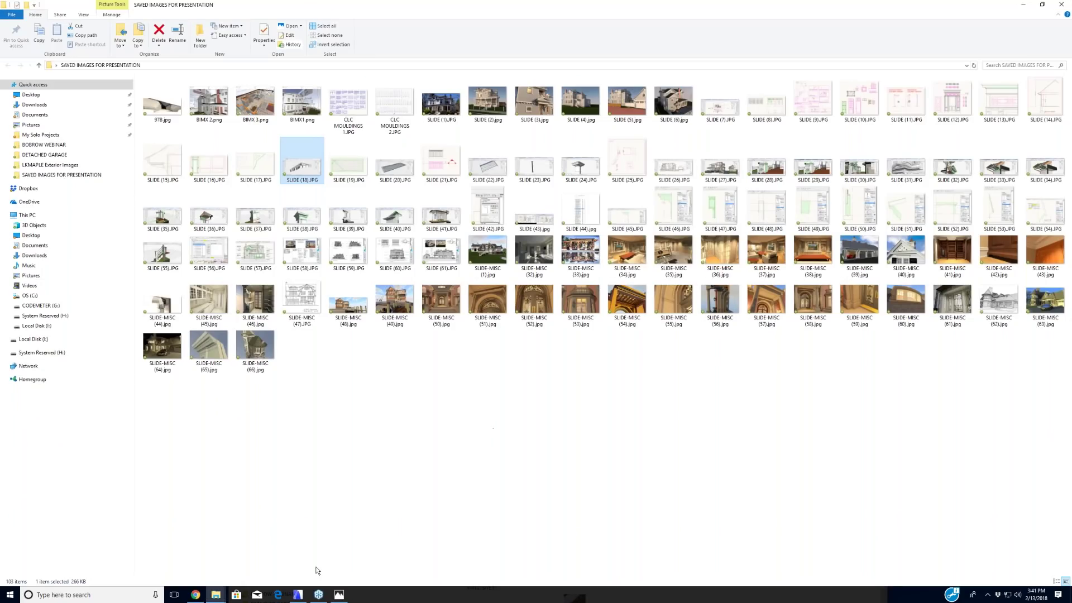
Step: Return to ARCHICAD and view the whole first floor plan together with the detail boxes below it
left_click(298, 595)
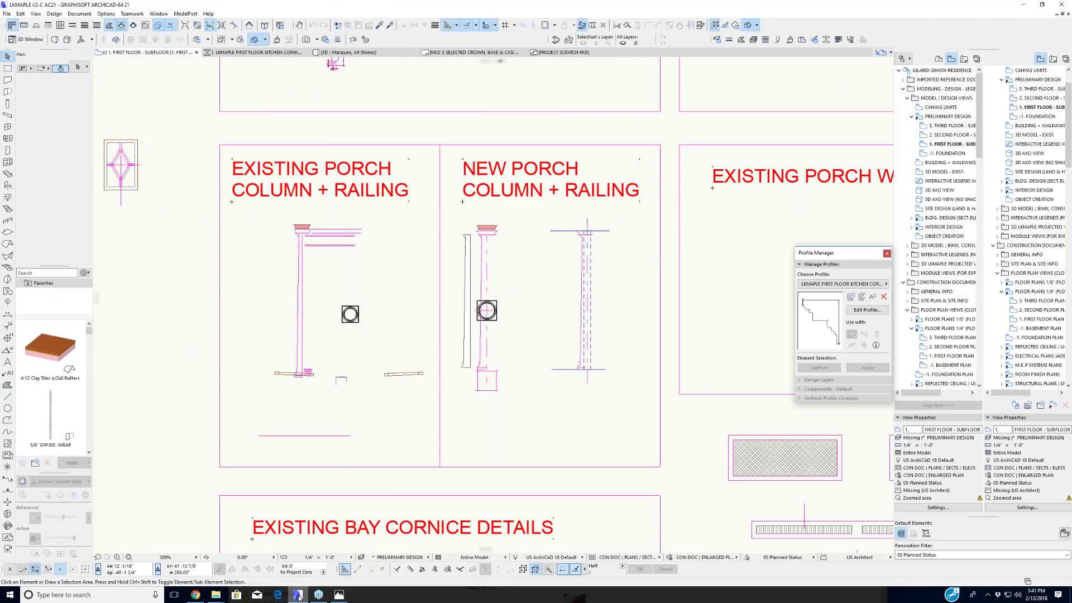
scroll(521, 320, "down", 8)
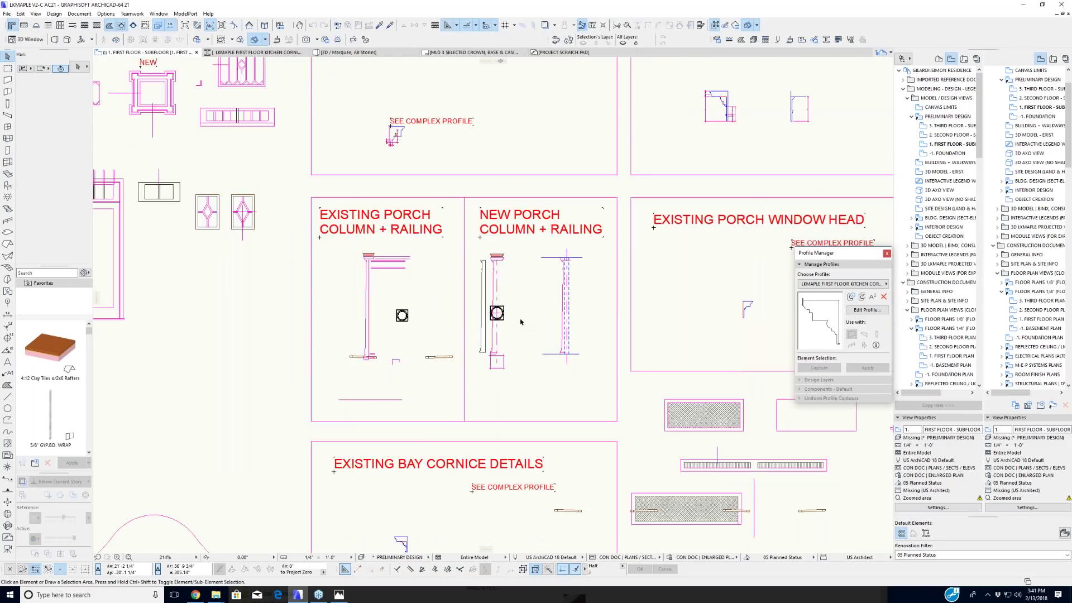
middle_click_drag(548, 328, 469, 409)
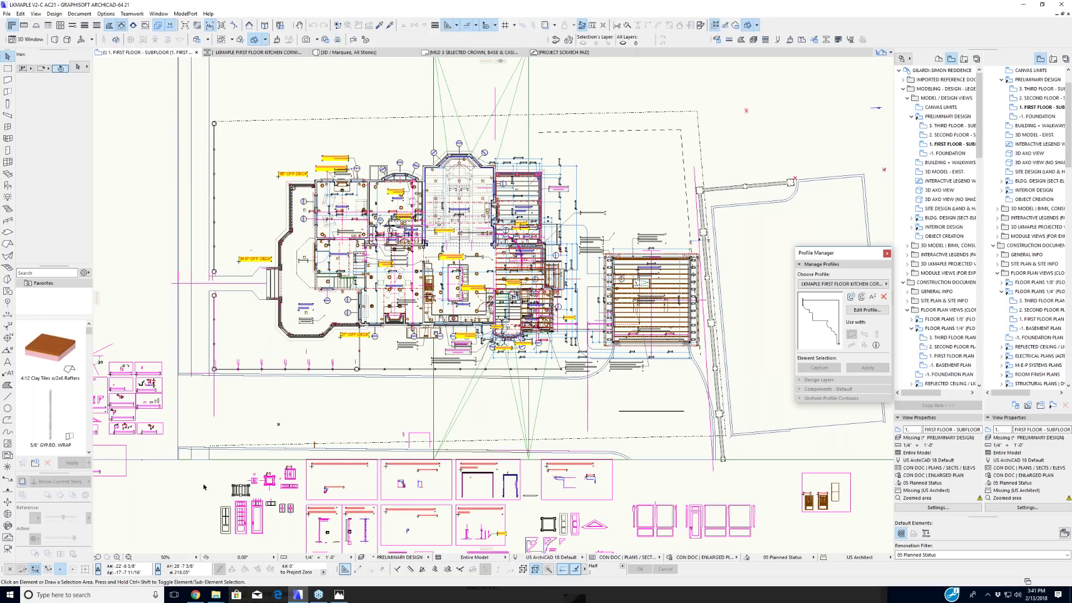
Step: Open the -1. BASEMENT PLAN view from the 1/4" floor plans and show the area marqueed around the new basement in 3D, fitted to the window
double_click(949, 366)
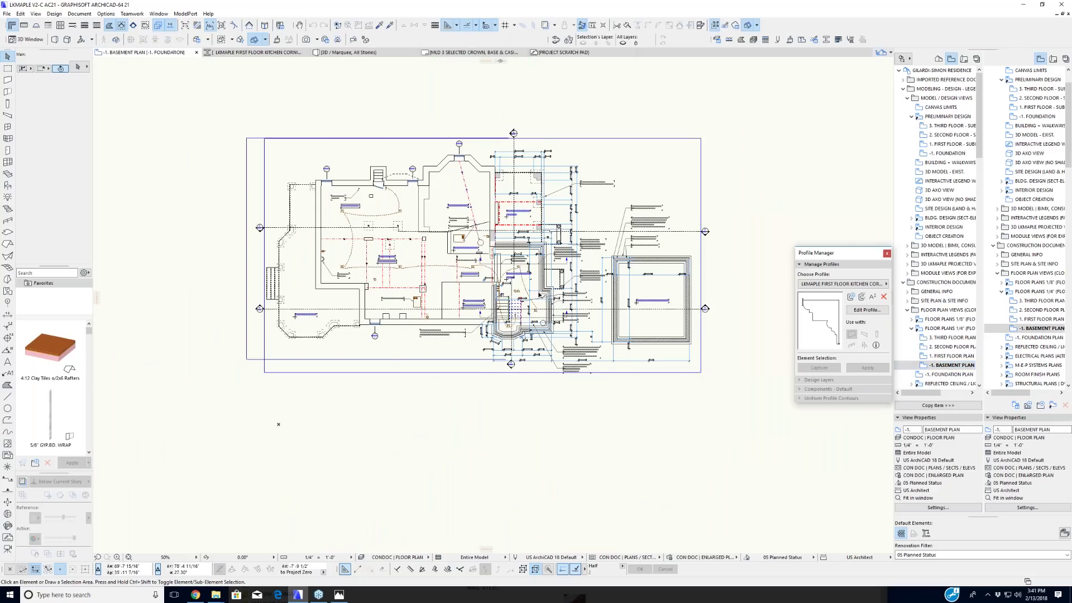
scroll(542, 287, "up", 5)
left_click(7, 68)
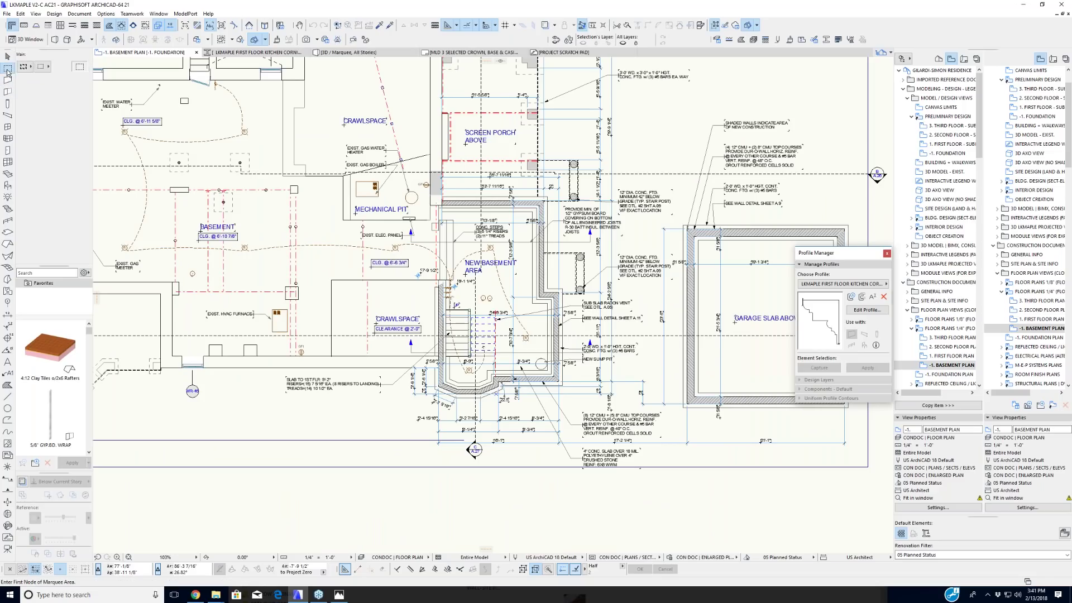
left_click(424, 144)
left_click(603, 437)
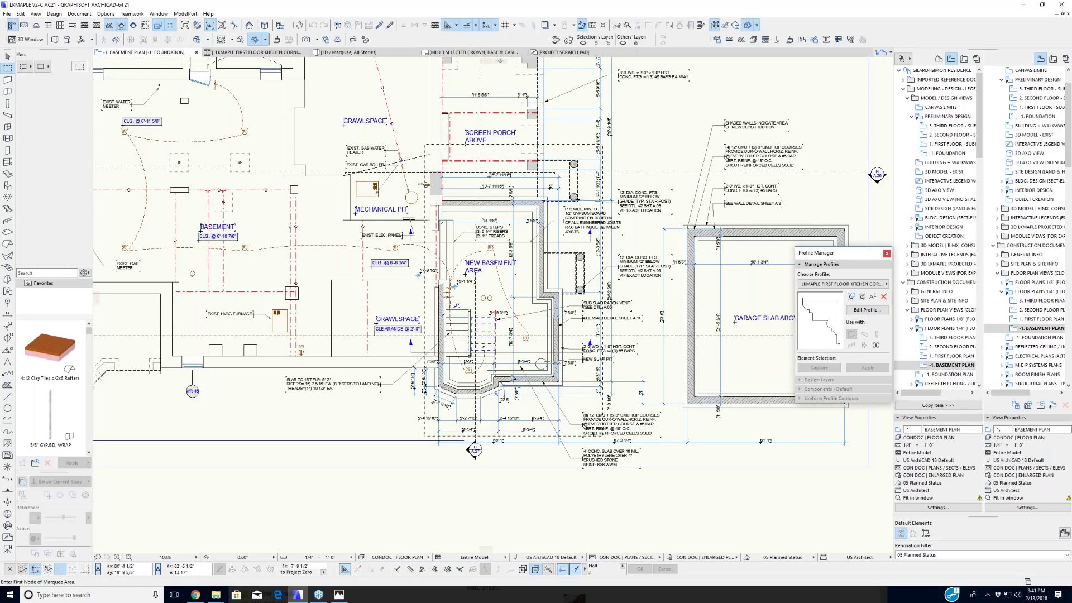
key("F5")
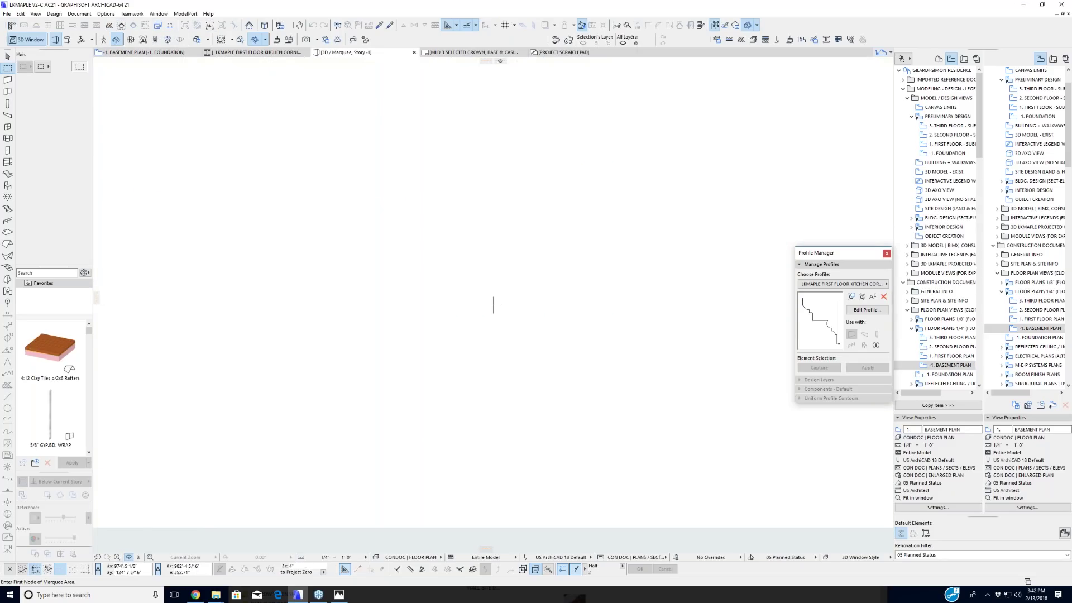
left_click(150, 557)
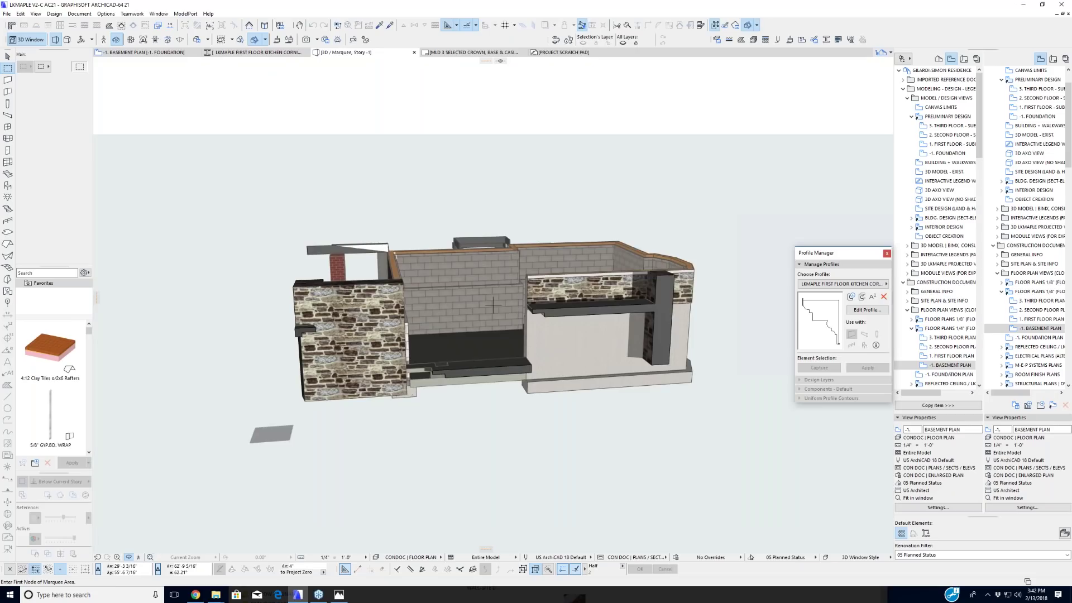
Step: Examine the new basement's 3D foundation model from several angles, including the stone walls, block walls, footings and slab edge
middle_click_drag(224, 467, 555, 288, "shift")
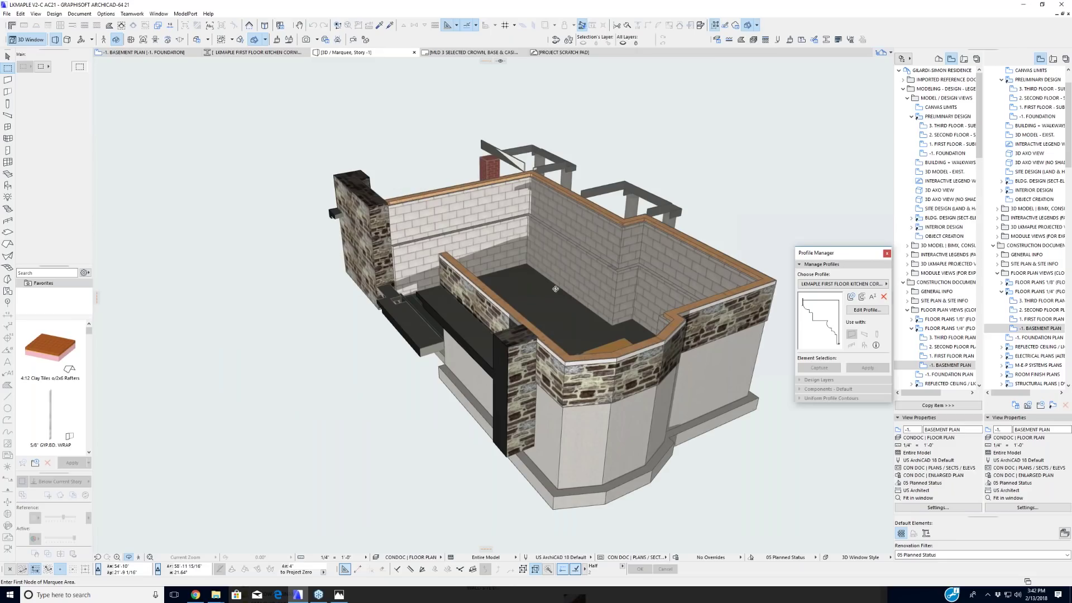
scroll(493, 304, "up", 3)
middle_click_drag(493, 304, 508, 109, "shift")
scroll(367, 302, "up", 5)
scroll(335, 288, "down", 3)
middle_click_drag(420, 376, 370, 336)
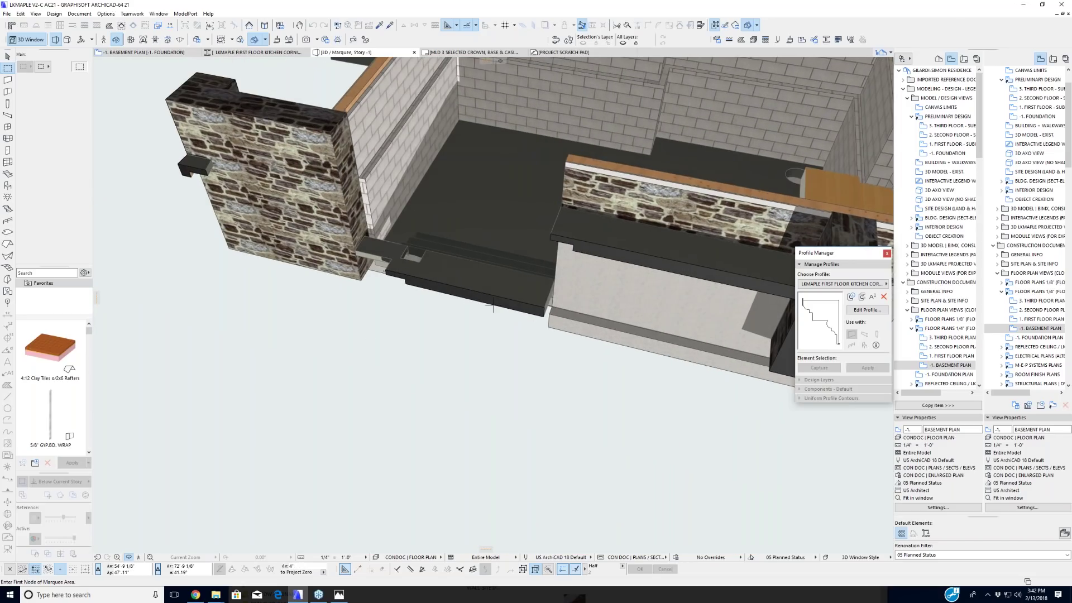
scroll(493, 306, "up", 2)
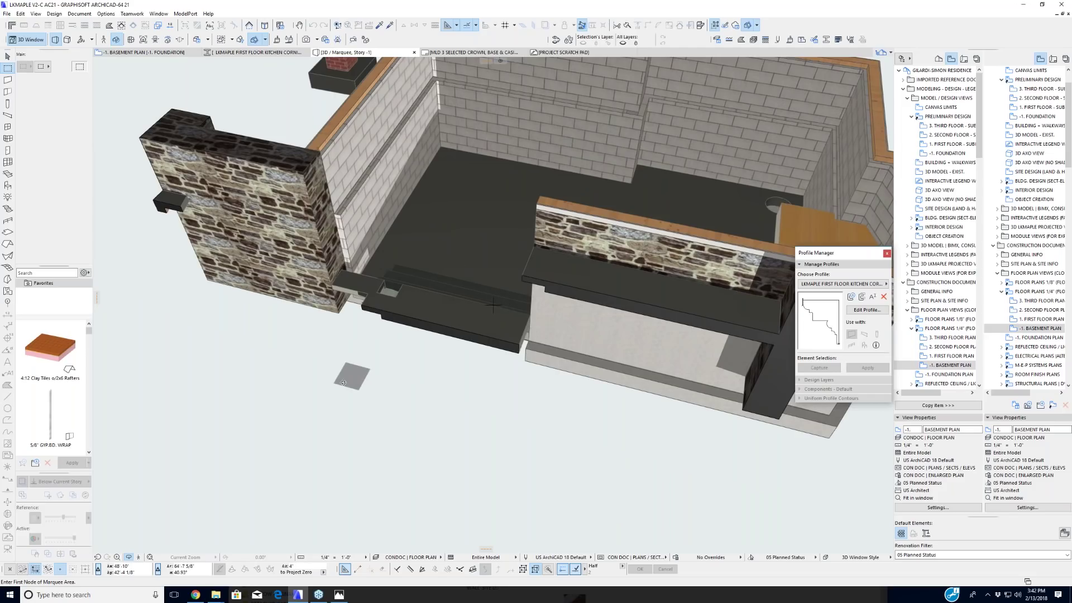
middle_click_drag(343, 382, 366, 375, "shift")
middle_click_drag(547, 357, 587, 343, "shift")
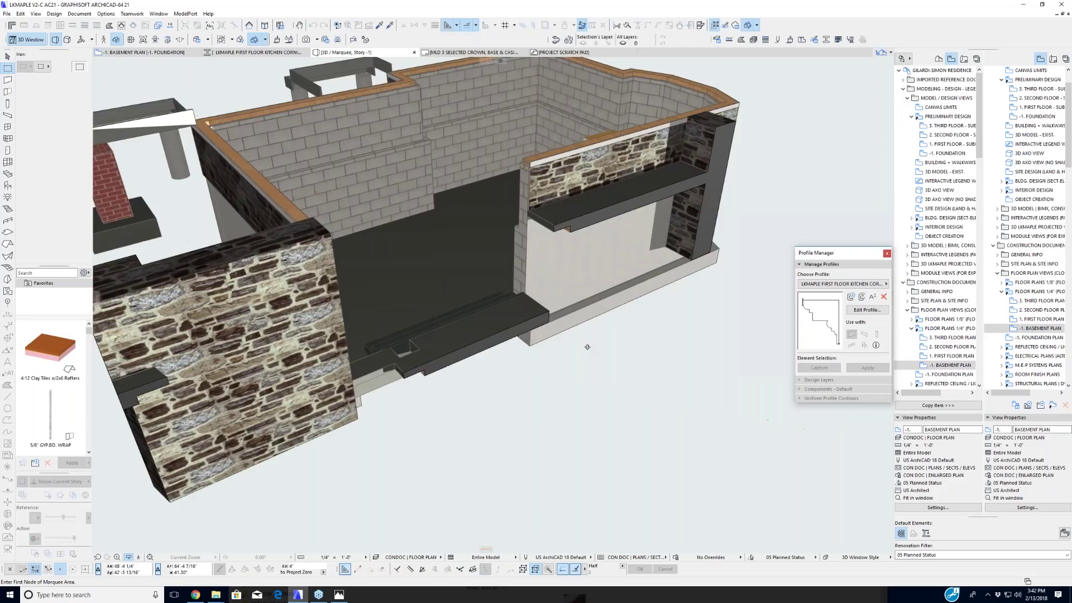
scroll(560, 383, "up", 2)
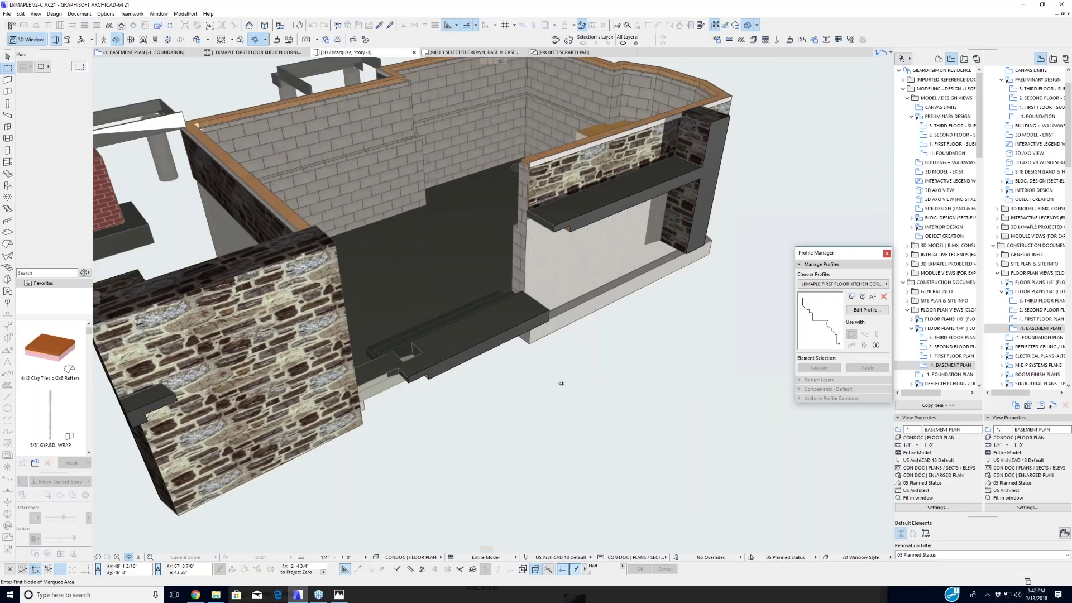
middle_click_drag(561, 384, 493, 304, "shift")
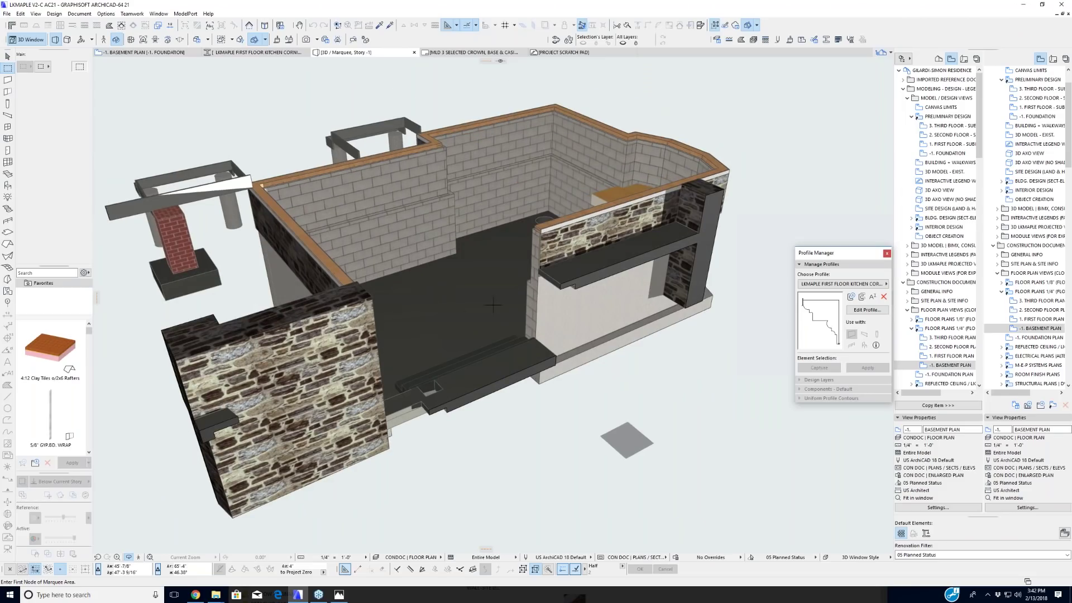
Step: Isolate the foundation walls at the bay end in 3D and inspect the cut end of the wall and footing
left_click(6, 13)
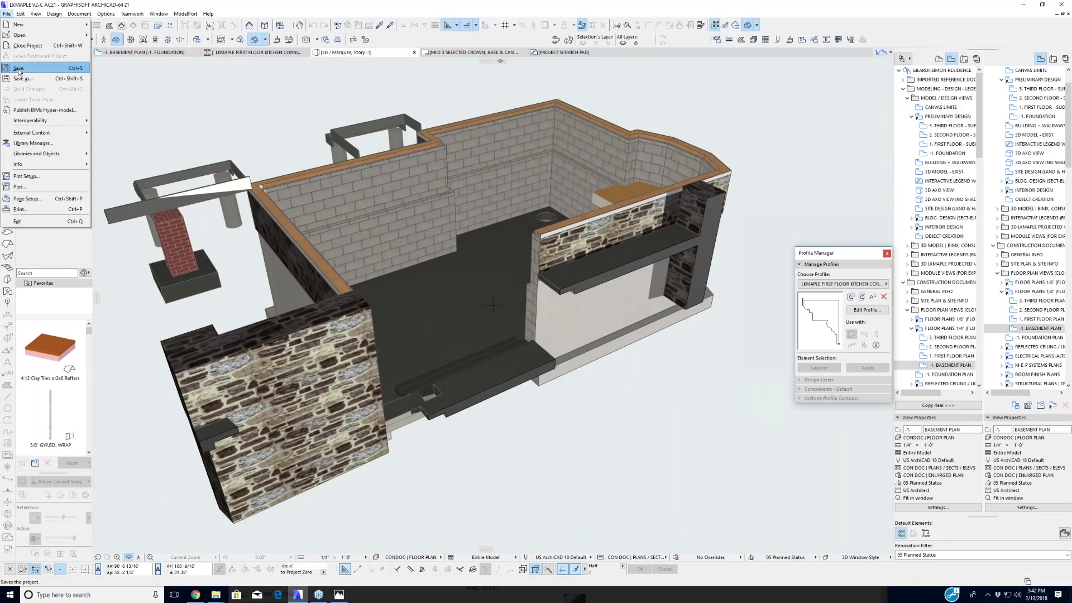
left_click(242, 114)
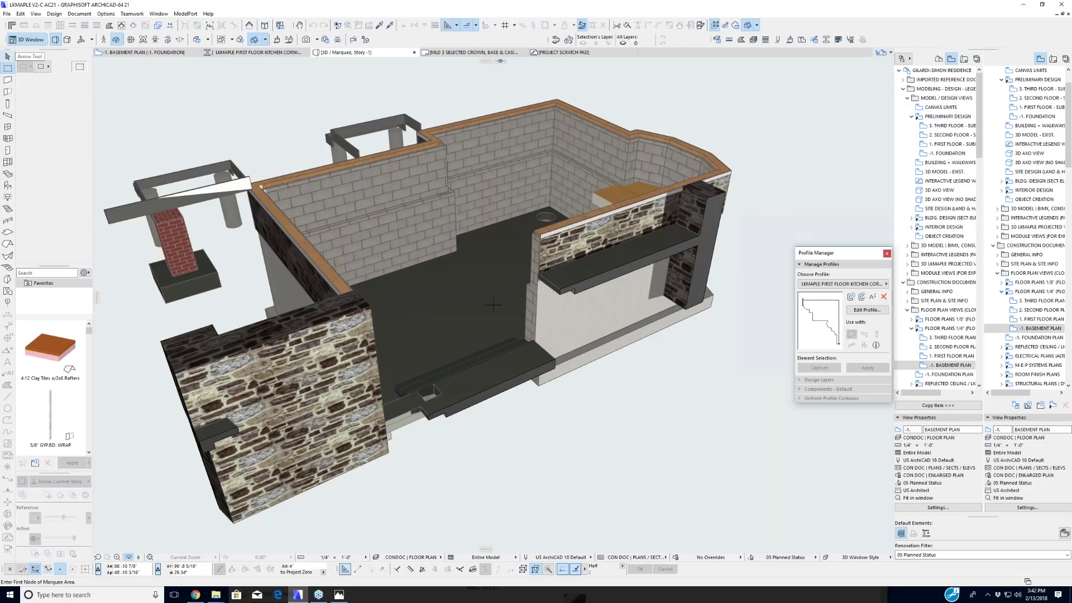
left_click_drag(772, 192, 636, 102)
key("ctrl+a")
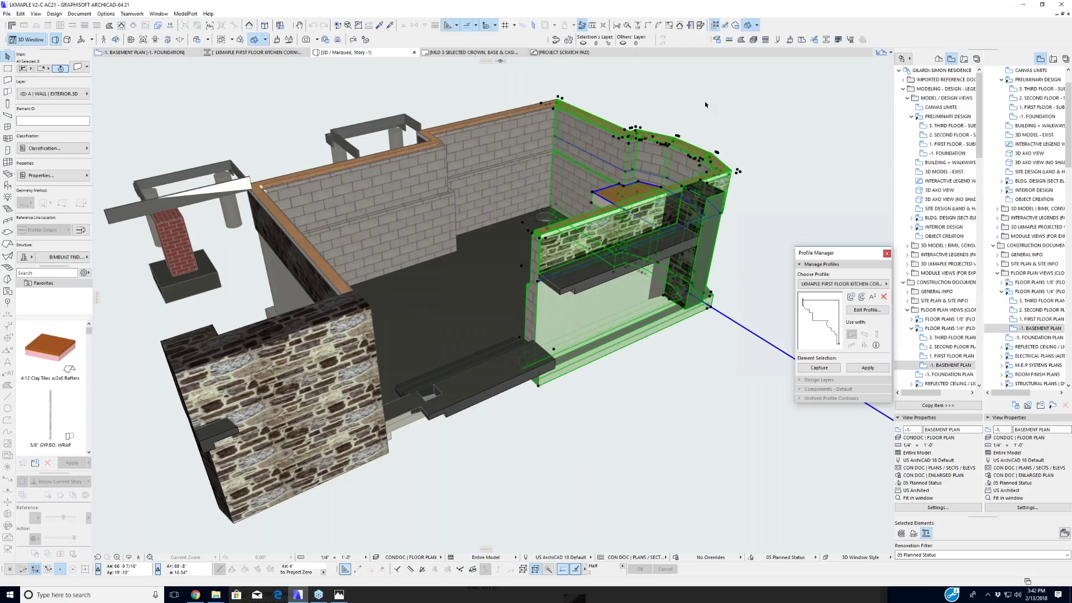
key("F5")
middle_click_drag(493, 446, 577, 376, "shift")
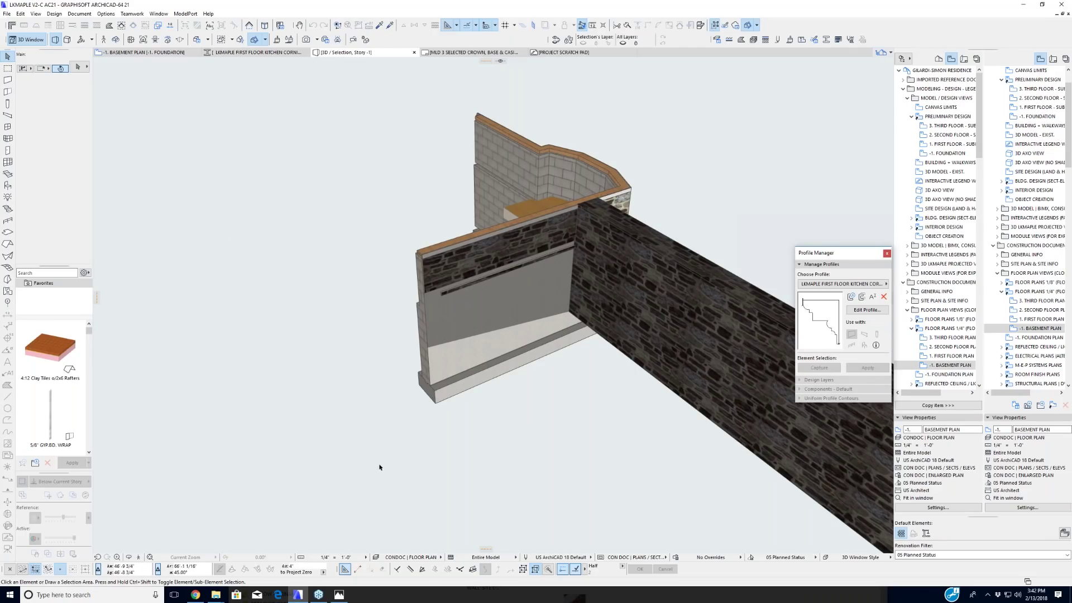
left_click(285, 487)
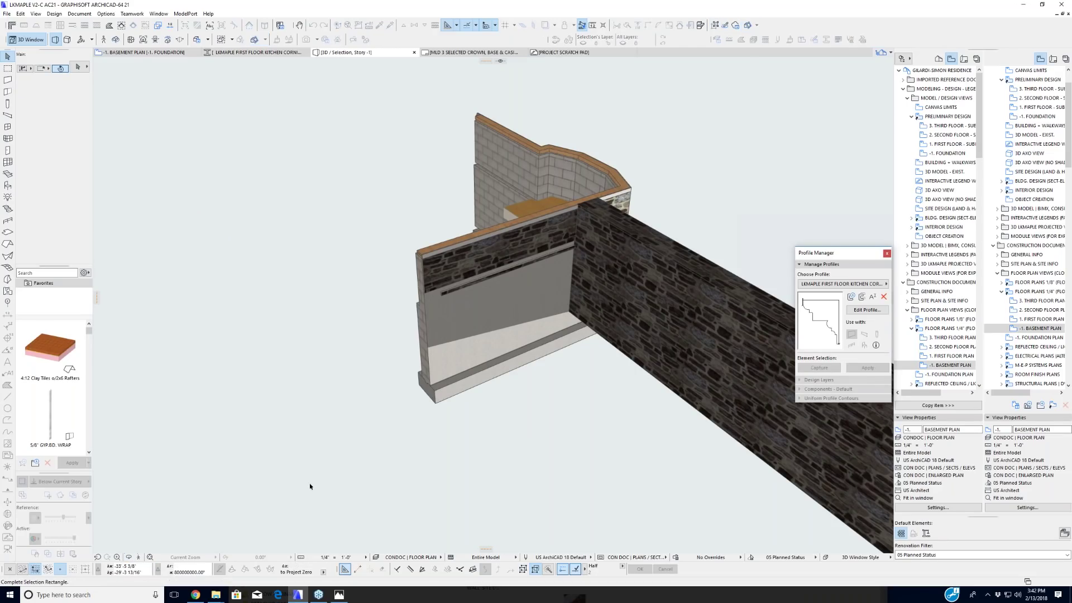
left_click(357, 514)
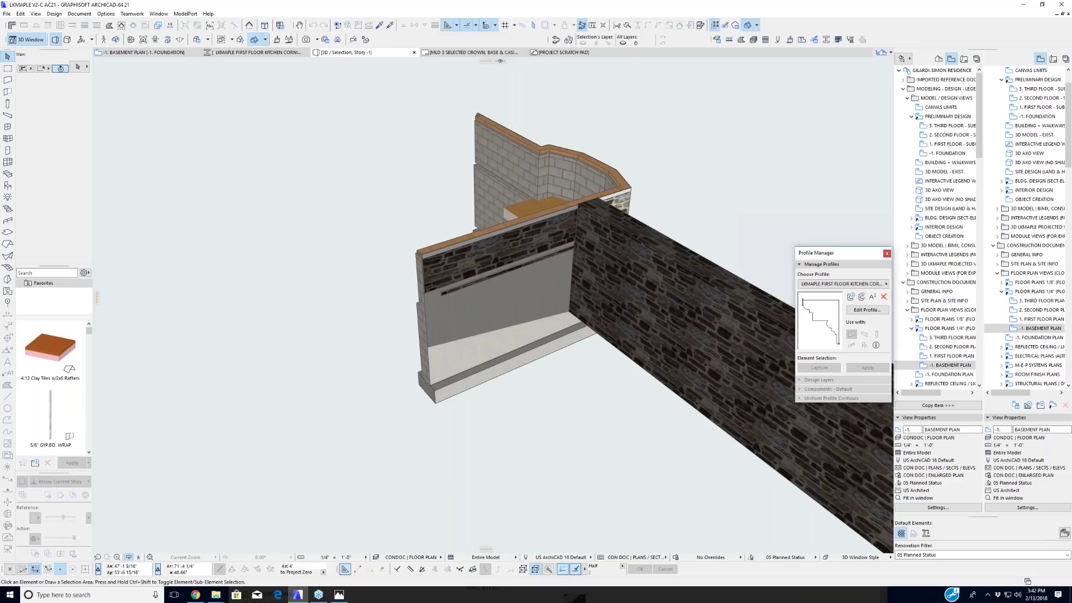
middle_click_drag(369, 491, 474, 411, "shift")
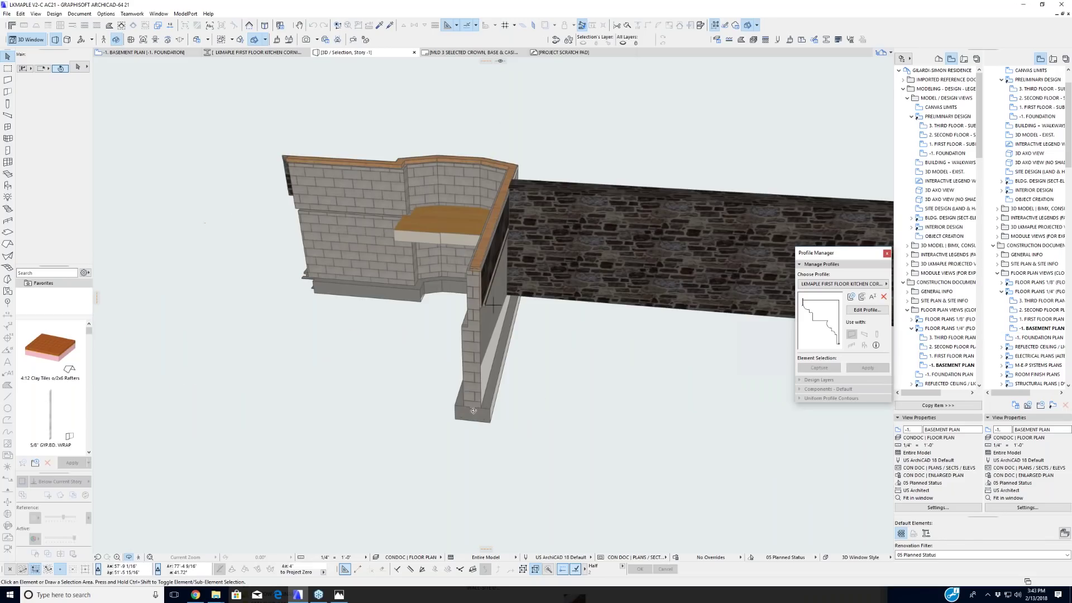
Step: Remove the marquee from the basement plan and open the 1. FIRST FLOOR PLAN view from the 1/4" floor plans
key("F2")
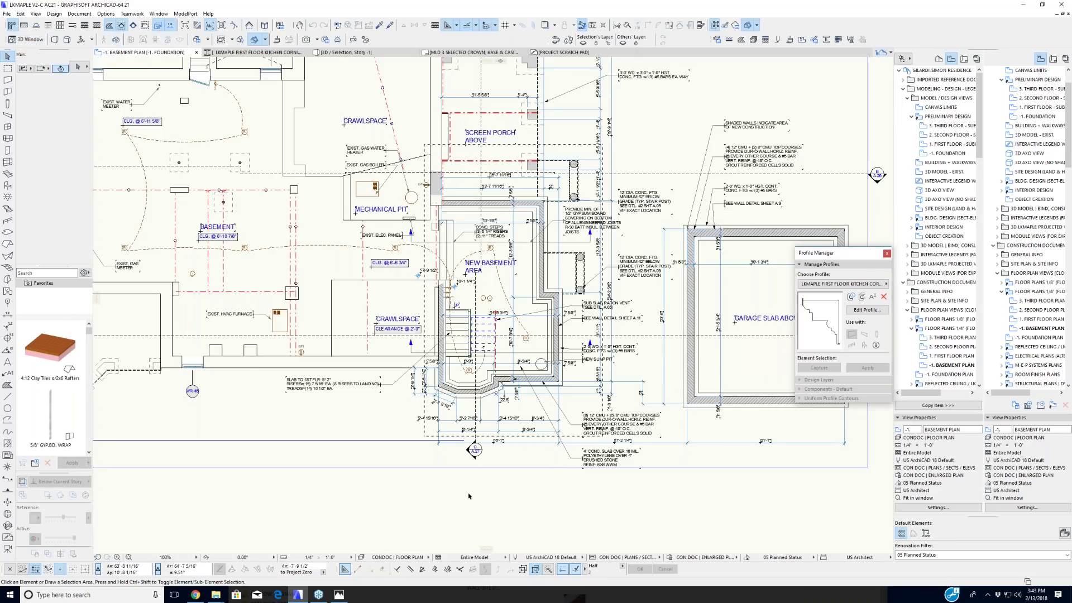
right_click(465, 498)
left_click(508, 328)
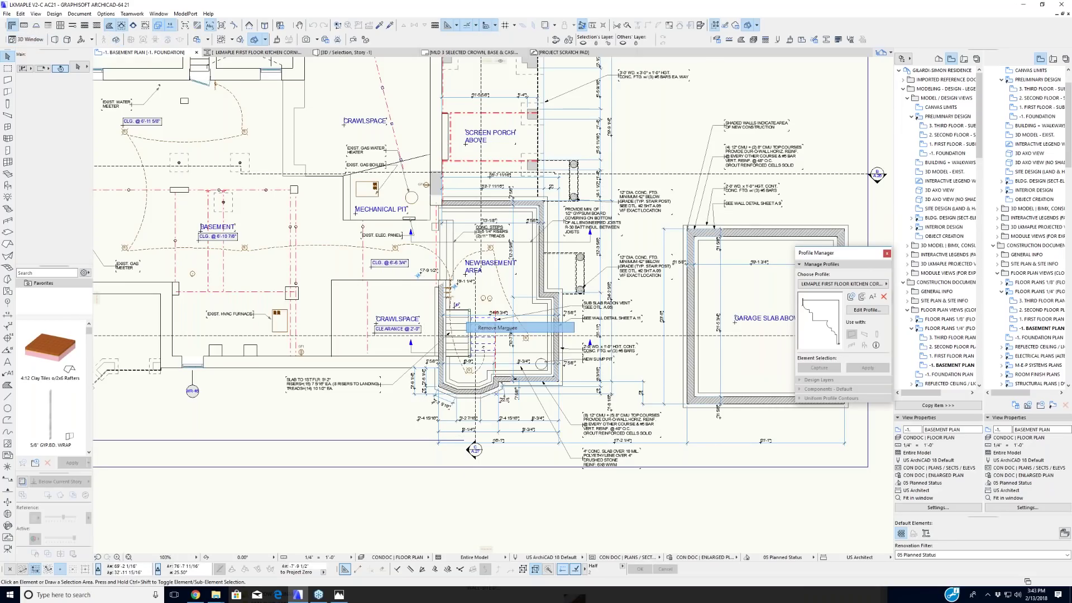
scroll(490, 333, "down", 2)
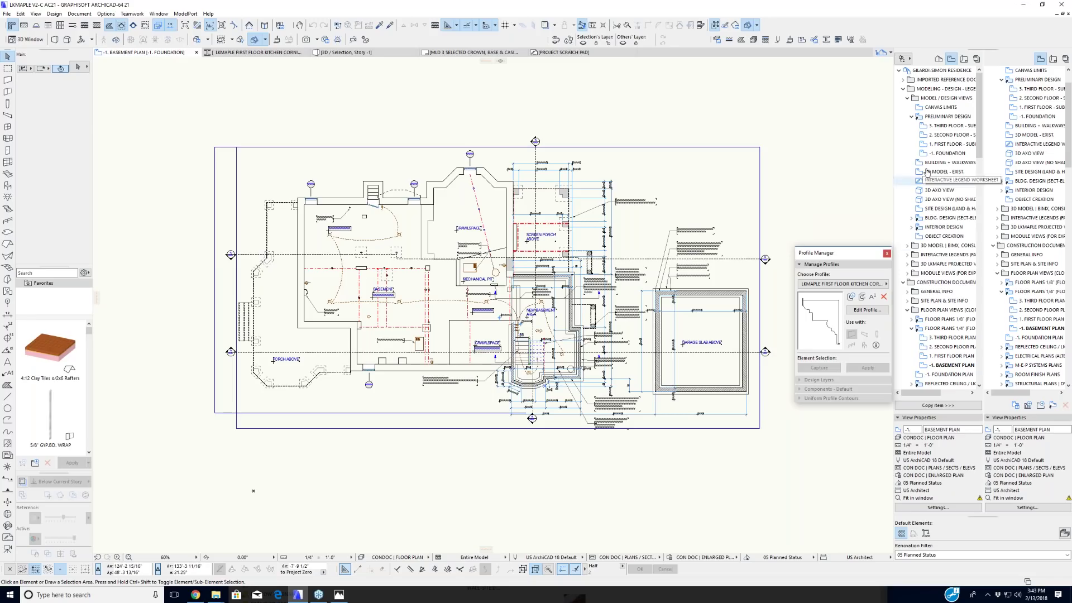
double_click(943, 358)
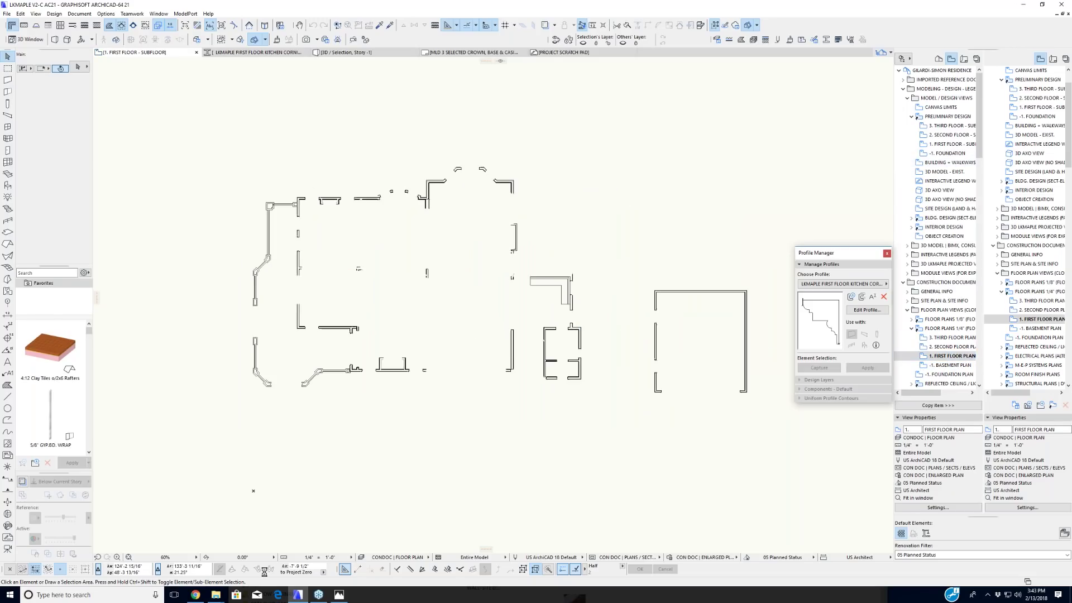
Step: Switch to the SAVED IMAGES FOR PRESENTATION folder and examine SLIDE (55).JPG, the 3D porch stair and railing, in a maximized window
left_click(216, 596)
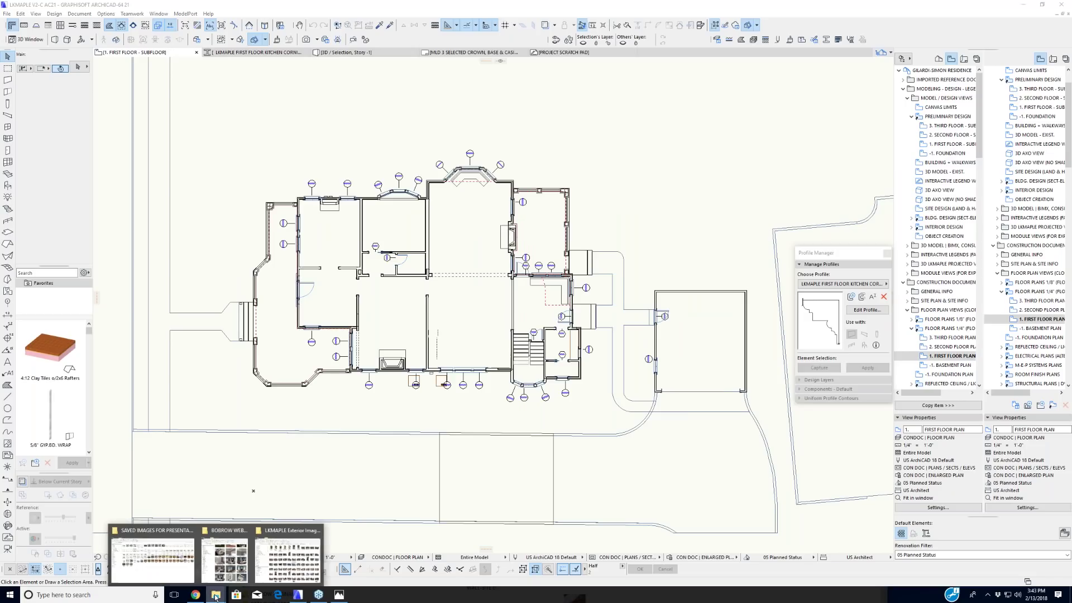
left_click(147, 561)
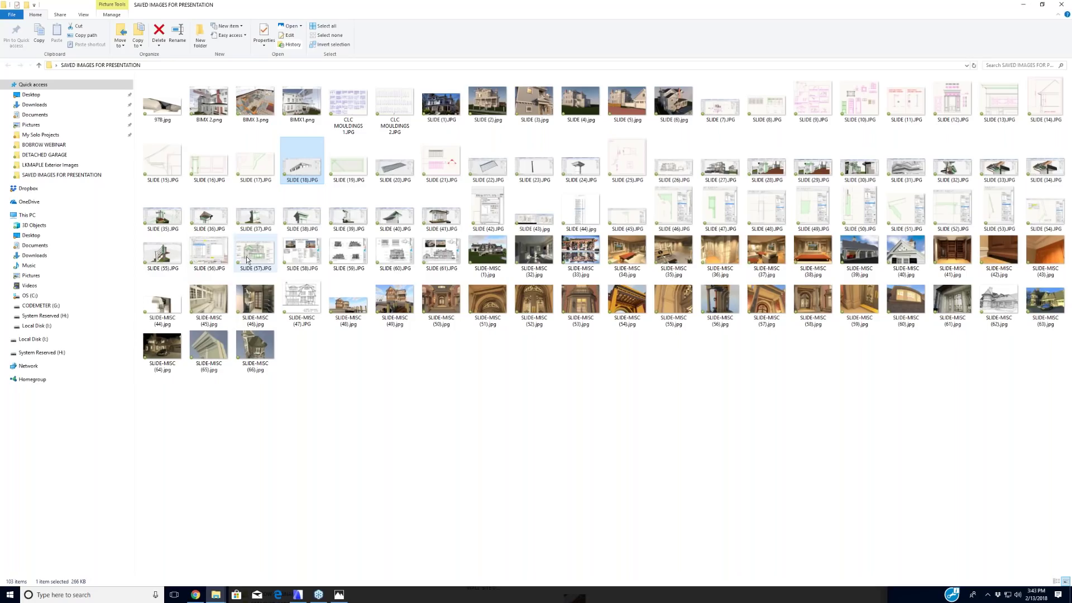
left_click(180, 261)
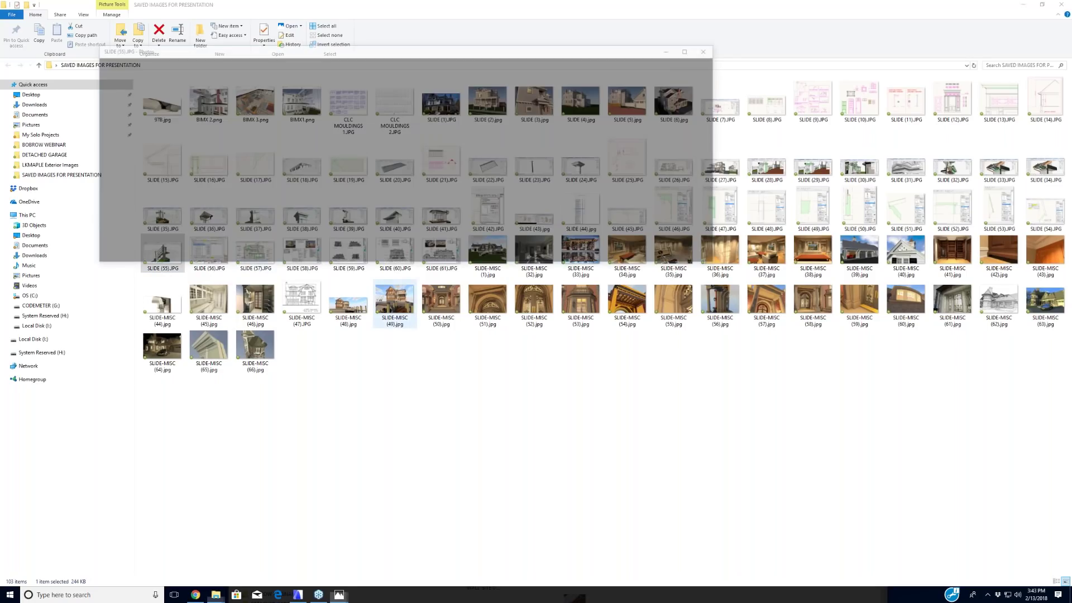
left_click(693, 50)
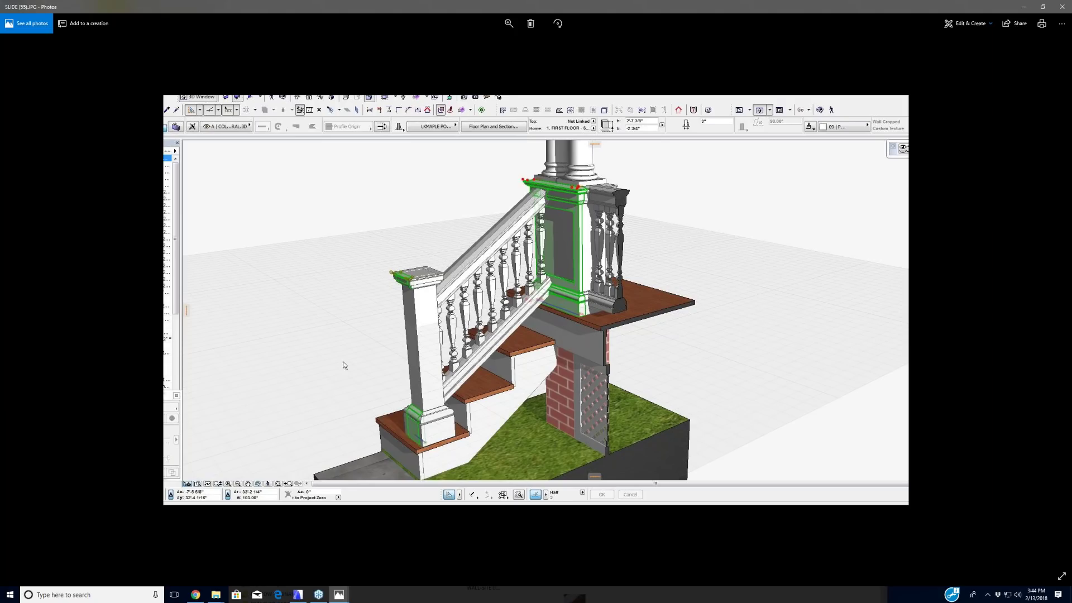
Step: Return to ARCHICAD, open the preliminary design's 1. FIRST FLOOR - SUBFLOOR view and examine the annotated rooms and kitchen area
left_click(298, 594)
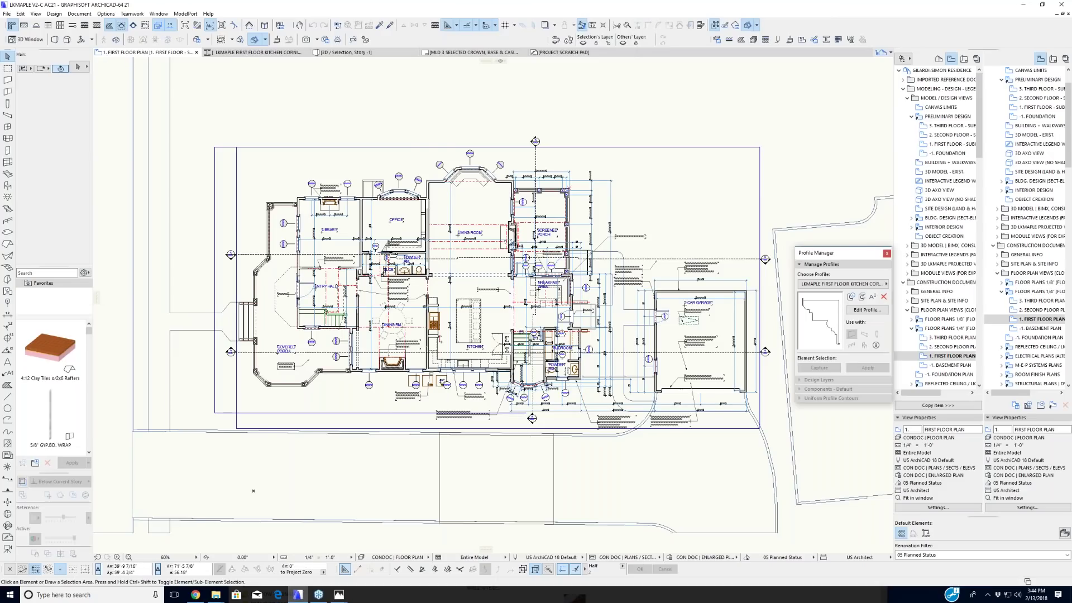
double_click(947, 144)
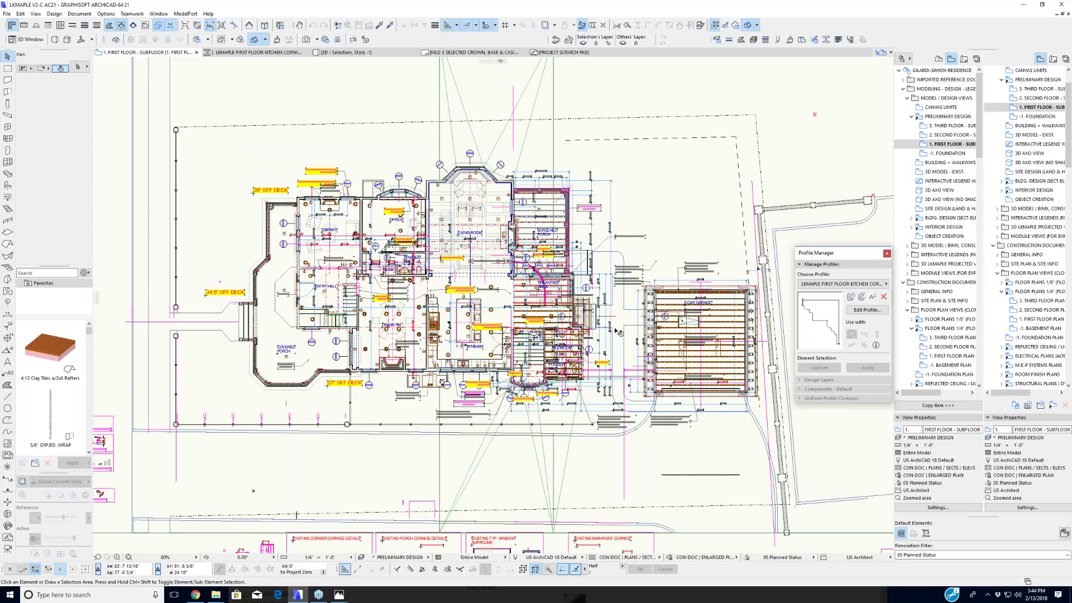
scroll(611, 327, "down", 2)
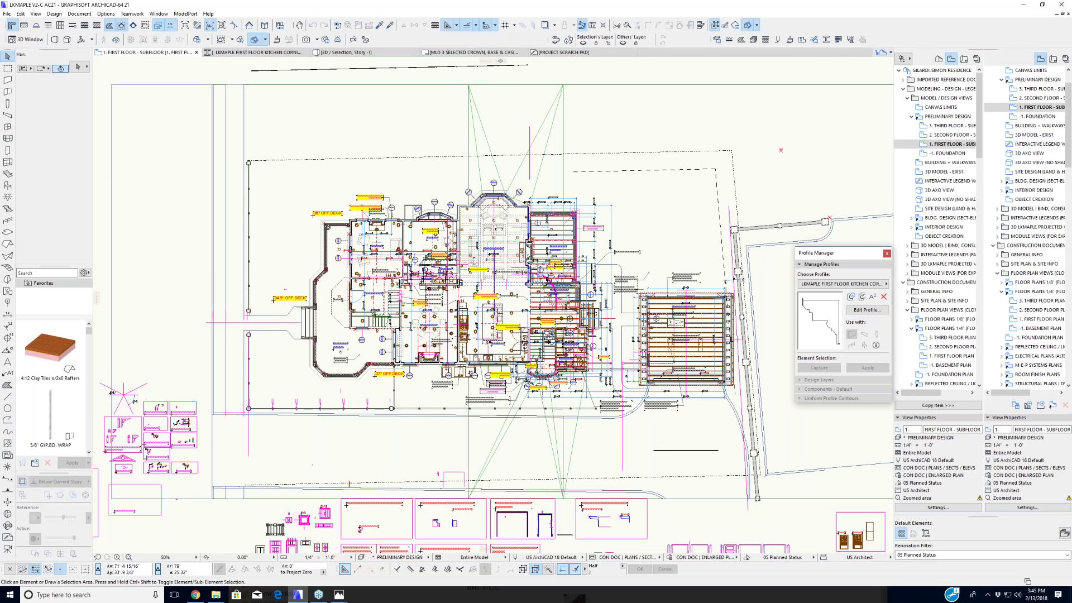
scroll(548, 336, "up", 4)
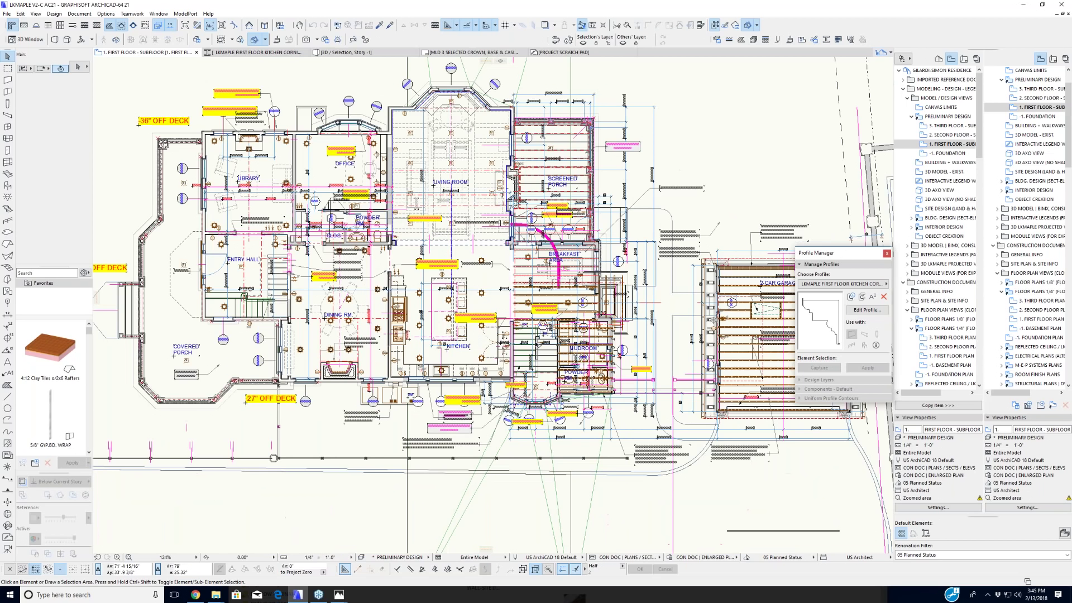
scroll(542, 338, "up", 2)
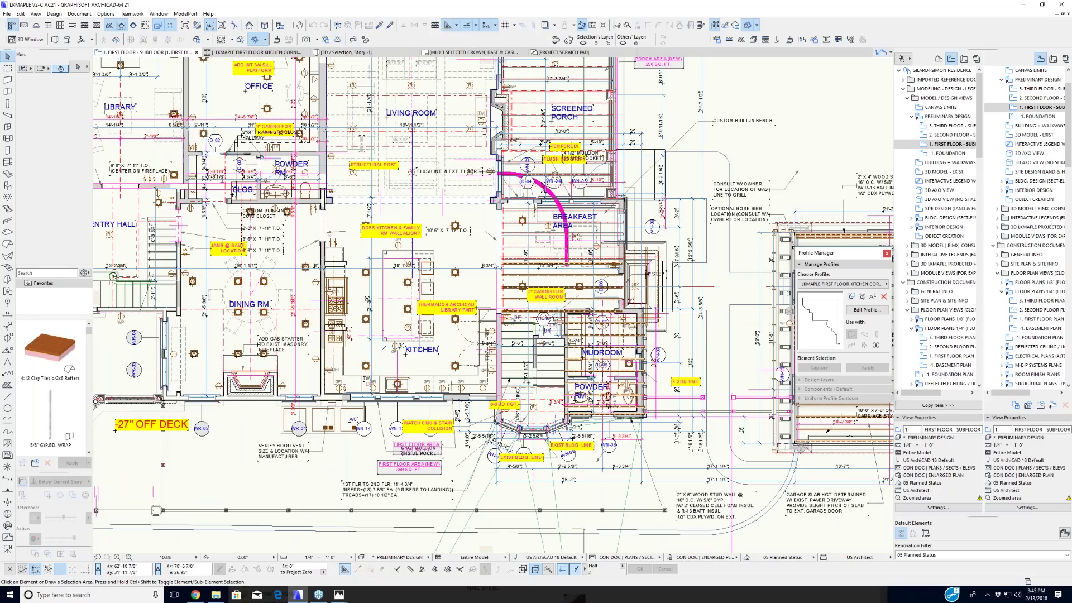
scroll(524, 358, "down", 1)
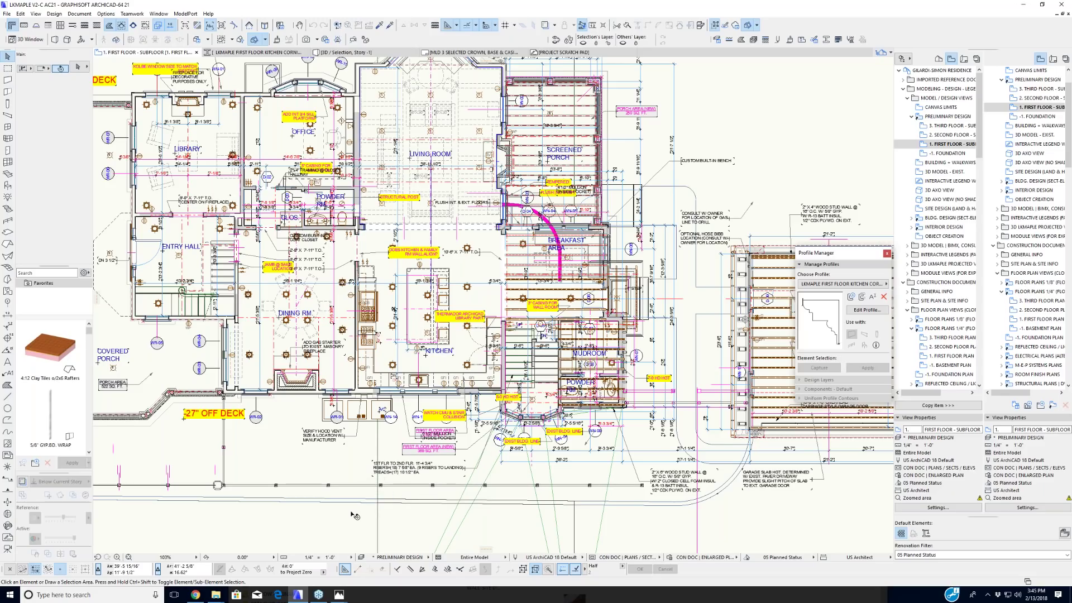
scroll(353, 515, "down", 2)
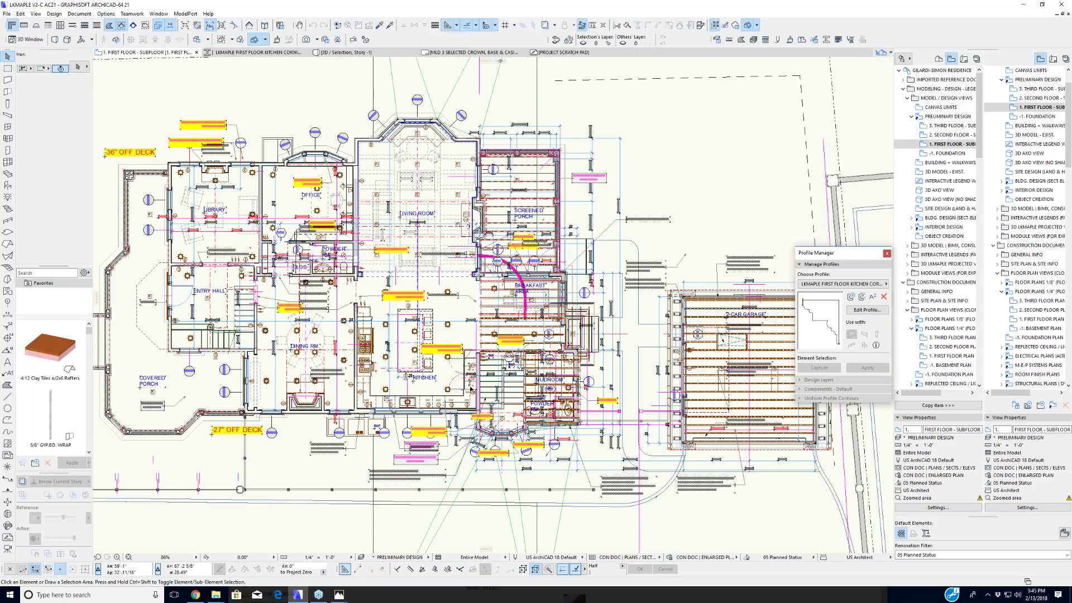
scroll(470, 387, "down", 1)
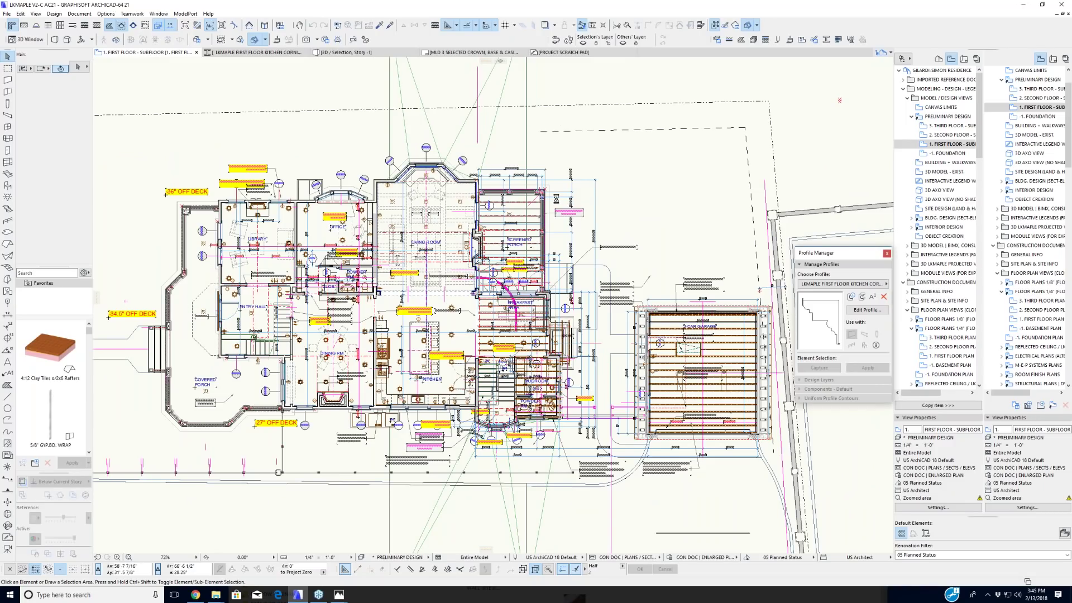
Step: Marquee the area from the living room bay to the screened porch across all stories and inspect it in 3D
left_click(8, 68)
left_click(23, 68)
left_click(36, 66)
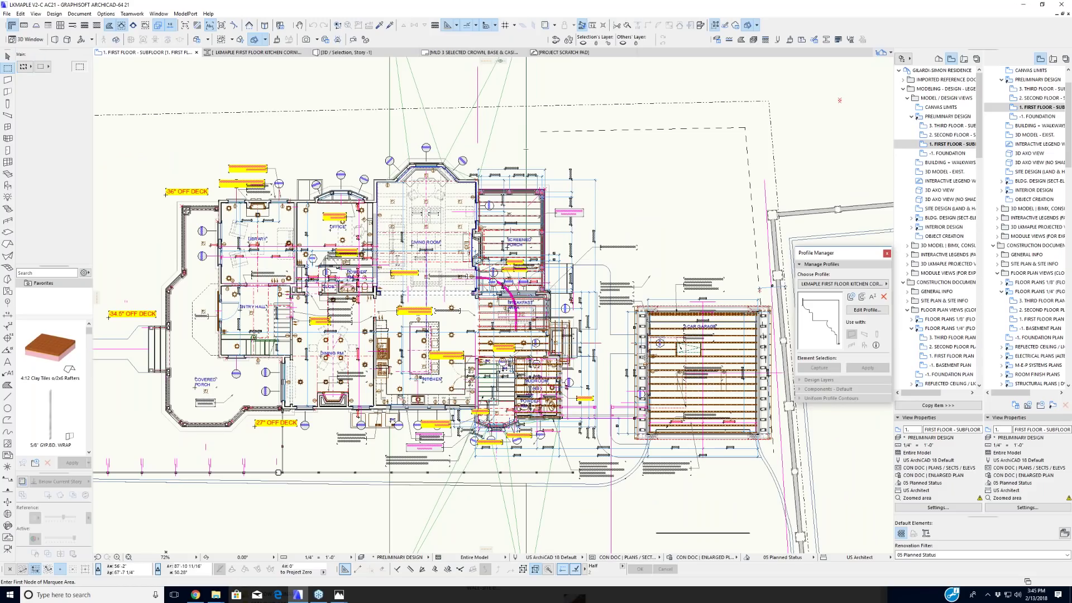
left_click(438, 150)
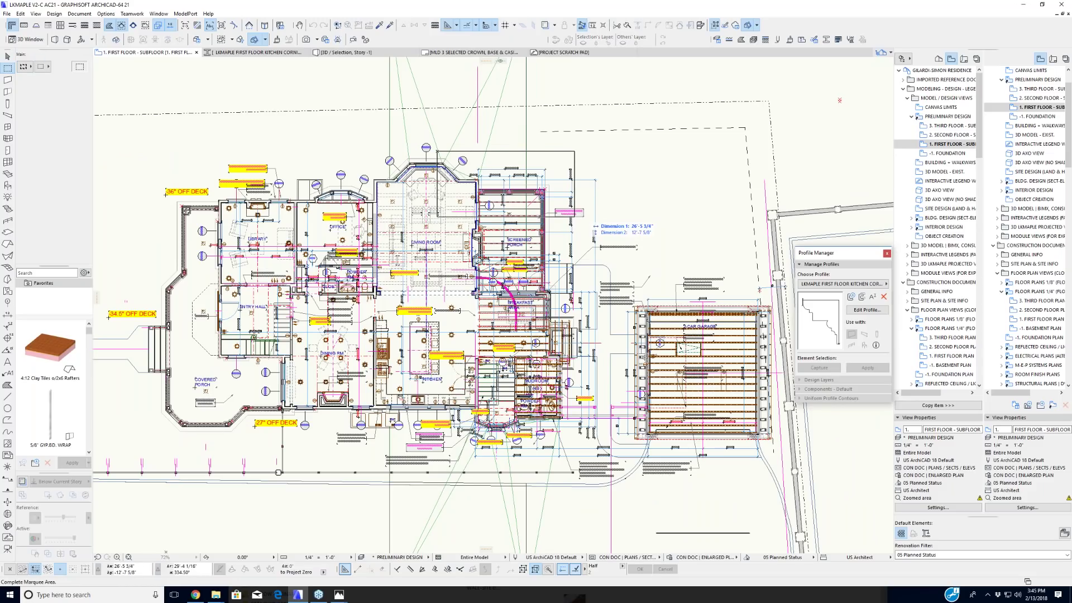
left_click(575, 217)
key("F5")
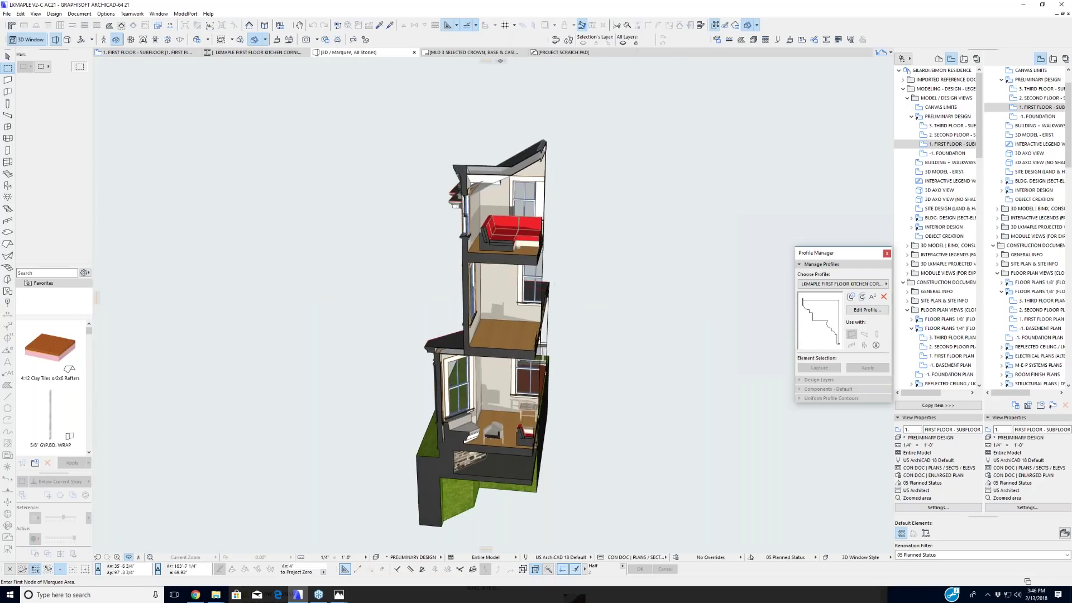
middle_click_drag(471, 506, 761, 469, "shift")
middle_click_drag(245, 334, 491, 329, "shift")
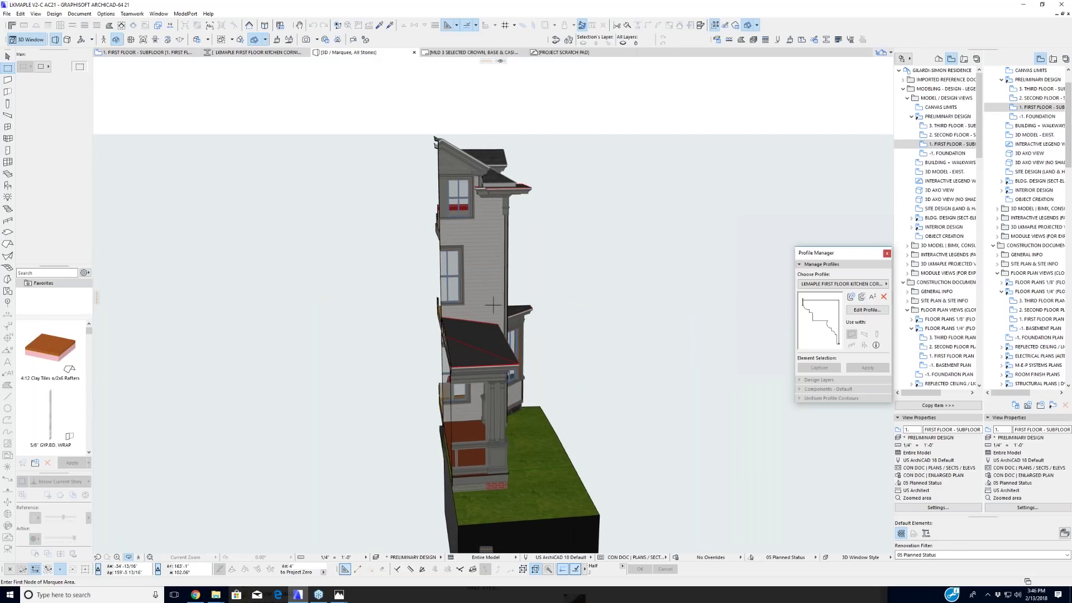
Step: Look through the publisher sets and the layout book's PROJECT SET sheets, viewing the isolated house corner from outside
left_click(1066, 59)
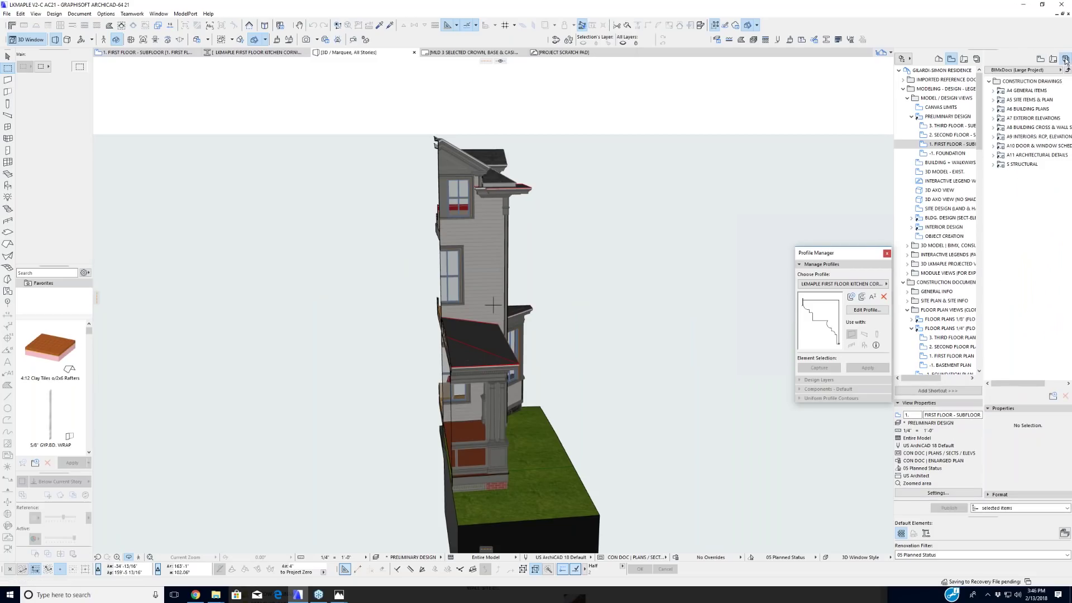
left_click(1002, 70)
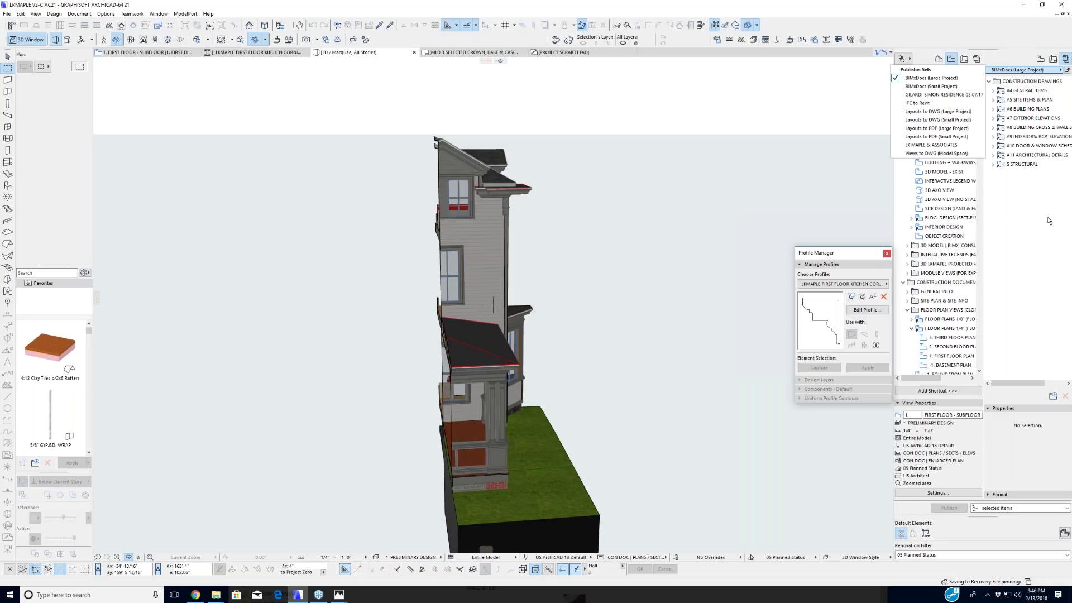
left_click(989, 81)
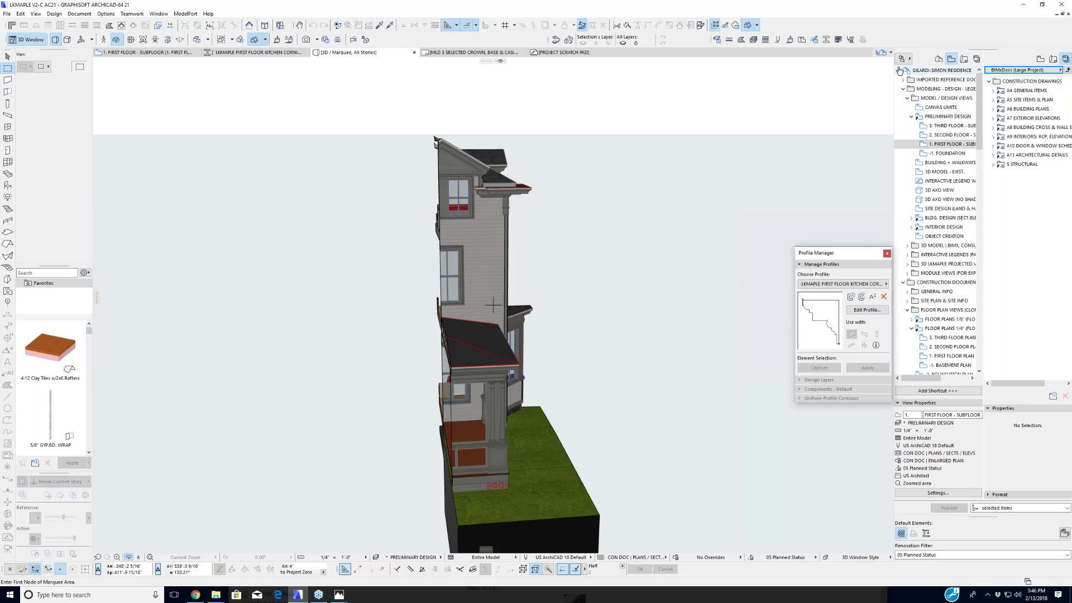
middle_click_drag(493, 305, 538, 242, "shift")
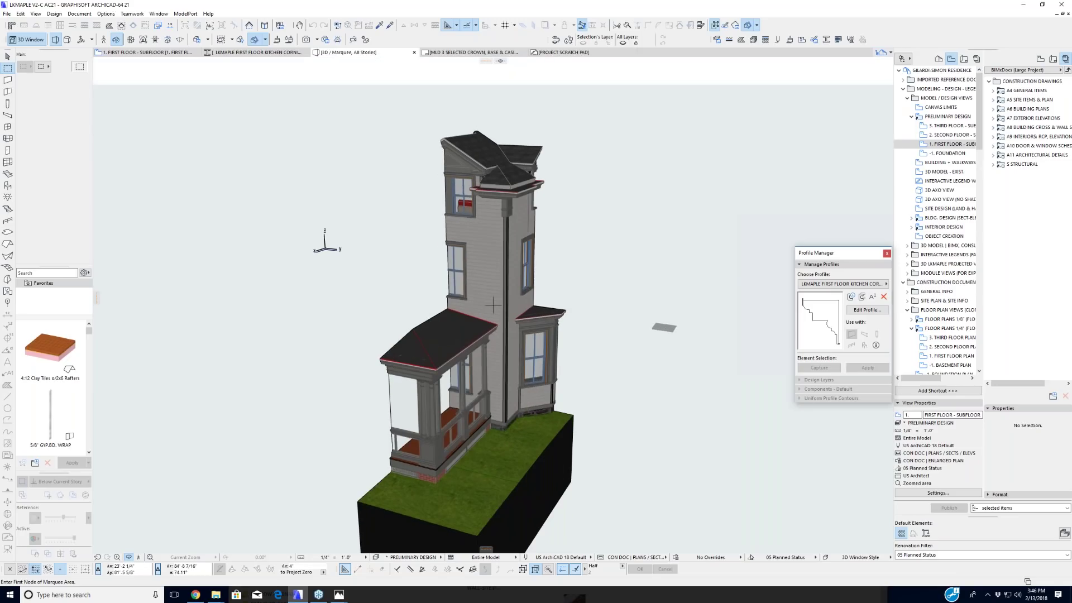
middle_click_drag(494, 305, 508, 302, "shift")
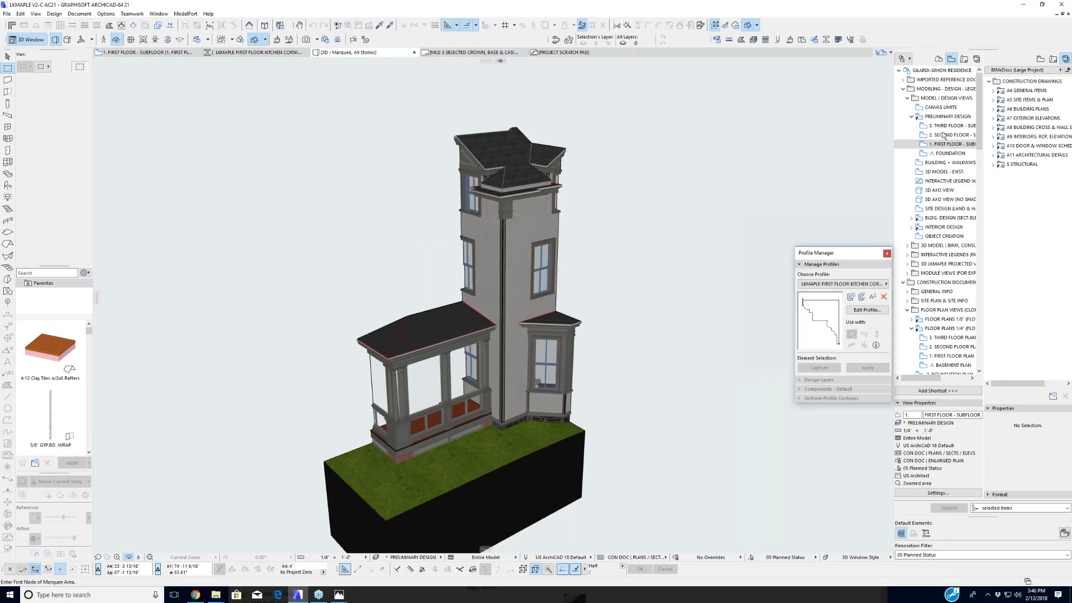
left_click(1053, 60)
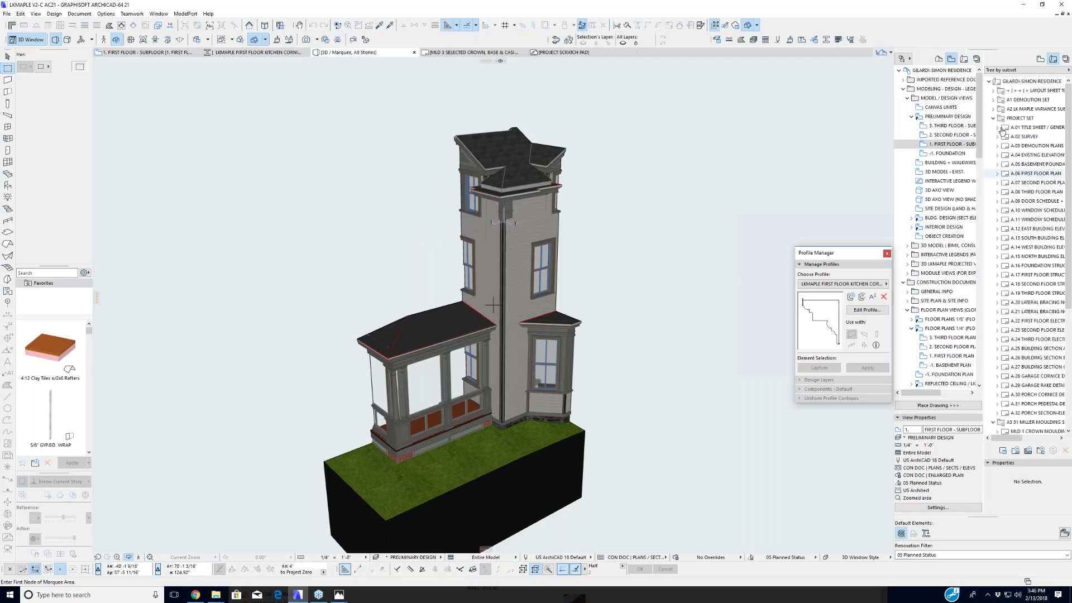
scroll(1000, 140, "down", 3)
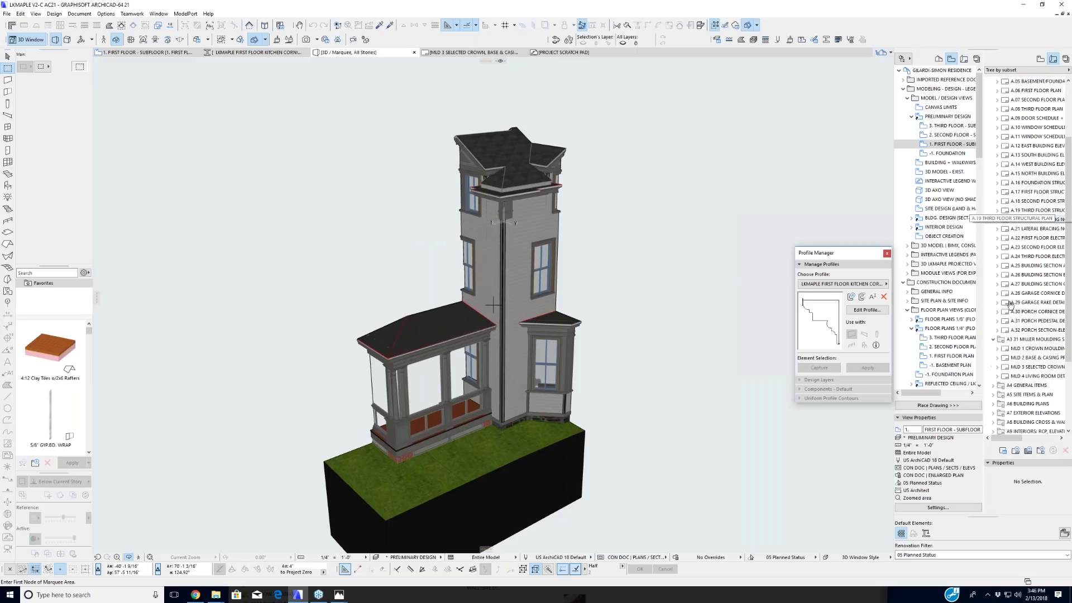
scroll(1014, 302, "down", 2)
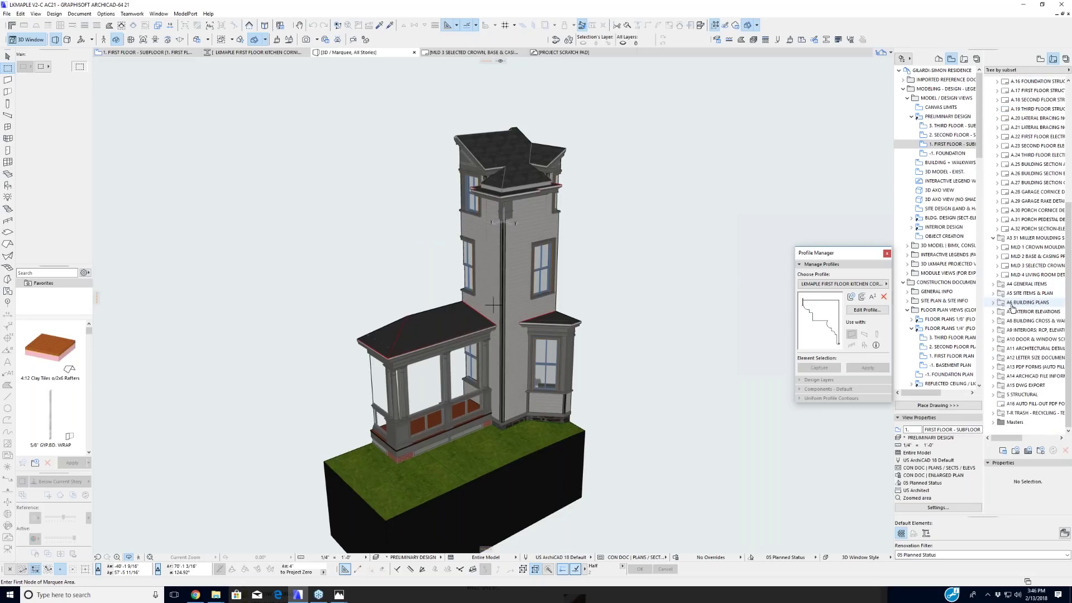
scroll(1026, 294, "up", 4)
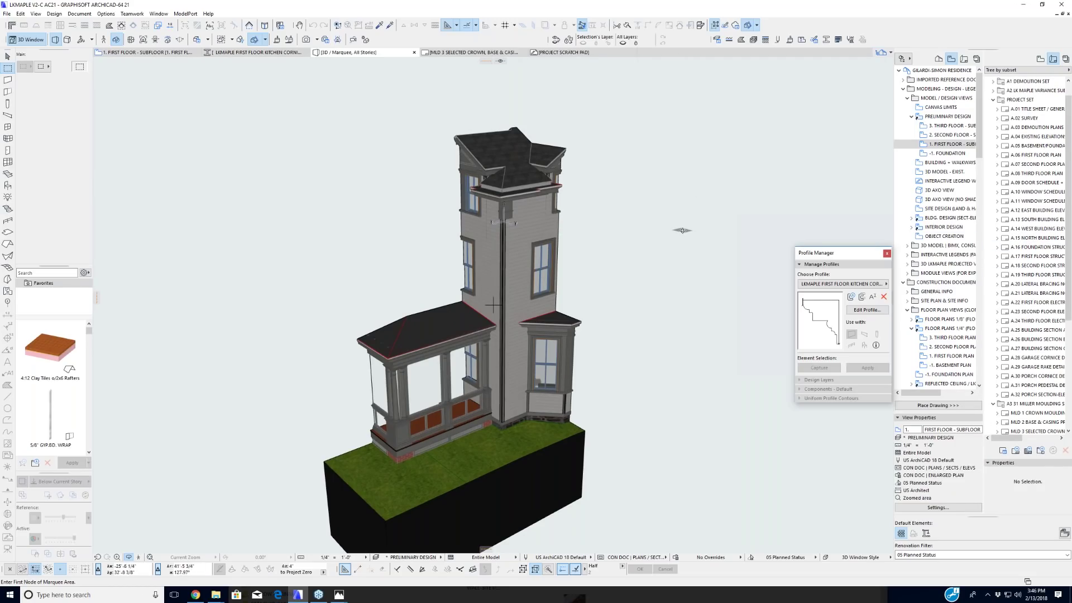
Step: Examine the cut screened porch in 3D, focusing on the railing profiles, floor edge and column pedestals at its corner
middle_click_drag(361, 309, 382, 315, "shift")
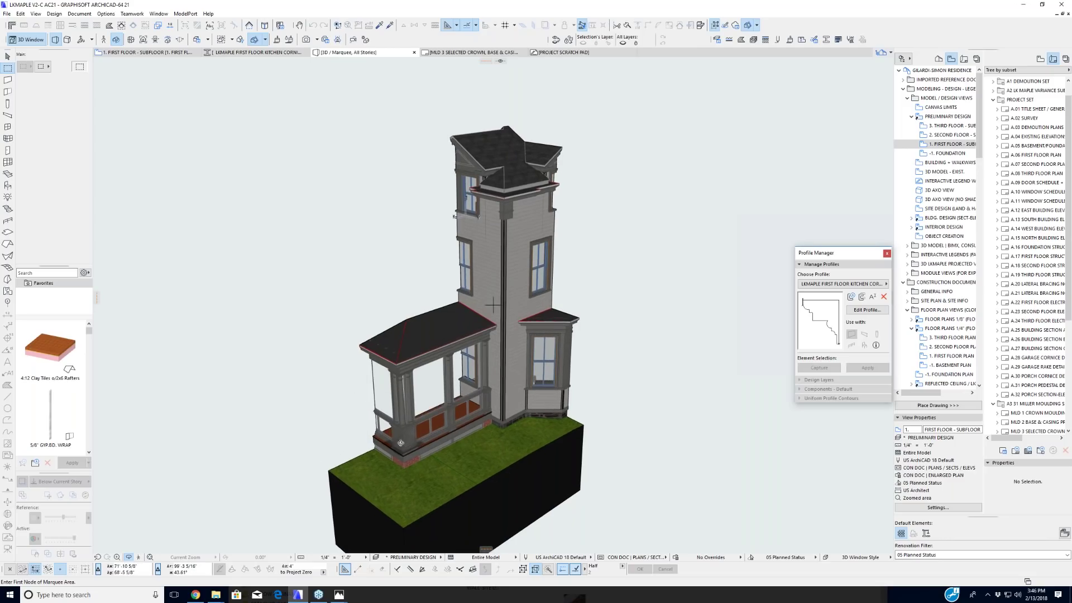
middle_click_drag(269, 412, 444, 446, "shift")
scroll(443, 445, "up", 6)
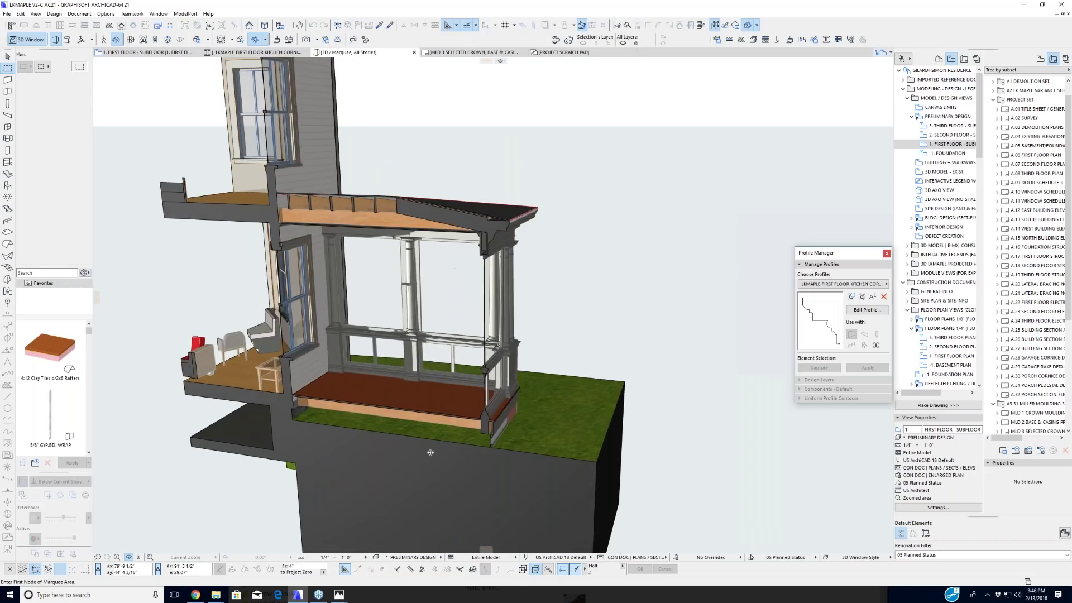
scroll(530, 443, "up", 4)
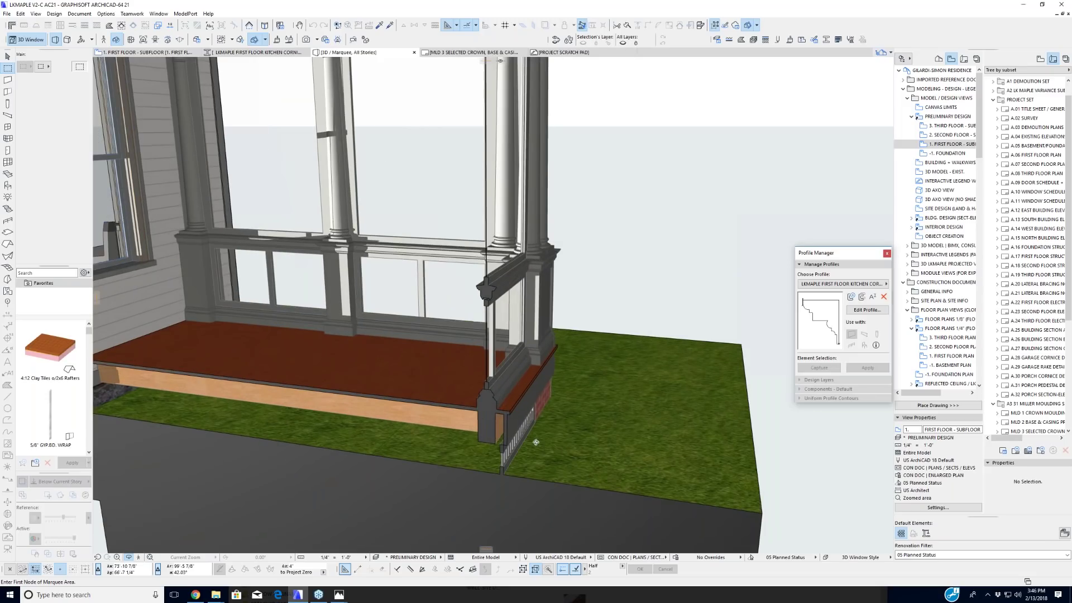
scroll(536, 443, "up", 3)
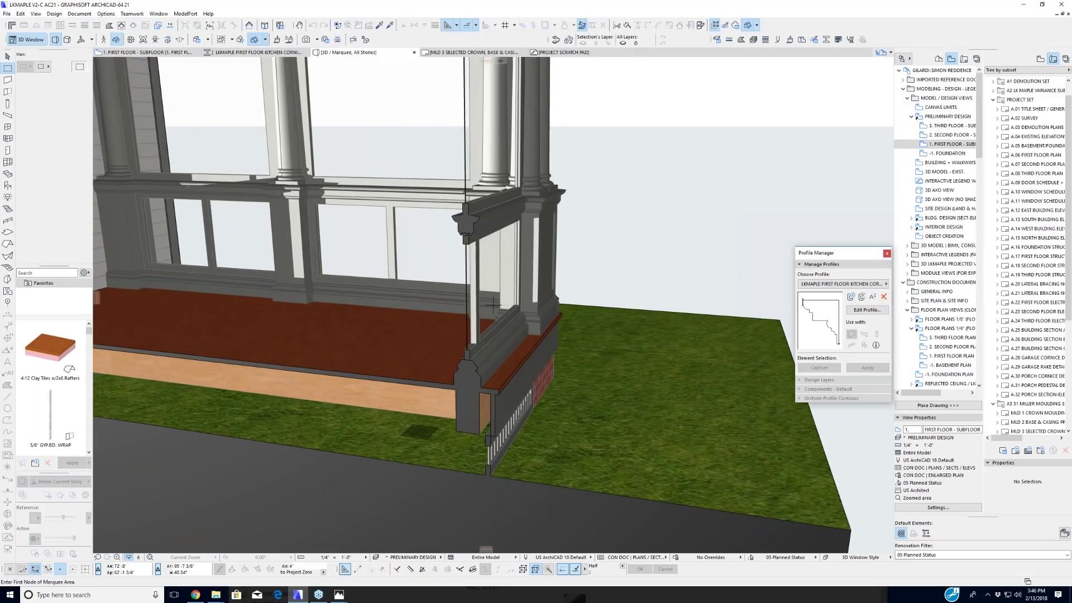
scroll(493, 304, "up", 2)
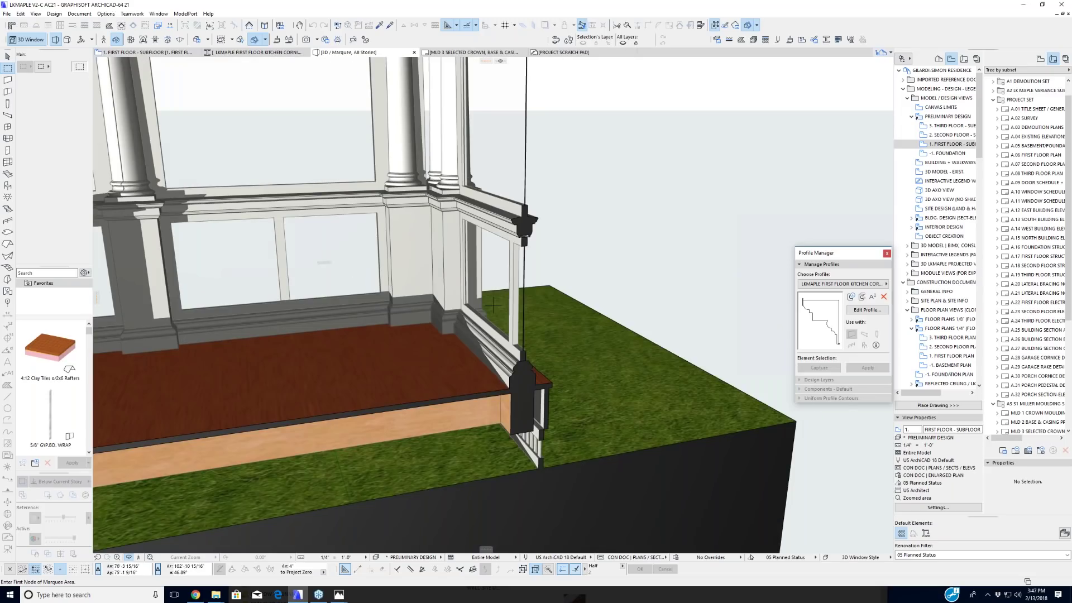
scroll(493, 304, "up", 2)
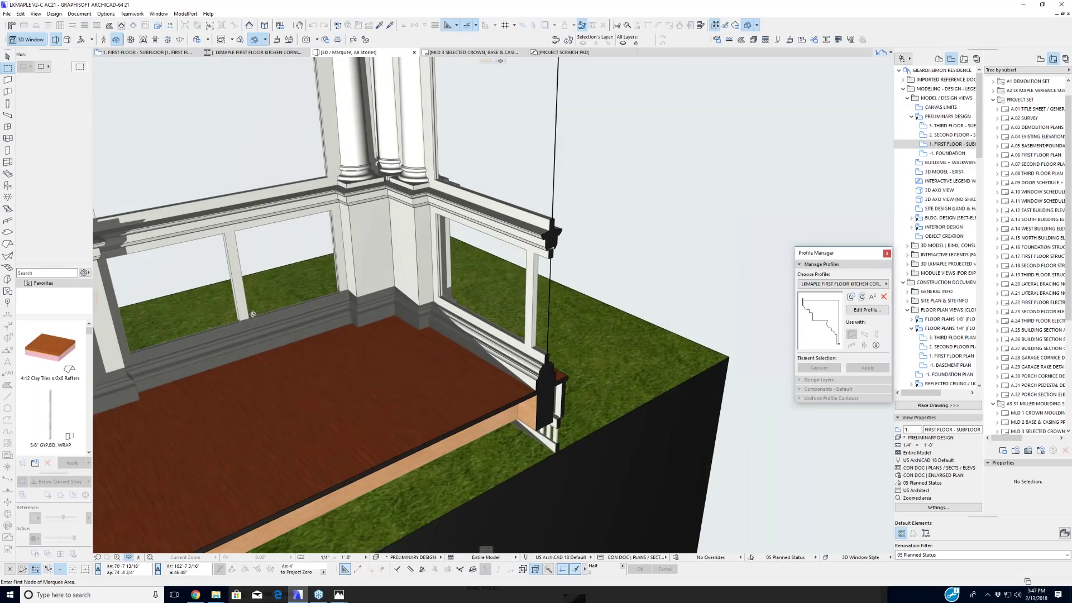
scroll(463, 260, "up", 2)
scroll(462, 260, "up", 2)
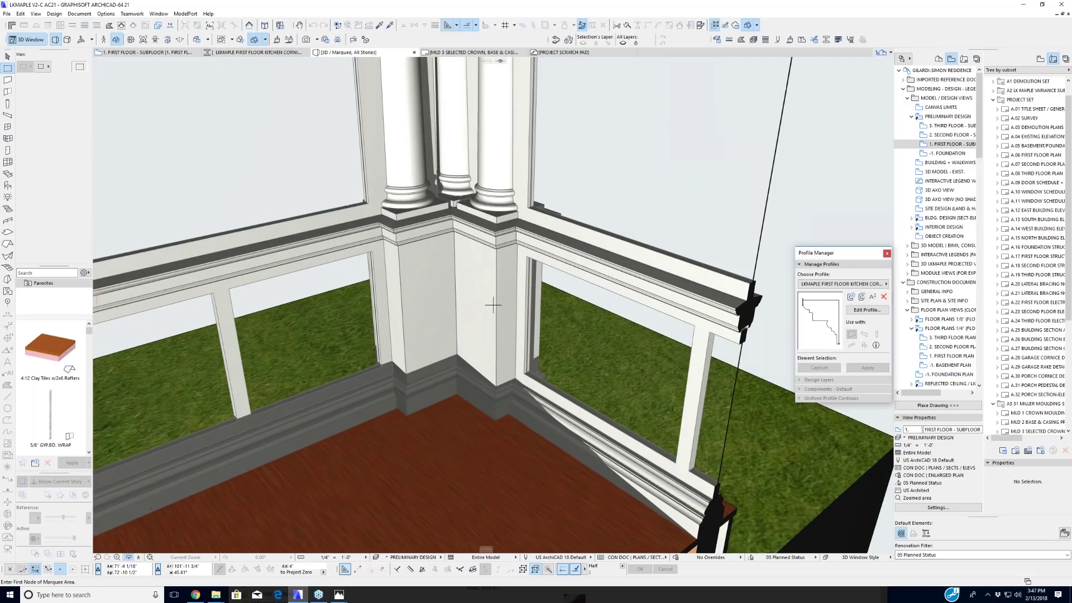
middle_click_drag(310, 302, 397, 263, "shift")
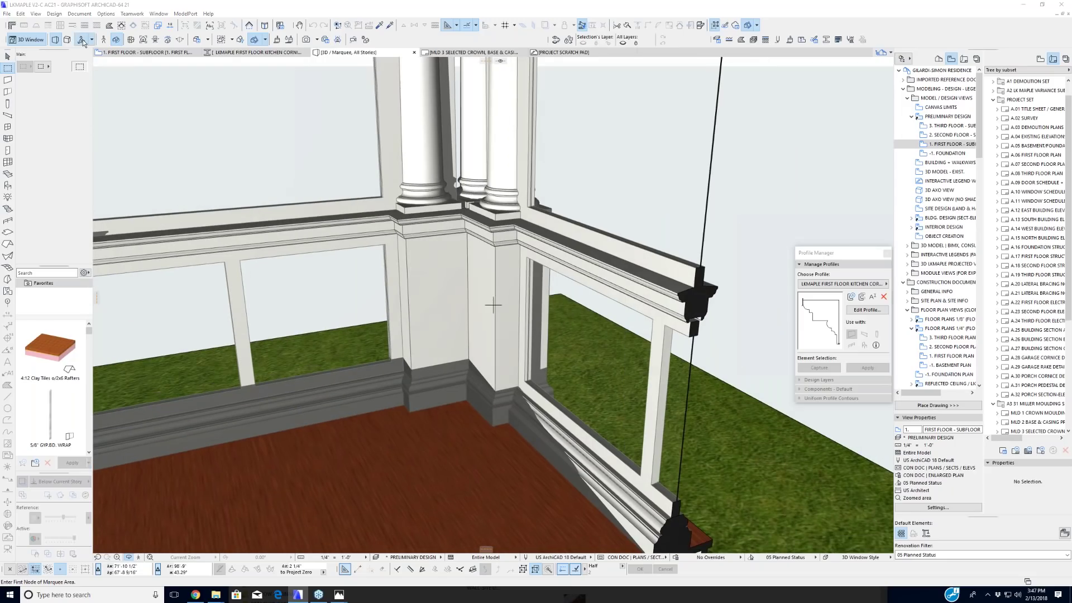
Step: Reposition the custom sun in the perspective settings to an azimuth of 306.38°
key("ctrl+shift+F3")
left_click_drag(423, 264, 515, 275)
left_click(649, 293)
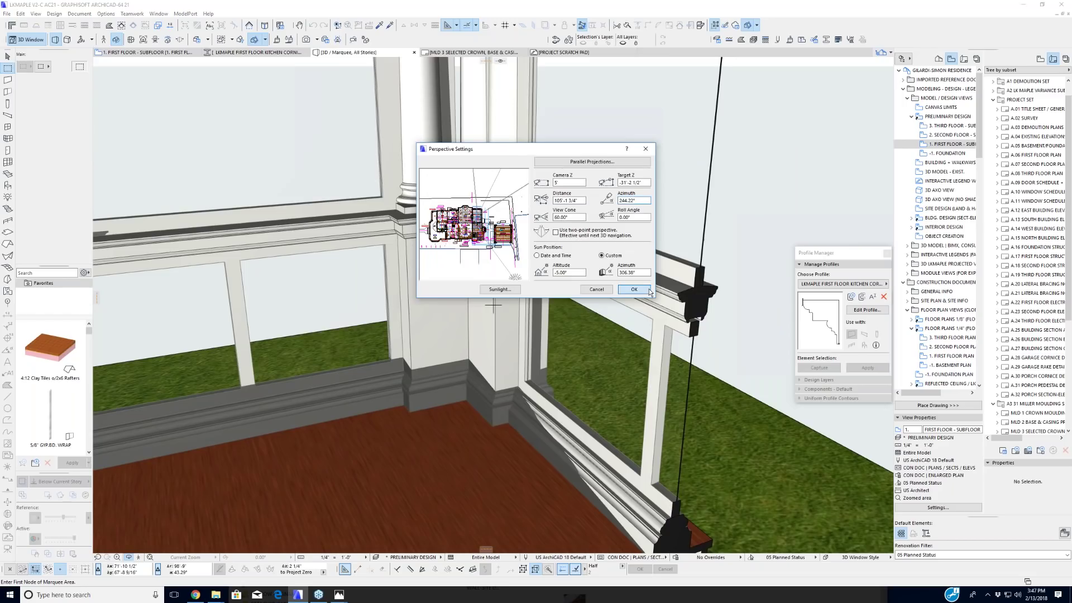
Step: Examine the sunlit porch's cornice, columns, railing and roof framing from the section cut and from outside
middle_click_drag(493, 304, 656, 302, "shift")
scroll(542, 338, "down", 3)
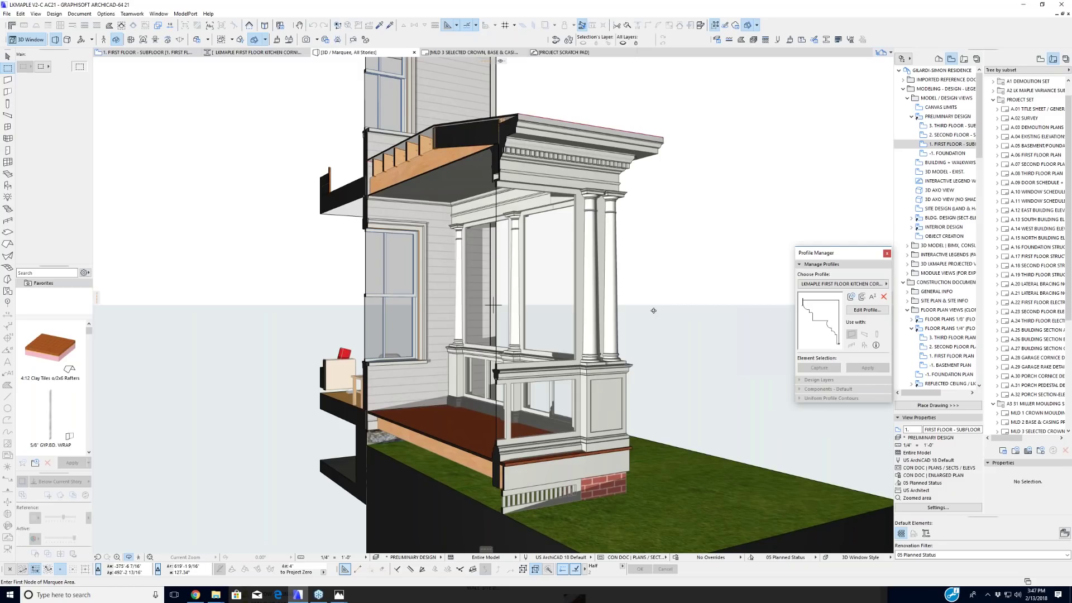
middle_click_drag(654, 310, 663, 308, "shift")
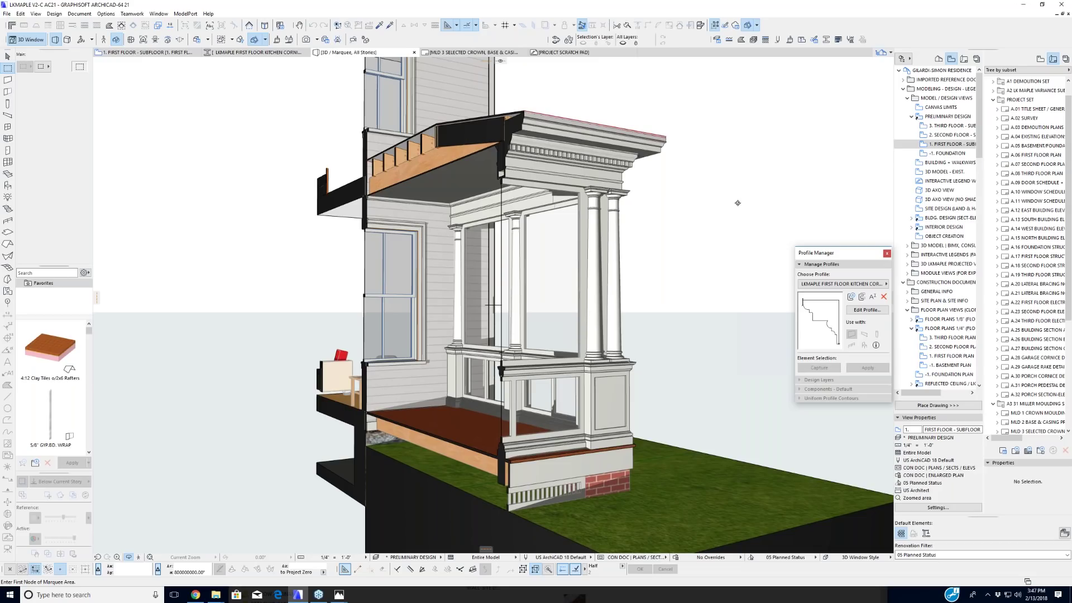
left_click_drag(738, 202, 773, 176)
left_click_drag(639, 159, 876, 163)
left_click(1066, 59)
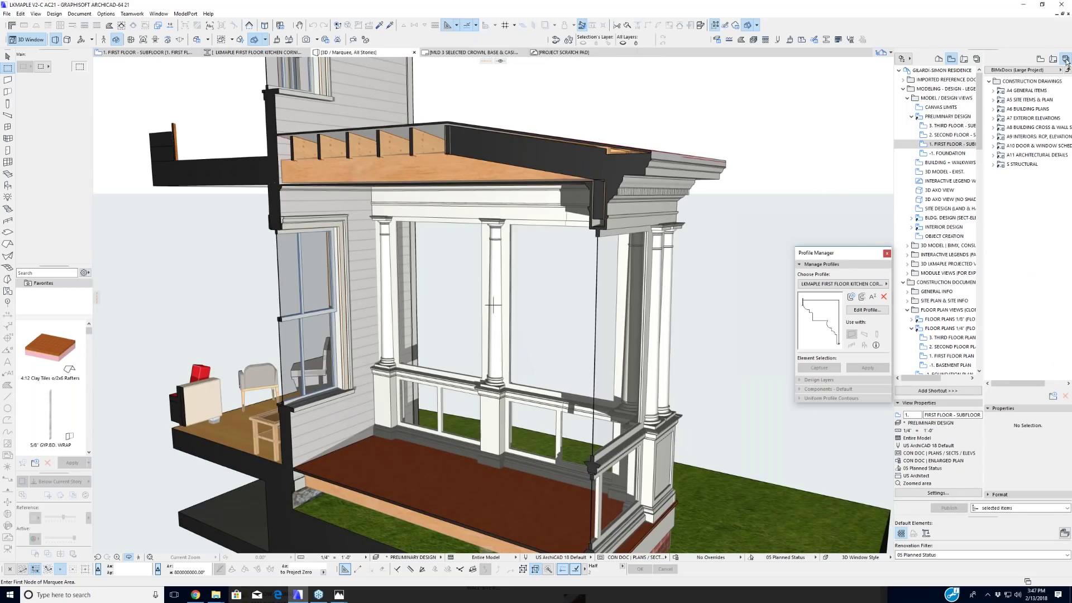
left_click(1054, 60)
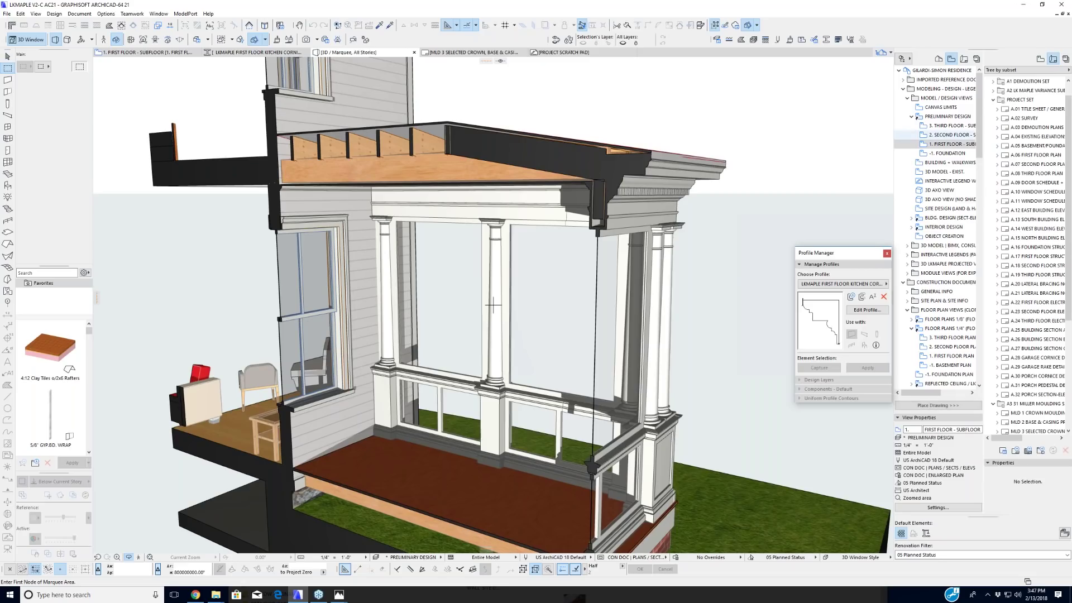
scroll(335, 287, "down", 4)
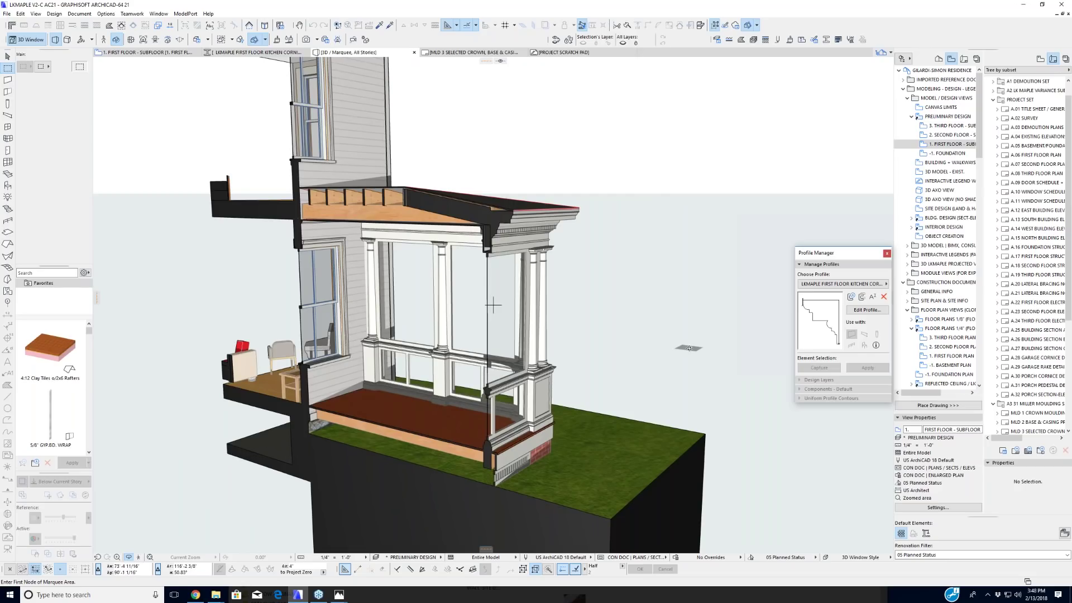
middle_click_drag(689, 348, 327, 378, "shift")
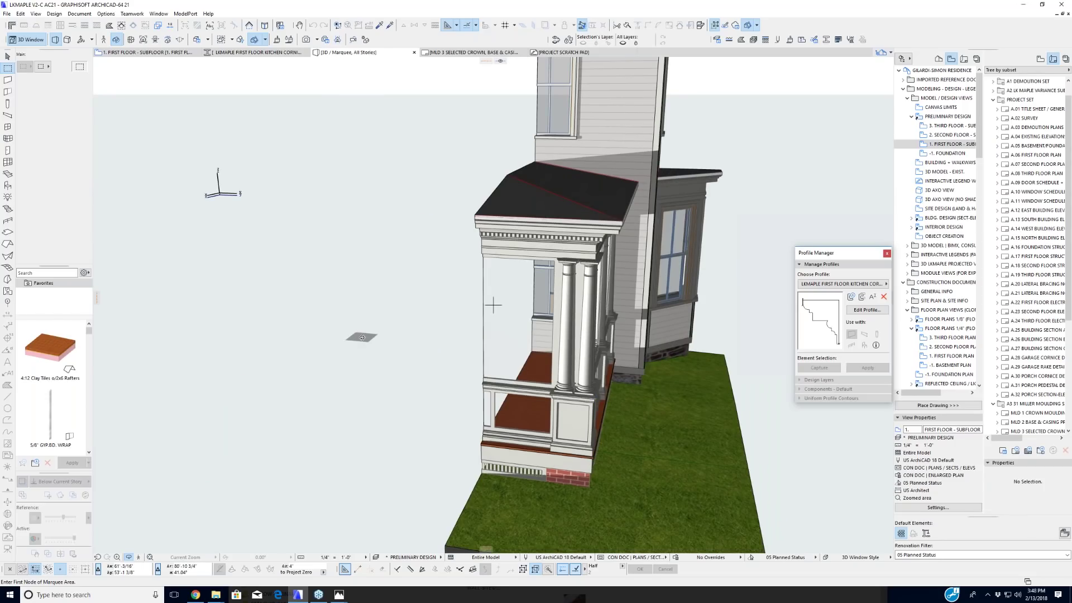
key("o")
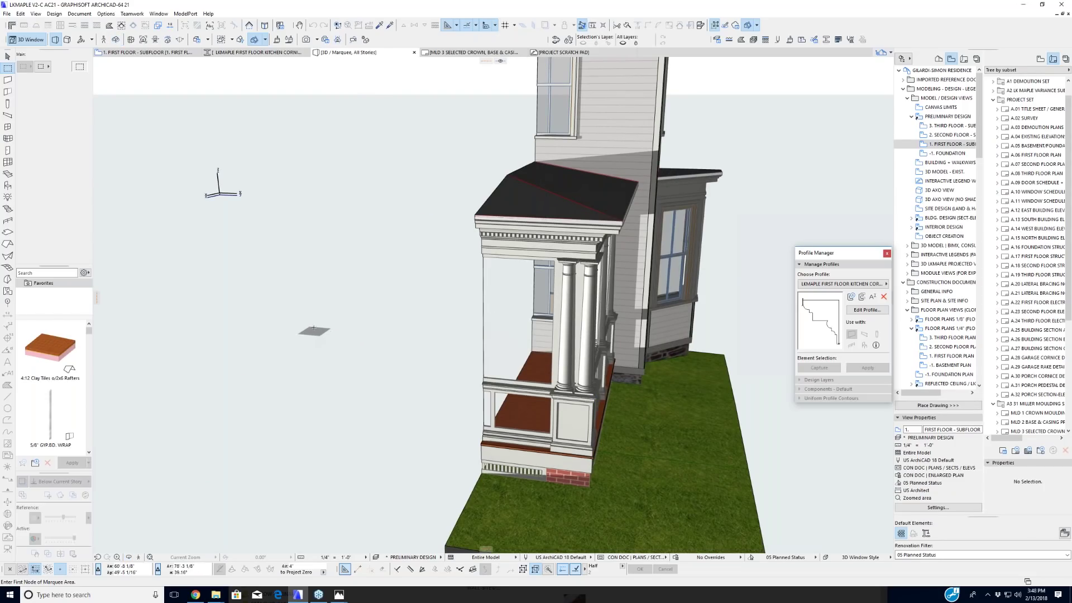
Step: Return to the first floor subfloor plan and examine the screened porch, breakfast area, mudroom and 2-car garage
key("F2")
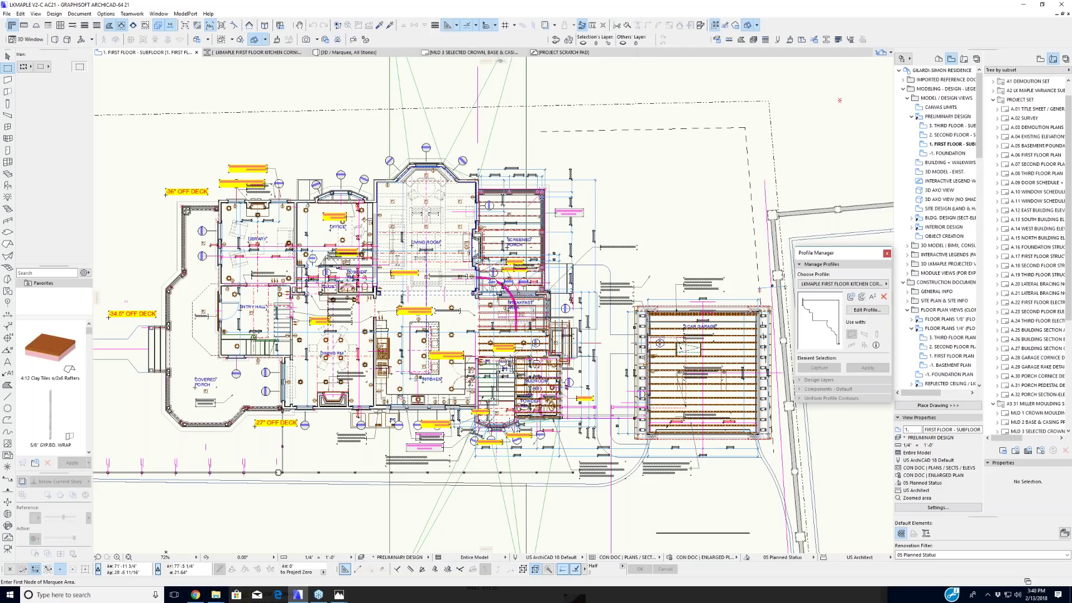
scroll(536, 410, "up", 3)
scroll(538, 404, "up", 2)
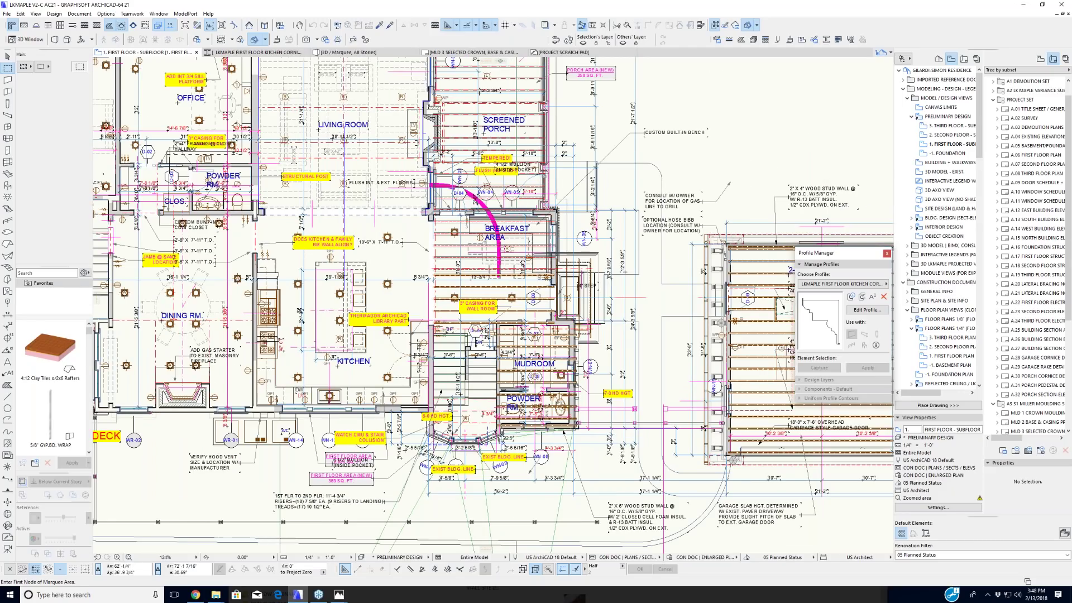
middle_click_drag(445, 357, 441, 380)
middle_click_drag(441, 379, 433, 415)
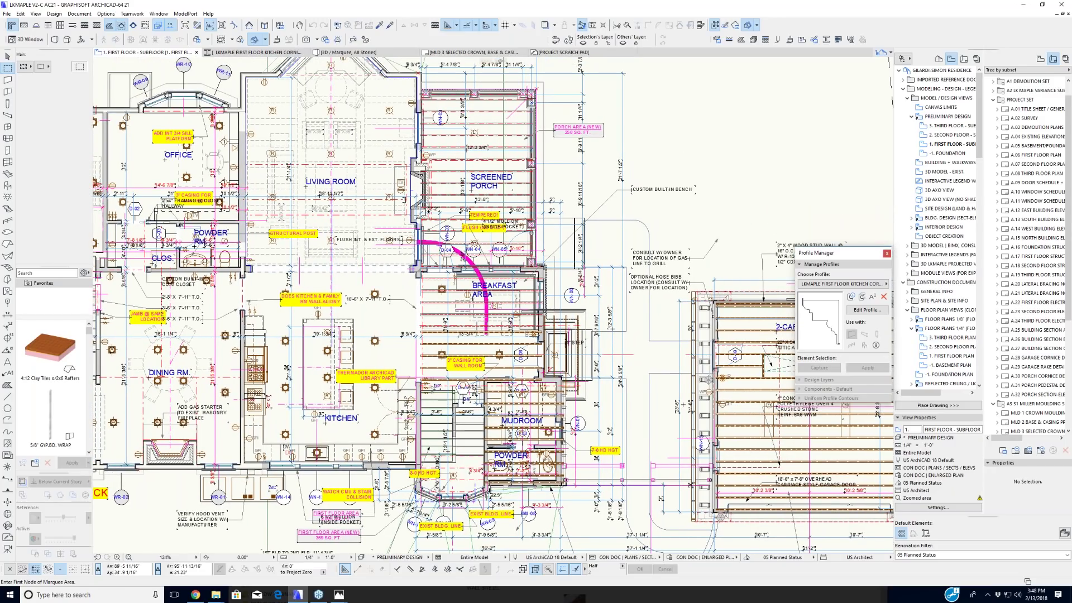
middle_click_drag(433, 415, 373, 381)
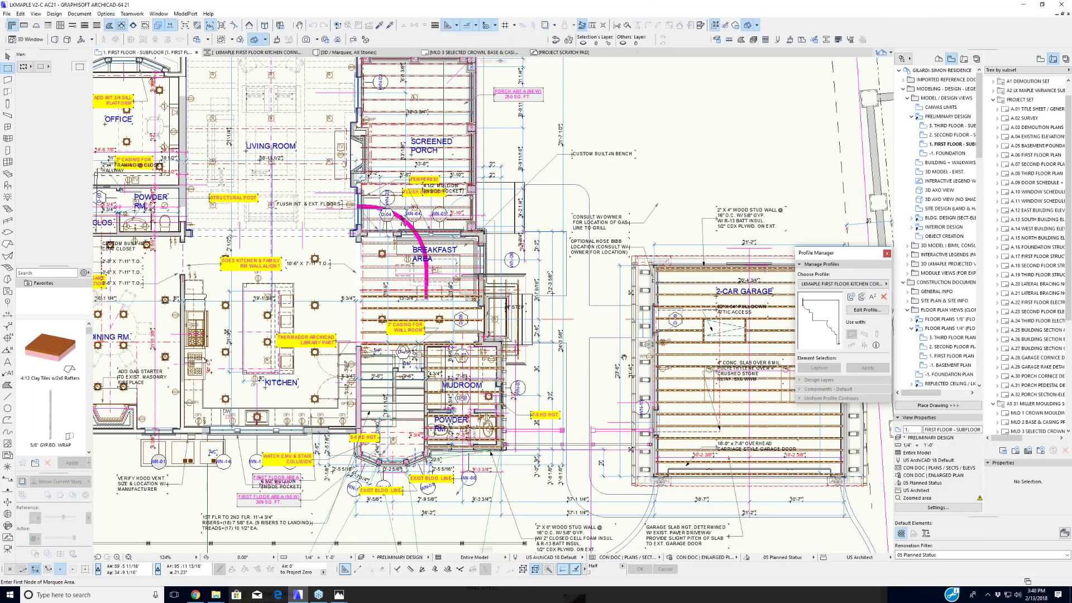
middle_click_drag(624, 372, 624, 357)
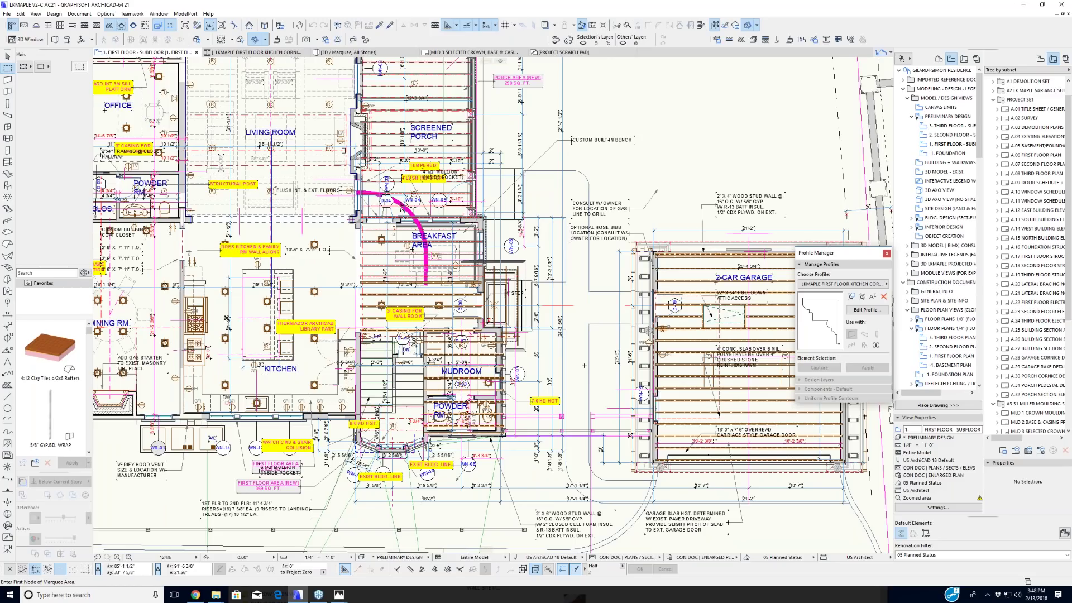
scroll(584, 366, "down", 2)
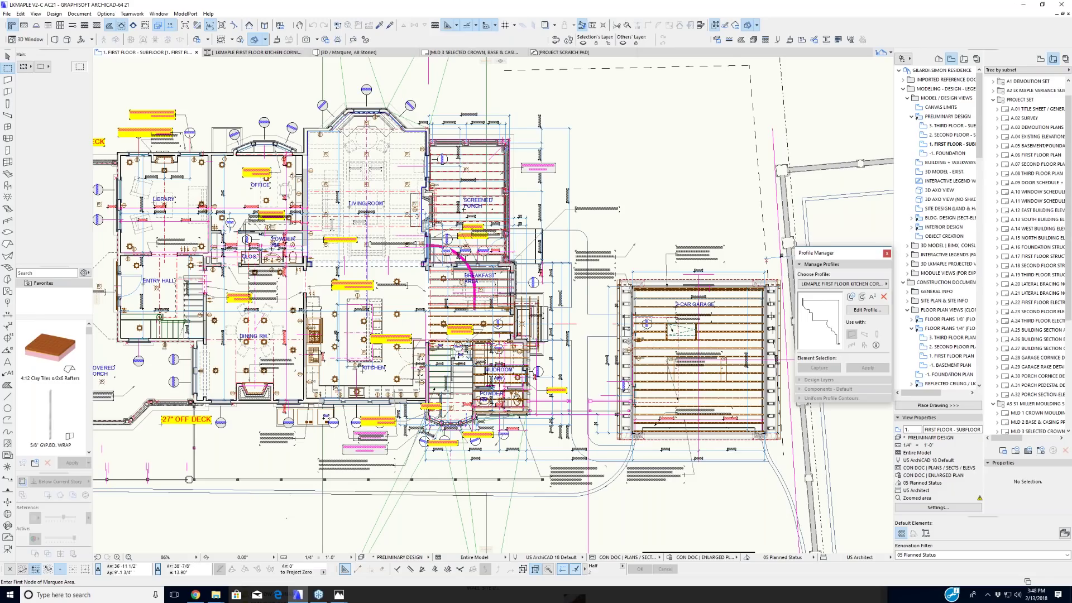
Step: Examine the reference details drawn beside the first floor plan, focusing on the existing porch cornice profile
middle_click_drag(293, 522, 379, 510)
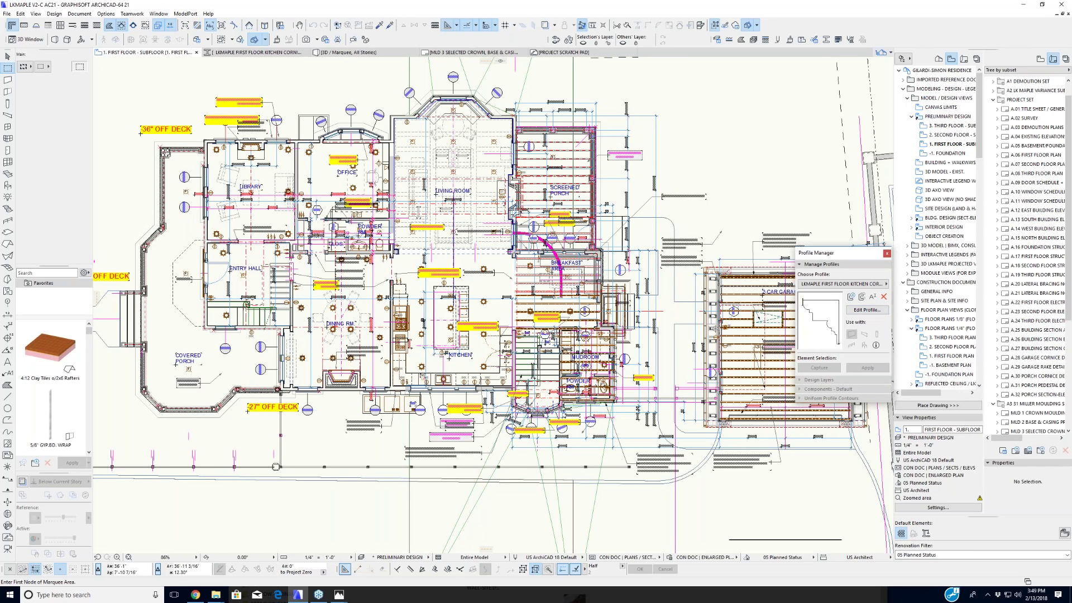
scroll(413, 389, "down", 6)
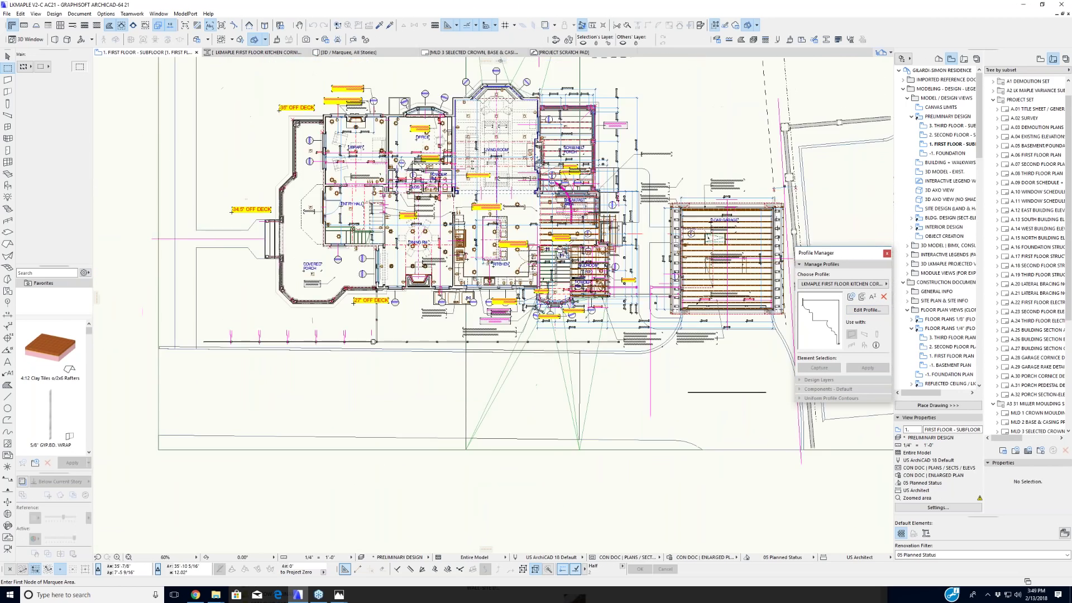
left_click(963, 144)
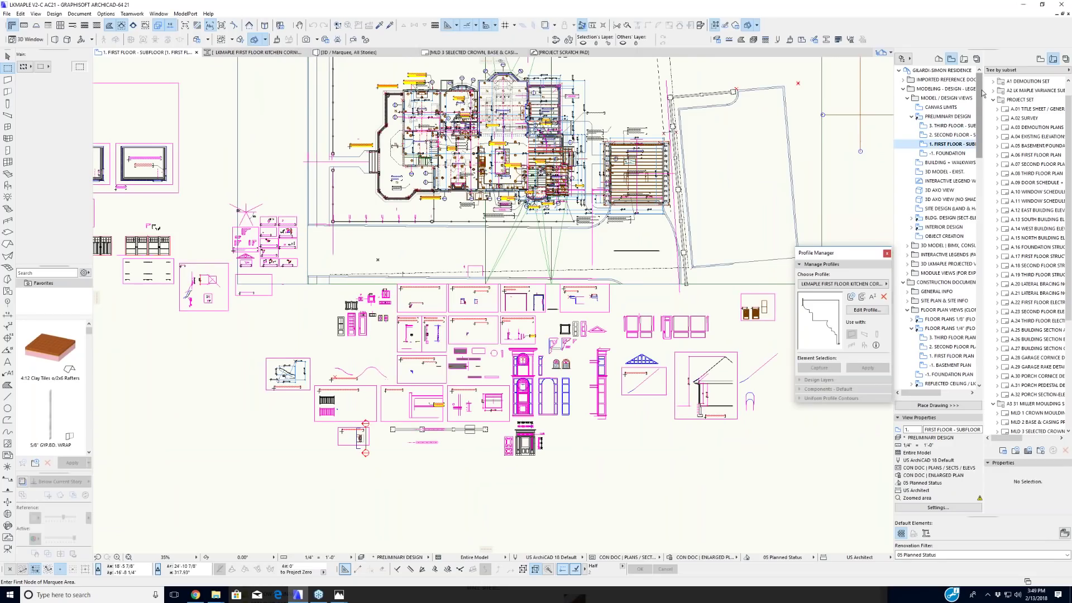
double_click(947, 146)
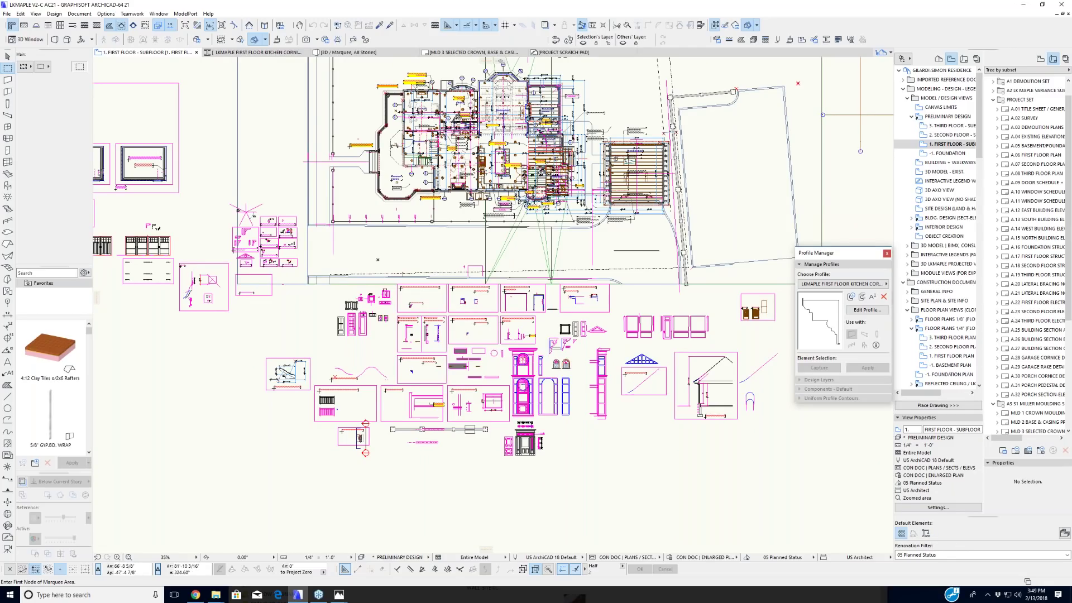
scroll(449, 312, "up", 15)
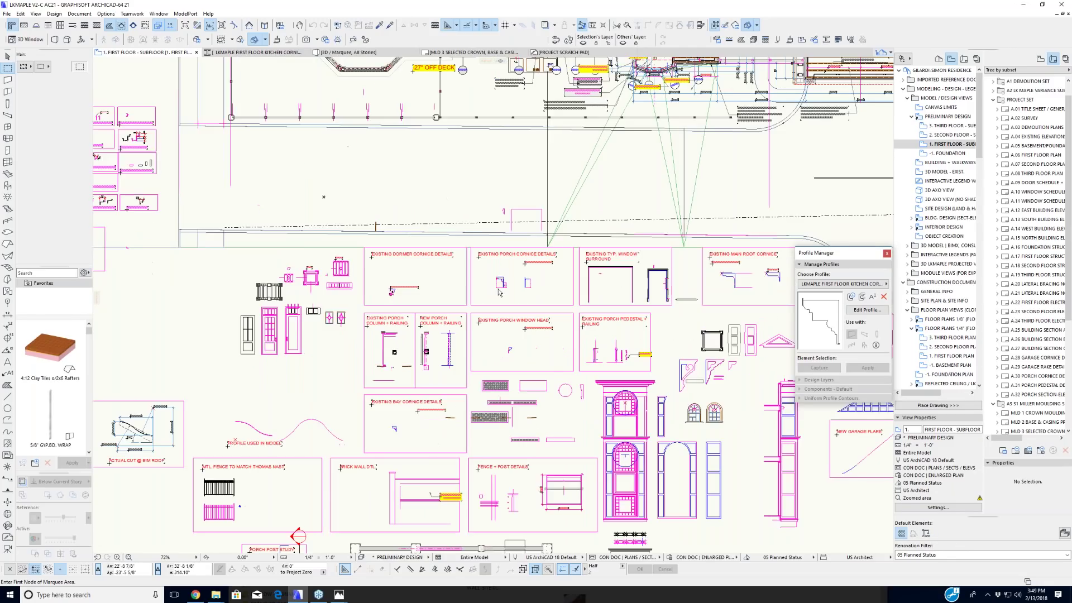
scroll(508, 216, "down", 6)
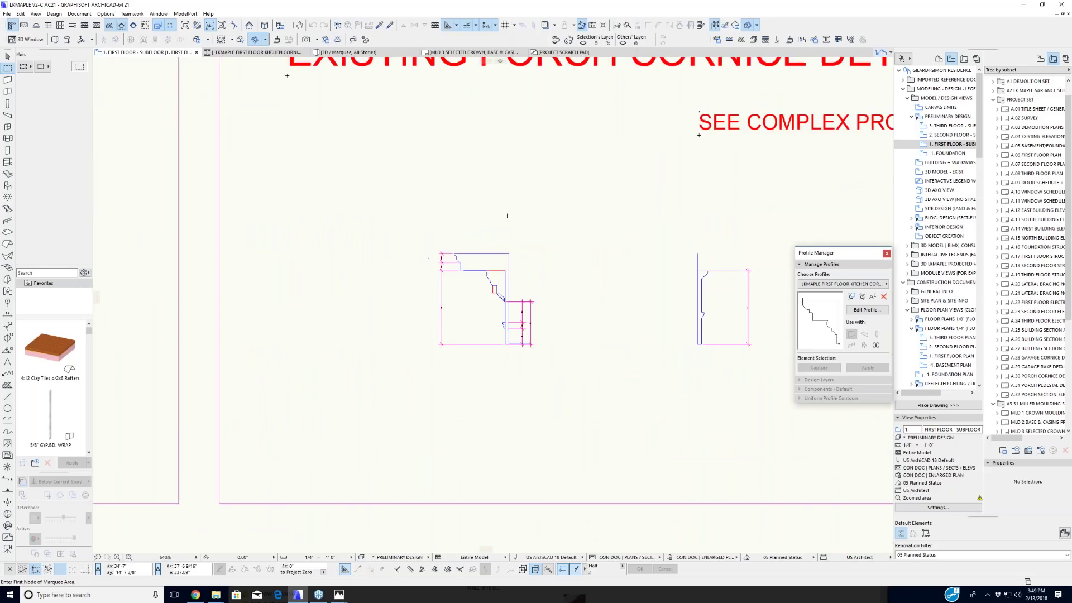
scroll(501, 235, "up", 10)
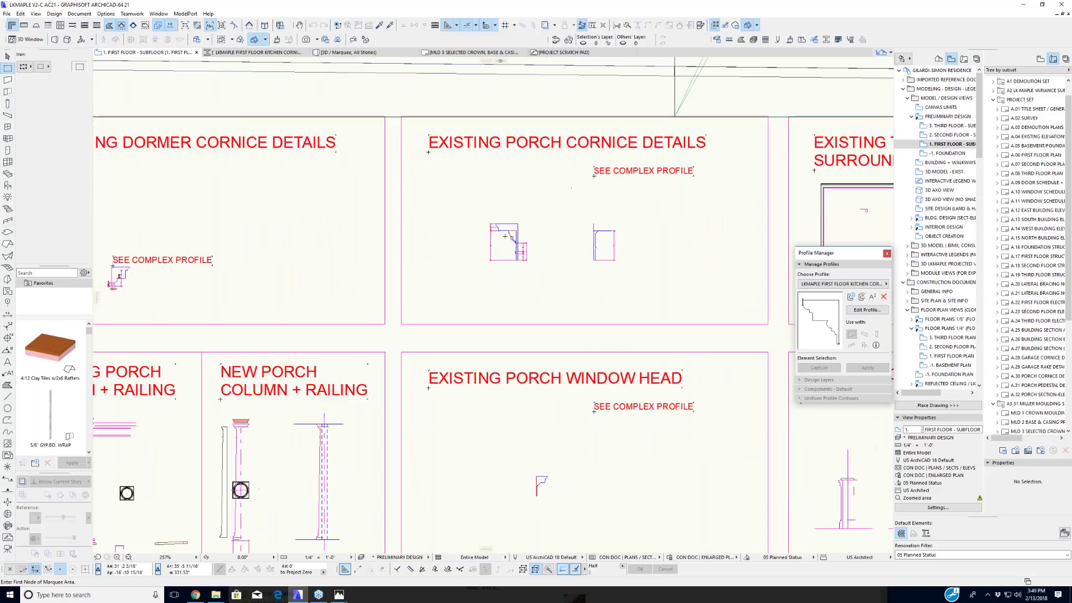
scroll(474, 281, "up", 2)
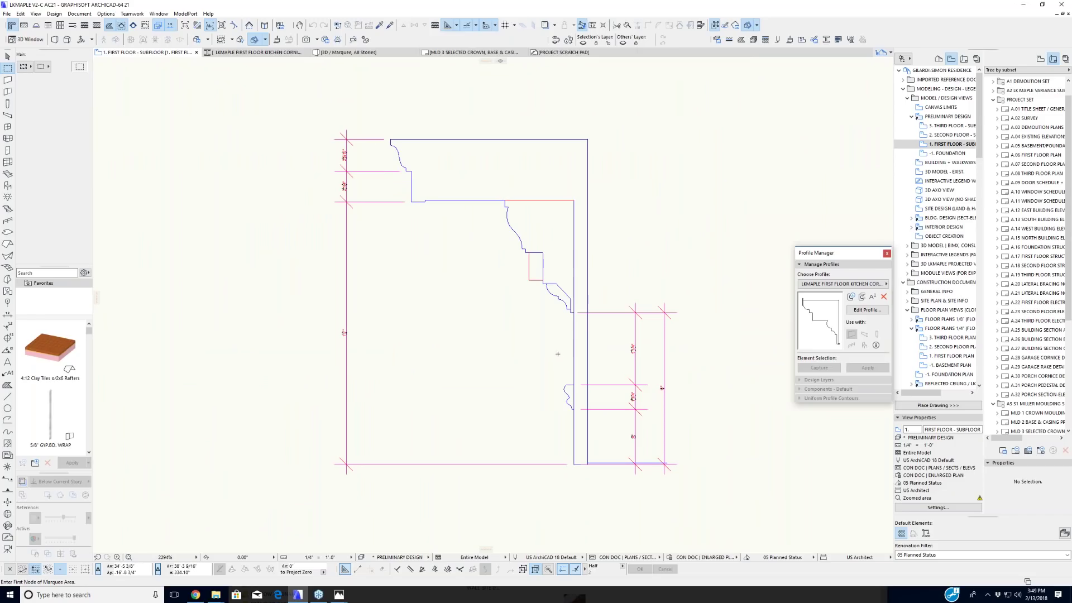
Step: Select all the existing porch cornice linework inside a selection rectangle and copy it to the clipboard
left_click(380, 117)
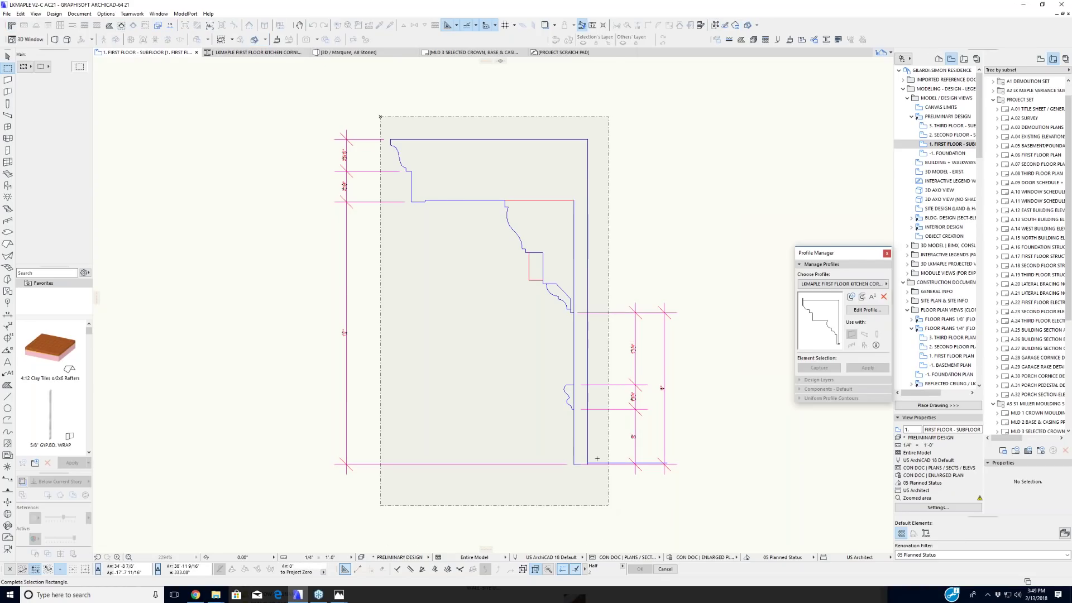
left_click(610, 506)
right_click(646, 295)
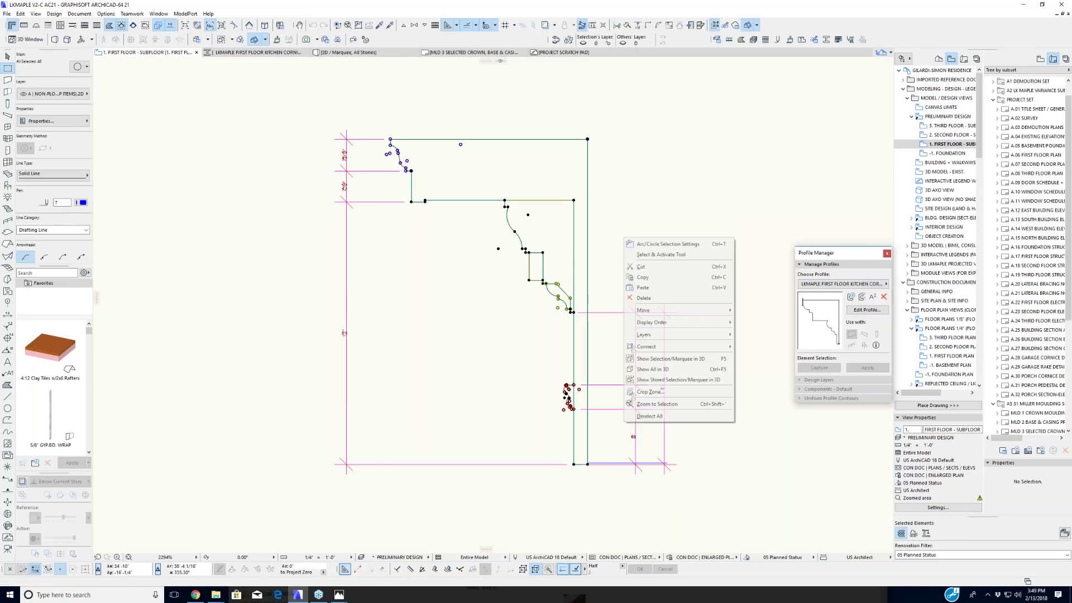
left_click(643, 278)
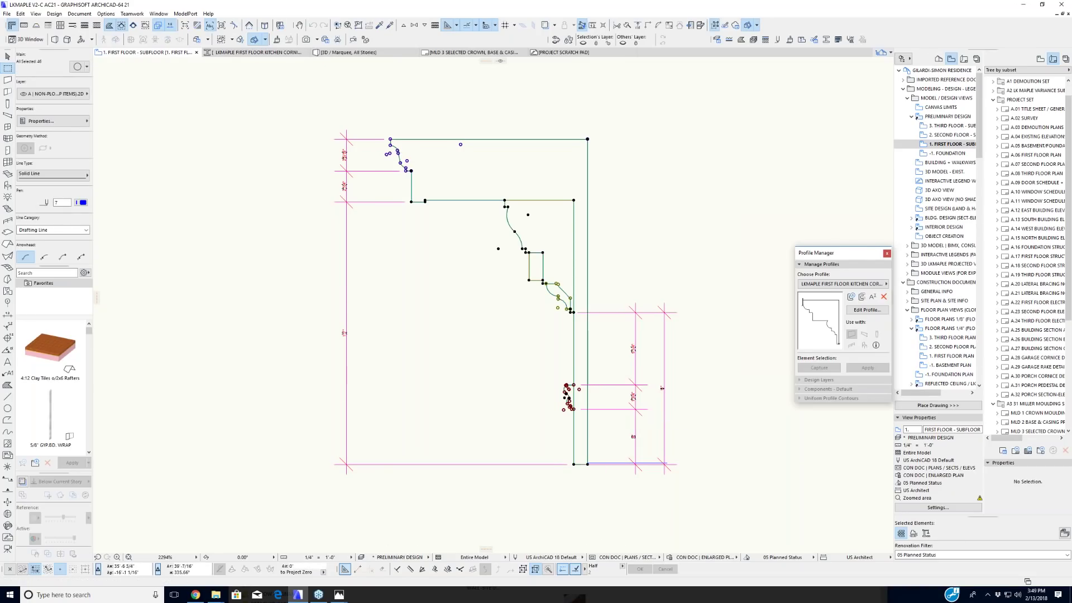
key("Escape")
Step: Open the LKMAPLE FIRST FLOOR KITCHEN CORNICE profile for editing and draw single lines along the top and back of its lower crown moulding
left_click(867, 310)
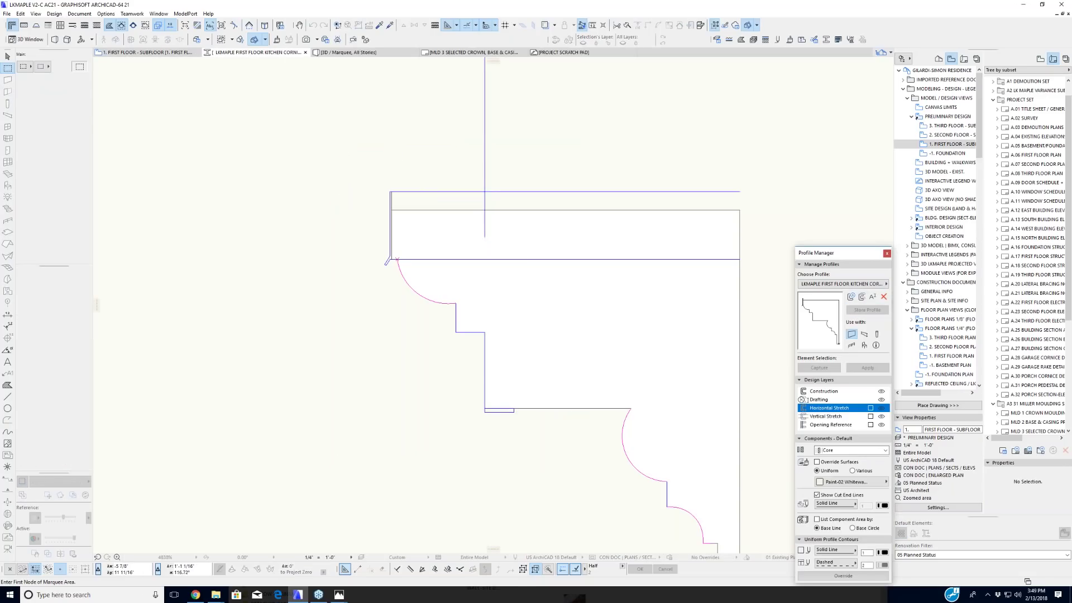
middle_click_drag(497, 281, 492, 280)
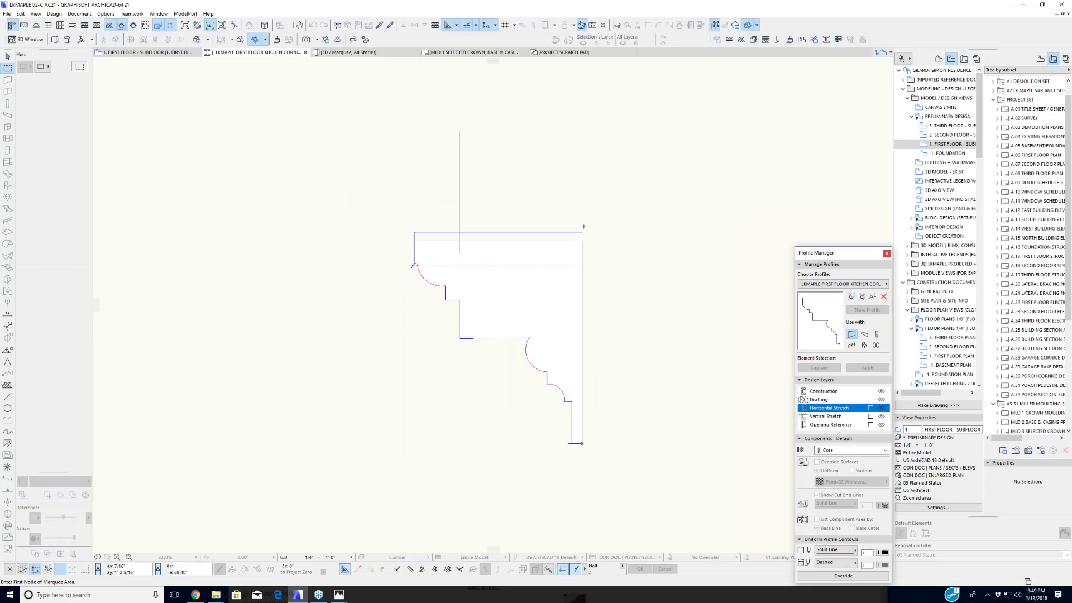
middle_click_drag(603, 251, 568, 232)
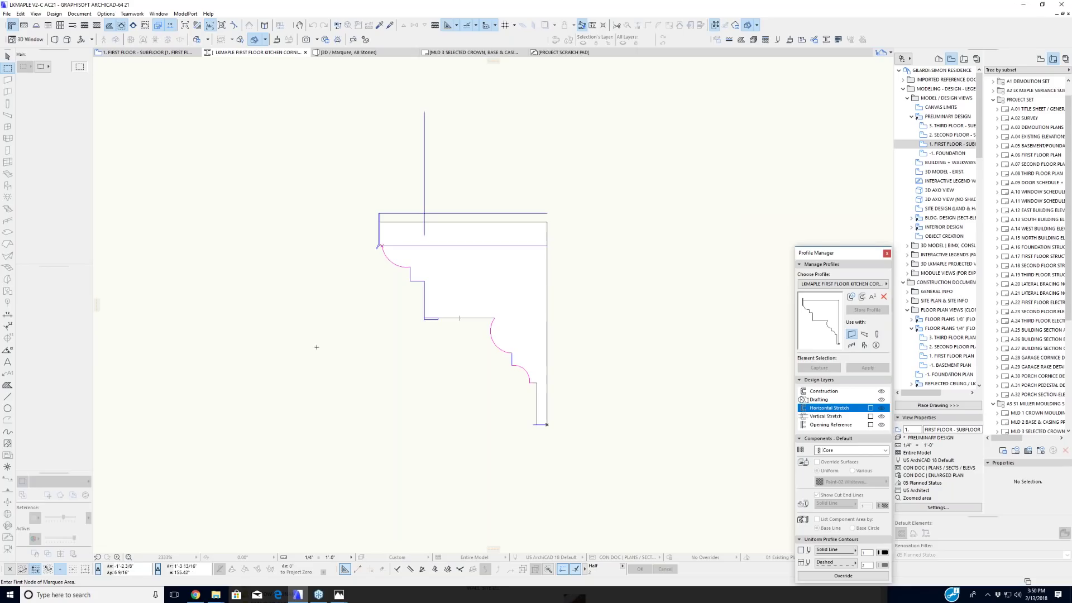
left_click(8, 396)
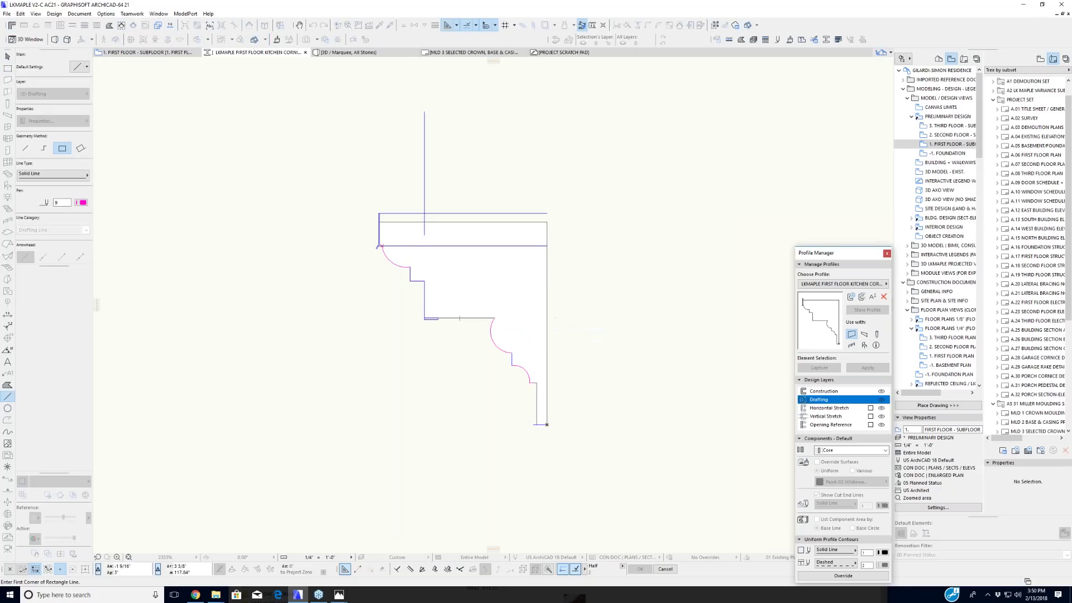
left_click(25, 148)
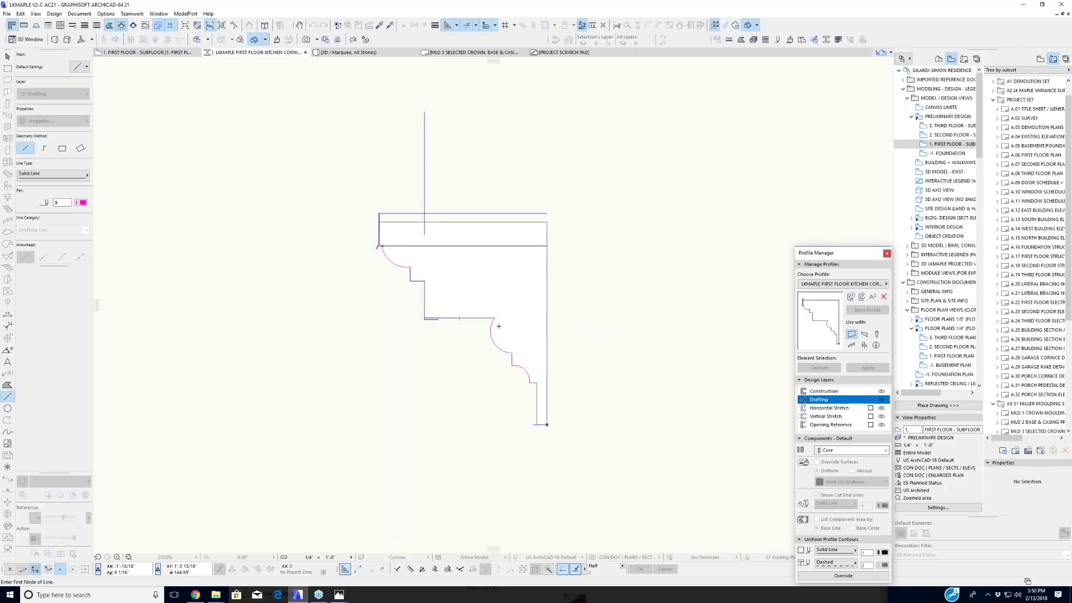
left_click(494, 318)
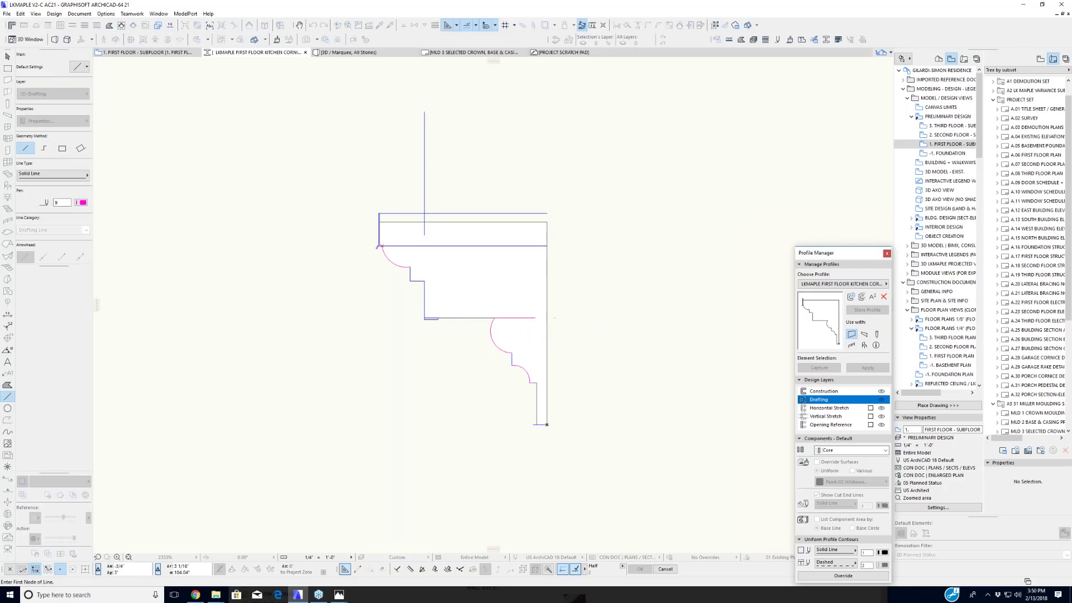
left_click(535, 318)
left_click(538, 391)
left_click(538, 383)
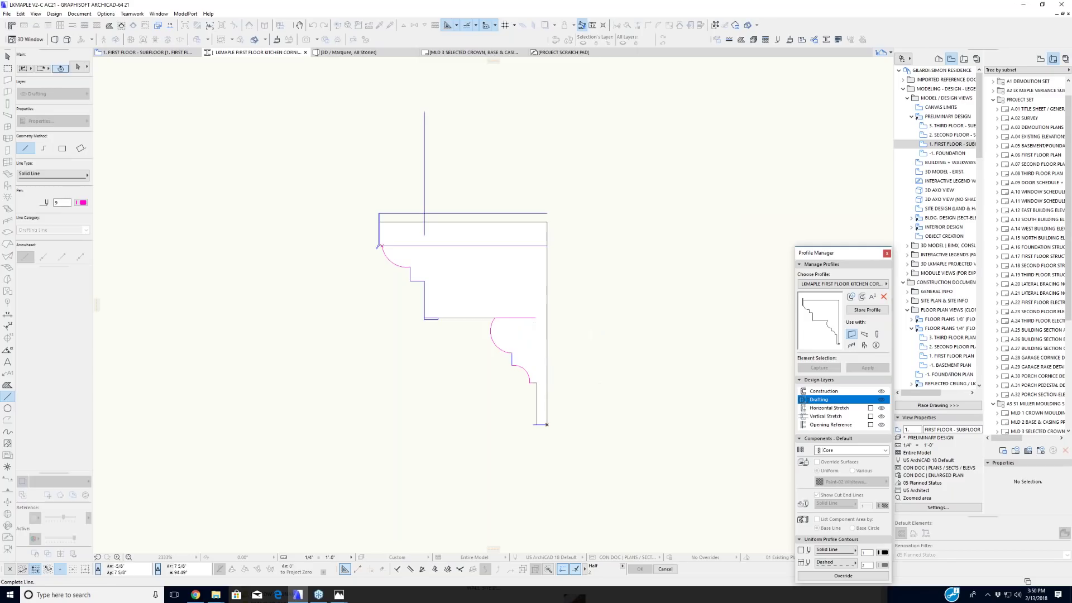
Step: Draw a vertical line behind the upper fascia and a horizontal line about 7 3/4" long above the soffit, and store the cornice profile
left_click(437, 319)
left_click(438, 241)
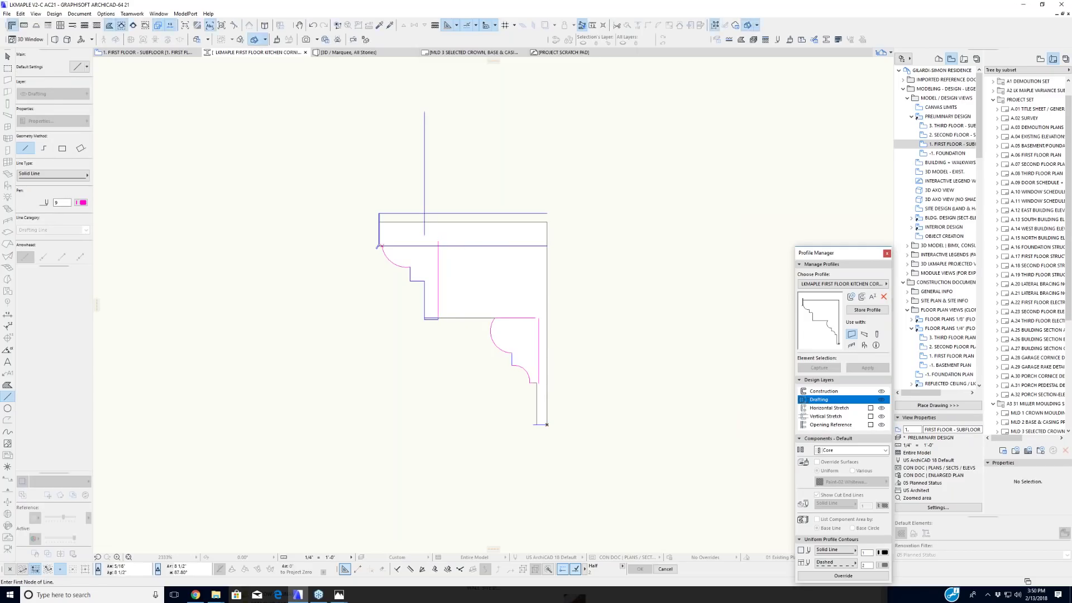
left_click(438, 311)
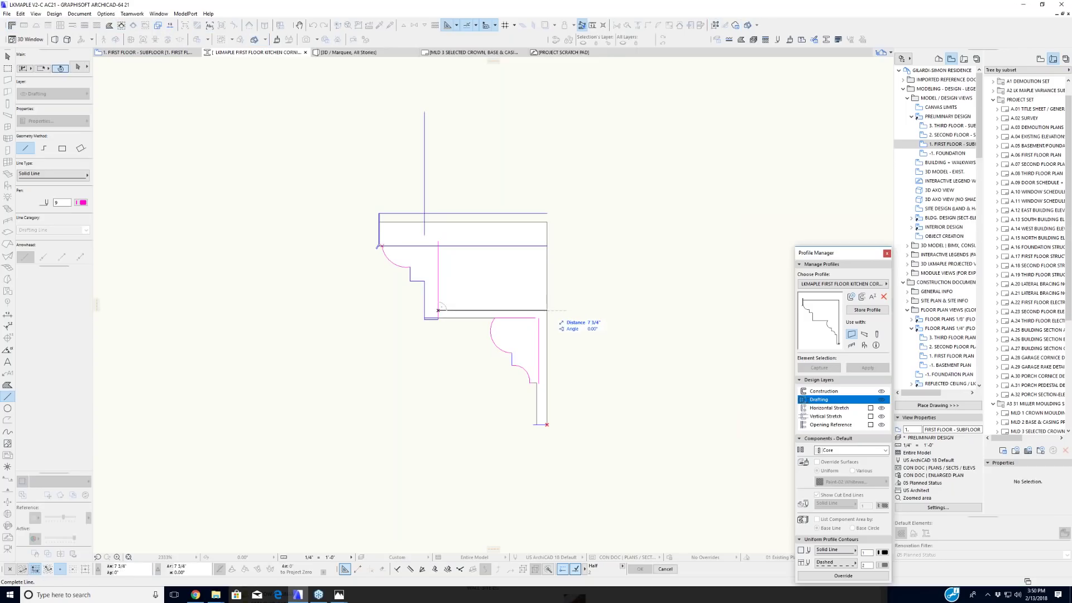
left_click(546, 310)
scroll(464, 331, "up", 2)
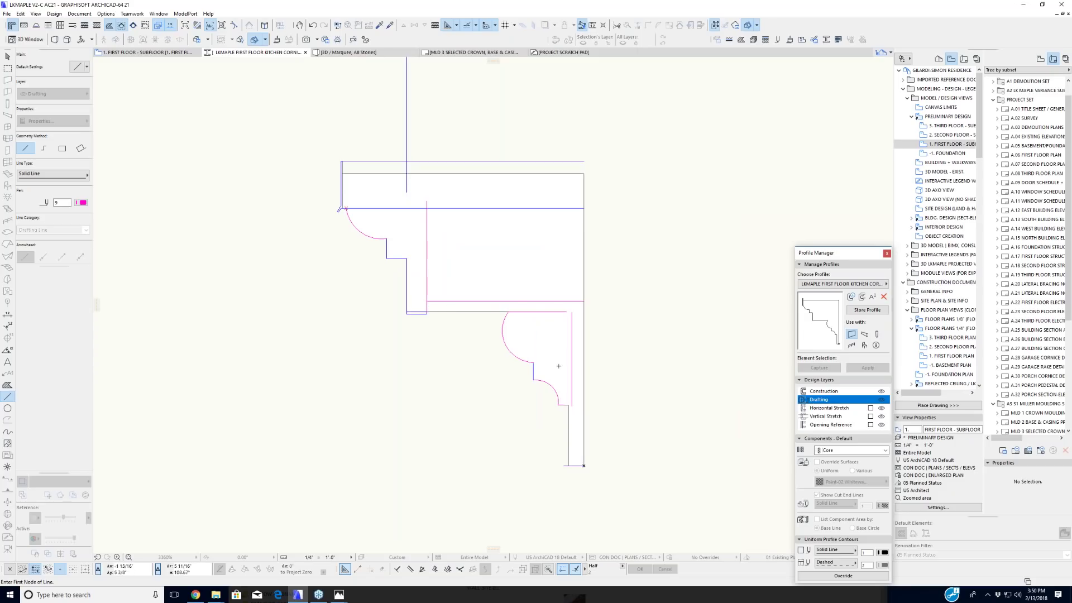
scroll(463, 340, "down", 1)
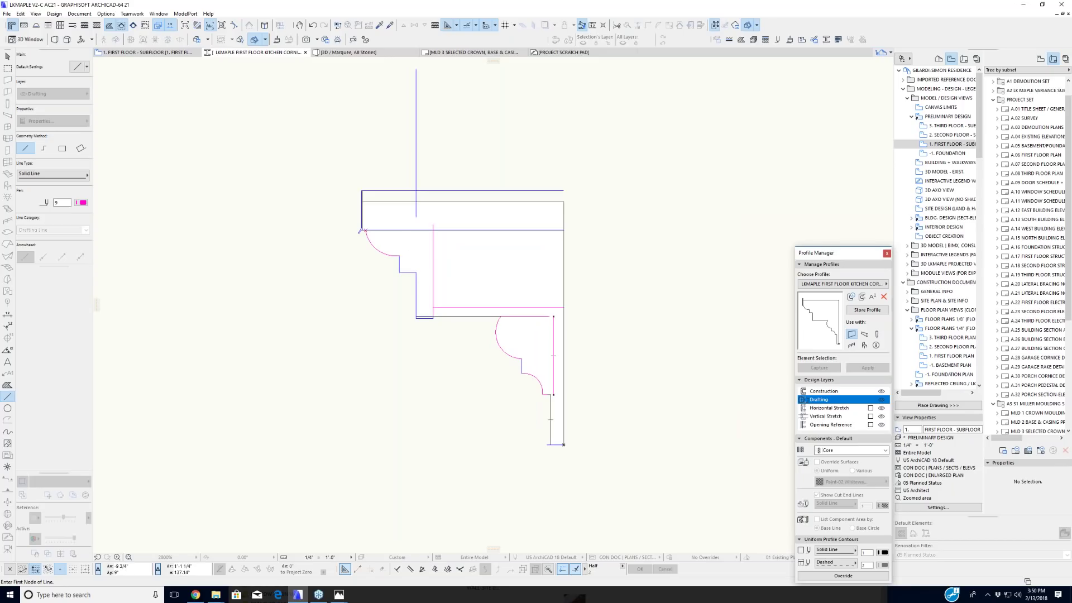
middle_click_drag(454, 333, 461, 333)
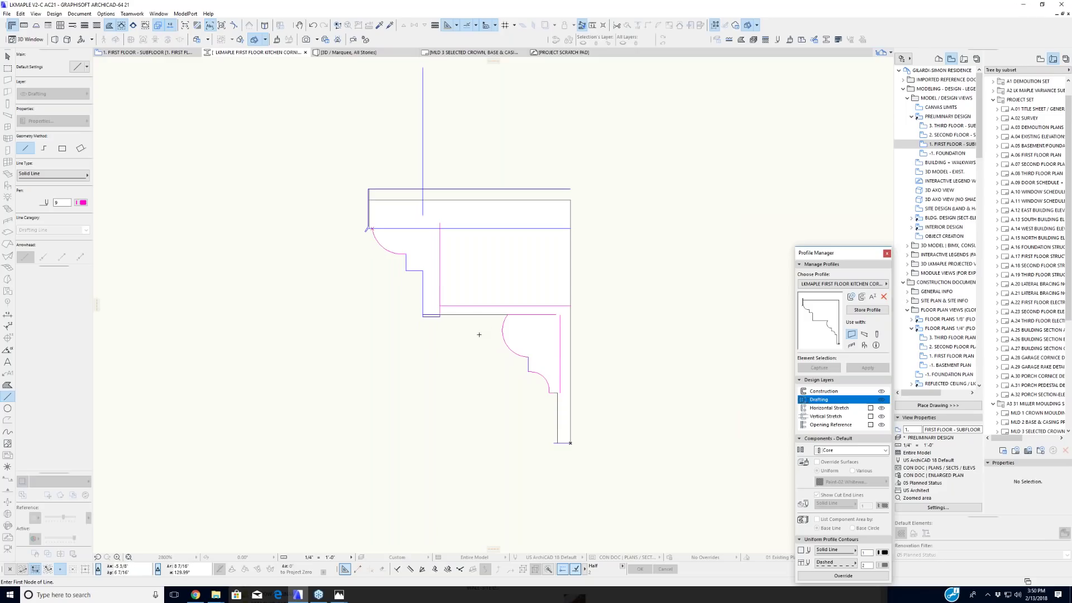
middle_click_drag(479, 335, 476, 340)
left_click(874, 310)
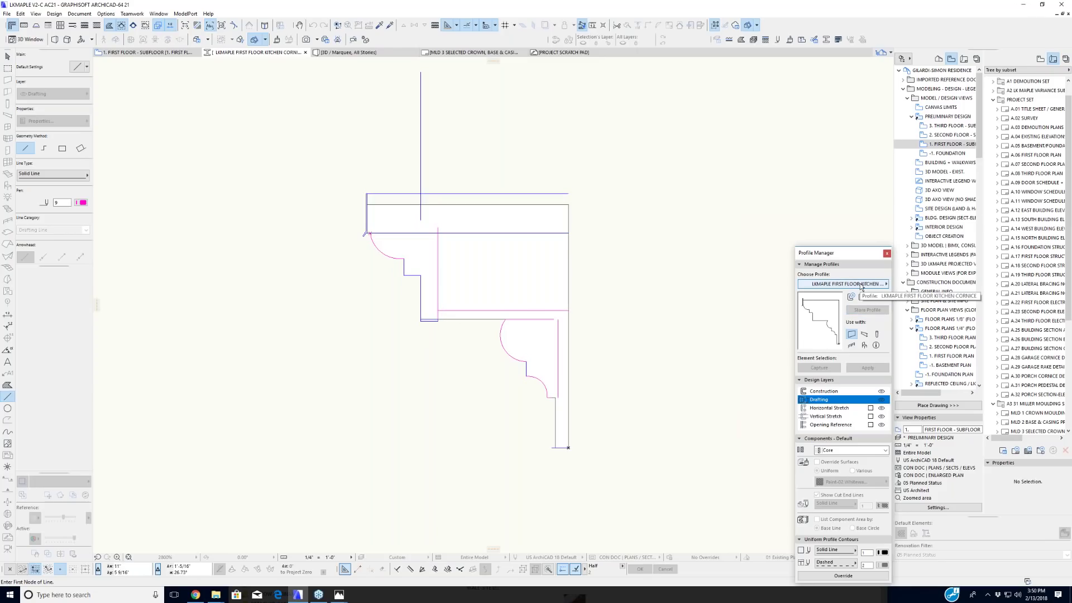
Step: Browse the complex profile list and load the LKMAPLE Int. Wall XST profile into the editor
left_click(863, 284)
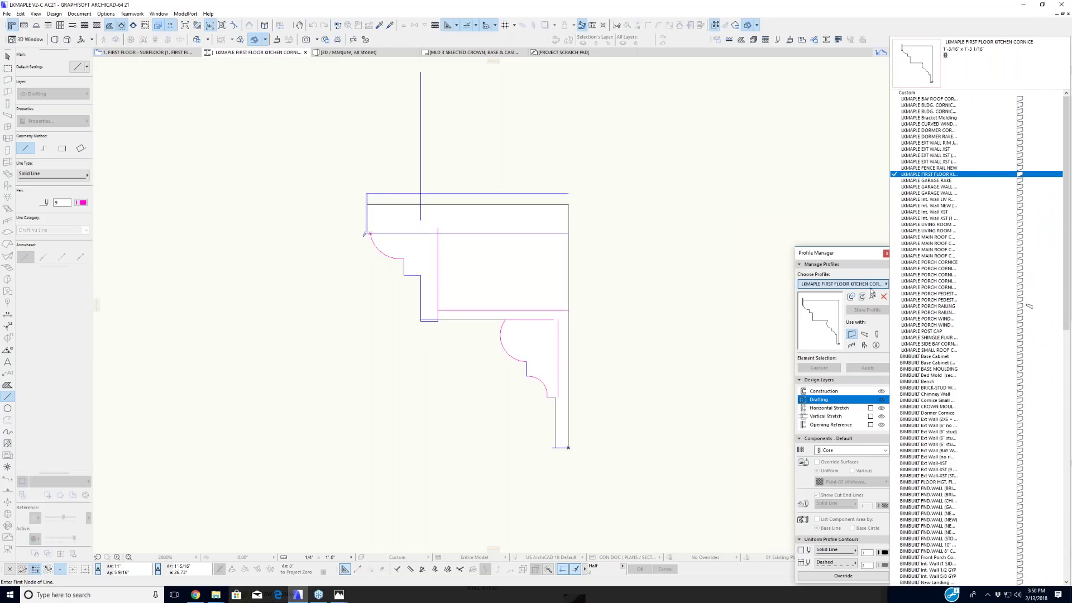
scroll(922, 428, "down", 1)
scroll(923, 429, "down", 4)
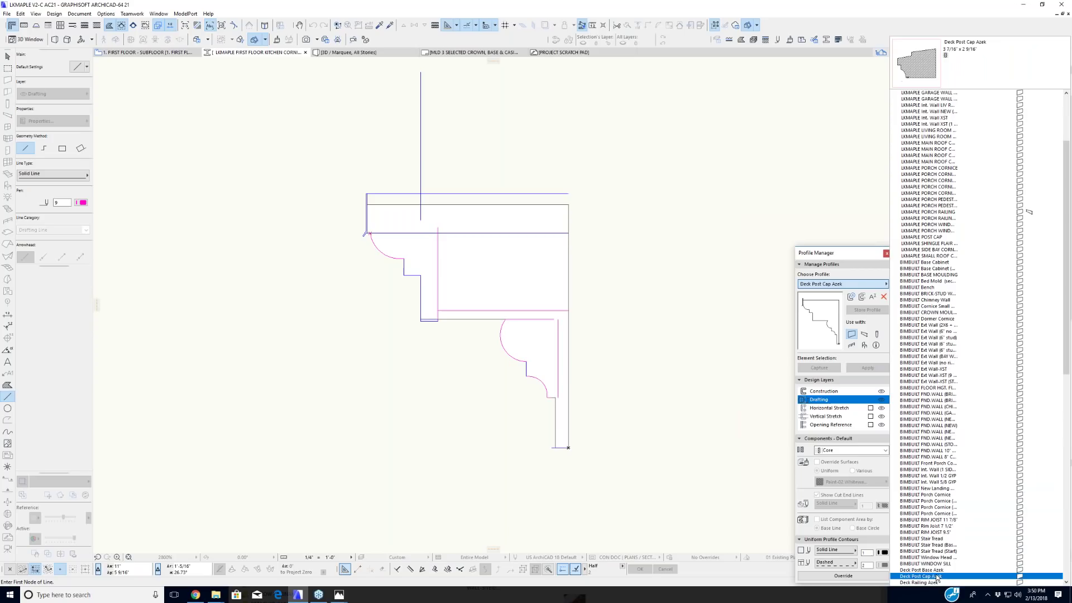
left_click(925, 117)
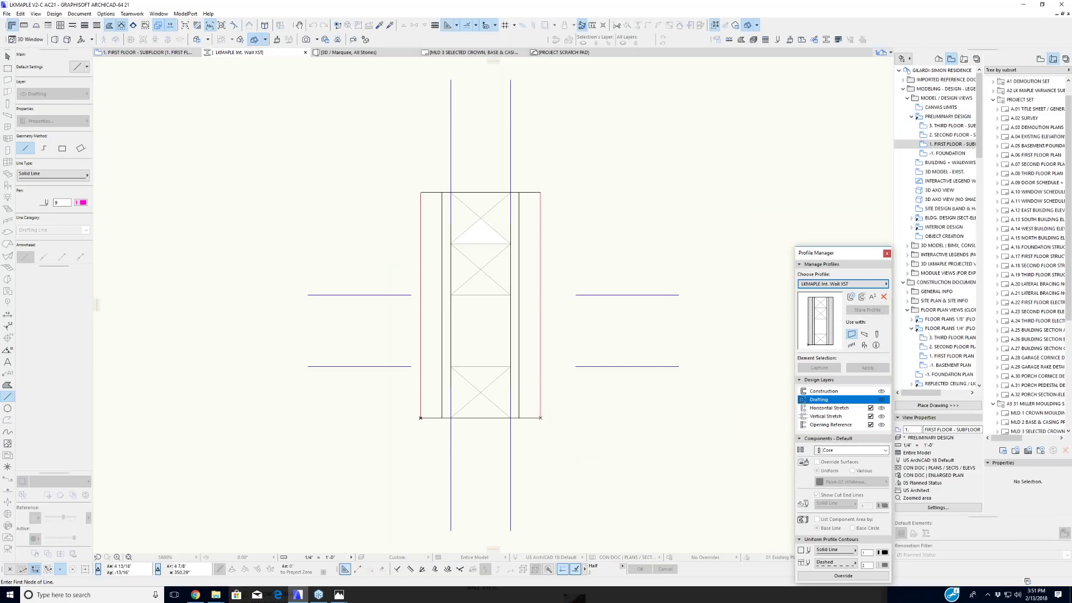
Step: Select the wood fill component in the middle of the wall core and start editing its outline from the lower corner node
middle_click_drag(583, 444, 567, 440)
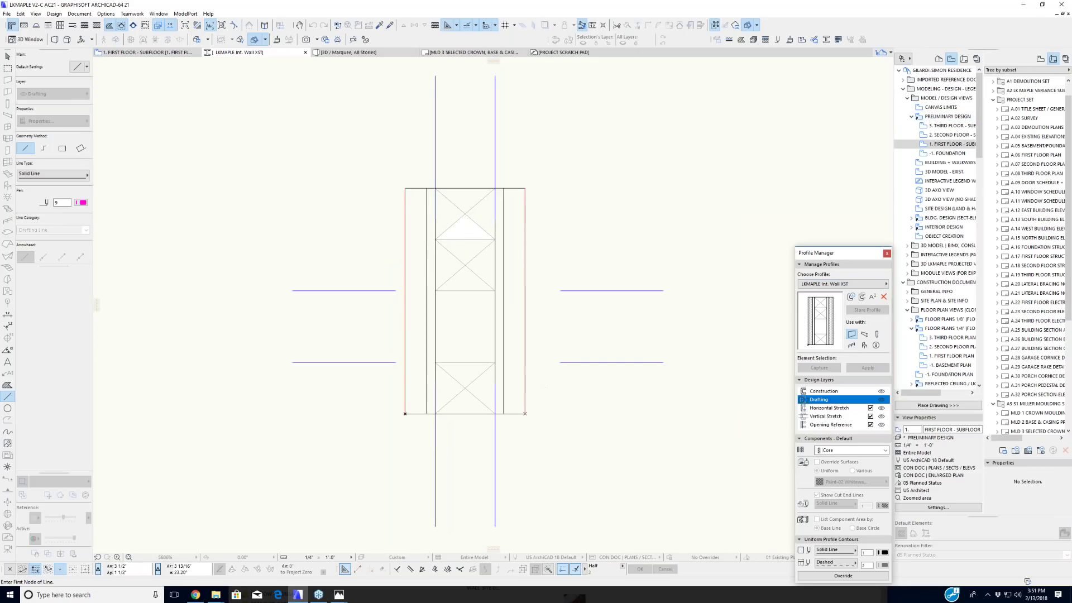
middle_click_drag(509, 341, 521, 326)
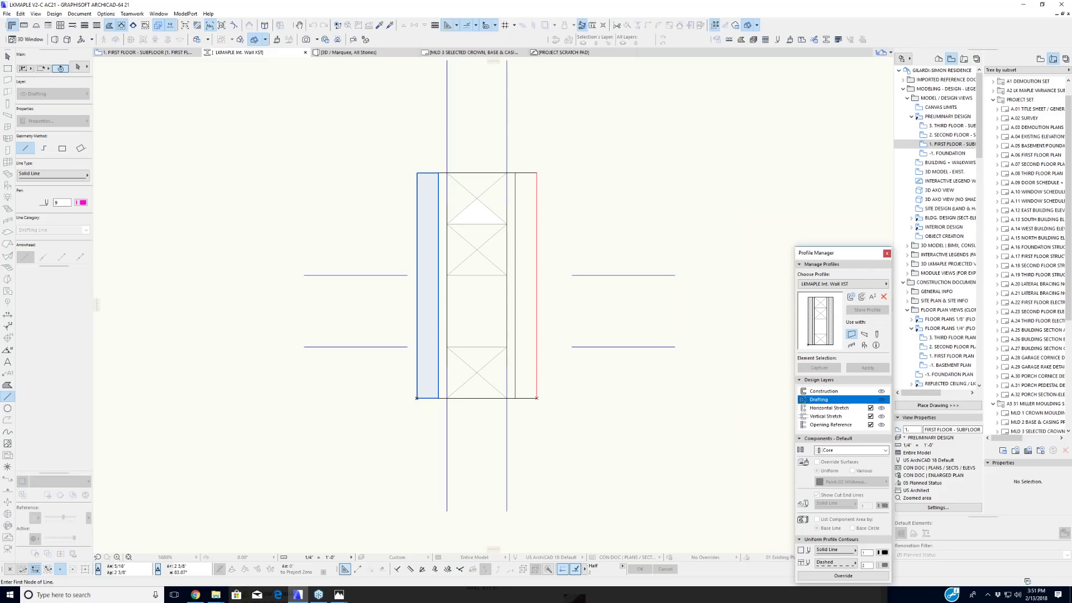
left_click(455, 325)
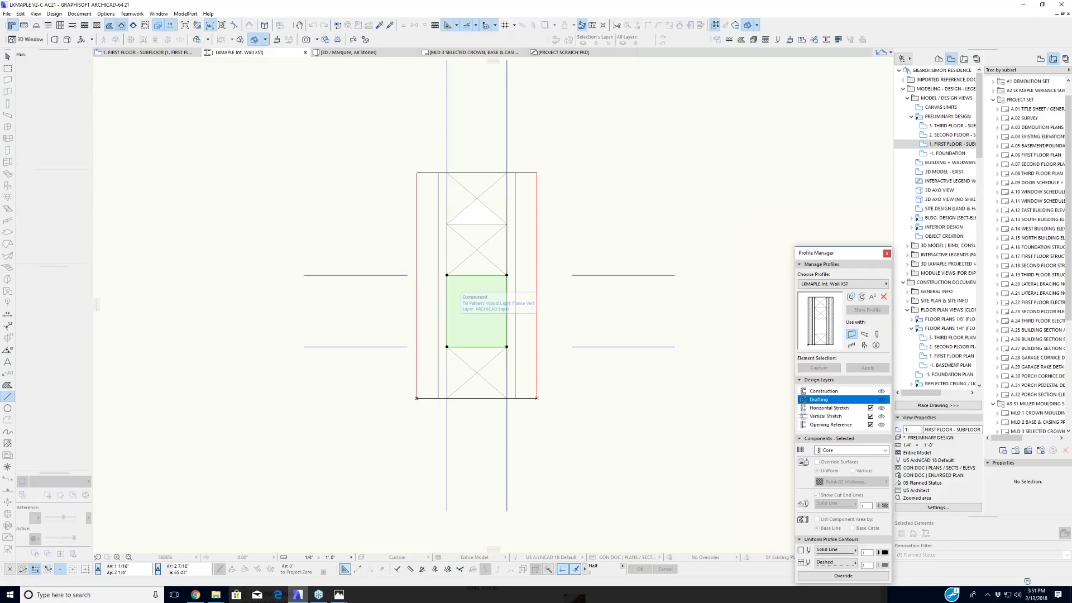
left_click(447, 345)
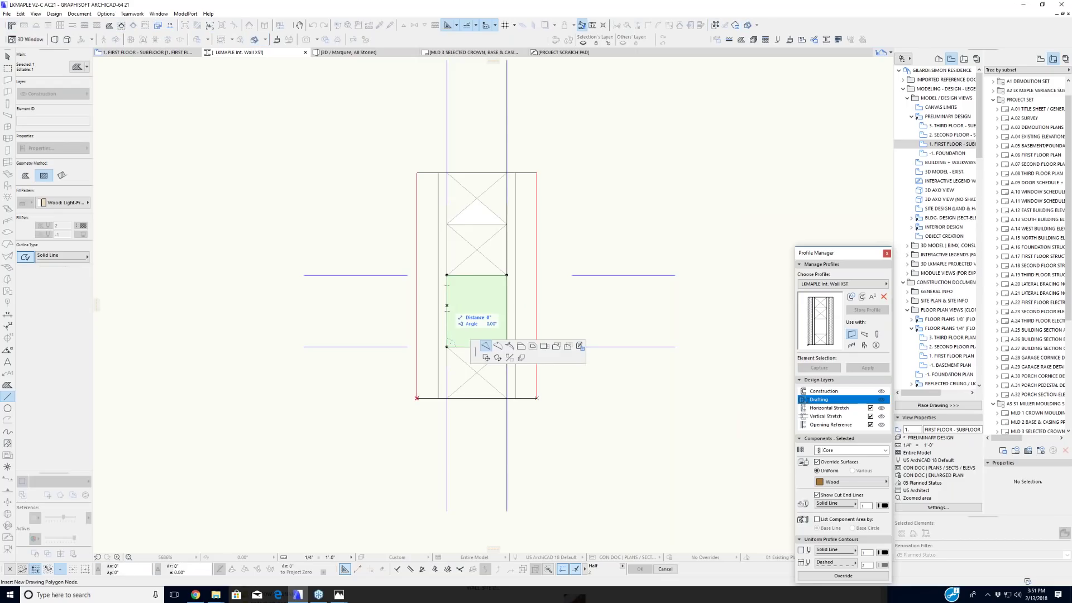
Step: Examine the custom edge settings for the middle core component's edge, including which edges changes apply to, without saving any change
left_click(580, 346)
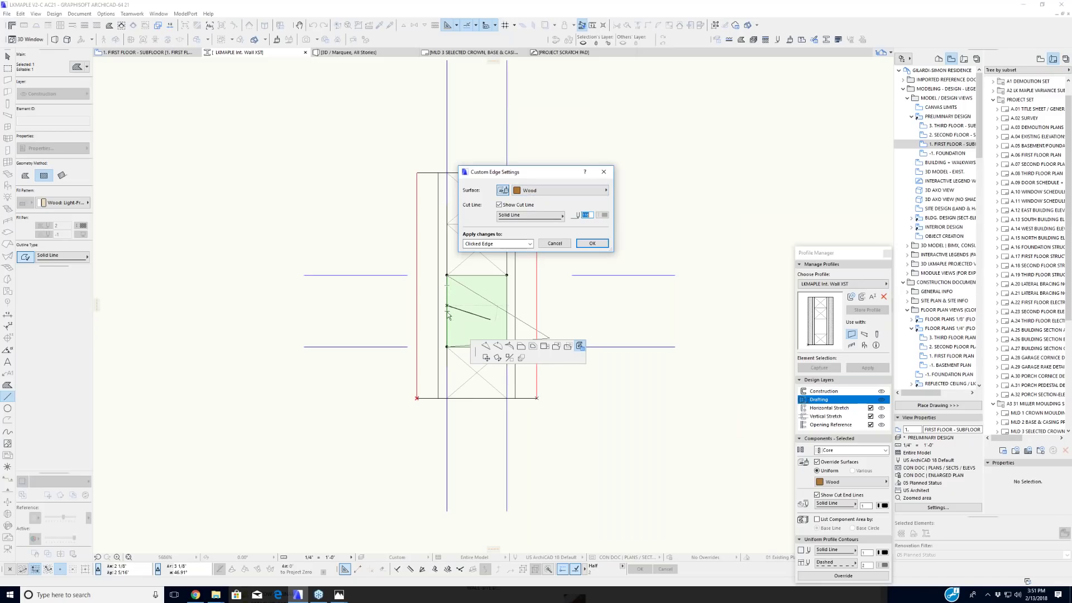
left_click(482, 244)
left_click(498, 258)
left_click(559, 247)
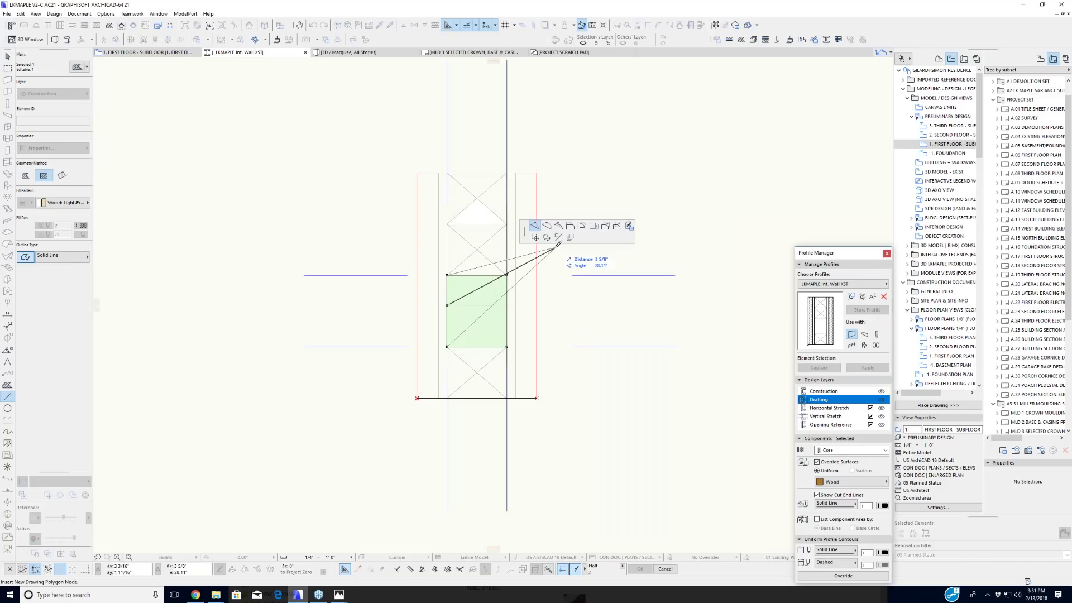
key("Escape")
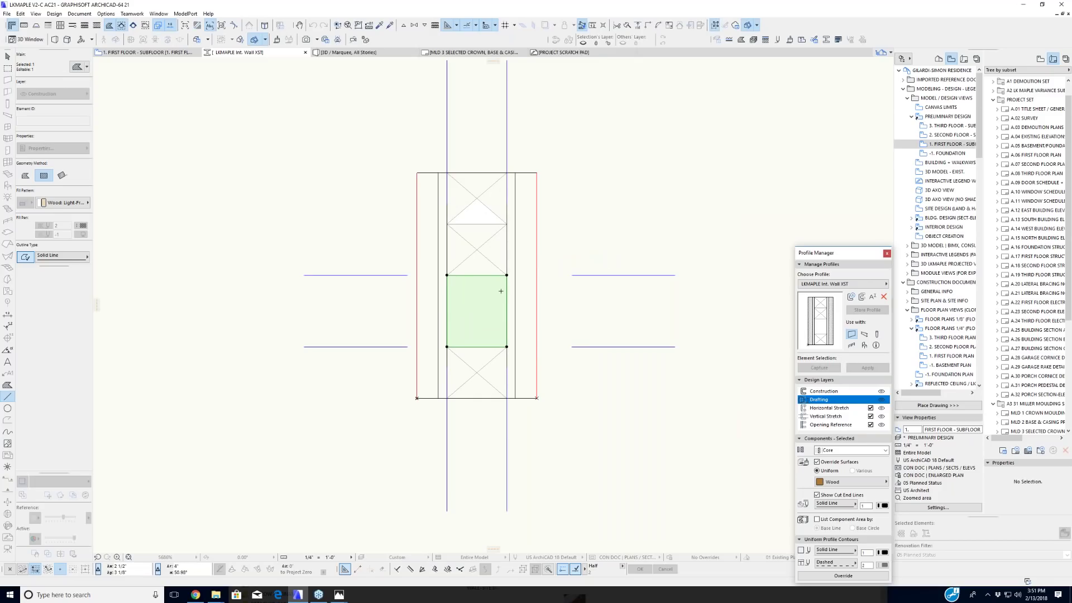
Step: Examine the middle core component between the studs in the wall profile and the list of building materials available for it
key("Delete")
left_click(479, 305, "shift")
key("Escape")
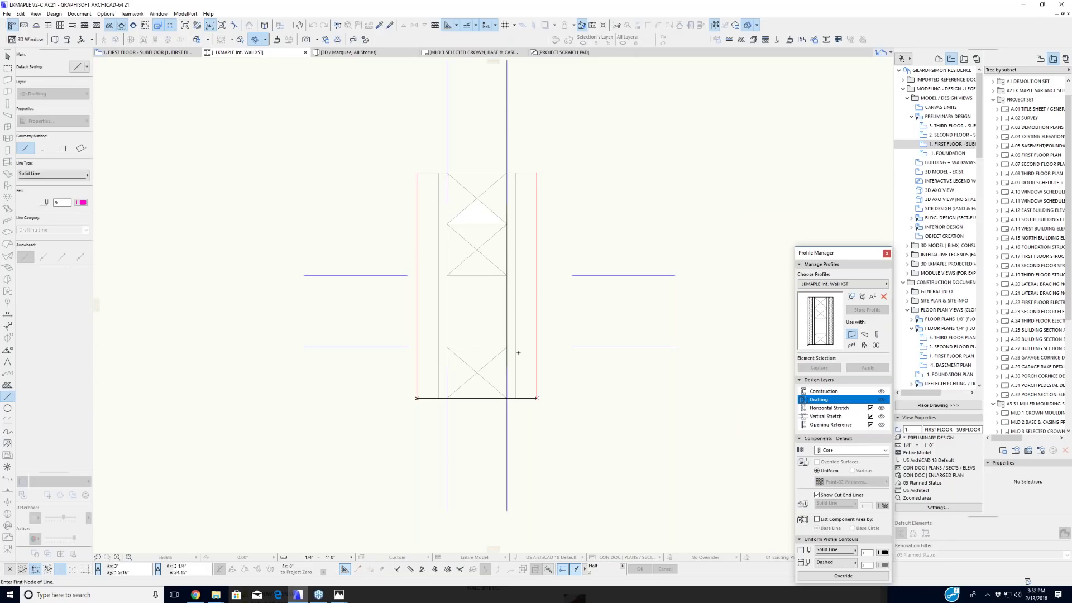
key("space")
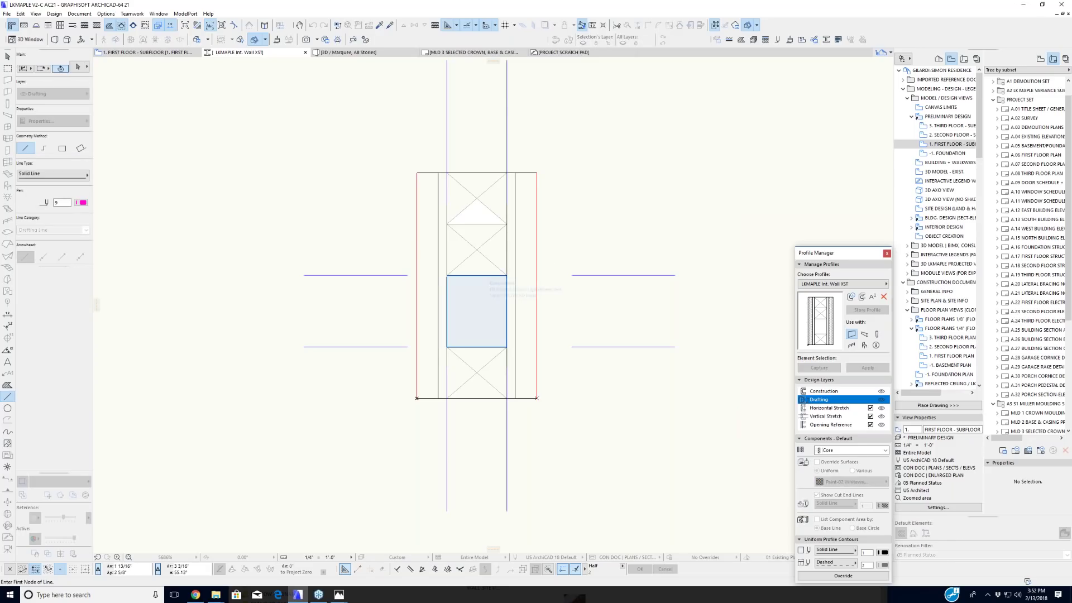
left_click(478, 311)
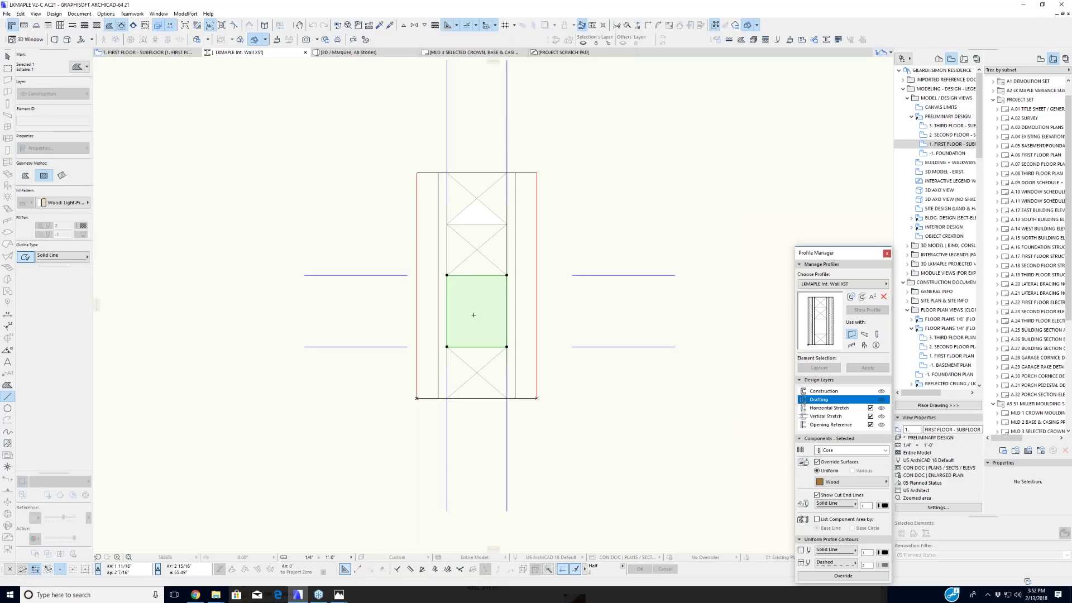
key("Escape")
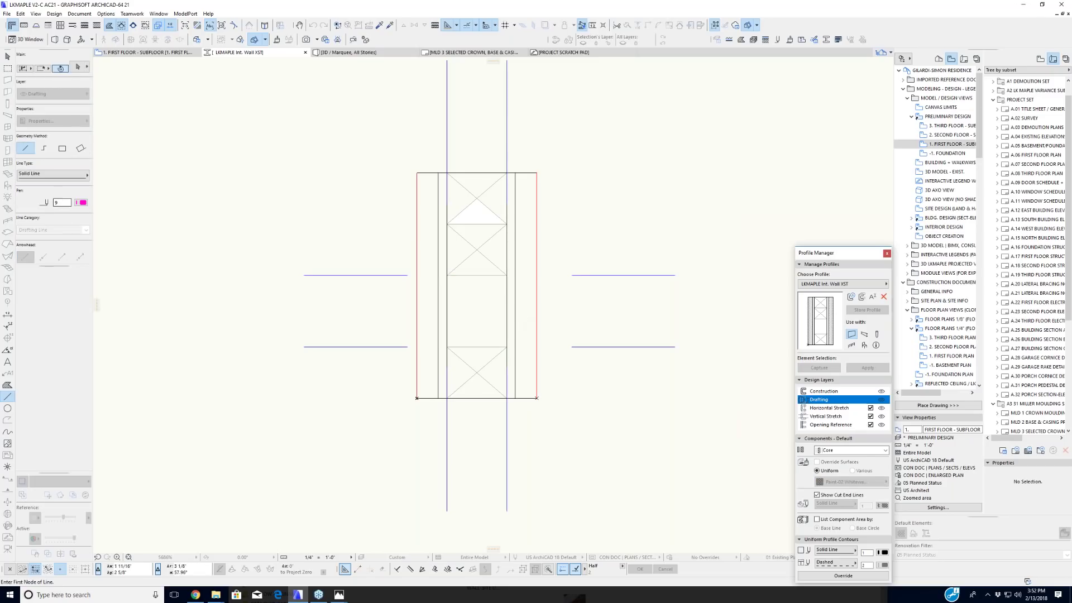
left_click(484, 301, "shift")
left_click(63, 203)
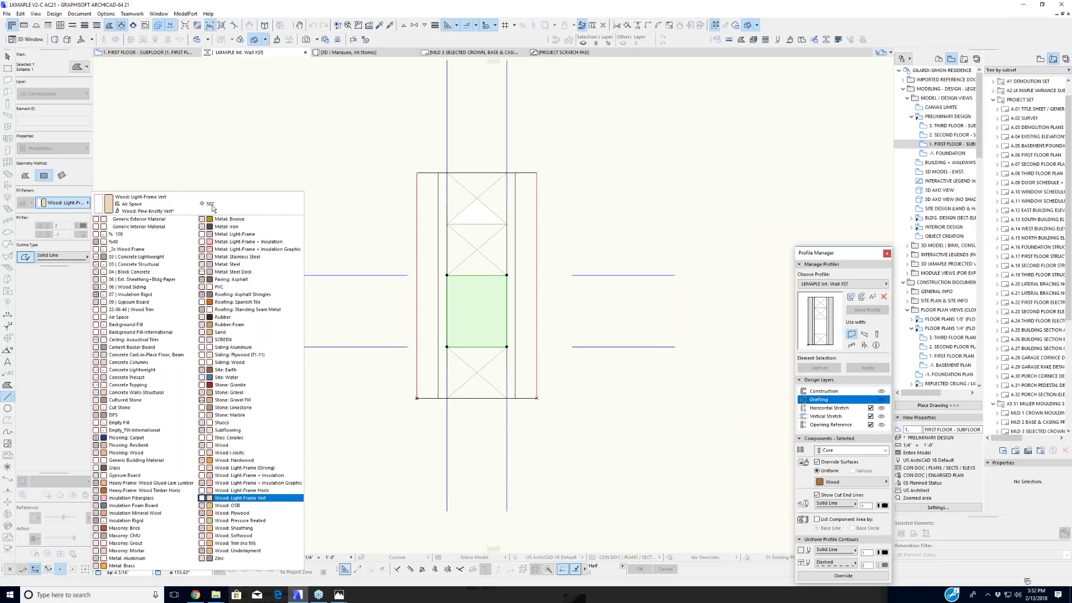
key("Escape")
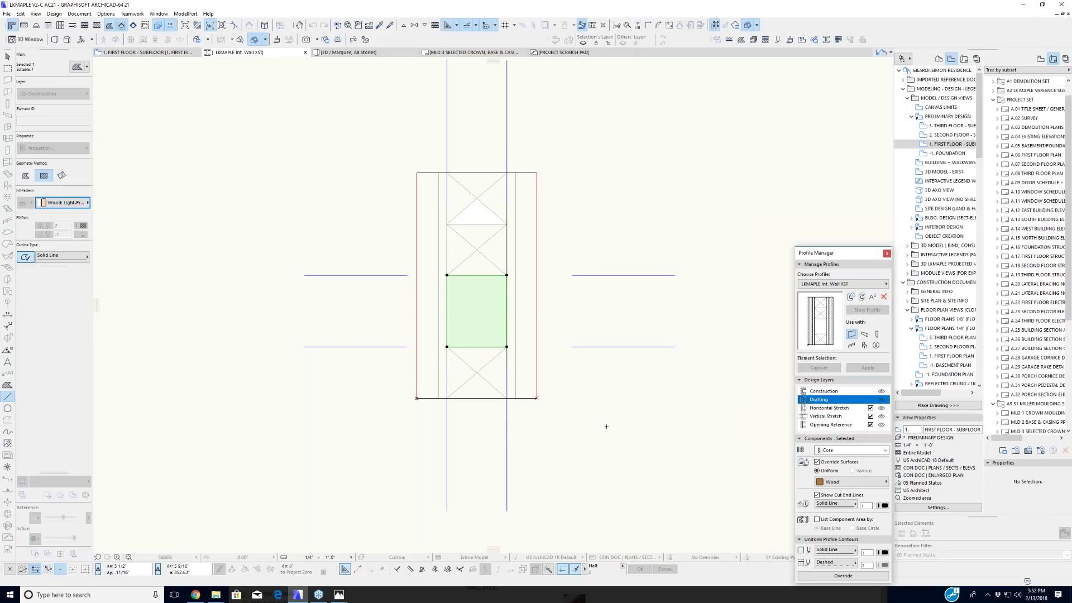
key("Escape")
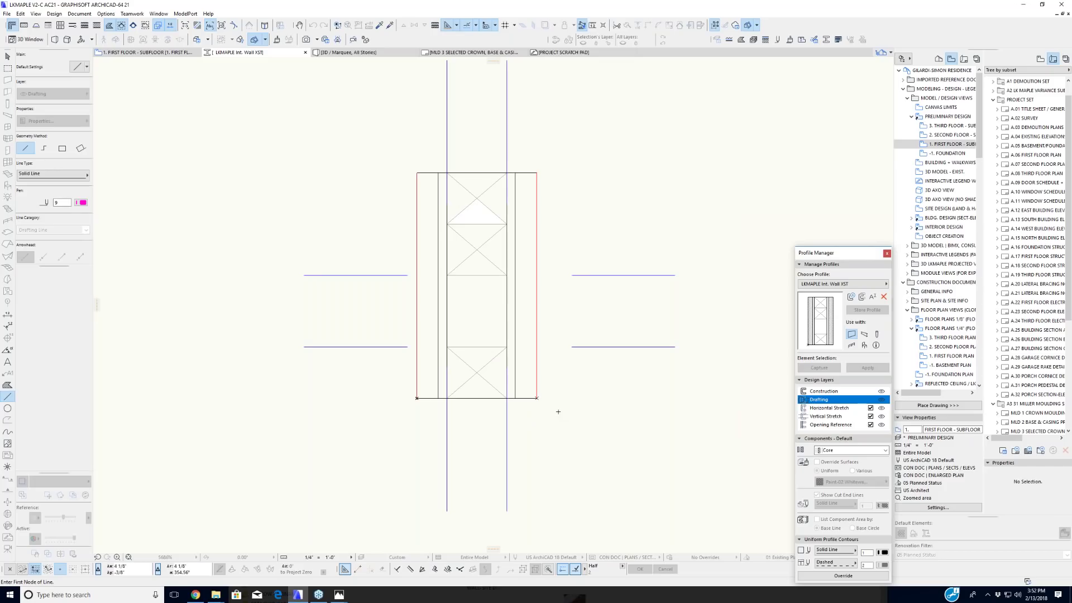
key("space")
left_click(830, 285)
key("Escape")
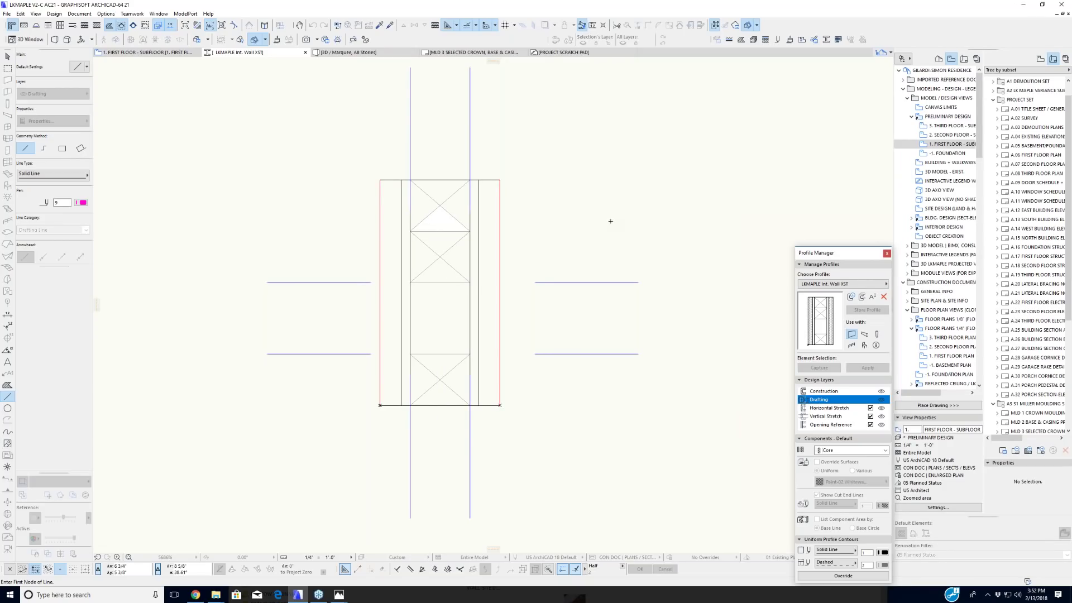
Step: Switch to the first floor subfloor plan and look over the house plan and the detail drawings around it
key("ctrl+Tab")
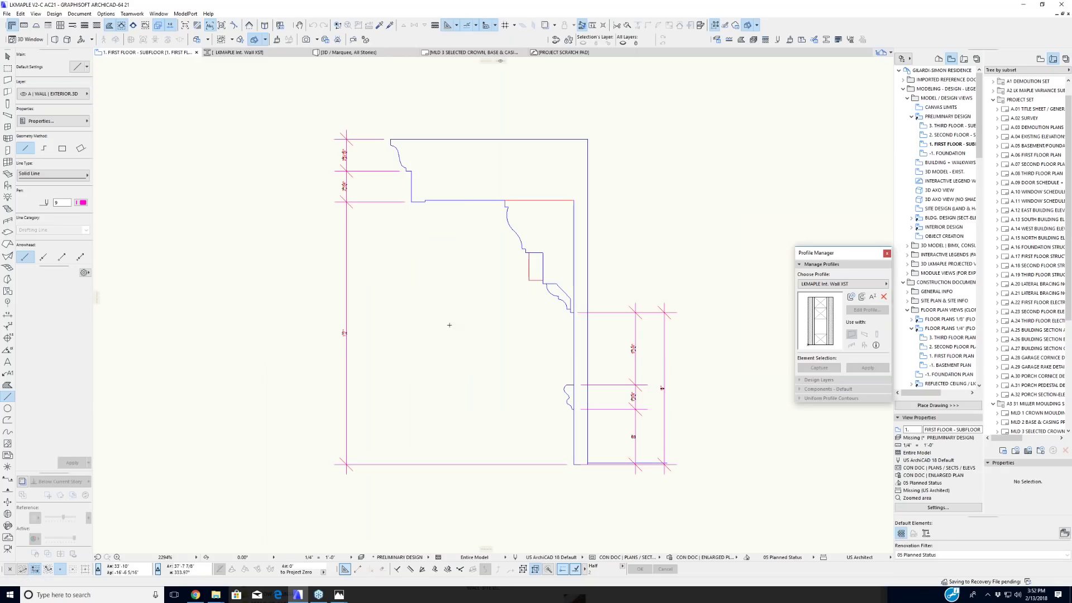
scroll(380, 318, "down", 5)
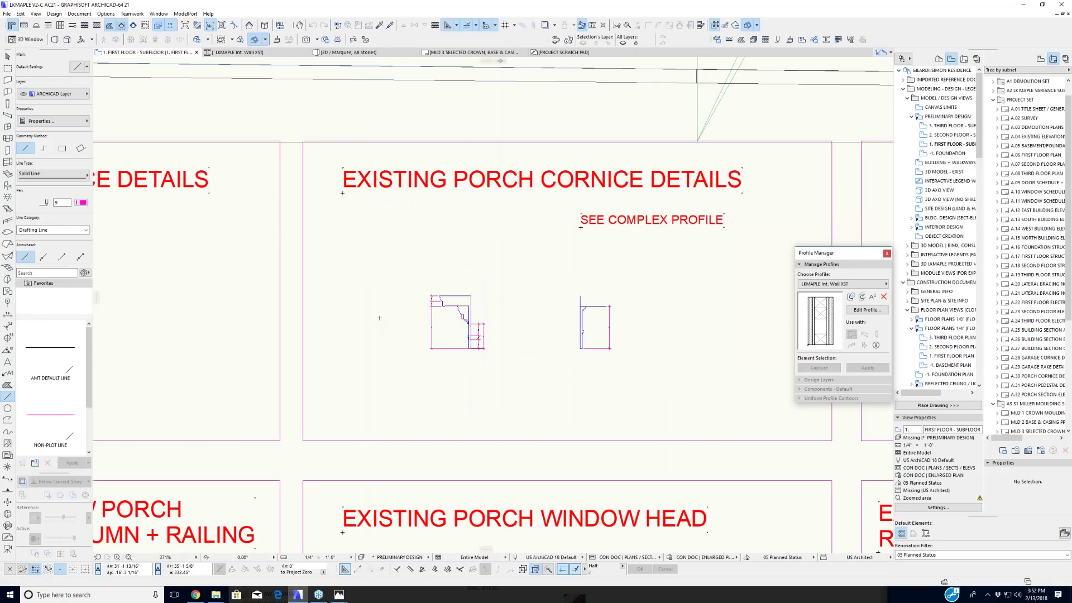
scroll(569, 458, "down", 6)
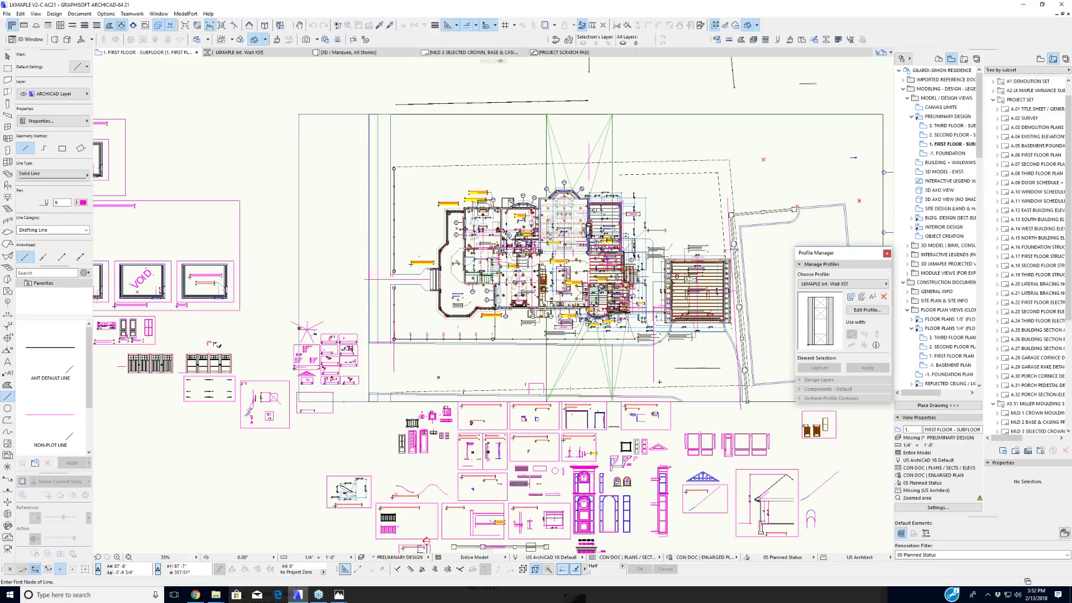
middle_click_drag(655, 378, 590, 375)
scroll(519, 251, "up", 2)
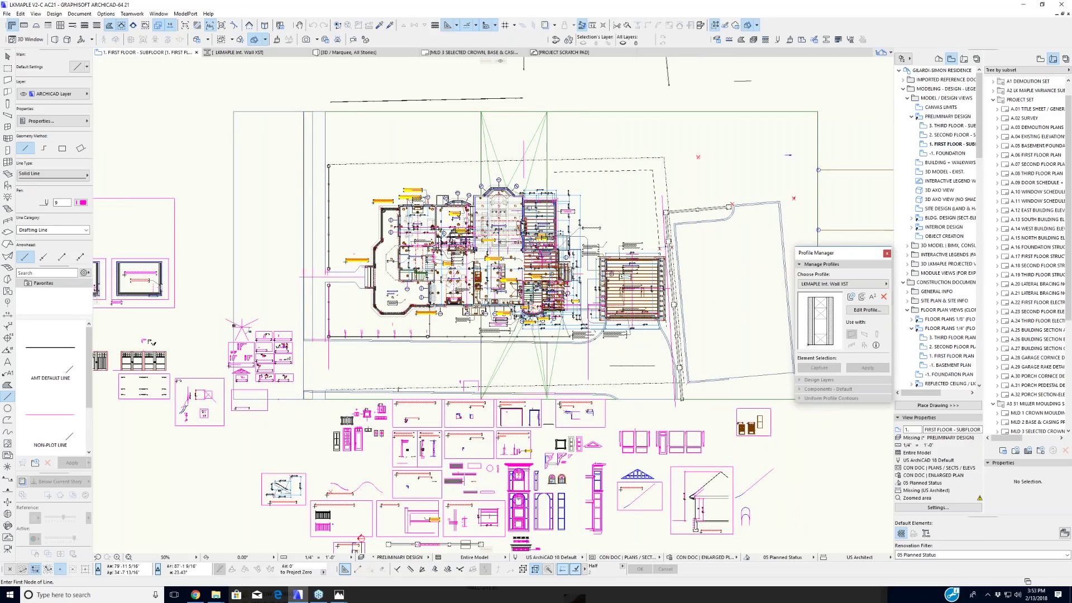
scroll(564, 272, "up", 1)
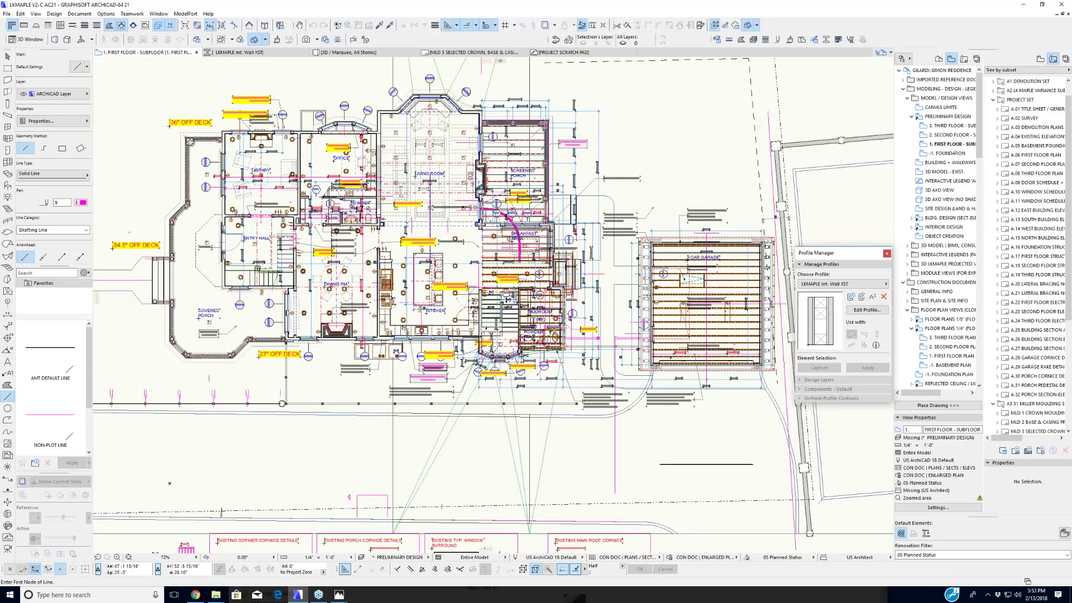
middle_click_drag(491, 307, 530, 328)
scroll(418, 284, "down", 3)
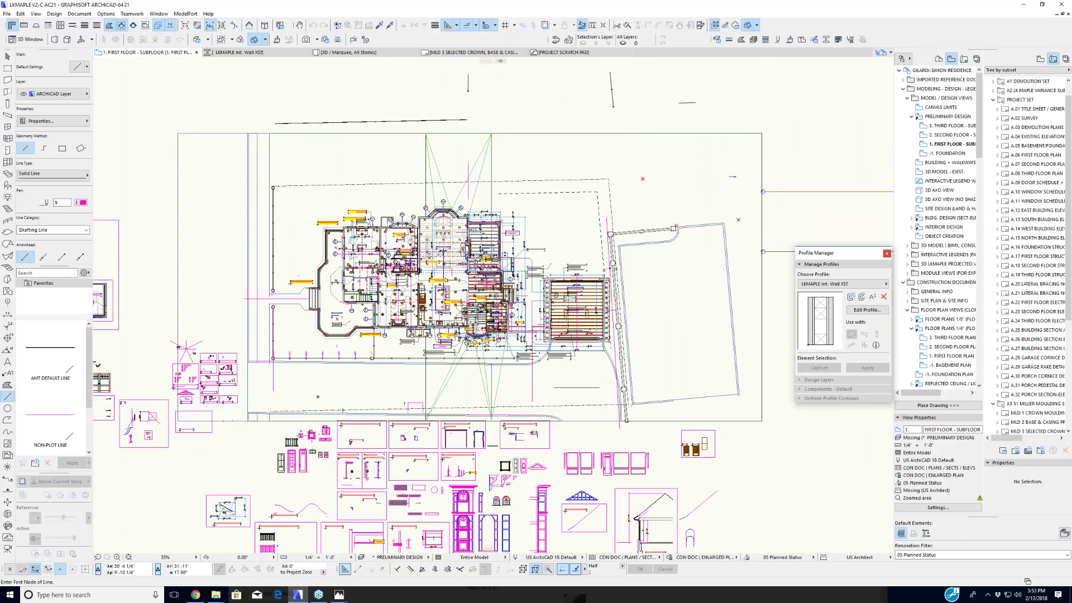
Step: Locate the section markers and move section CD72 from the detail drawings outside the plan onto the dining room's exterior wall
left_click(7, 481)
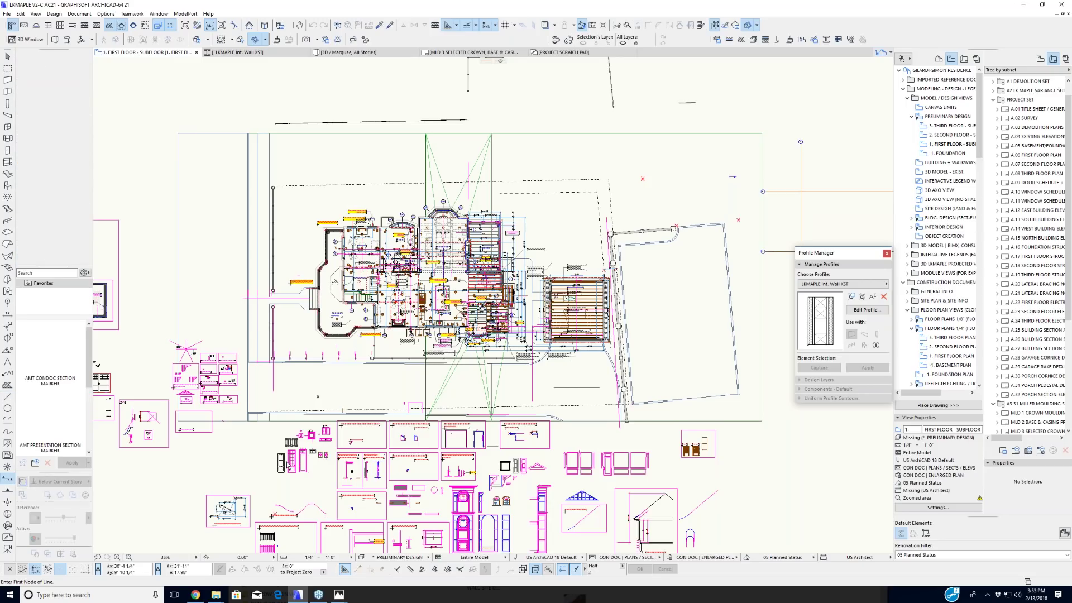
scroll(253, 454, "down", 2)
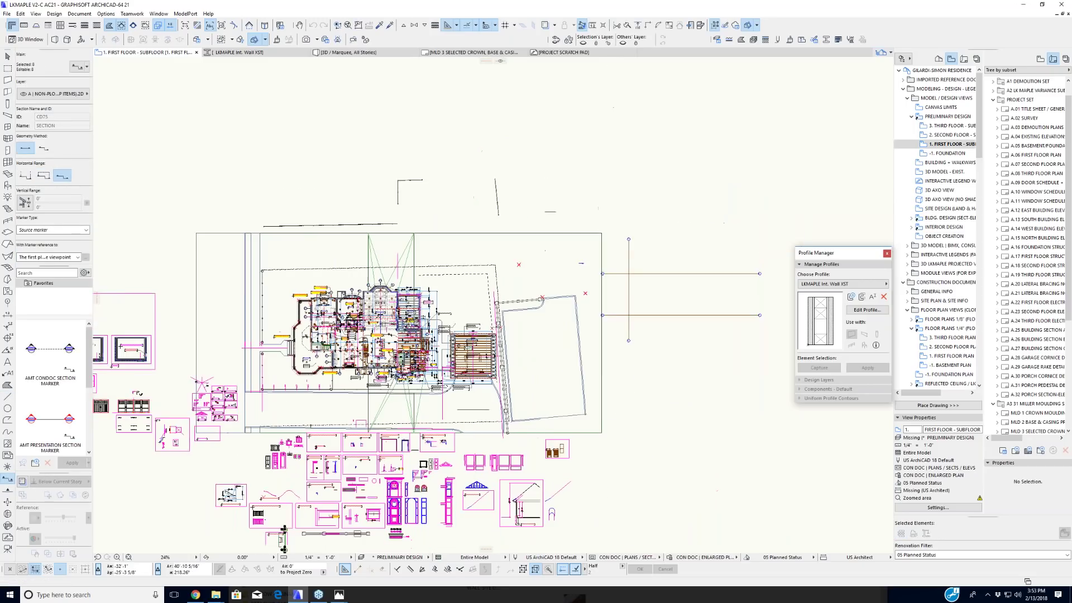
middle_click_drag(258, 444, 309, 424)
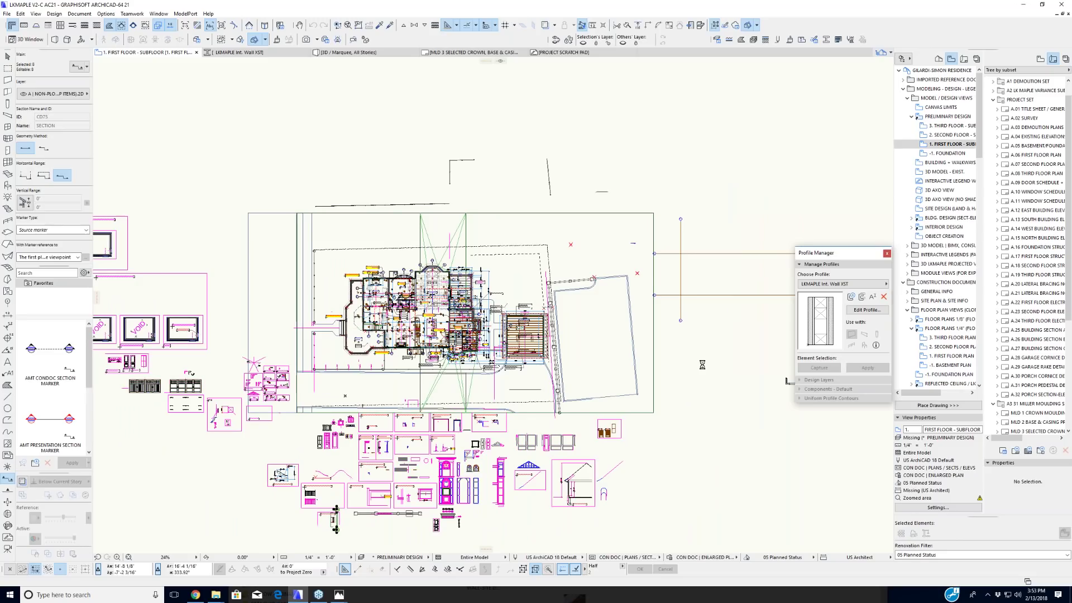
key("Escape")
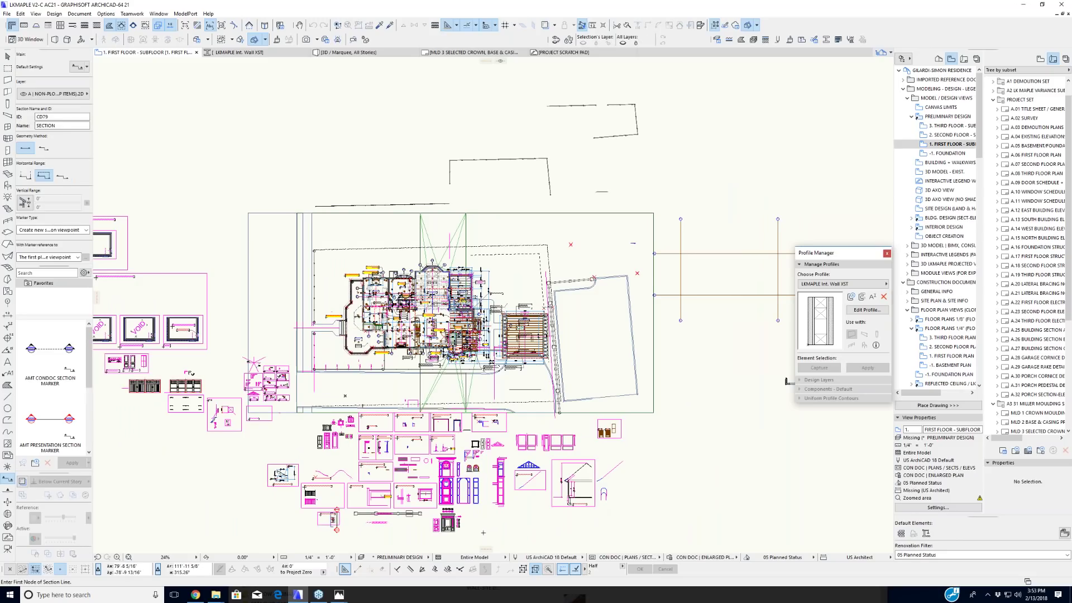
key("shift")
left_click(336, 529, "shift")
key("ctrl+d")
left_click(377, 536)
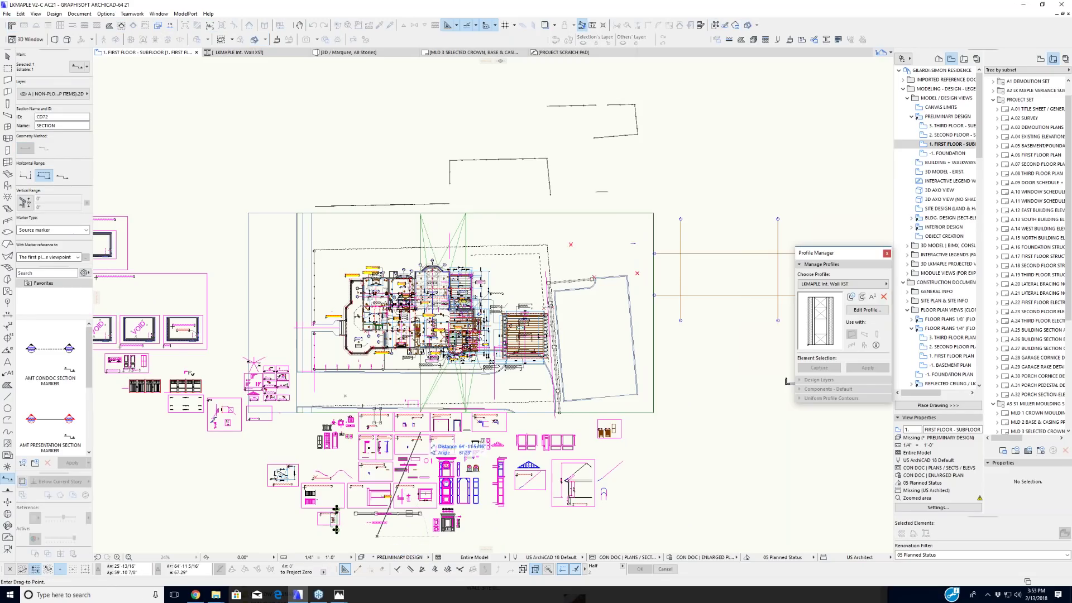
left_click(429, 378)
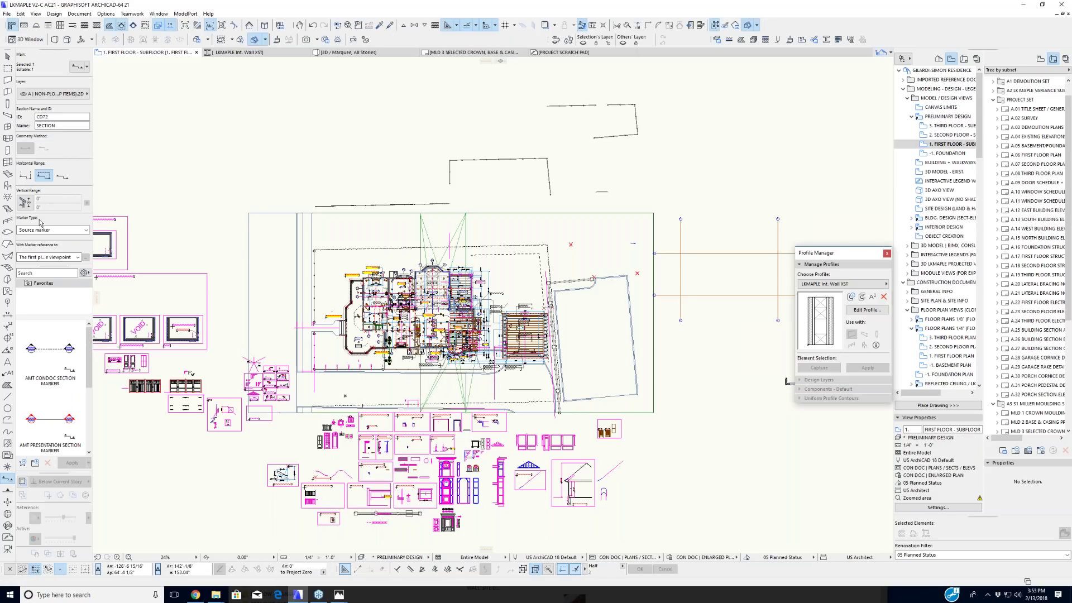
Step: Set section CD72's horizontal range to zero depth and reposition its line to cut through the dining room window WR-02
left_click(62, 175)
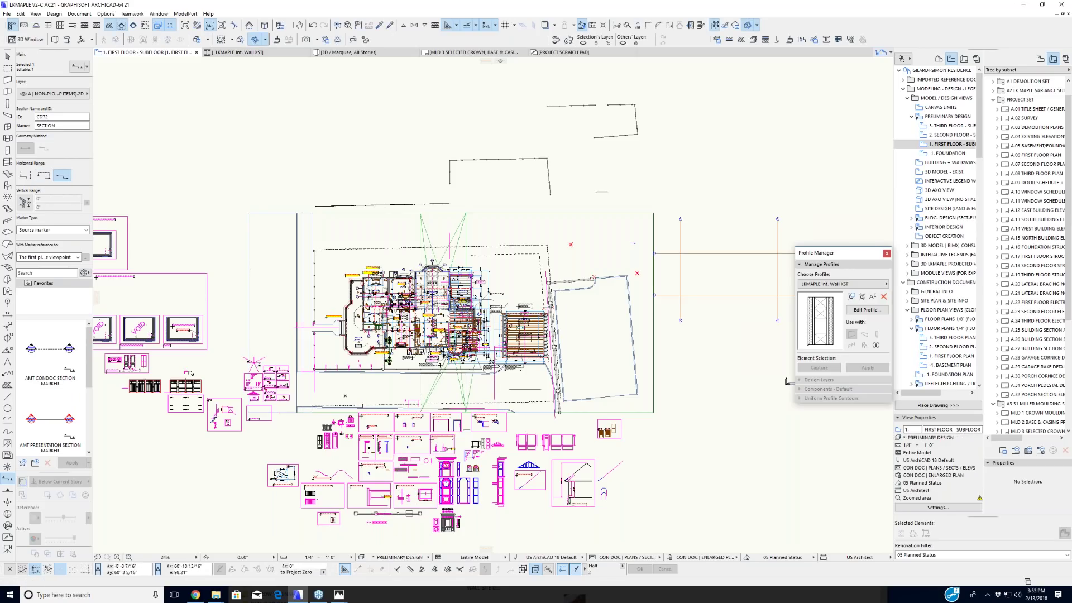
scroll(391, 327, "up", 8)
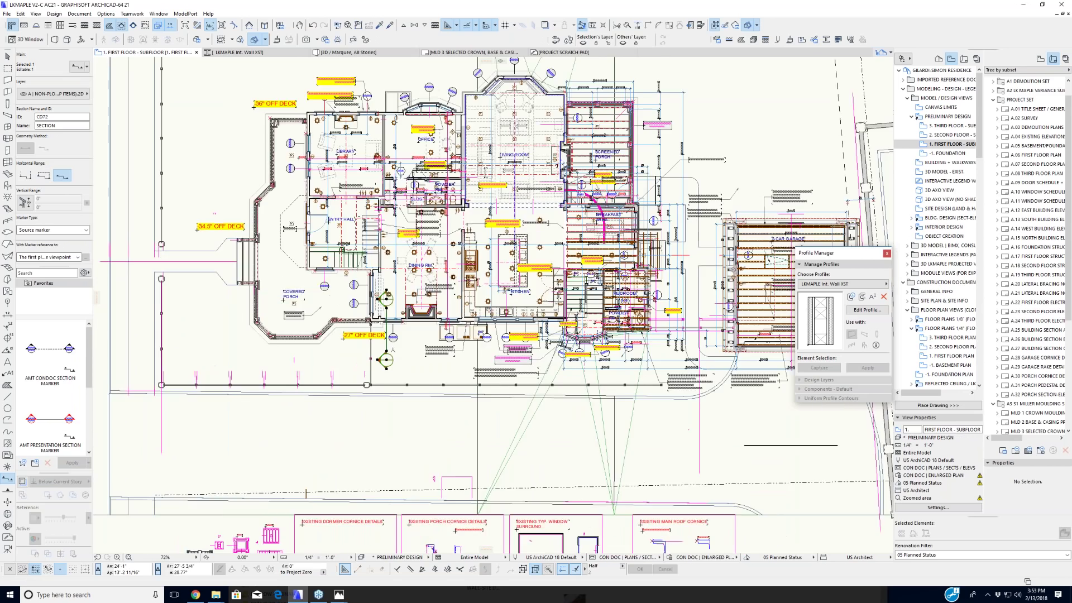
middle_click_drag(194, 514, 214, 520)
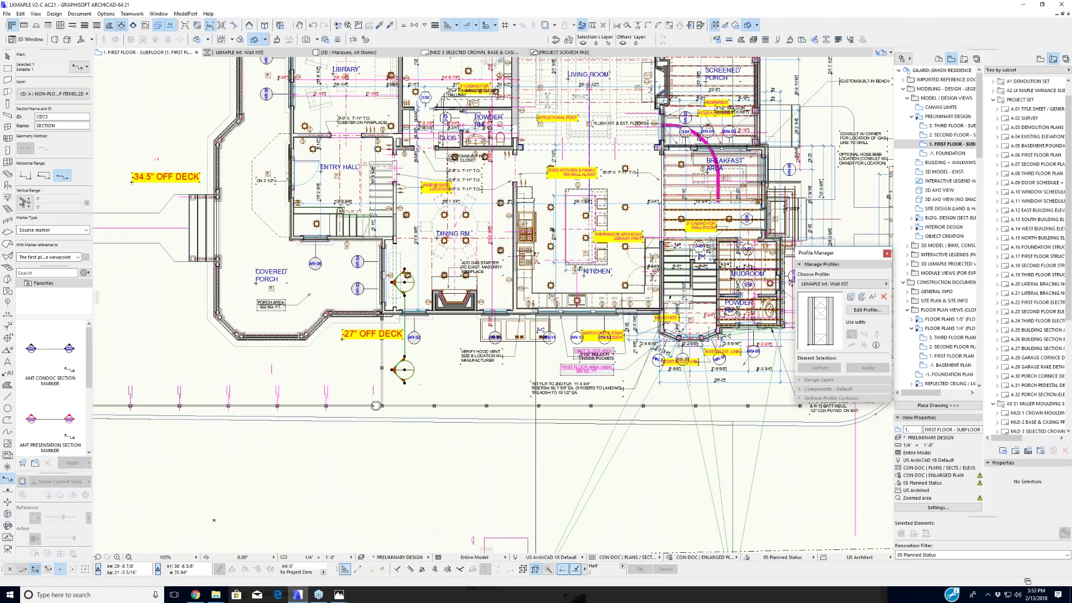
scroll(411, 317, "up", 4)
key("ctrl+d")
left_click(439, 391)
left_click(443, 384)
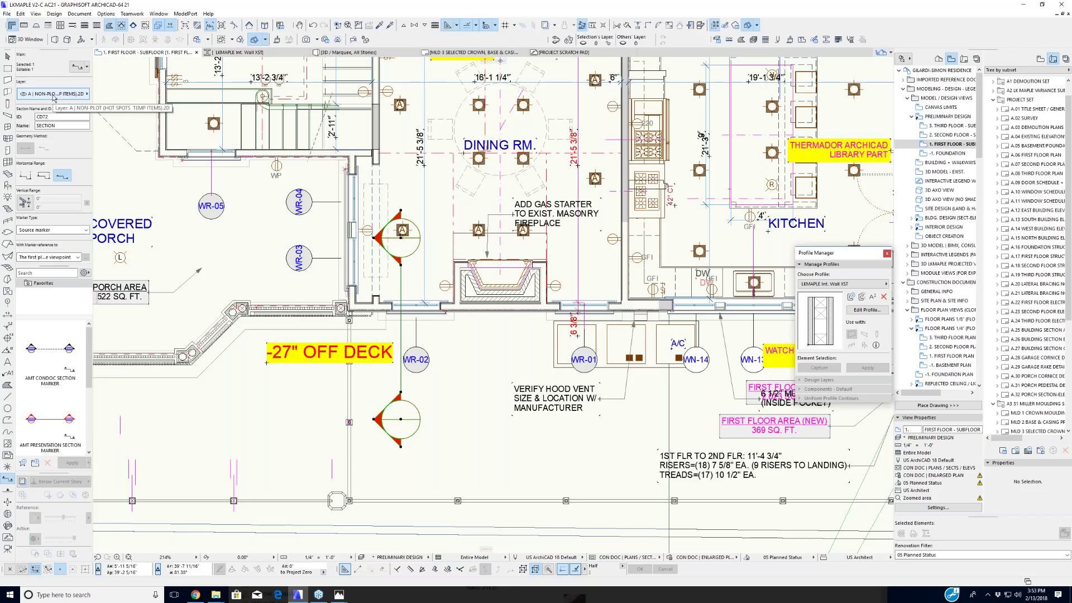
key("Escape")
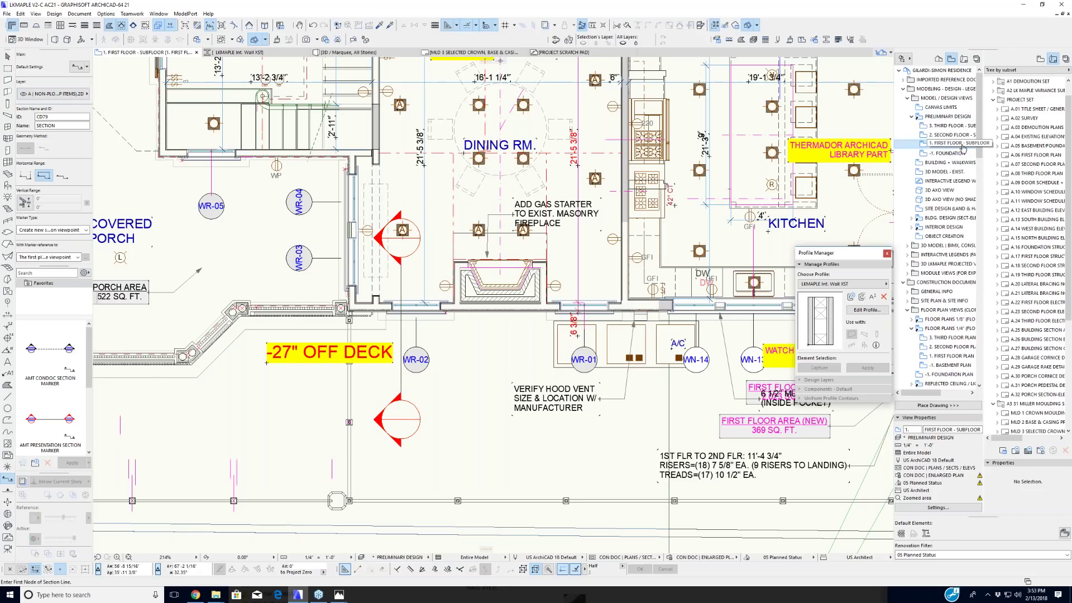
Step: Open section CD72 from its marker on the first floor plan with the current view settings and show the whole wall section
left_click(961, 144)
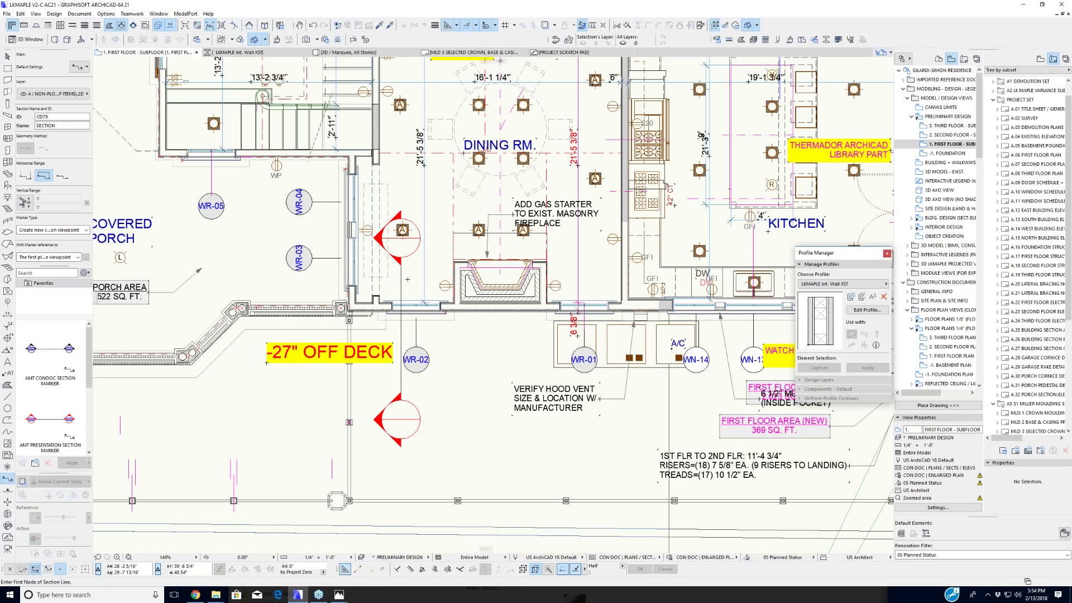
scroll(408, 279, "down", 5)
scroll(394, 321, "up", 3)
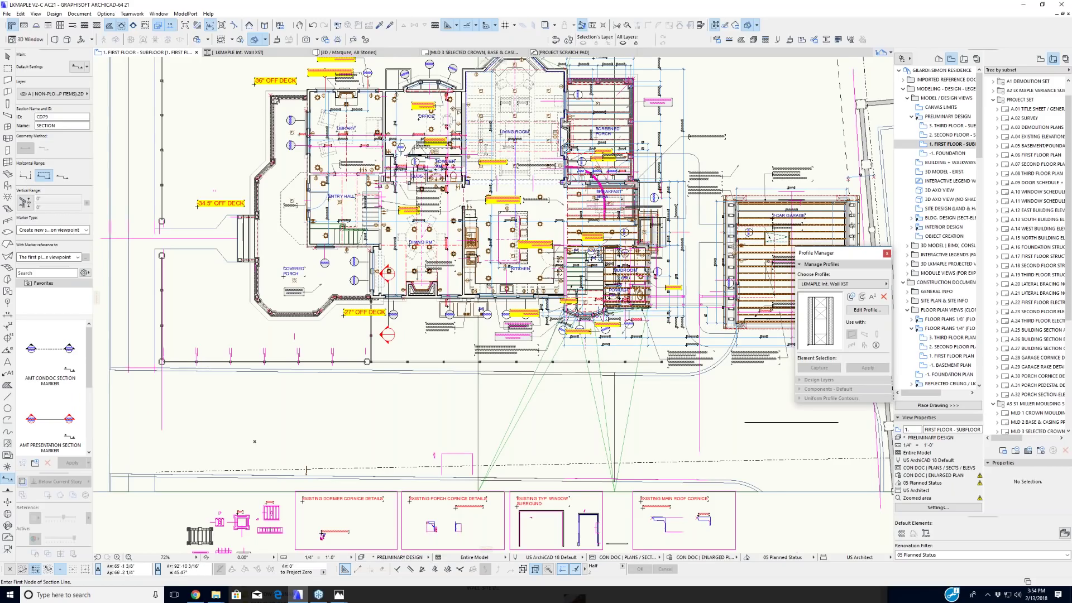
middle_click_drag(306, 470, 293, 515)
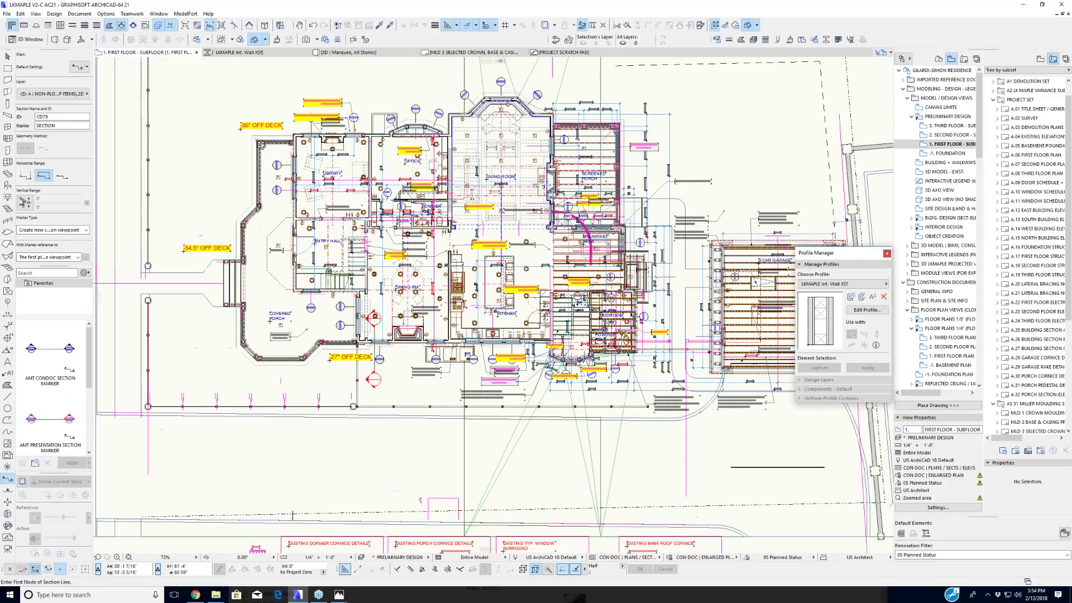
key("ctrl+a")
right_click(383, 475)
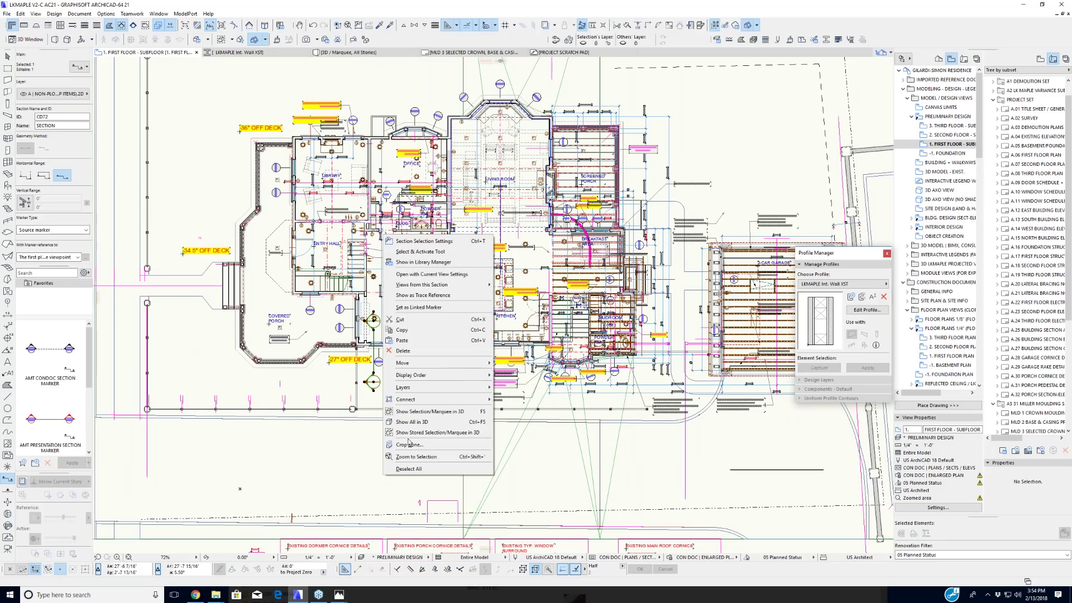
left_click(443, 274)
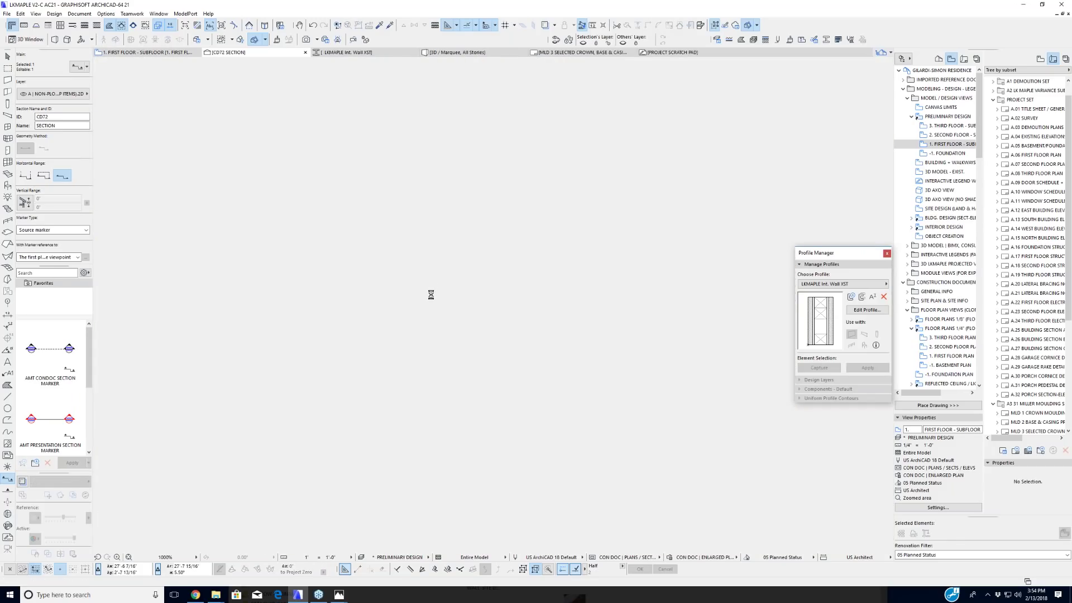
left_click(128, 557)
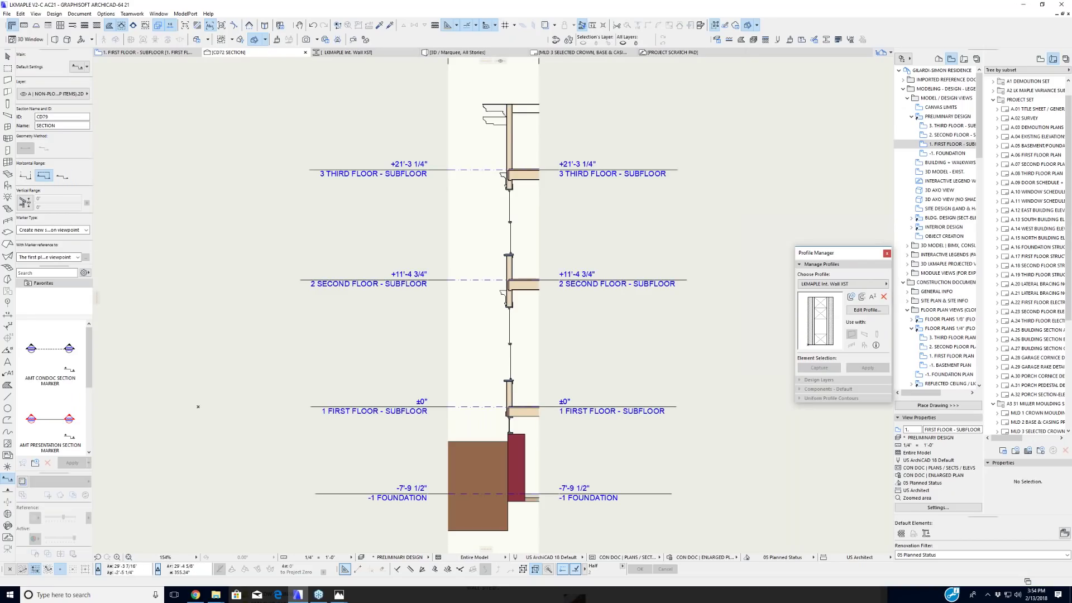
scroll(499, 264, "up", 4)
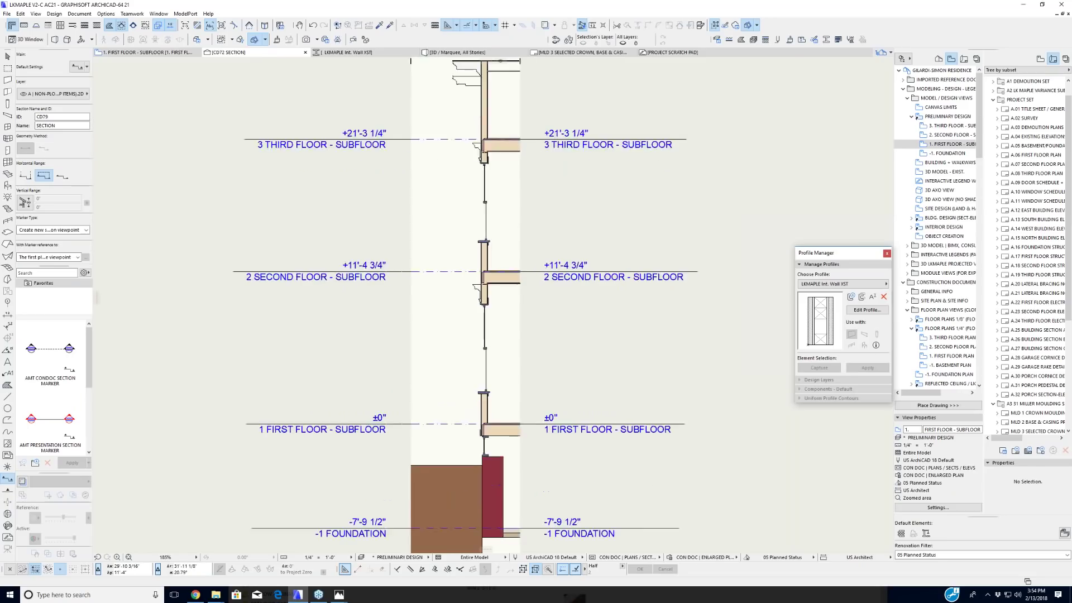
Step: Select the porch window head trim below the second floor in section CD72 and examine the exterior wall framing behind it
scroll(427, 201, "up", 8)
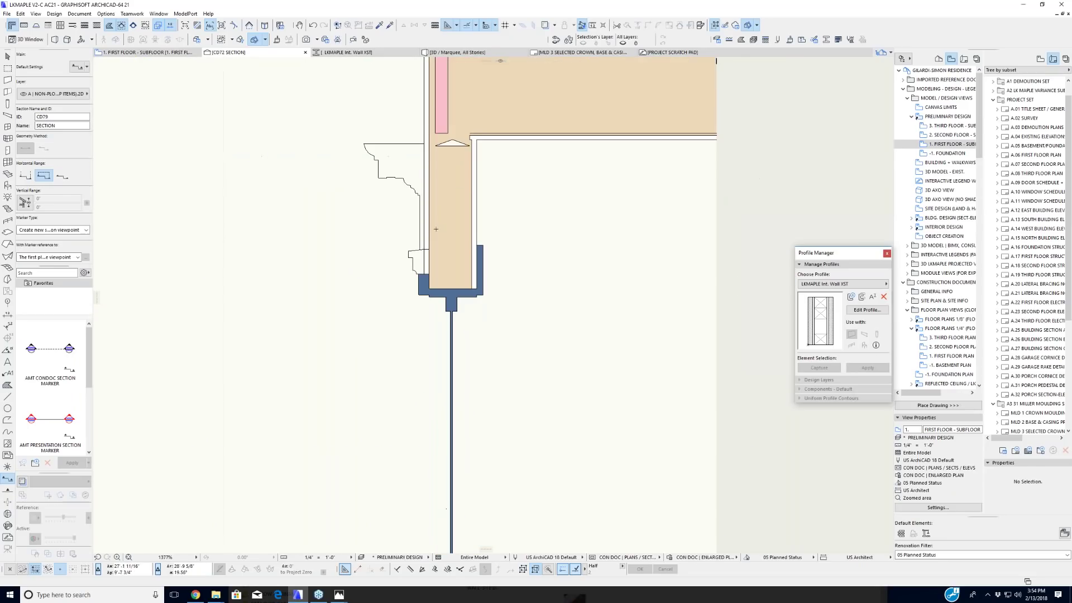
left_click(400, 162)
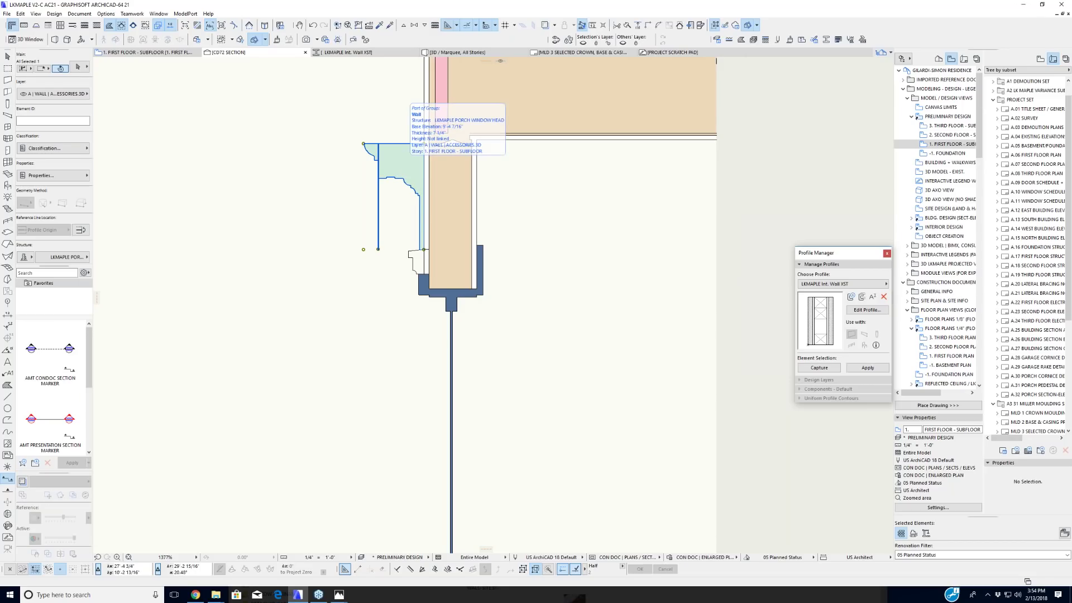
left_click(450, 179)
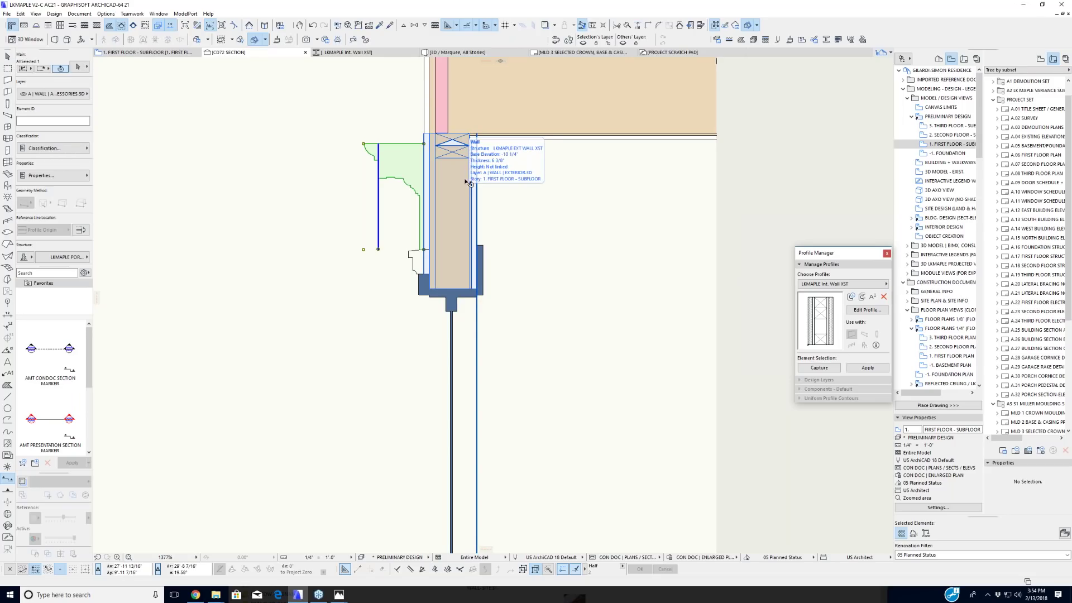
scroll(465, 181, "up", 5)
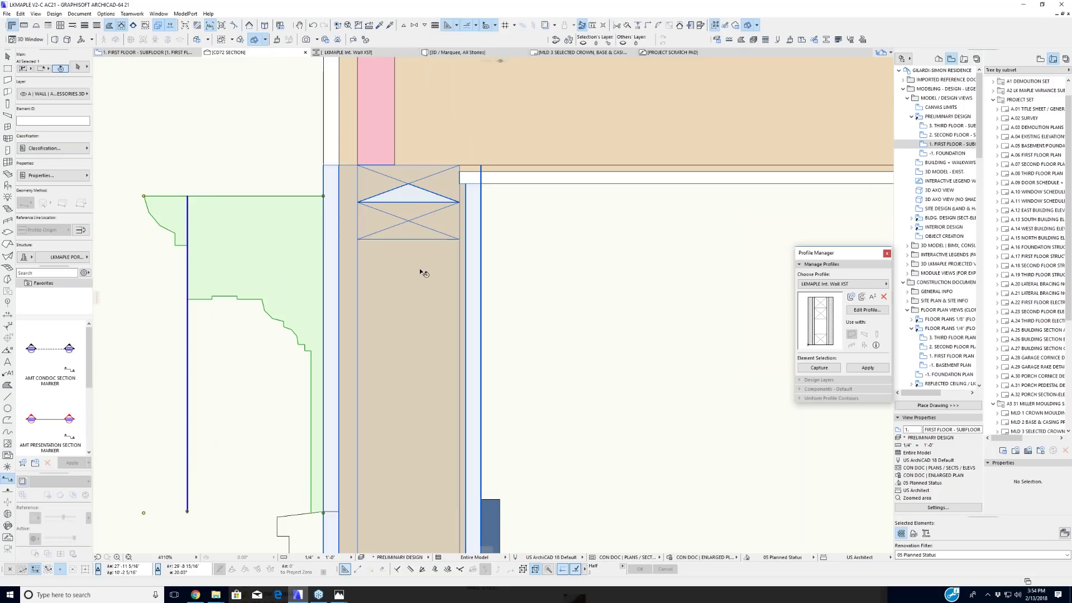
scroll(420, 268, "down", 7)
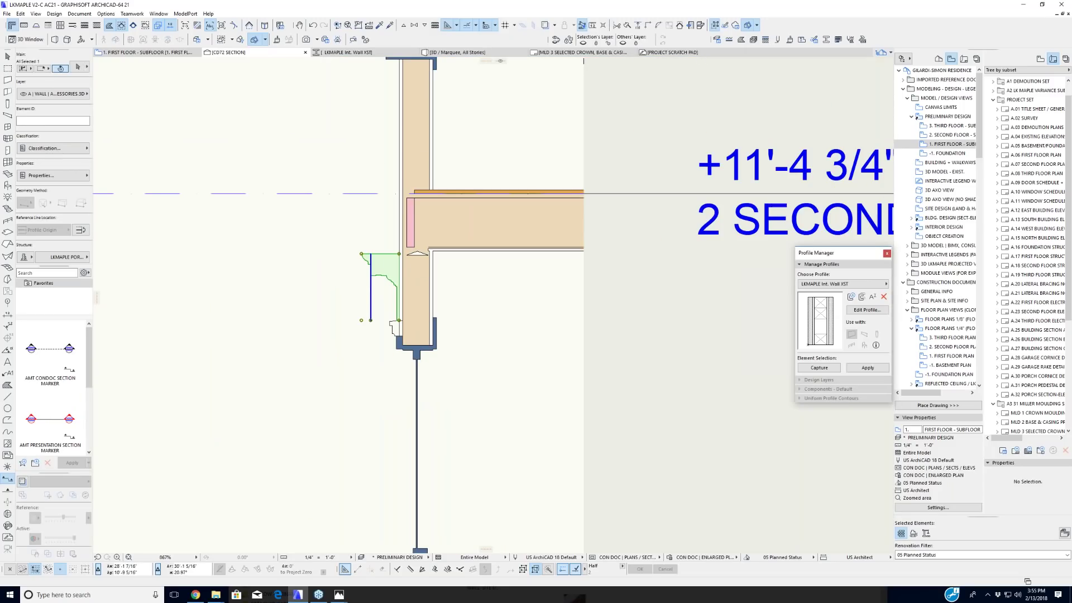
scroll(428, 209, "up", 2)
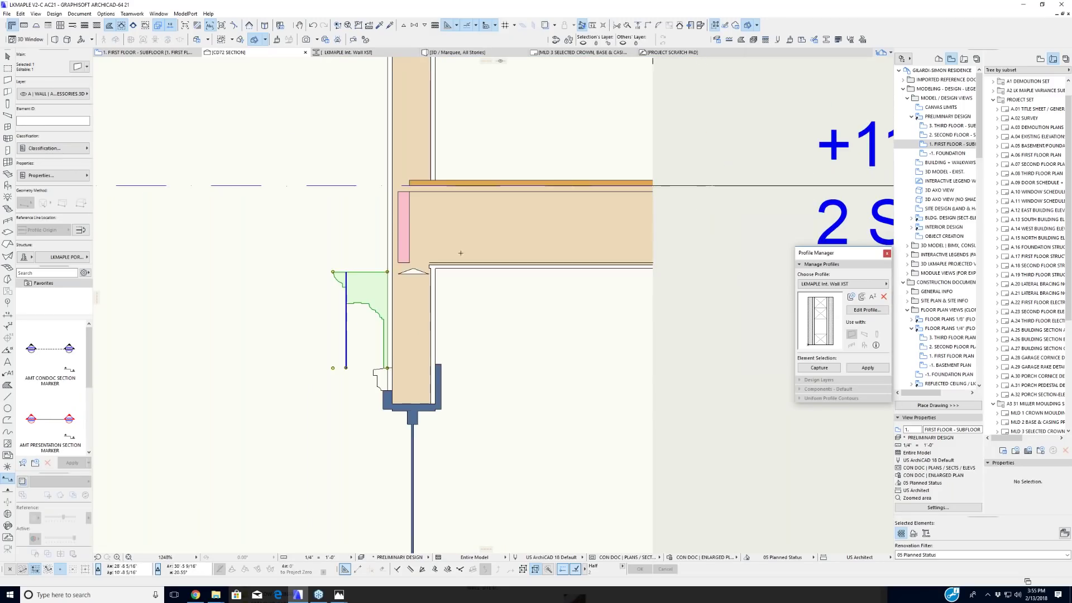
Step: Examine the exterior wall layers between the second floor subfloor and the window sill above it
scroll(470, 173, "down", 3)
middle_click_drag(470, 172, 431, 280)
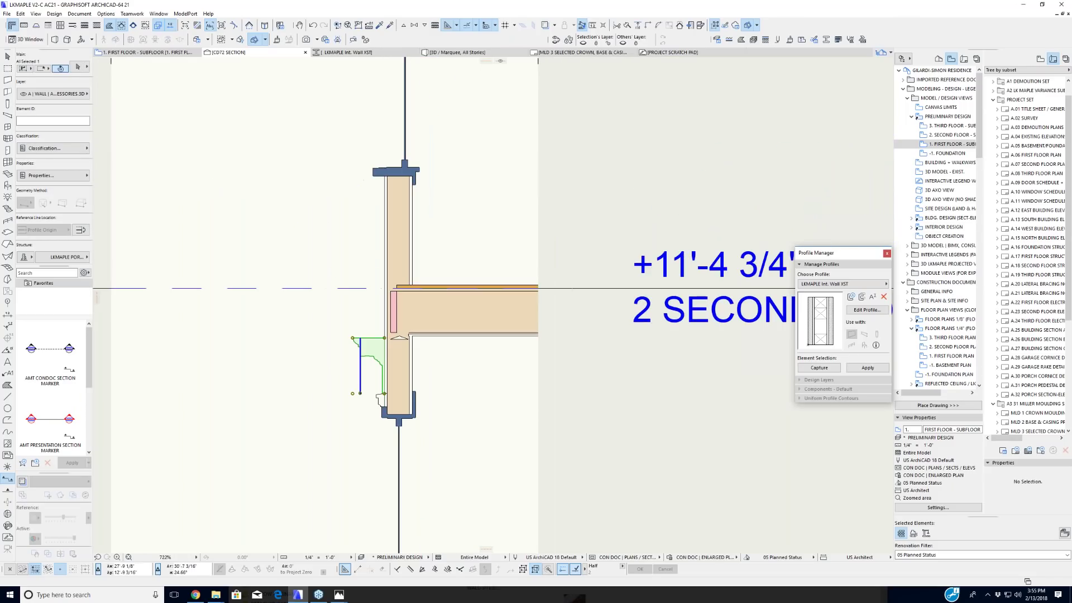
left_click(396, 199)
scroll(392, 200, "up", 9)
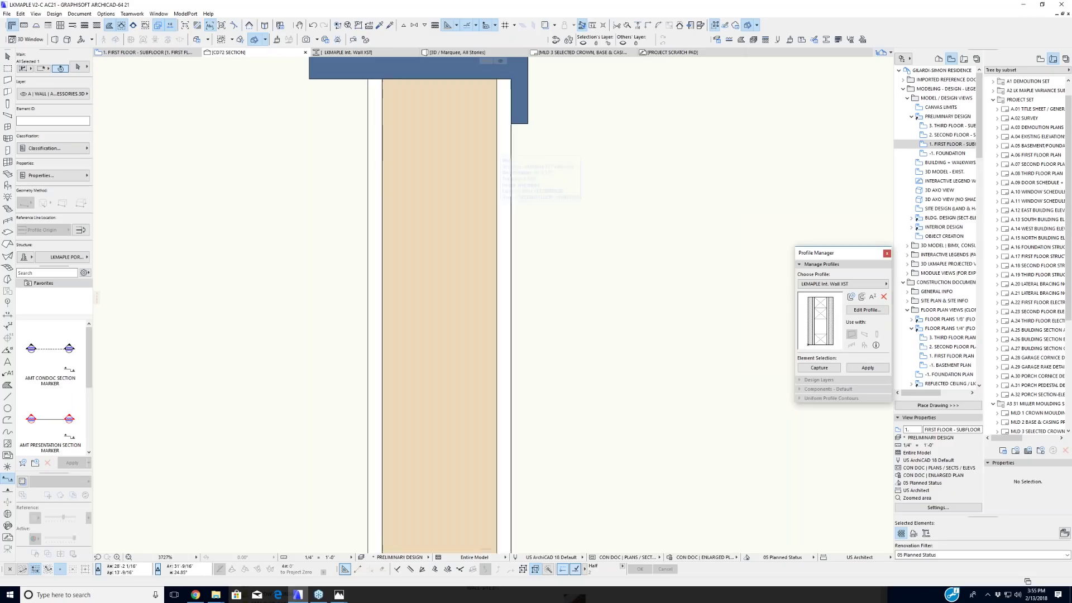
scroll(372, 213, "down", 10)
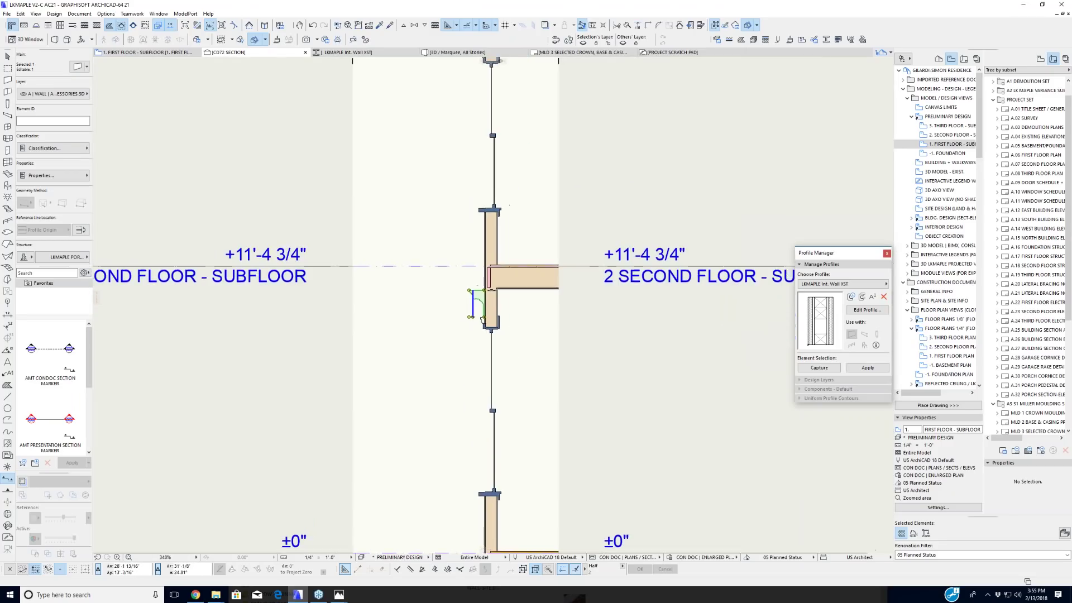
scroll(281, 317, "up", 8)
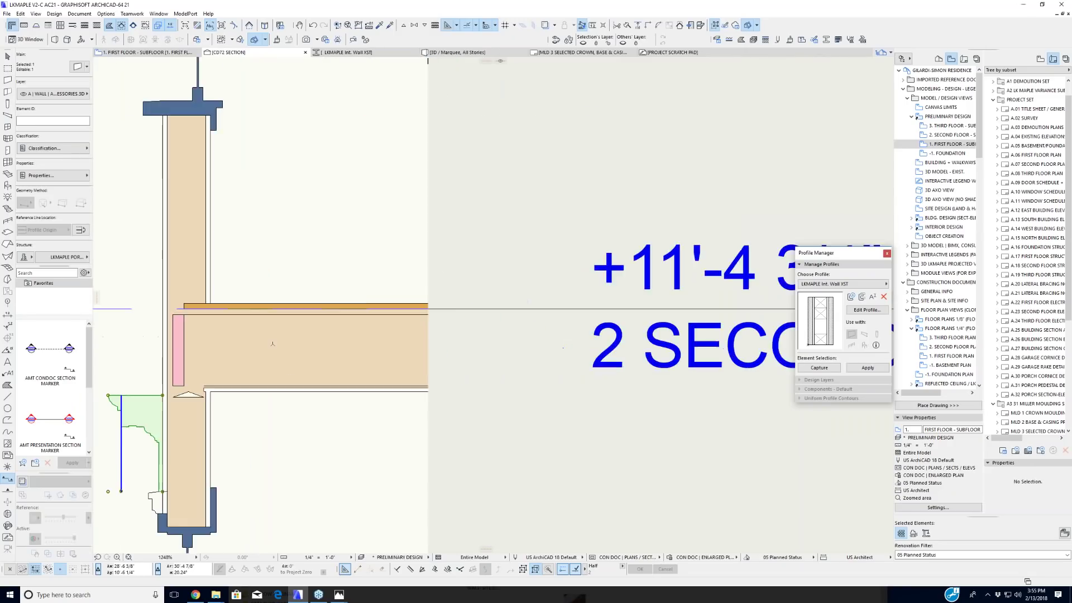
Step: Select the structural slab at the third floor, review its composite structure in the slab settings, and close them without changes
scroll(282, 317, "down", 6)
middle_click_drag(306, 273, 367, 502)
scroll(343, 173, "up", 4)
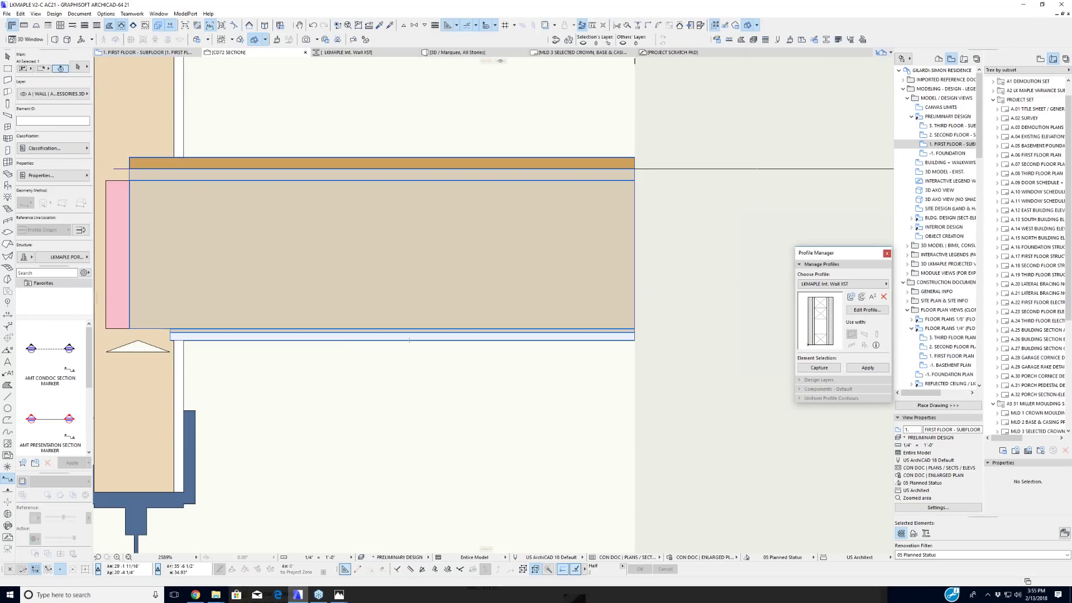
left_click(368, 339)
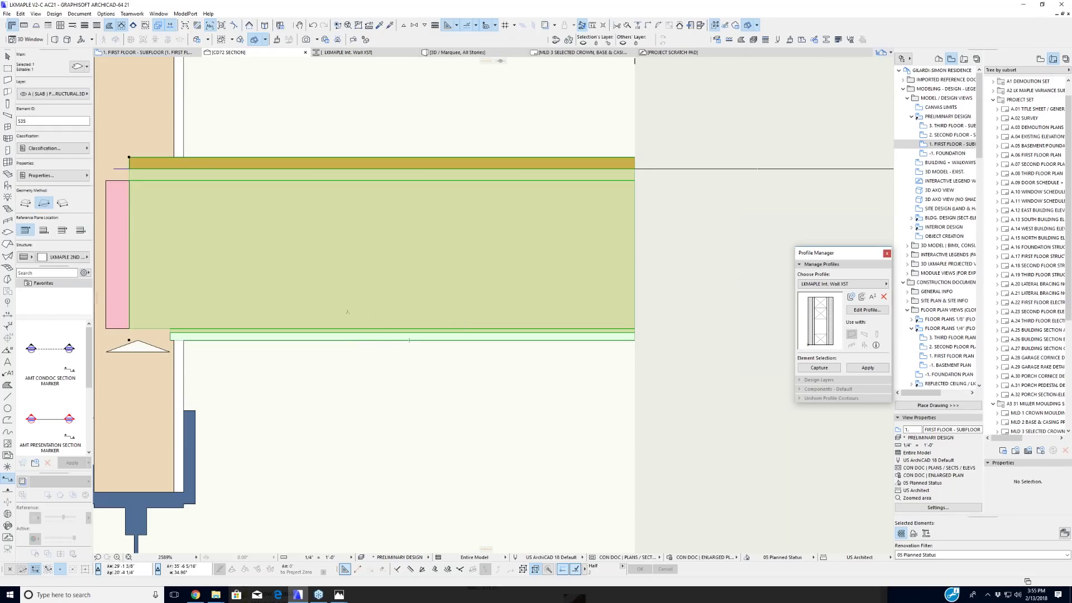
left_click(78, 68)
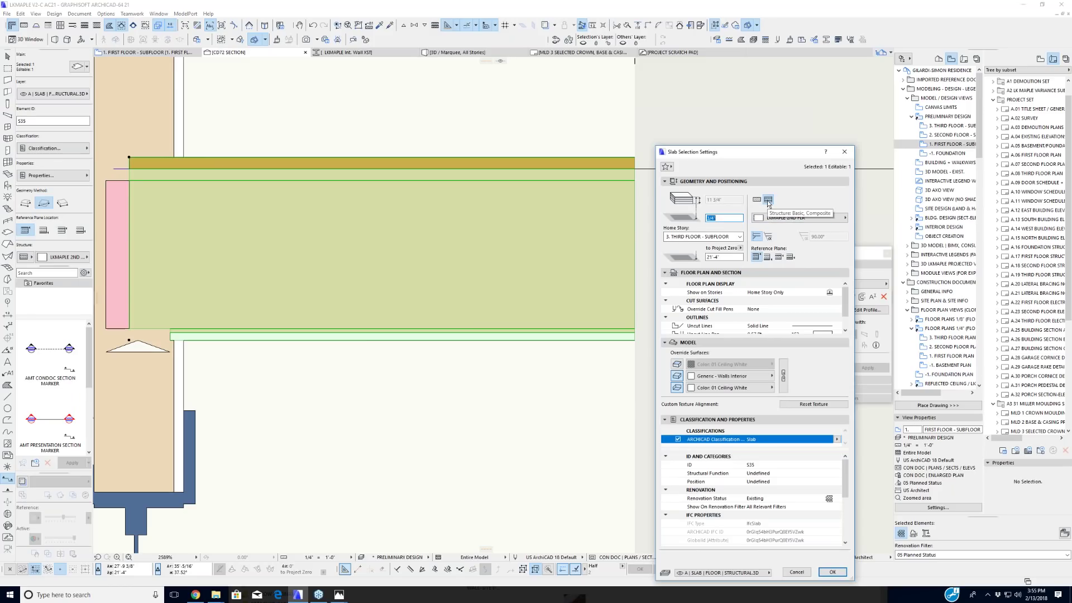
left_click(495, 117)
left_click(844, 151)
key("Escape")
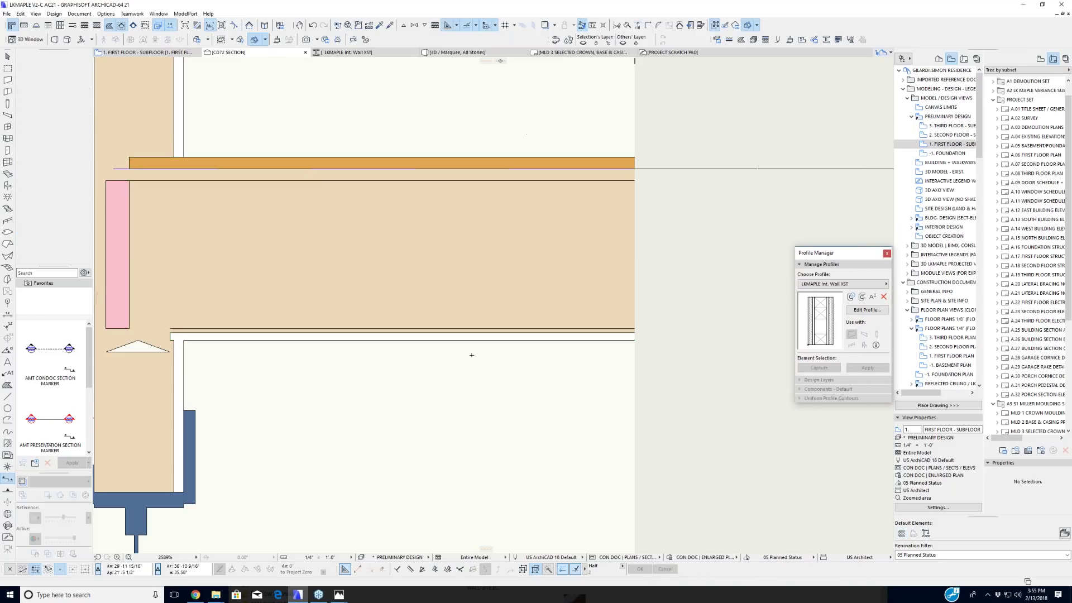
Step: Open the A SECTION view from the construction document sections
scroll(452, 354, "down", 3)
scroll(455, 380, "down", 2)
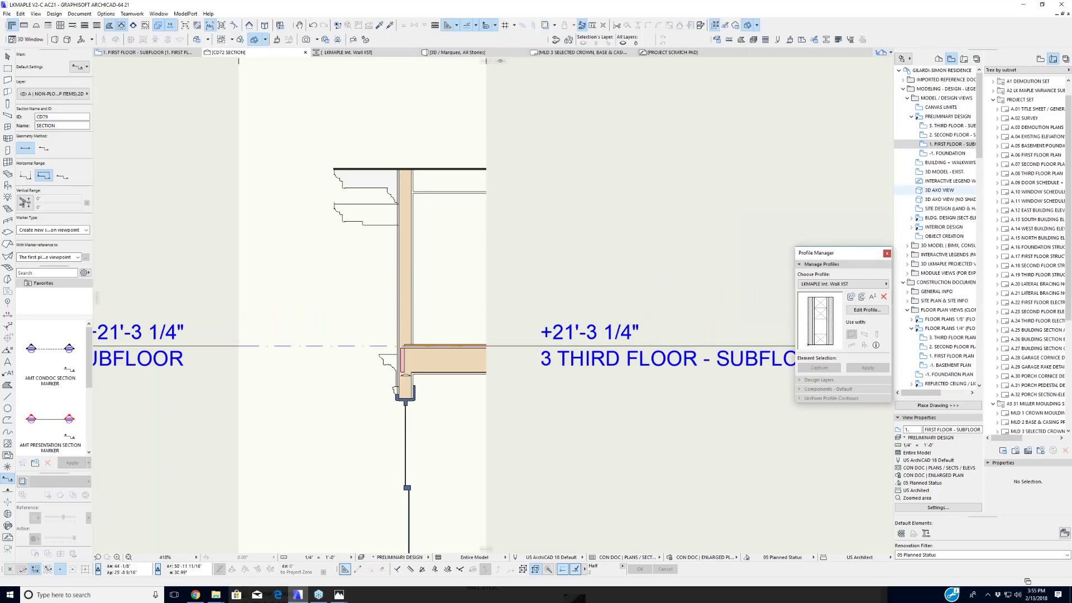
scroll(932, 291, "down", 3)
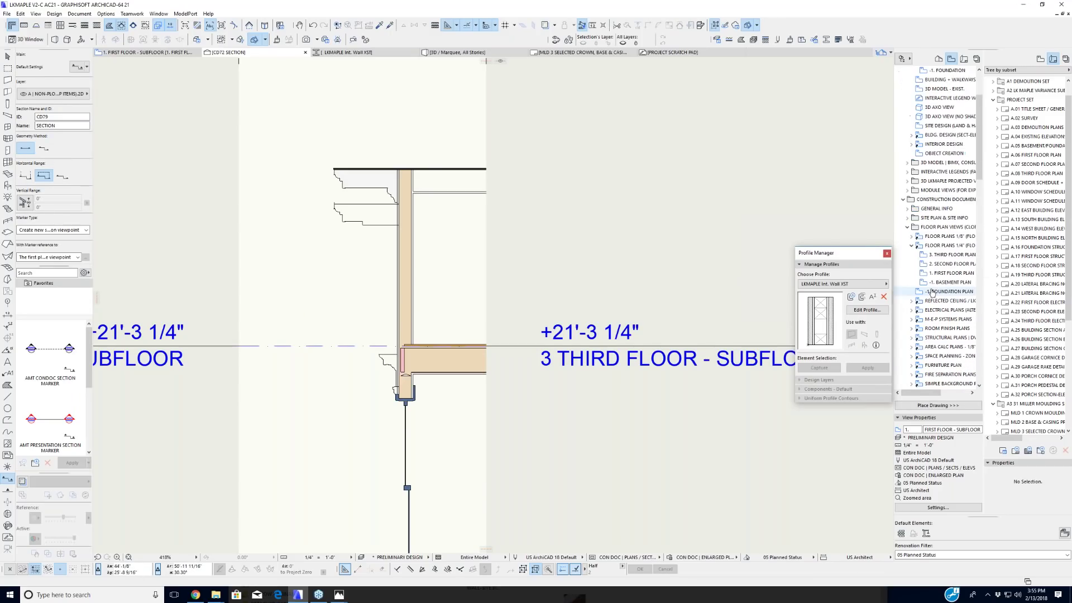
scroll(932, 292, "down", 2)
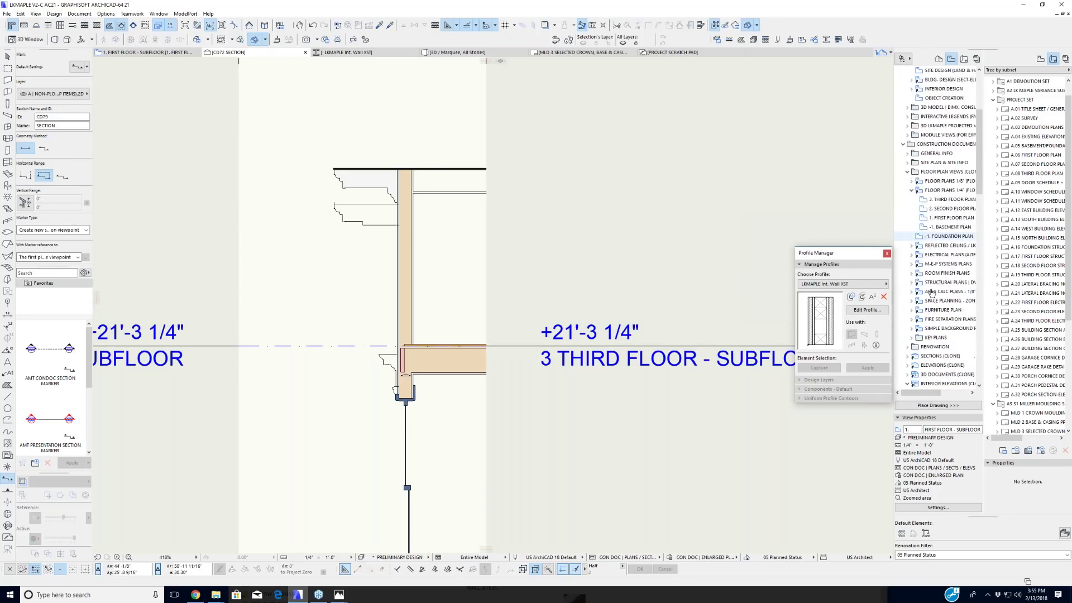
left_click(906, 358)
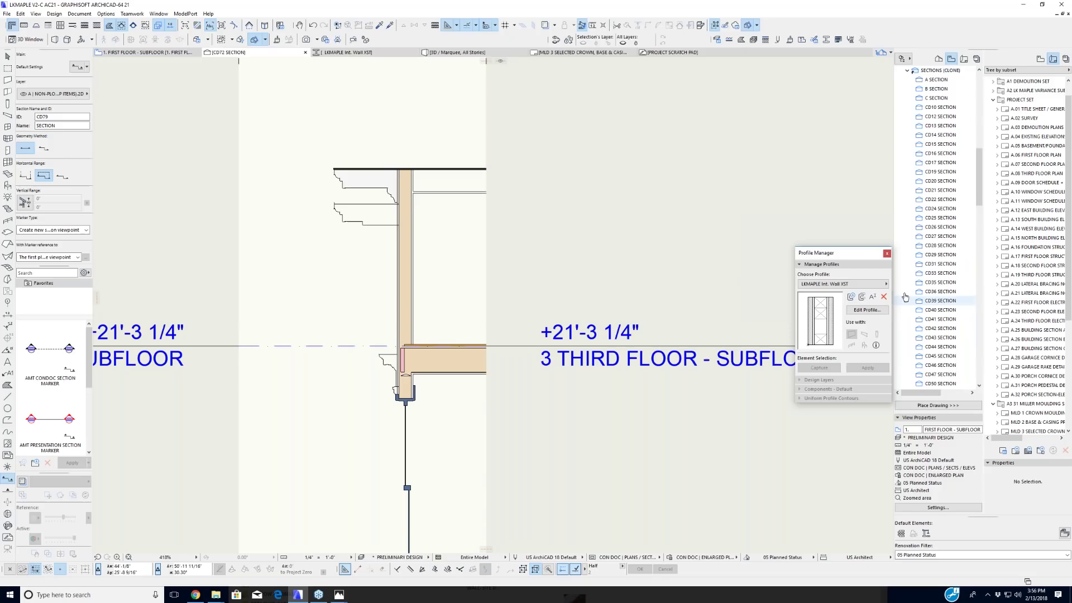
left_click(935, 81)
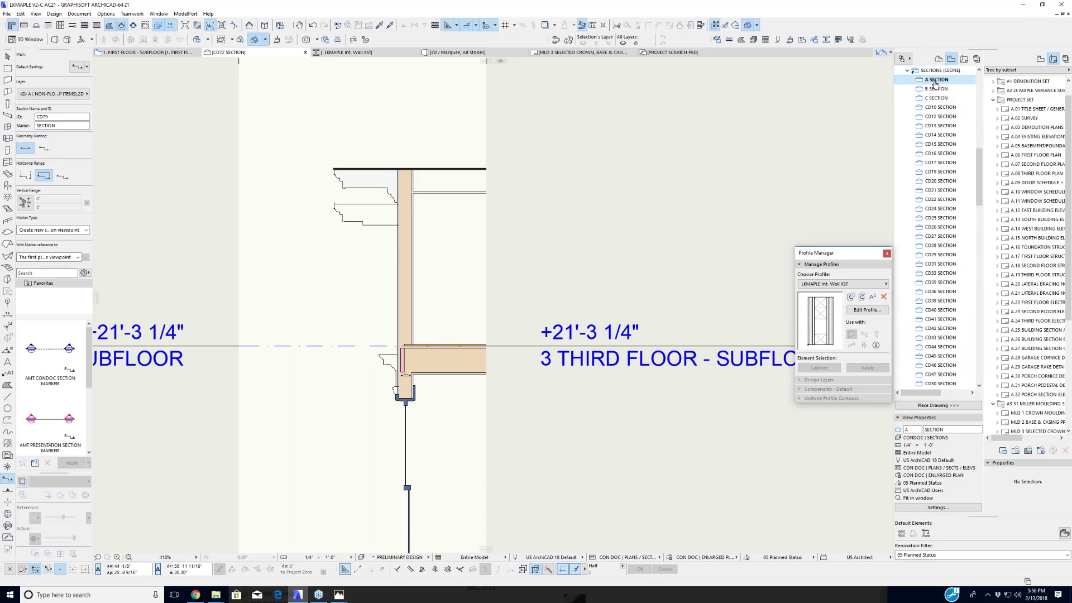
double_click(936, 81)
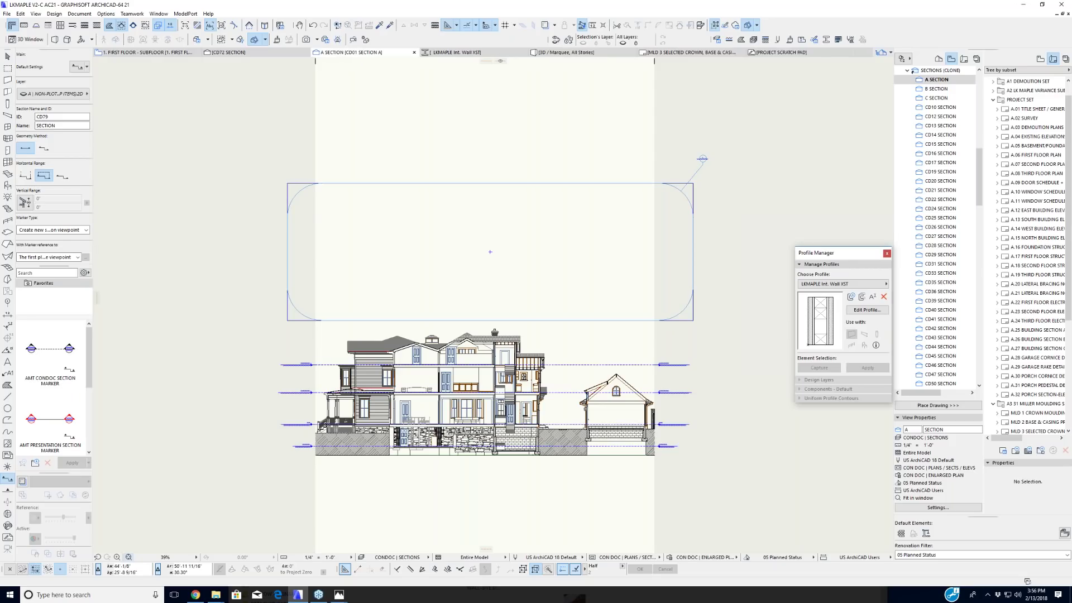
Step: Examine how the second floor slab meets the exterior wall beside the bracketed bay in section A
scroll(486, 360, "up", 4)
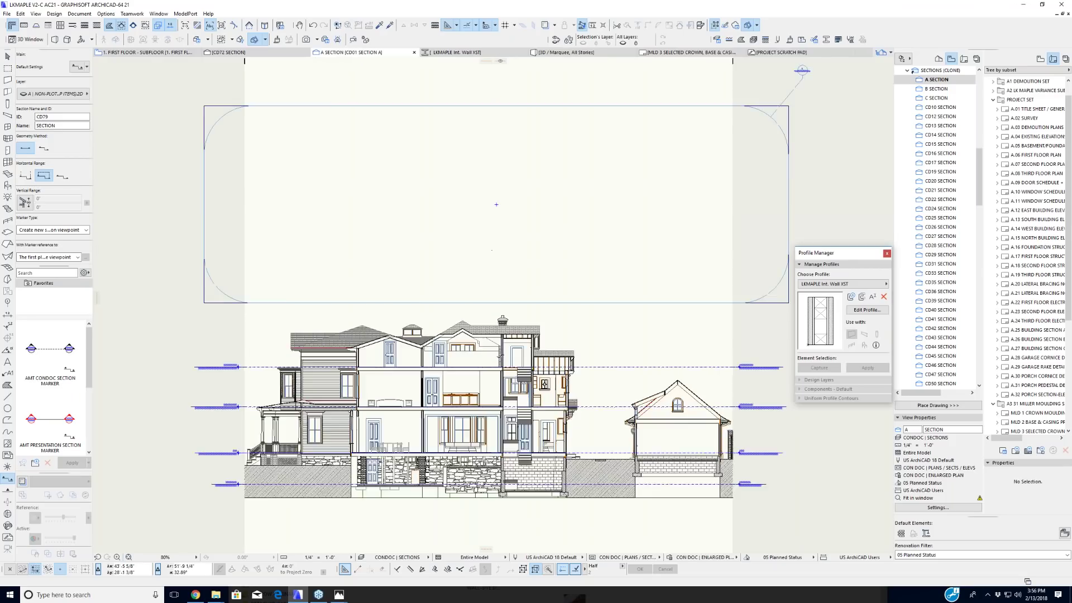
scroll(632, 499, "up", 5)
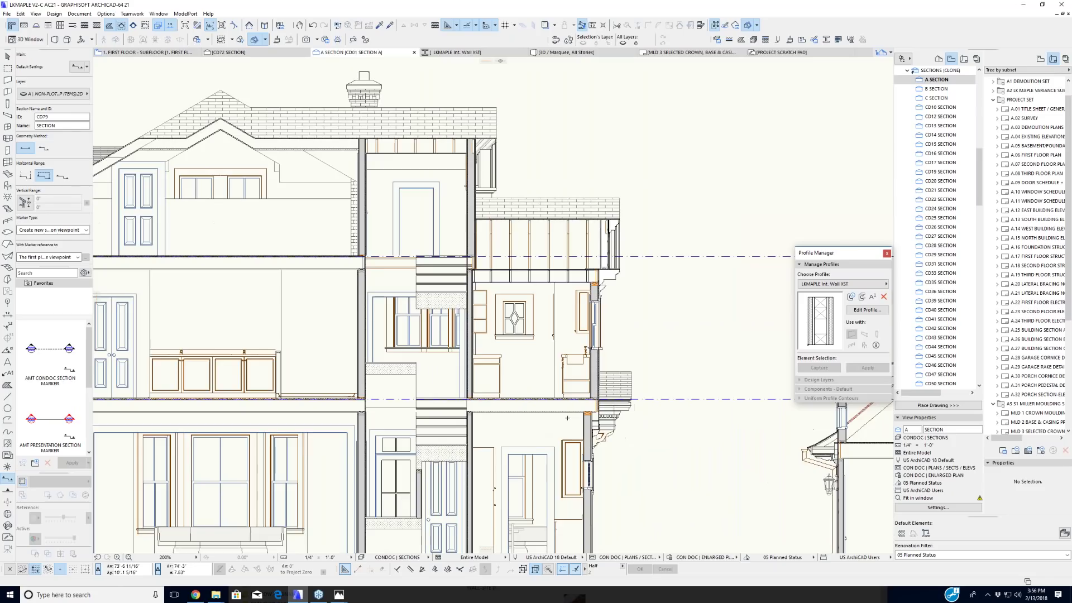
scroll(801, 503, "up", 3)
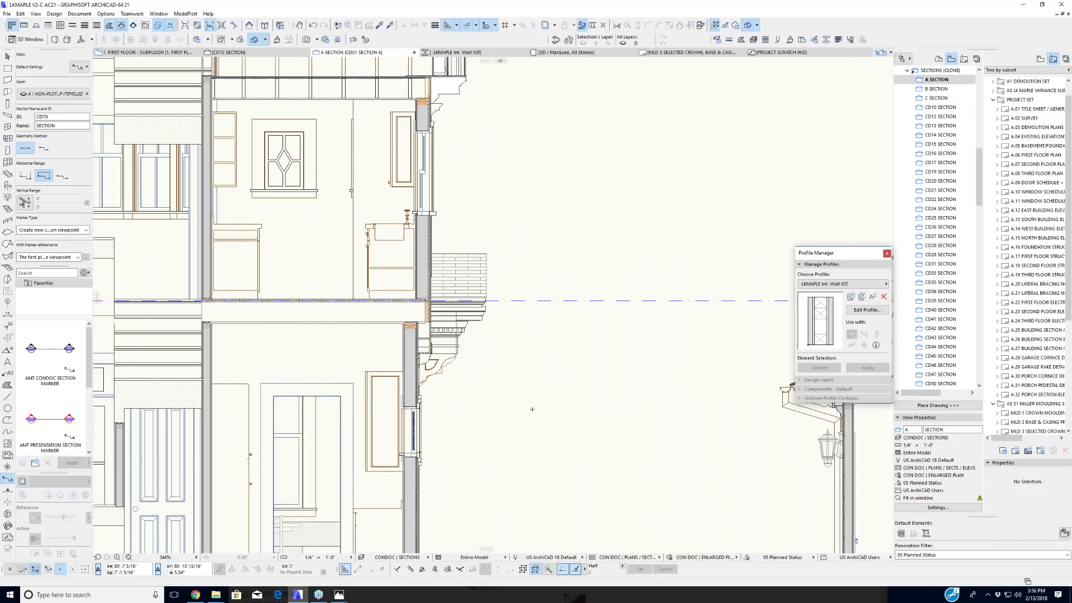
scroll(523, 405, "up", 5)
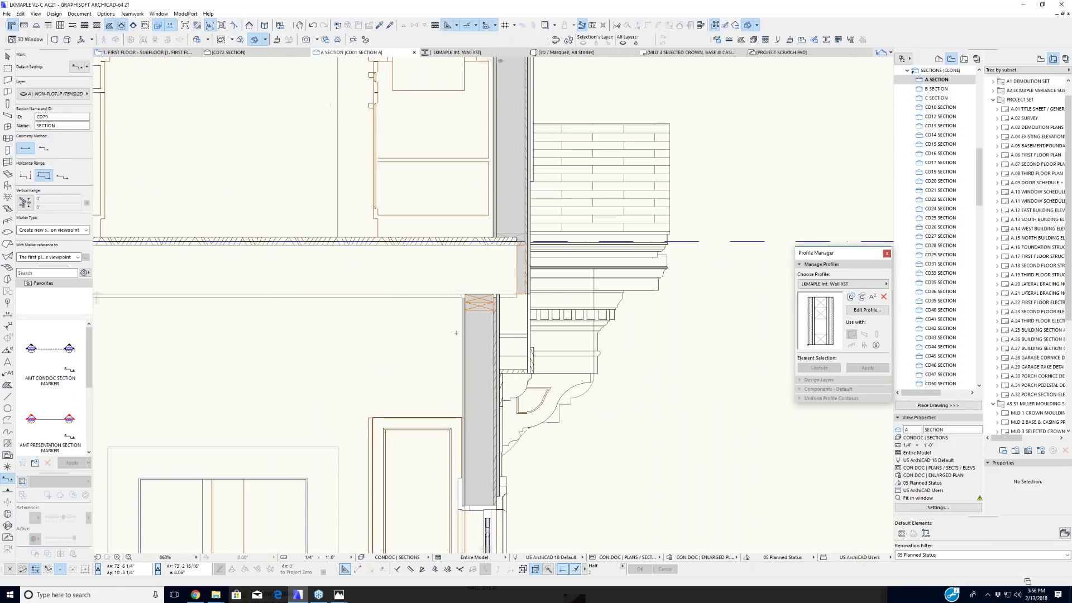
scroll(445, 336, "up", 1)
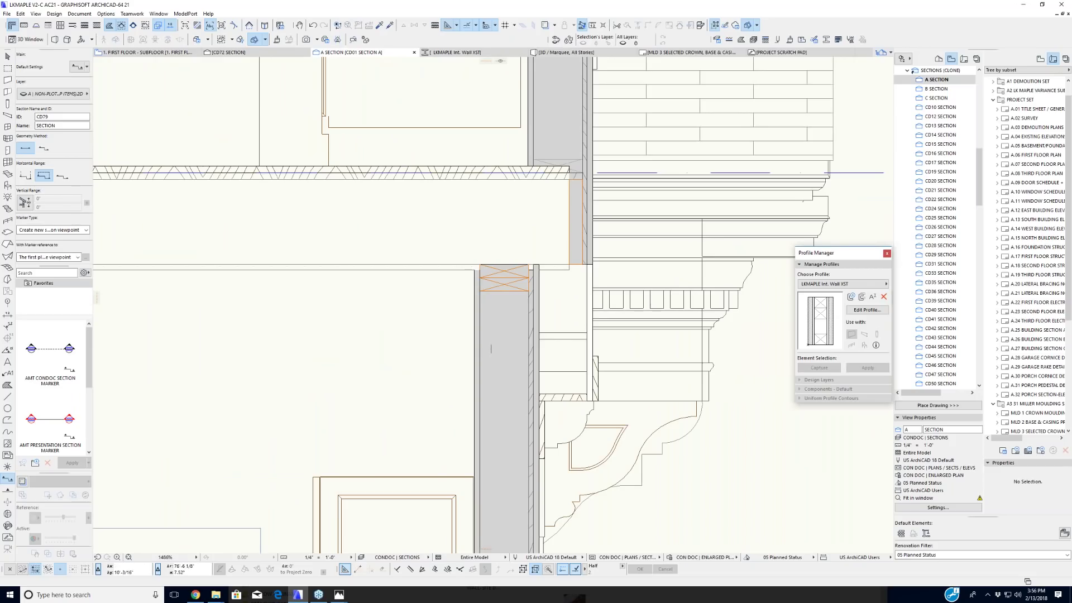
scroll(505, 317, "up", 1)
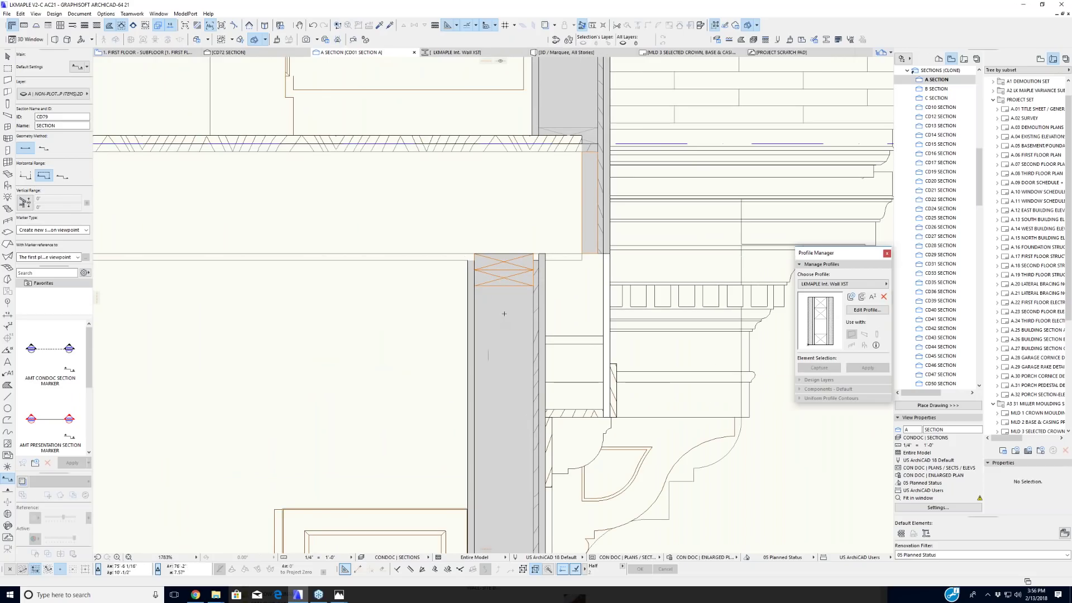
left_click(516, 195)
scroll(497, 151, "up", 7)
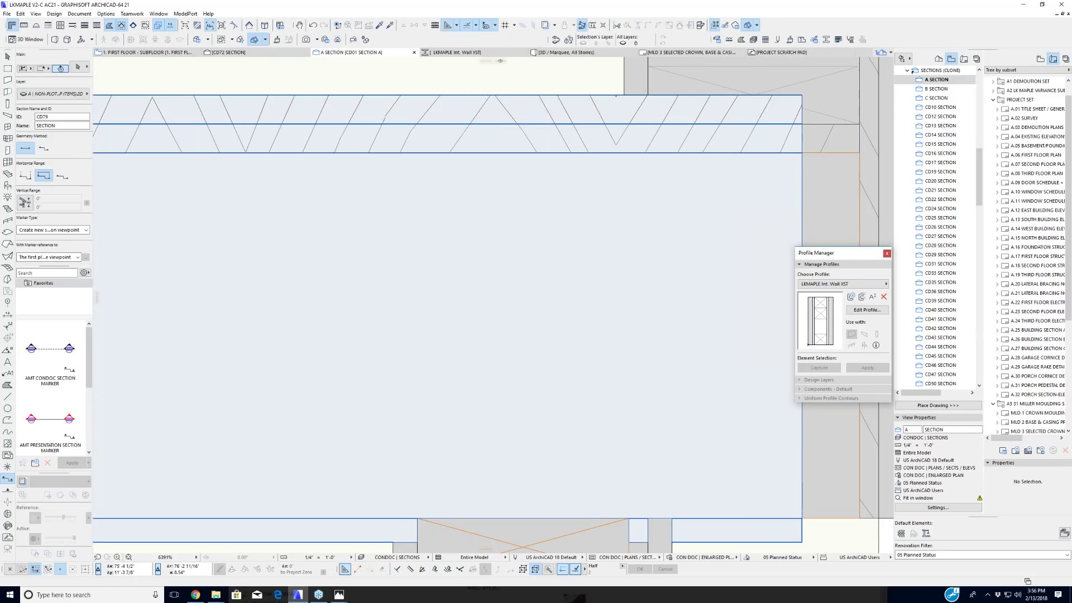
Step: Inspect the wall's double top plate and how the ceiling and wall layers meet around it under the second floor
scroll(452, 184, "down", 3)
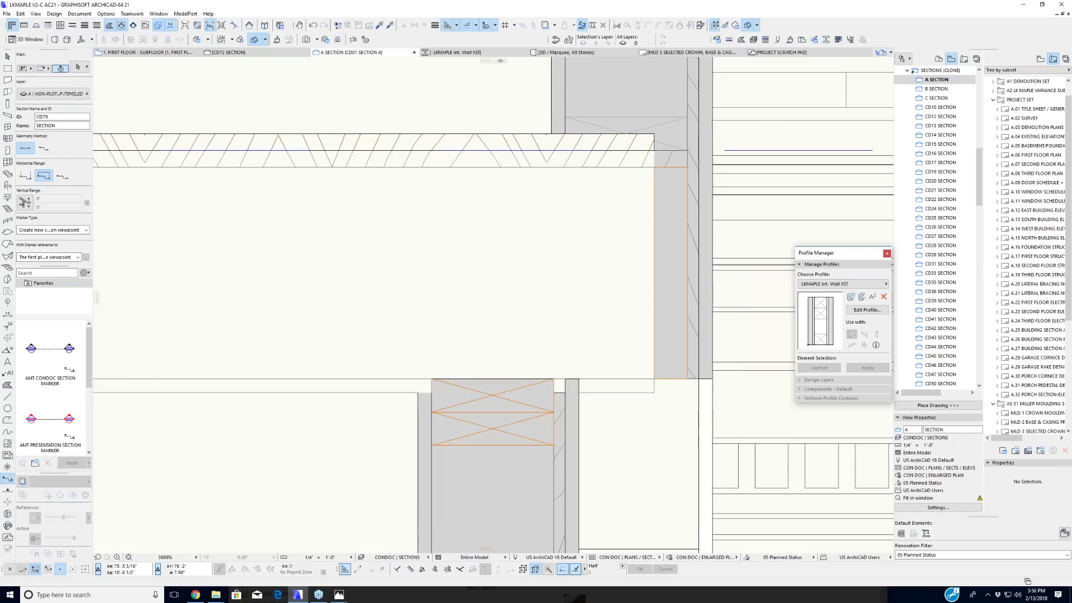
scroll(458, 335, "down", 5)
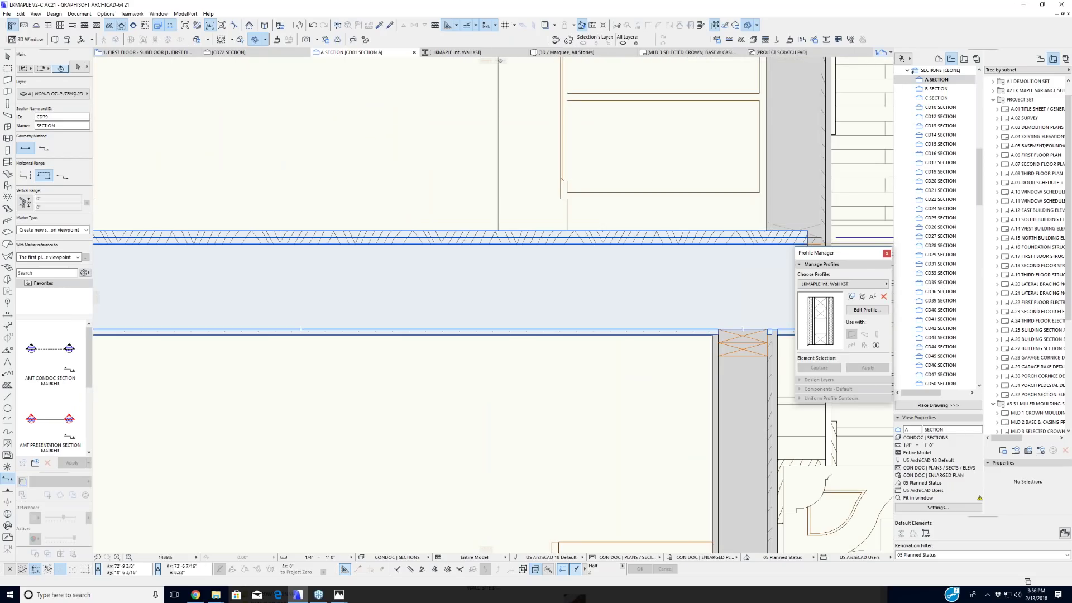
scroll(776, 357, "up", 8)
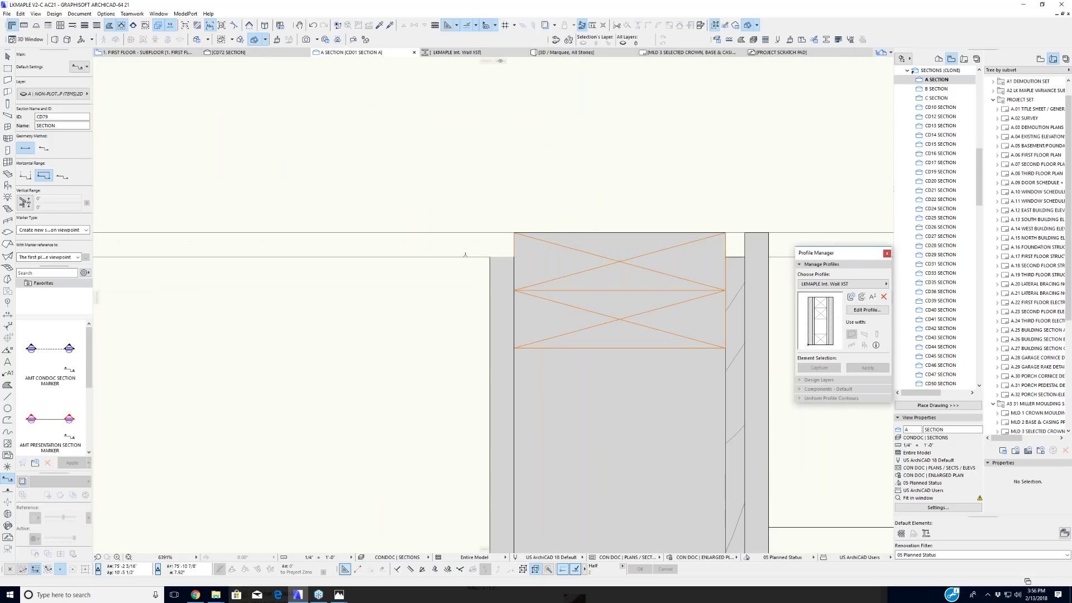
key("shift")
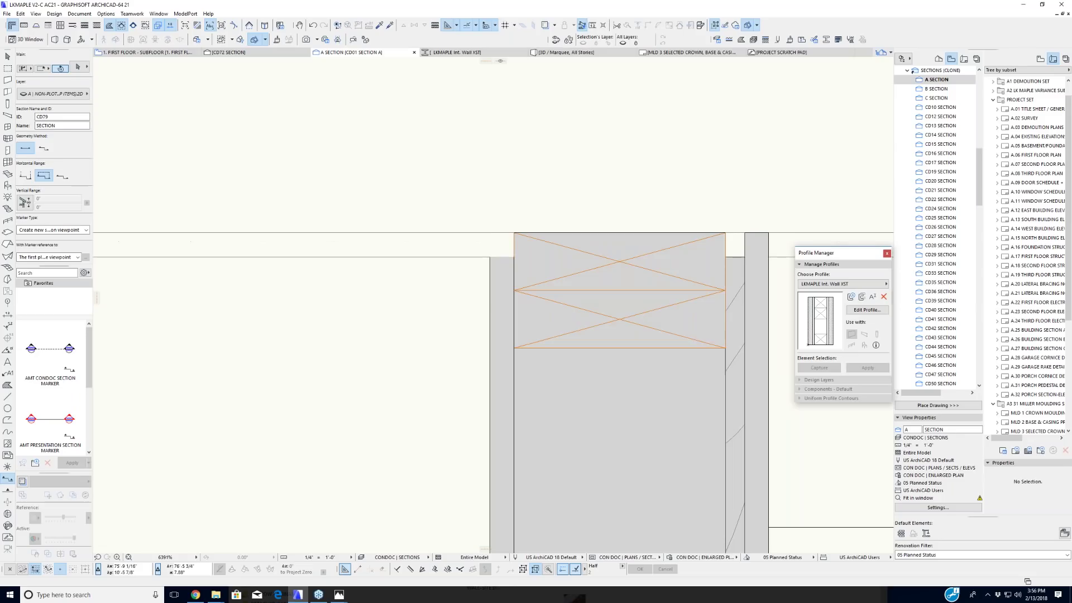
scroll(726, 257, "down", 2)
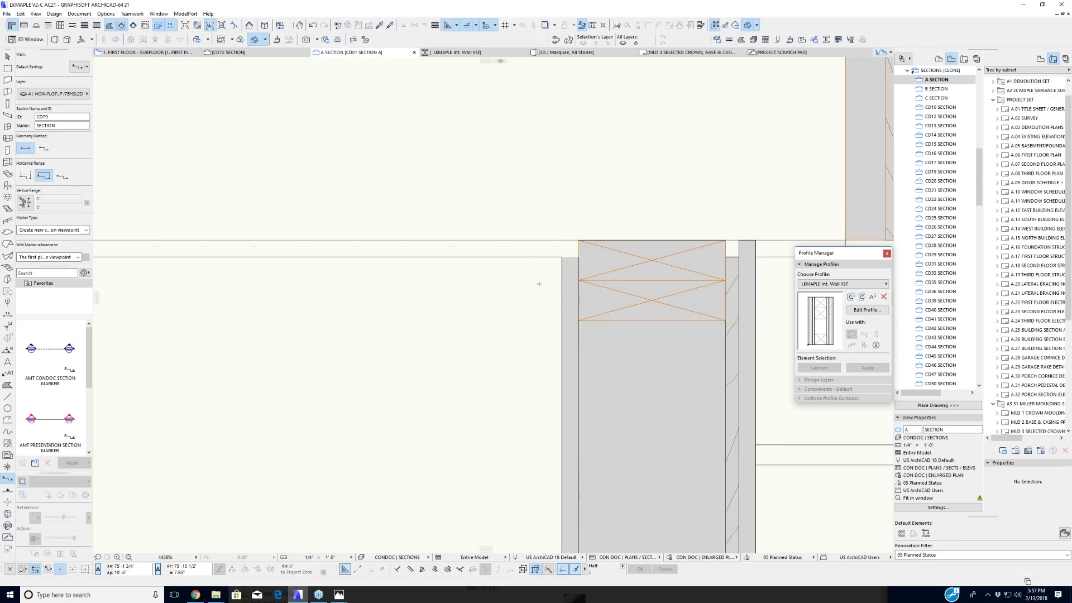
mouse_move(538, 284)
middle_mouse_down()
mouse_move(431, 275)
mouse_move(428, 249)
middle_mouse_up()
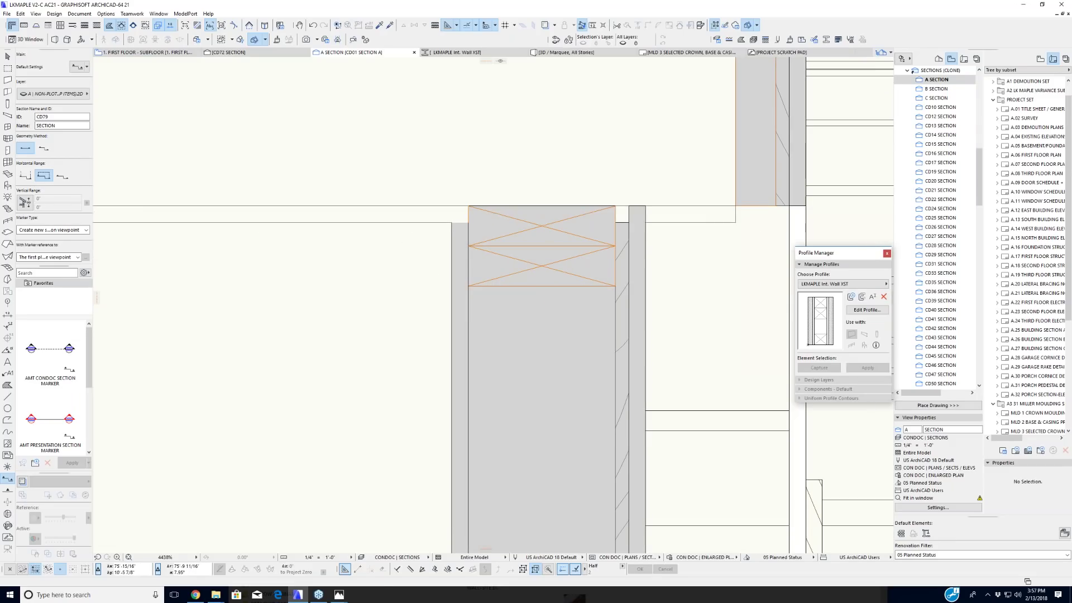
right_click(576, 250)
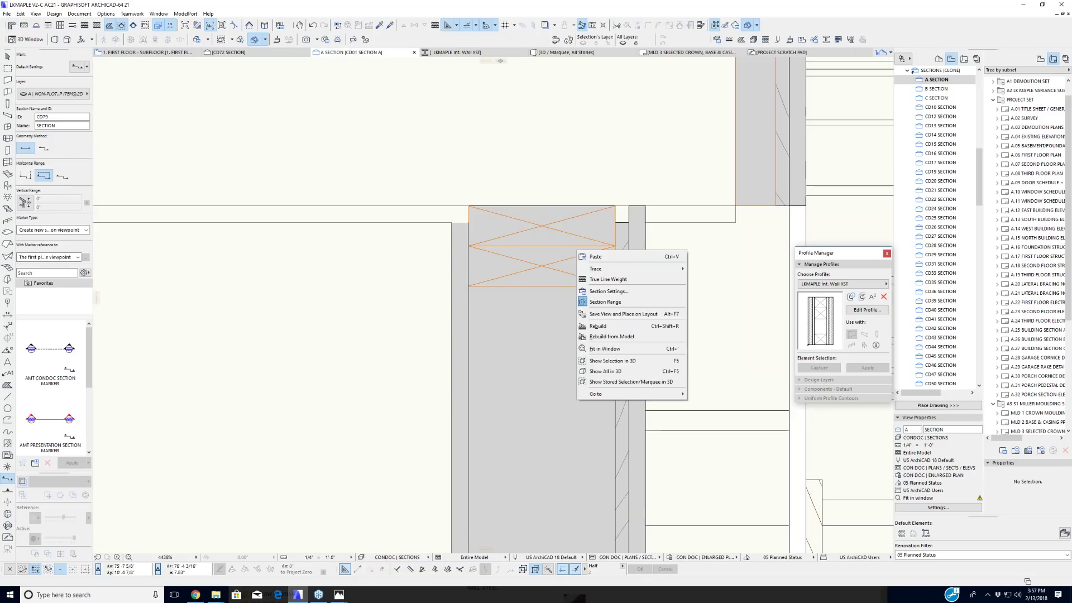
left_click(591, 257)
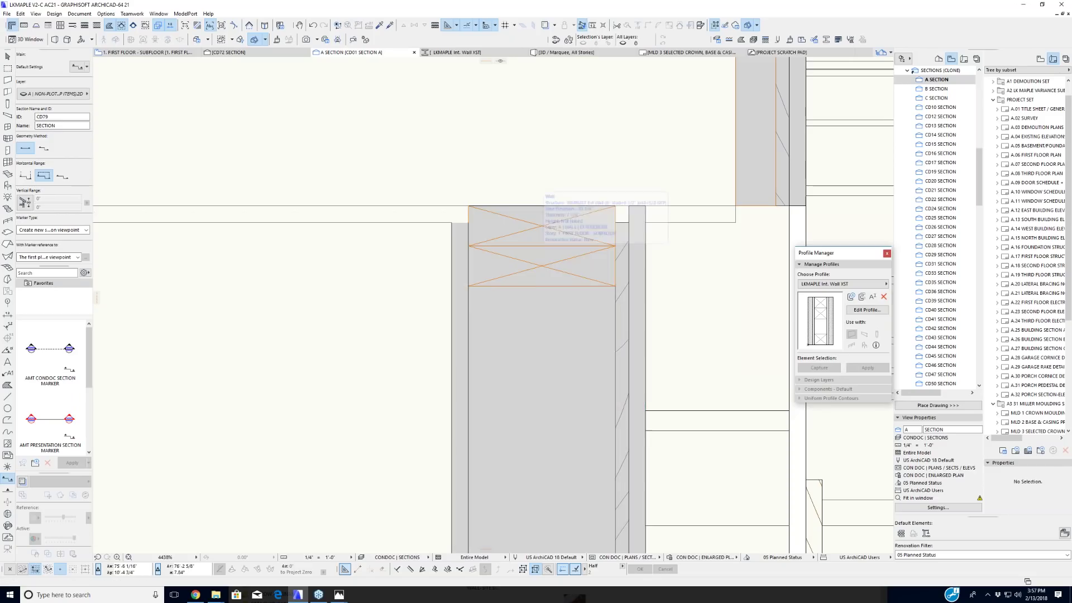
Step: Select the exterior wall beneath the second floor in section A and open its complex profile for editing
right_click(534, 250)
left_click(517, 251)
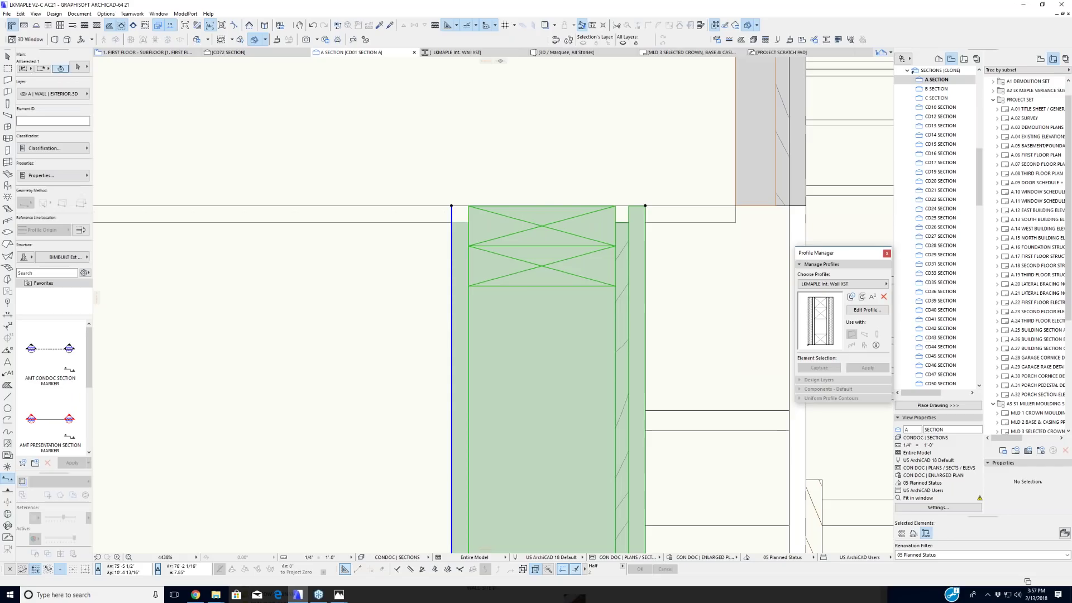
right_click(519, 252)
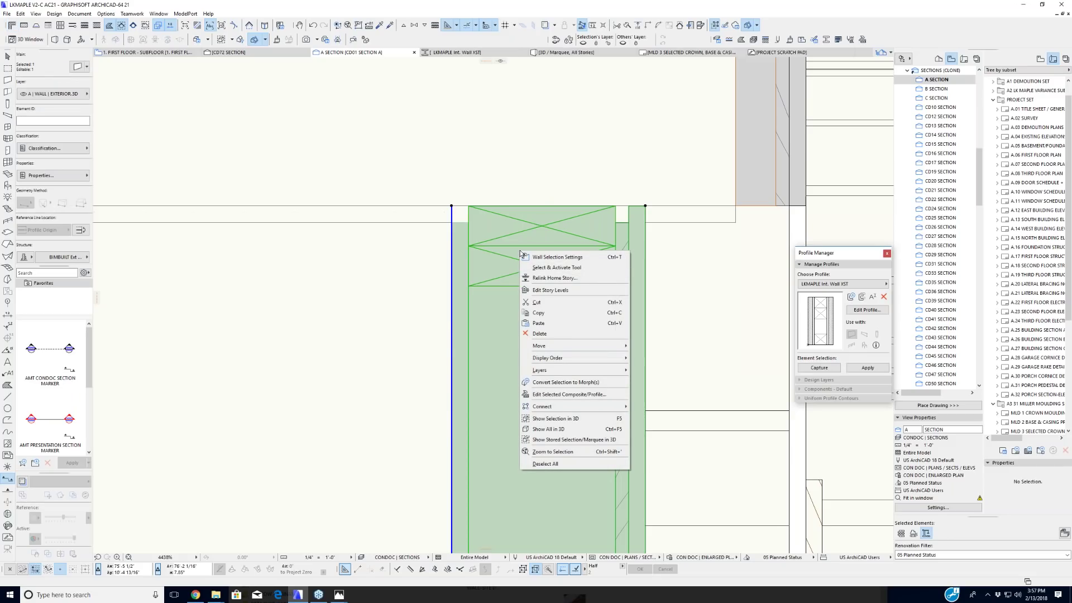
left_click(561, 391)
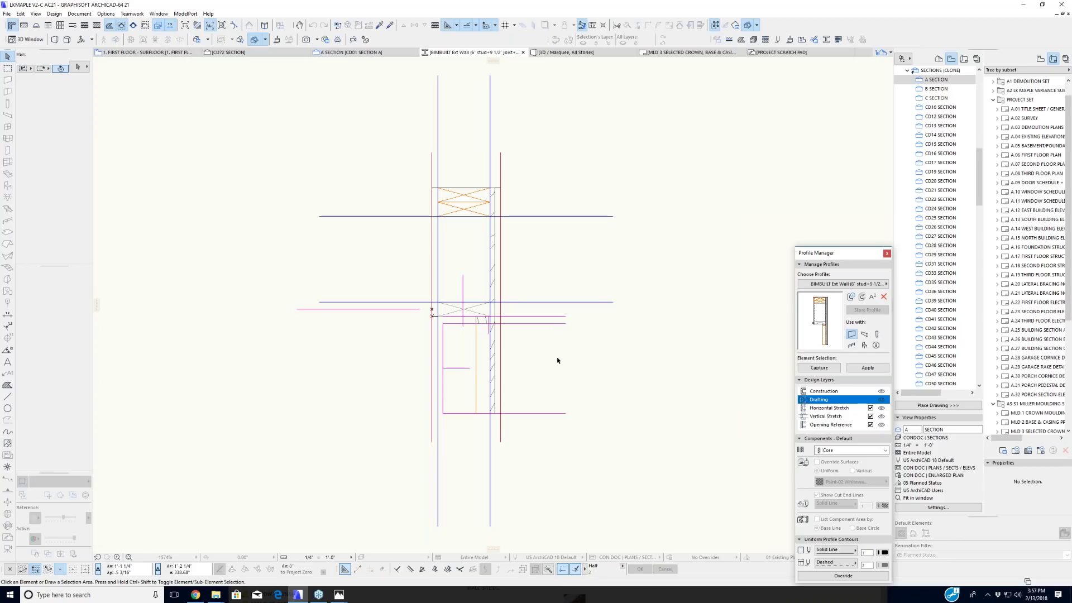
middle_click_drag(557, 359, 566, 368)
scroll(469, 207, "up", 4)
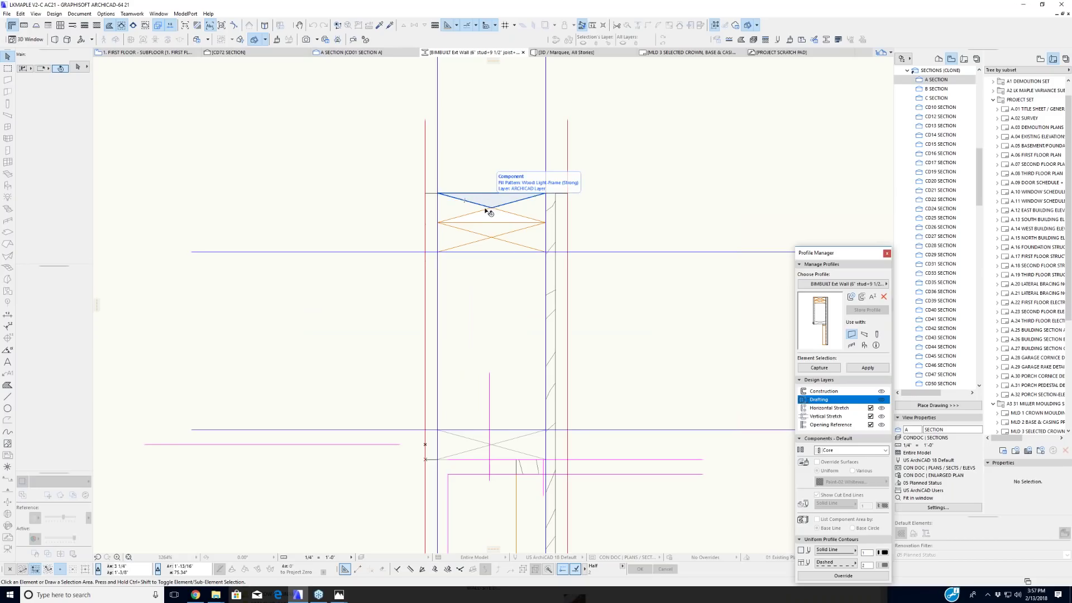
scroll(489, 207, "down", 6)
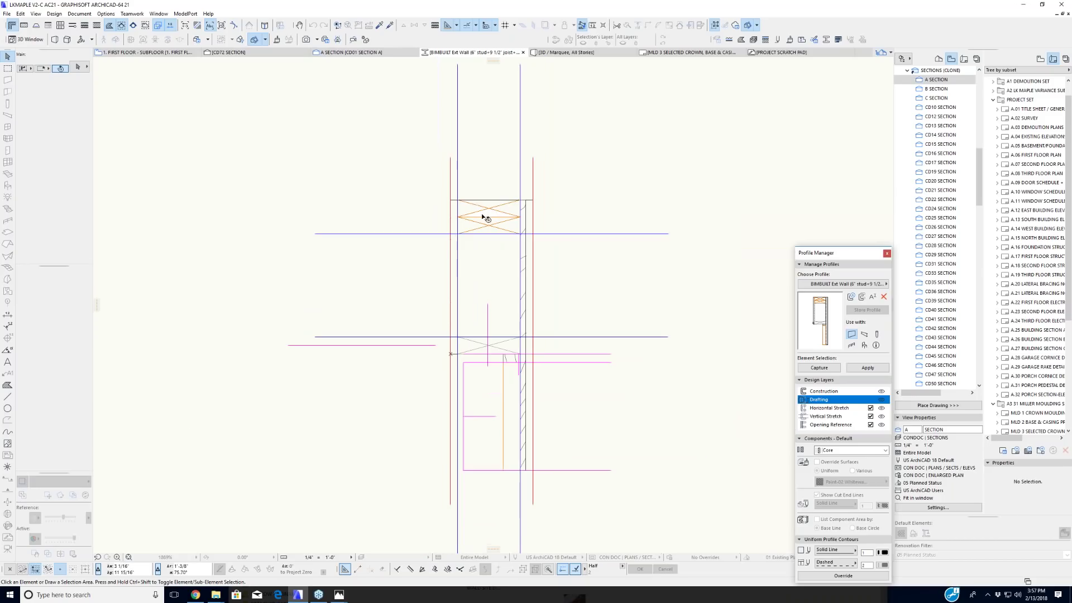
Step: Measure the vertical distance between the two horizontal stretch lines of the wall profile
key("m")
left_click(548, 336)
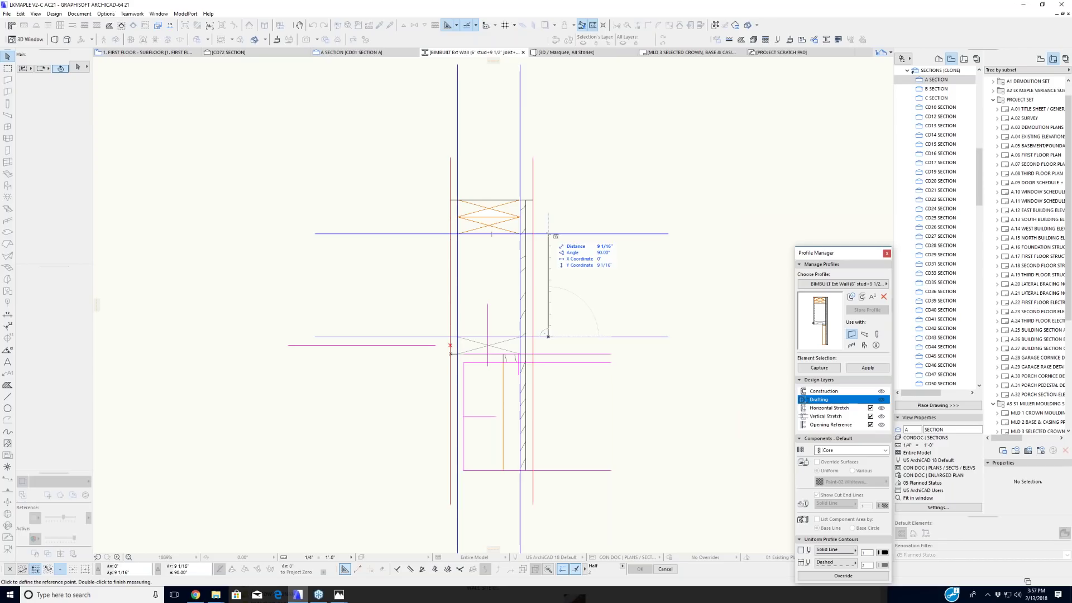
key("Escape")
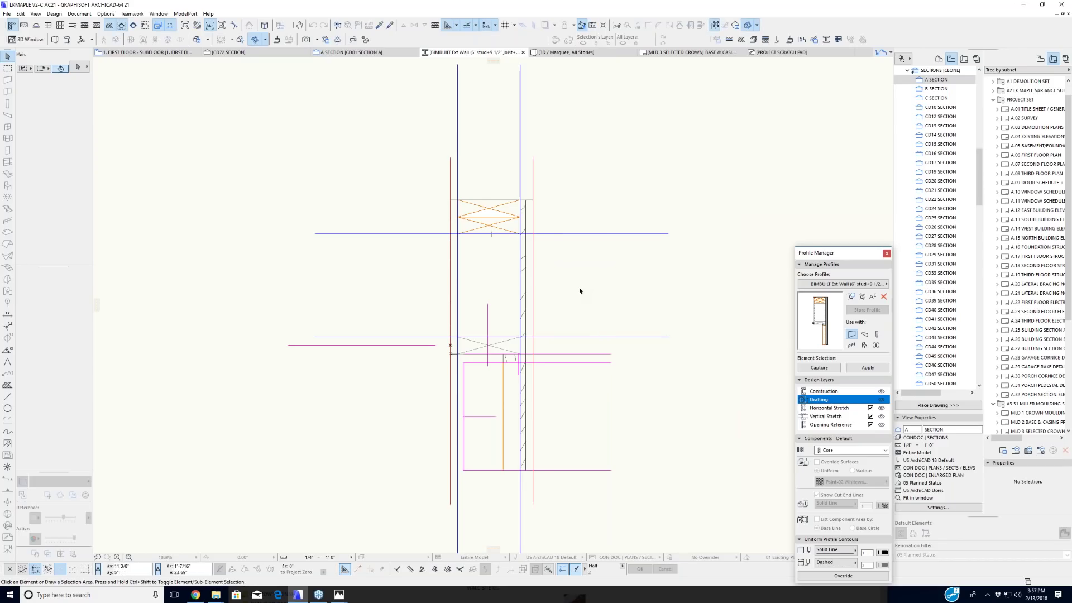
Step: Select the profile's interior finish layer beside the double top plate and check its assigned building material without changing it
scroll(476, 239, "up", 2)
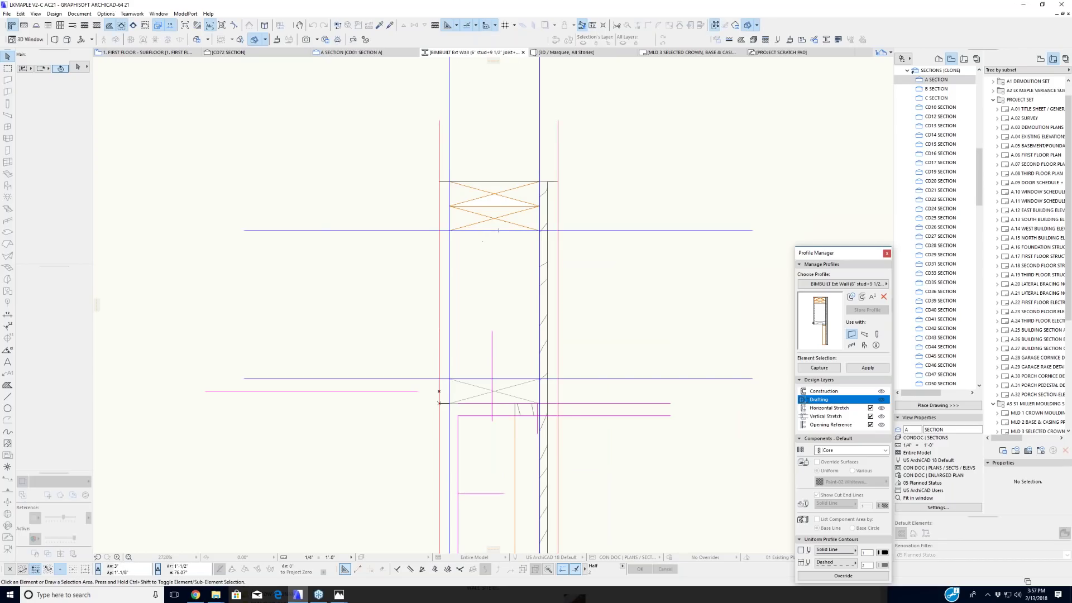
scroll(491, 192, "up", 2)
scroll(491, 192, "up", 2)
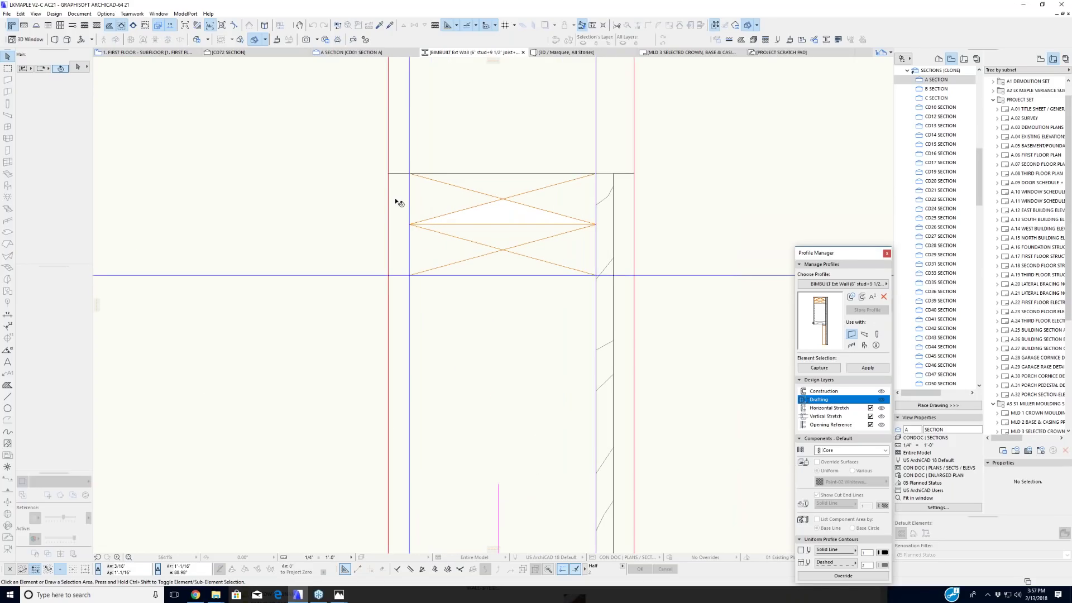
left_click(399, 202)
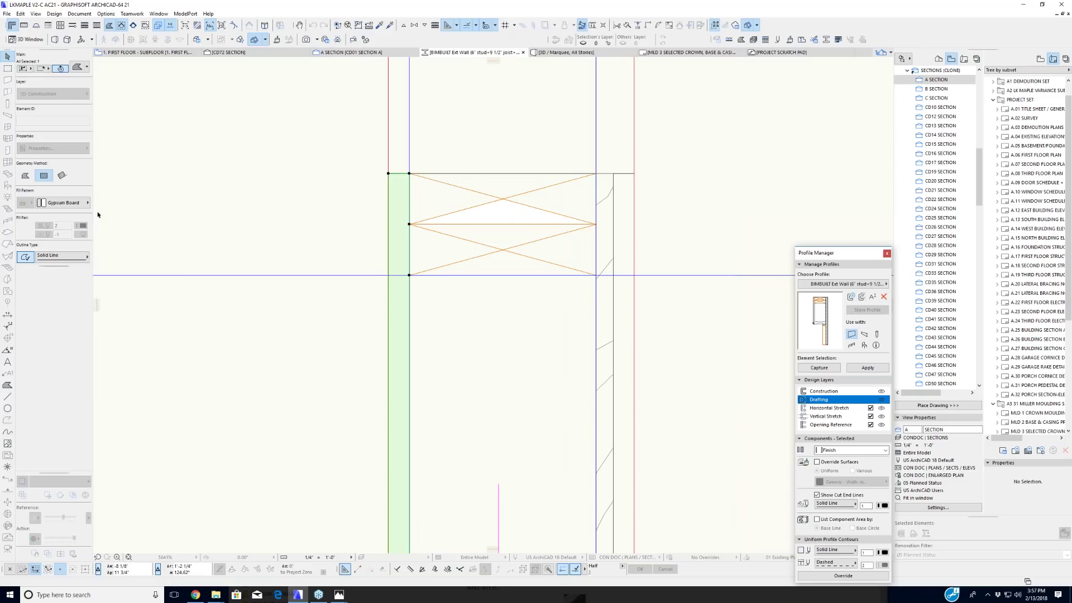
left_click(64, 204)
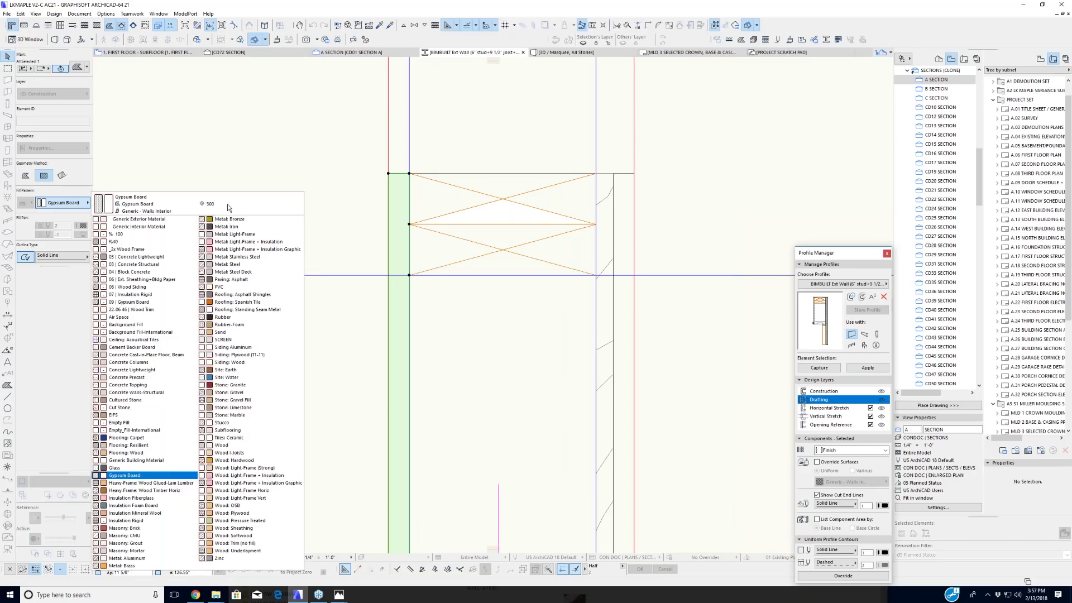
left_click(328, 177)
left_click(330, 184)
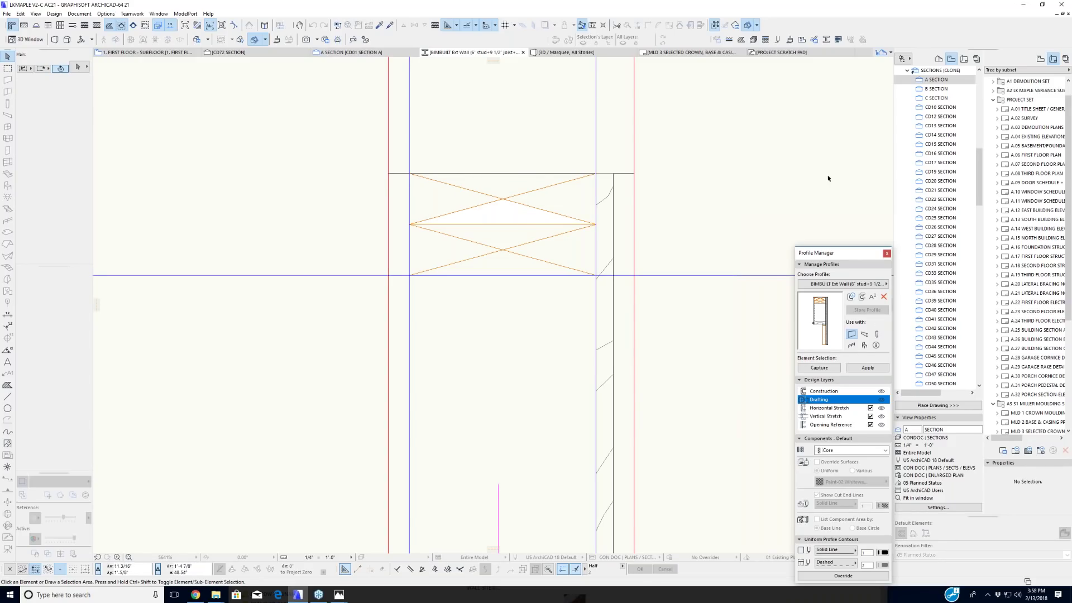
Step: Select the upper triangle of the upper top plate and check its building material, leaving it unchanged
left_click(502, 191)
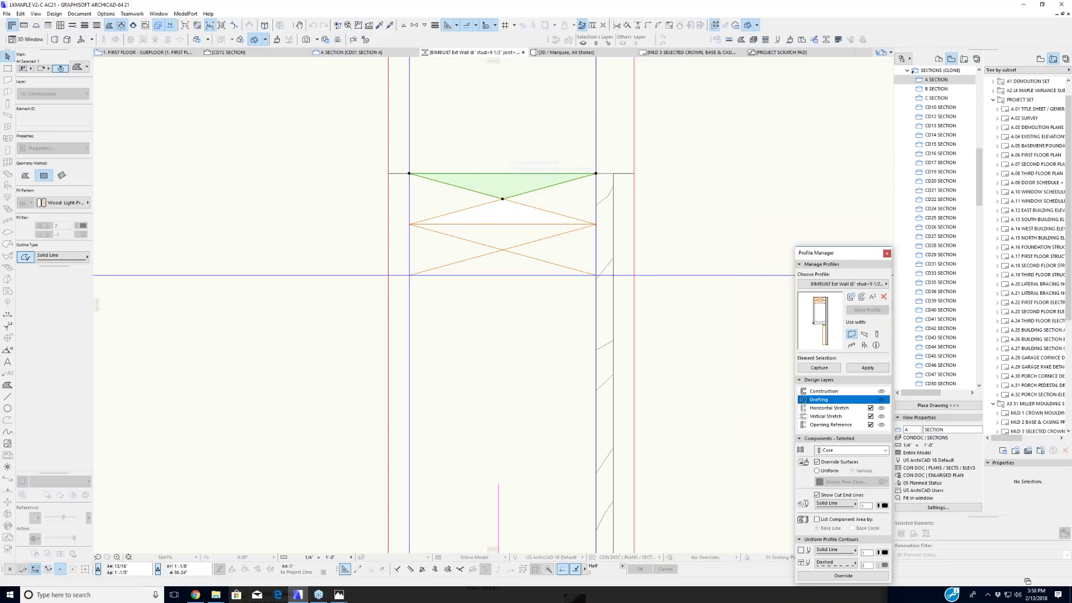
left_click(62, 203)
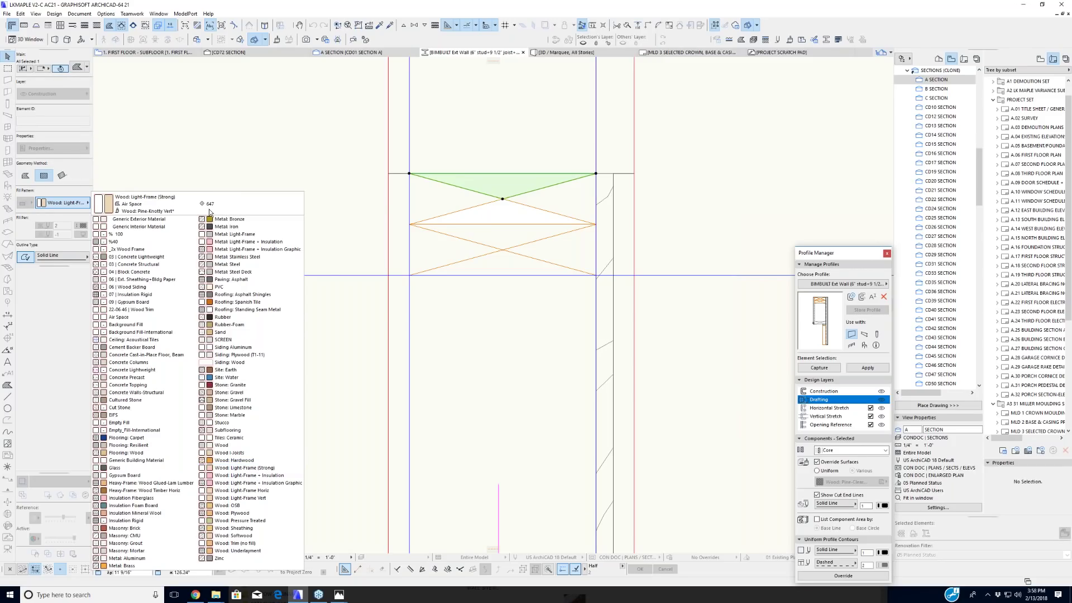
left_click(358, 184)
left_click(354, 190)
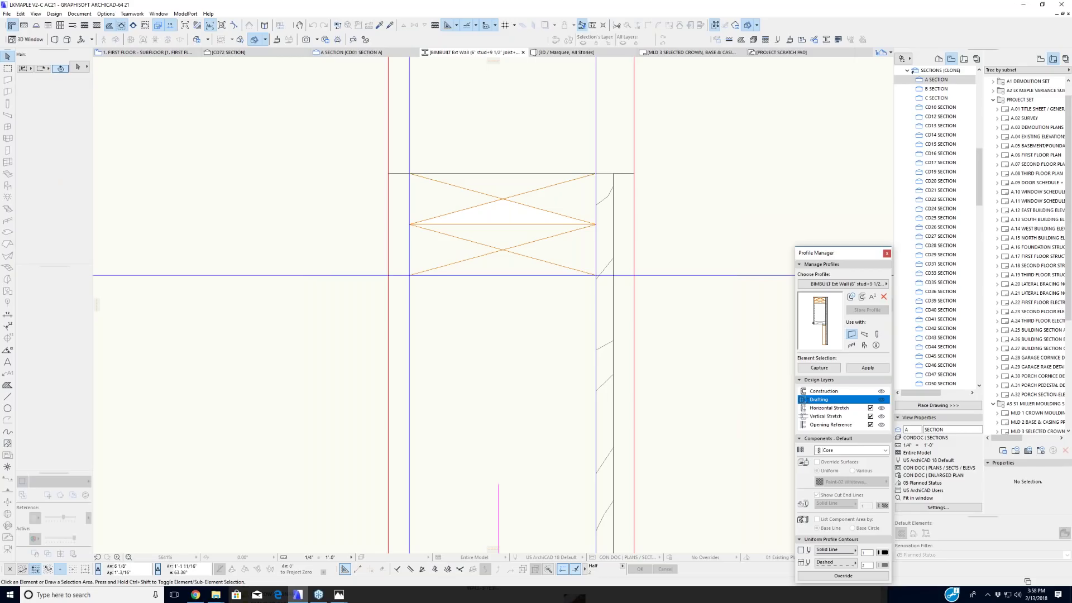
Step: Select the triangular fill pieces of both top plates one after another to examine how the framing crosses are built
scroll(717, 226, "down", 2)
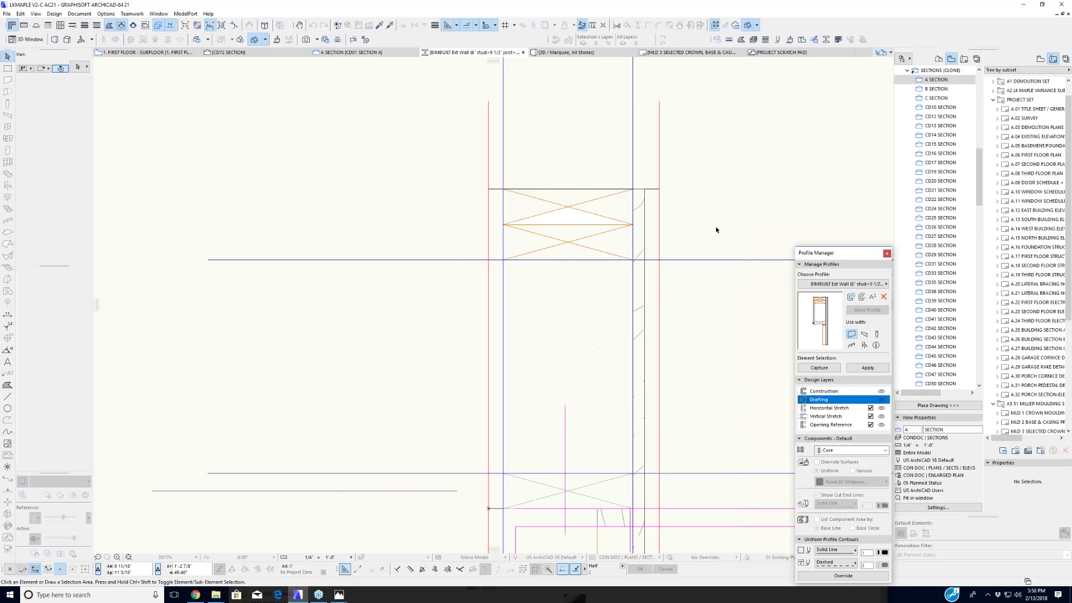
scroll(524, 187, "up", 4)
left_click(522, 182)
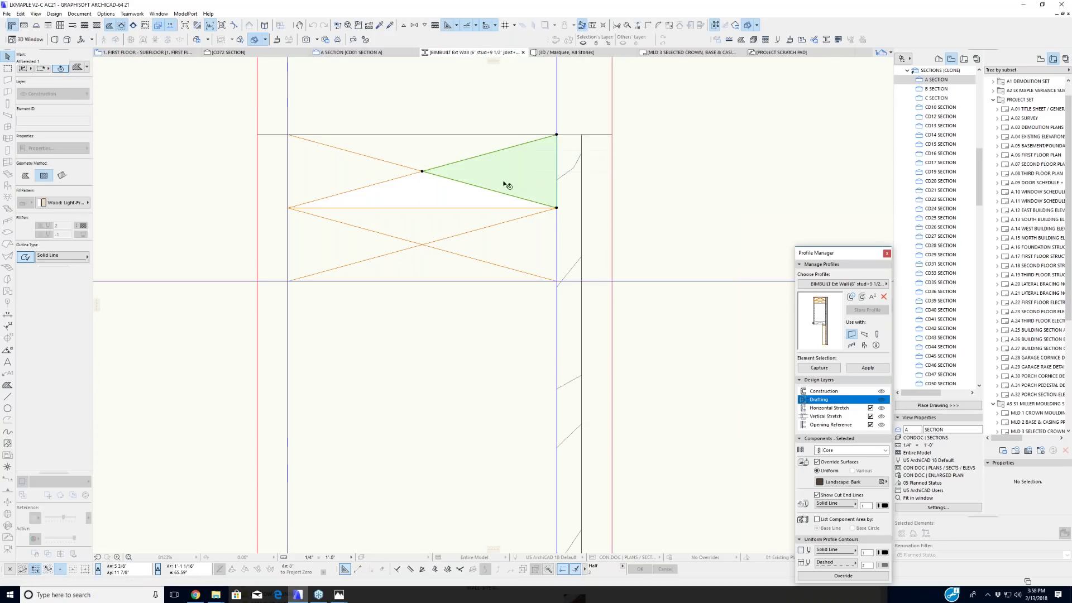
left_click(449, 198)
left_click(410, 156)
left_click(505, 178)
left_click(493, 211)
left_click(459, 239)
left_click(411, 237)
left_click(420, 276)
left_click(420, 324)
left_click(424, 272)
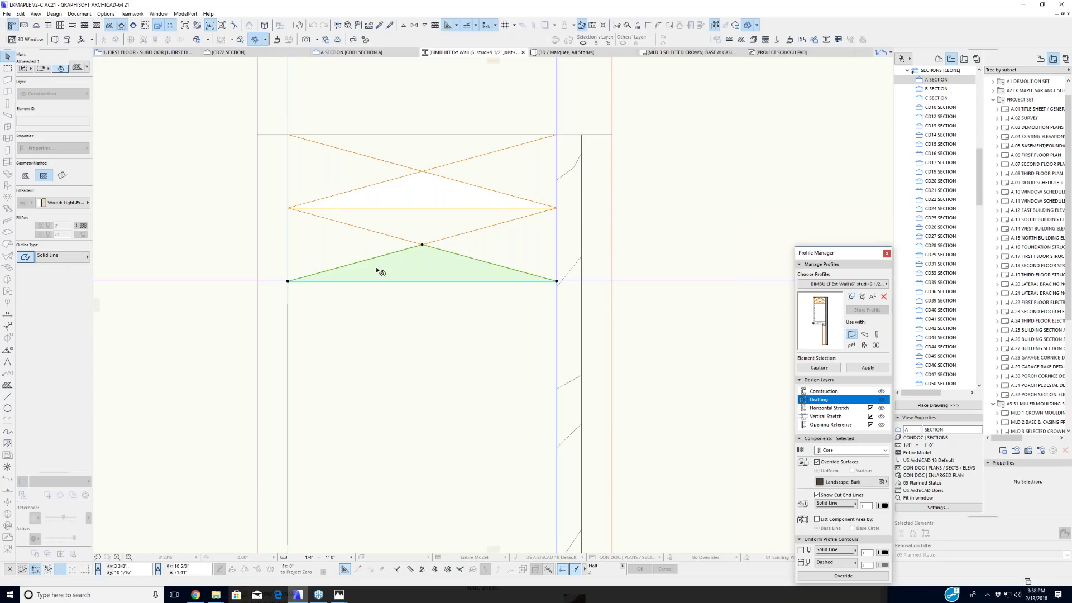
Step: Compare the building materials of the lower top plate's interior-side and upper triangles without changing them, and clear the selection
left_click(347, 256)
left_click(58, 203)
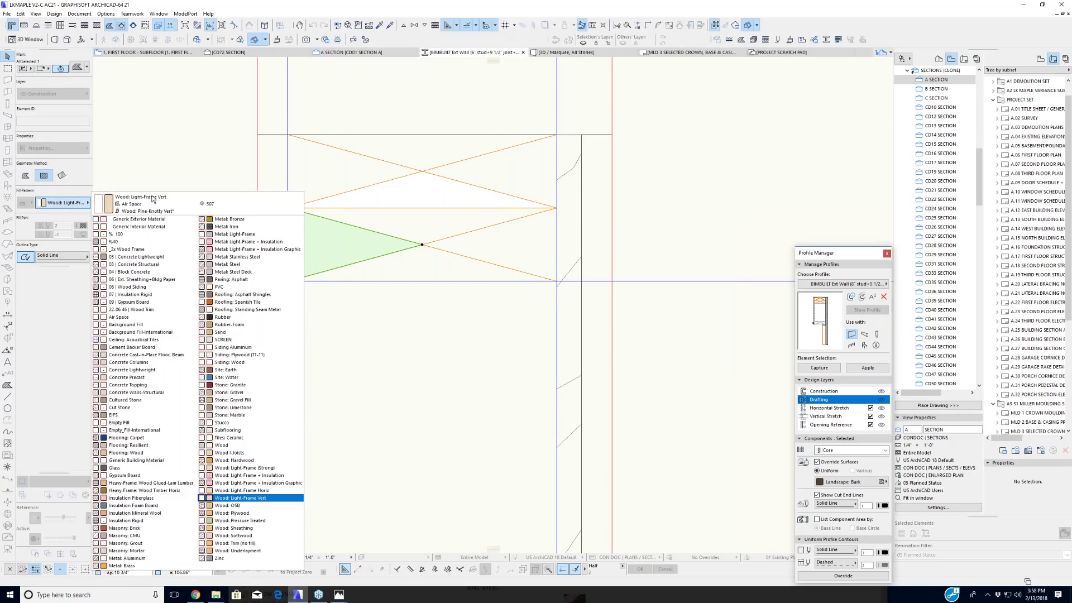
left_click(426, 228)
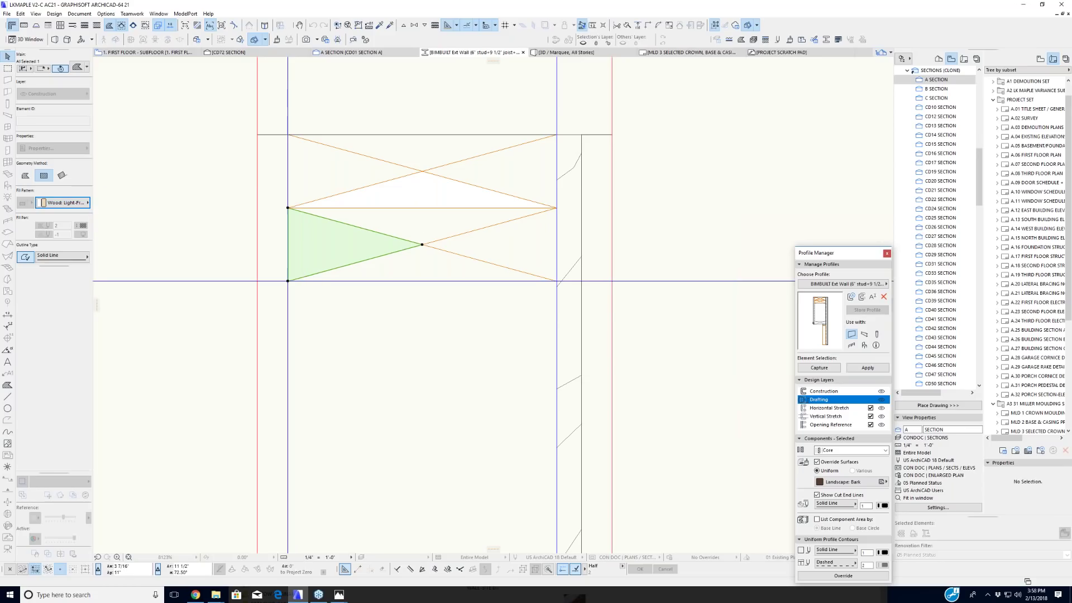
left_click(414, 228)
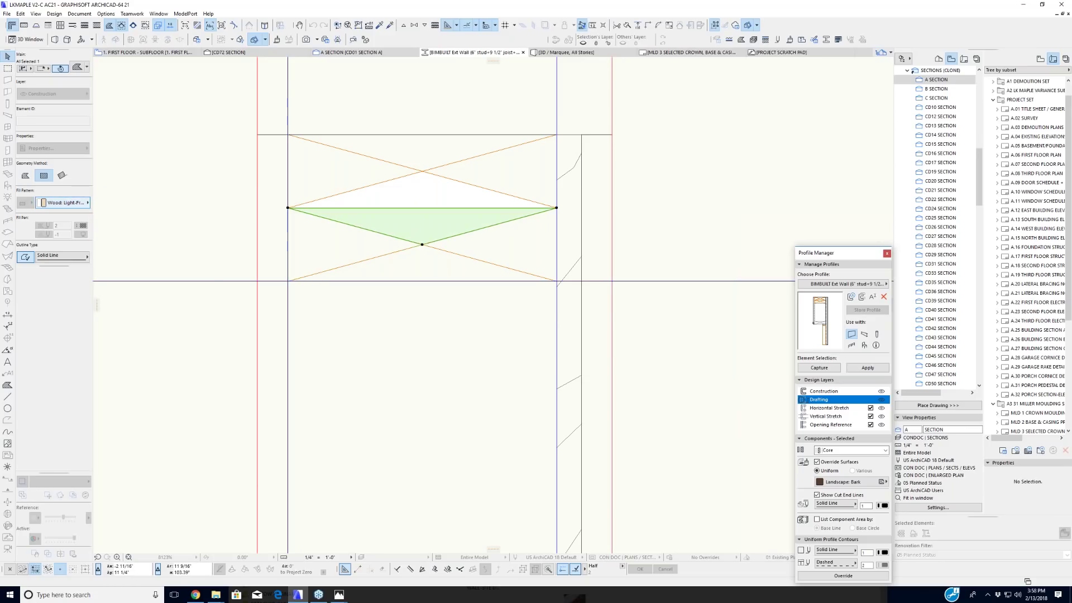
left_click(58, 204)
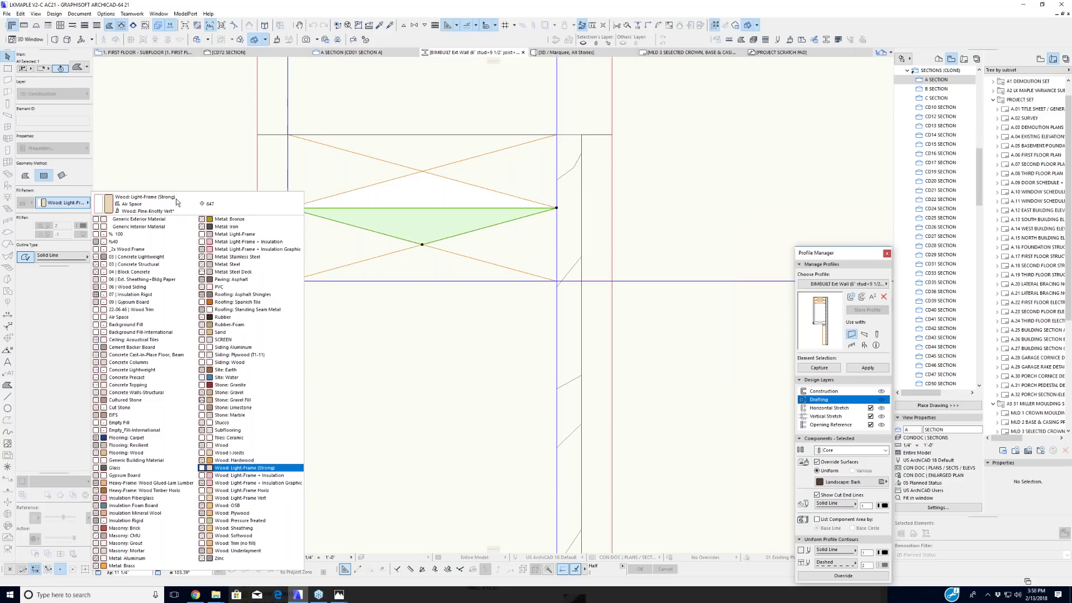
left_click(223, 160)
key("Escape")
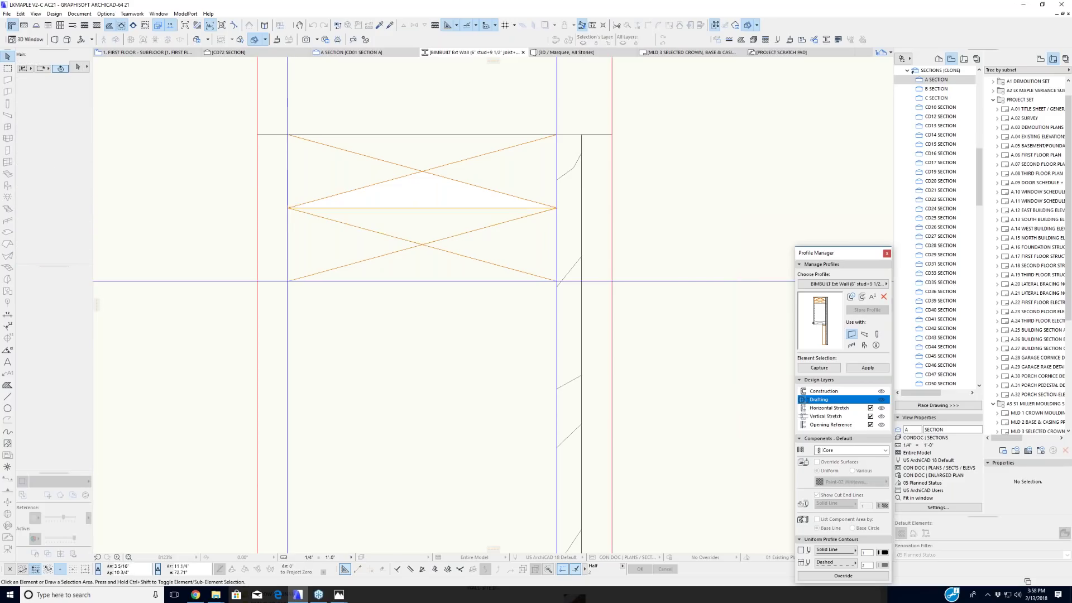
scroll(397, 233, "down", 5)
scroll(401, 233, "down", 2)
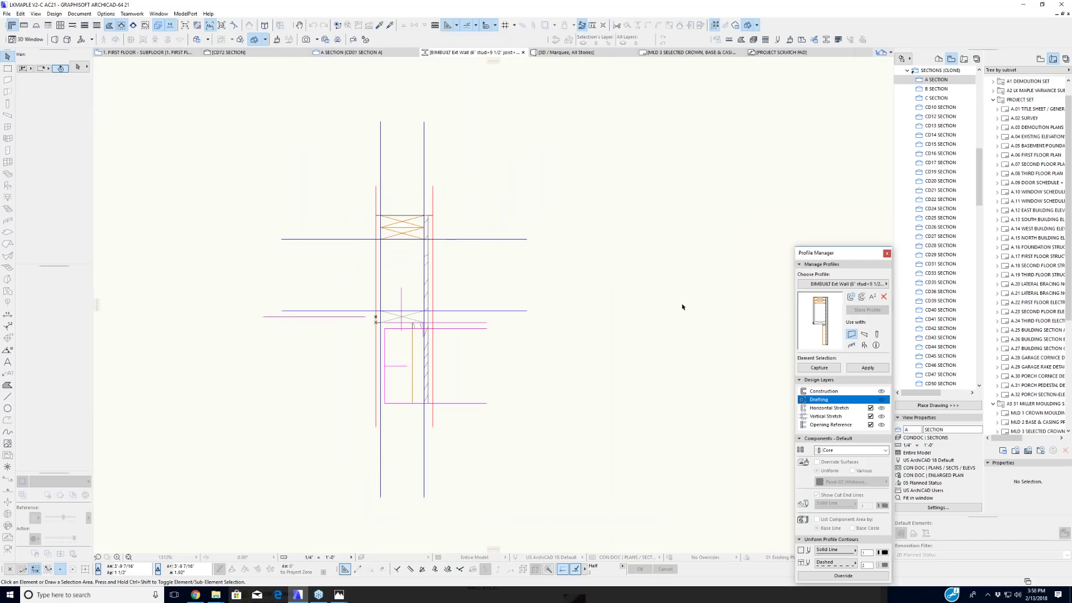
middle_click_drag(497, 283, 584, 310)
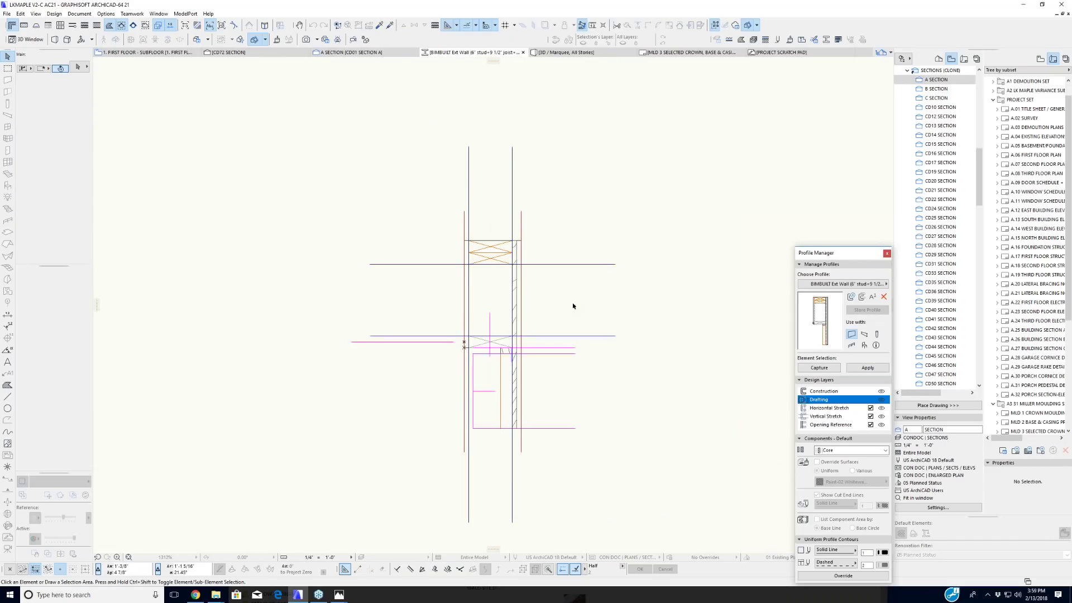
scroll(486, 258, "up", 2)
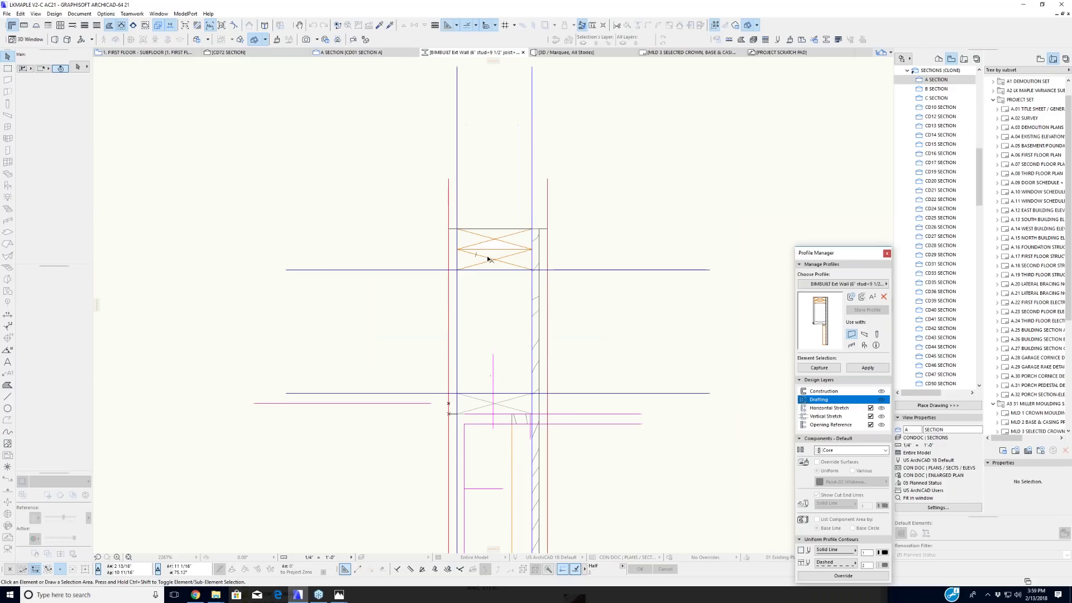
middle_click_drag(593, 312, 547, 277)
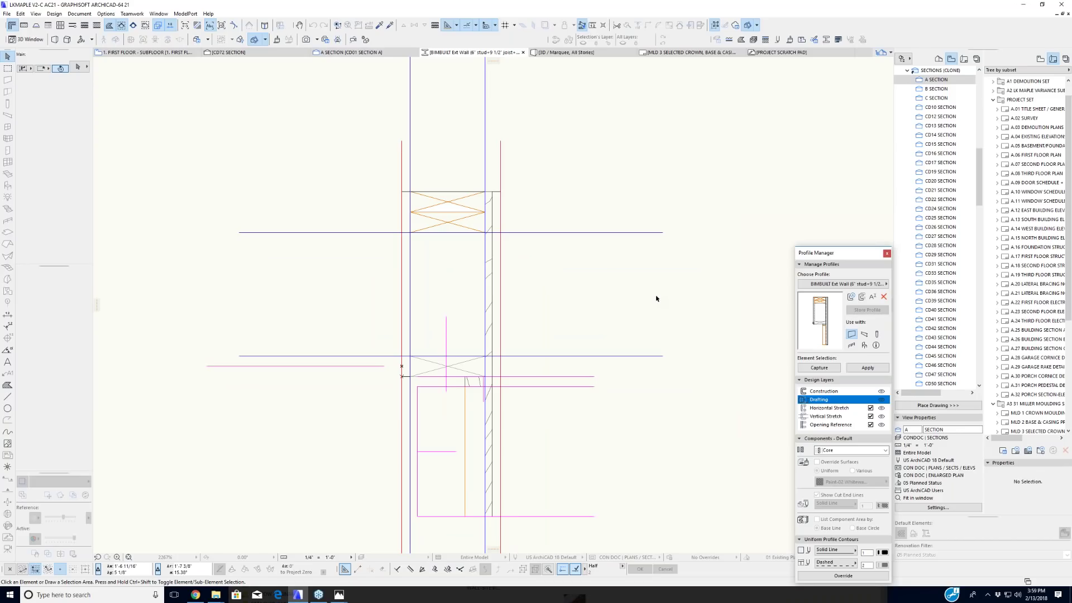
middle_click_drag(656, 298, 614, 285)
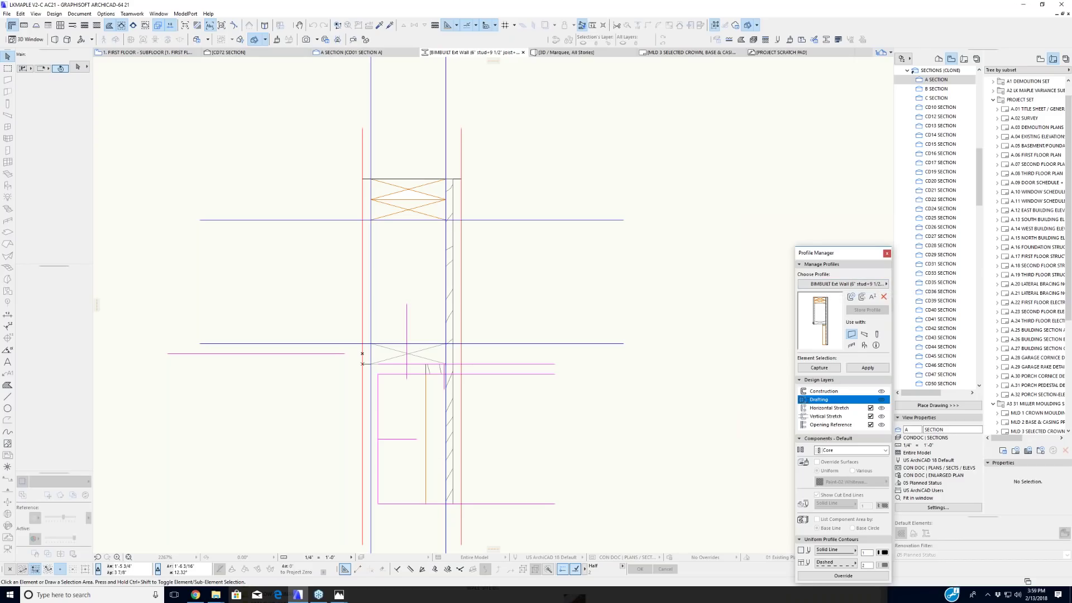
Step: Load the BIMBUILT FND.WALL (BRICK) 11 7/8" profile into the profile editor
left_click(811, 286)
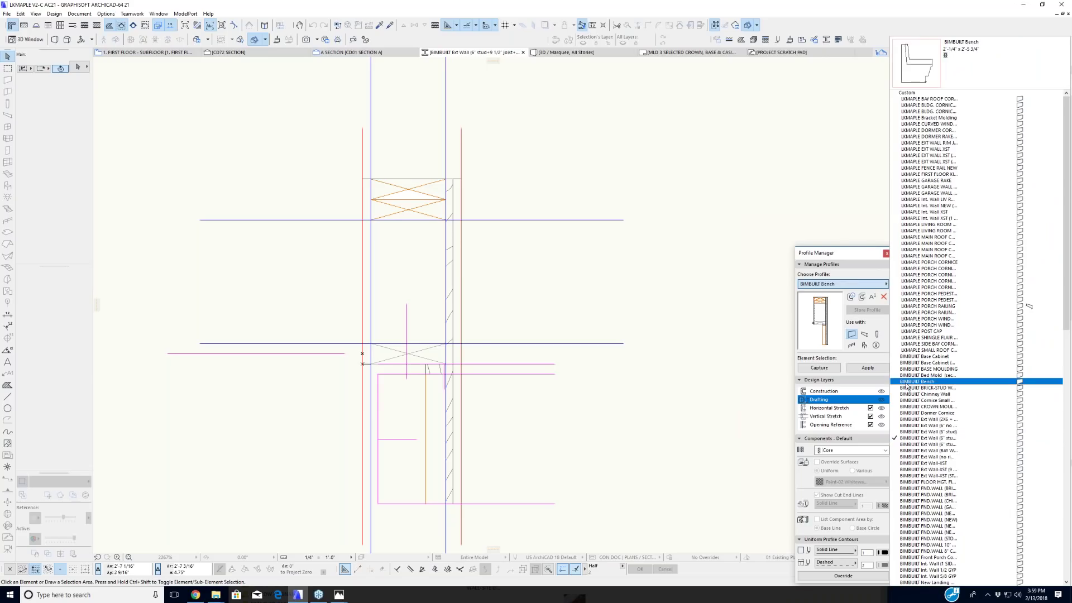
left_click(905, 493)
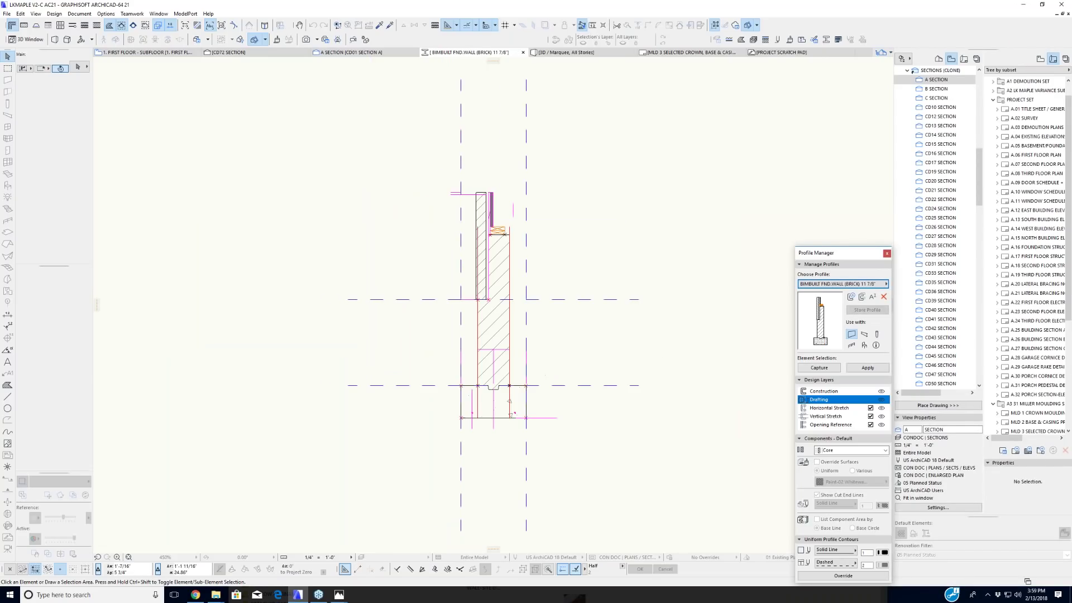
scroll(581, 313, "up", 2)
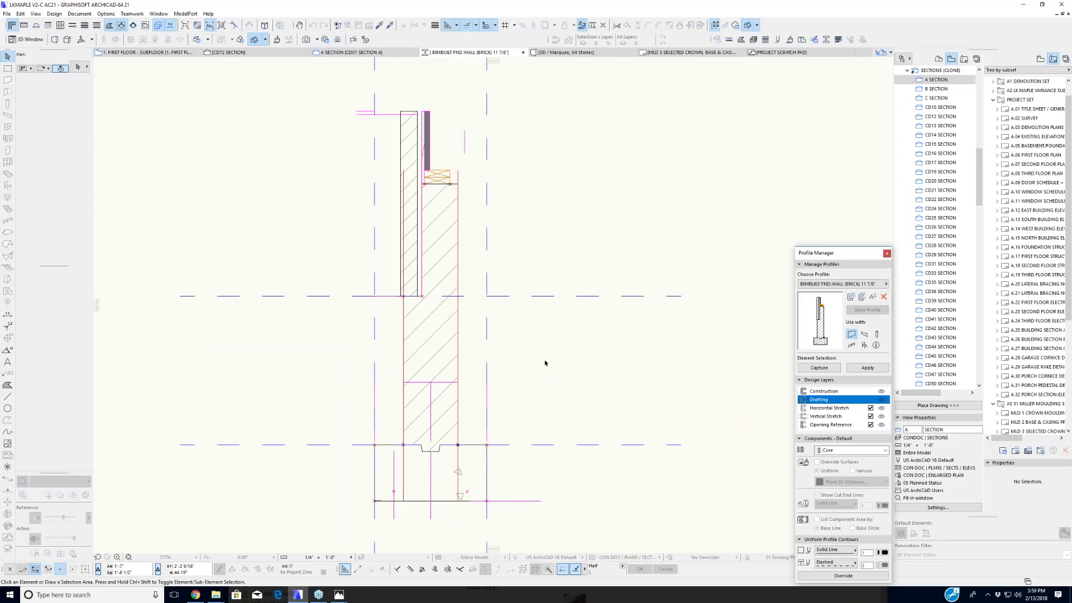
middle_click_drag(545, 362, 533, 354)
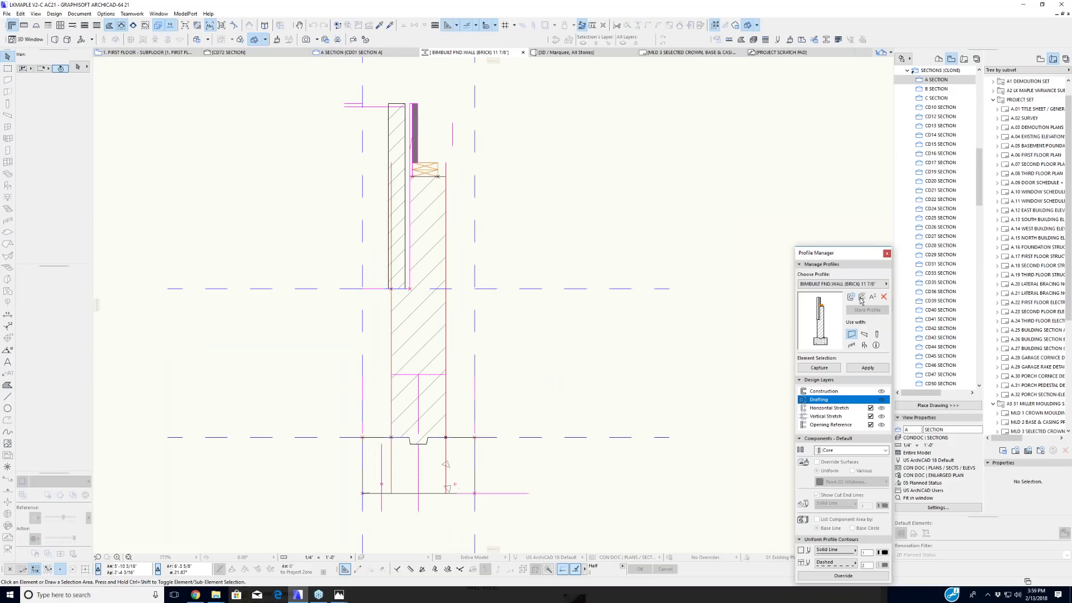
Step: Hide the Drafting design layer of the foundation wall profile and examine the brick, sill plates and rim above the foundation
left_click(881, 400)
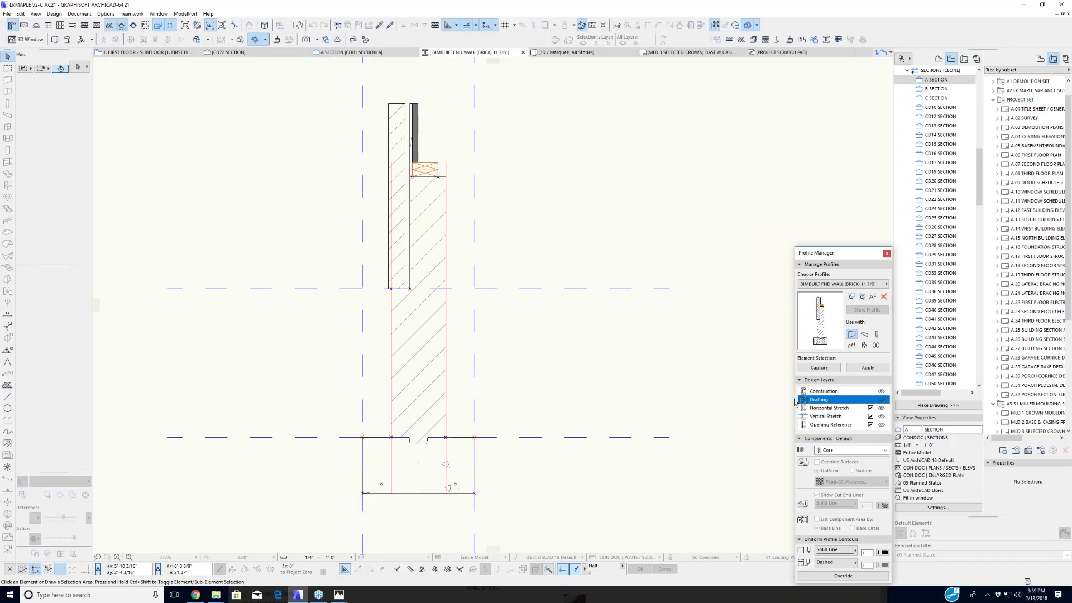
scroll(614, 371, "down", 3)
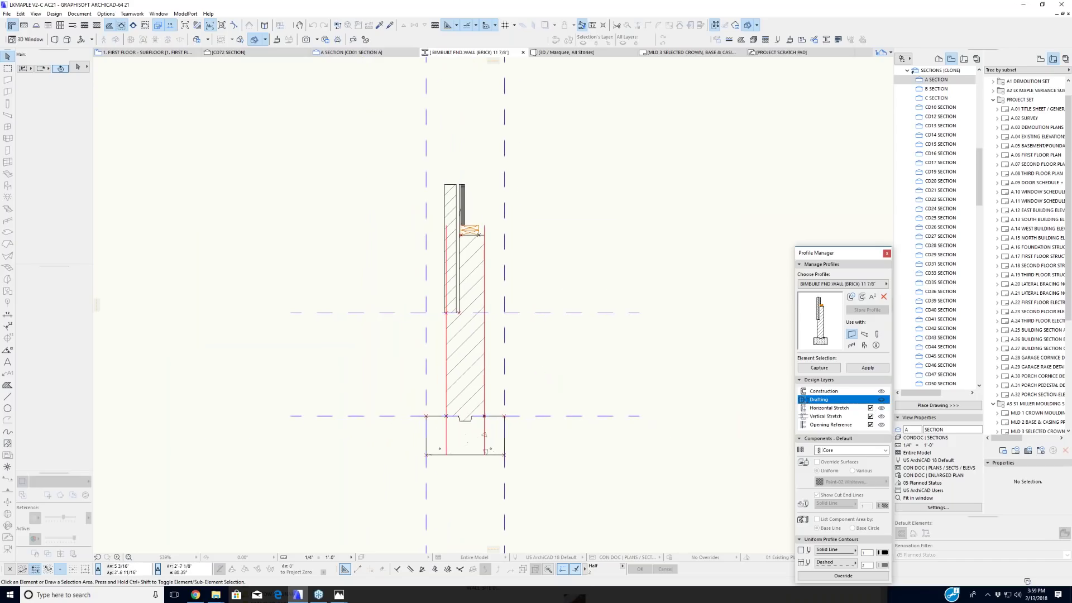
scroll(462, 212, "up", 6)
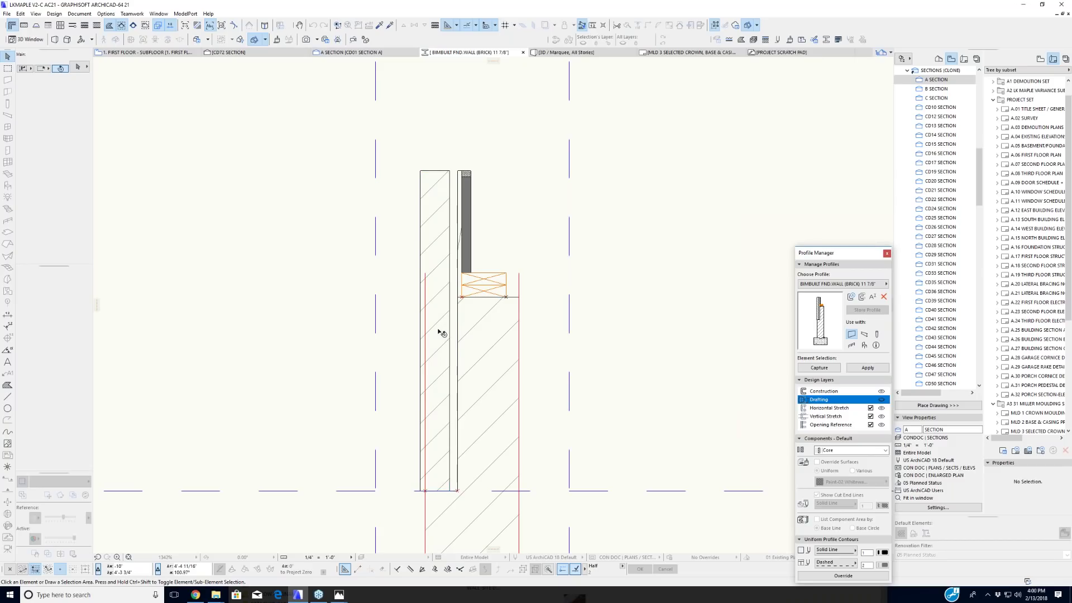
Step: Examine the full height of the brick foundation wall profile, from the sill plates down to the keyed footing
scroll(441, 333, "down", 1)
middle_click_drag(593, 327, 559, 281)
scroll(558, 281, "down", 3)
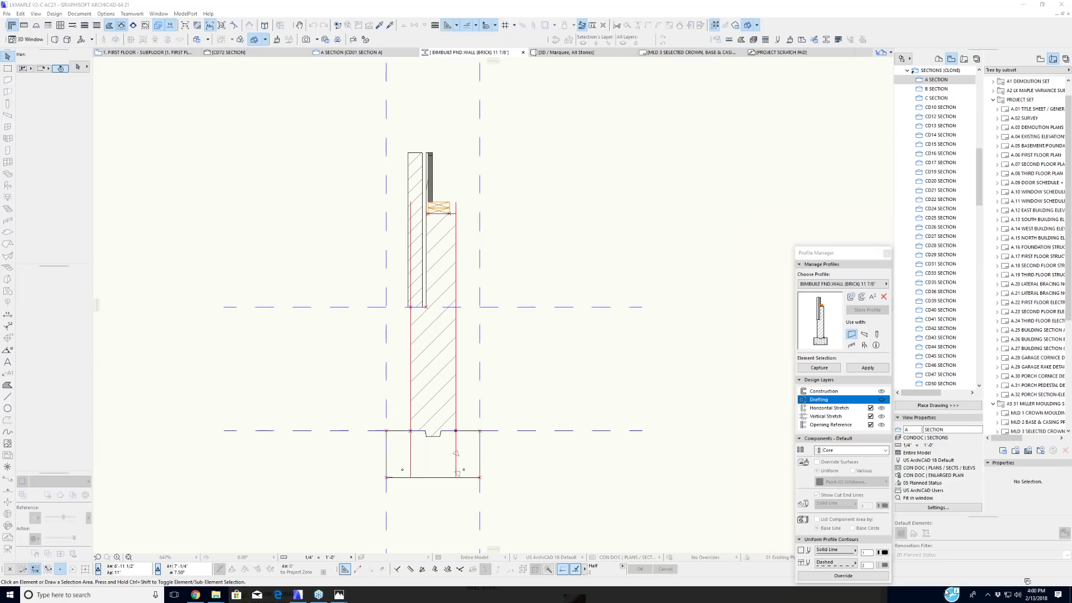
Step: Switch to File Explorer, open My Solo Projects and look through the project files in 16 PRJCT Folder
right_click(215, 597)
left_click(204, 437)
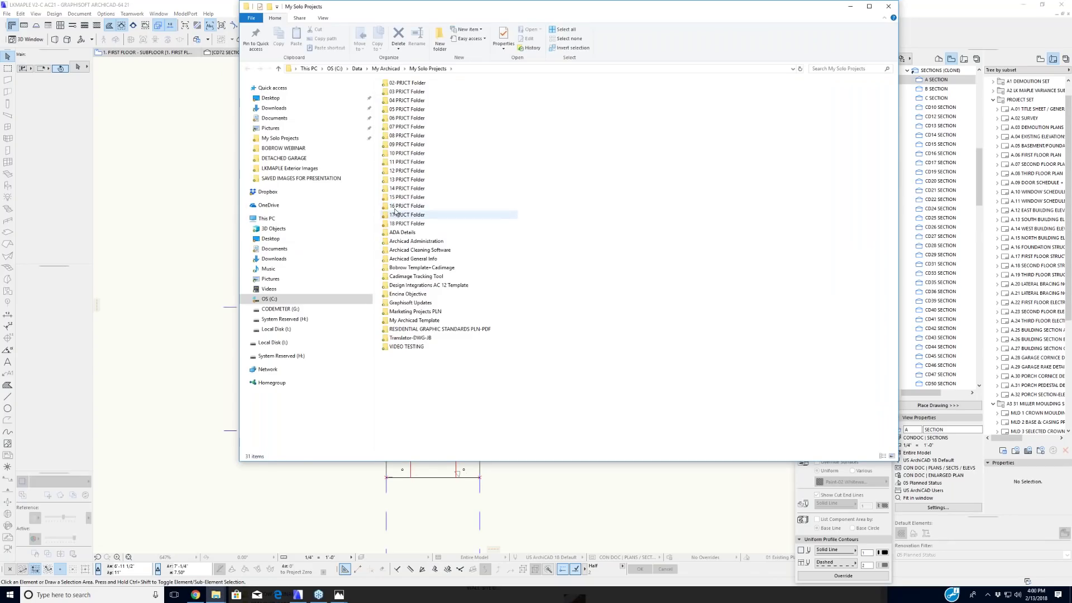
left_click(395, 209)
double_click(395, 209)
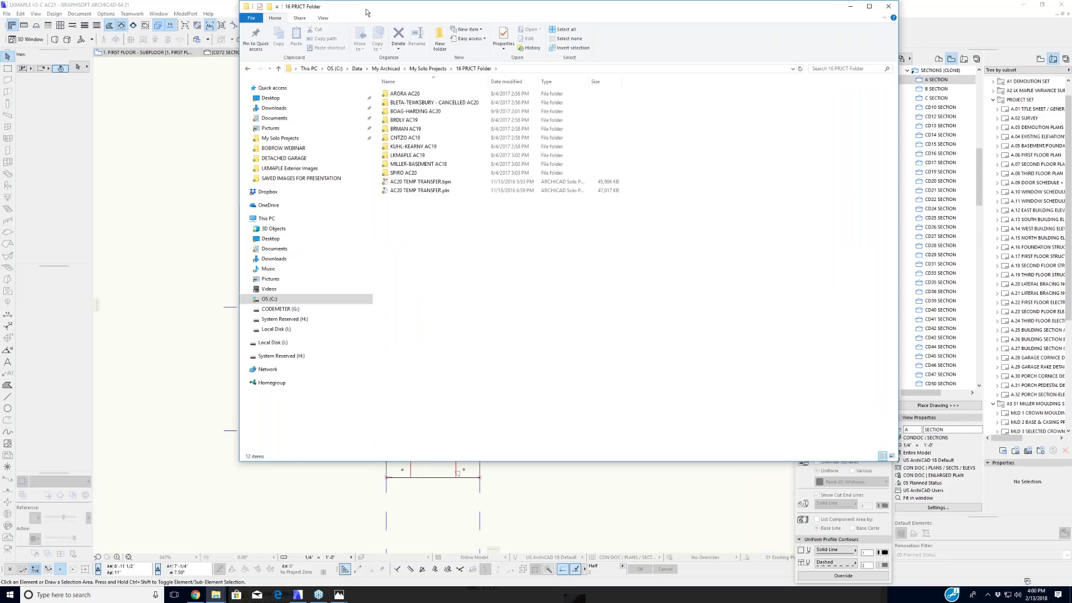
left_click_drag(377, 19, 429, 16)
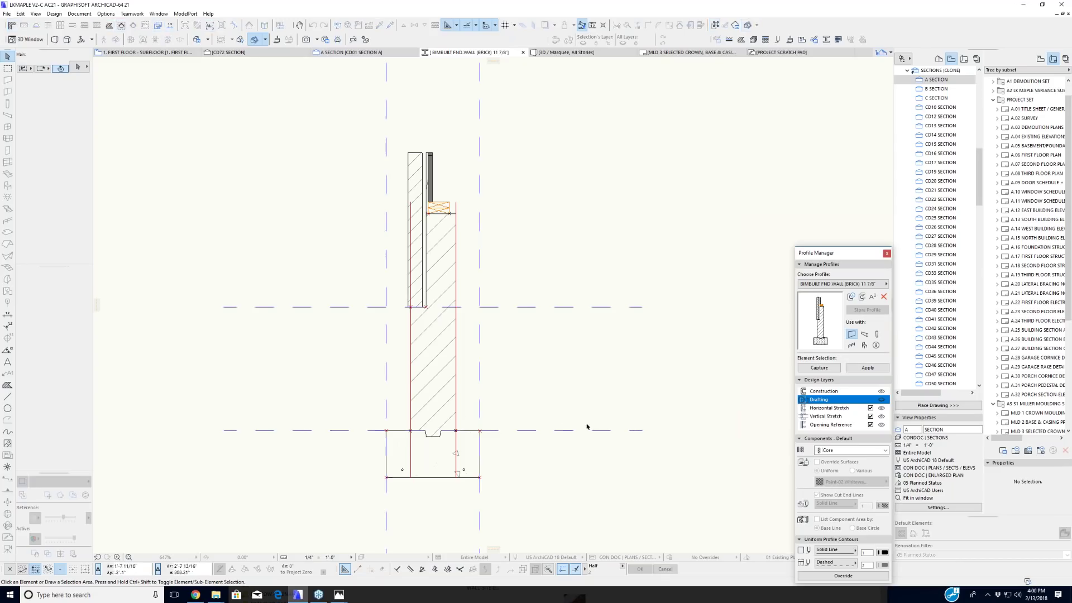
Step: Leave the profile editor for the first floor subfloor plan and activate the Marquee tool with nothing selected
left_click(574, 373)
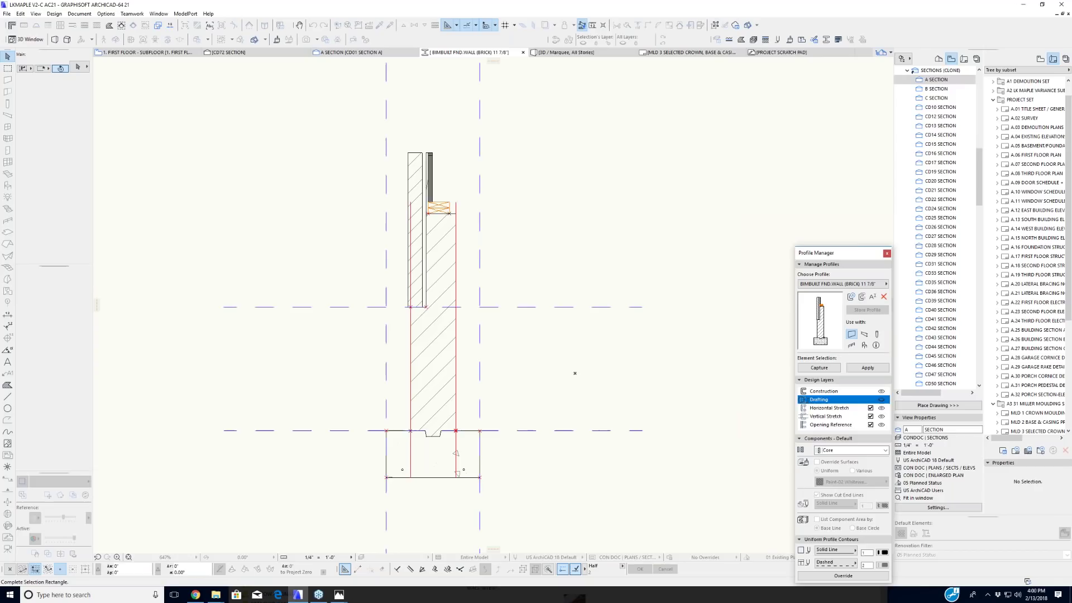
key("F2")
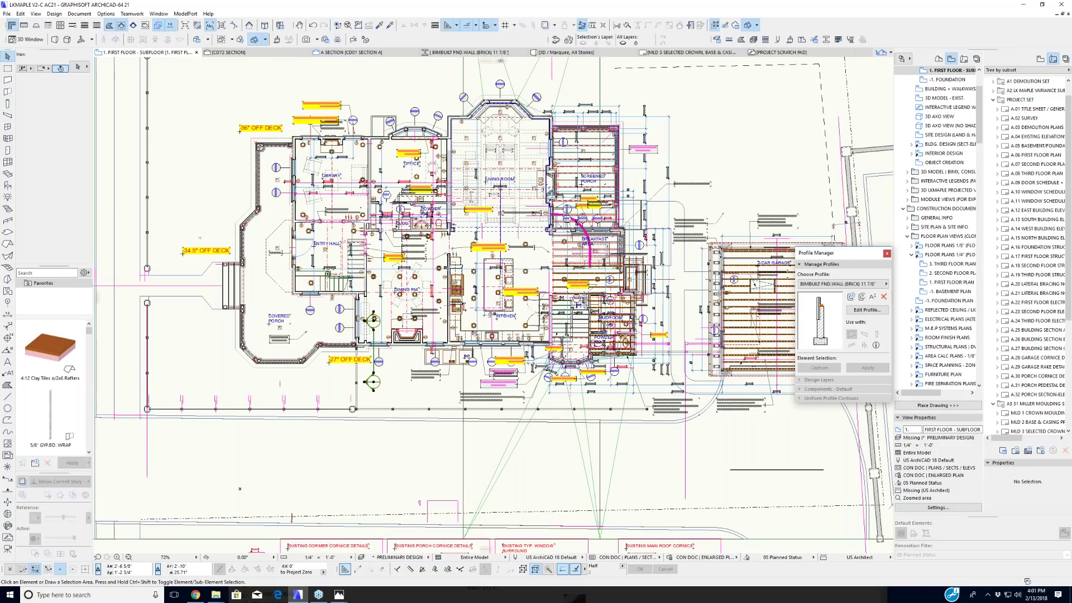
left_click(8, 69)
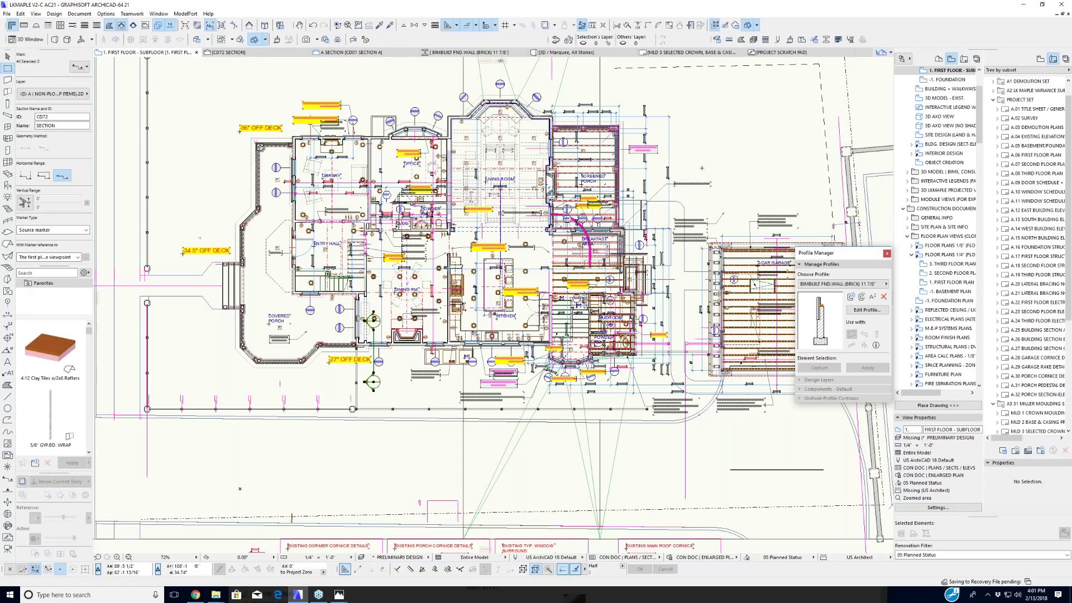
middle_click_drag(369, 485, 365, 487)
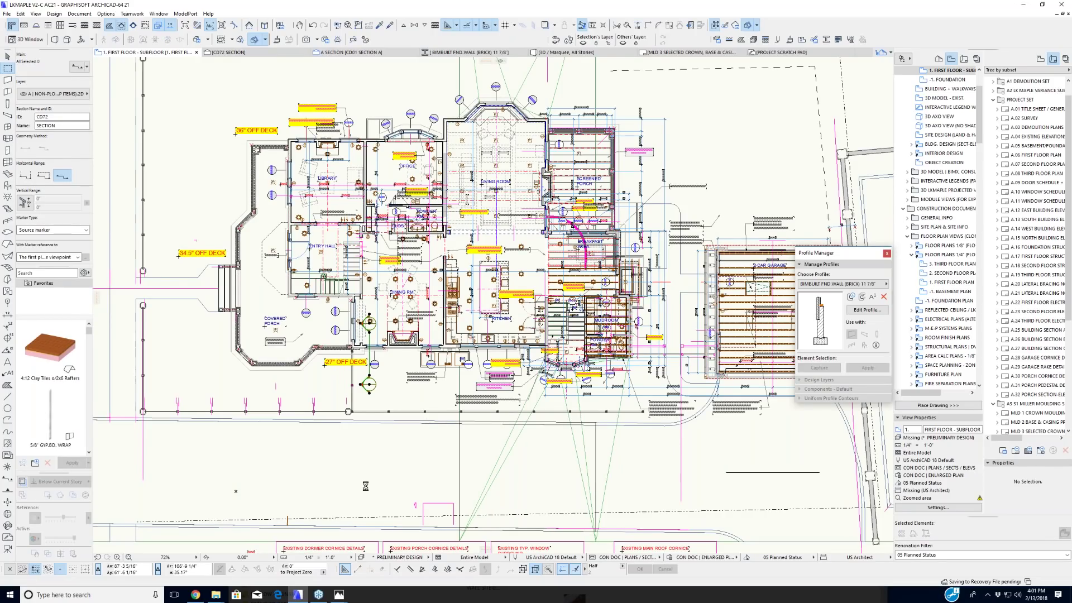
key("Escape")
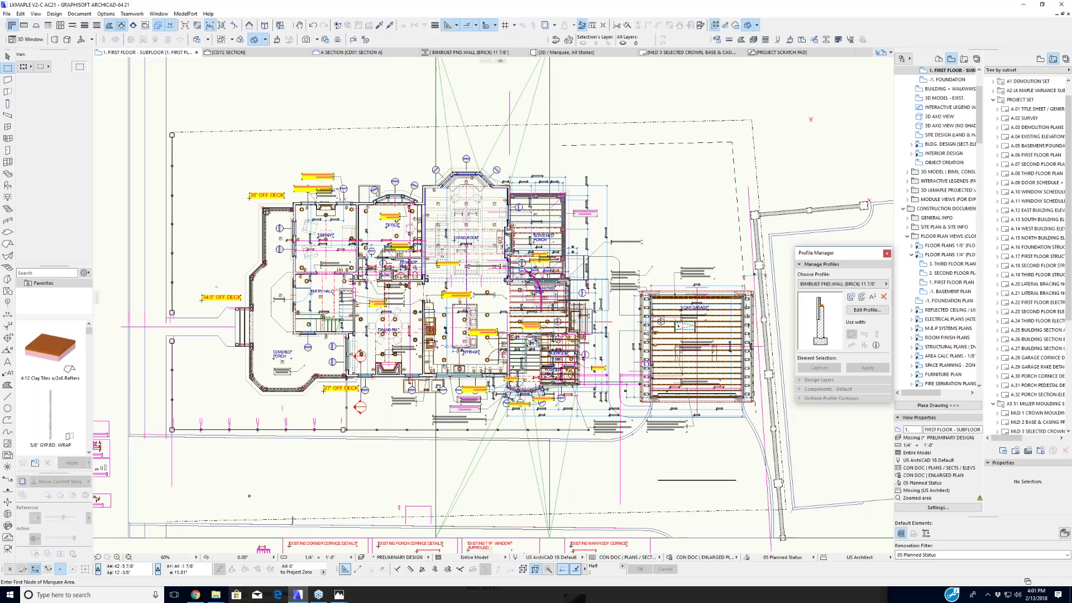
middle_click_drag(394, 461, 412, 470)
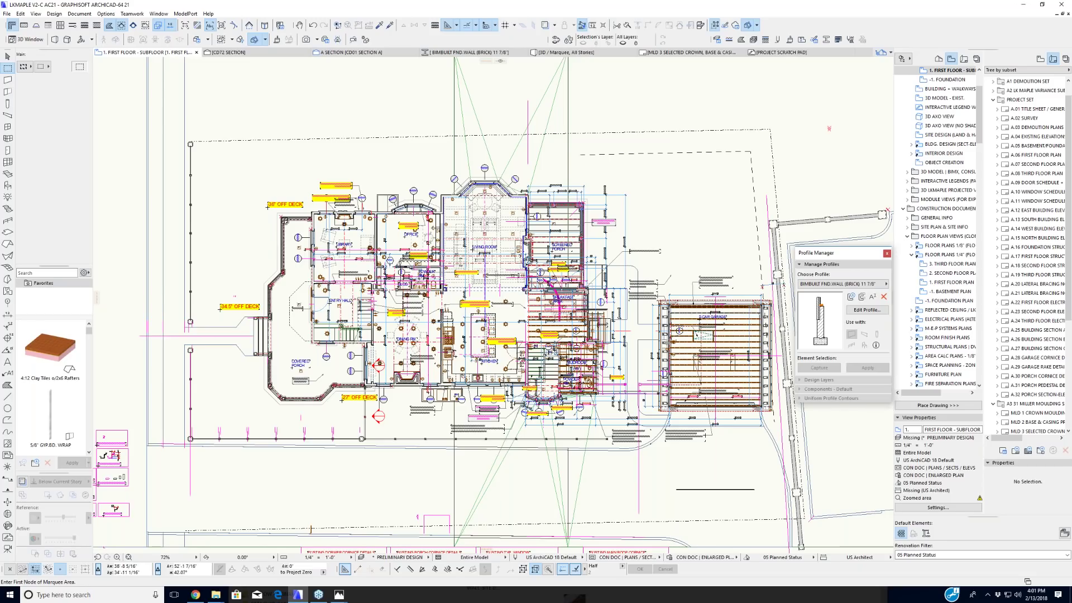
scroll(435, 352, "up", 1)
mouse_move(434, 354)
middle_mouse_down()
mouse_move(459, 352)
mouse_move(441, 370)
middle_mouse_up()
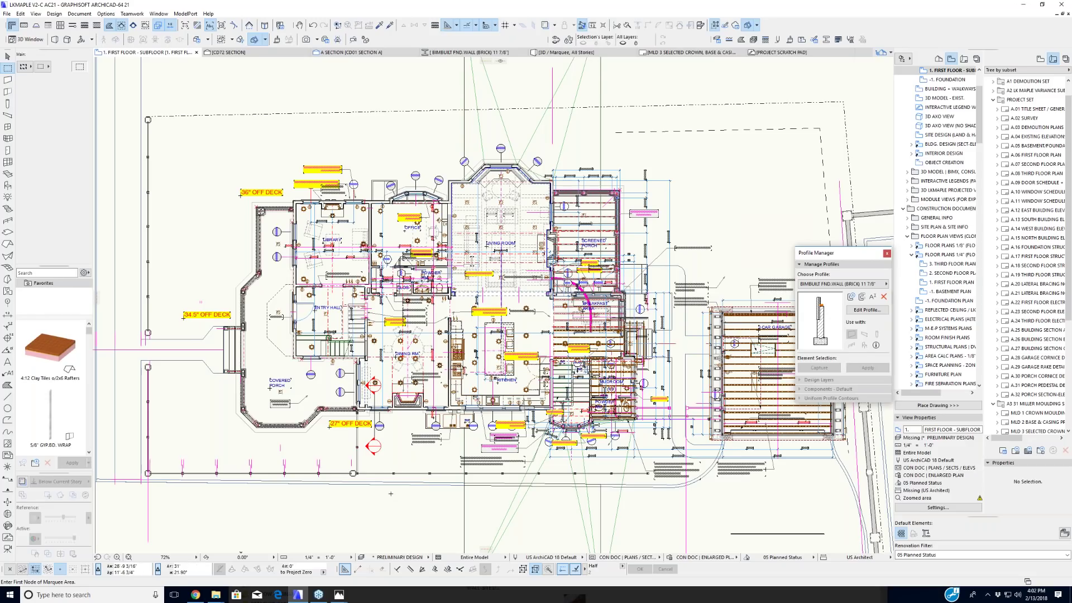
scroll(389, 495, "down", 2)
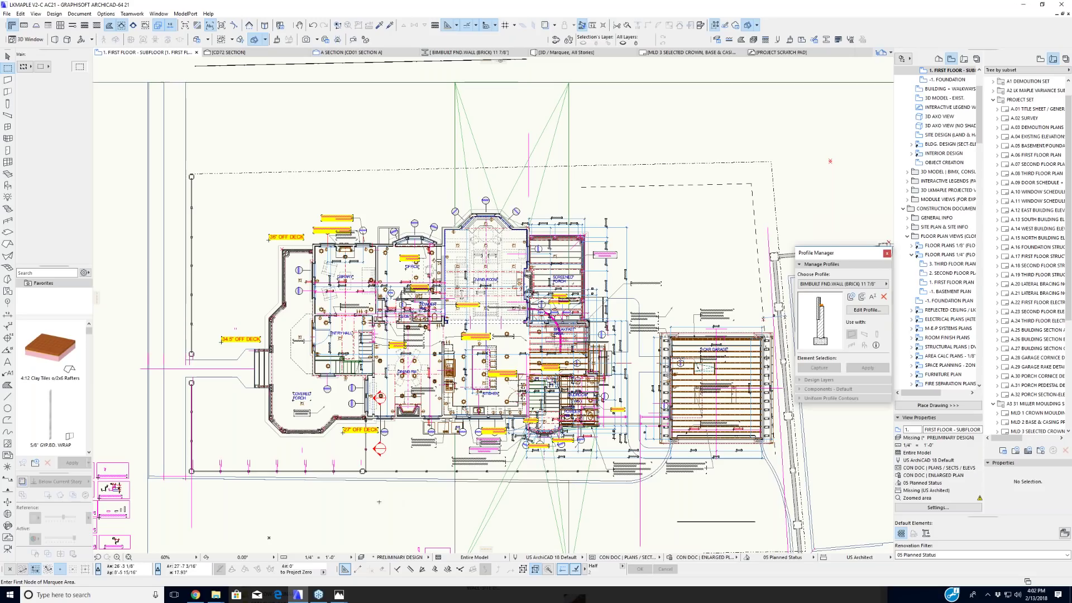
middle_click_drag(371, 502, 383, 497)
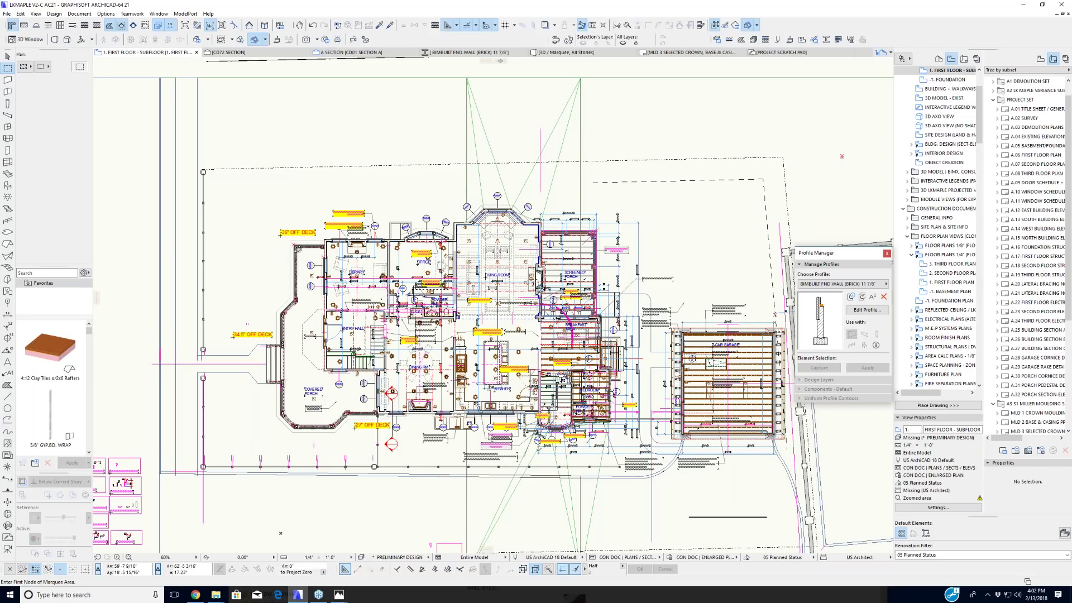
middle_click_drag(491, 312, 479, 308)
scroll(682, 282, "down", 2)
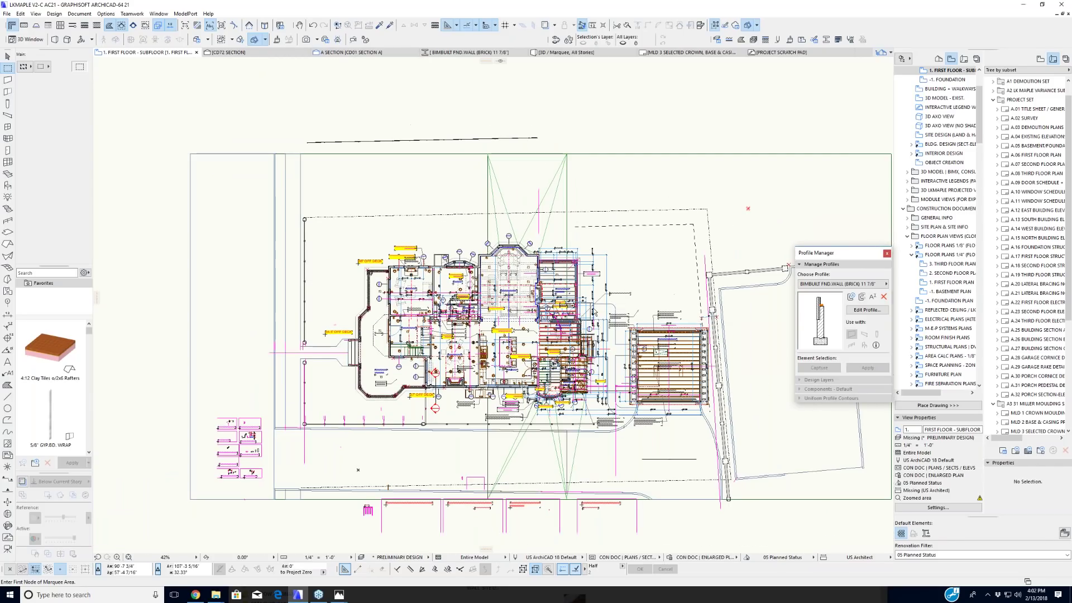
scroll(818, 216, "up", 2)
scroll(598, 309, "up", 2)
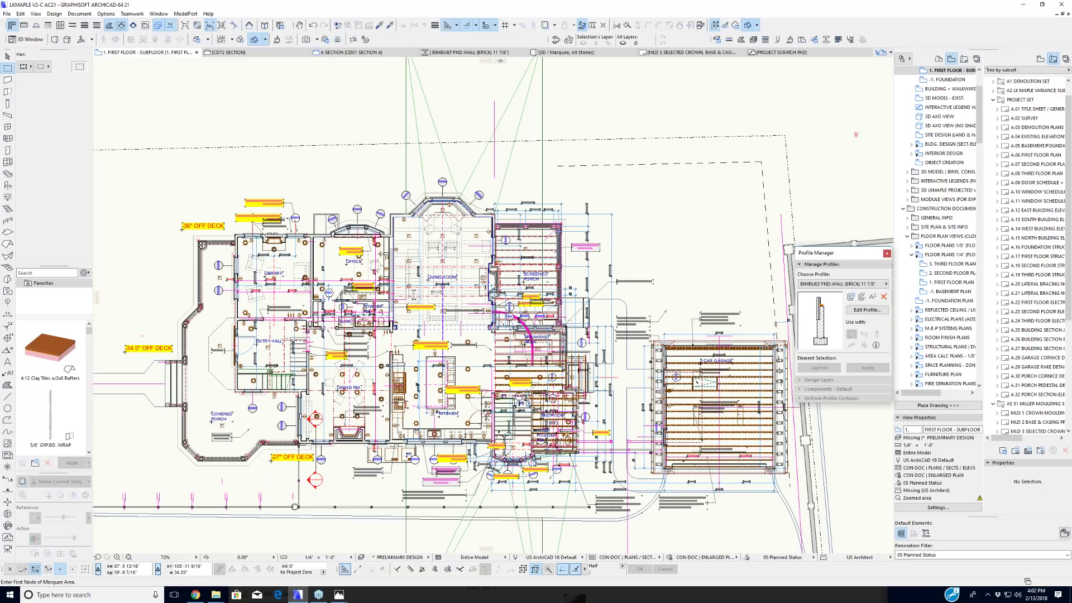
scroll(636, 273, "down", 2)
middle_click_drag(259, 534, 221, 549)
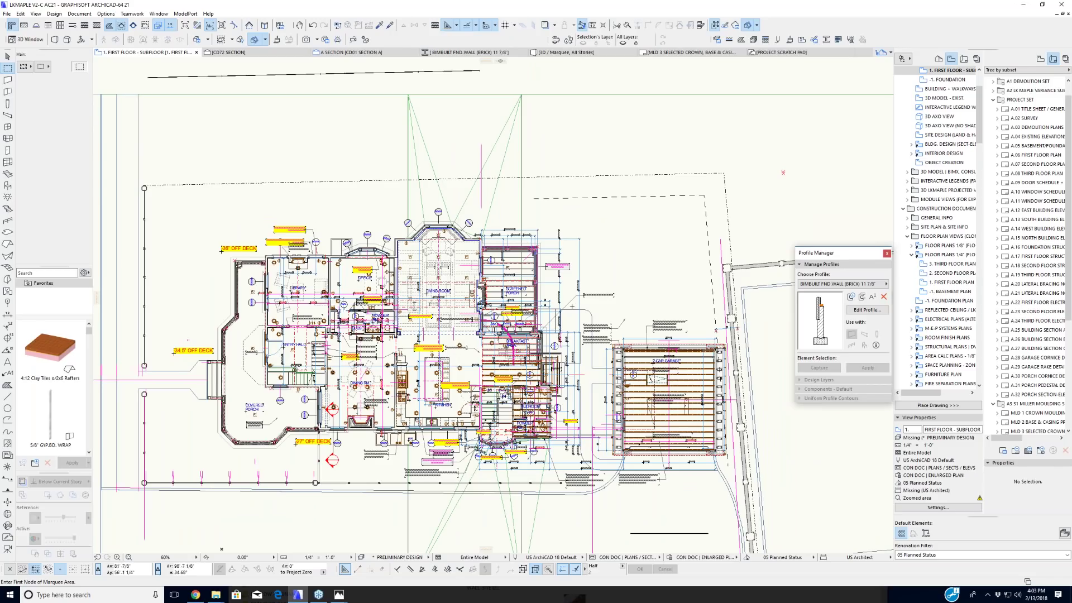
middle_click_drag(601, 275, 602, 289)
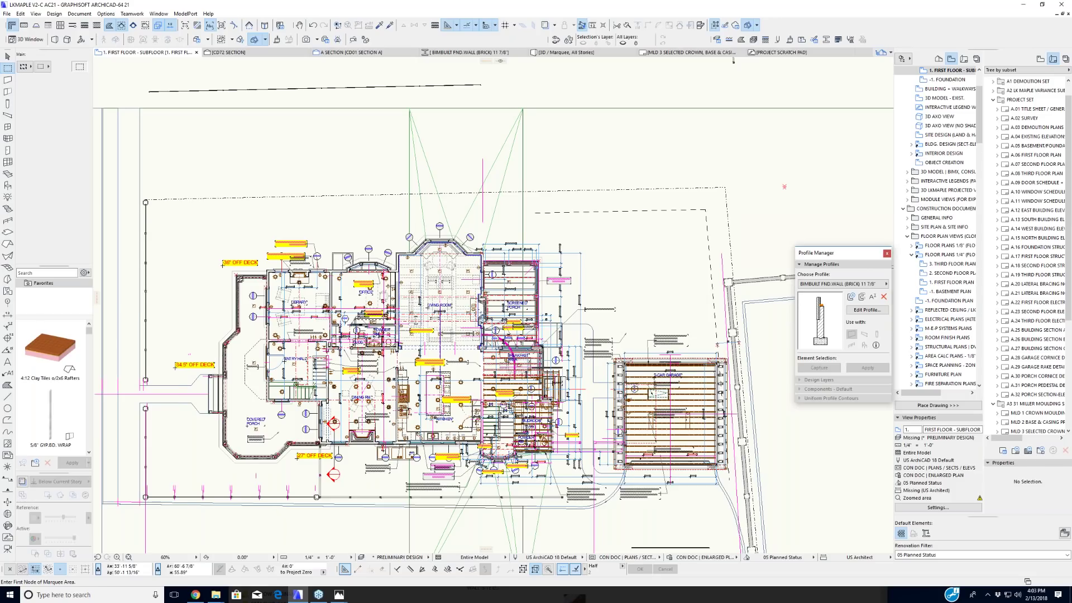
middle_click_drag(447, 240, 475, 242)
scroll(299, 391, "up", 1)
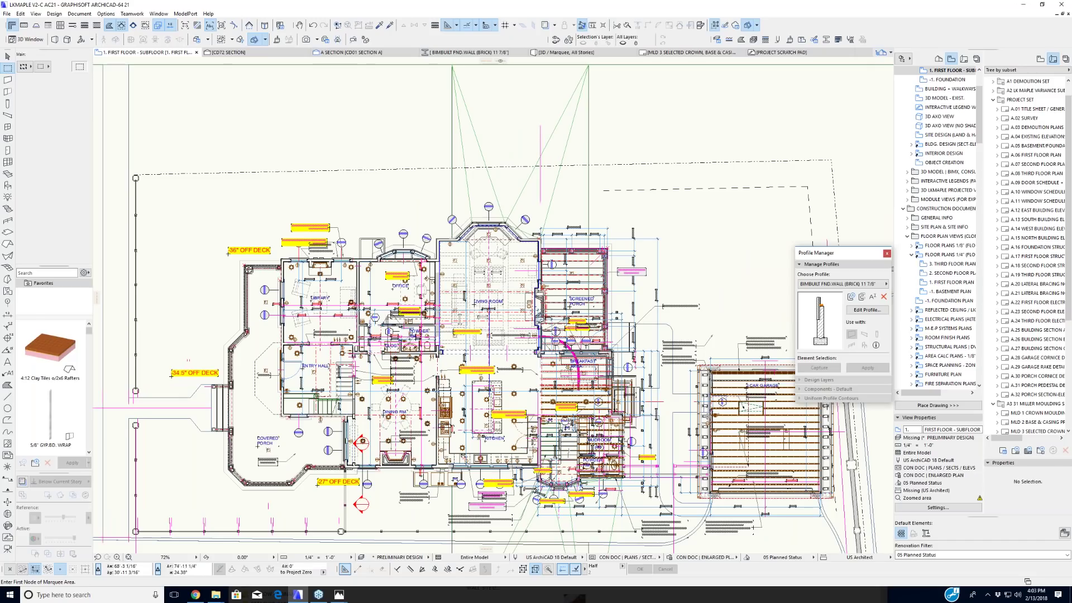
middle_click_drag(725, 307, 703, 295)
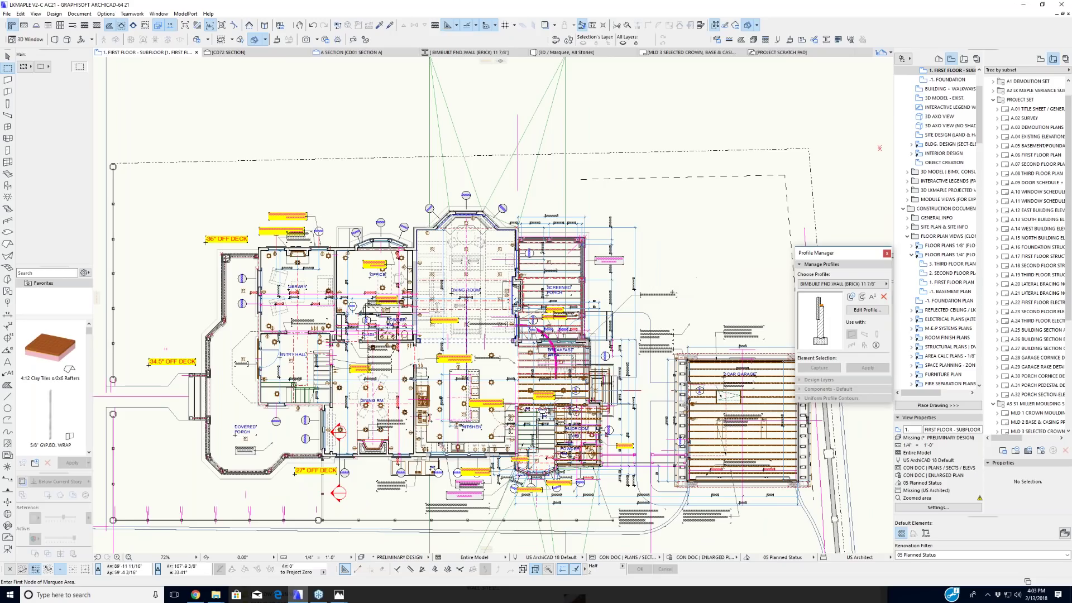
middle_click_drag(536, 302, 531, 292)
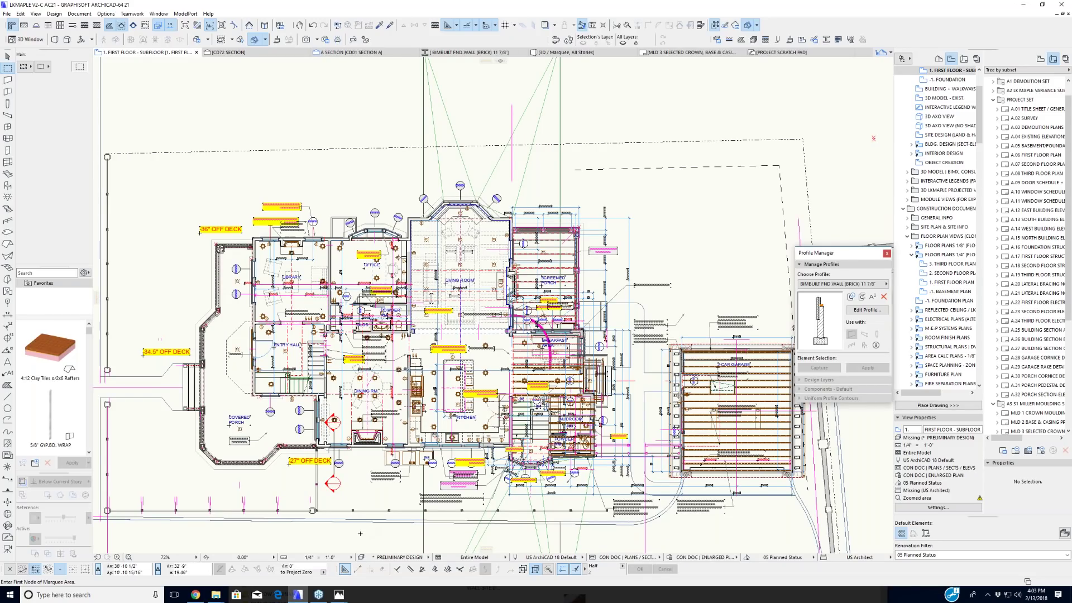
middle_click_drag(360, 533, 382, 514)
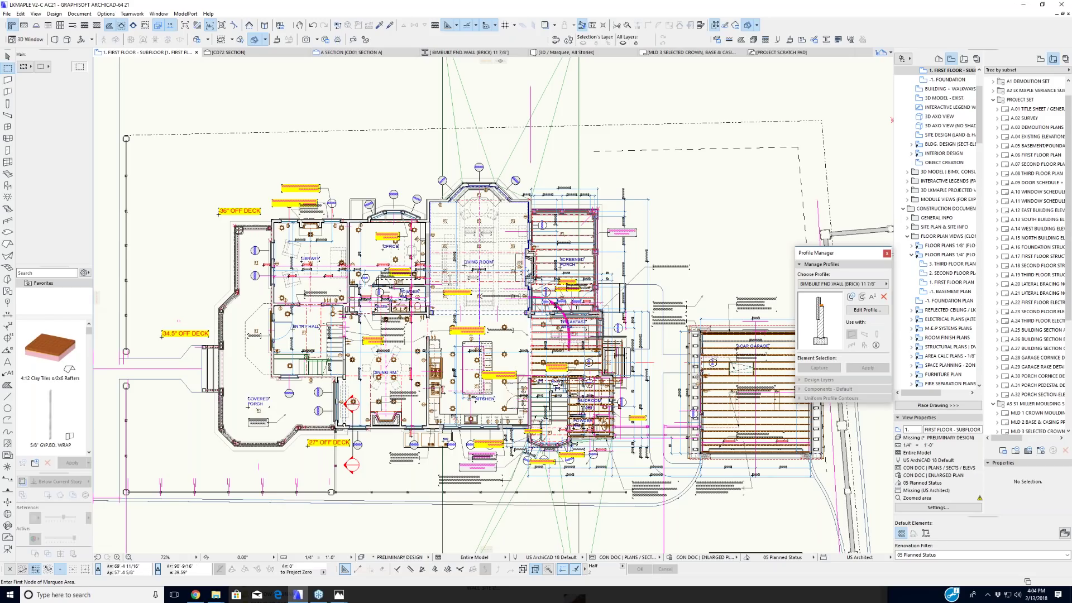
scroll(580, 268, "up", 3)
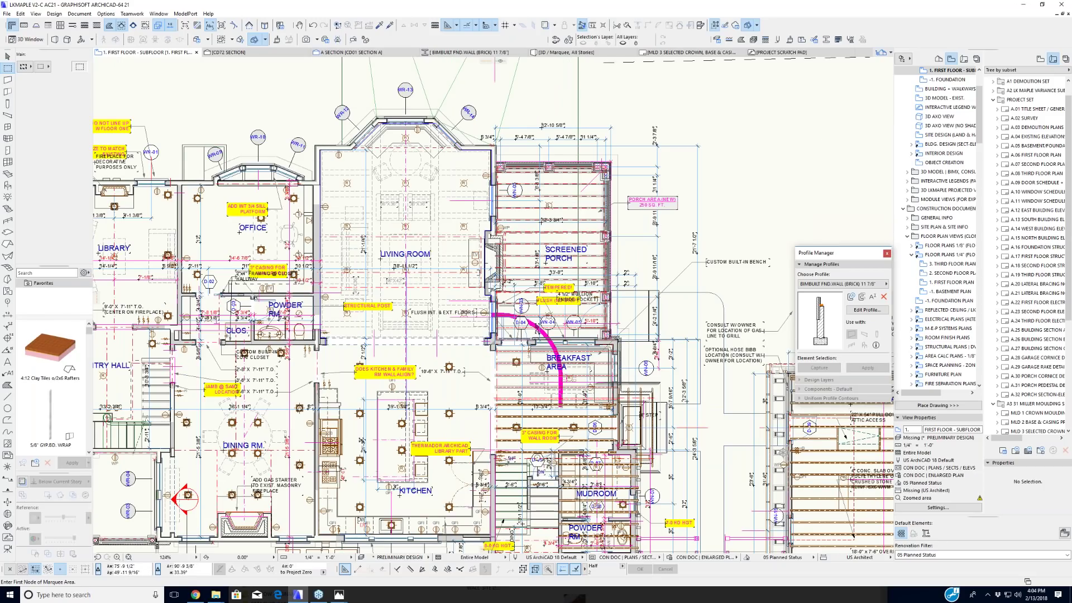
middle_click_drag(402, 367, 537, 306)
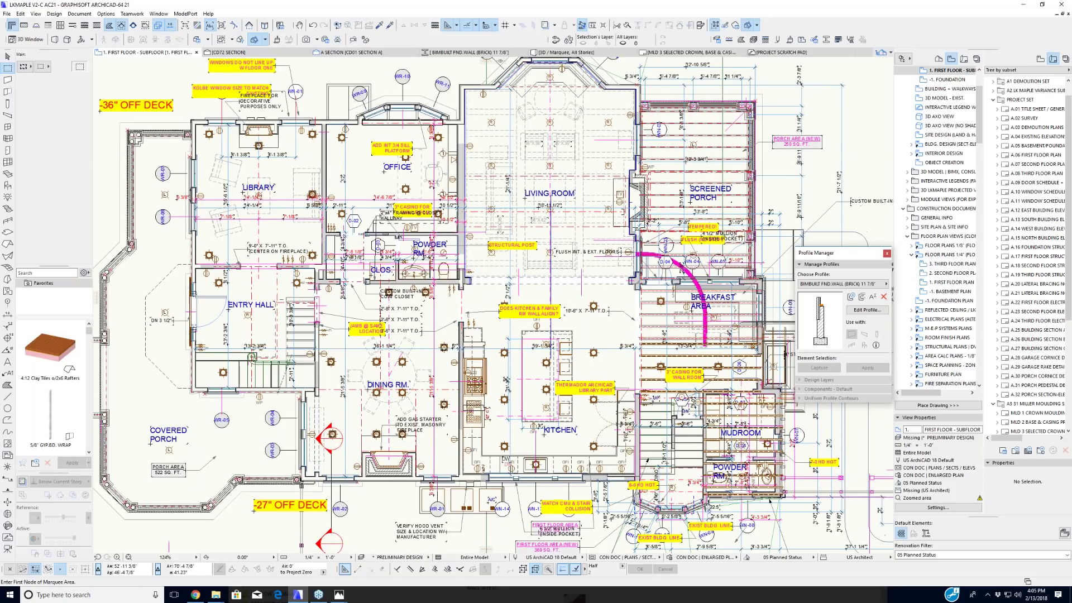
scroll(518, 310, "down", 2)
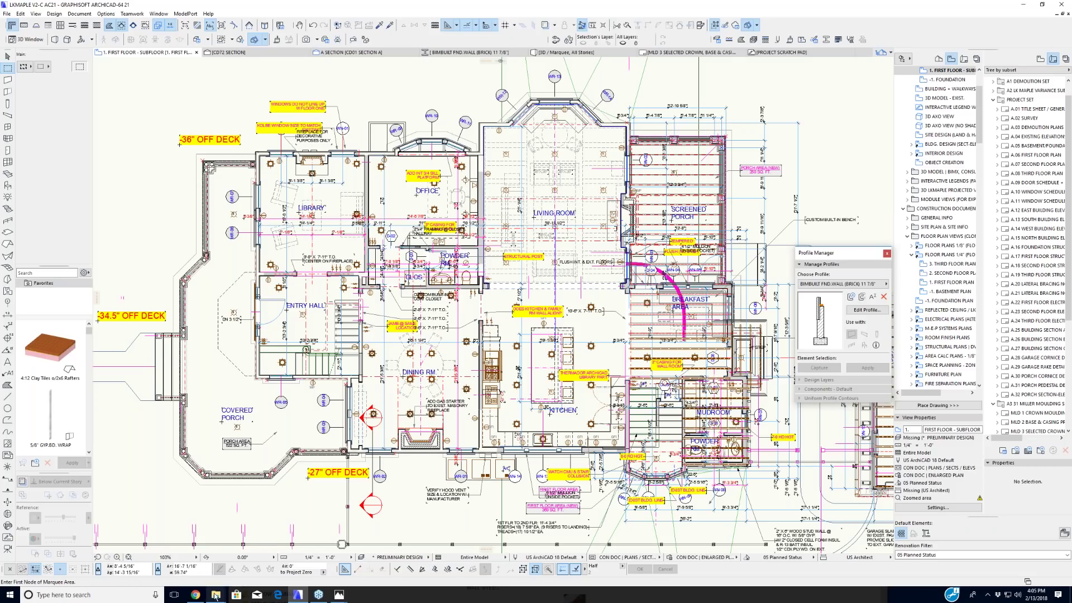
Step: Bring up the BOBROW WEBINAR image folder in File Explorer, look over its renderings, and return to the ARCHICAD floor plan
mouse_move(215, 596)
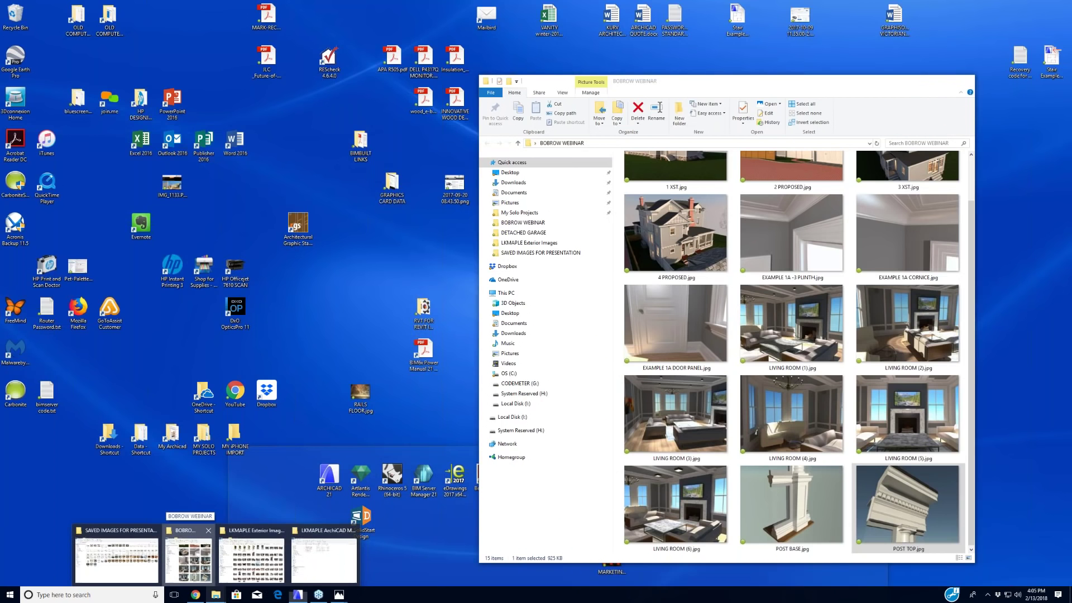
left_click(206, 581)
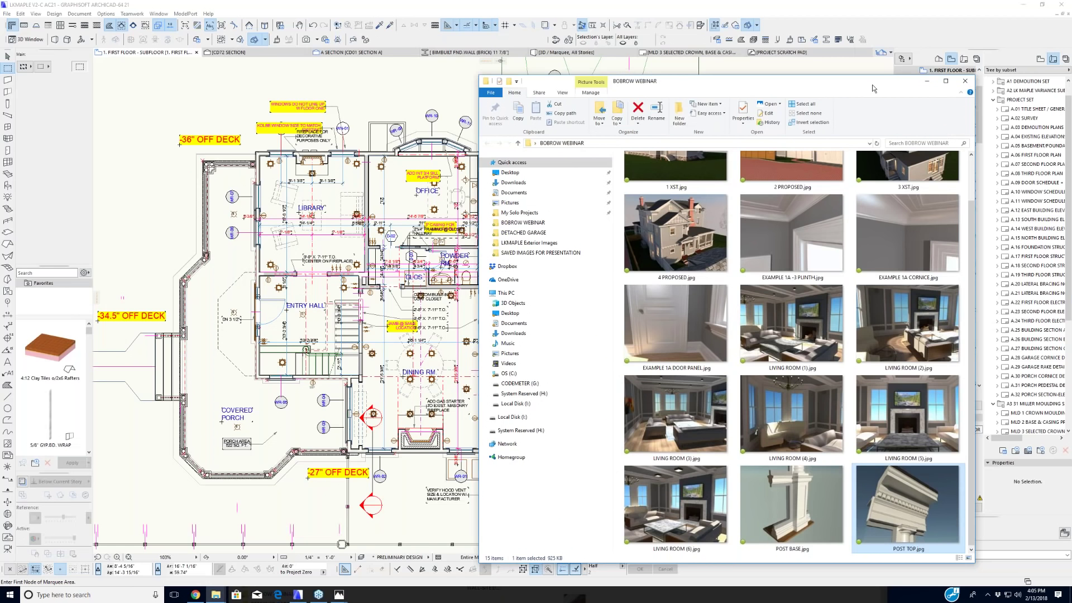
left_click_drag(836, 87, 460, 67)
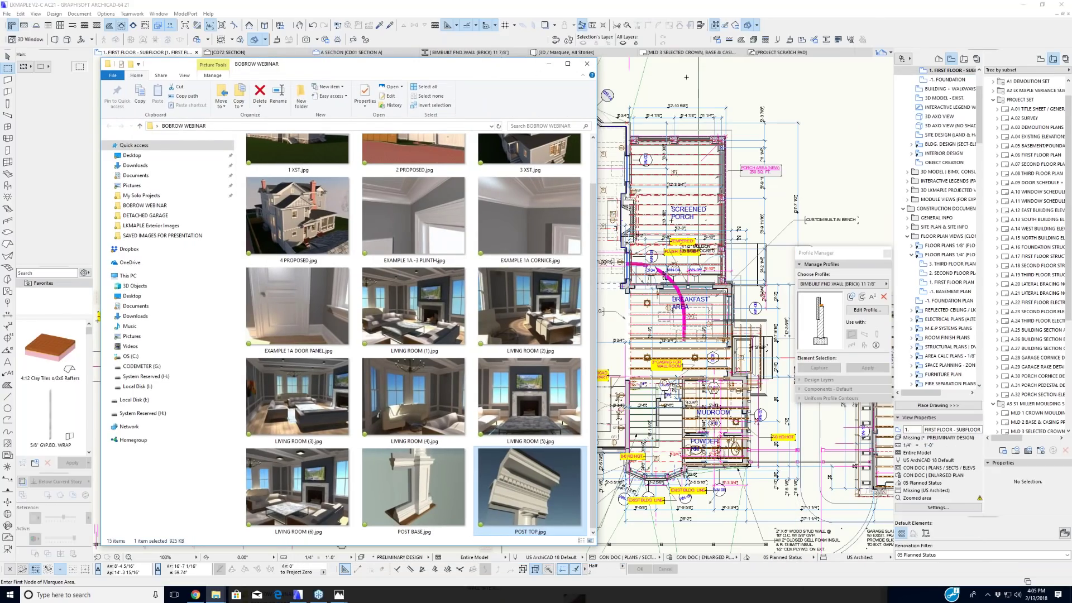
left_click(736, 72)
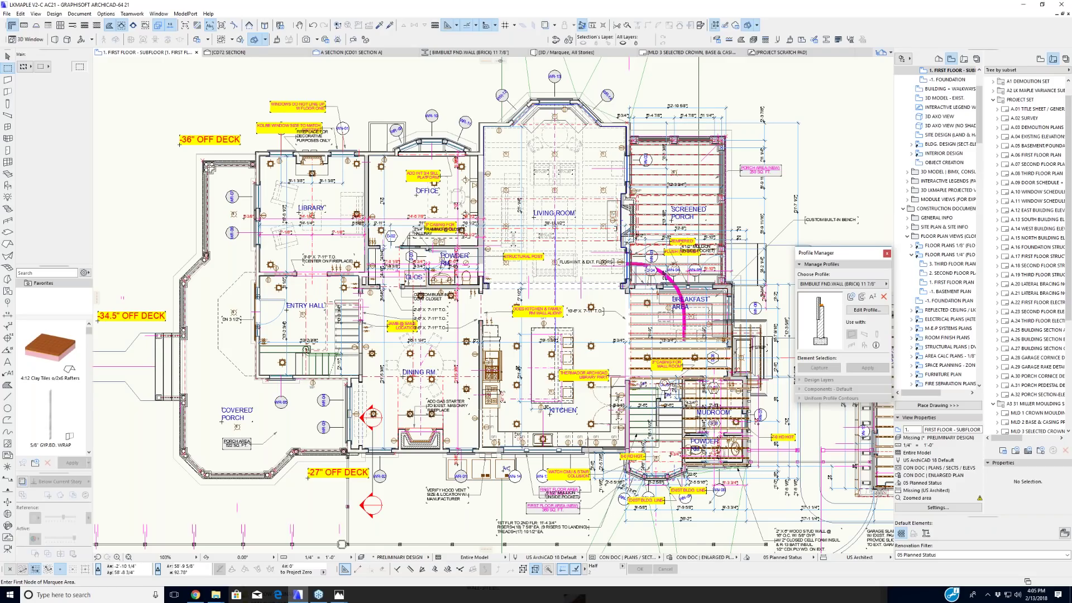
Step: Marquee the covered porch corner by the 36" OFF DECK note and show only that portion in 3D, fitted to the window
middle_click_drag(335, 223, 353, 252)
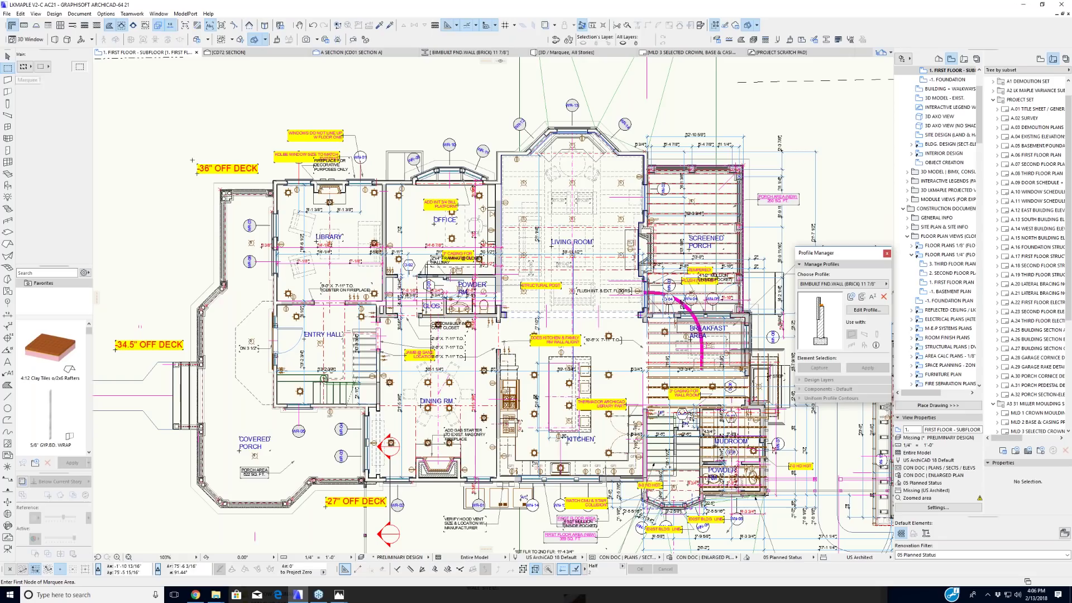
left_click(197, 164)
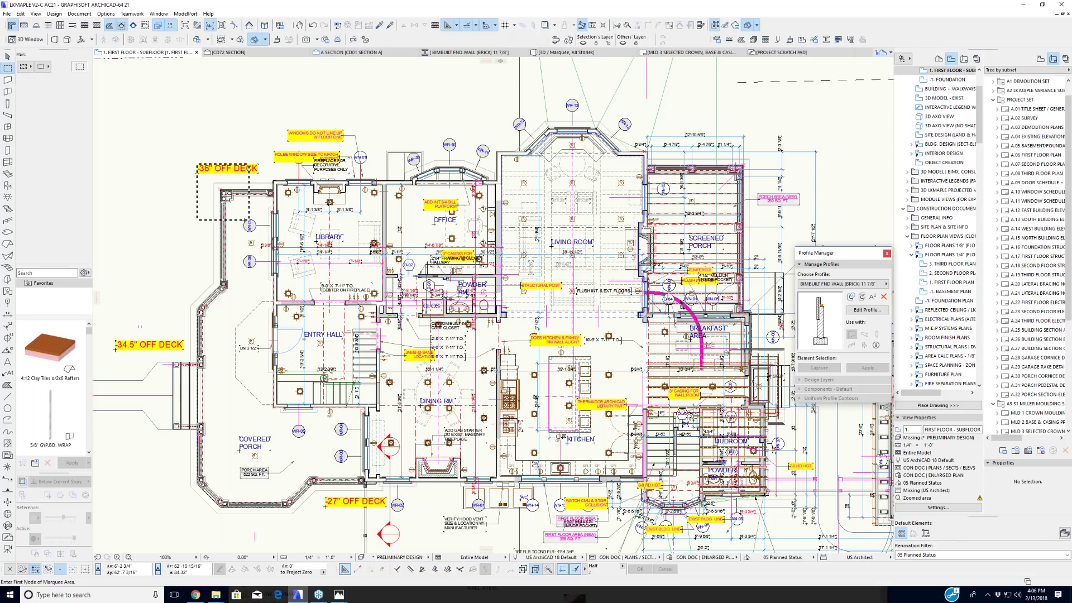
key("Escape")
key("F3")
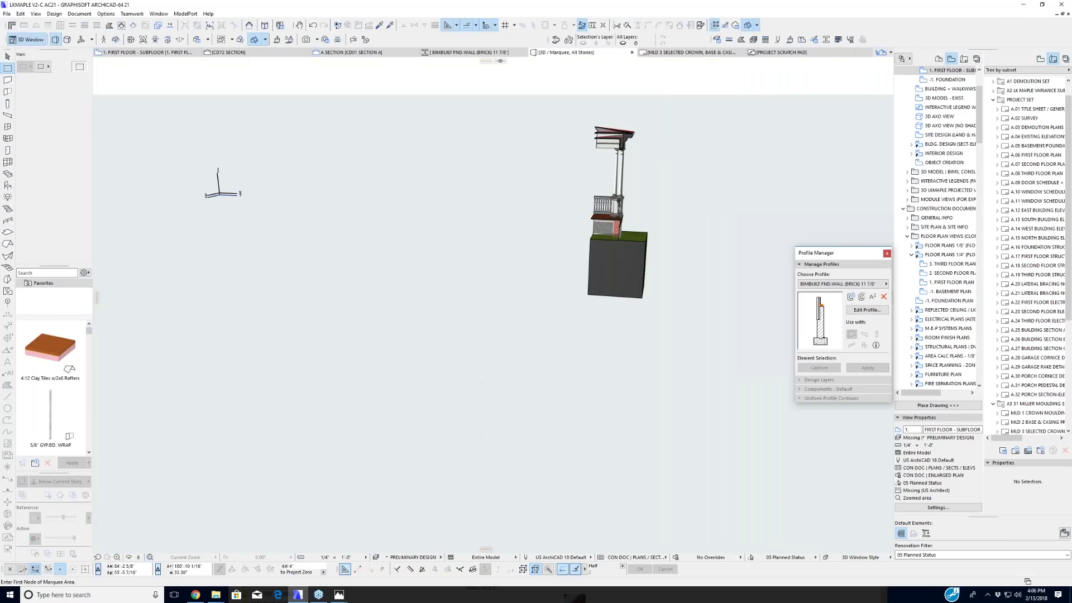
left_click(150, 558)
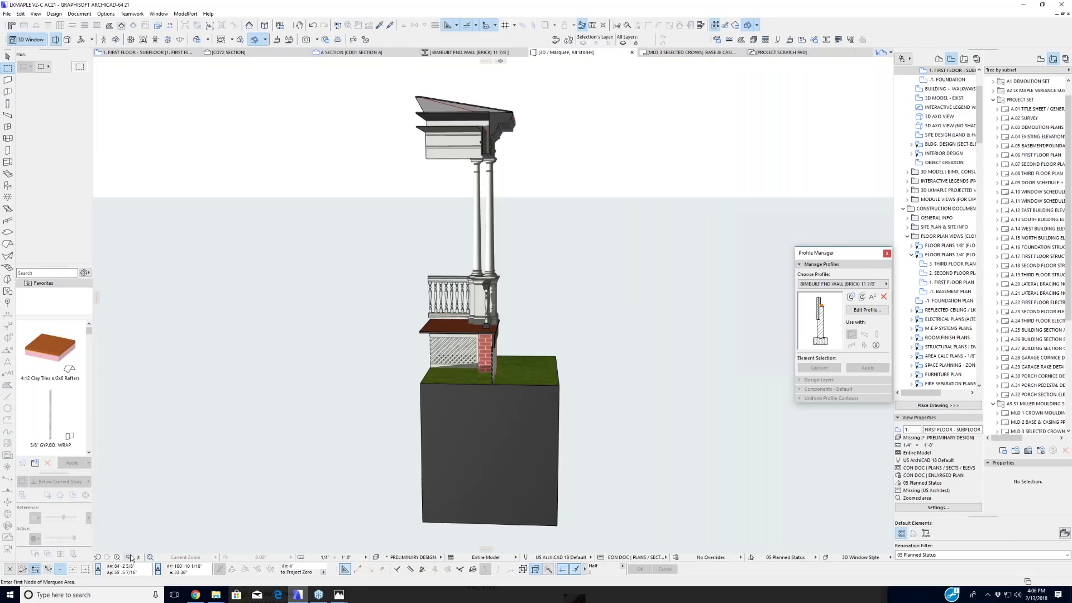
Step: Open the Save 3D dialog for the porch corner and review the available file formats, keeping the Artlantis Render Studio type
left_click(6, 13)
left_click(6, 14)
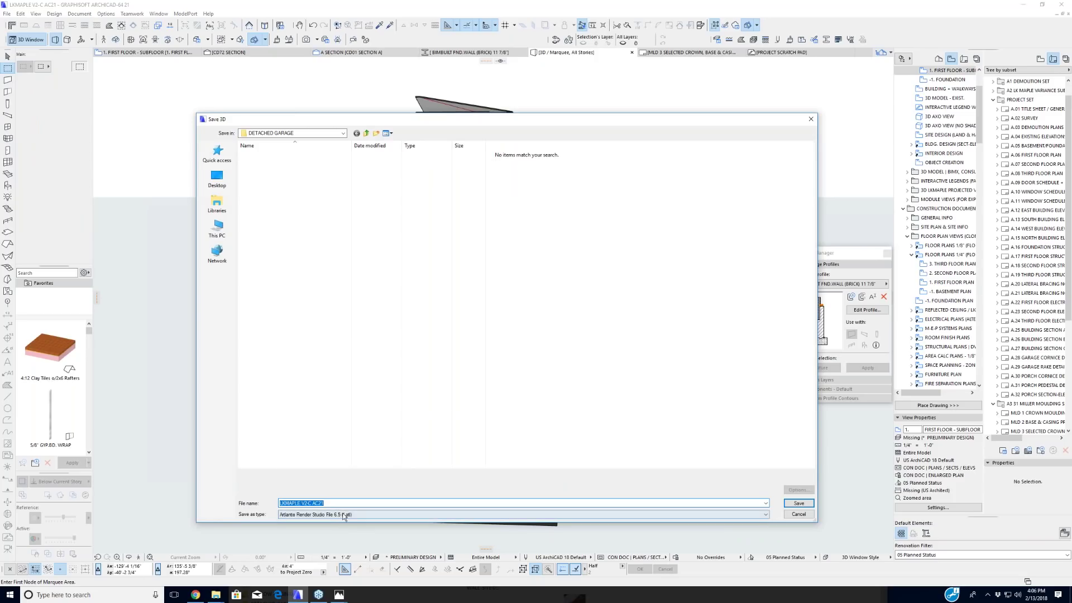
left_click(344, 515)
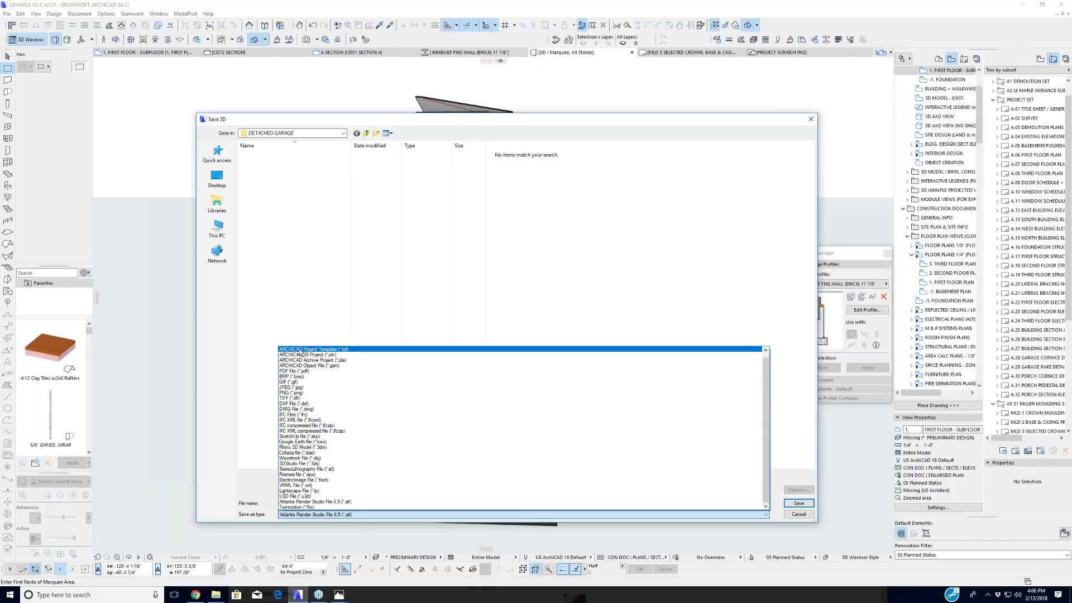
left_click(798, 516)
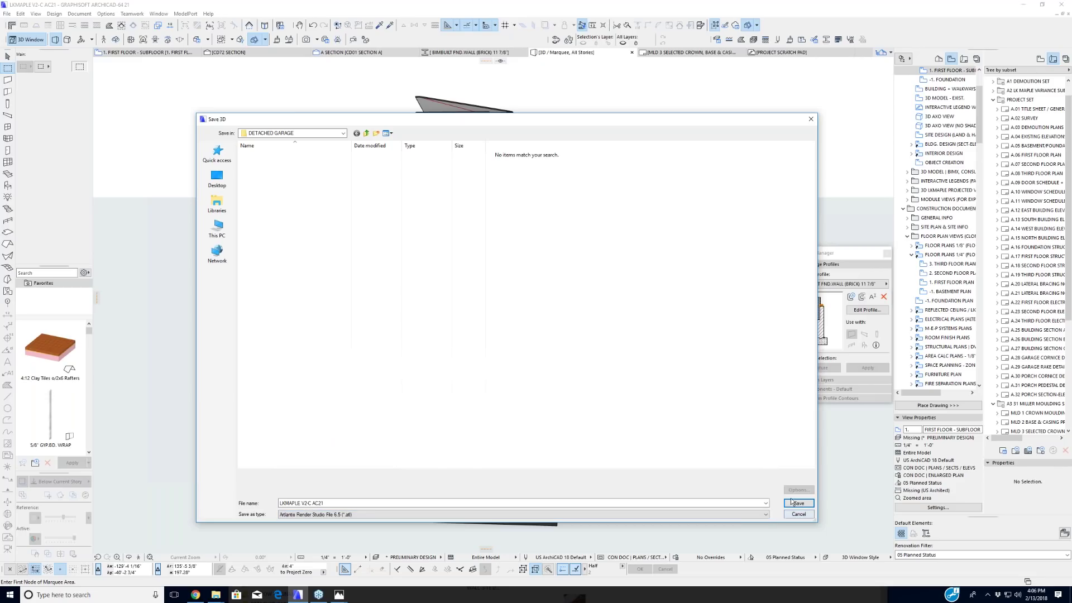
Step: Dismiss the Save 3D dialog without saving and remove the marquee from the first floor subfloor plan
left_click(811, 119)
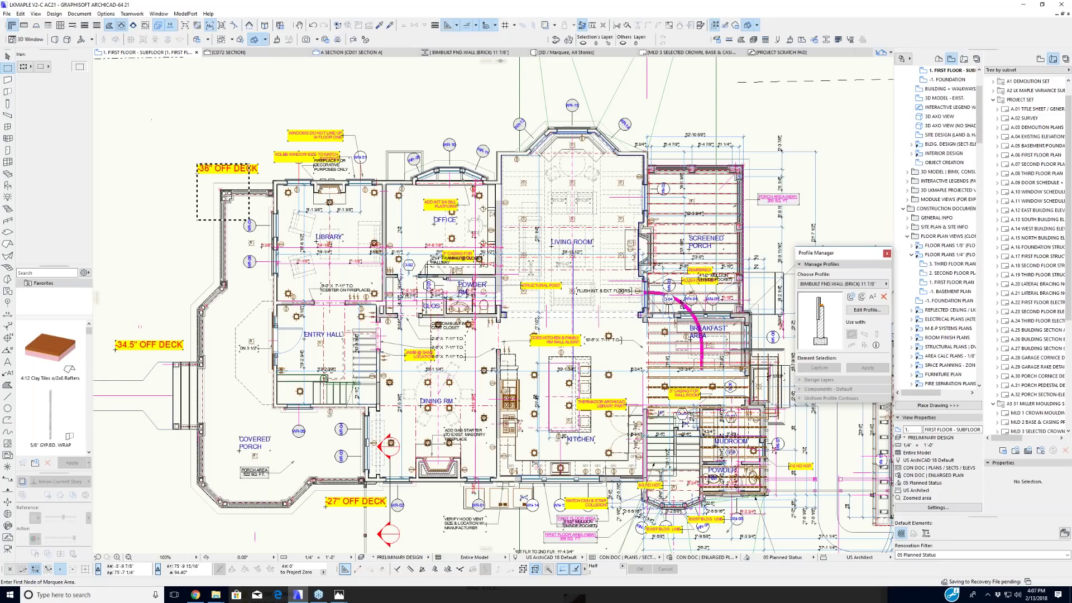
right_click(154, 124)
left_click(187, 130)
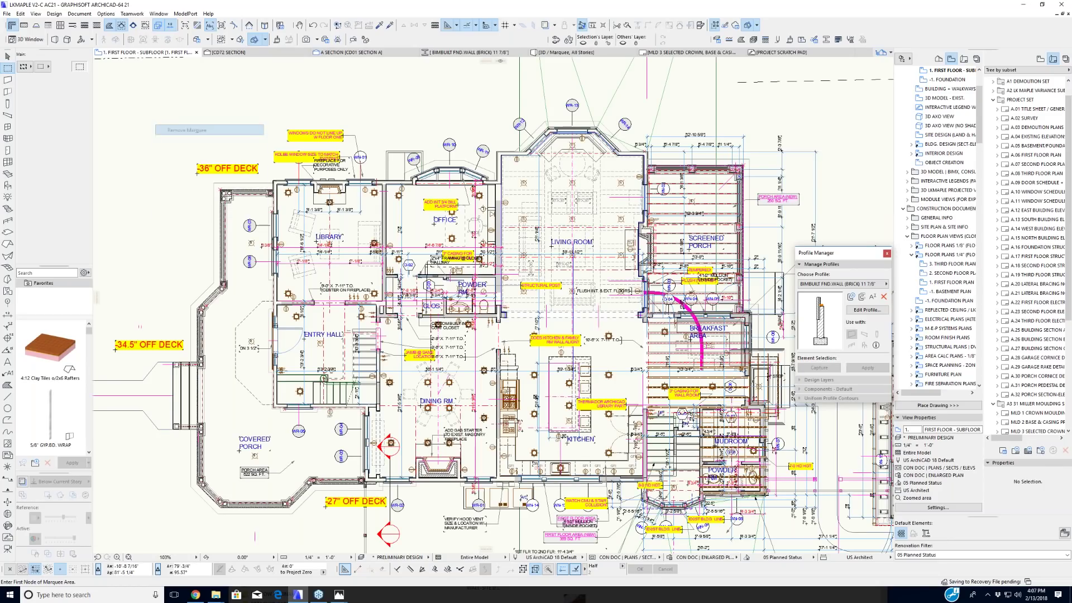
left_click(8, 15)
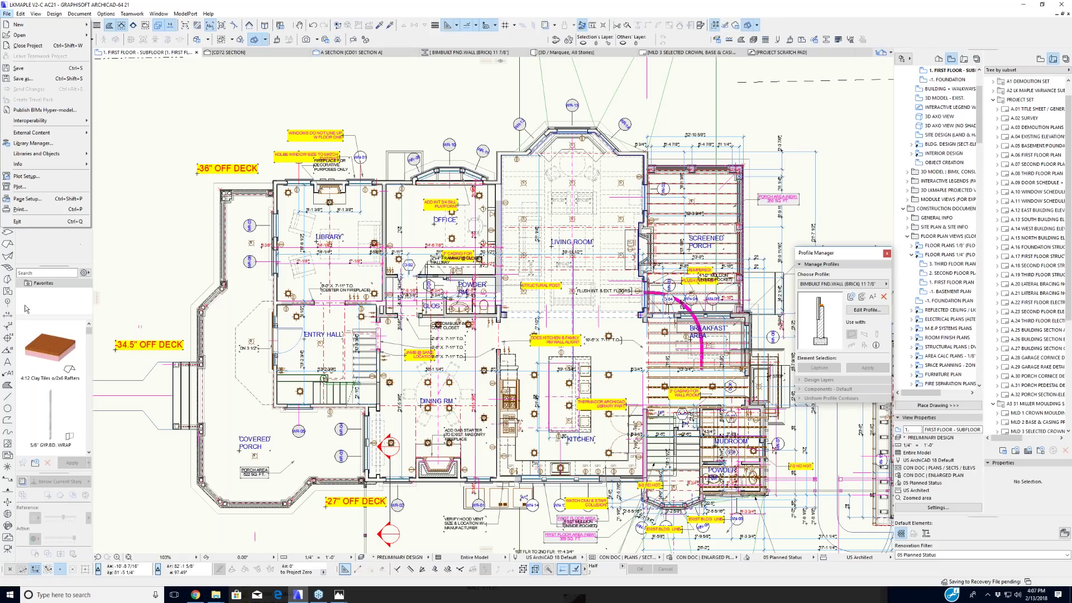
left_click(221, 131)
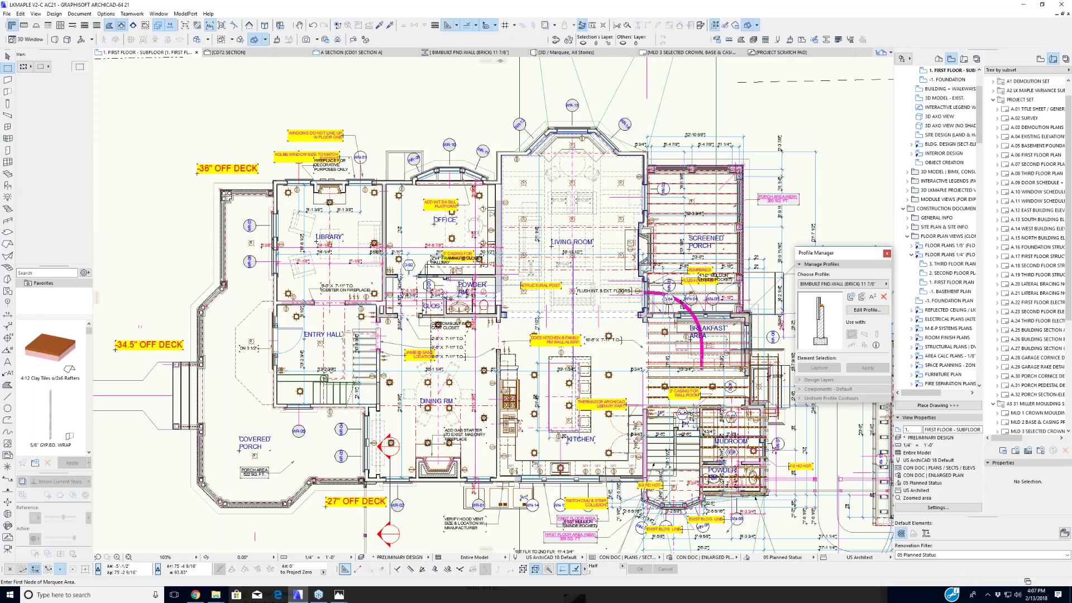
Step: Marquee the covered porch corner by the 36" OFF DECK note again and show only that portion in 3D
left_click_drag(176, 136, 267, 247)
key("F5")
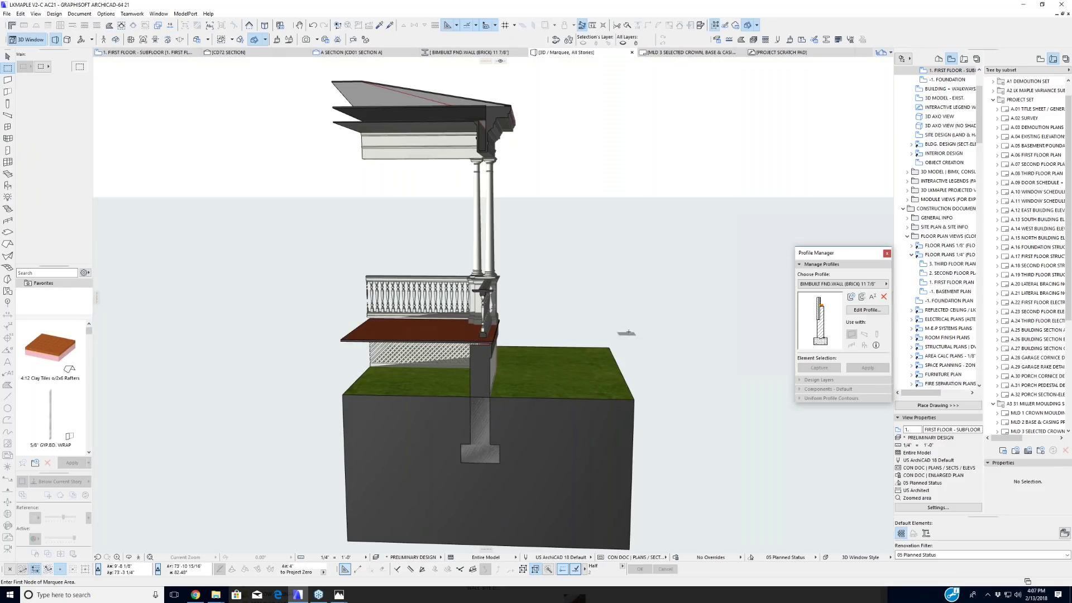
left_click(7, 14)
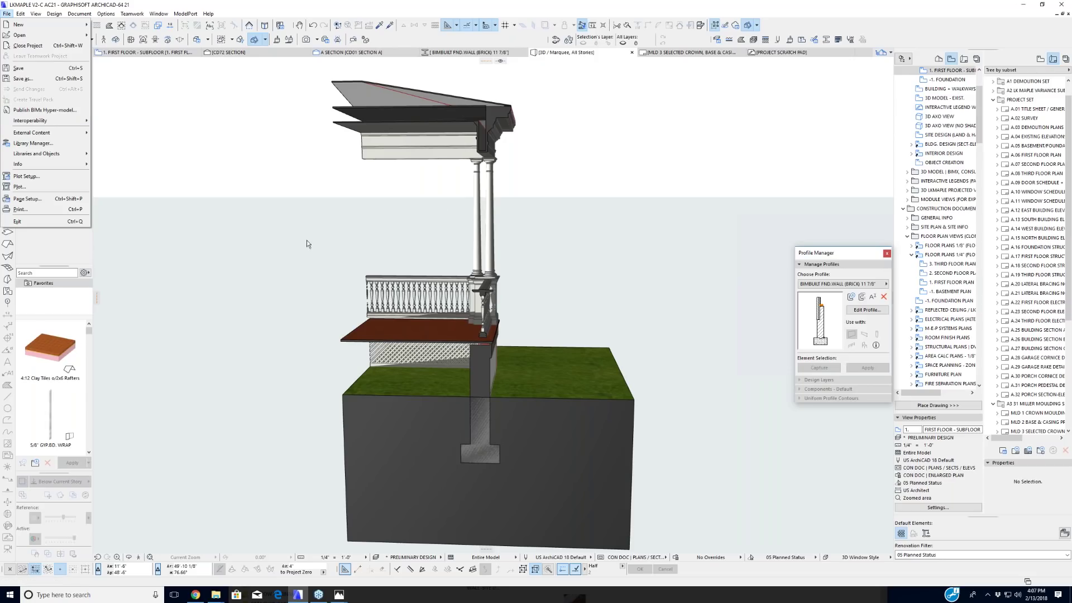
Step: Orbit the isolated porch corner to view its columns, railings and brick pier from outside, and return to the first floor plan
left_click(130, 557)
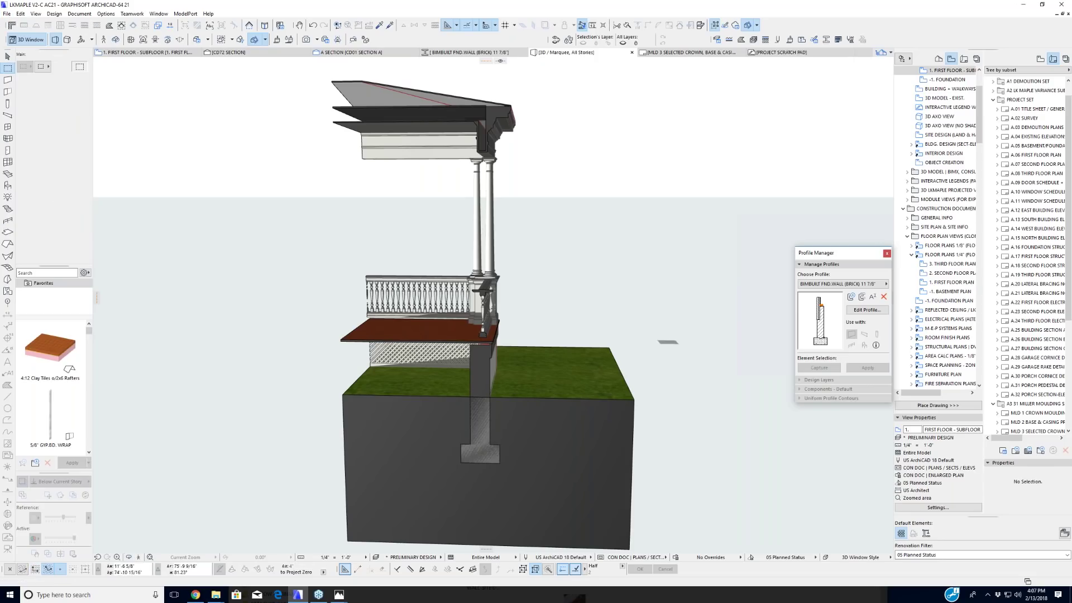
left_click(668, 342)
key("Escape")
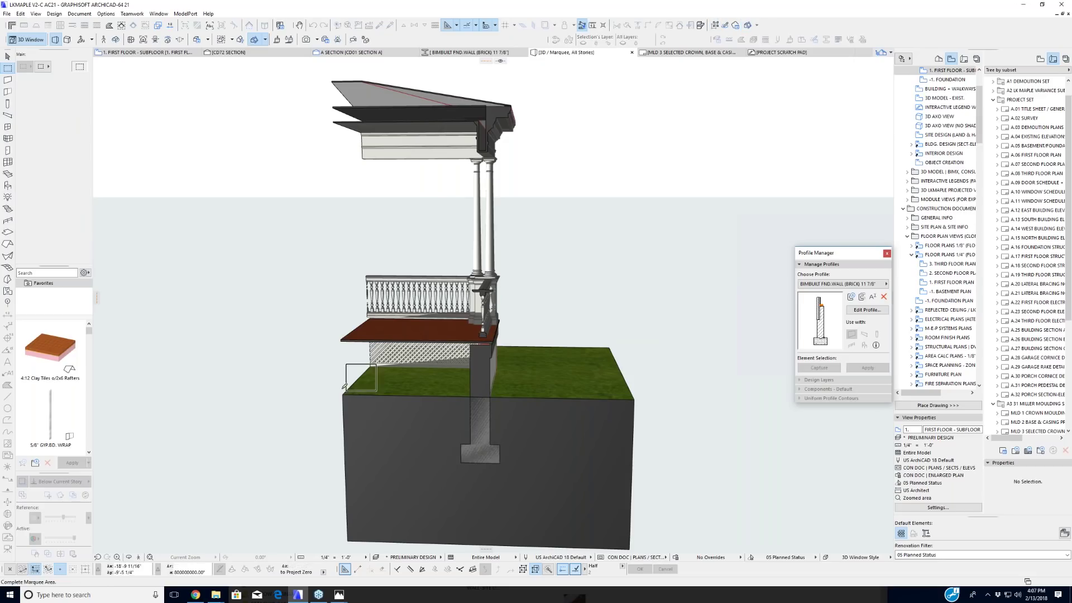
left_click(129, 556)
middle_click_drag(607, 261, 223, 291, "shift")
middle_click_drag(625, 313, 399, 300, "shift")
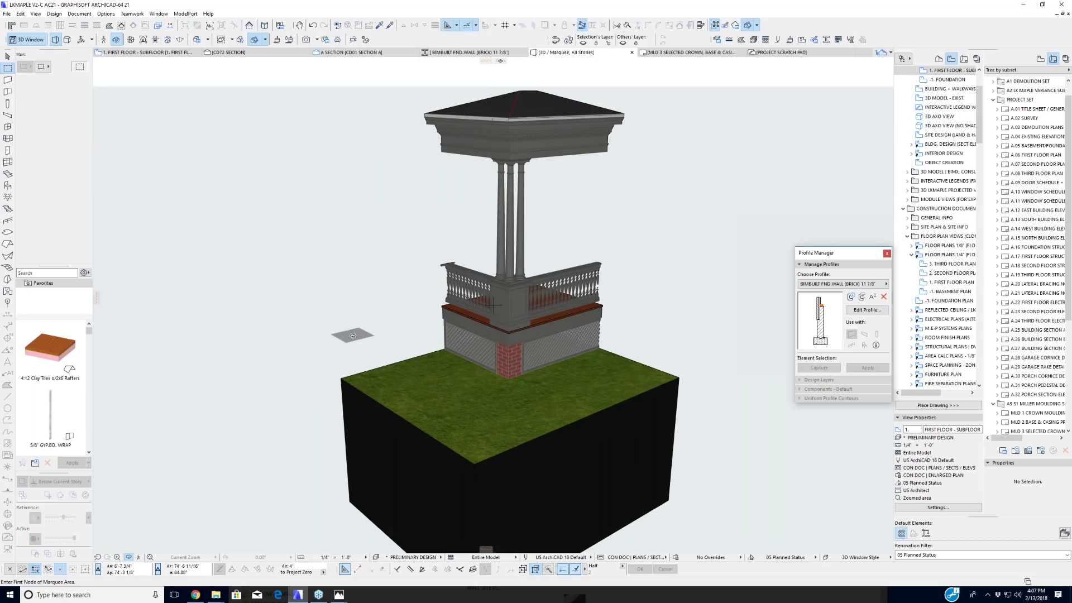
key("F2")
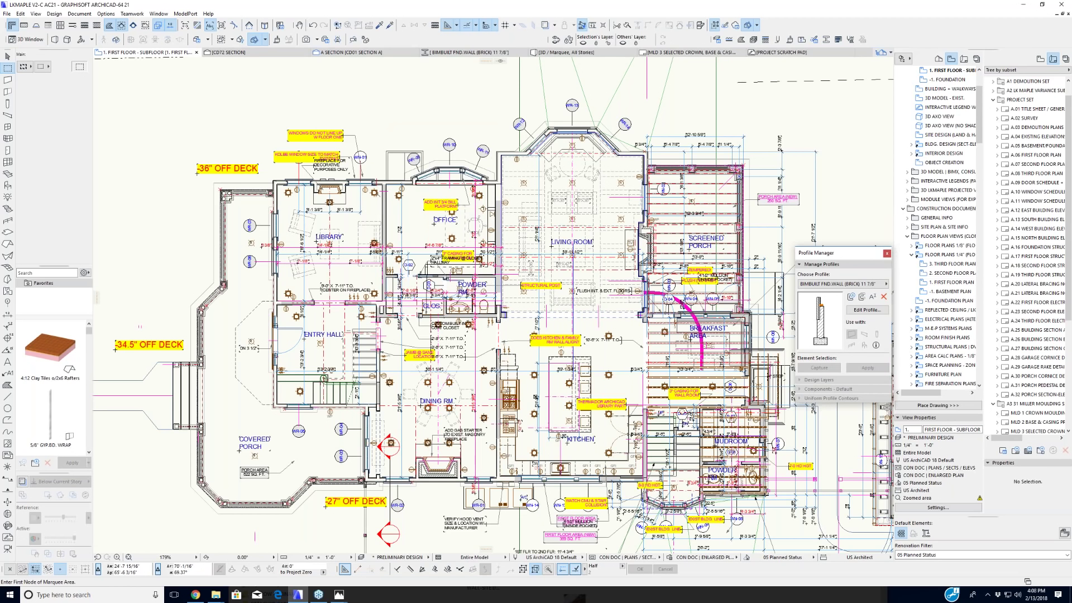
Step: Pick up the settings of the office's red 14'-6 7/8" non-plot dimension, activating the Dimension tool with them
scroll(377, 181, "up", 5)
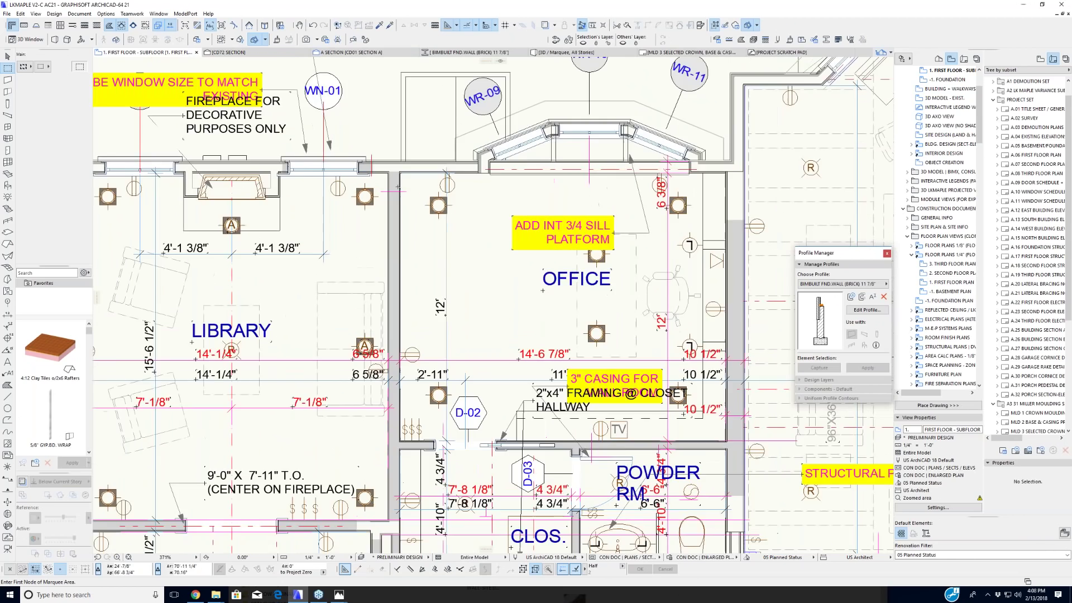
scroll(501, 251, "down", 1)
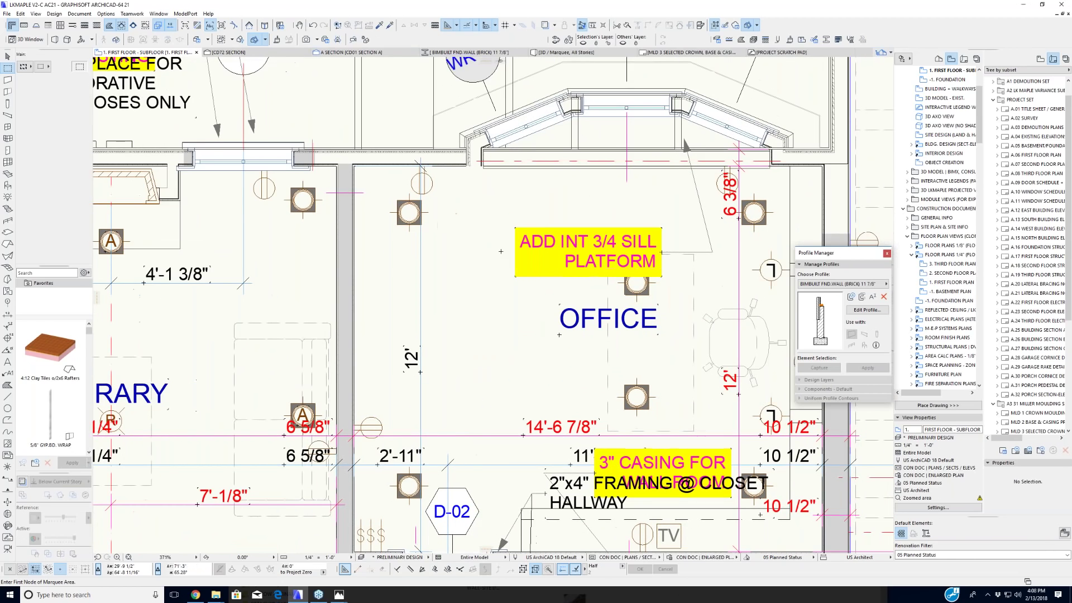
scroll(501, 251, "down", 1)
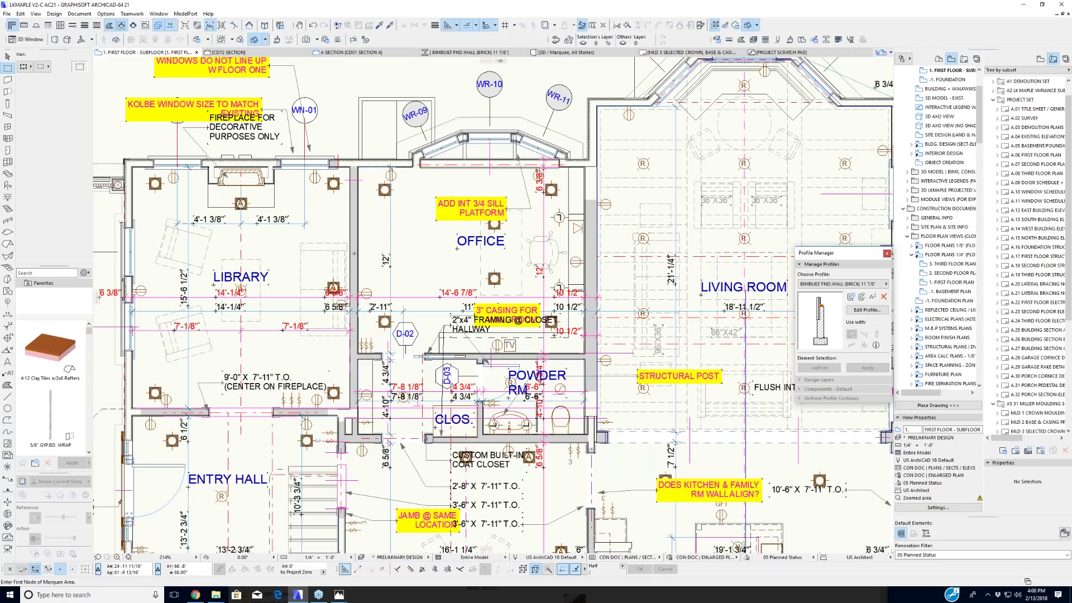
scroll(355, 253, "up", 2)
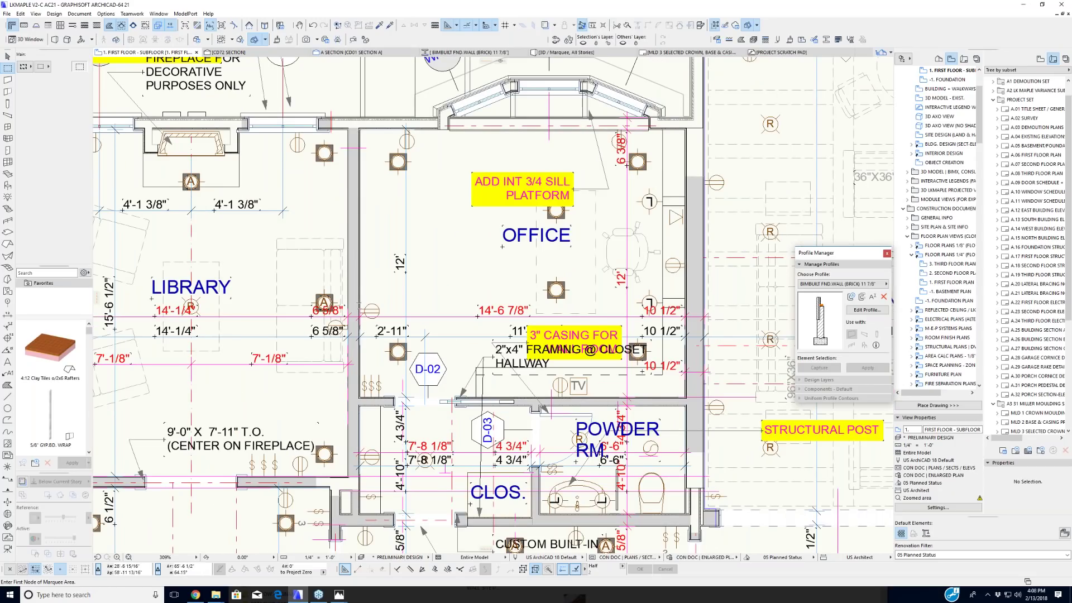
left_click(433, 316, "alt")
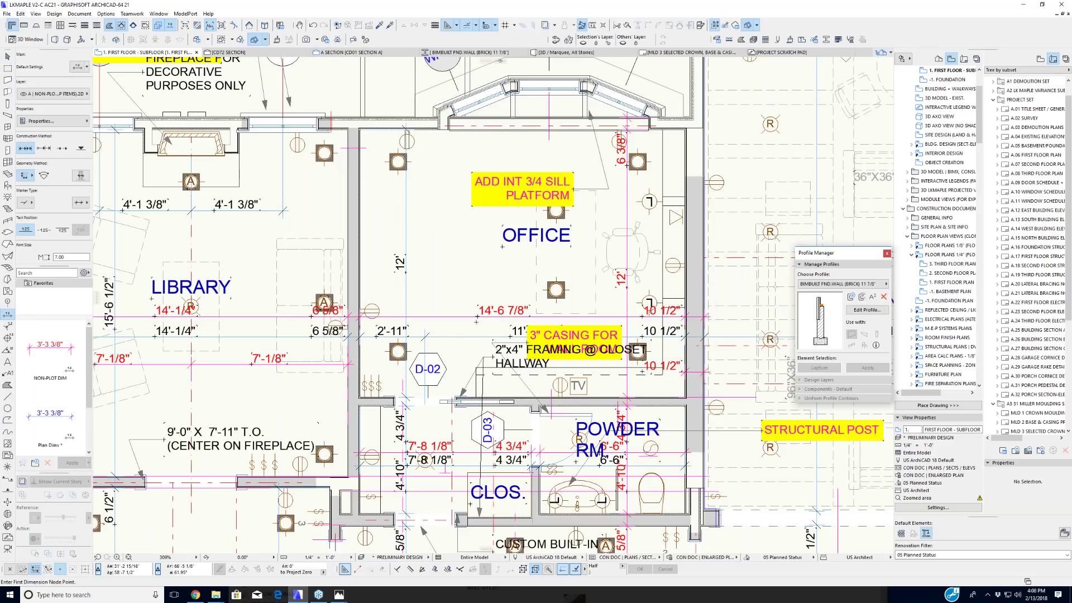
Step: Examine the red non-plot dimensions and the black plan dimensions across the office, library and adjoining walls
scroll(464, 325, "up", 3)
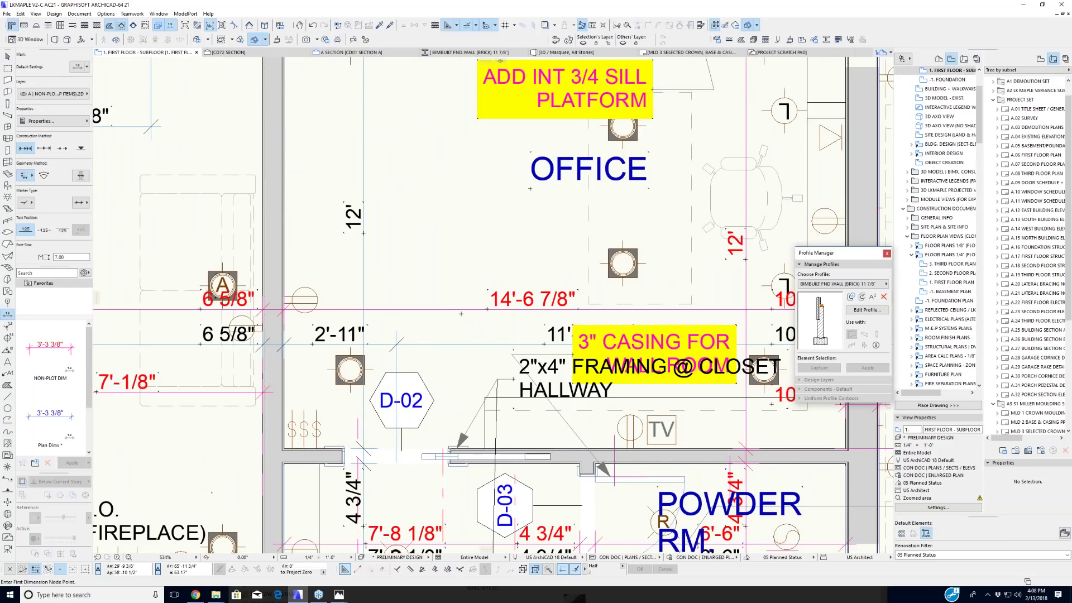
scroll(284, 274, "down", 2)
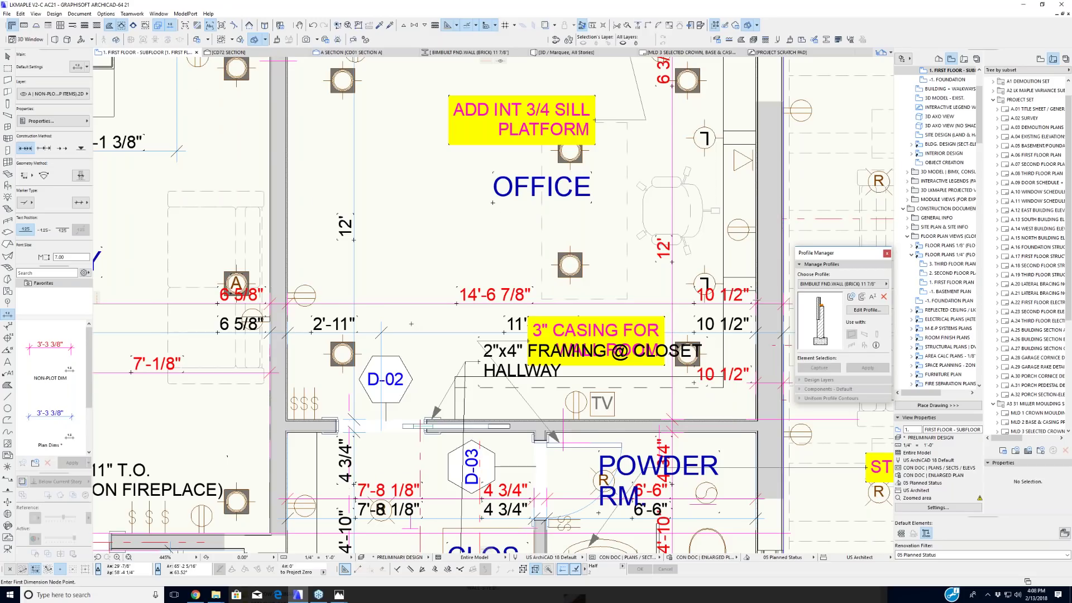
scroll(410, 322, "down", 3)
middle_click_drag(393, 244, 429, 298)
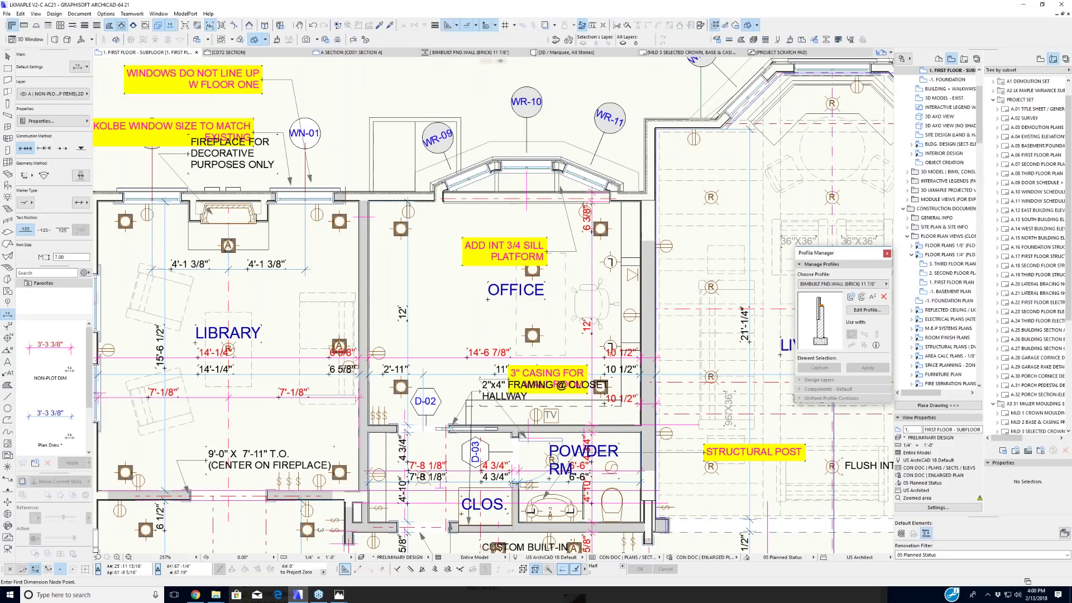
scroll(369, 302, "up", 10)
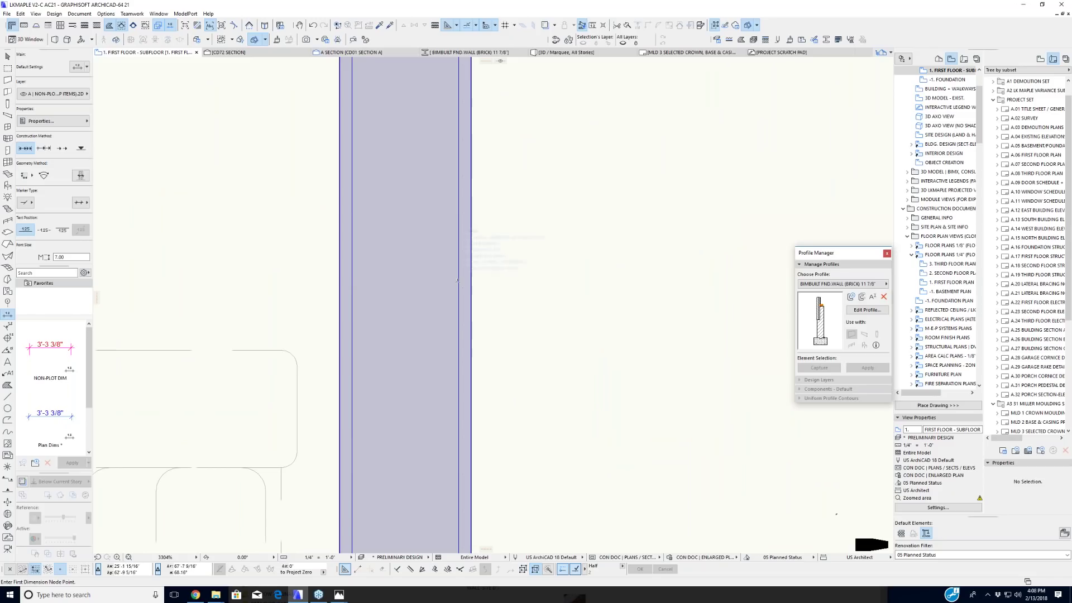
scroll(457, 281, "down", 10)
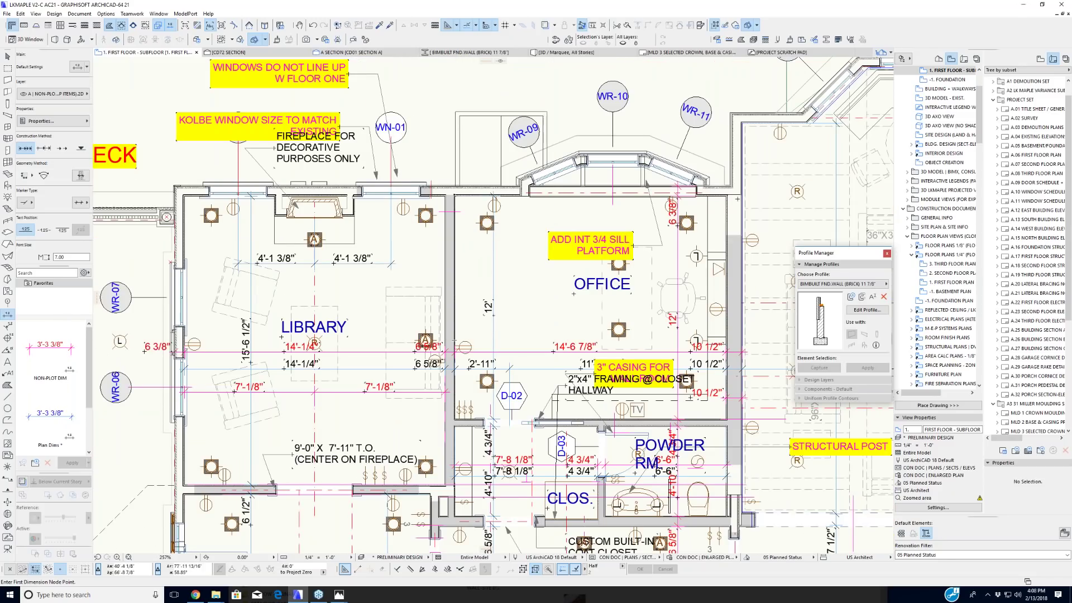
middle_click_drag(537, 307, 400, 261)
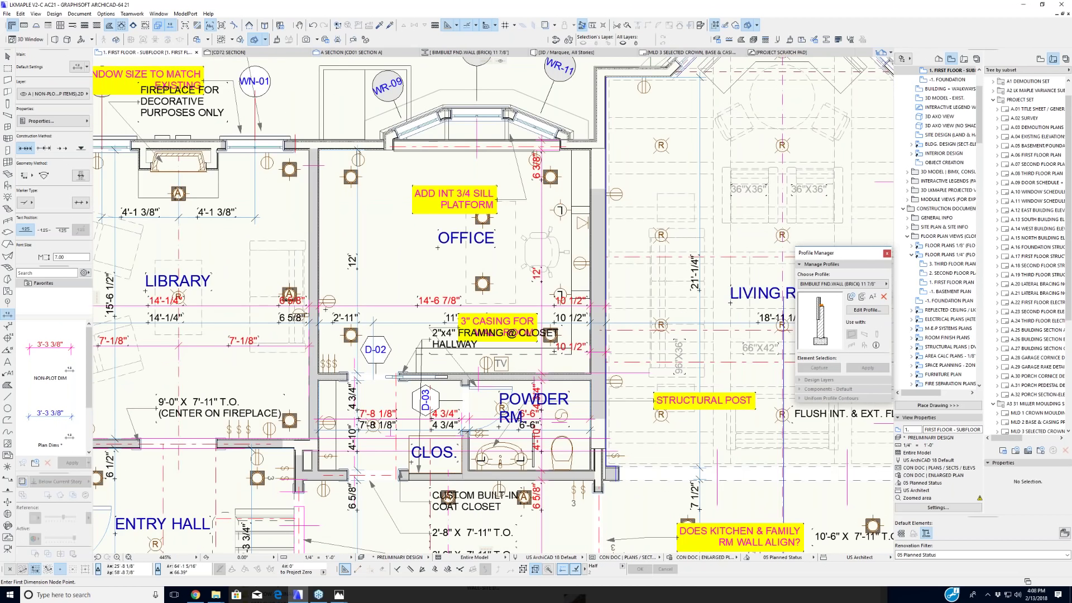
scroll(331, 309, "up", 3)
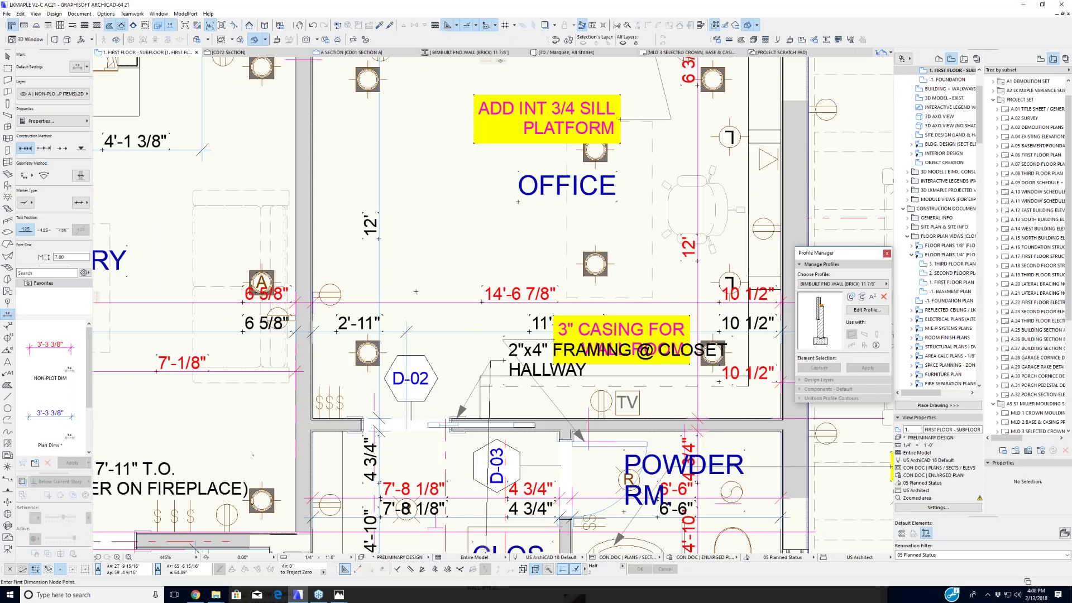
middle_click_drag(330, 309, 297, 381)
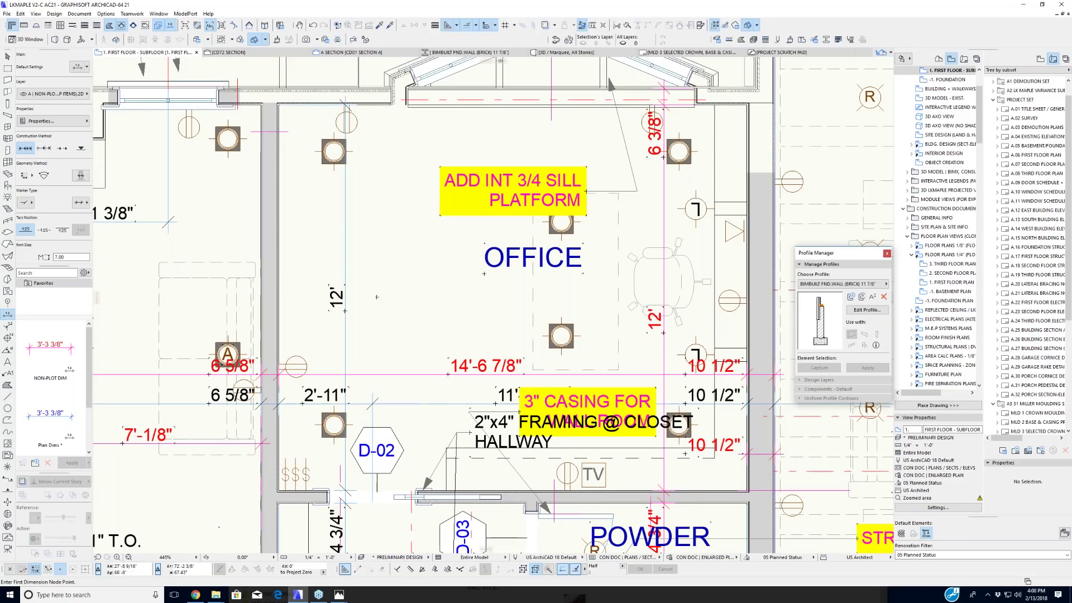
Step: Select the black vertical 12' dimension in the office to inspect its settings, and deselect it
key("shift")
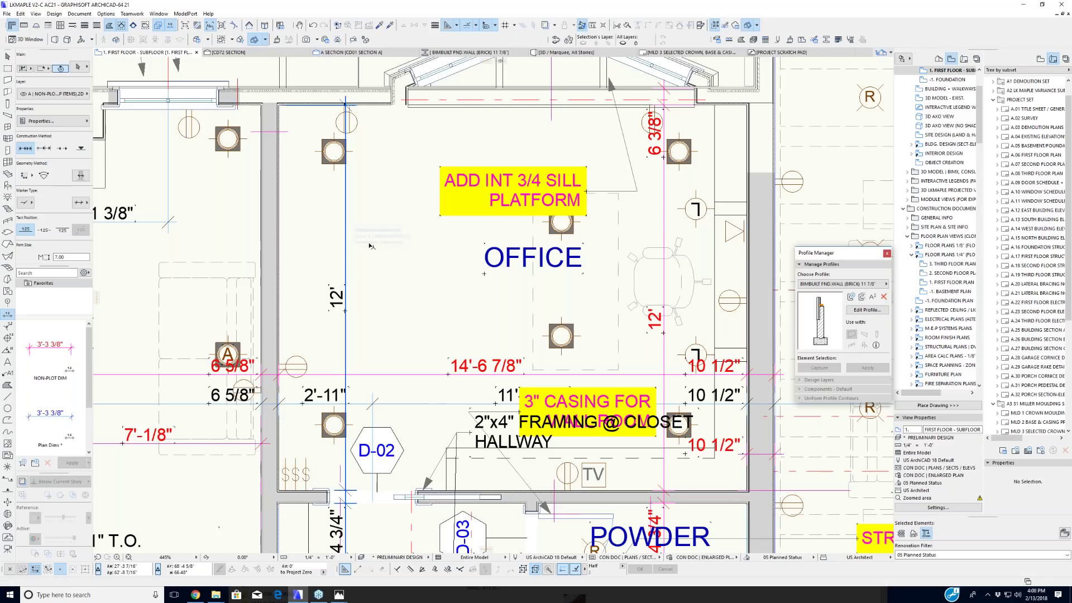
left_click(345, 310, "shift")
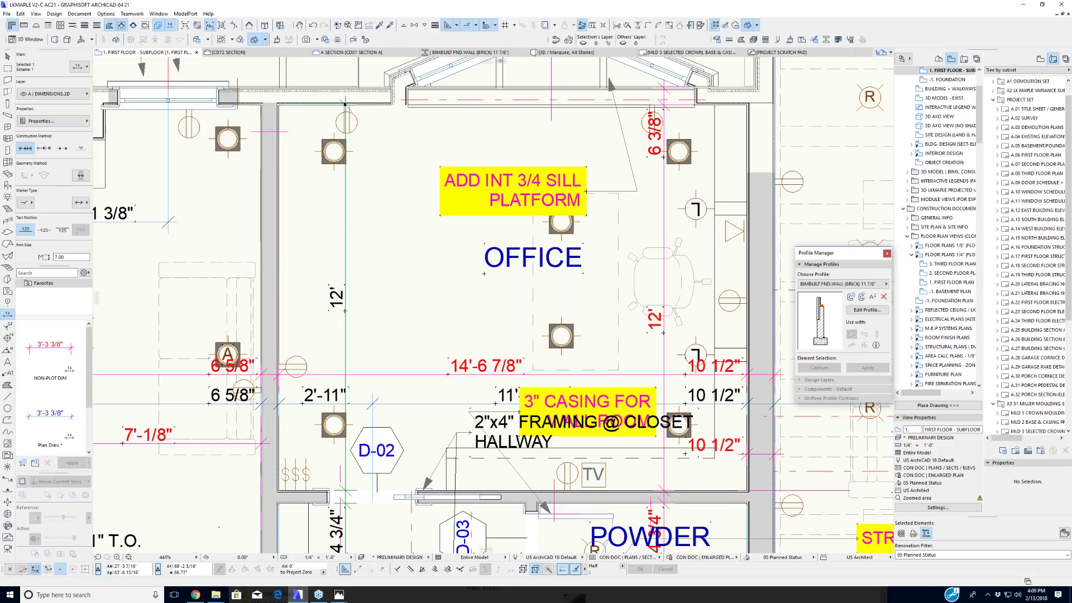
key("Escape")
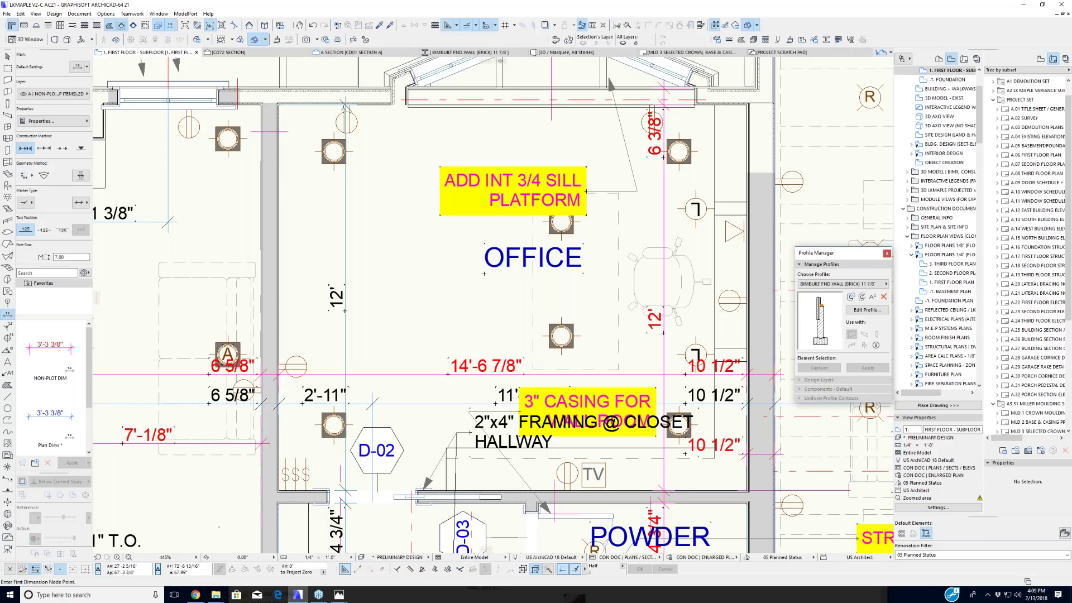
Step: Examine where the office's vertical 12' dimension meets the exterior wall and the wall at door D-02, and review the surrounding rooms
scroll(354, 114, "up", 5)
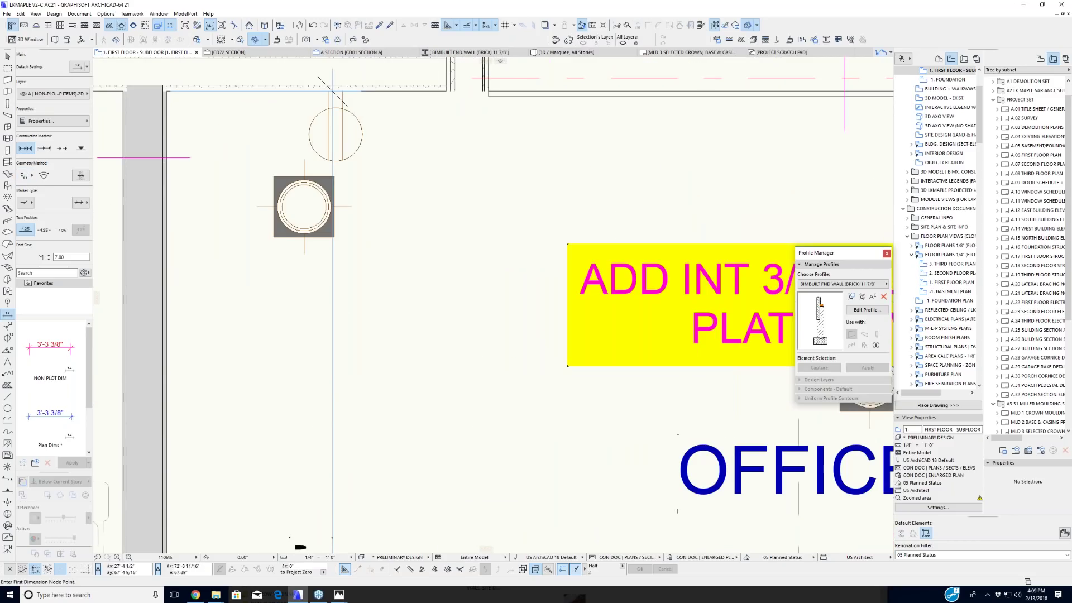
scroll(448, 348, "down", 8)
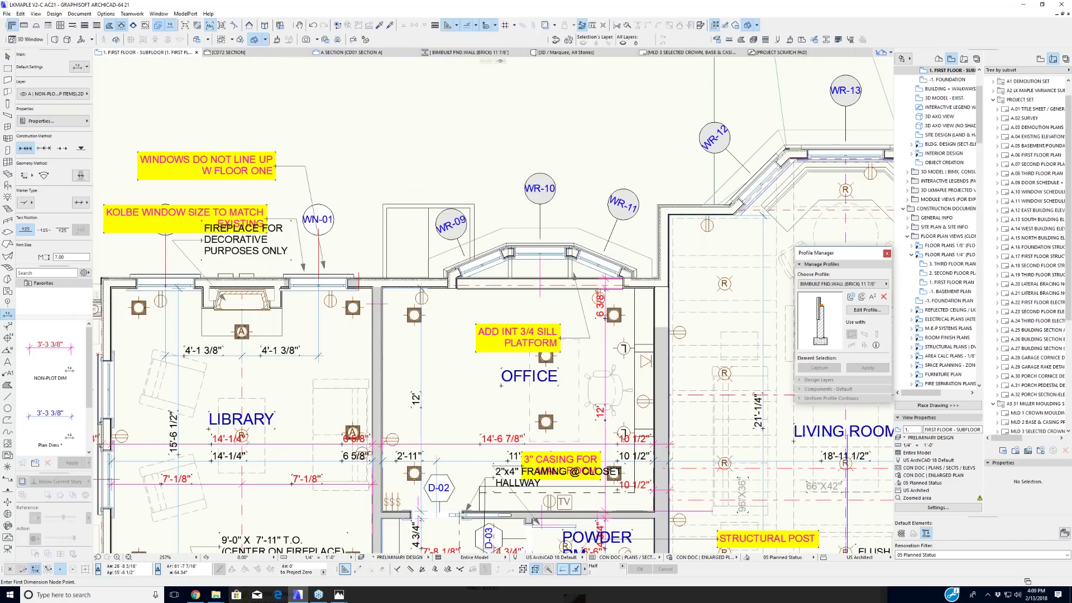
middle_click_drag(460, 397, 455, 380)
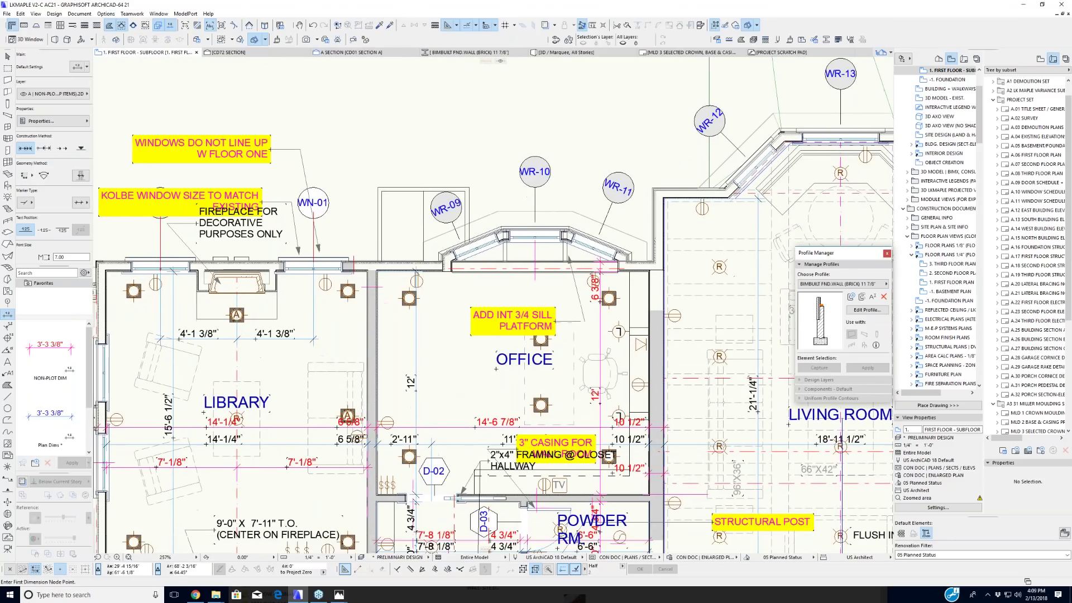
scroll(411, 534, "up", 6)
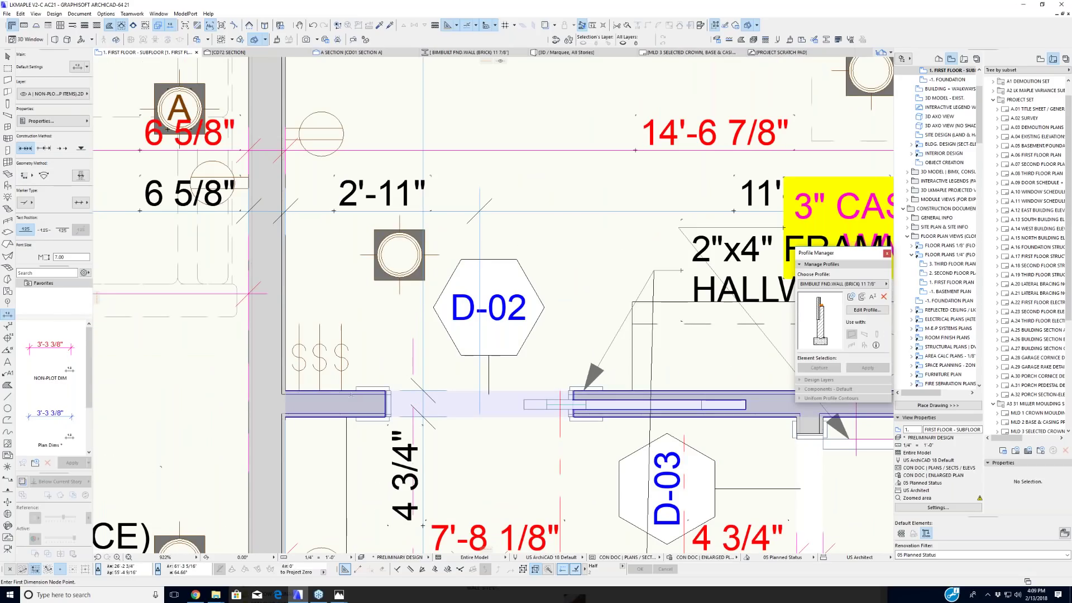
scroll(341, 496, "down", 5)
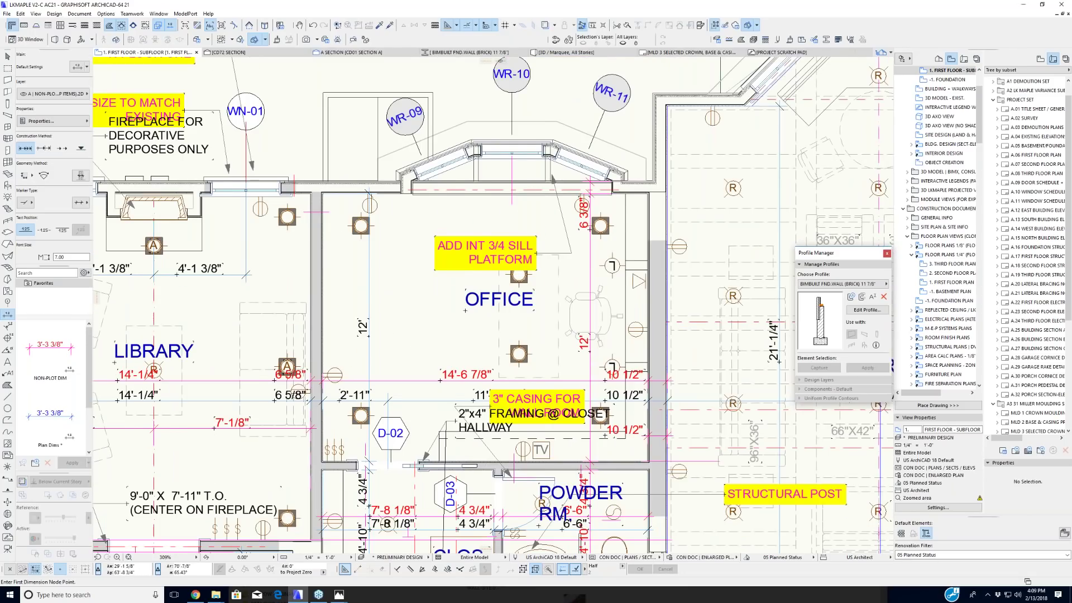
middle_click_drag(494, 335, 488, 288)
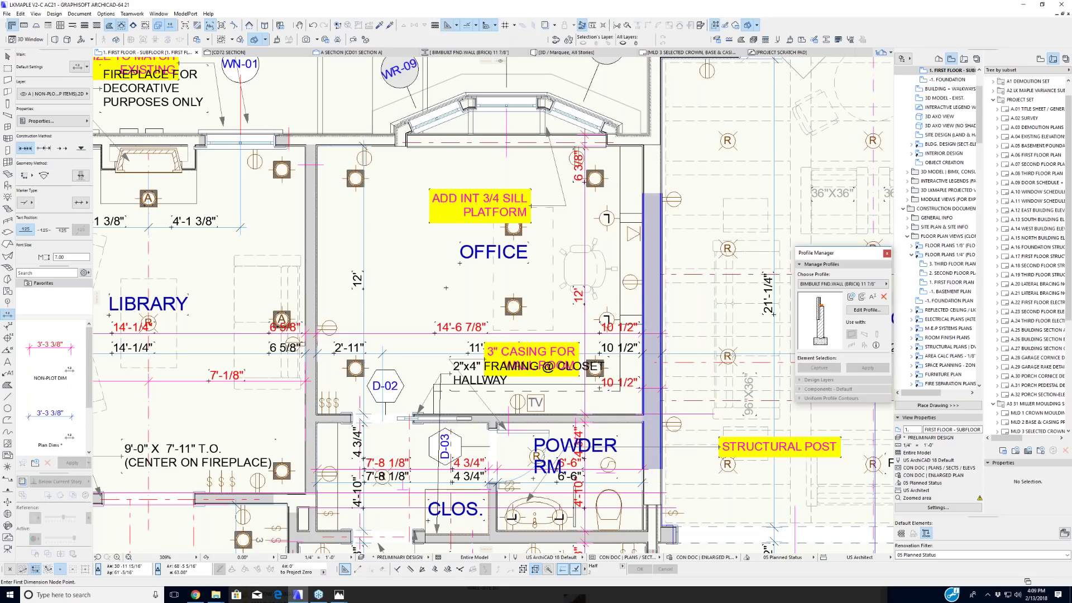
middle_click_drag(491, 307, 451, 297)
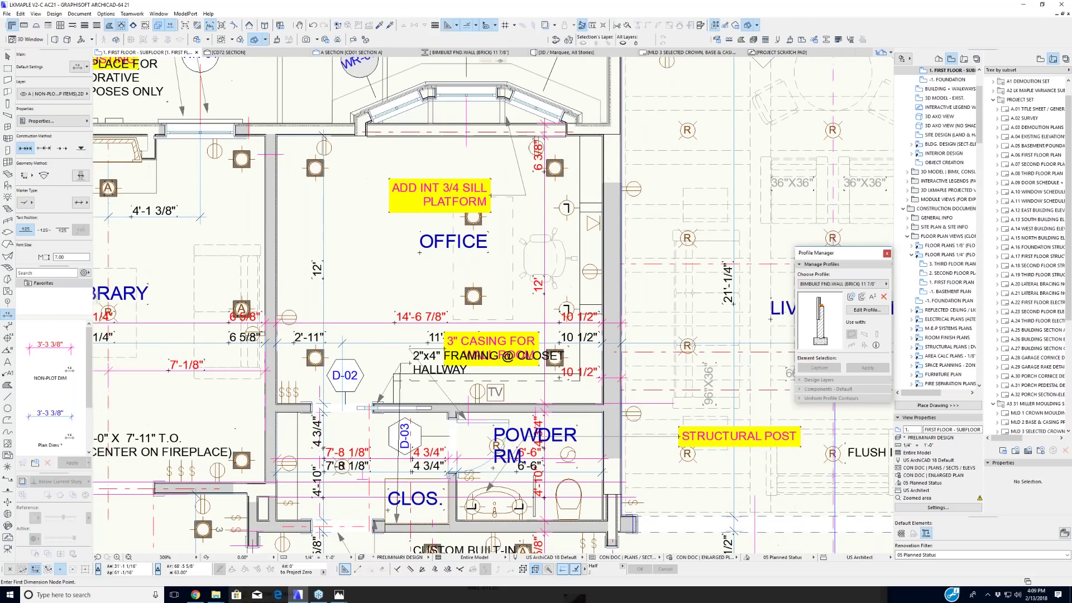
scroll(408, 277, "down", 2)
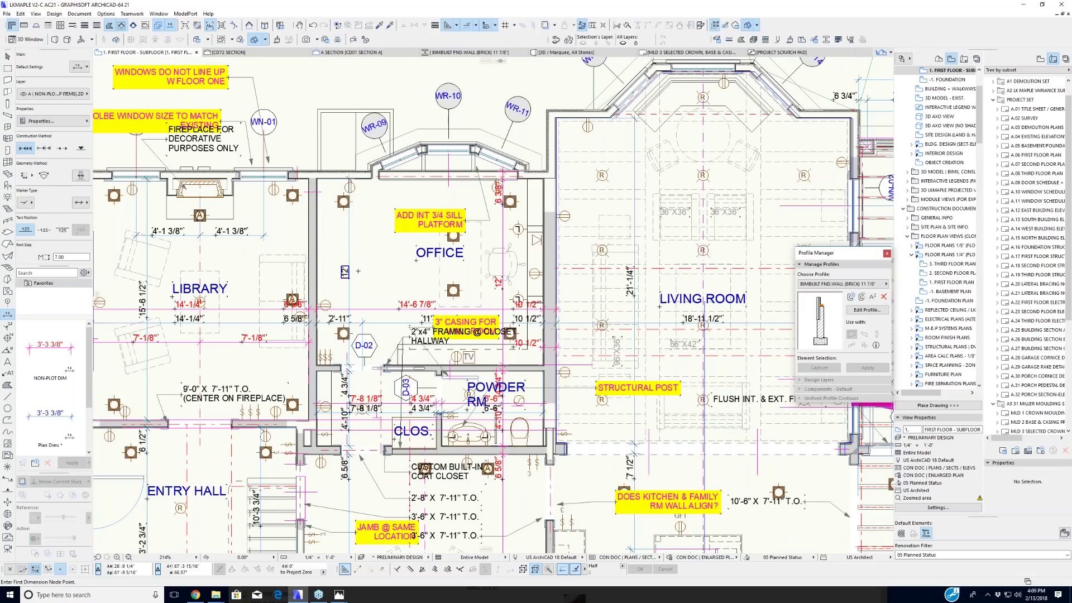
middle_click_drag(361, 274, 394, 298)
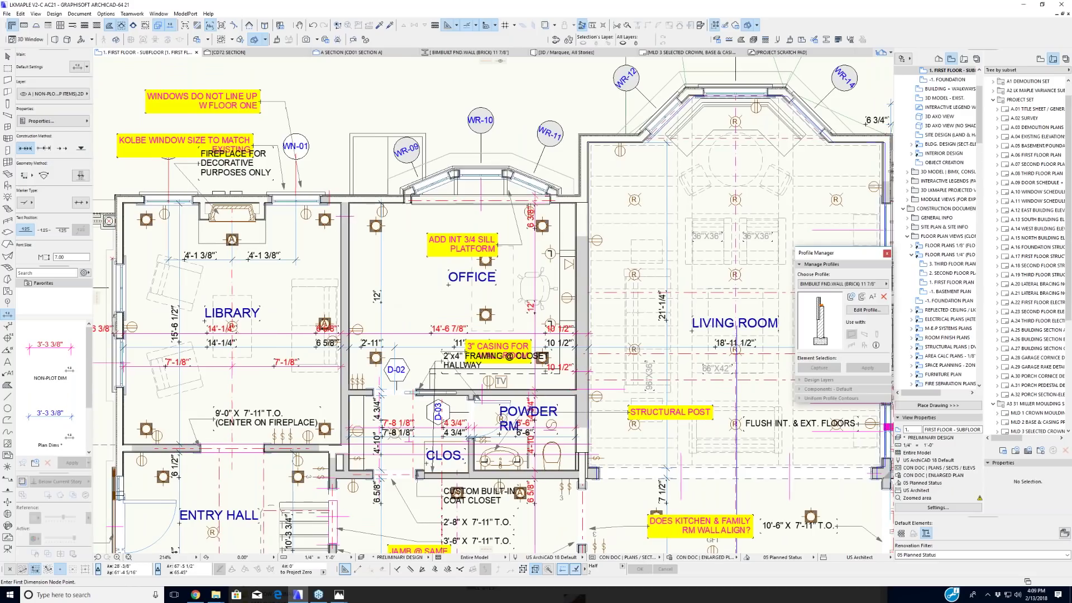
Step: Review the first floor plan from the library and office across the living room to the screened porch and garage
scroll(464, 343, "up", 1)
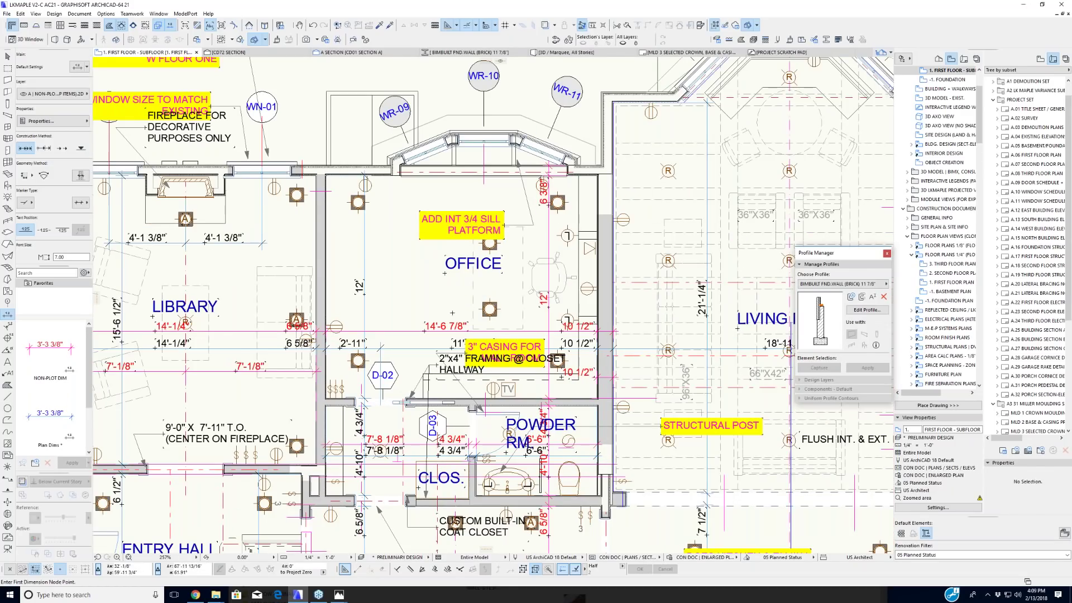
scroll(435, 309, "down", 1)
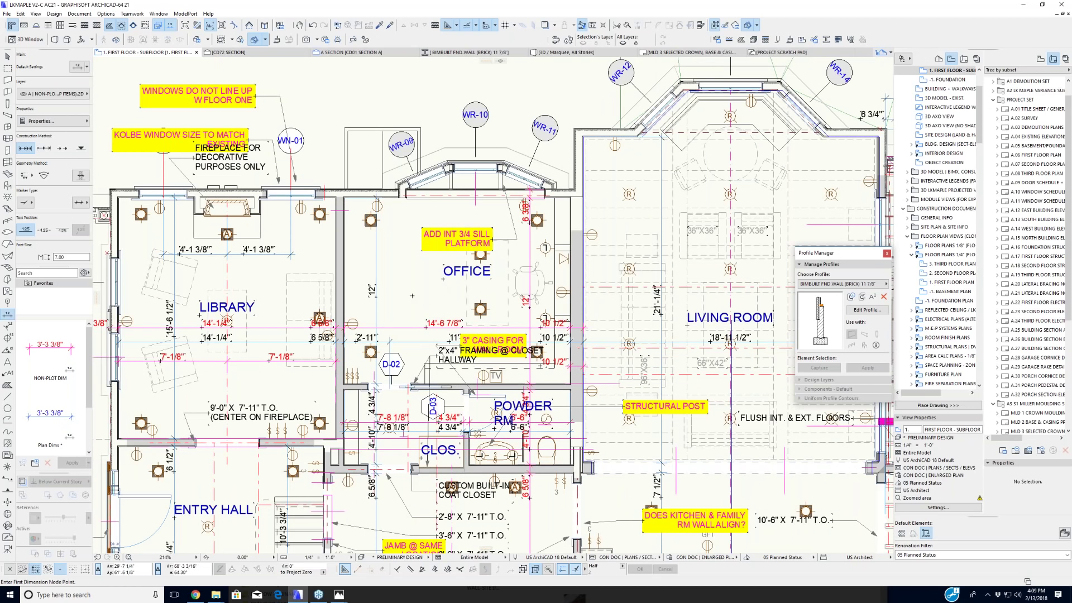
scroll(412, 296, "down", 2)
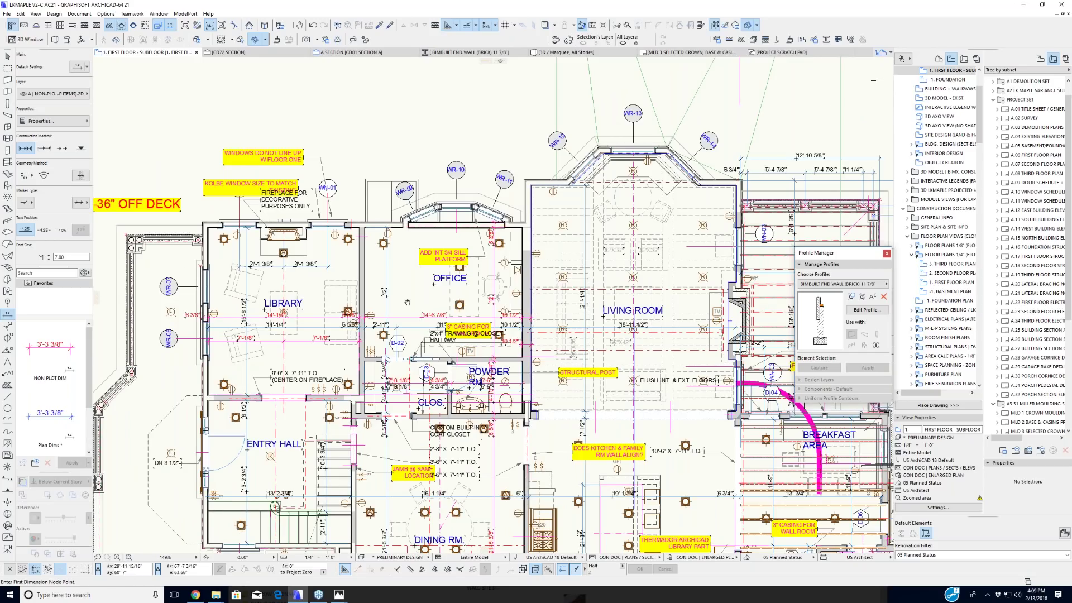
middle_click_drag(407, 302, 398, 301)
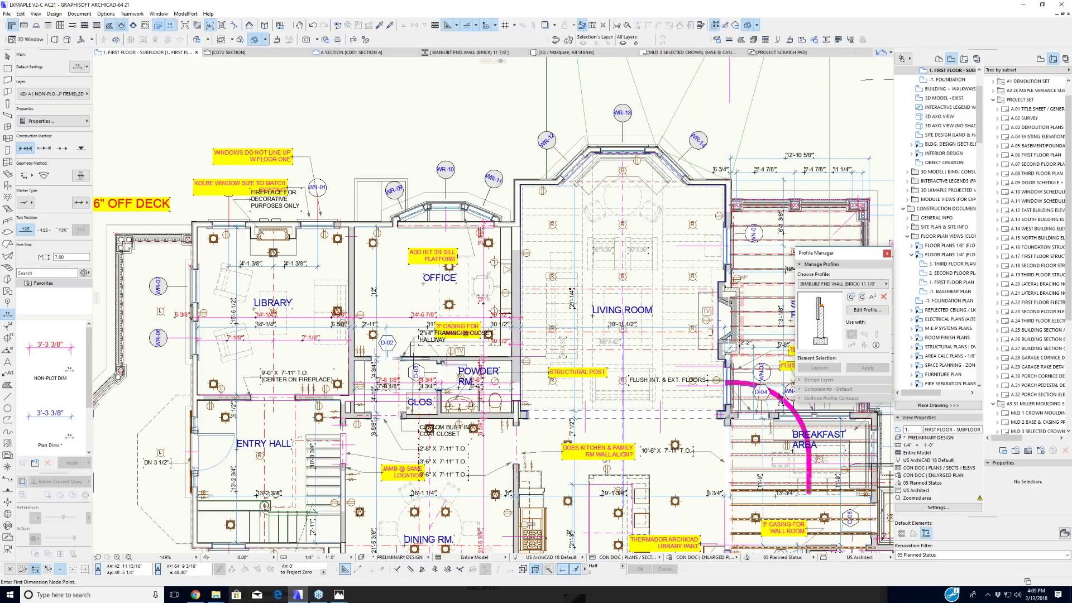
middle_click_drag(654, 335, 516, 349)
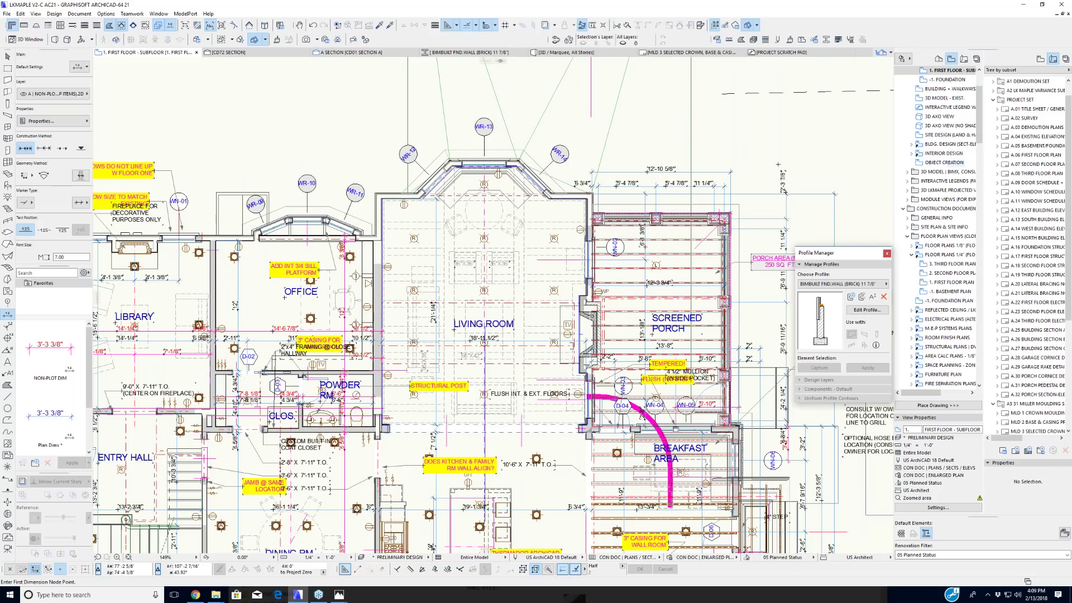
scroll(332, 210, "down", 5)
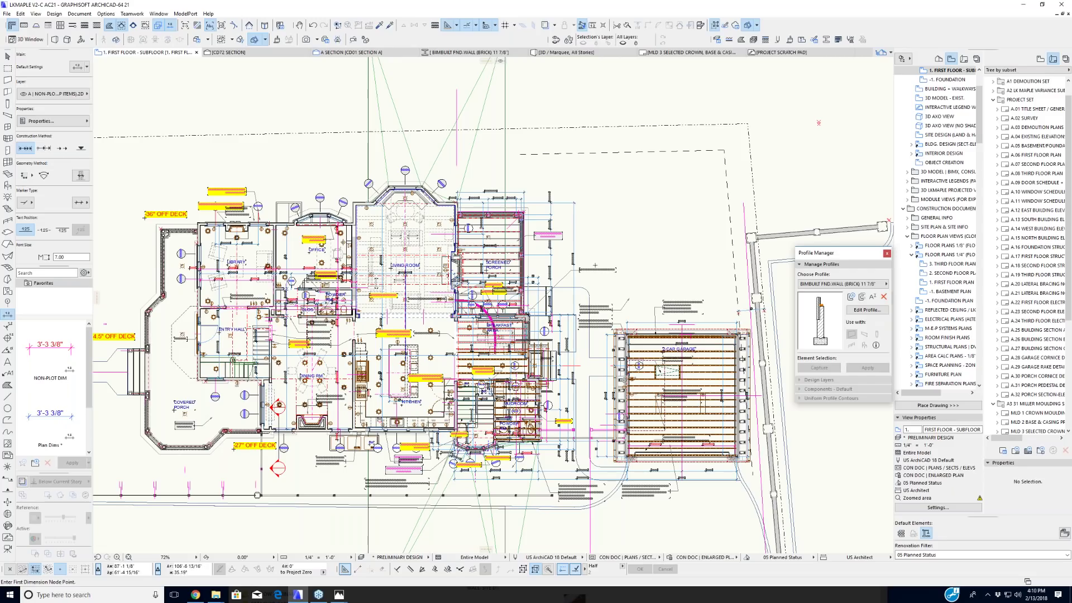
Step: Open the 3D MODEL - EXIST. view and examine the plan of the existing house
left_click(940, 98)
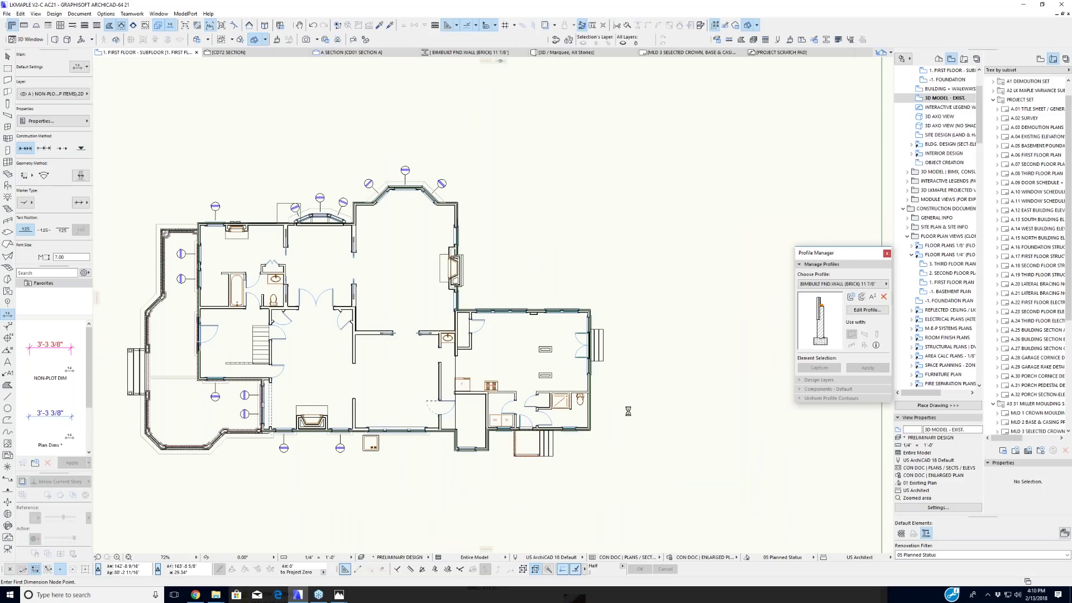
middle_click_drag(654, 333, 676, 269)
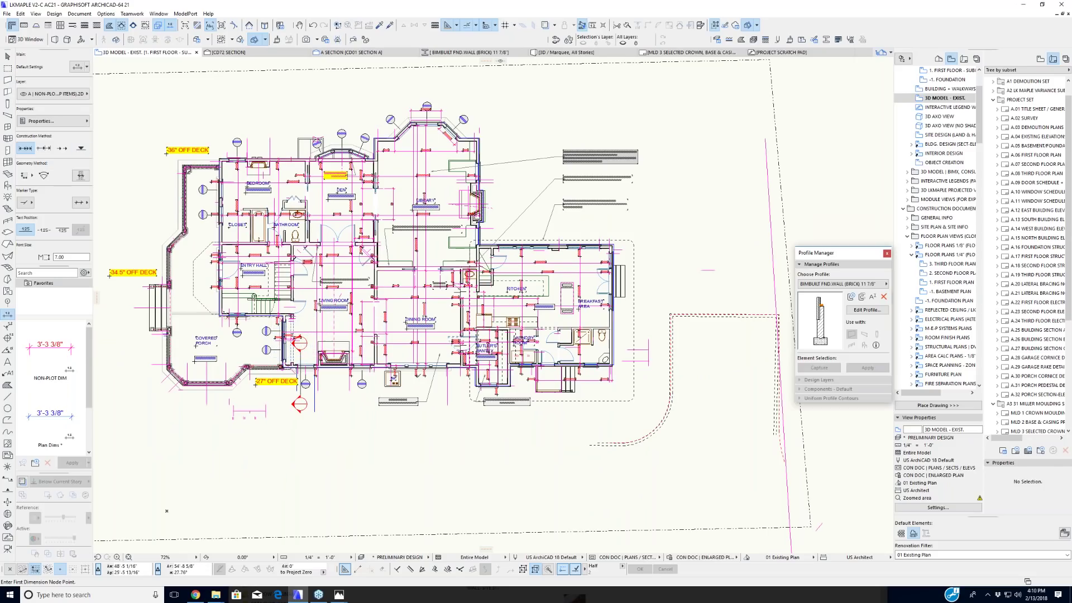
middle_click_drag(396, 445, 429, 468)
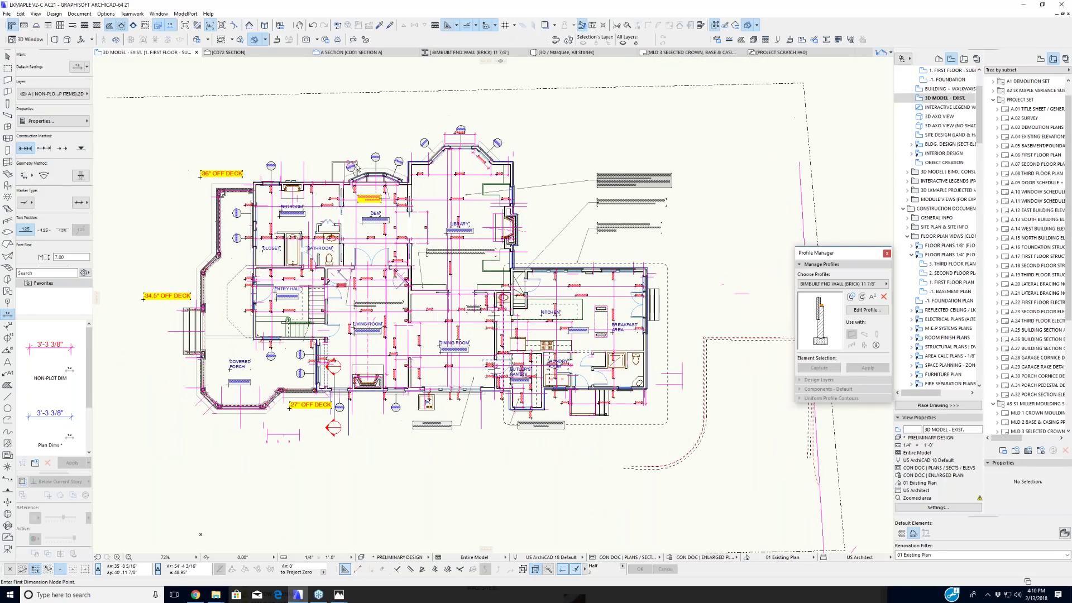
middle_click_drag(200, 534, 177, 533)
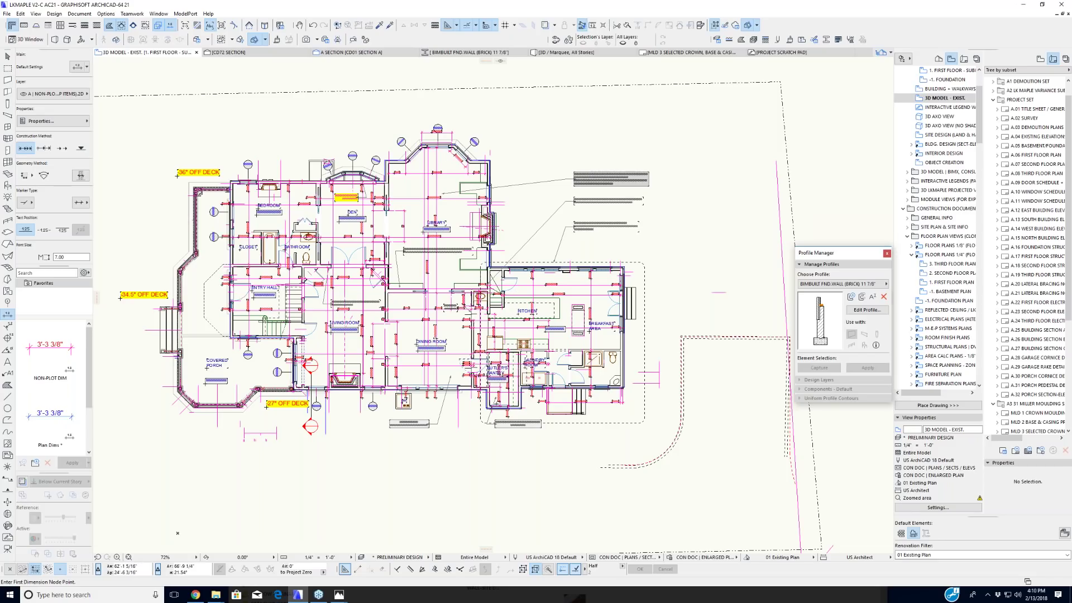
scroll(547, 372, "up", 3)
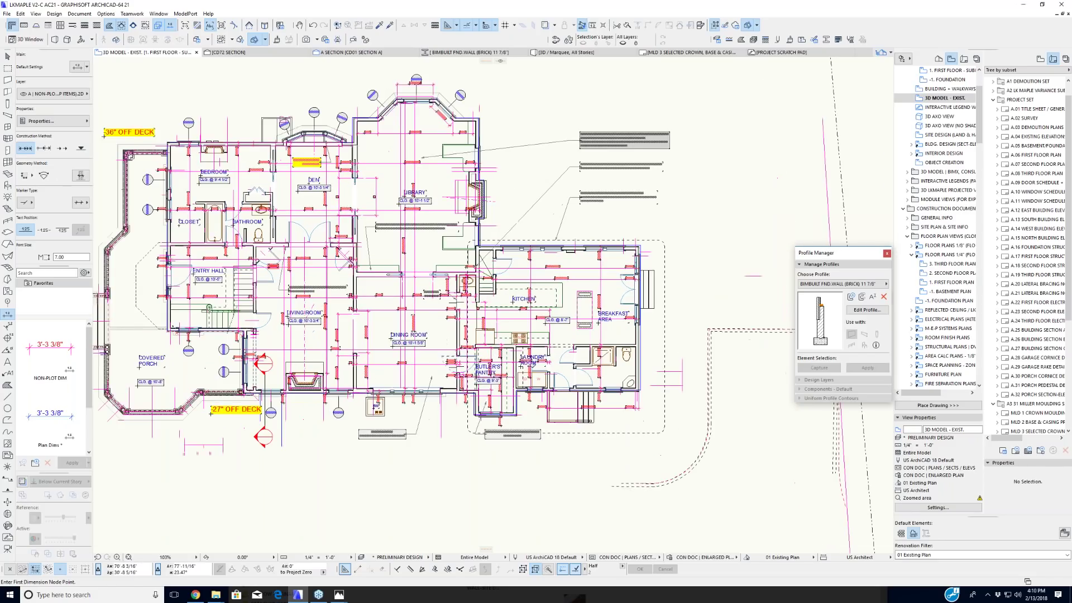
Step: Hide the non-plot items layer through the dimension by the kitchen's exterior wall to show the existing plan uncluttered
left_click(581, 246, "shift")
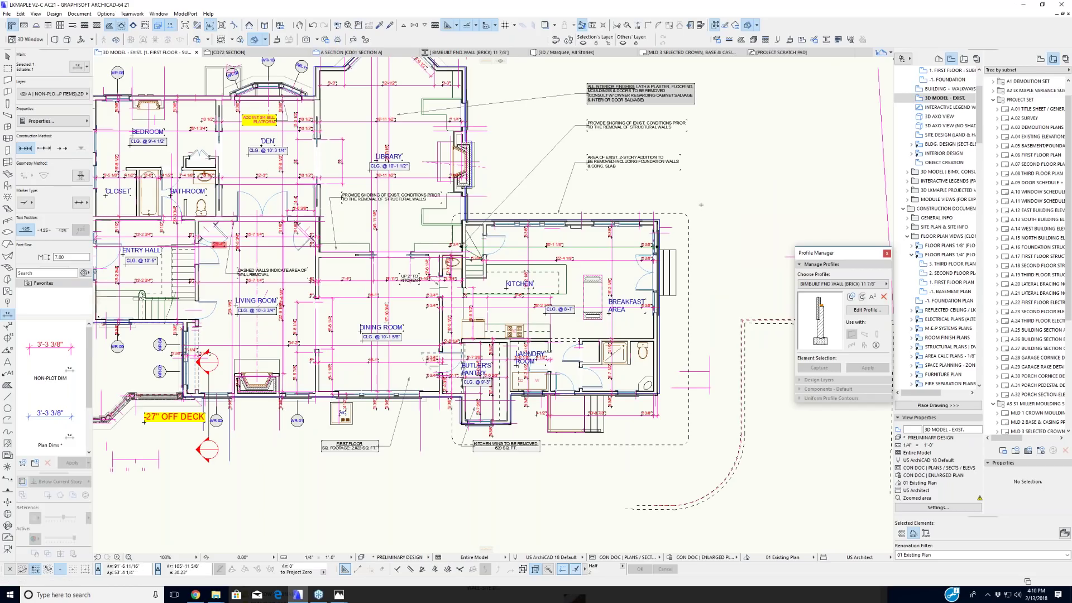
left_click(583, 43)
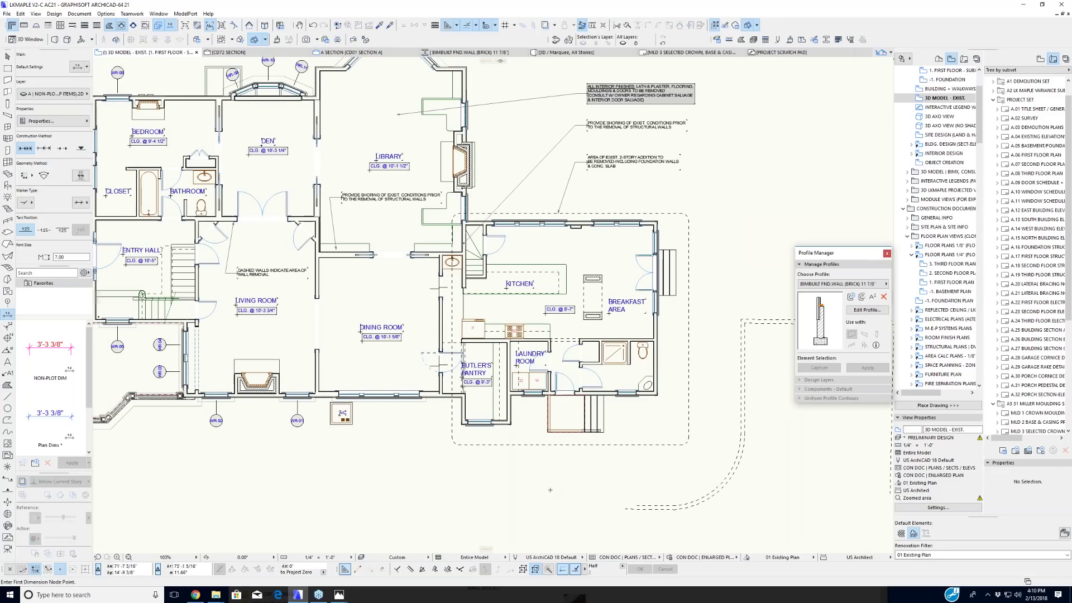
middle_click_drag(507, 479, 518, 474)
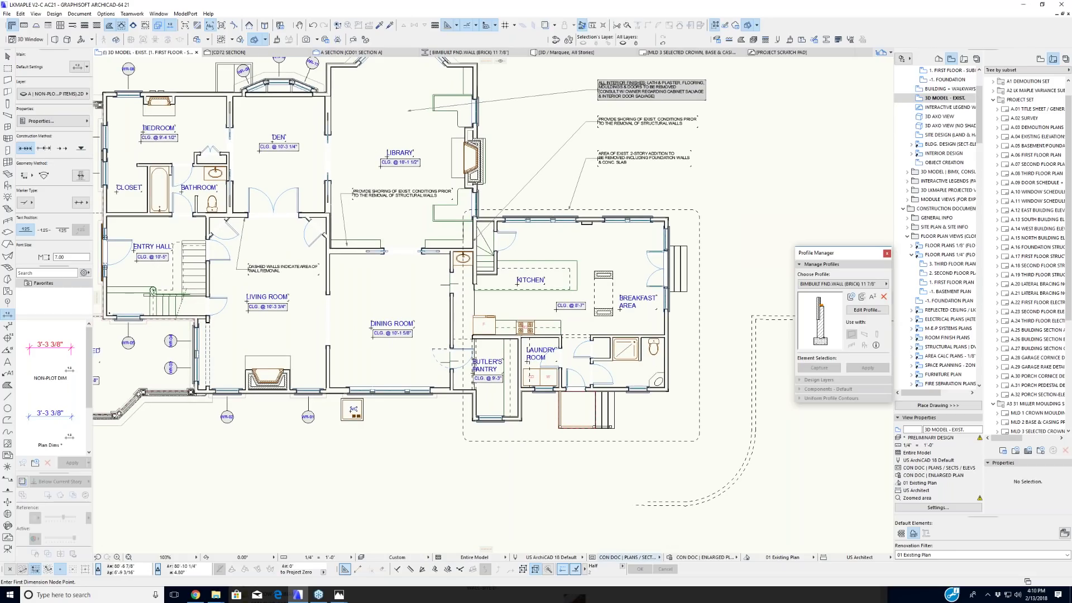
Step: Review the available renovation filters, and select the breakfast area's exterior wall to inspect its renovation status
left_click(784, 557)
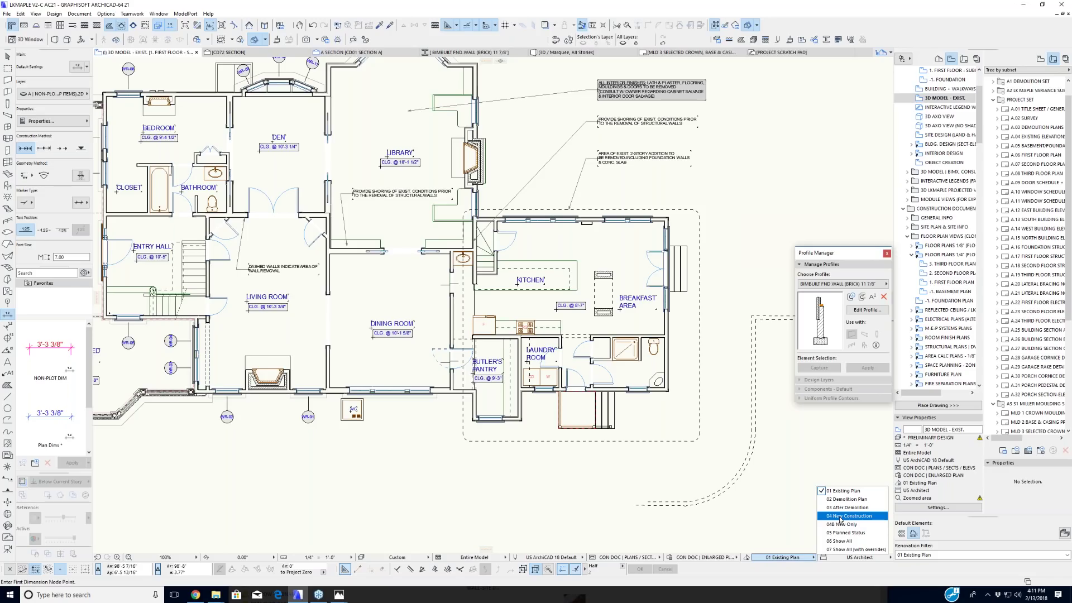
left_click(973, 531)
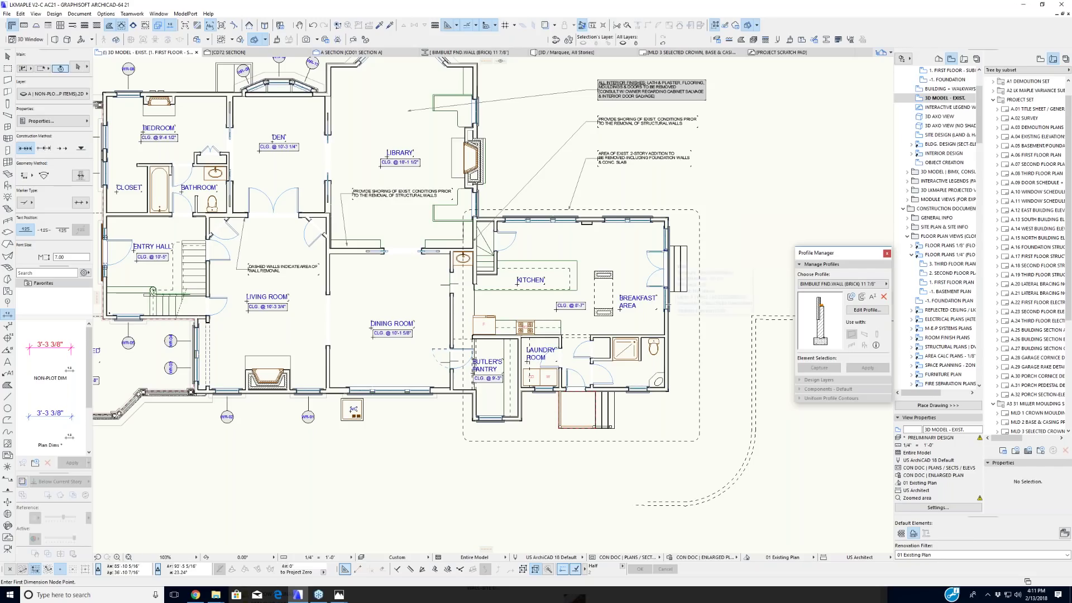
left_click(667, 320, "shift")
key("Escape")
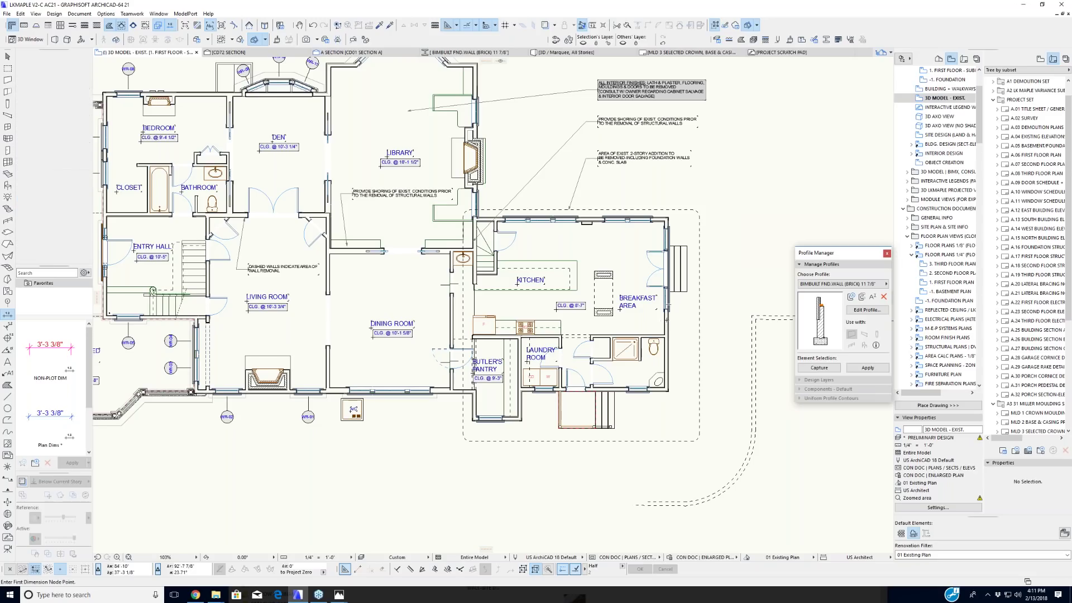
left_click(667, 321)
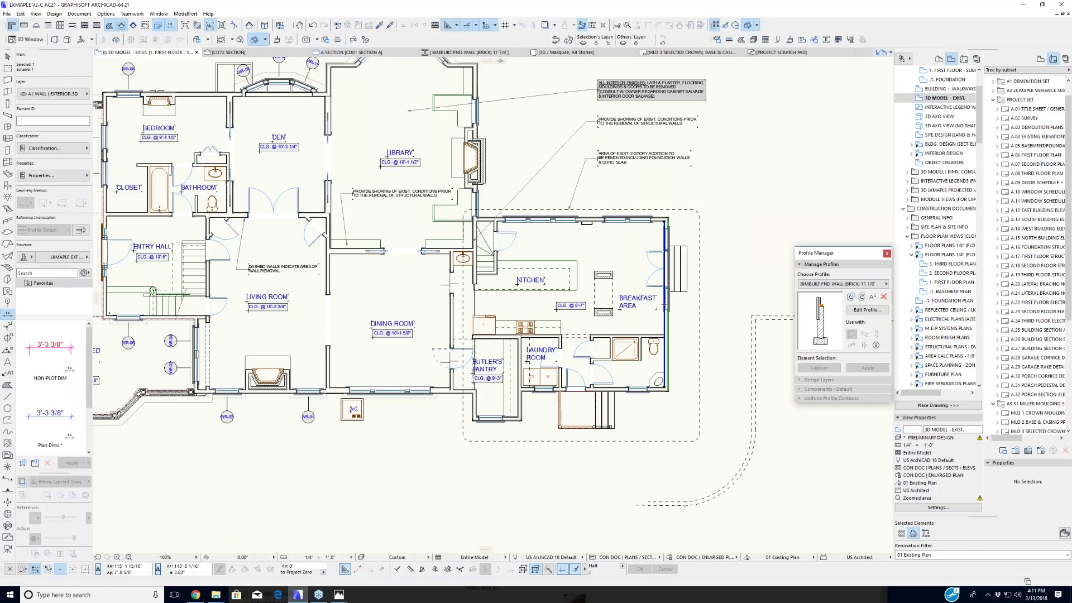
left_click(914, 535)
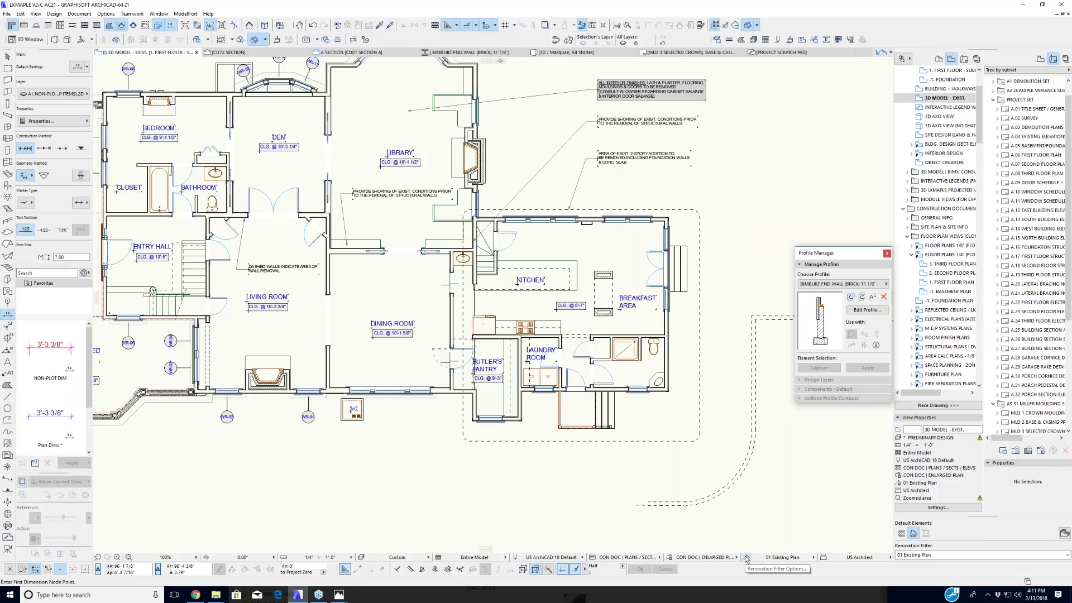
Step: Show the plan with the 04 New Construction renovation filter, and switch the filter to 04B New Only
left_click(783, 557)
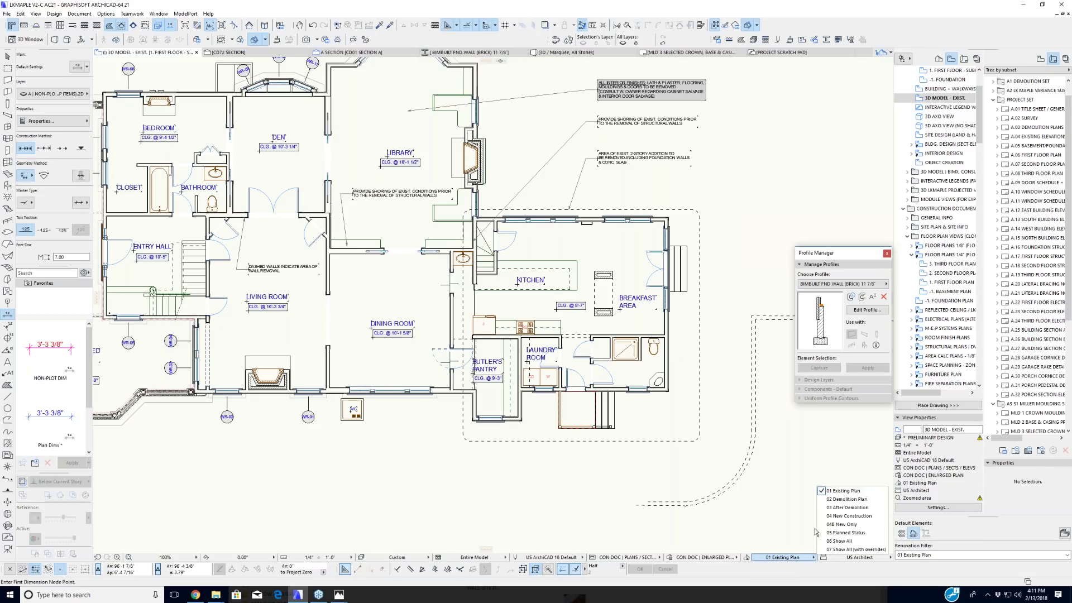
left_click(838, 516)
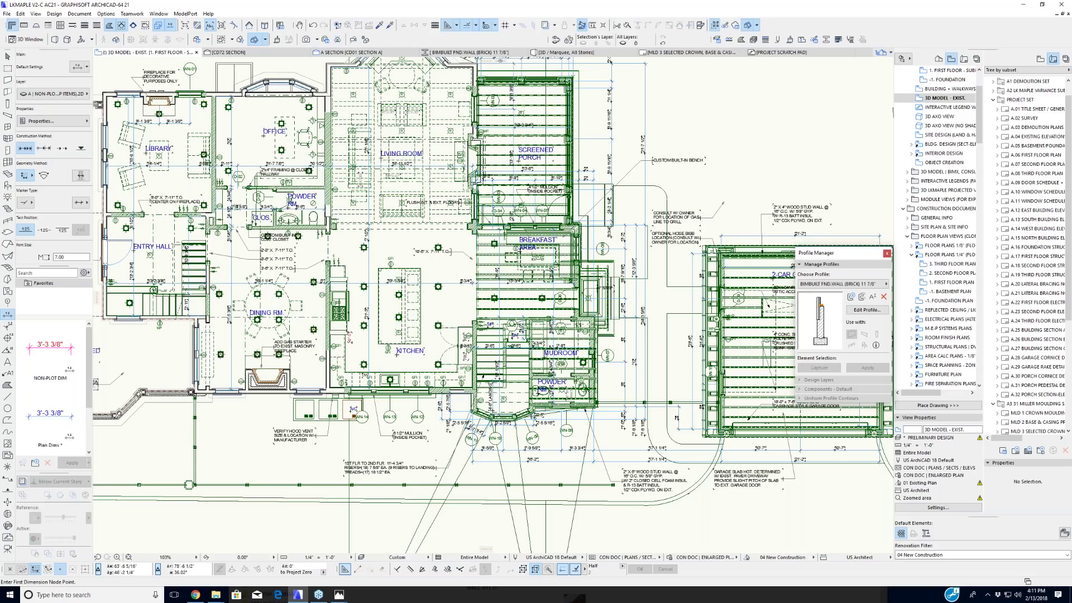
scroll(473, 344, "down", 2)
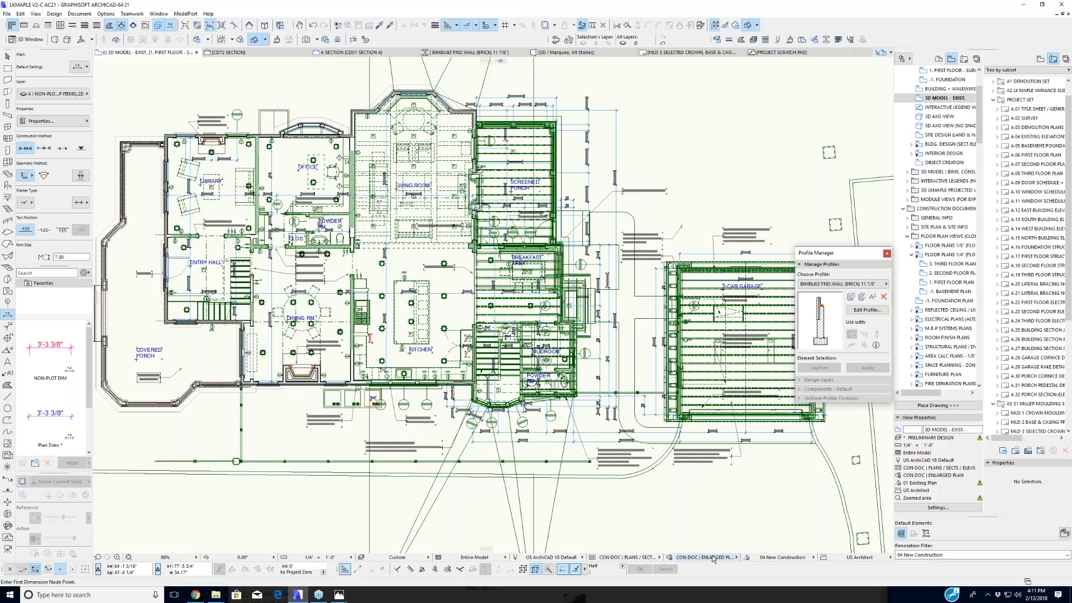
left_click(803, 556)
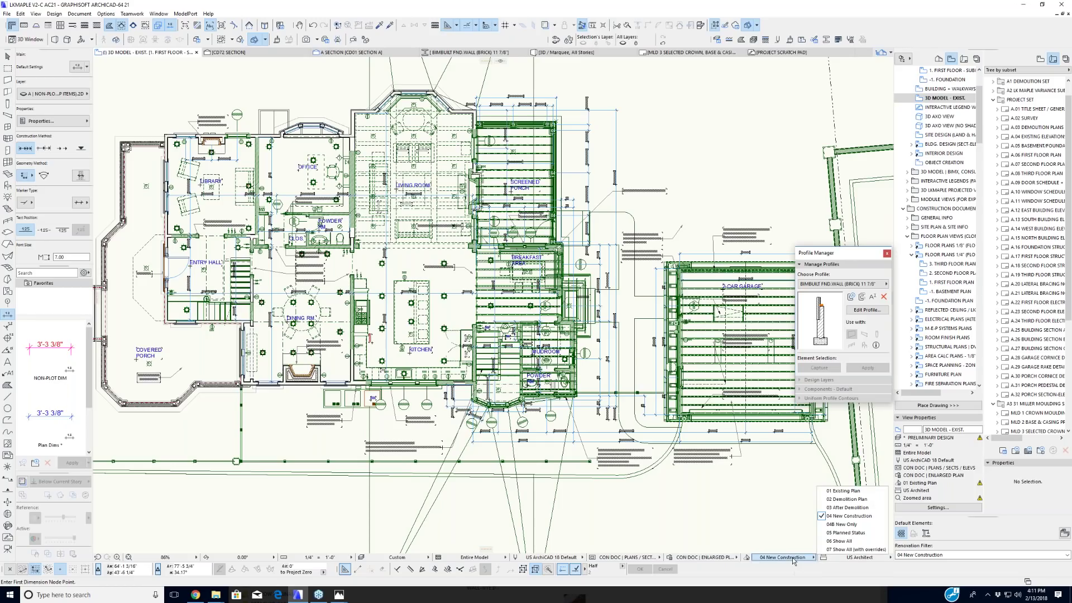
left_click(845, 524)
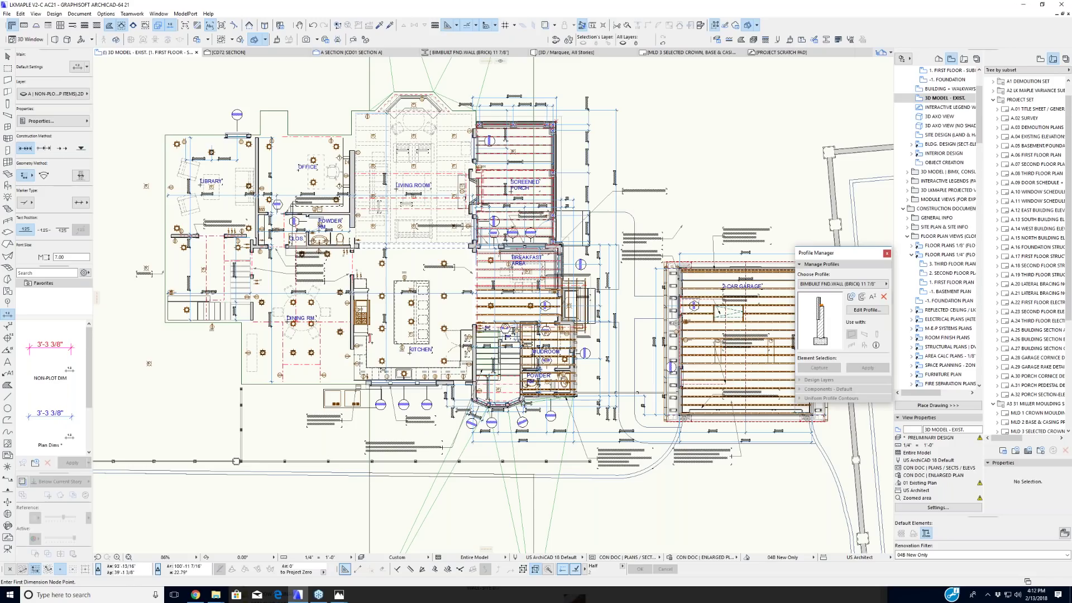
Step: Open the preliminary design view 1. FIRST FLOOR - SUBFLOOR and examine the dining room and kitchen area
scroll(939, 129, "up", 3)
left_click(938, 146)
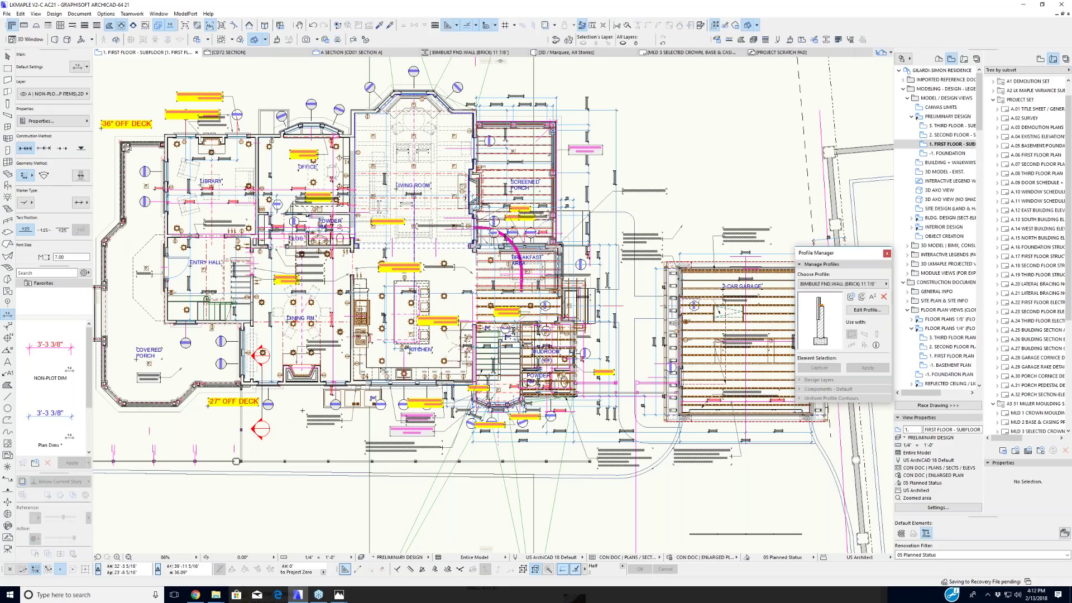
middle_click_drag(299, 410, 323, 408)
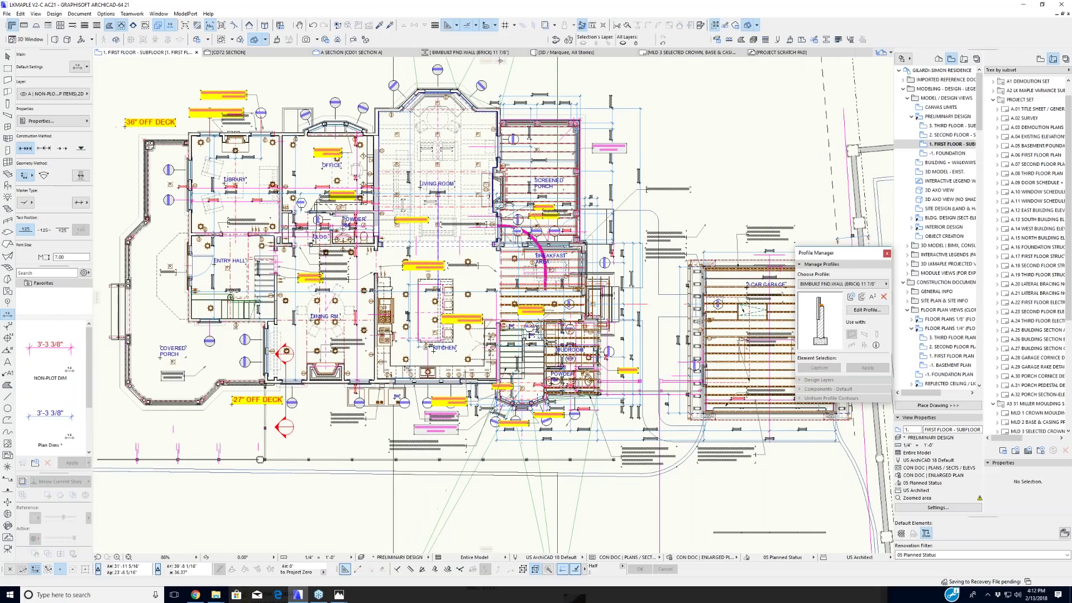
scroll(310, 395, "up", 2)
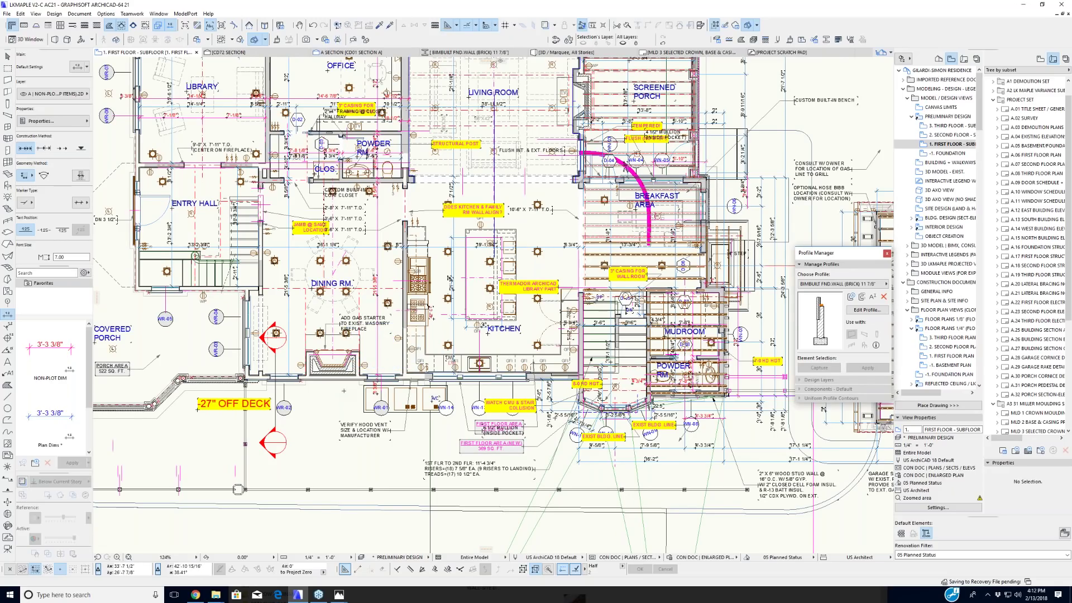
scroll(337, 387, "up", 2)
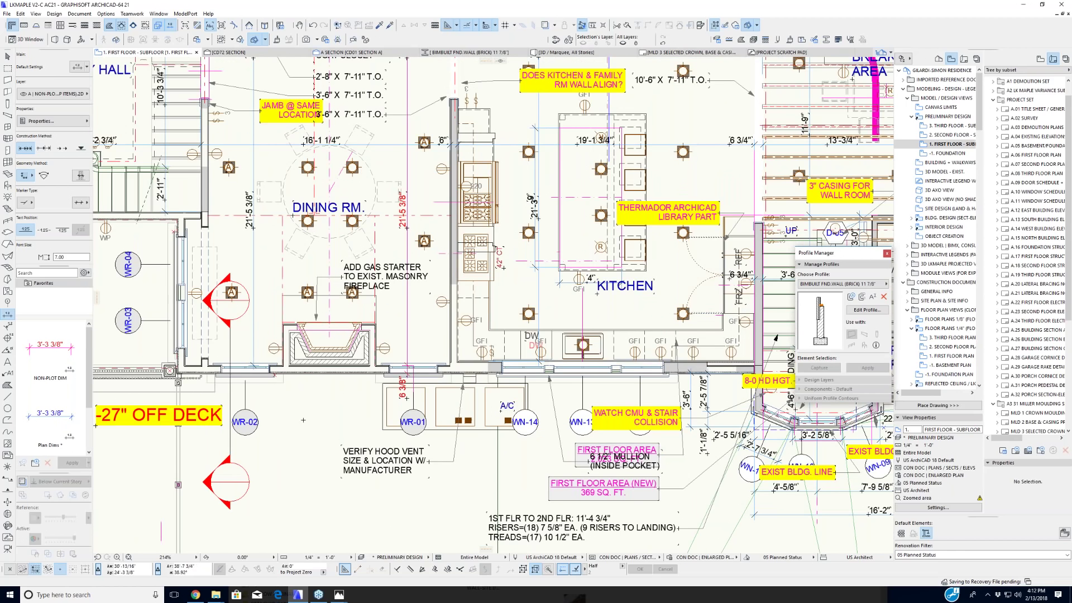
Step: Examine the exterior wall, windows, notes and dimensions along the dining room and kitchen, and the rooms around them
middle_click_drag(186, 383, 204, 362)
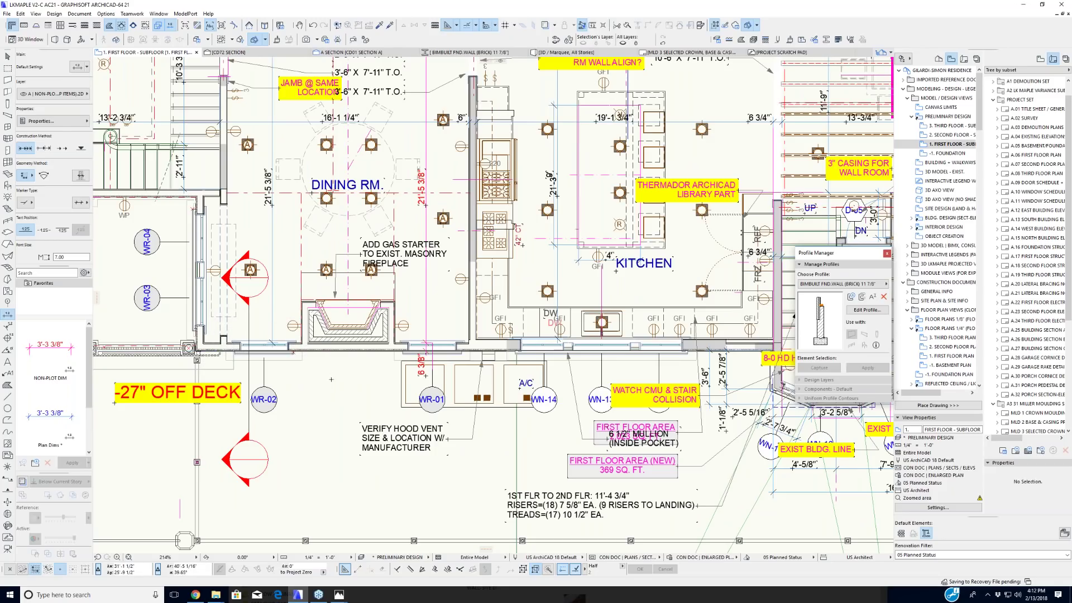
scroll(331, 383, "down", 1)
scroll(331, 382, "down", 1)
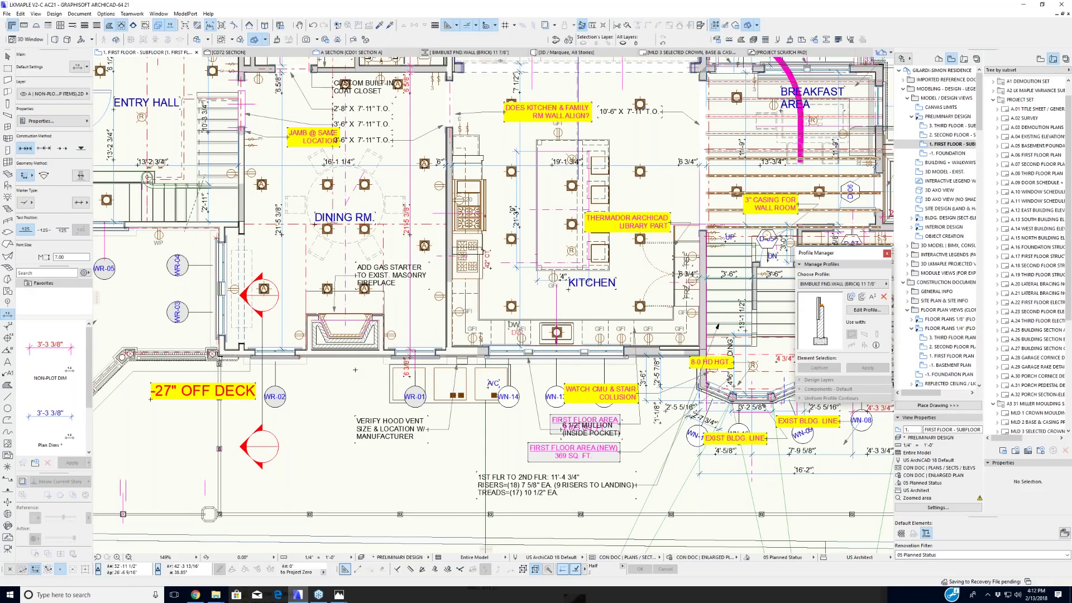
scroll(355, 370, "down", 1)
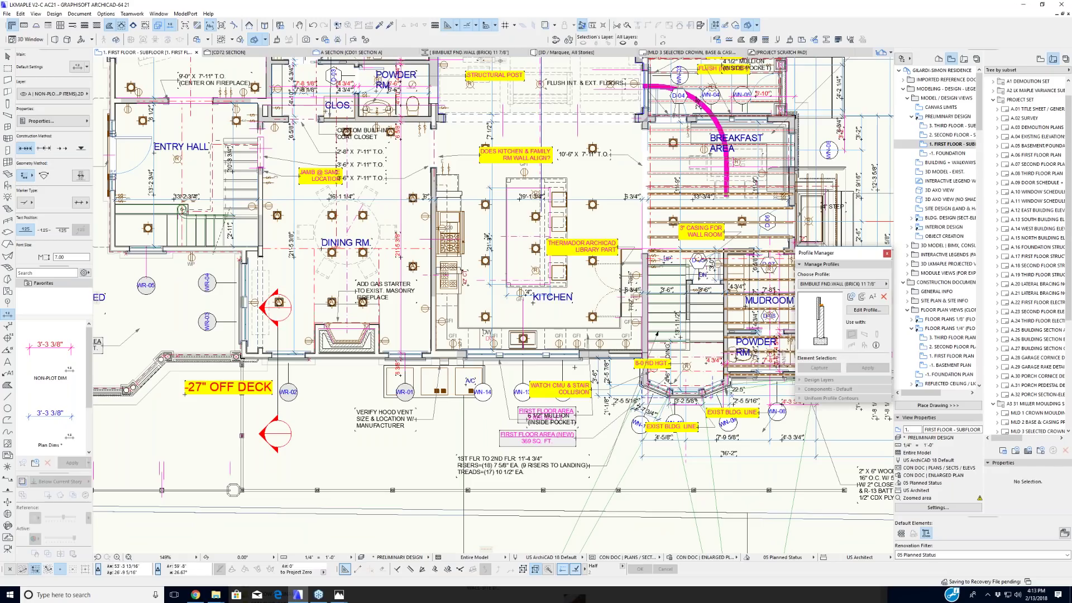
scroll(574, 367, "up", 3)
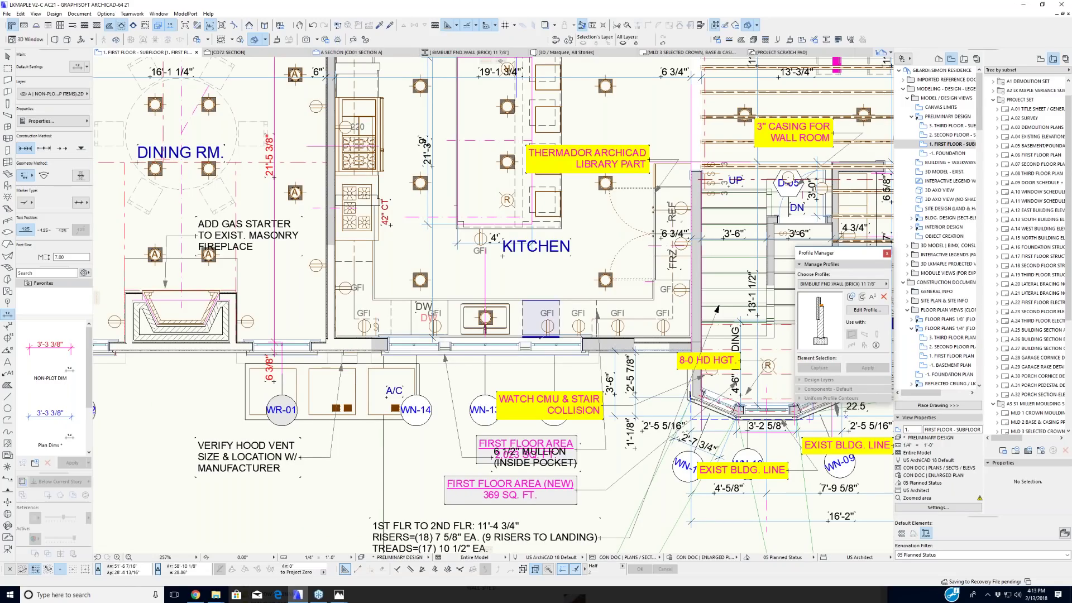
middle_click_drag(204, 398, 395, 389)
scroll(388, 364, "down", 2)
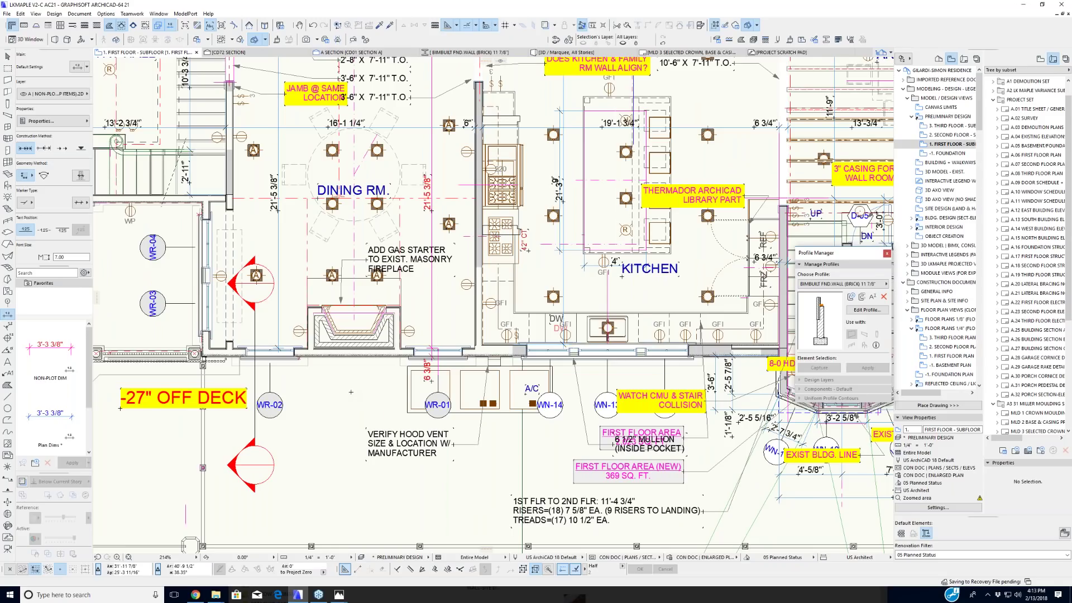
scroll(351, 392, "down", 1)
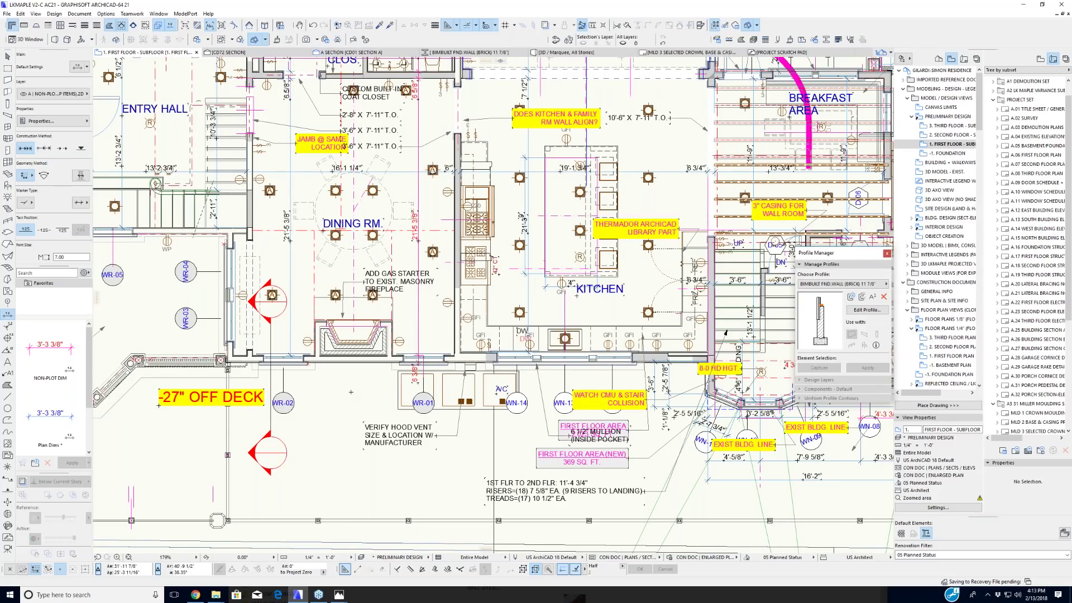
scroll(351, 392, "down", 1)
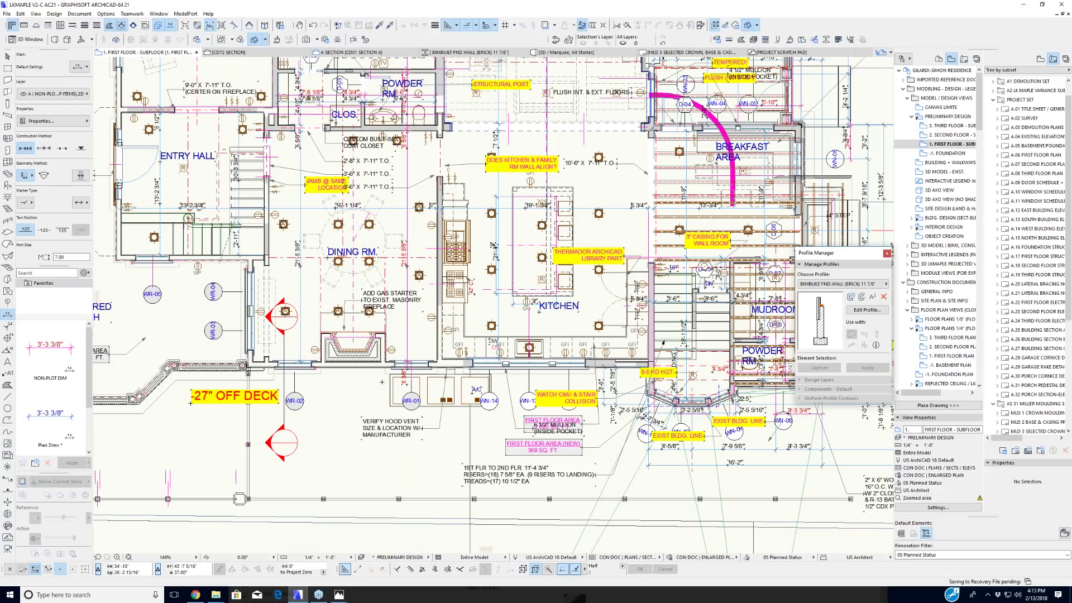
Step: Switch to the BOBROW WEBINAR image folder and open EXAMPLE 1A -3 PLINTH.jpg in a maximized viewer
left_click(215, 596)
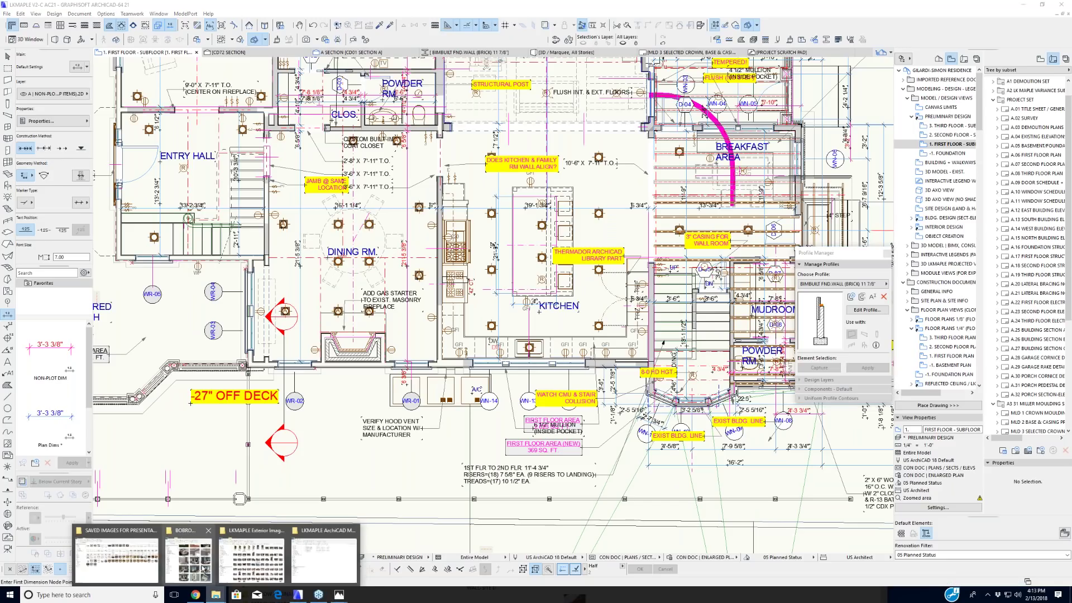
left_click(204, 570)
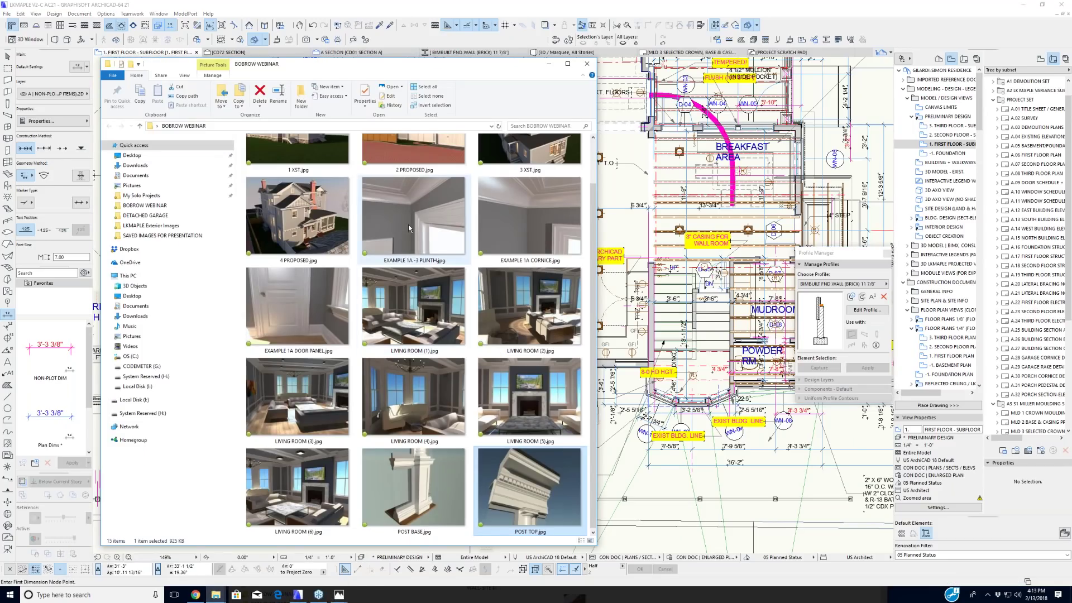
left_click(569, 64)
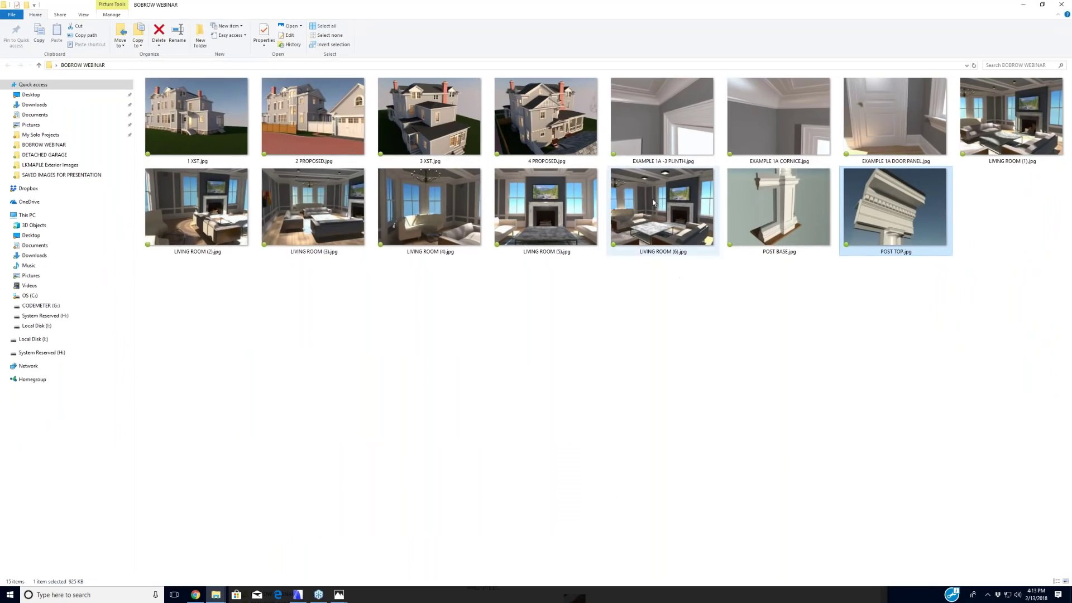
left_click(650, 104)
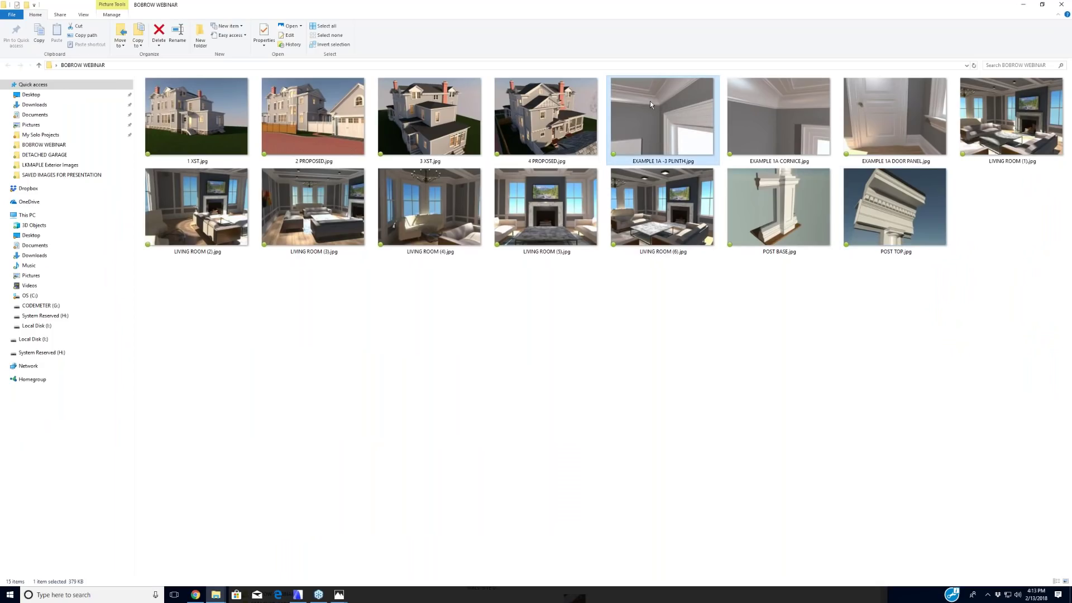
double_click(650, 102)
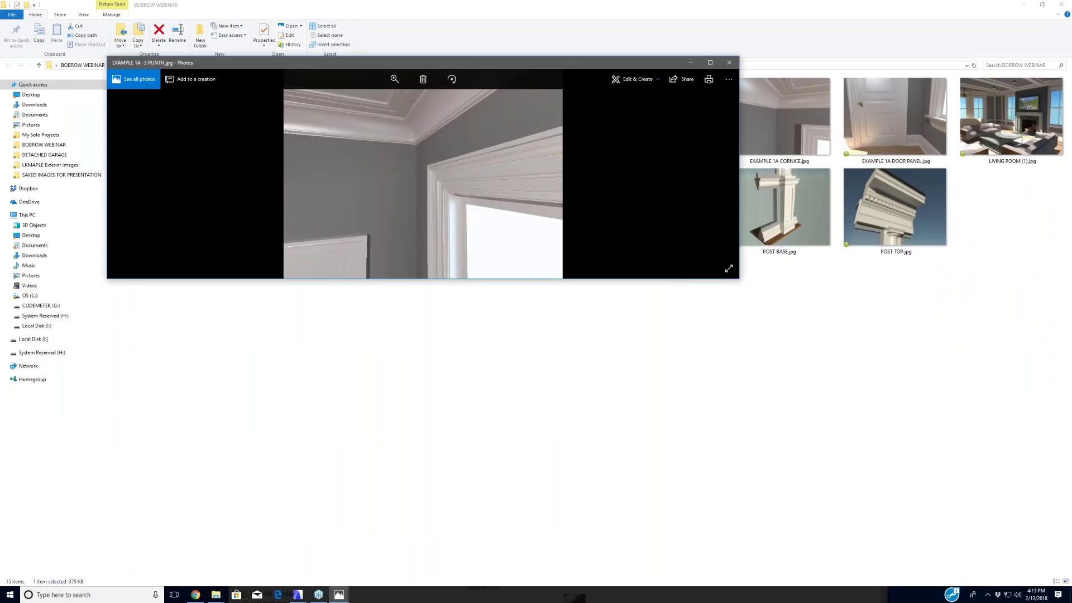
left_click(712, 62)
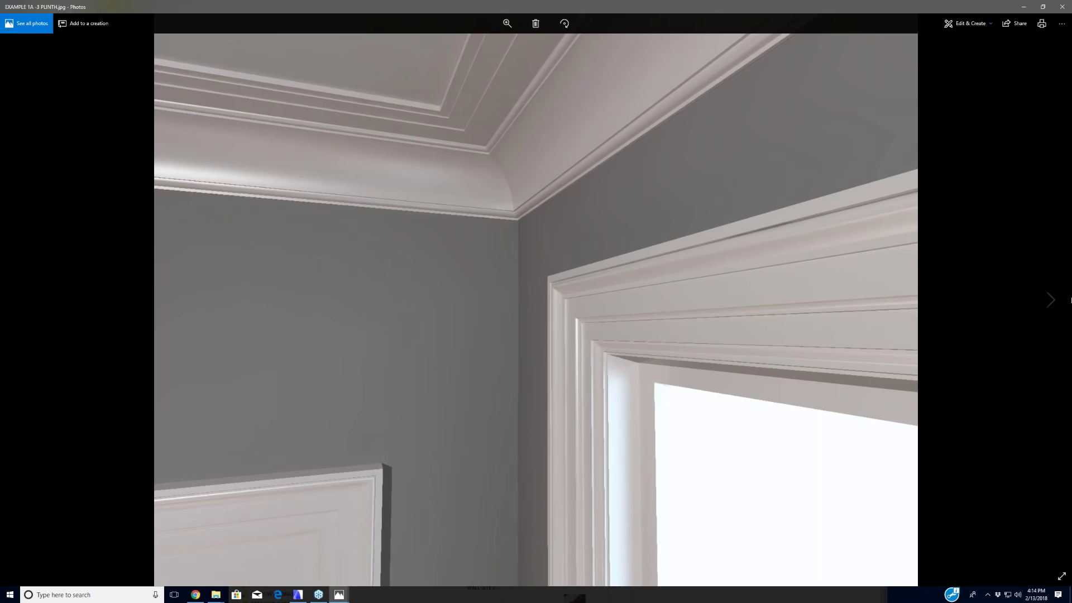
Step: Browse the renderings from the cornice and door panel examples to LIVING ROOM (1).jpg
left_click(1051, 300)
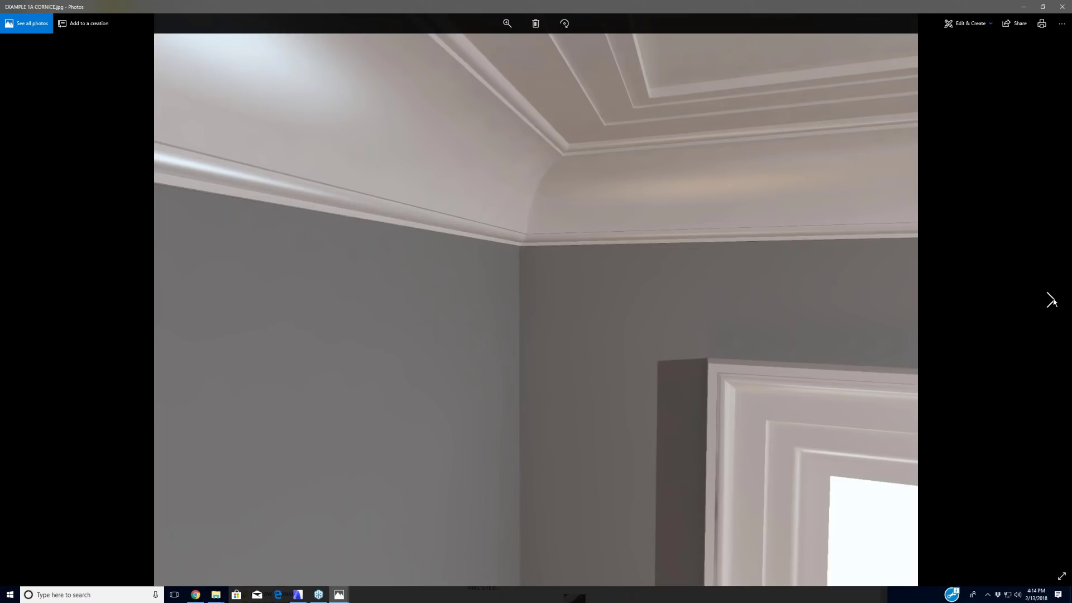
left_click(1051, 300)
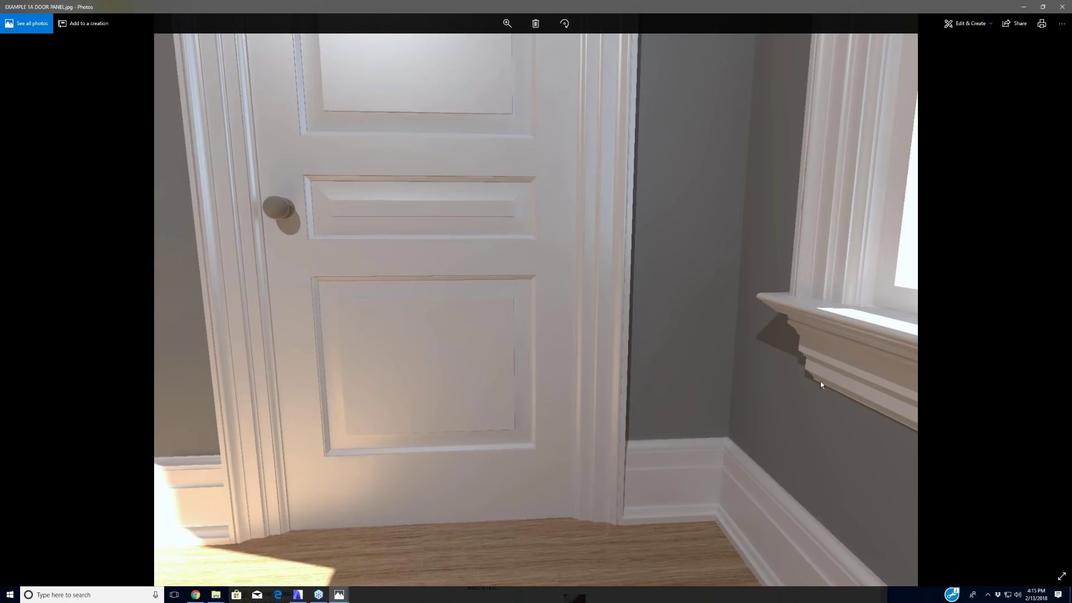
mouse_move(1050, 302)
left_click(1050, 299)
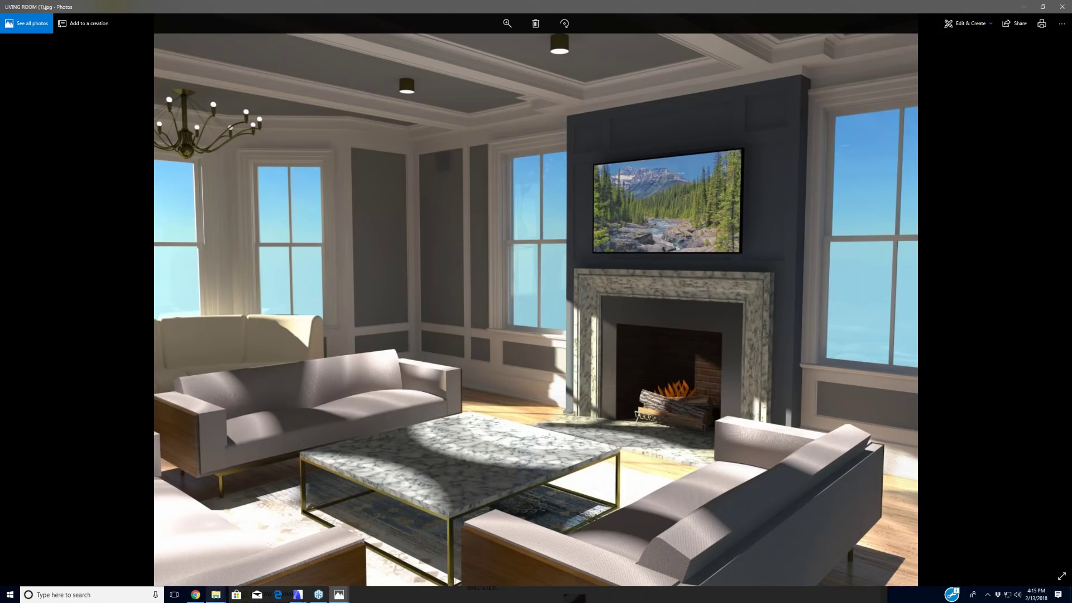
Step: Return to Archicad and examine the library, office, powder room and living room on the first floor plan
left_click(298, 595)
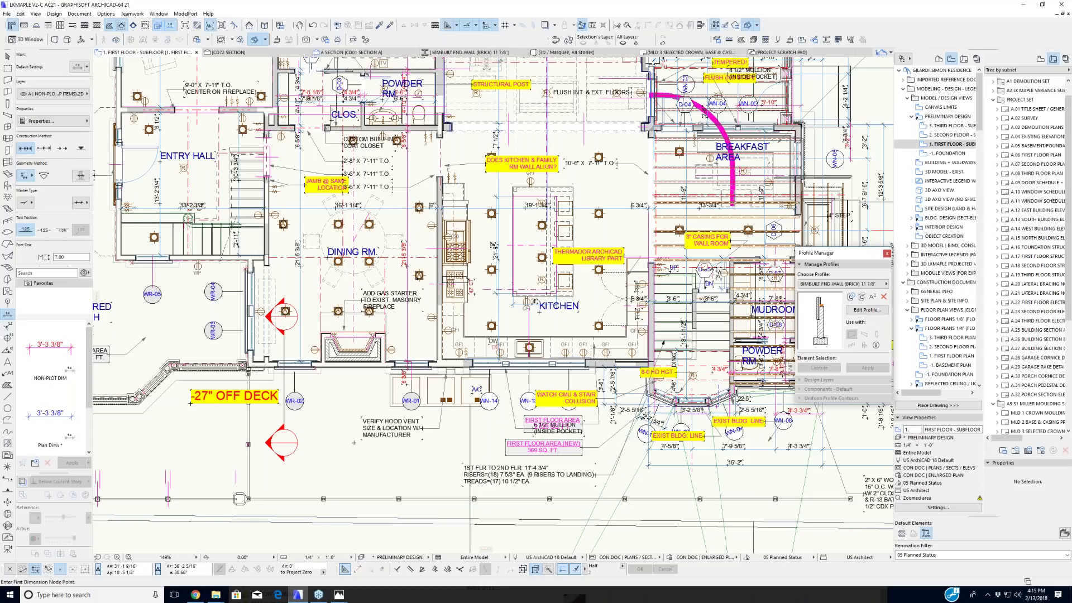
scroll(558, 321, "down", 5)
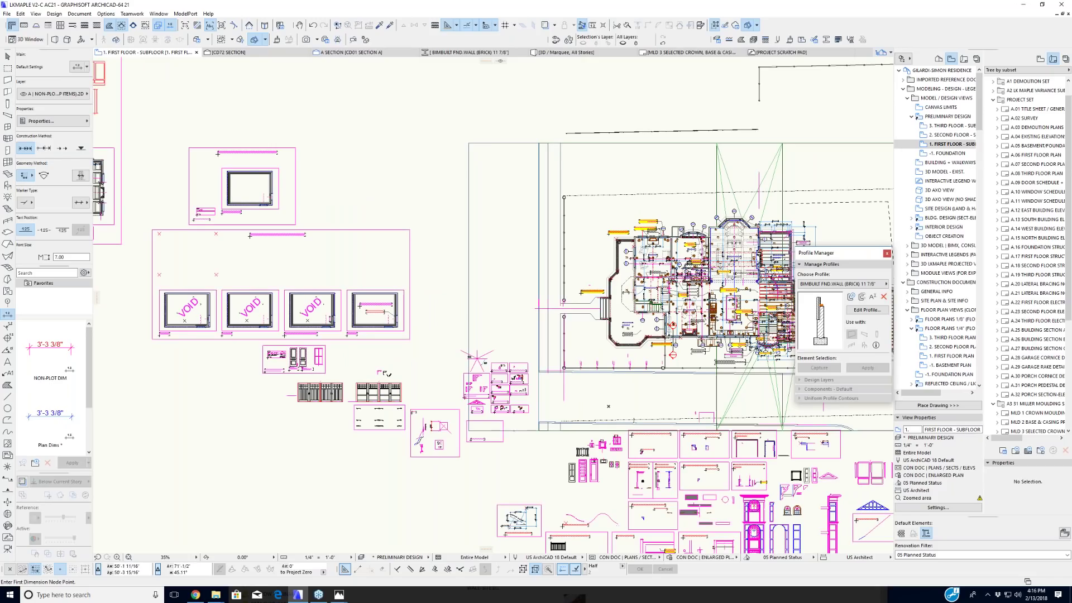
scroll(609, 406, "up", 2)
scroll(630, 345, "up", 3)
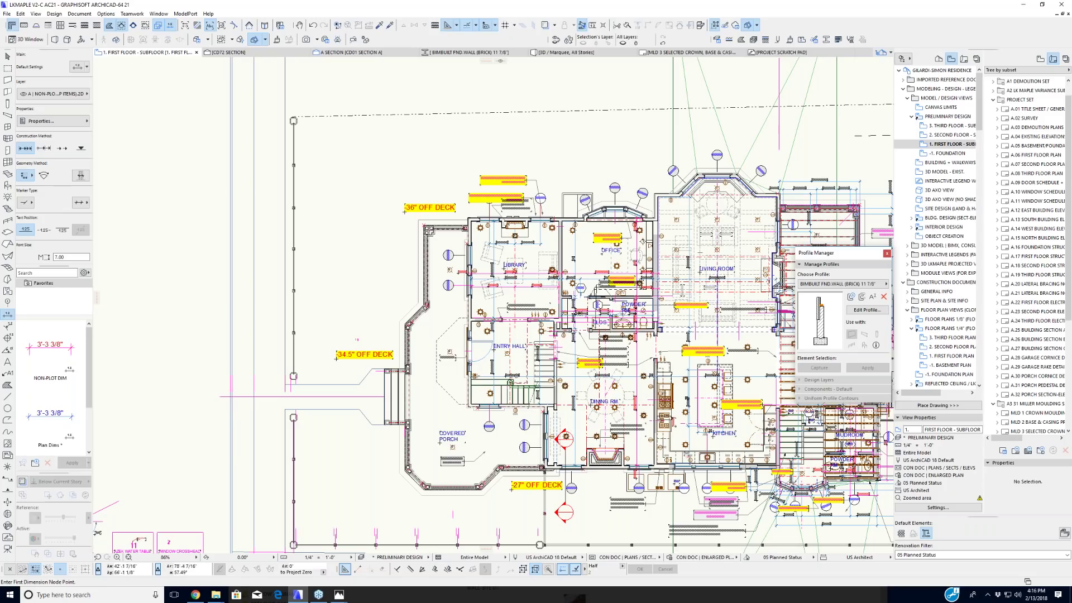
scroll(493, 305, "up", 3)
scroll(726, 279, "up", 3)
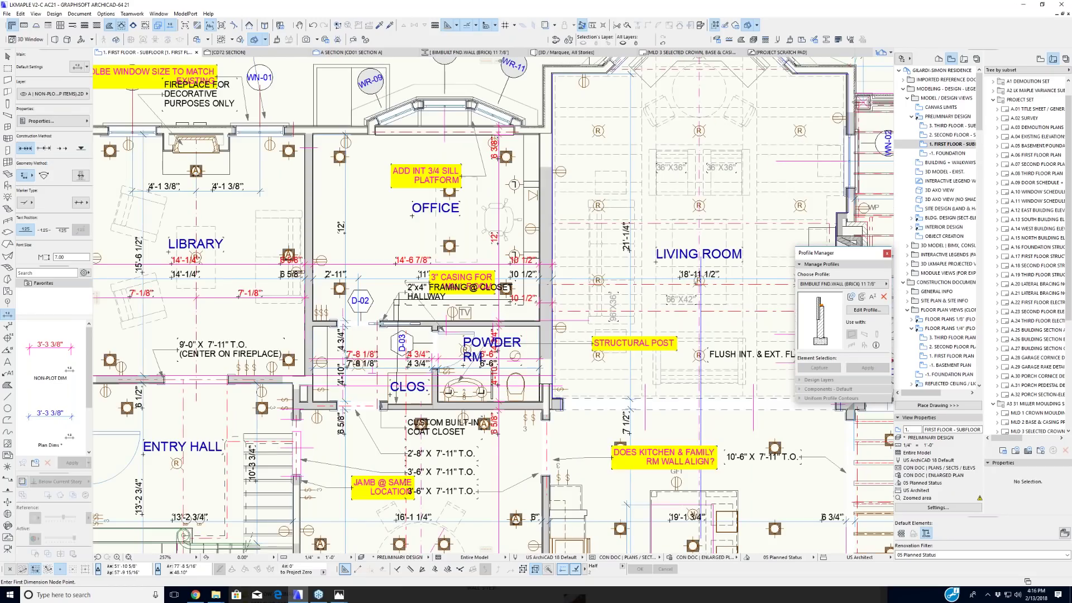
scroll(718, 285, "up", 1)
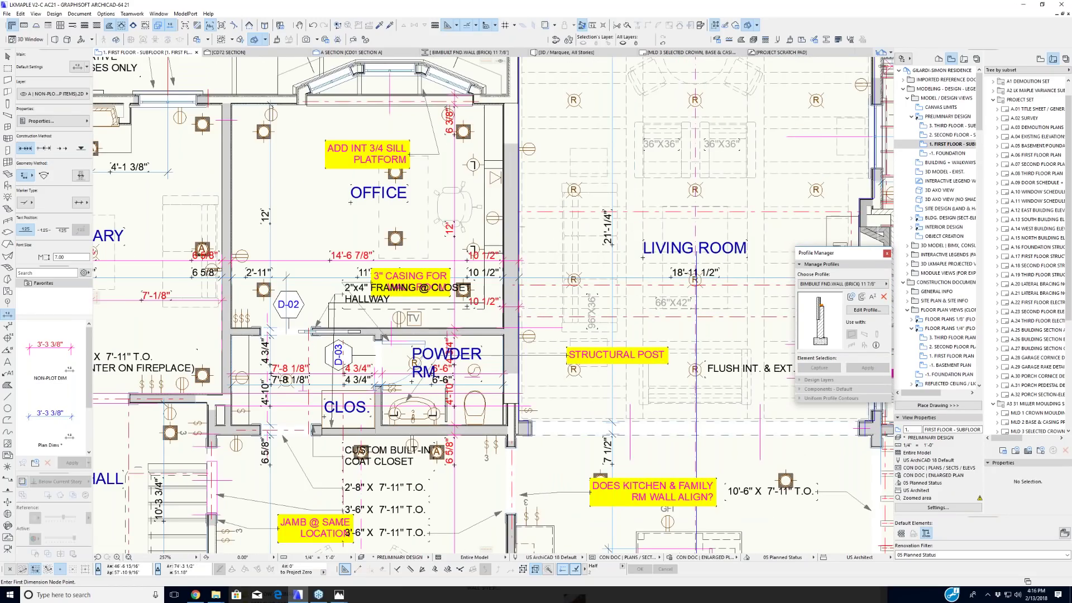
scroll(597, 285, "down", 3)
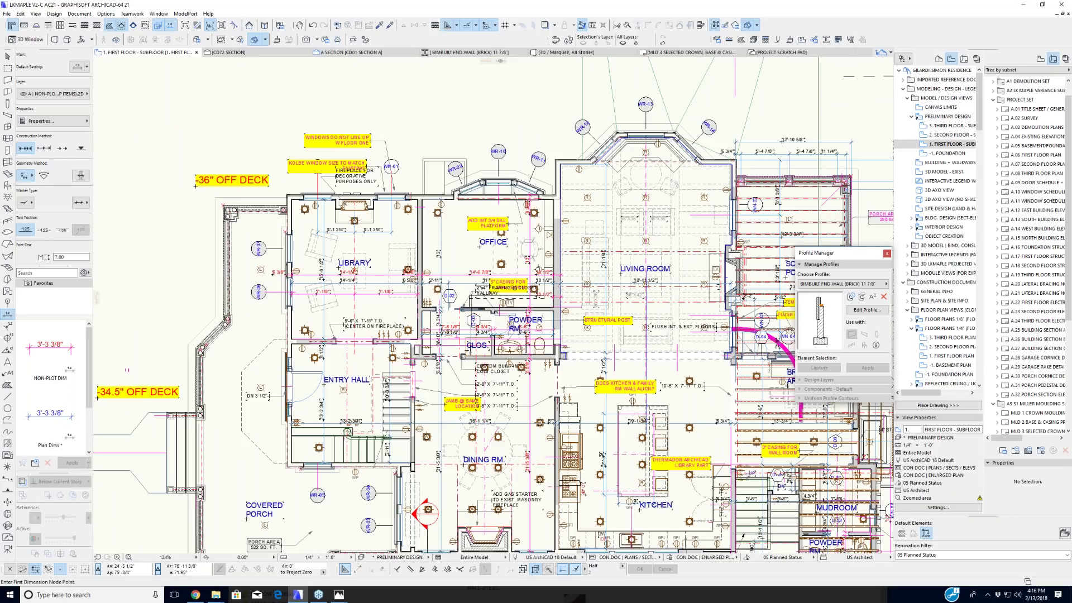
Step: Examine the first floor and second floor moulding example rooms drawn beside the house plan
middle_click_drag(487, 124, 787, 125)
middle_click_drag(385, 239, 983, 226)
scroll(591, 301, "down", 4)
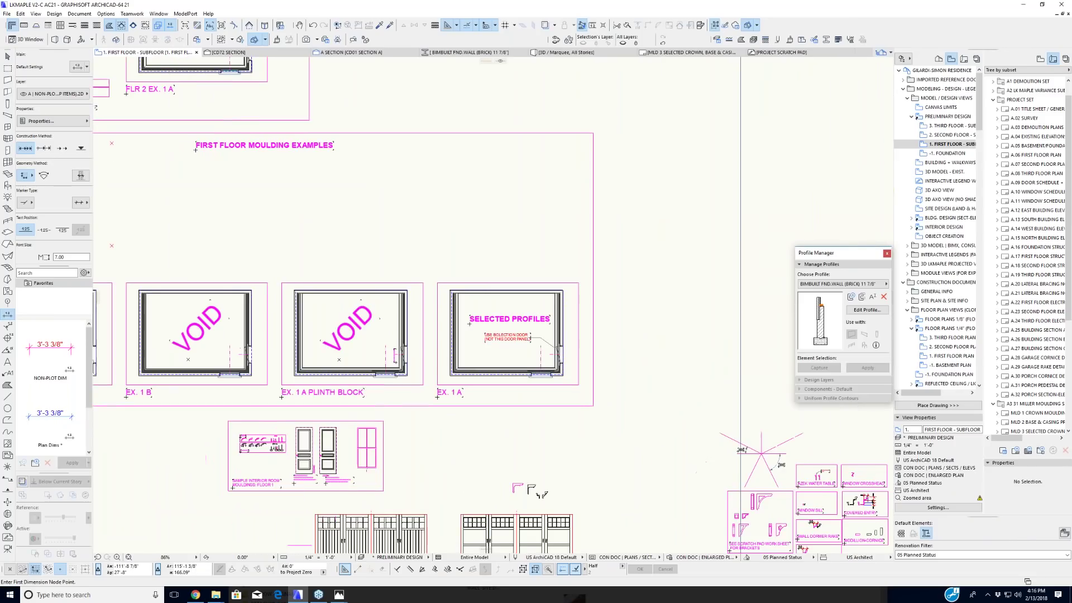
middle_click_drag(502, 279, 589, 247)
middle_click_drag(182, 419, 128, 421)
middle_click_drag(380, 267, 421, 332)
scroll(419, 332, "down", 3)
middle_click_drag(360, 279, 460, 323)
middle_click_drag(185, 208, 414, 239)
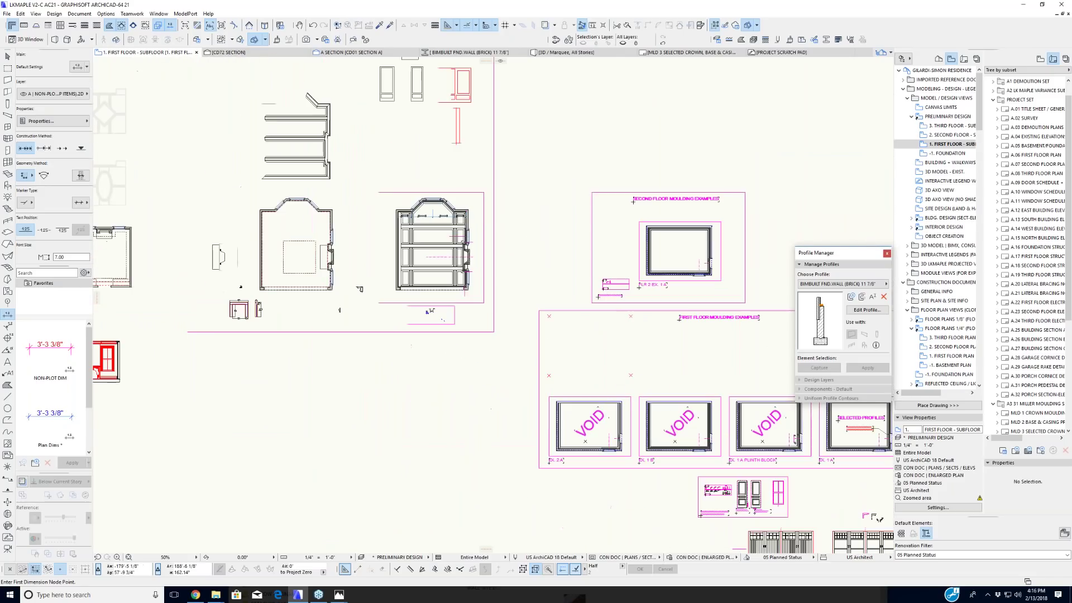
Step: Examine the living room ceiling layout studies, including the voided FIRST FLOOR LIVING ROOM option
scroll(414, 239, "up", 3)
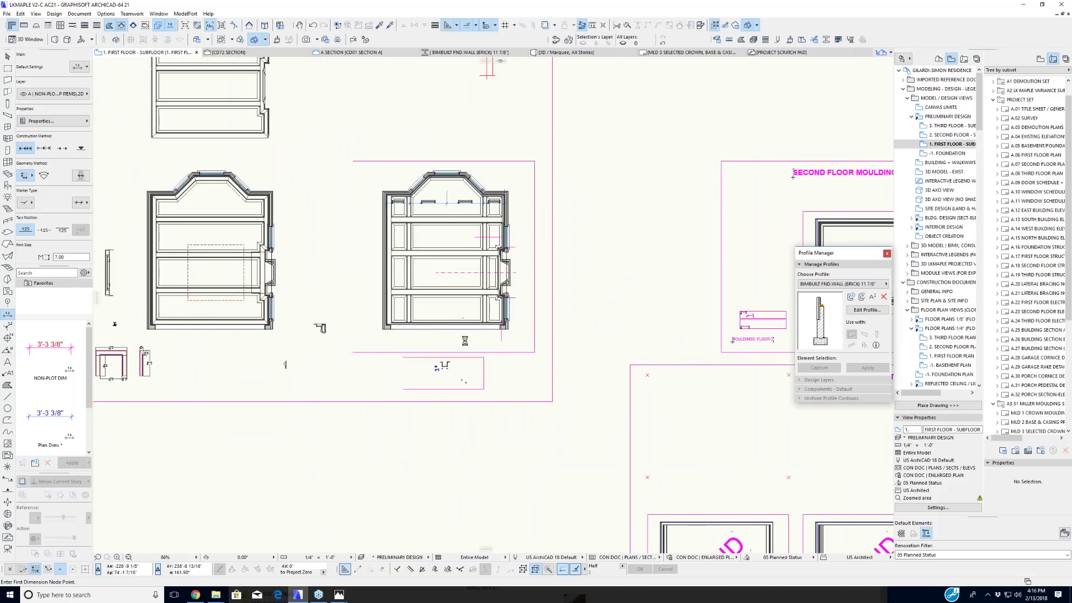
mouse_move(343, 356)
middle_mouse_down()
mouse_move(445, 339)
mouse_move(448, 327)
mouse_move(394, 351)
mouse_move(387, 368)
middle_mouse_up()
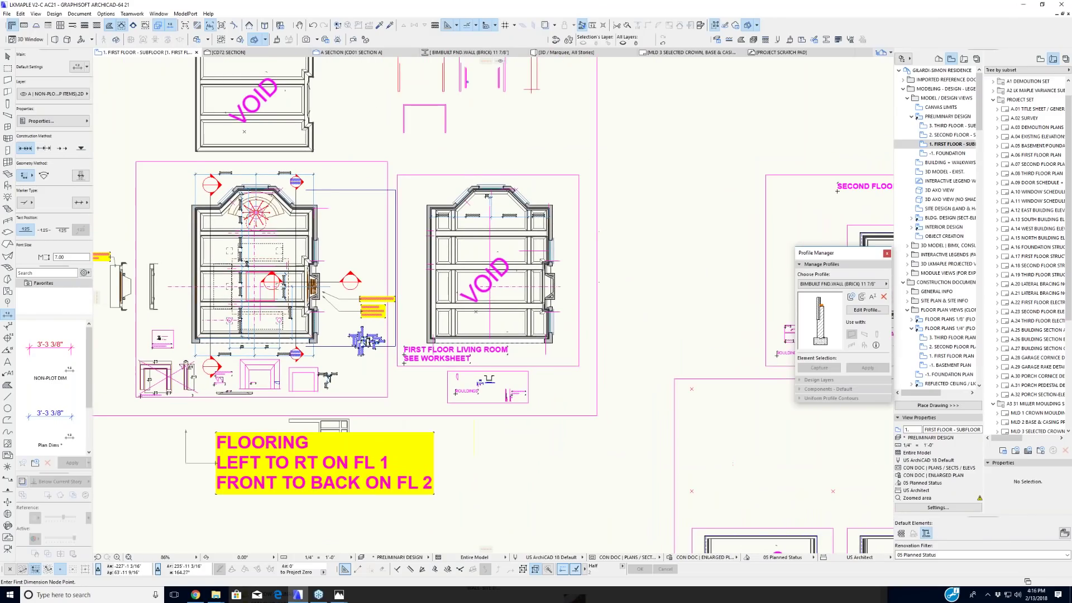
middle_click_drag(624, 294, 686, 437)
scroll(541, 339, "down", 1)
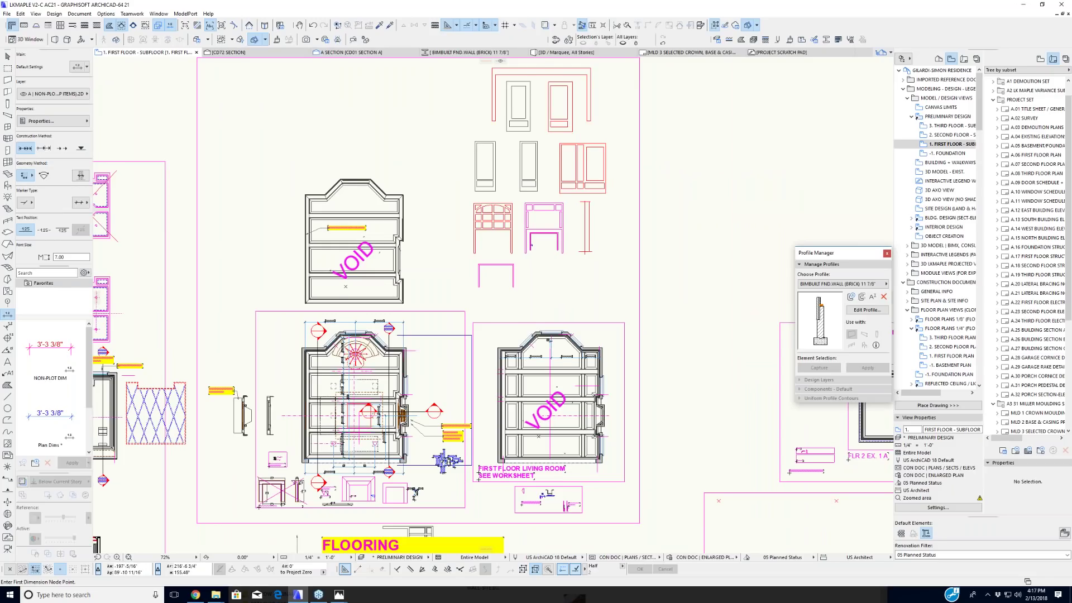
scroll(796, 492, "up", 2)
scroll(504, 337, "up", 2)
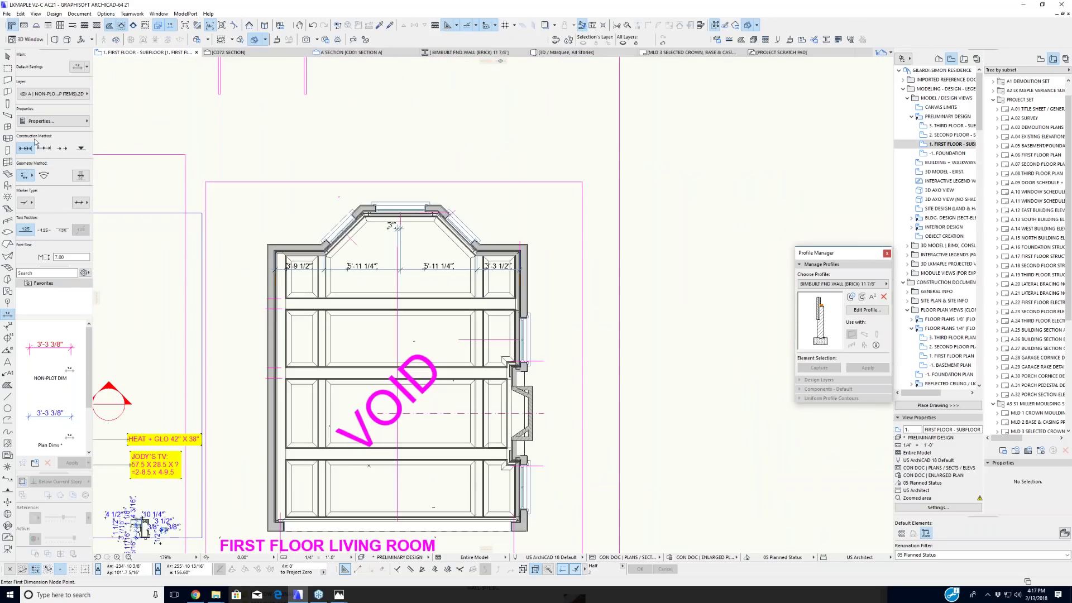
Step: Enclose the bay and fireplace side of the voided living room study in a marquee and show it fitted in 3D
left_click(10, 68)
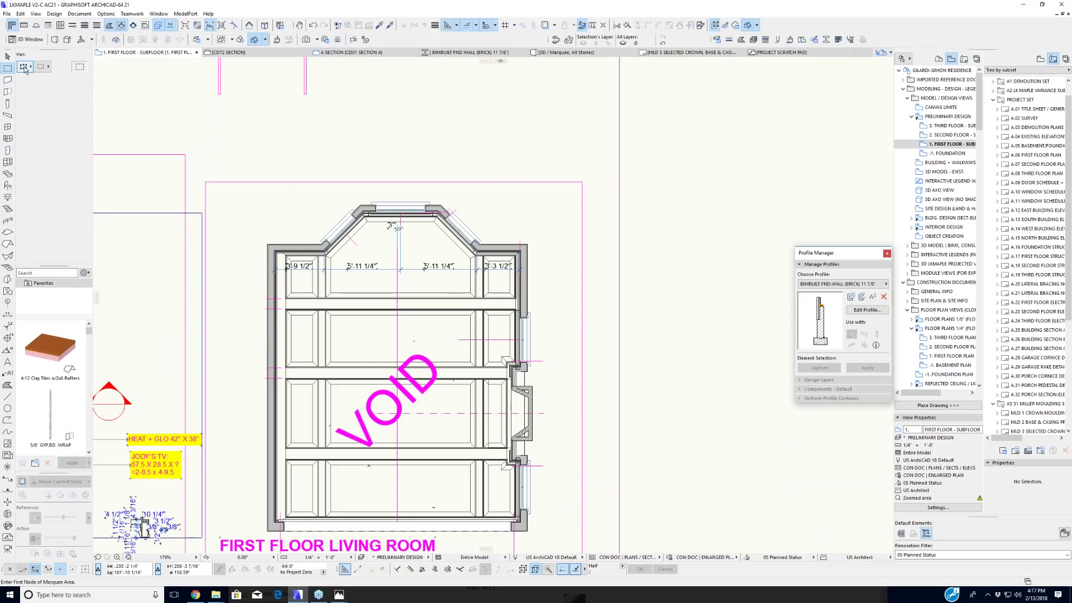
left_click(427, 195)
left_click(554, 412)
key("F5")
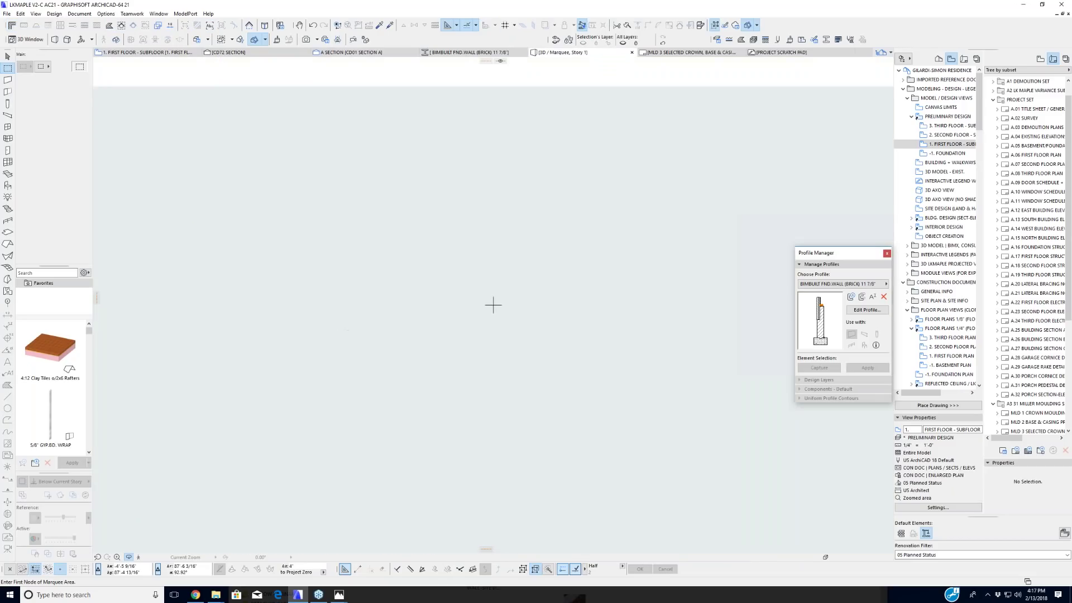
left_click(150, 558)
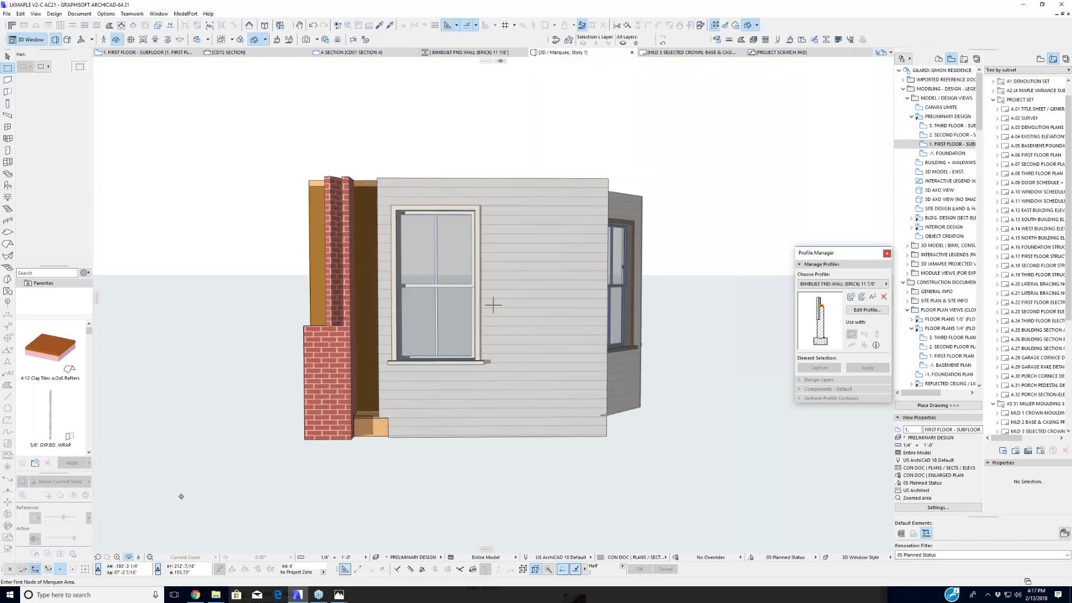
Step: Examine the living room's interior window trim, baseboard and the cut profile of the ceiling beam in 3D
left_click_drag(179, 499, 650, 480)
scroll(401, 402, "up", 6)
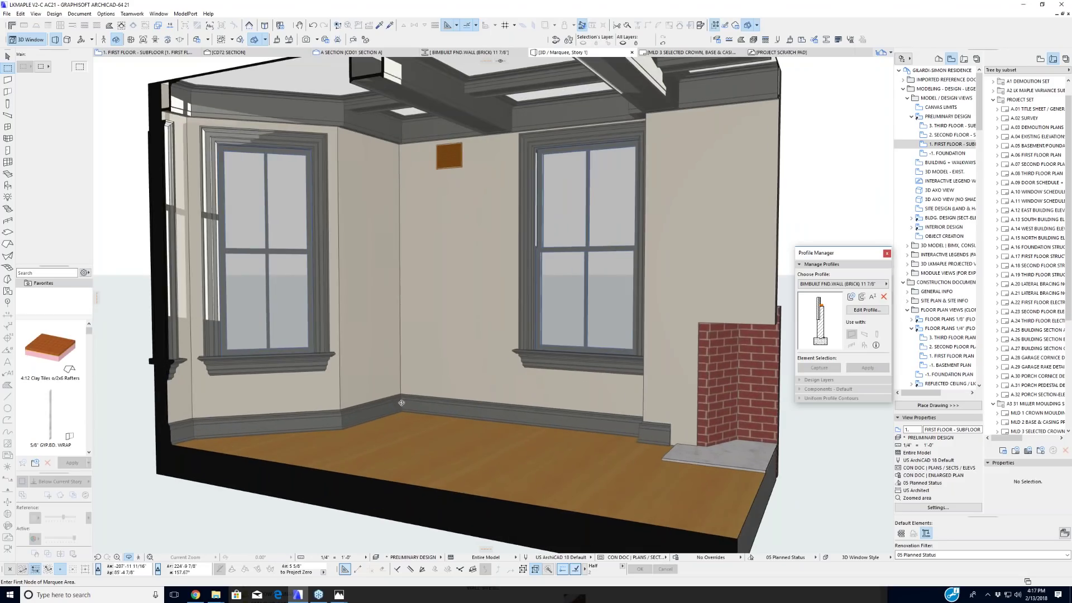
scroll(589, 192, "up", 5)
scroll(589, 192, "up", 5)
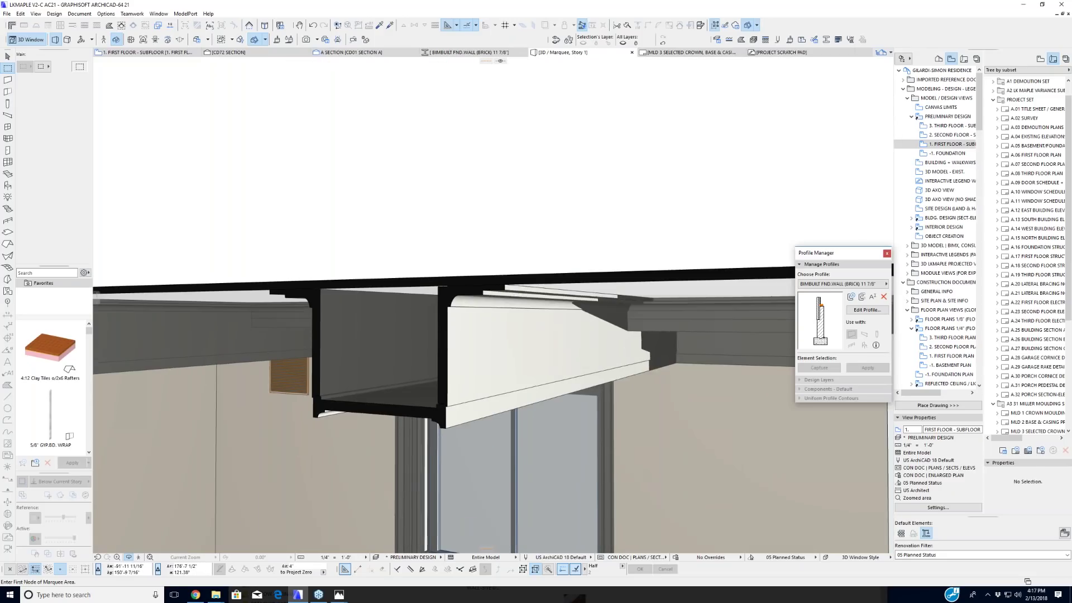
middle_click_drag(615, 312, 538, 310, "shift")
Step: Select the beam's crown moulding, the adjoining wall moulding and the beam's side pieces in turn to inspect them, and clear the selection
left_click(535, 287)
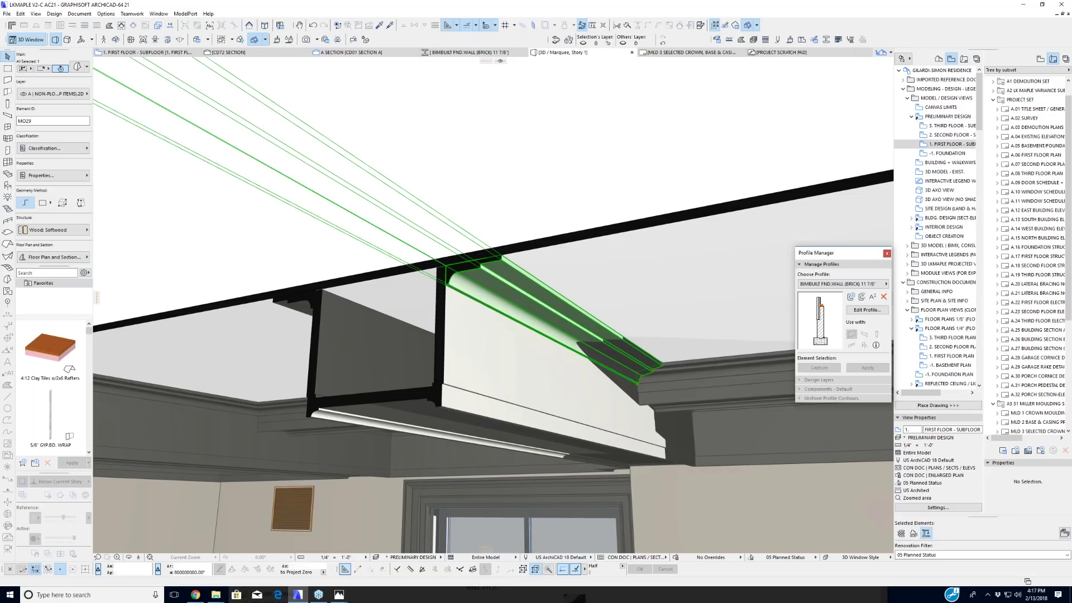
left_click(670, 384)
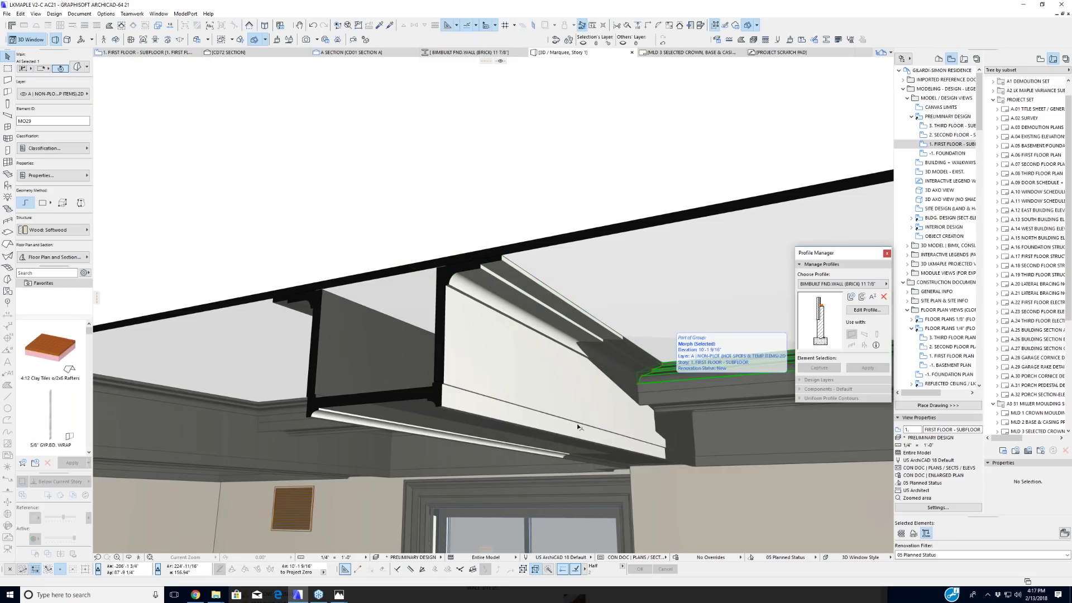
left_click(510, 388)
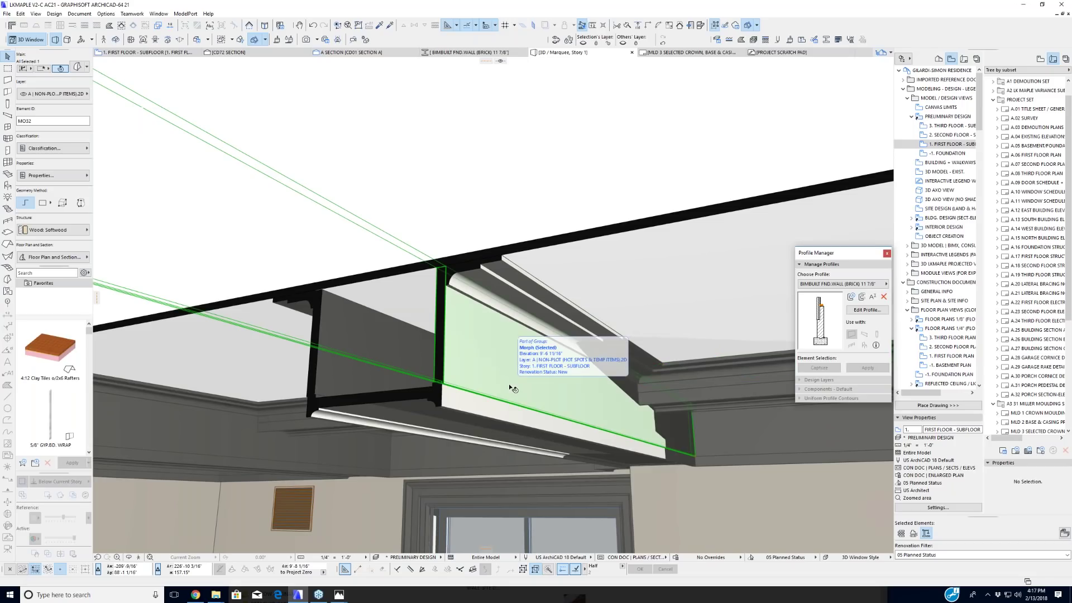
left_click(464, 407)
left_click(507, 154)
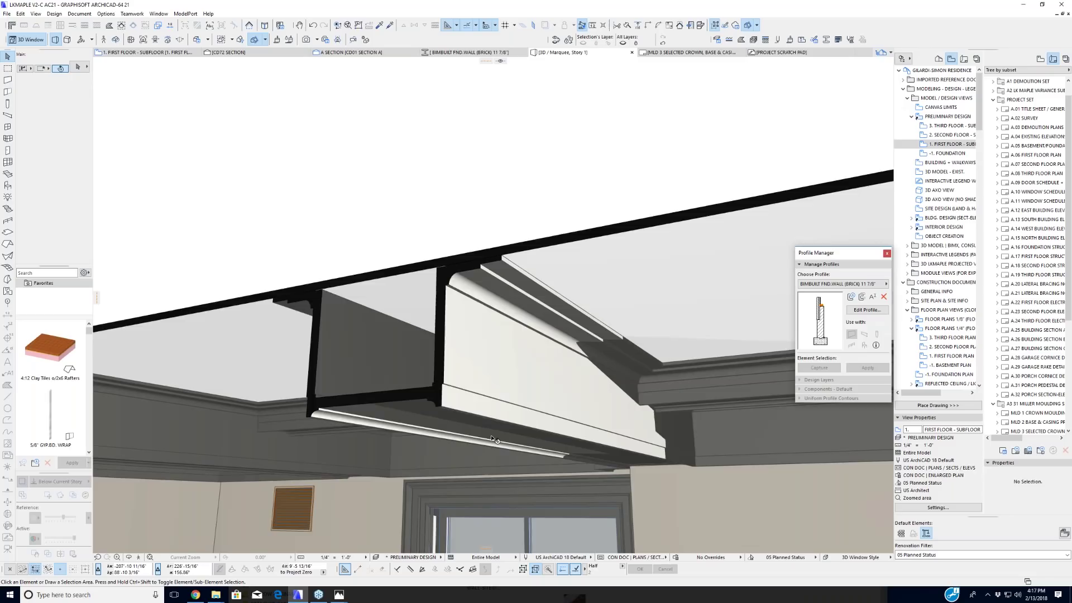
Step: Examine the coffered ceiling and a window sill up close, and select the moulding under the sill to inspect it
scroll(495, 439, "down", 2)
middle_click_drag(495, 439, 522, 399)
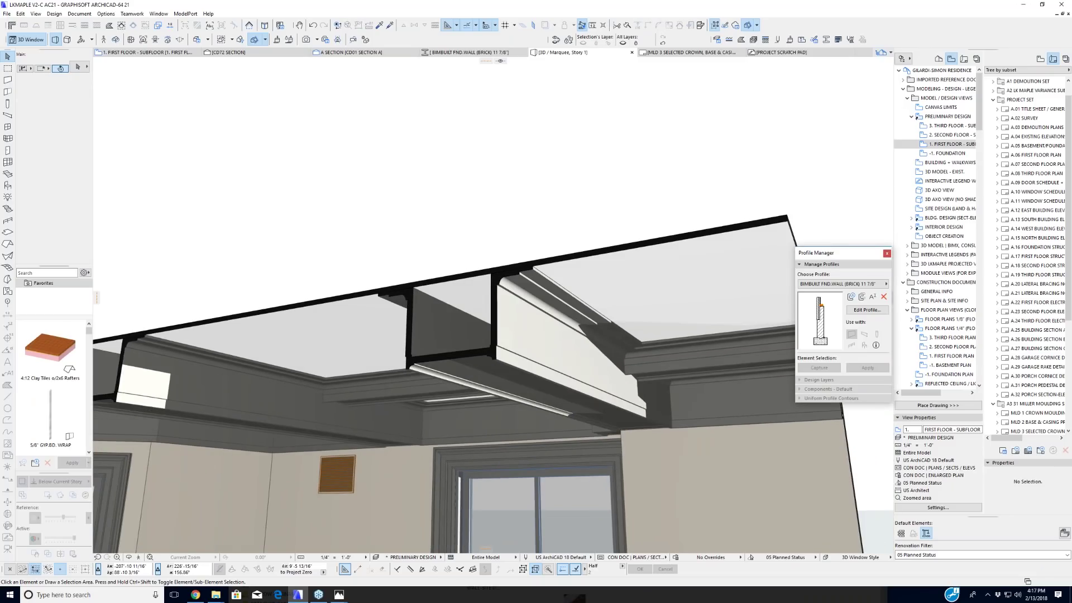
scroll(522, 399, "down", 3)
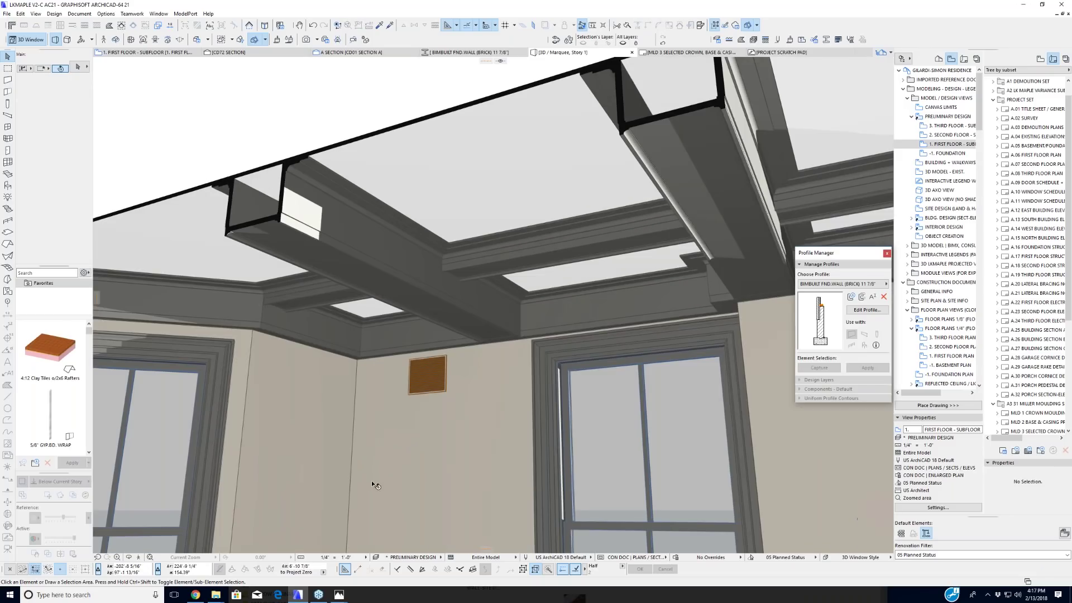
left_click(129, 557)
left_click_drag(493, 305, 462, 404)
scroll(437, 469, "up", 5)
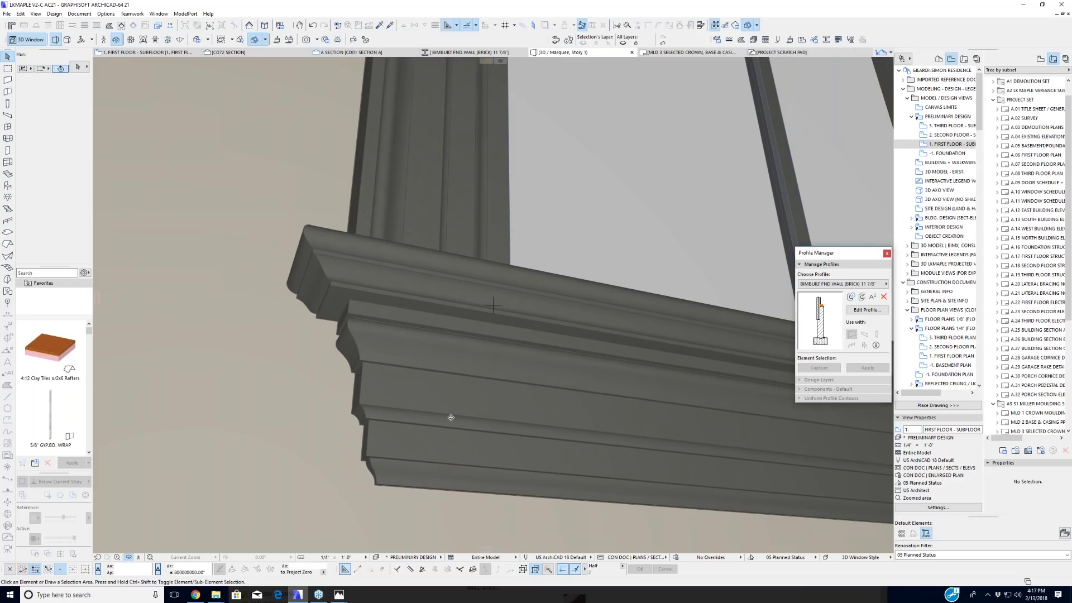
left_click(8, 56)
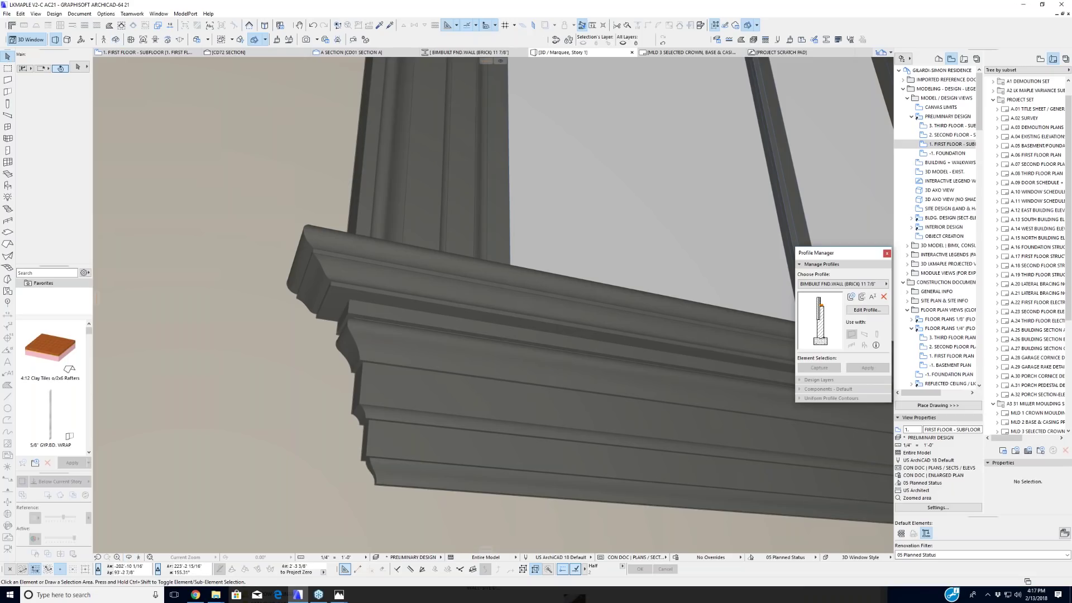
left_click(374, 340)
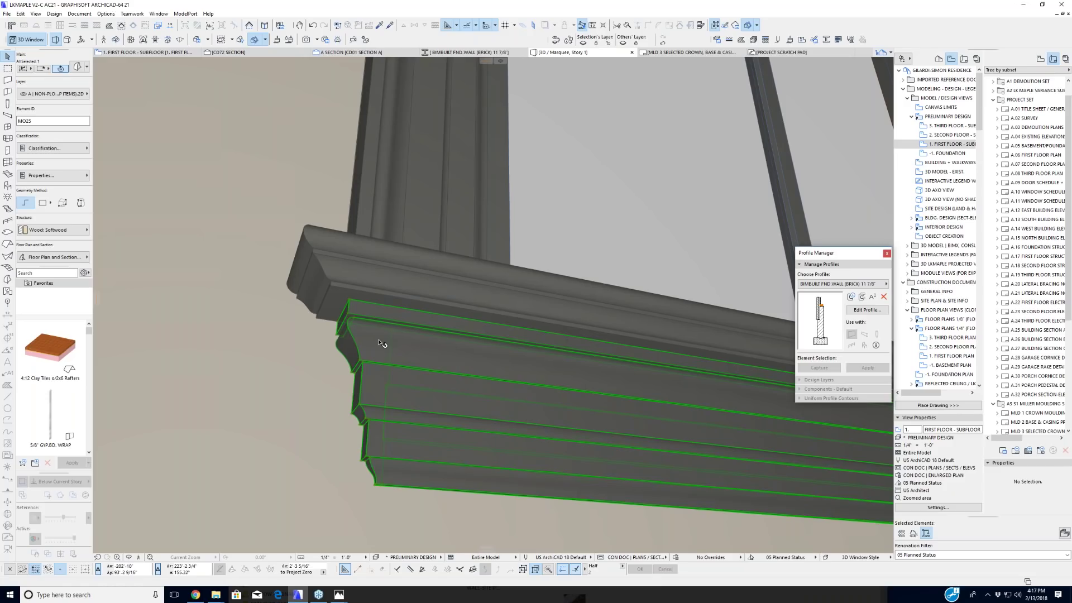
Step: Select the window sill piece above the moulding to inspect it, and open the LKMAPLE LIVING ROOM PANEL profile for editing
left_click(385, 285)
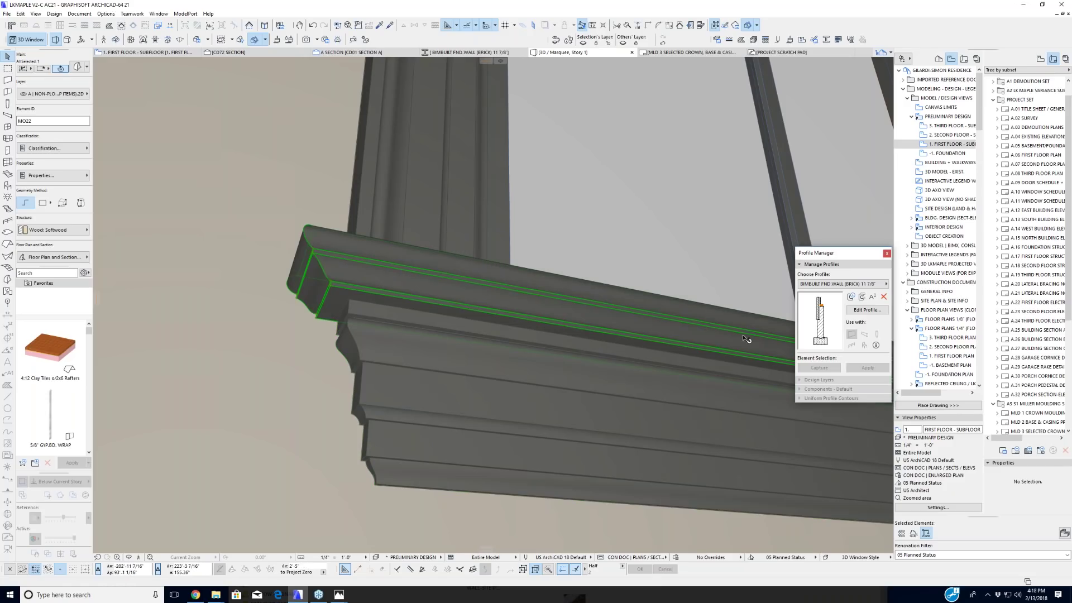
left_click(827, 285)
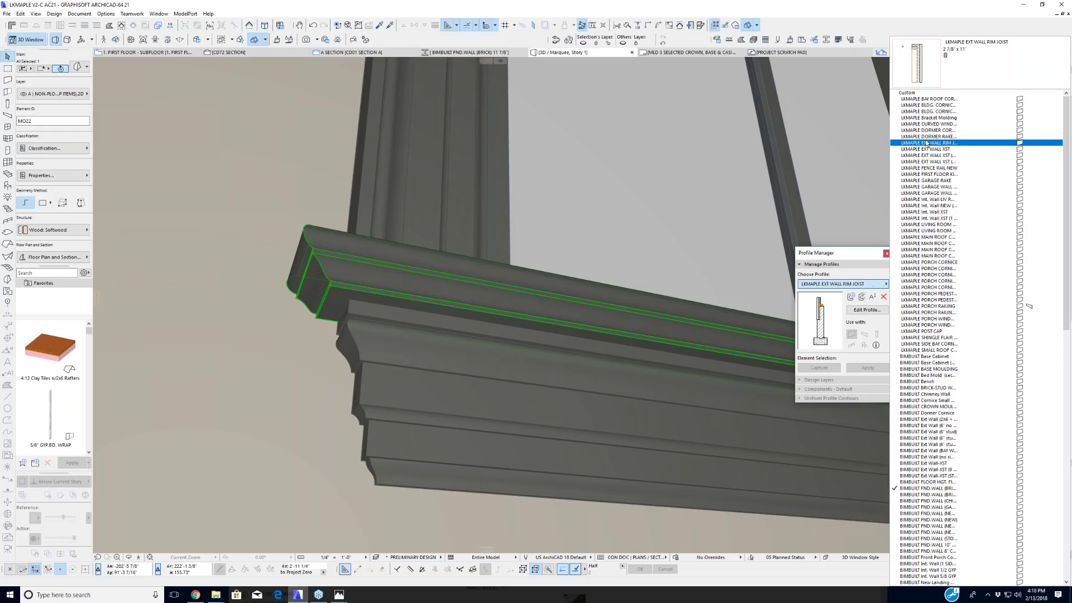
left_click(913, 231)
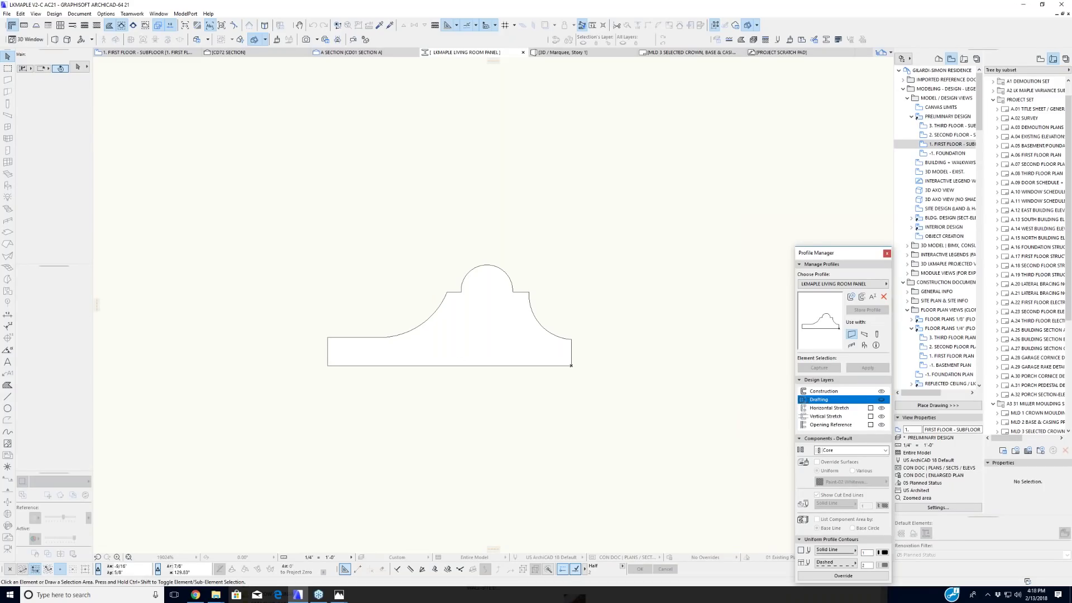
Step: Measure the living room panel profile's width along its flat base
key("m")
left_click(328, 365)
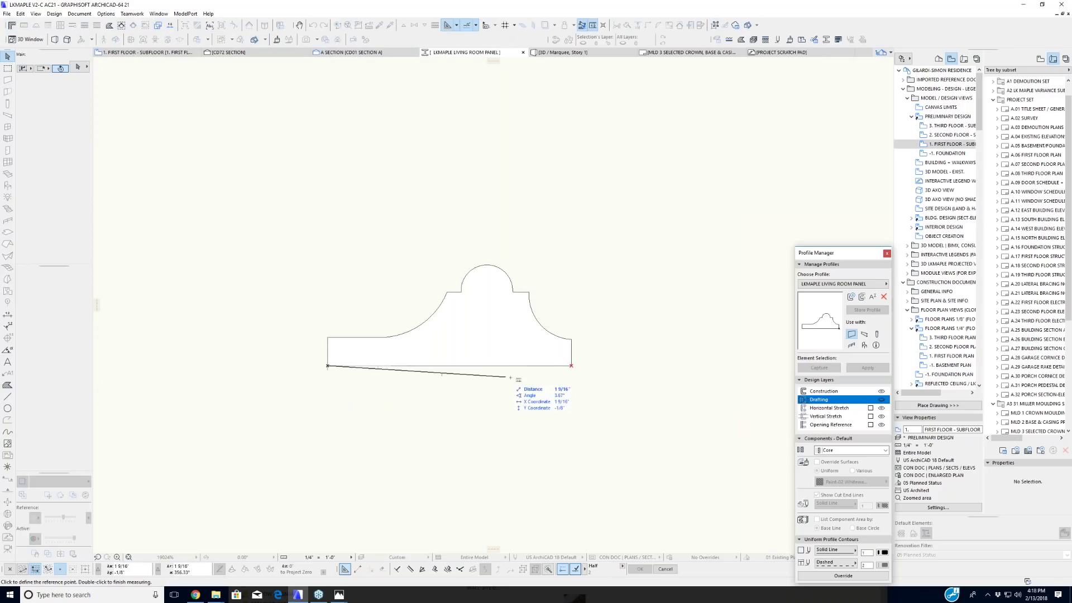
right_click(571, 365)
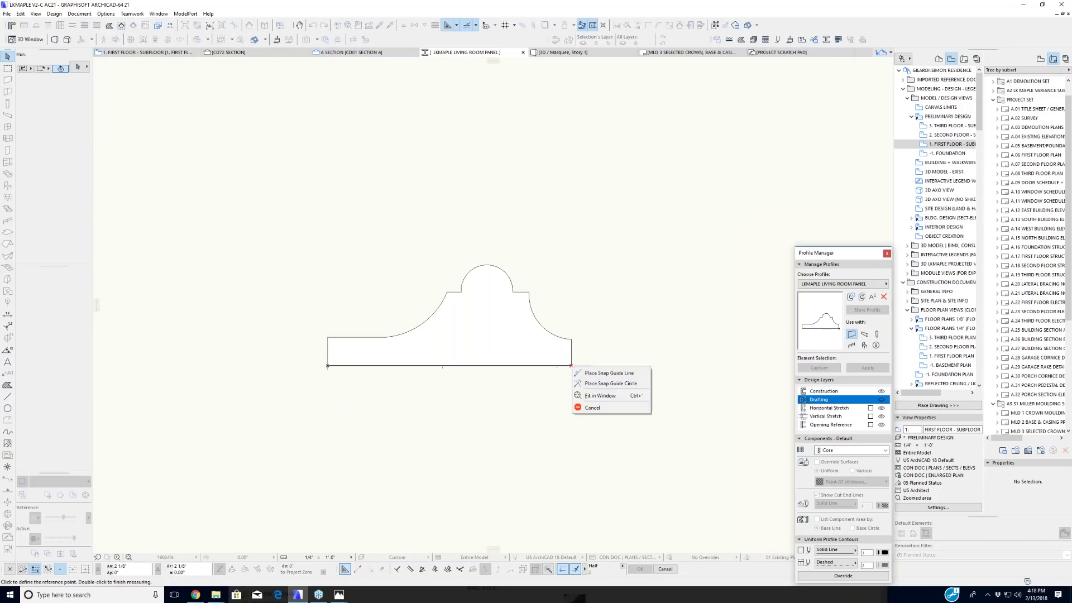
left_click(592, 408)
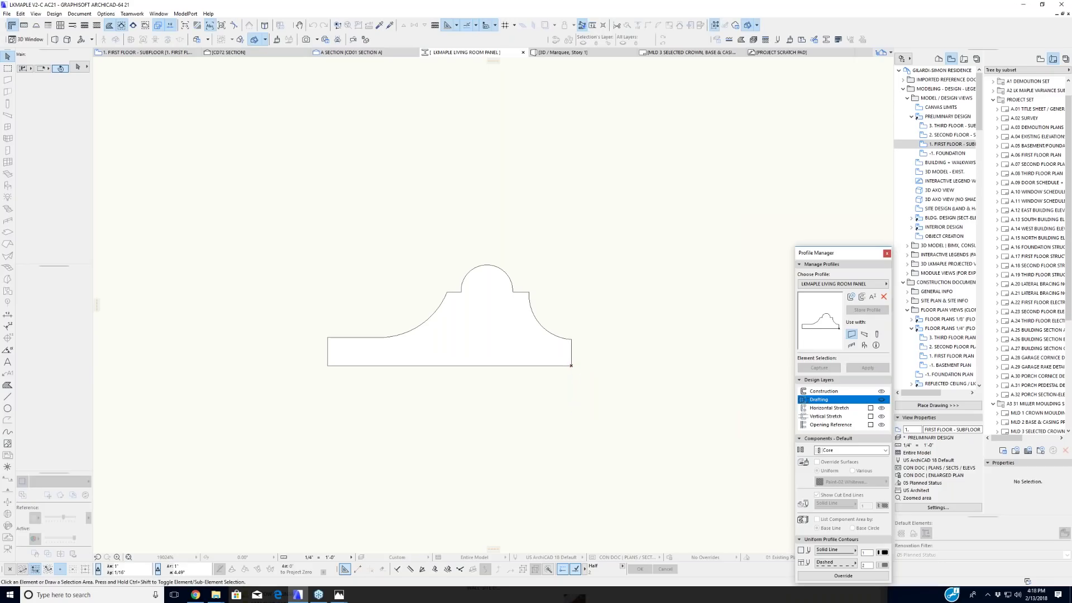
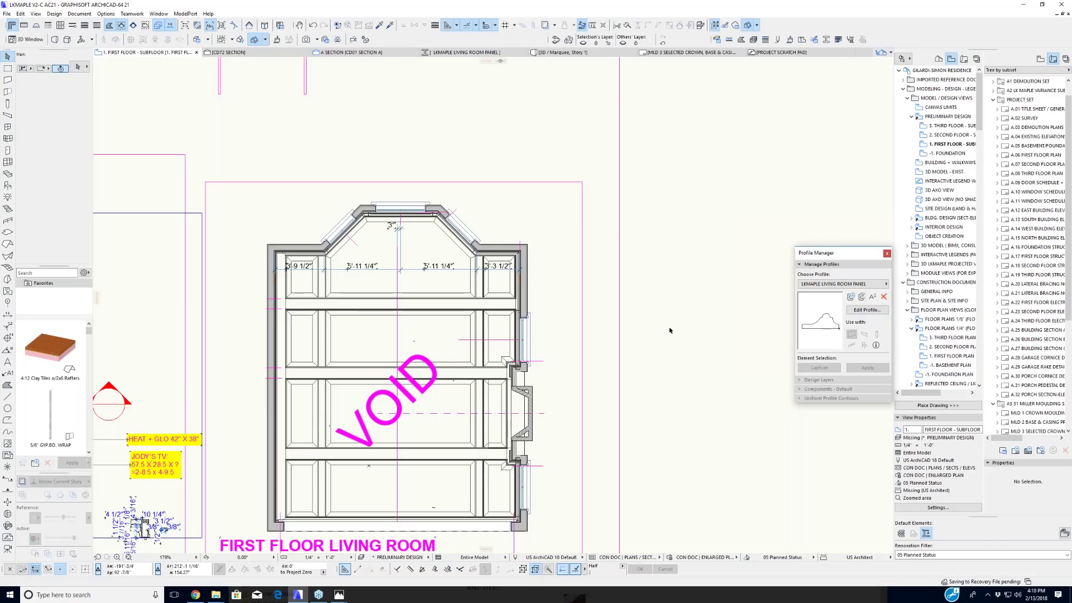
Step: Examine the first floor plan's living room studies, the first and second floor moulding examples, and the Eldorado fireplace detail
scroll(665, 339, "down", 2)
middle_click_drag(606, 379, 603, 373)
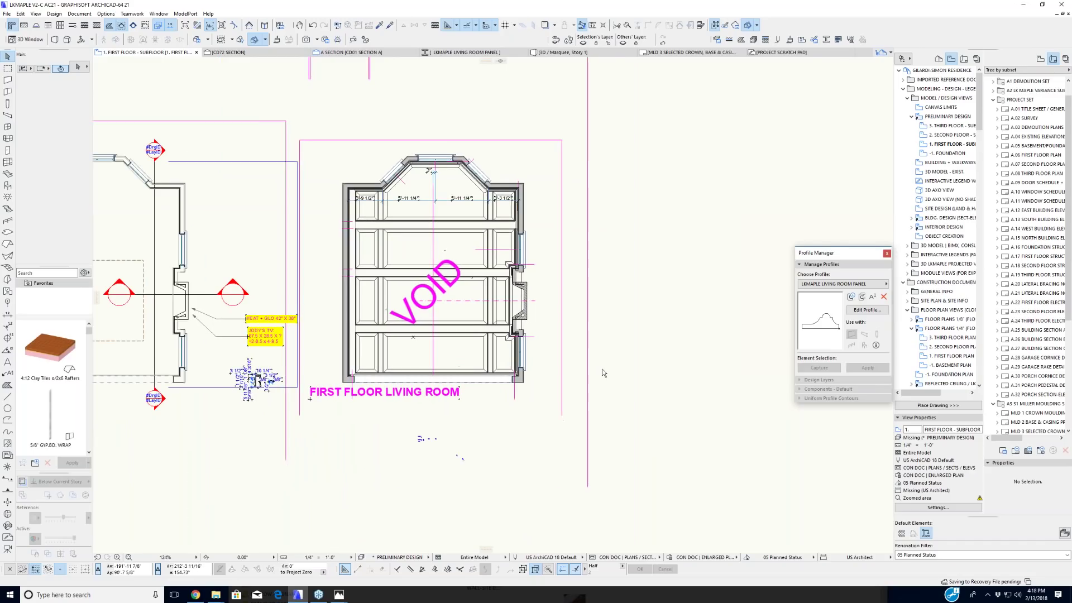
middle_click_drag(437, 485, 442, 432)
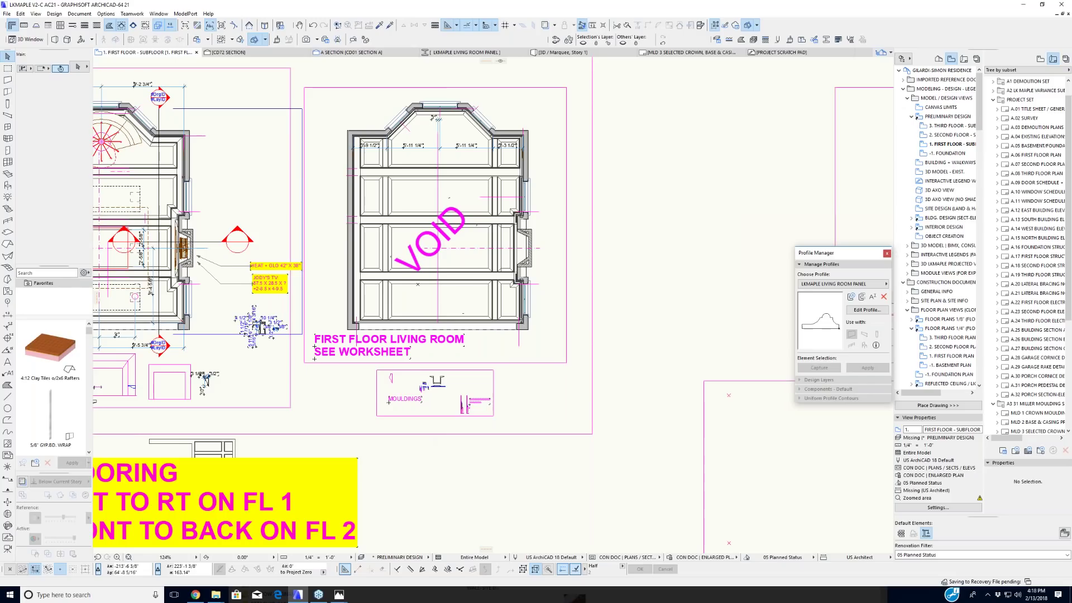
scroll(399, 385, "down", 3)
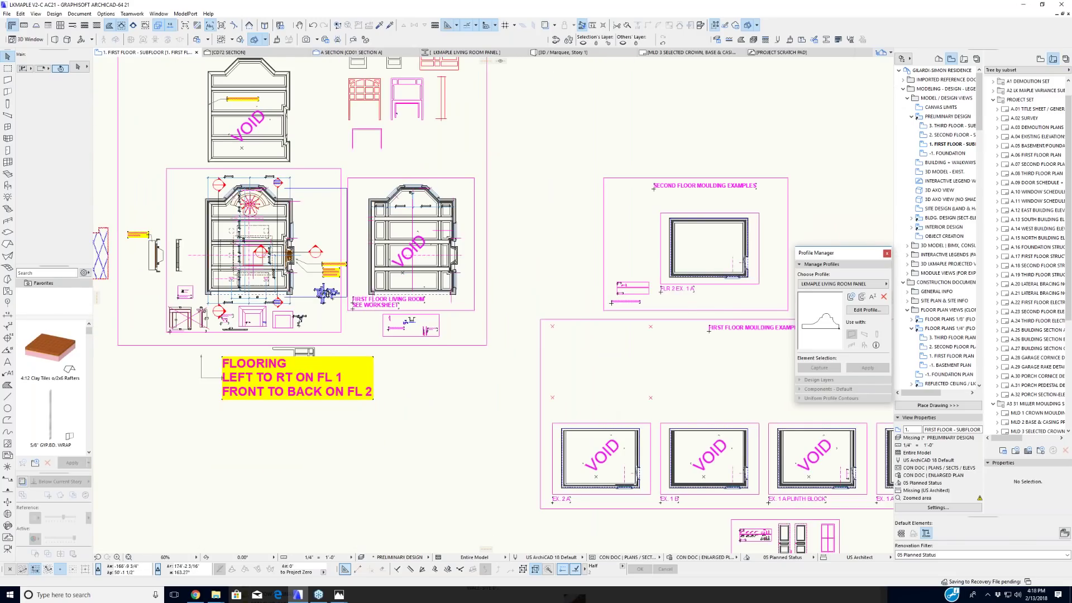
middle_click_drag(400, 383, 168, 233)
scroll(491, 307, "down", 1)
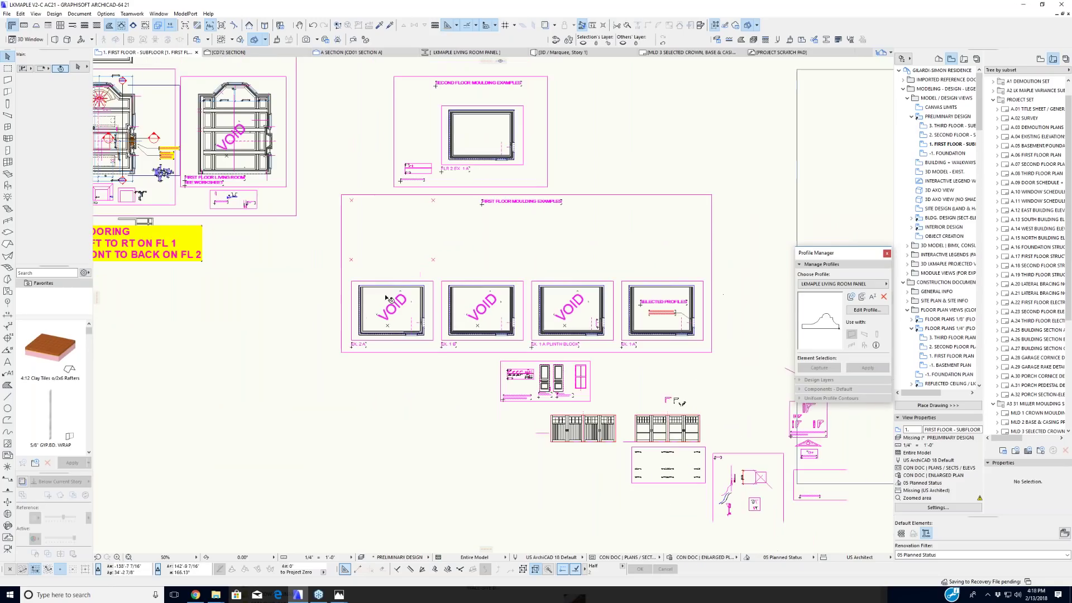
middle_click_drag(491, 308, 492, 385)
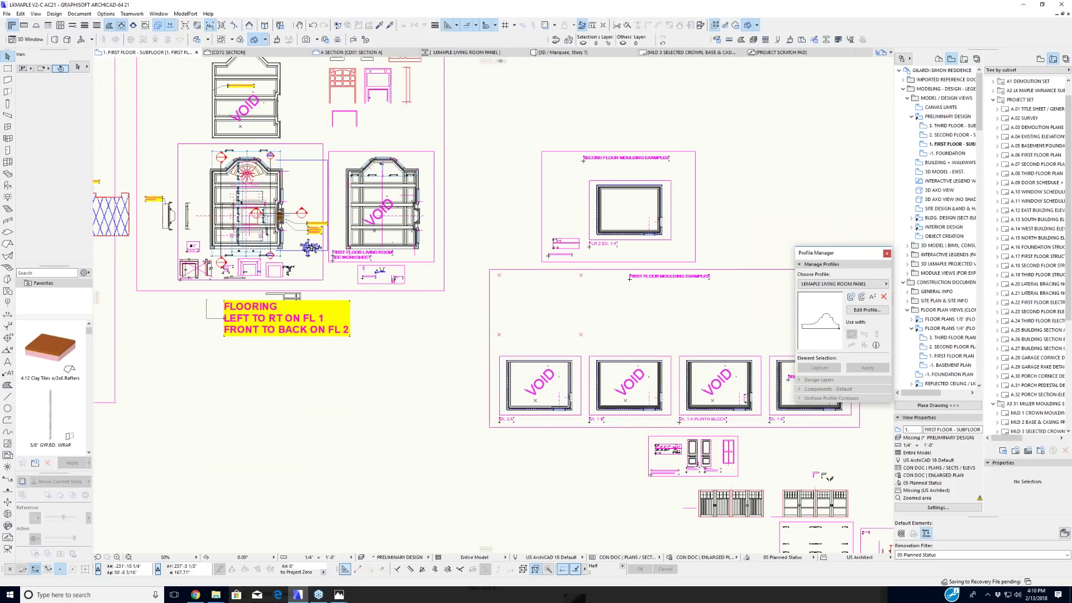
middle_click_drag(178, 297, 271, 338)
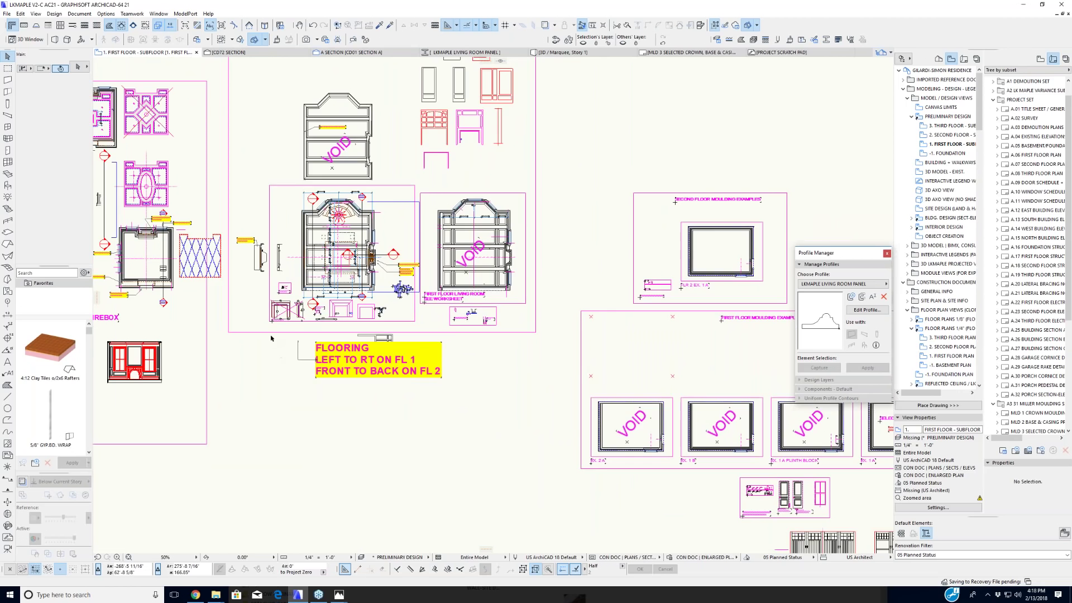
scroll(273, 329, "up", 8)
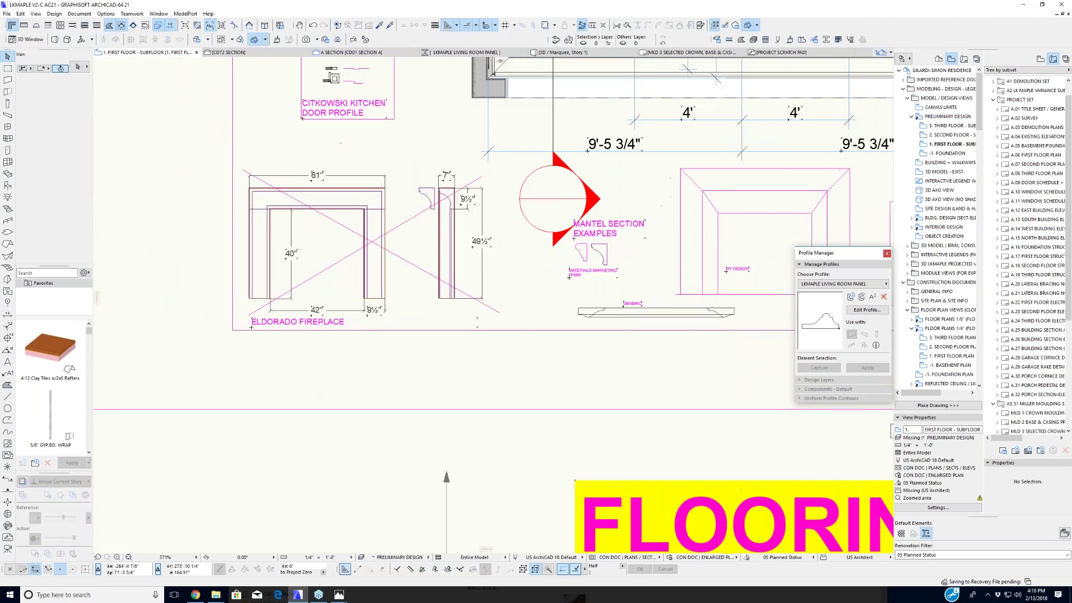
scroll(476, 308, "up", 2)
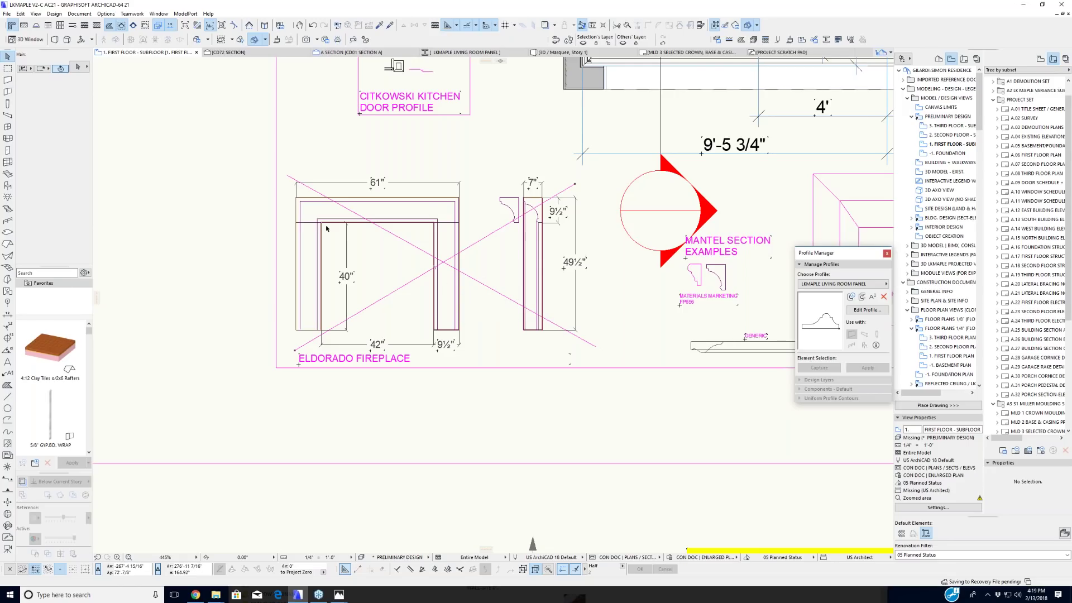
Step: Switch to Photos to view the fireplace in the LIVING ROOM (1).jpg rendering, and return to Archicad
mouse_move(337, 595)
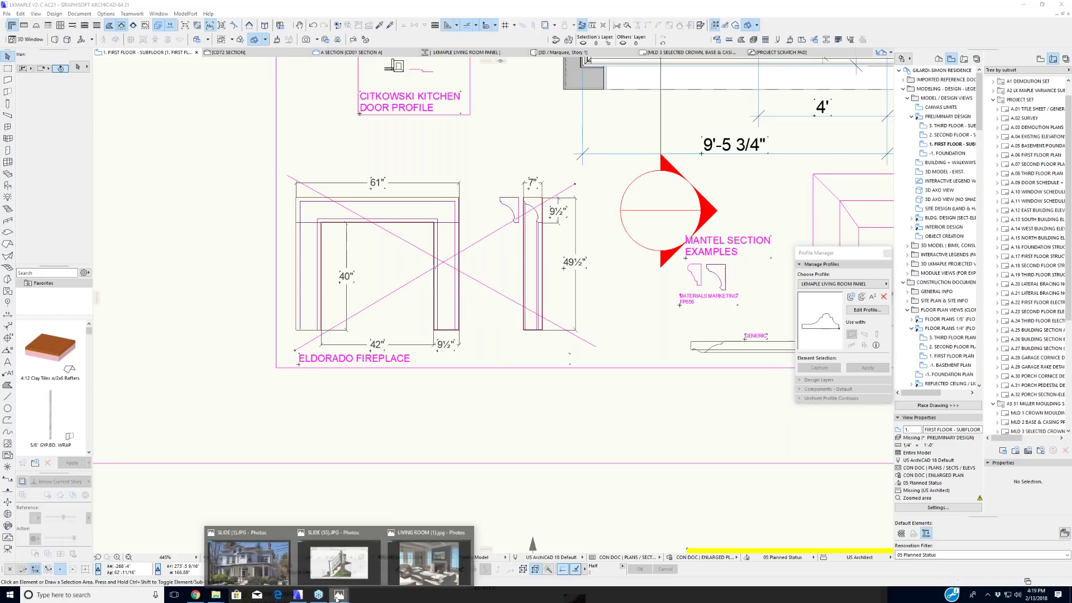
left_click(420, 569)
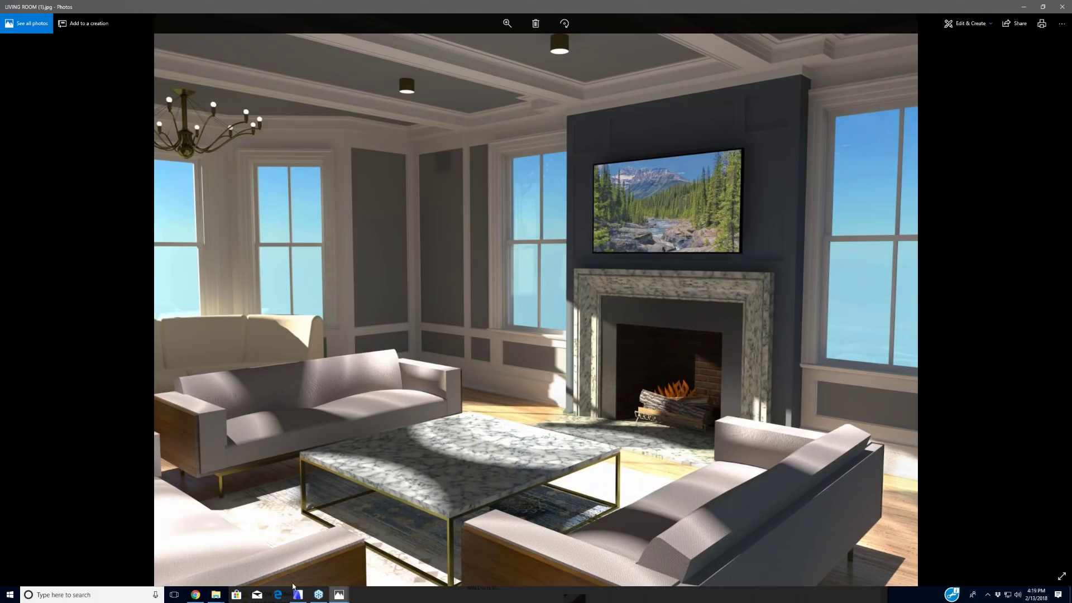
key("alt+Tab")
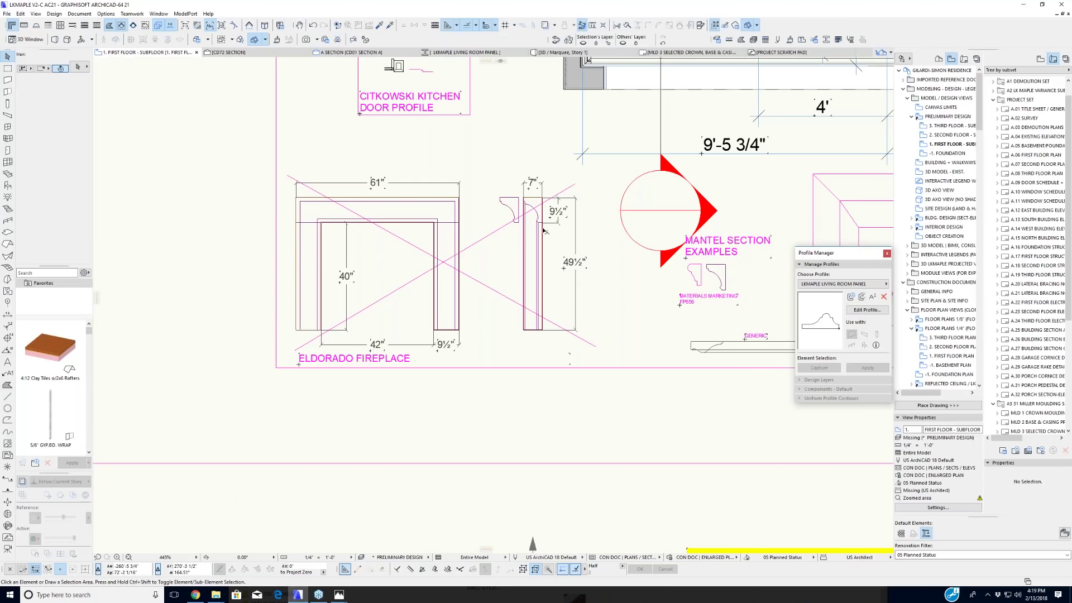
Step: Examine the Eldorado fireplace's mantel section, selecting the short lines at the profile's upper corner to inspect them and clearing the selection
scroll(508, 205, "up", 3)
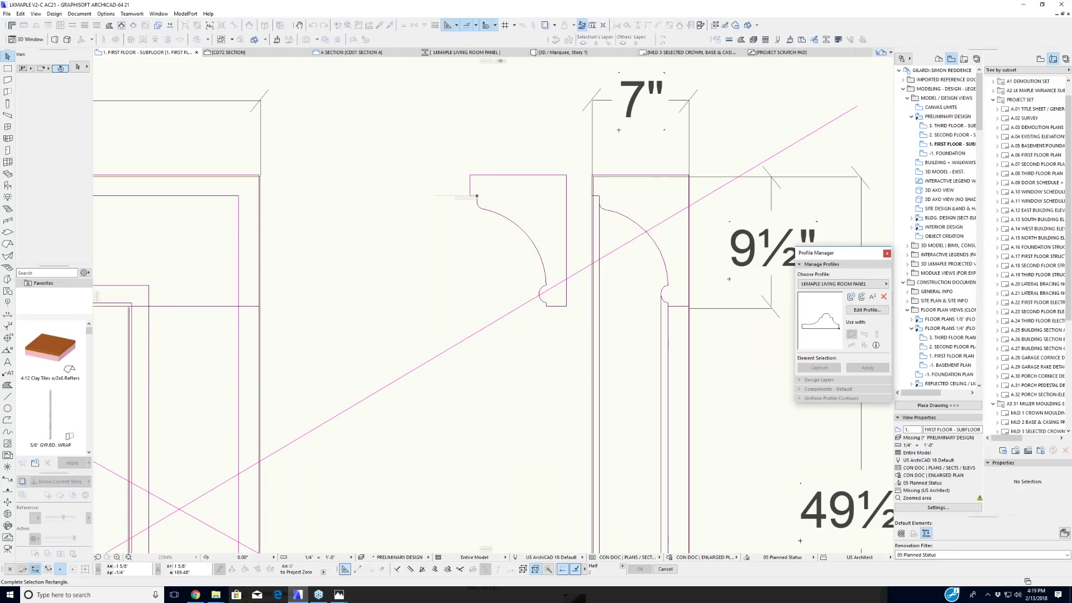
left_click_drag(455, 203, 471, 179)
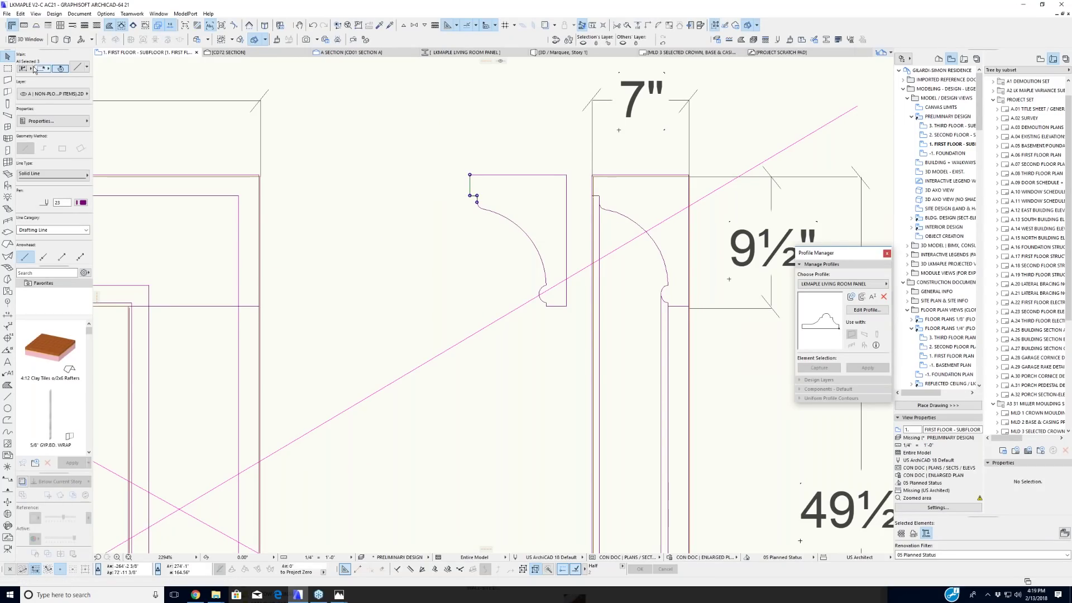
left_click(387, 250)
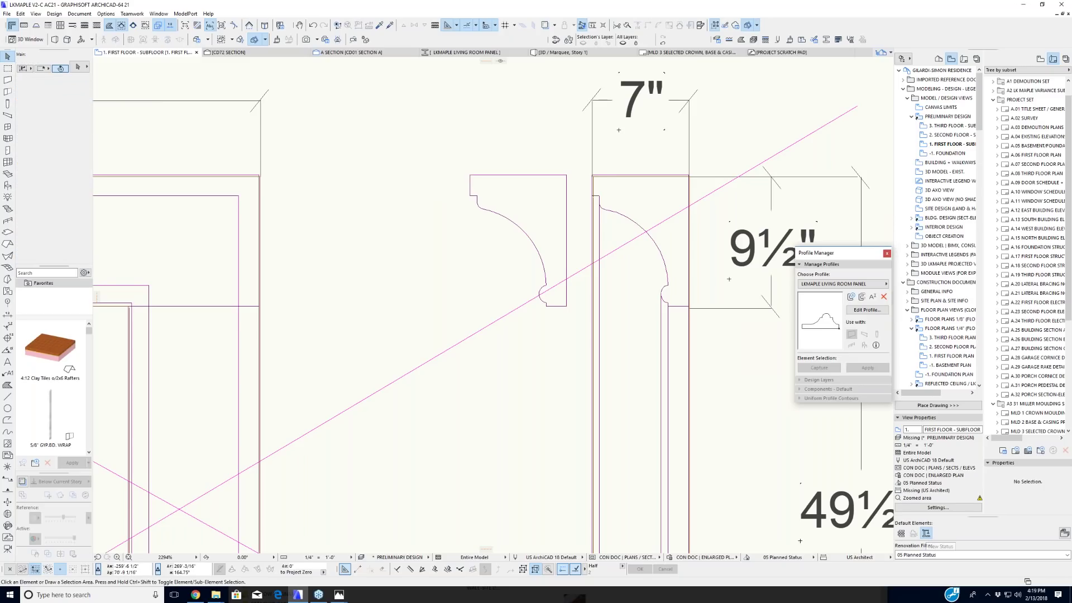
scroll(491, 390, "down", 2)
middle_click_drag(490, 390, 421, 362)
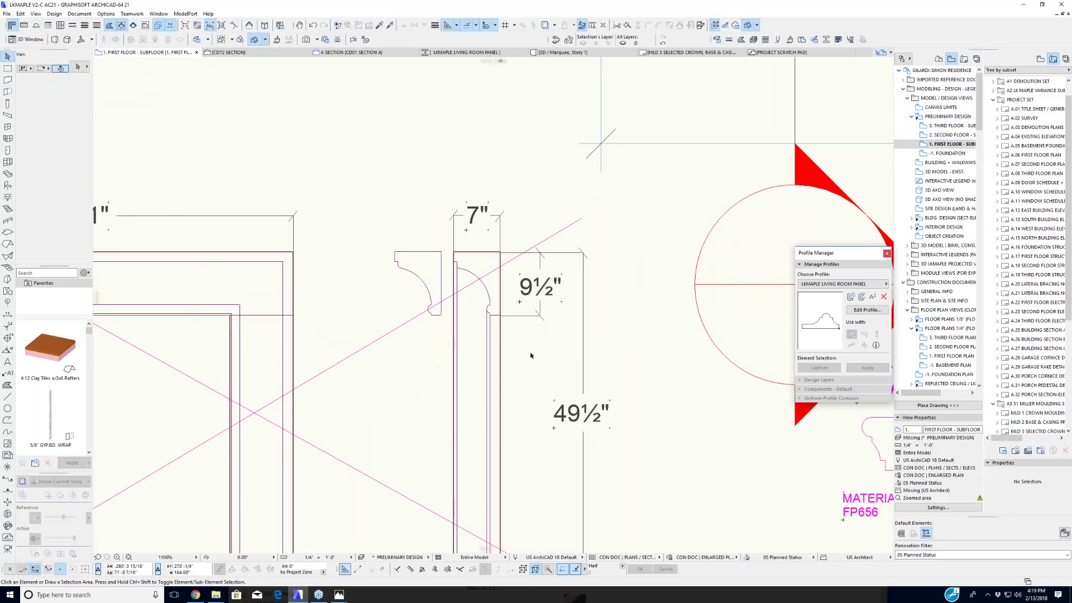
scroll(533, 334, "down", 1)
middle_click_drag(600, 389, 570, 369)
middle_click_drag(431, 343, 426, 311)
scroll(437, 221, "up", 5)
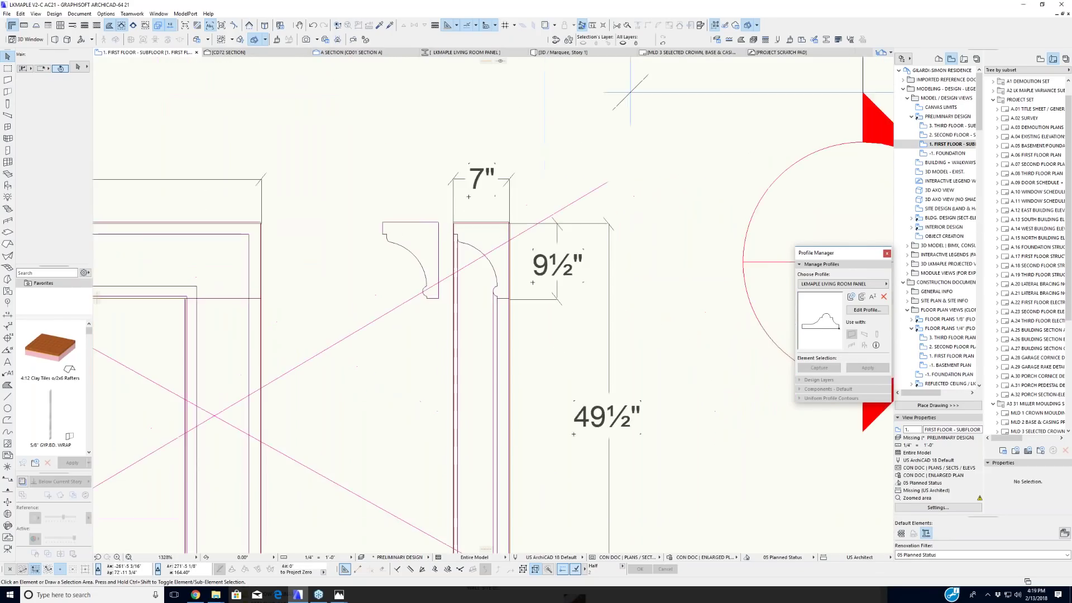
middle_click_drag(364, 274, 371, 270)
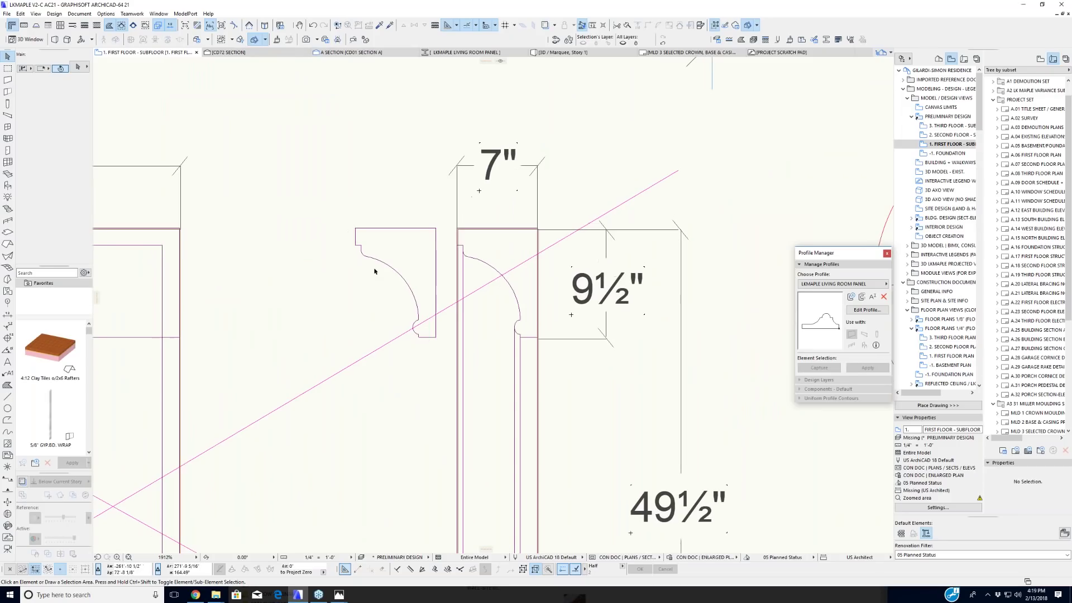
Step: Activate the Morph tool, select the generic mantel piece below the mantel section examples, and show only it in 3D
left_click(8, 279)
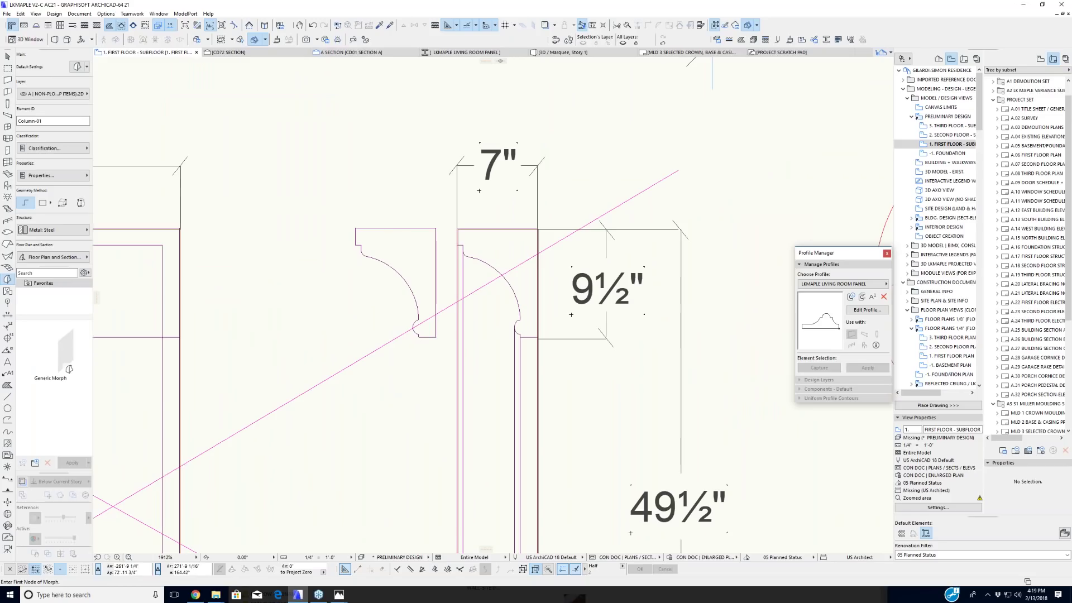
scroll(395, 228, "down", 3)
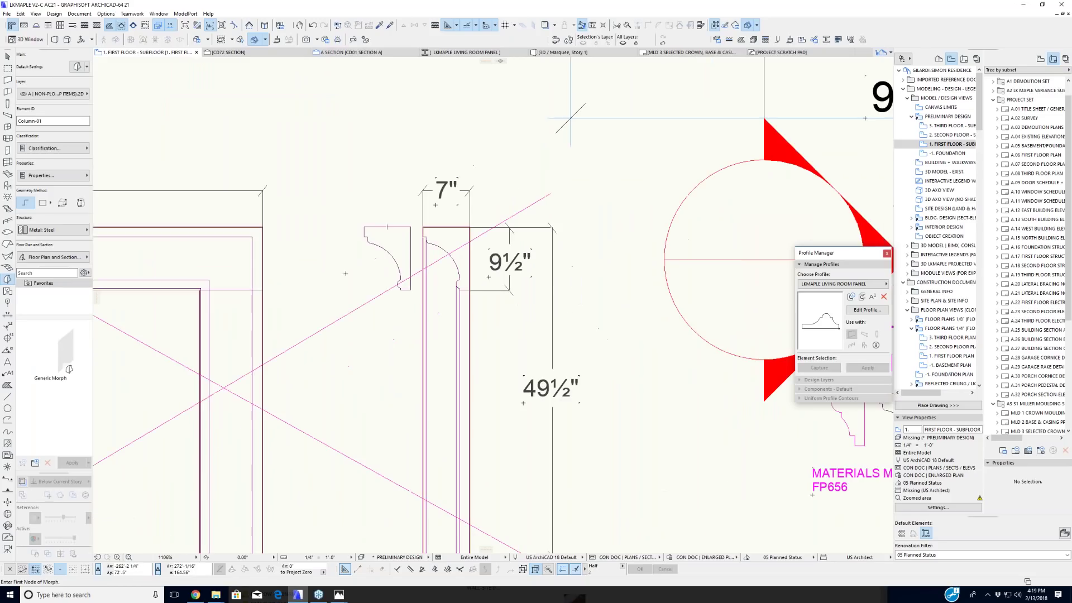
middle_click_drag(570, 117, 642, 132)
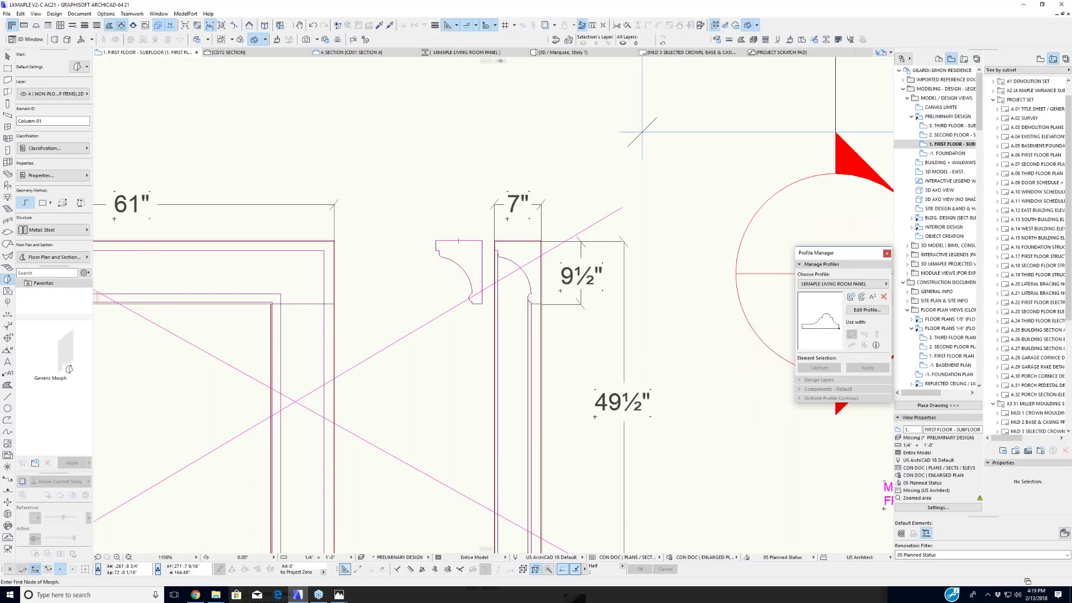
scroll(464, 264, "down", 7)
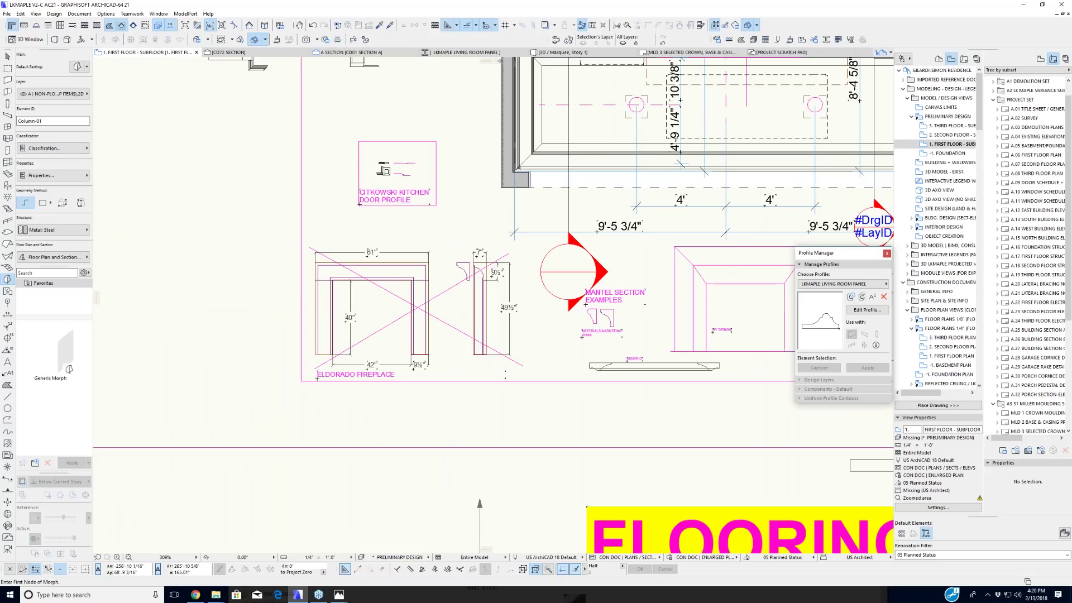
key("shift")
left_click(590, 366, "shift")
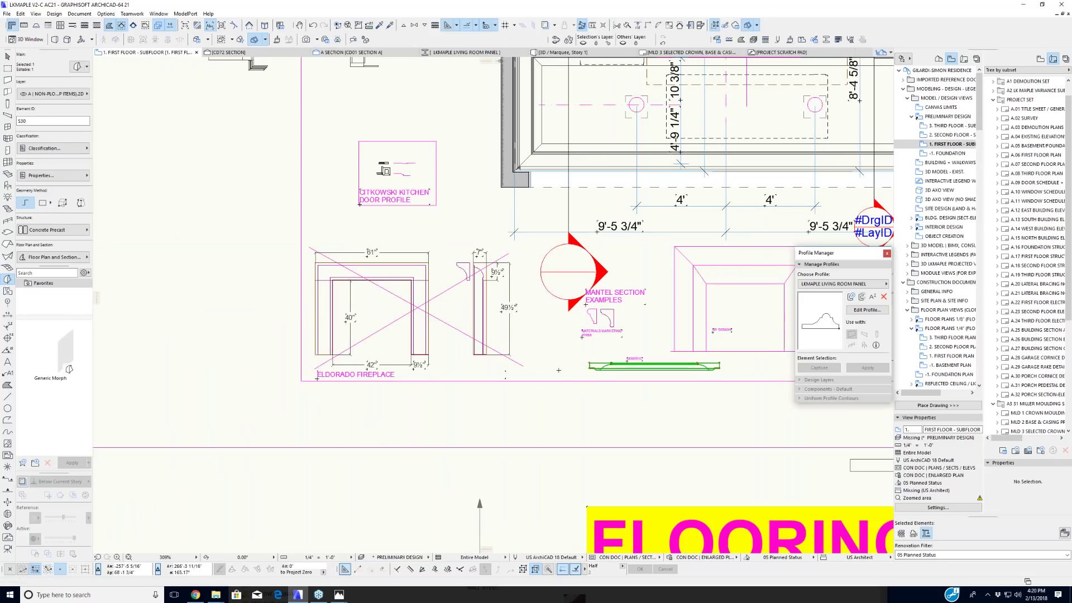
key("F3")
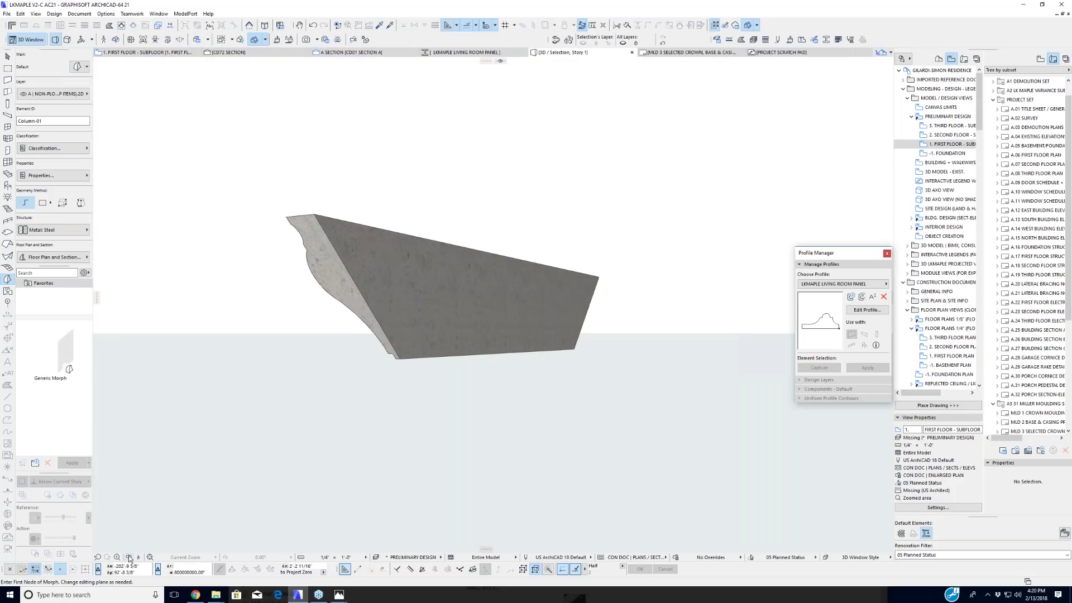
Step: Examine the mantel morph from its profiled side in 3D, select it to inspect it, clear the selection, and return to the floor plan
left_click(129, 557)
left_click_drag(391, 536, 647, 317)
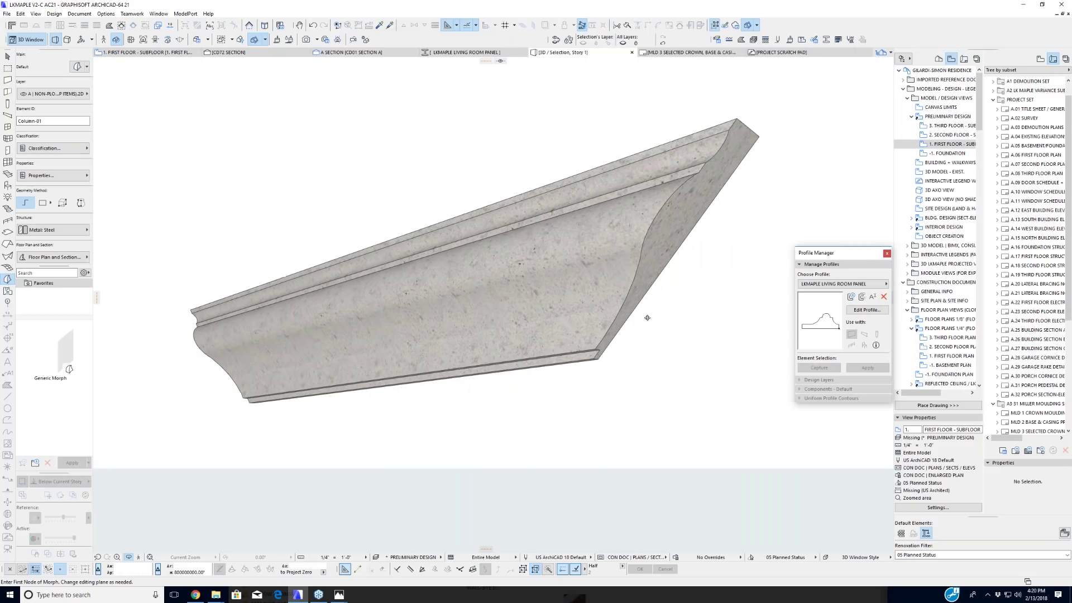
left_click(8, 56)
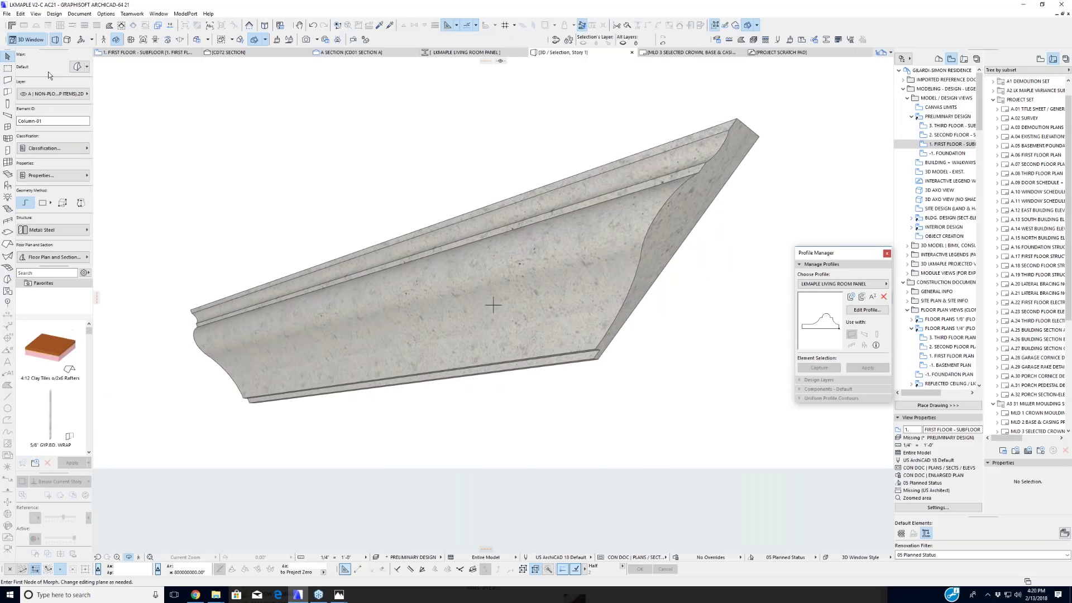
left_click(346, 293)
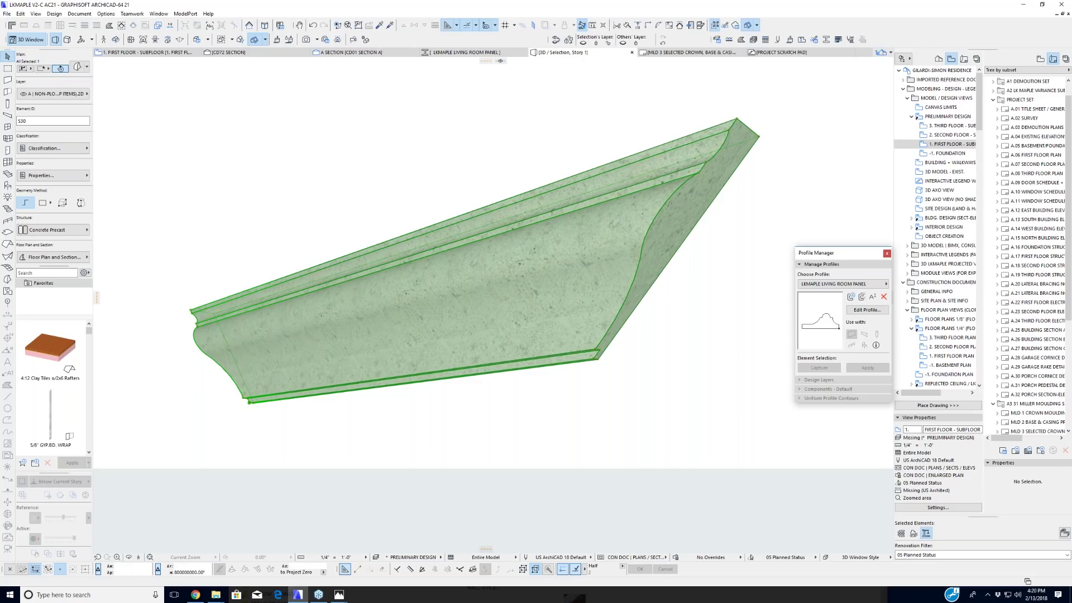
left_click(547, 413)
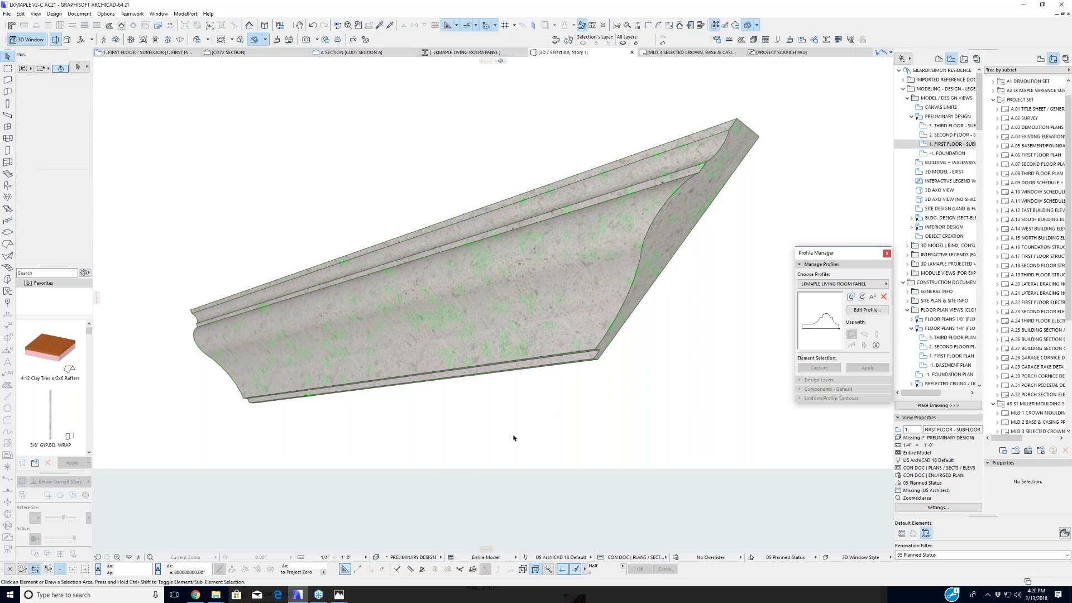
left_click(129, 556)
left_click_drag(594, 368, 687, 315)
key("F2")
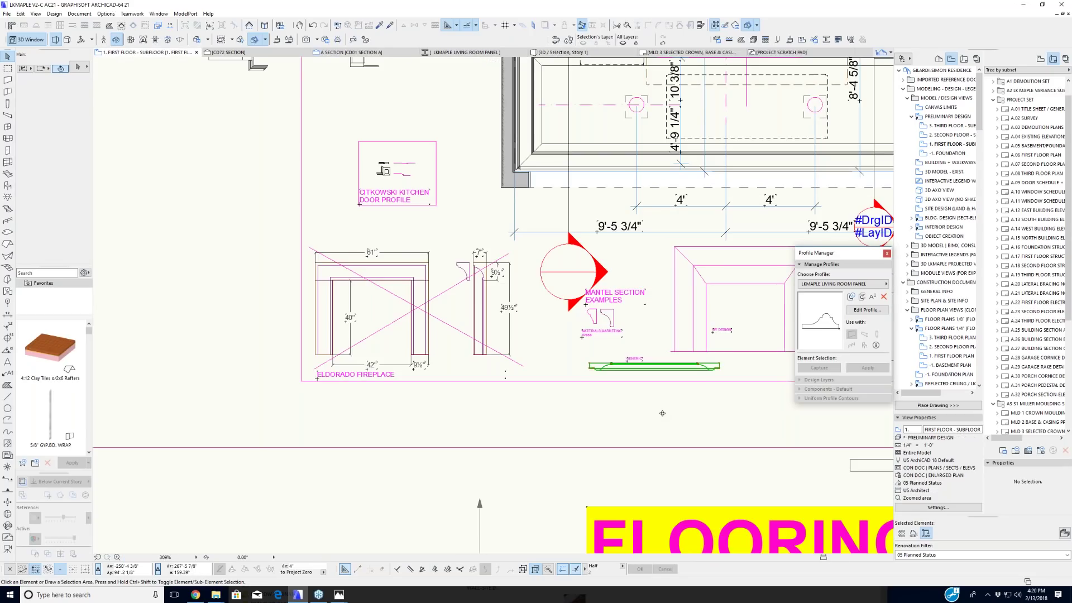
Step: Examine the Eldorado fireplace's front elevation and side section on the first floor plan
left_click(695, 413)
left_click(475, 411)
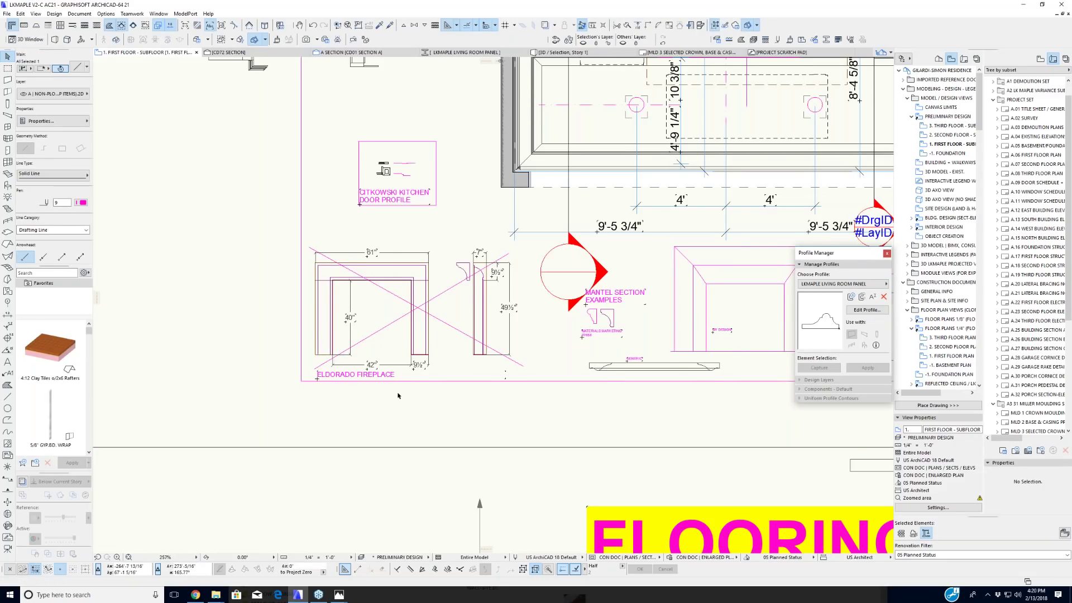
scroll(397, 395, "down", 2)
scroll(518, 325, "up", 5)
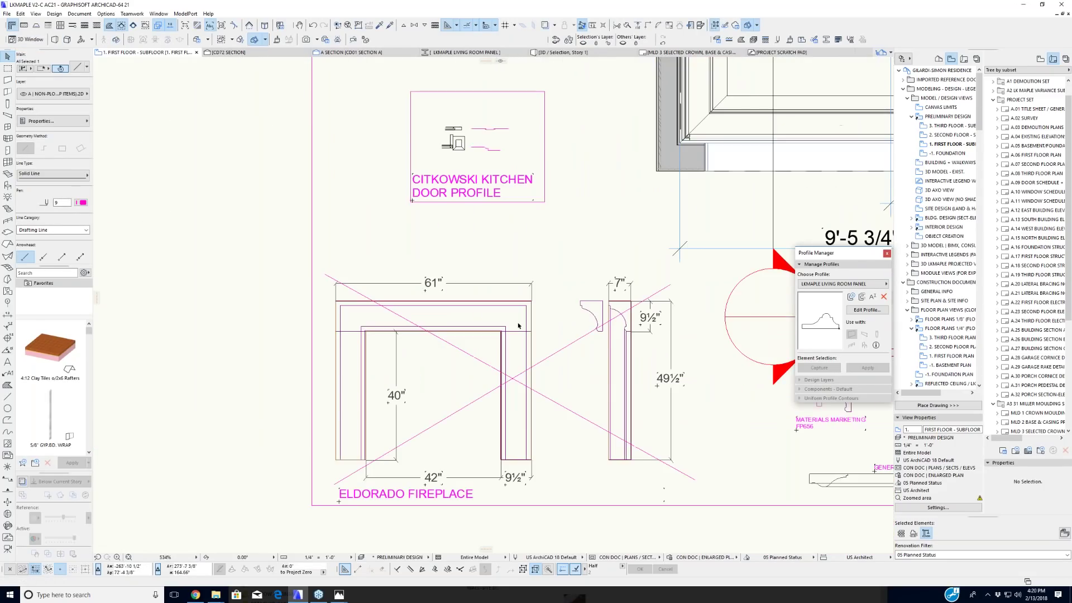
scroll(518, 326, "up", 5)
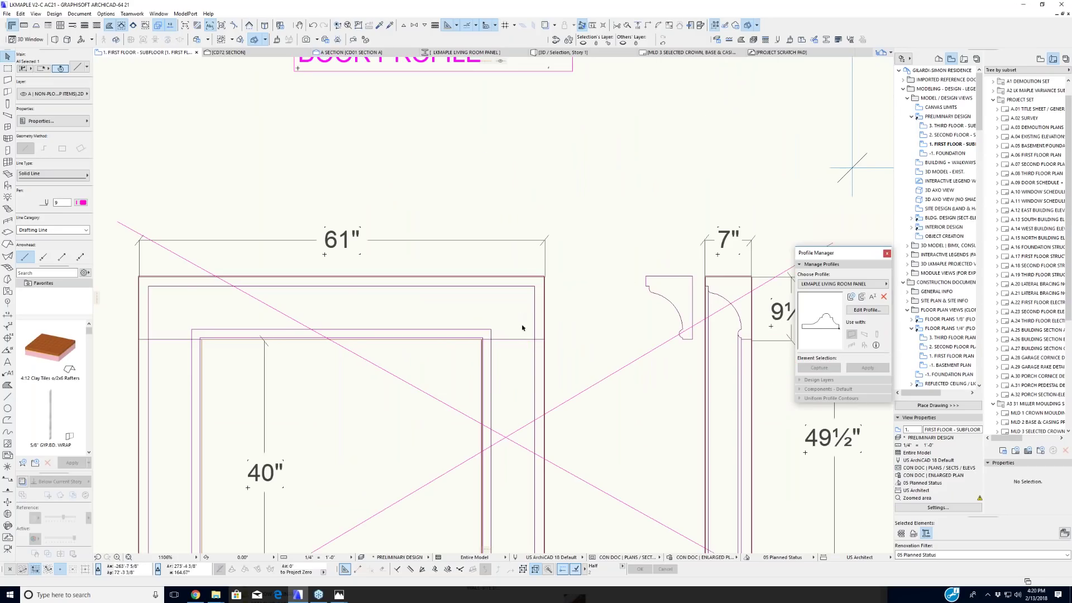
scroll(455, 362, "down", 6)
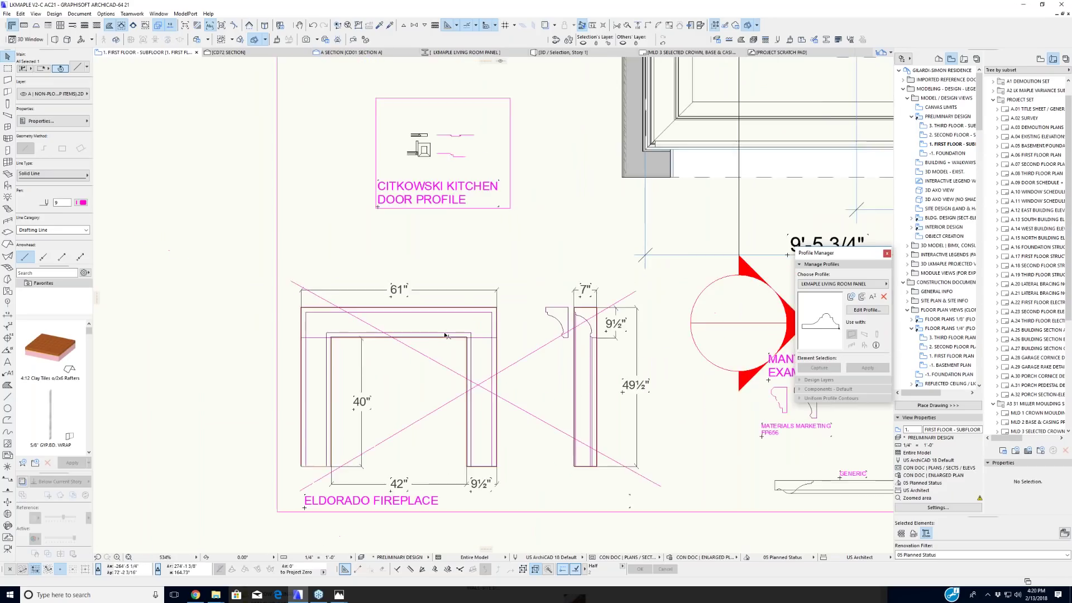
Step: Switch to Photos and view the living room renderings from LIVING ROOM (1).jpg through LIVING ROOM (6).jpg
left_click(338, 595)
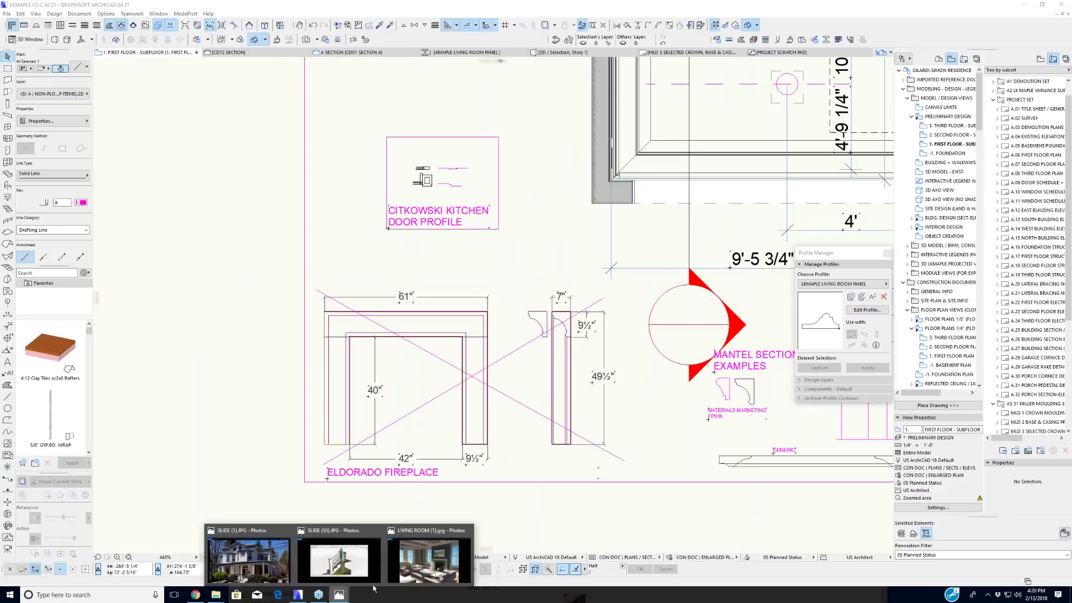
left_click(435, 565)
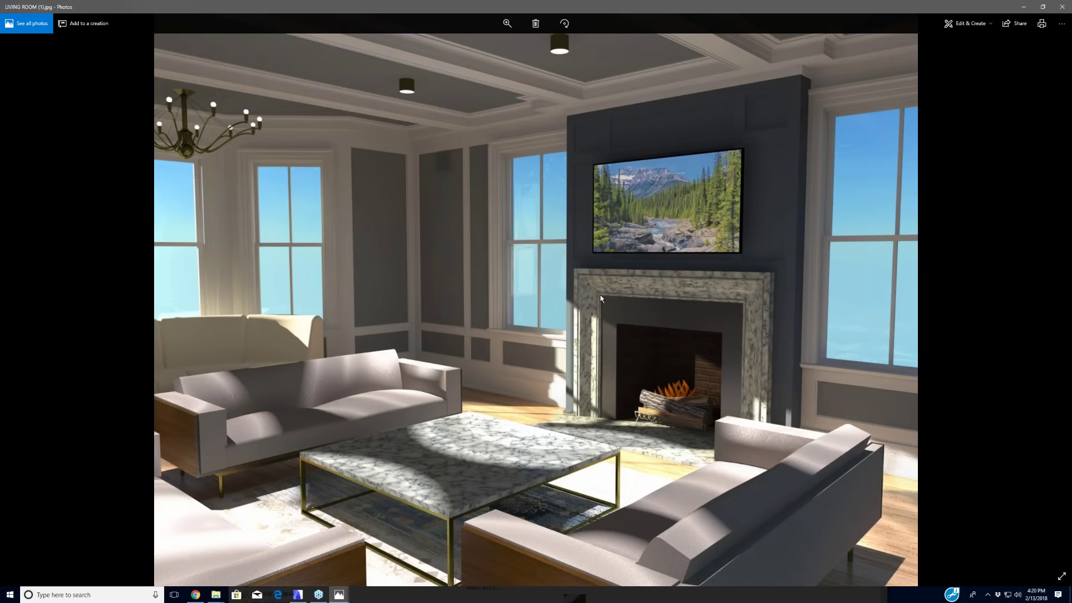
mouse_move(1055, 299)
left_click(1050, 301)
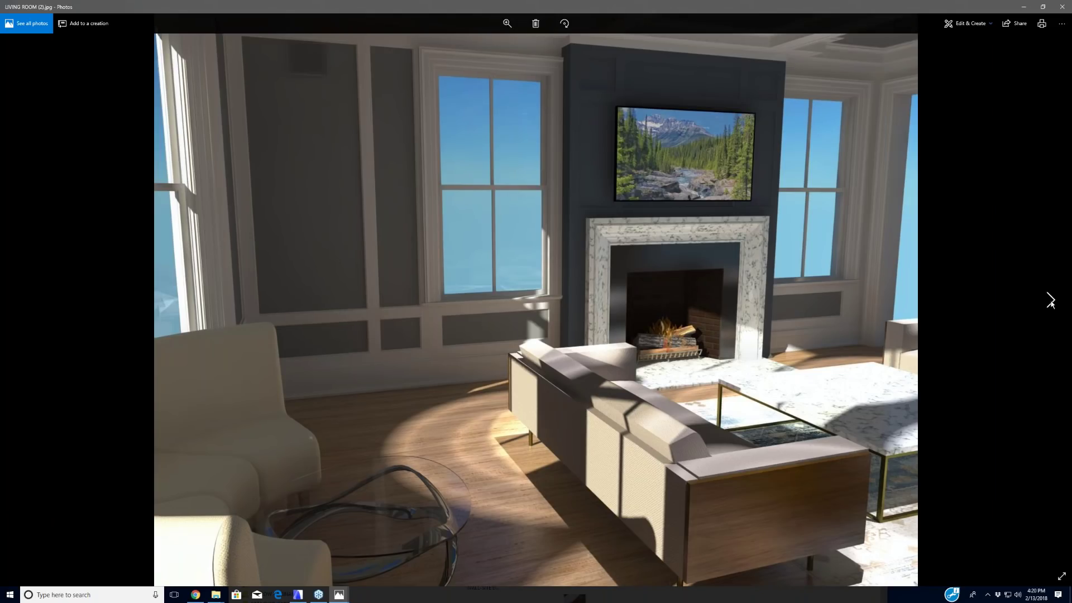
left_click(1050, 301)
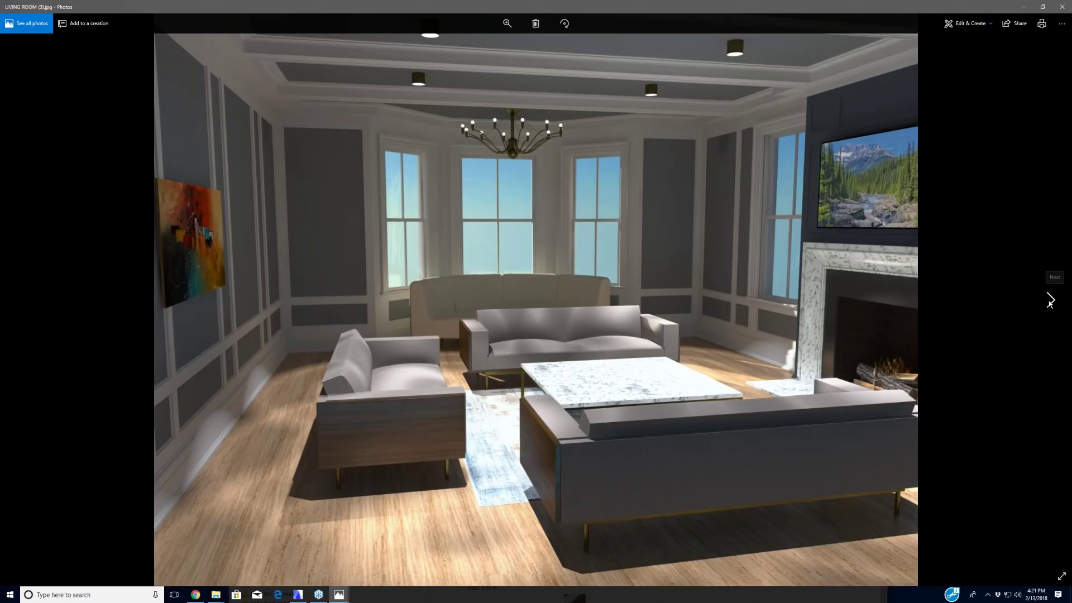
left_click(1050, 301)
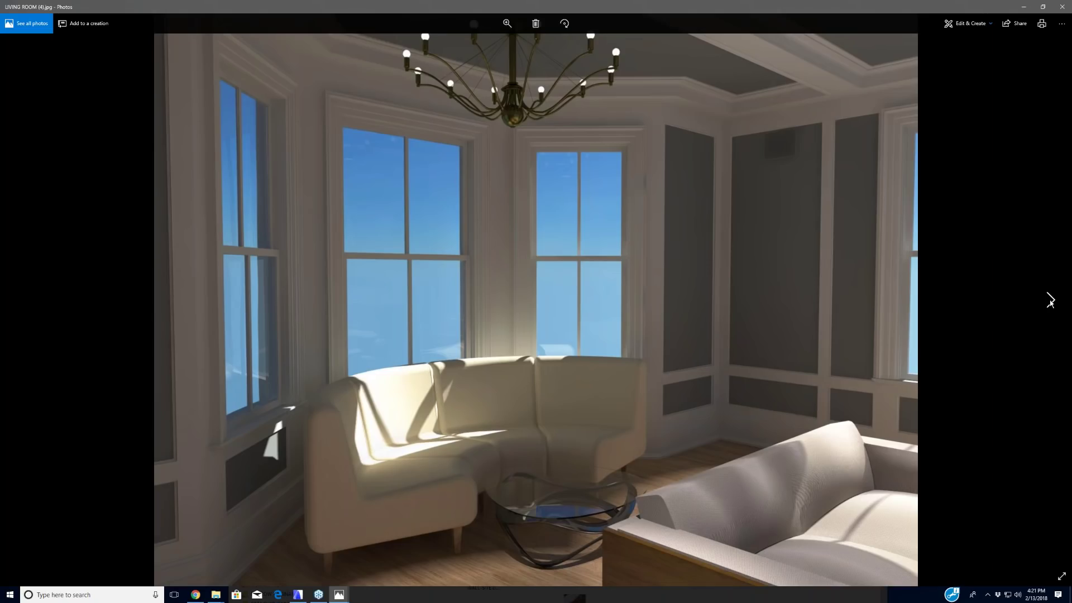
left_click(1051, 300)
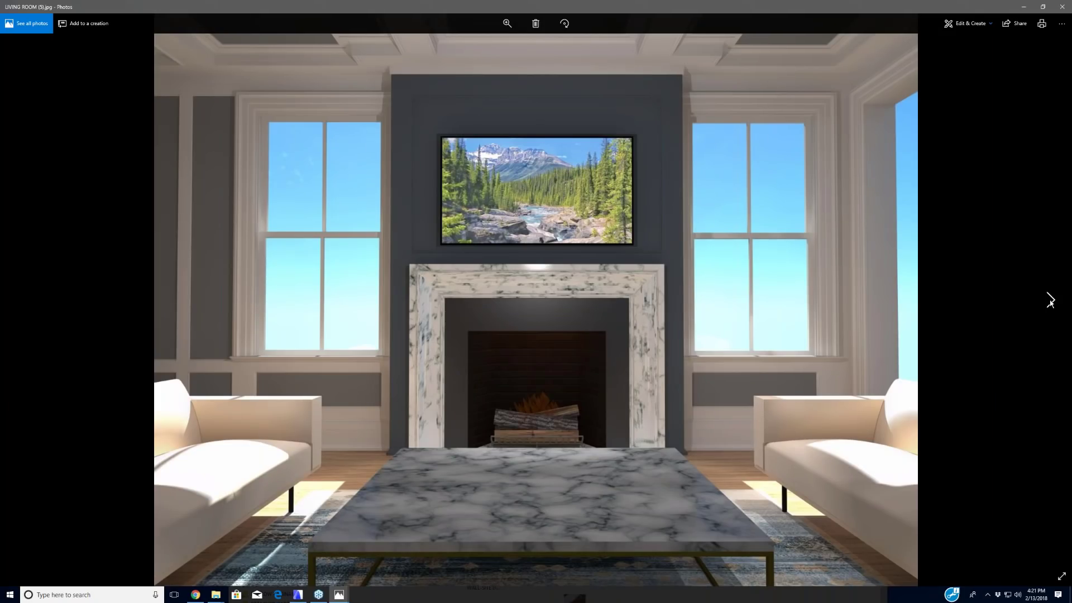
left_click(1050, 301)
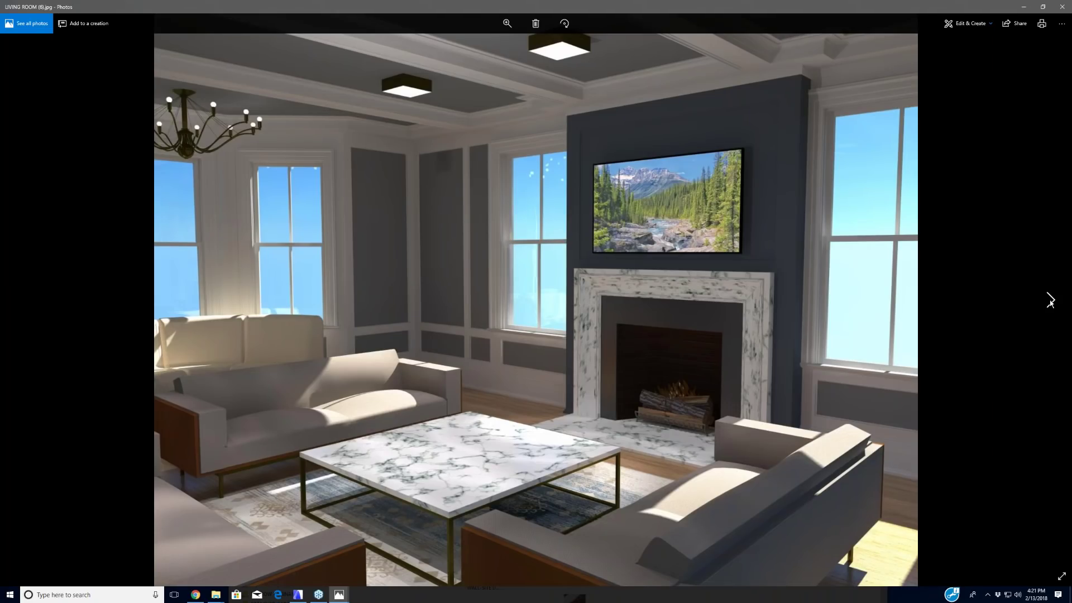
Step: View the POST BASE.jpg and POST TOP.jpg renderings, and close the photo viewer to return to Archicad
left_click(1051, 300)
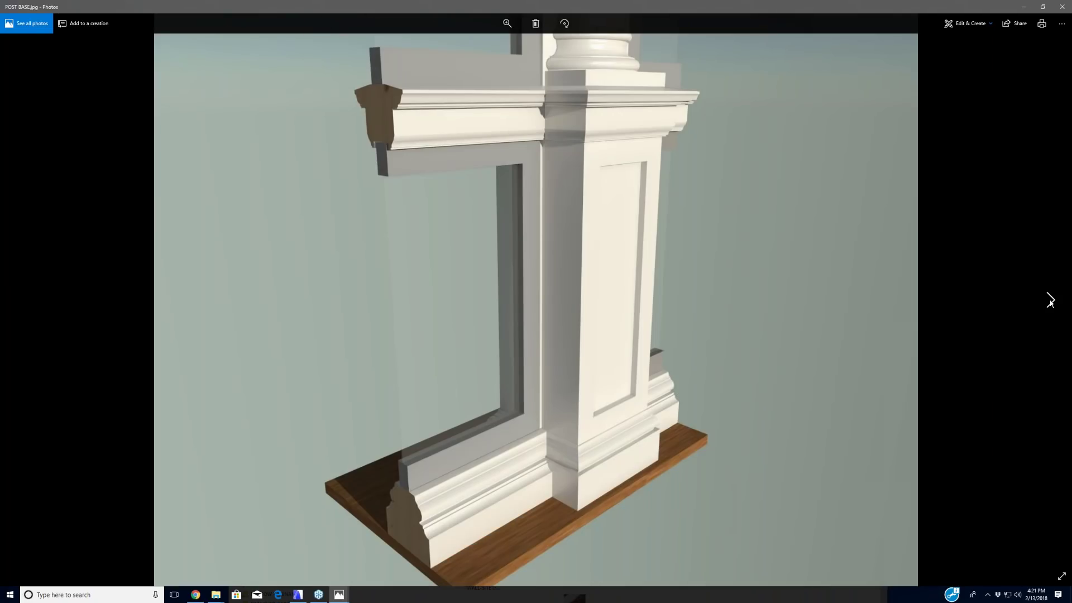
left_click(1051, 301)
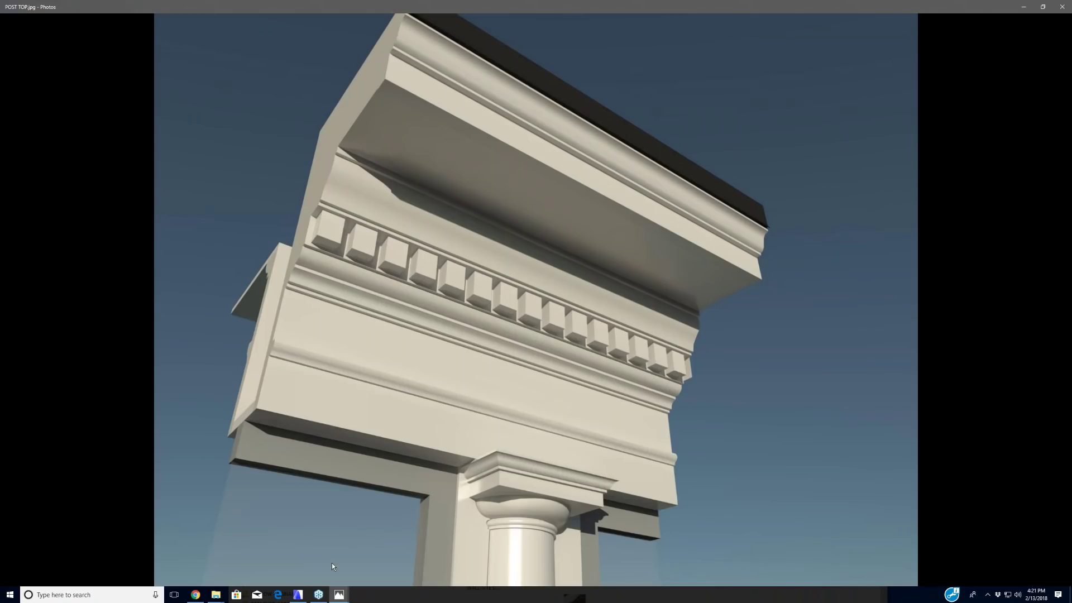
left_click(1062, 7)
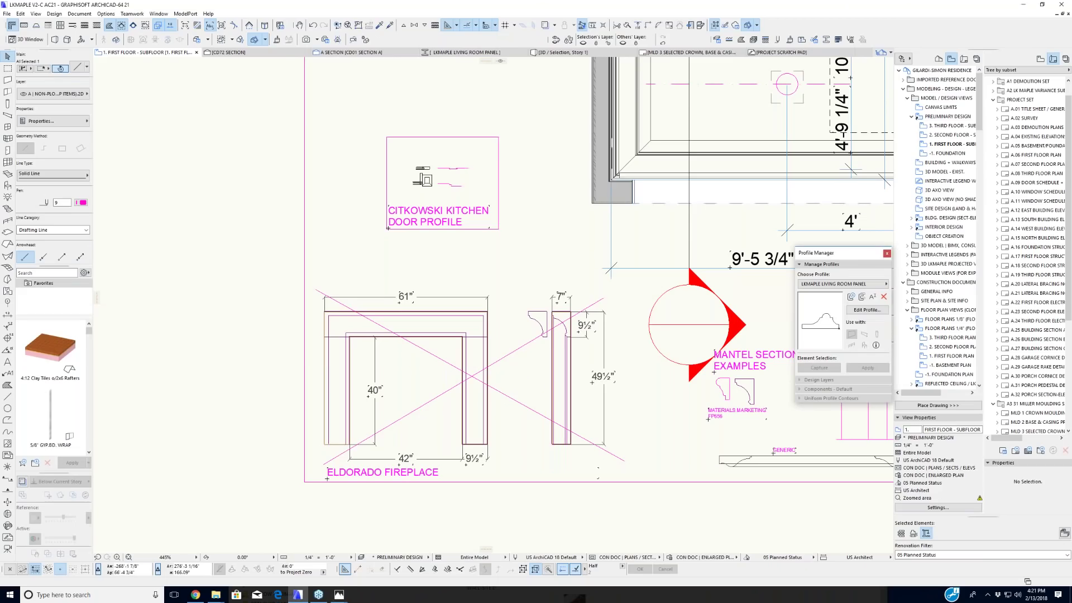
Step: Clear the line selection and examine the living room plan study with the fireplace and mantel options around it
scroll(254, 461, "down", 4)
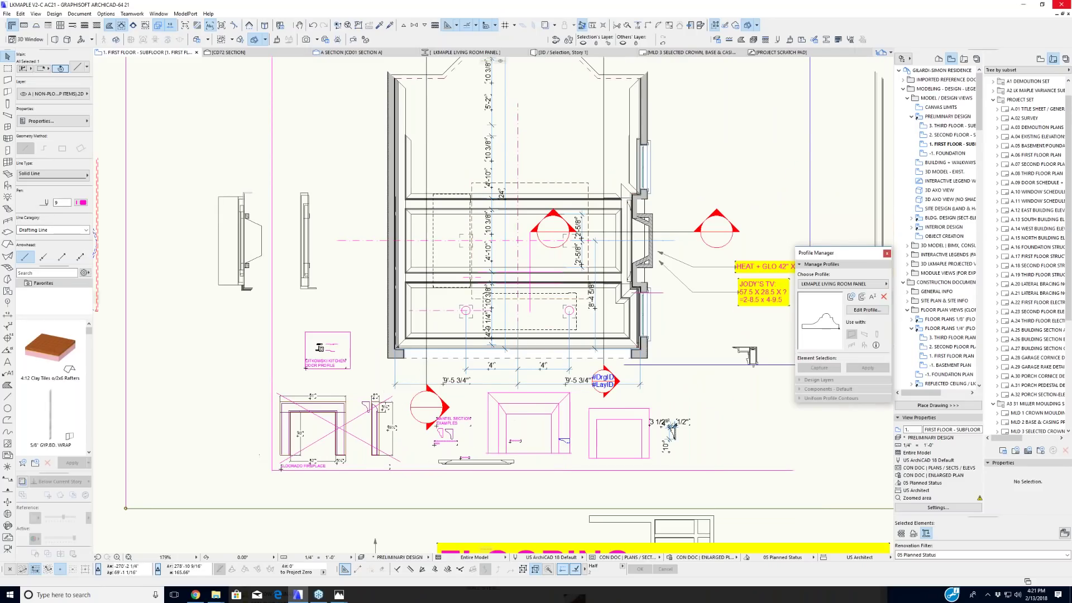
scroll(469, 491, "down", 2)
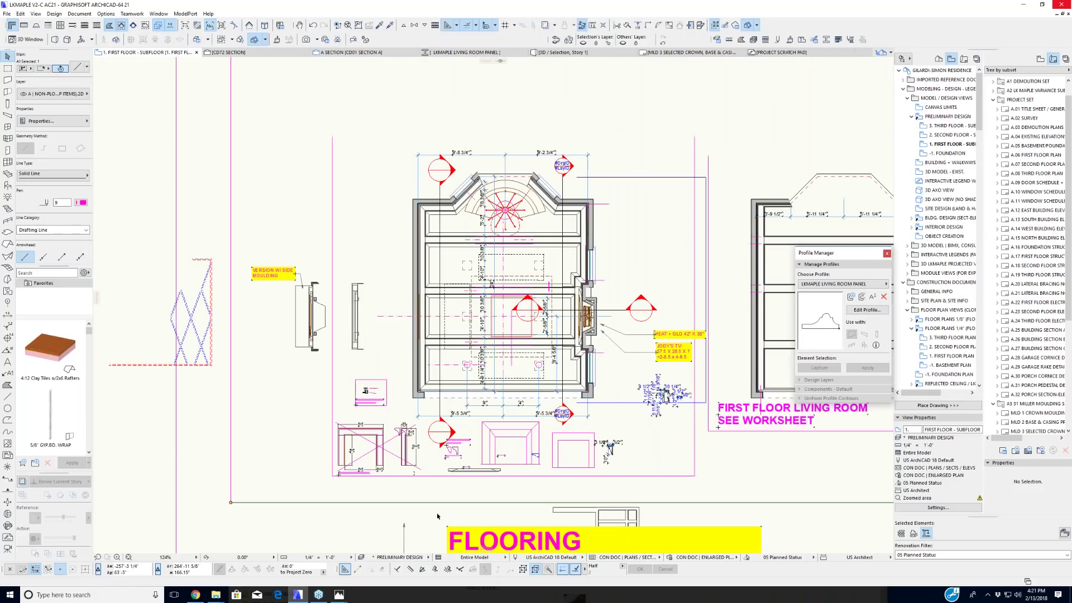
left_click(471, 512)
middle_click_drag(472, 512, 402, 491)
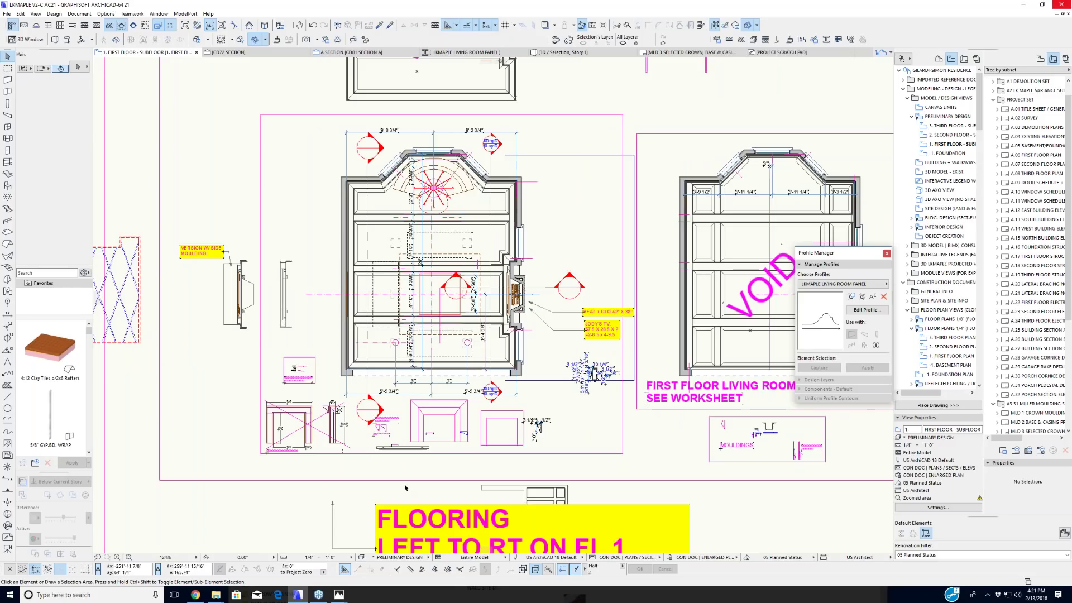
scroll(292, 457, "up", 3)
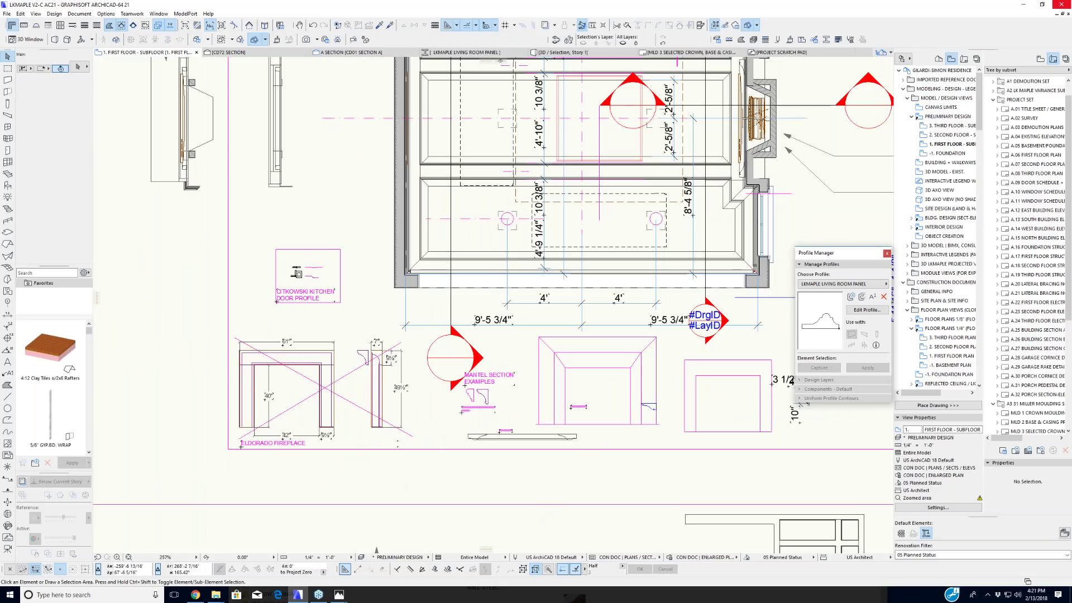
right_click_drag(431, 449, 400, 454)
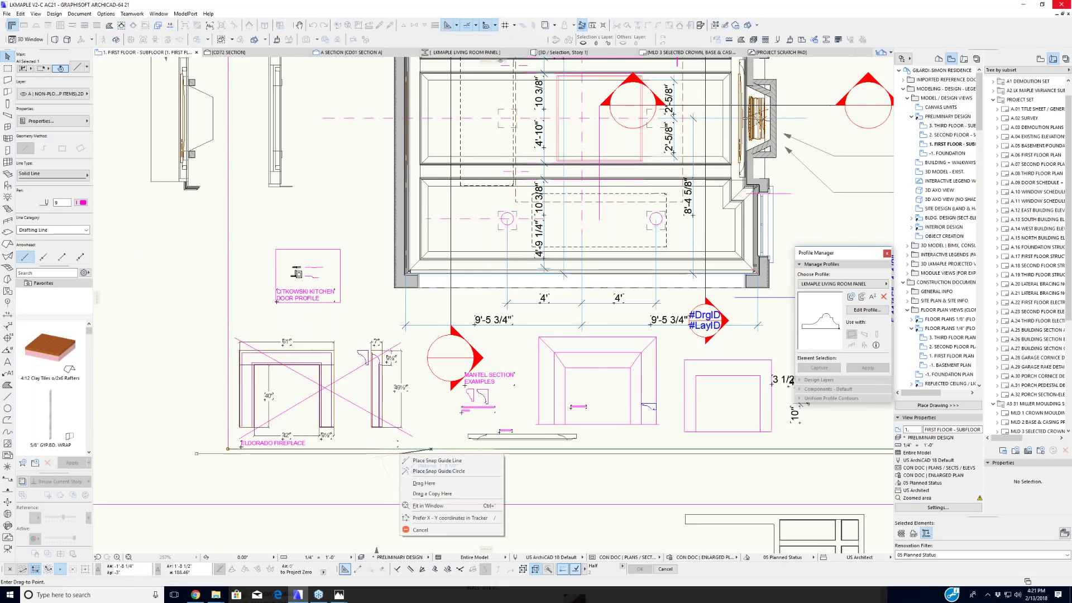
left_click(420, 530)
scroll(469, 478, "down", 2)
middle_click_drag(469, 478, 430, 479)
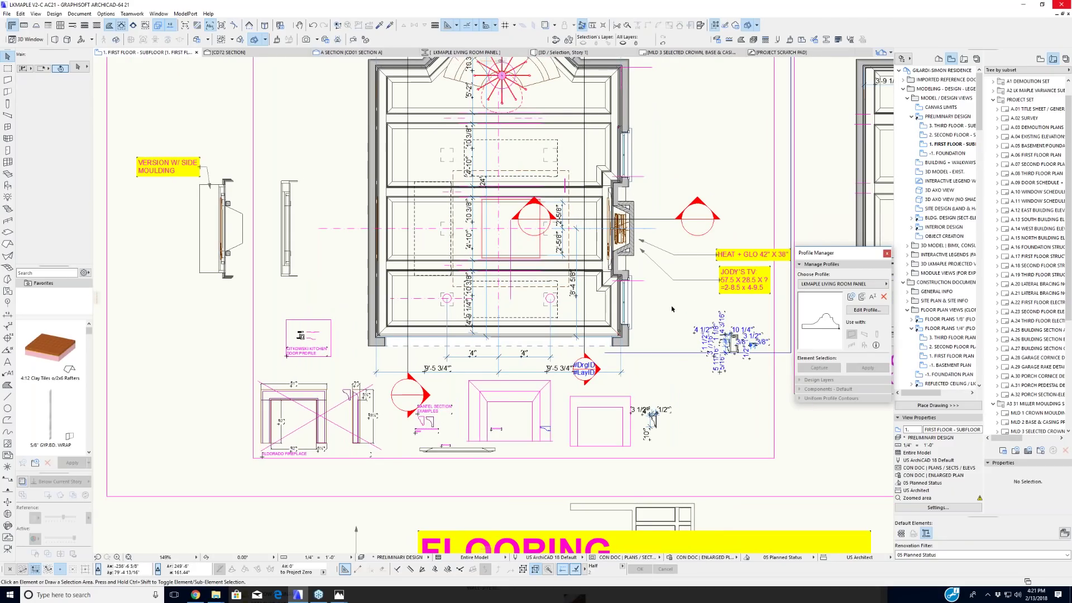
scroll(672, 309, "down", 1)
middle_click_drag(673, 309, 620, 323)
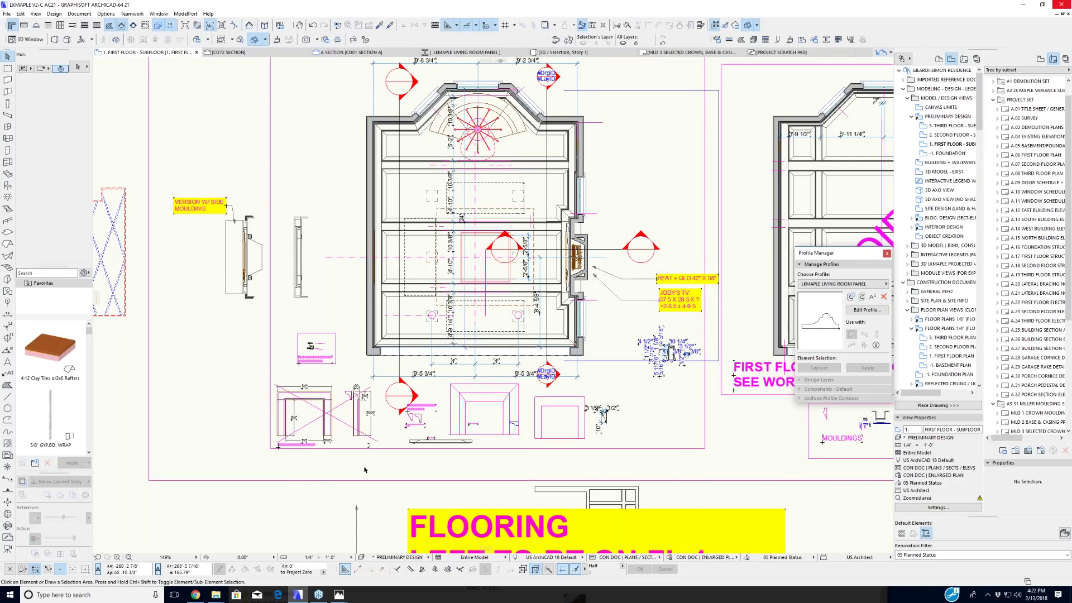
Step: Compare the Eldorado fireplace's mantel profile with the mantel section examples and the fireplace in the living room plan
scroll(358, 453, "up", 2)
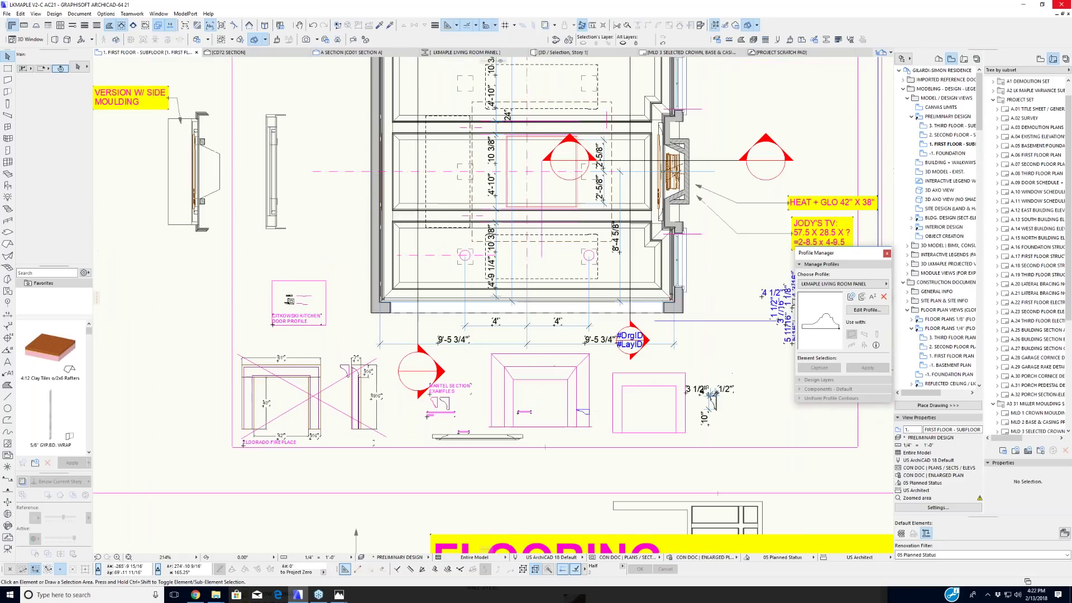
scroll(320, 438, "up", 2)
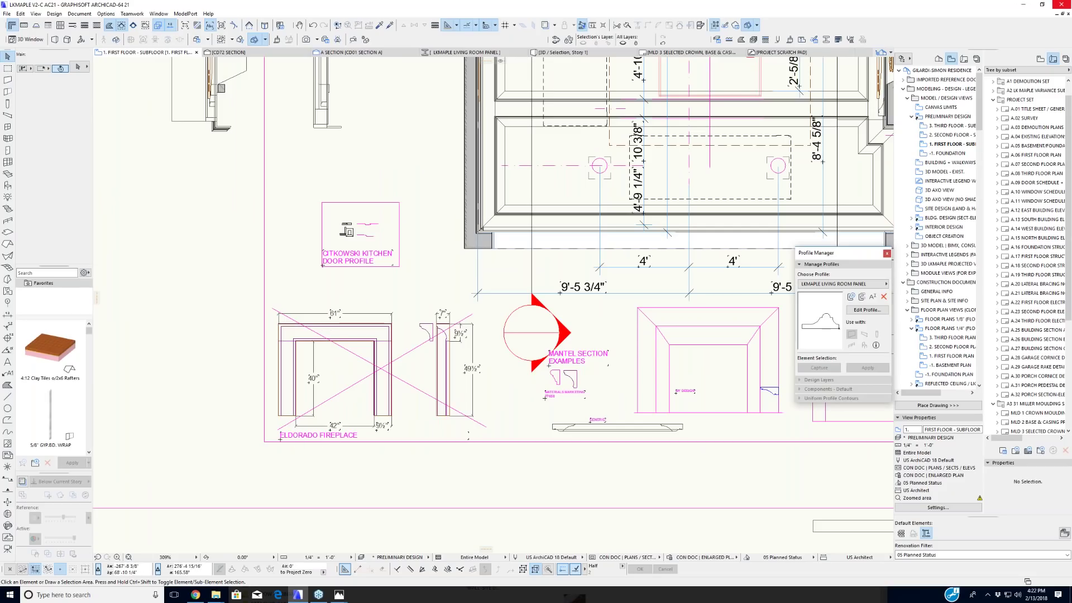
scroll(419, 329, "up", 6)
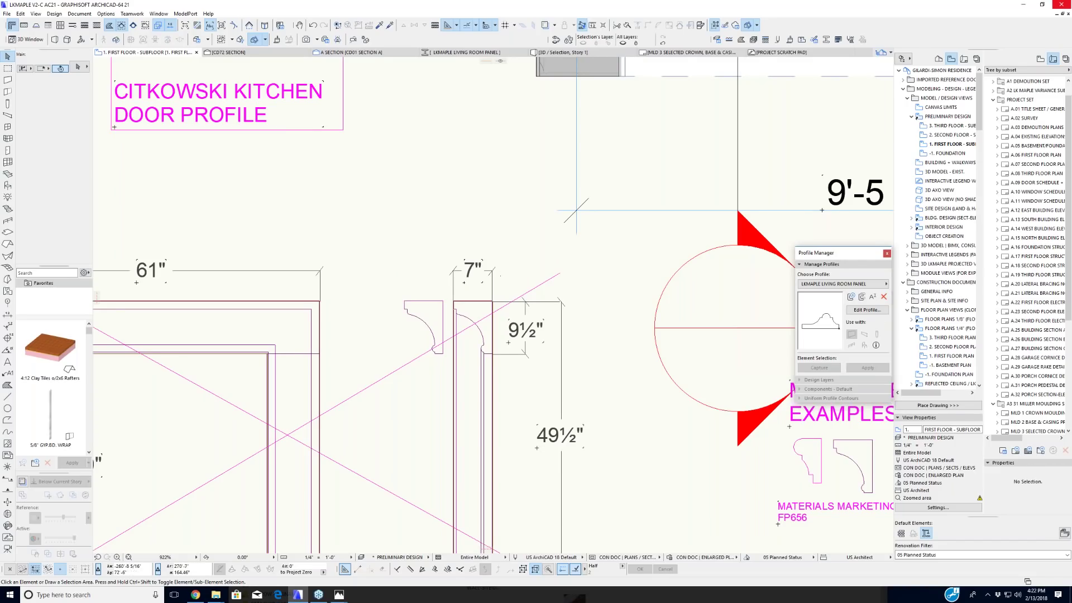
scroll(496, 348, "down", 3)
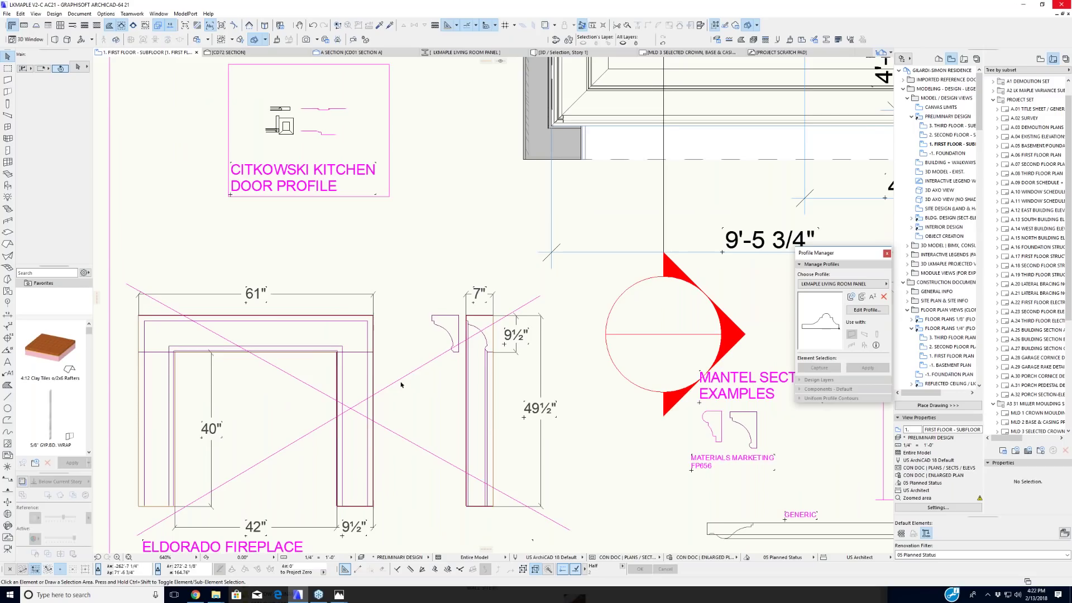
scroll(401, 385, "down", 4)
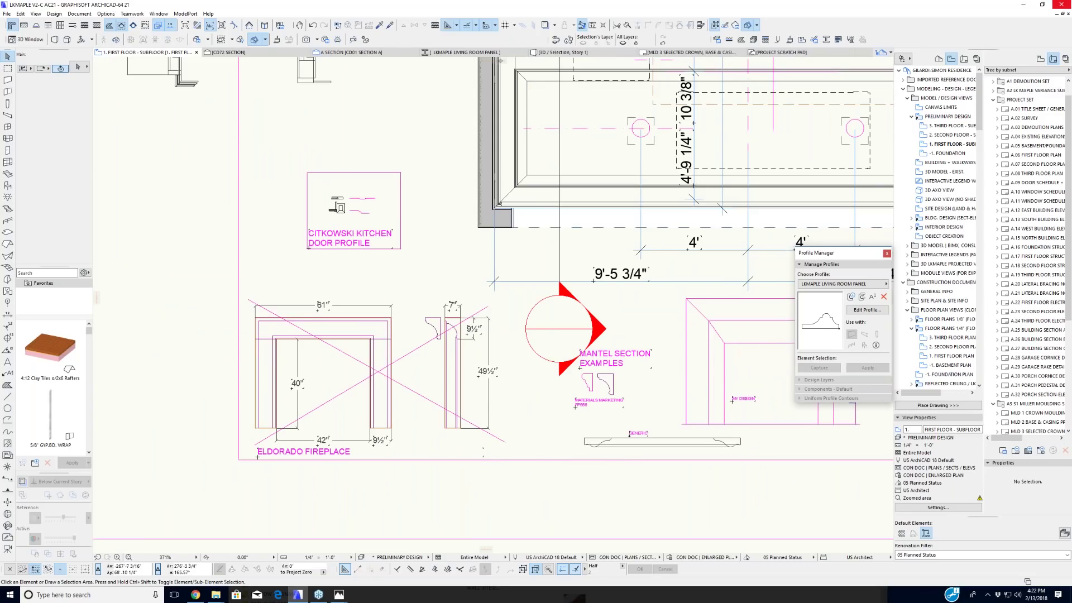
scroll(608, 349, "down", 4)
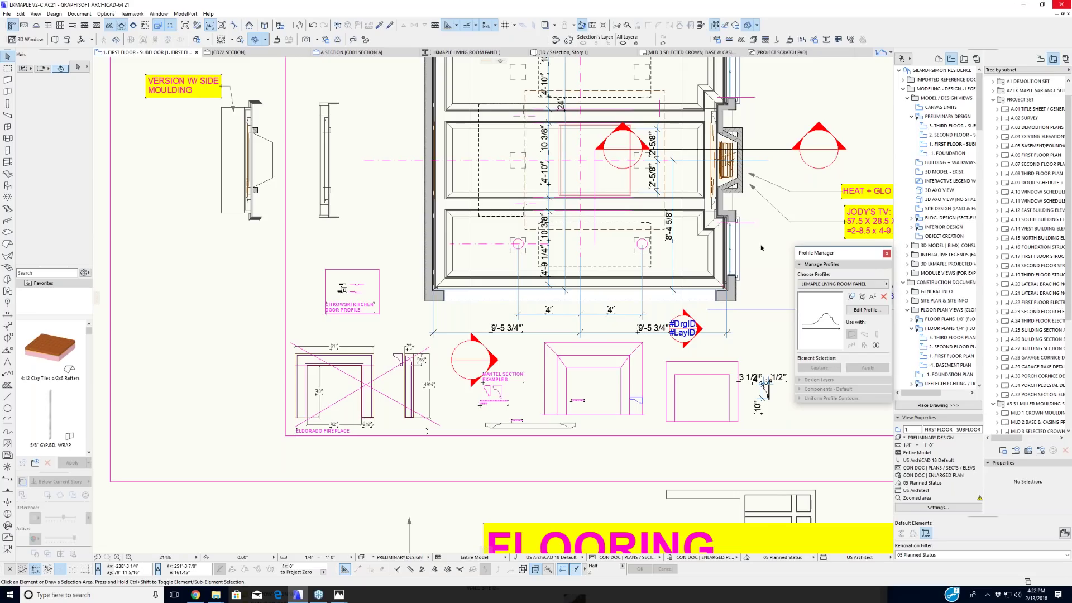
middle_click_drag(656, 243, 631, 254)
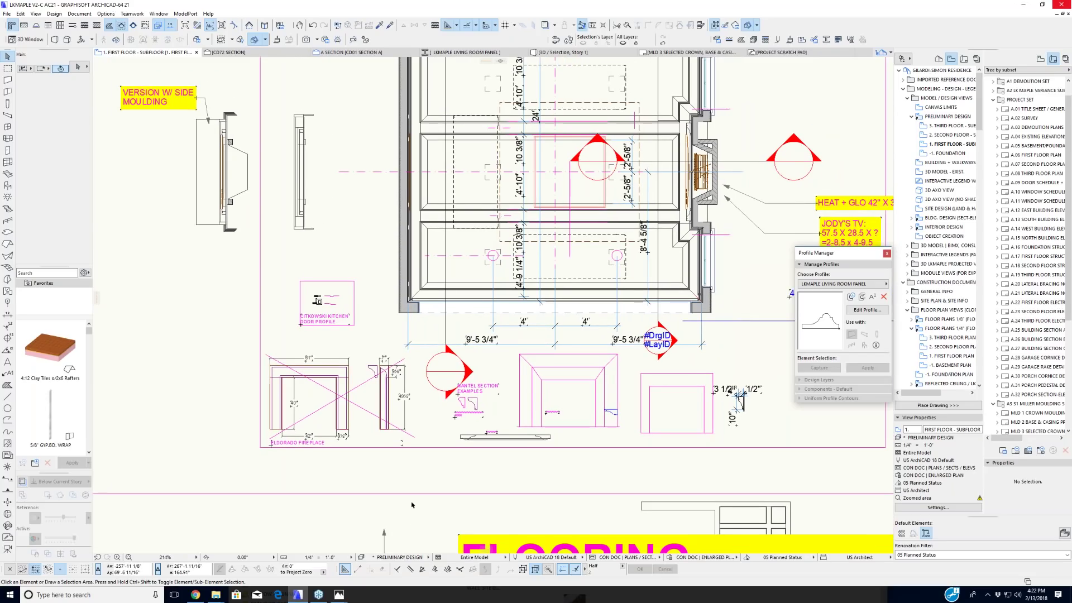
mouse_move(338, 592)
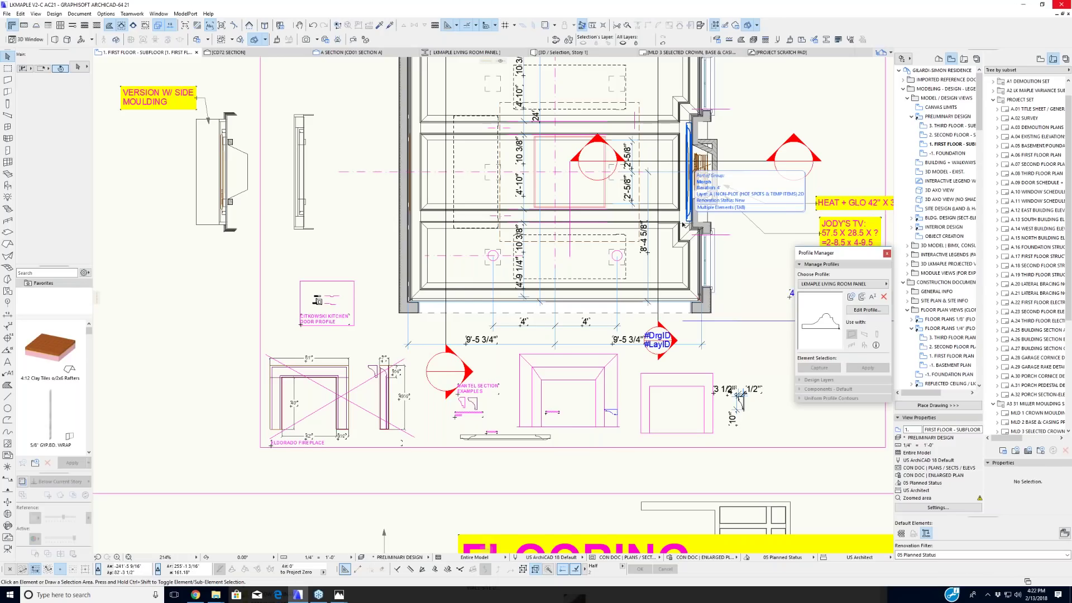
scroll(273, 410, "up", 3)
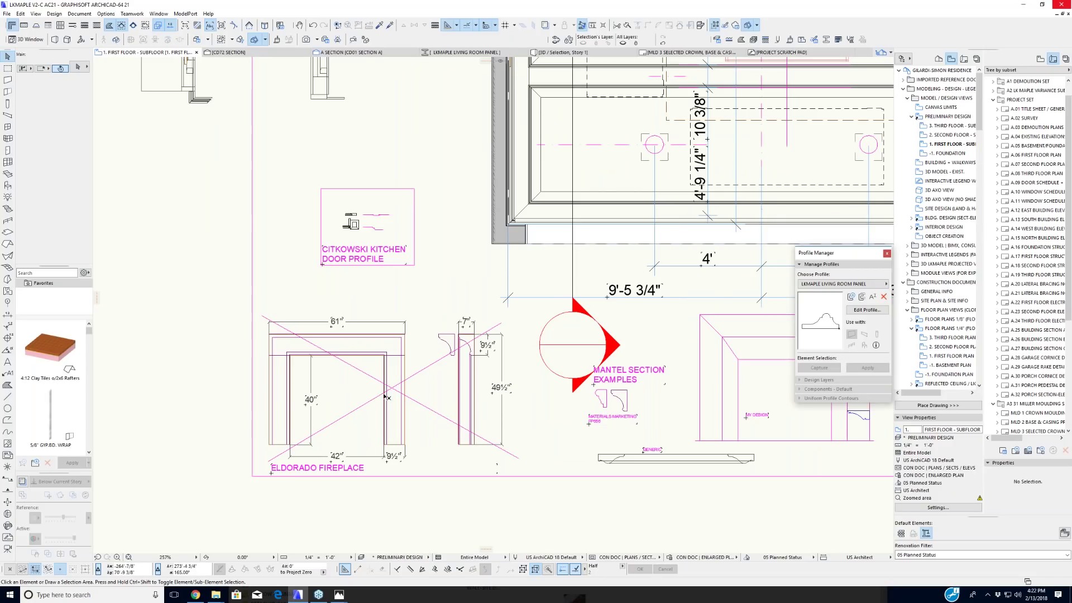
scroll(386, 398, "down", 2)
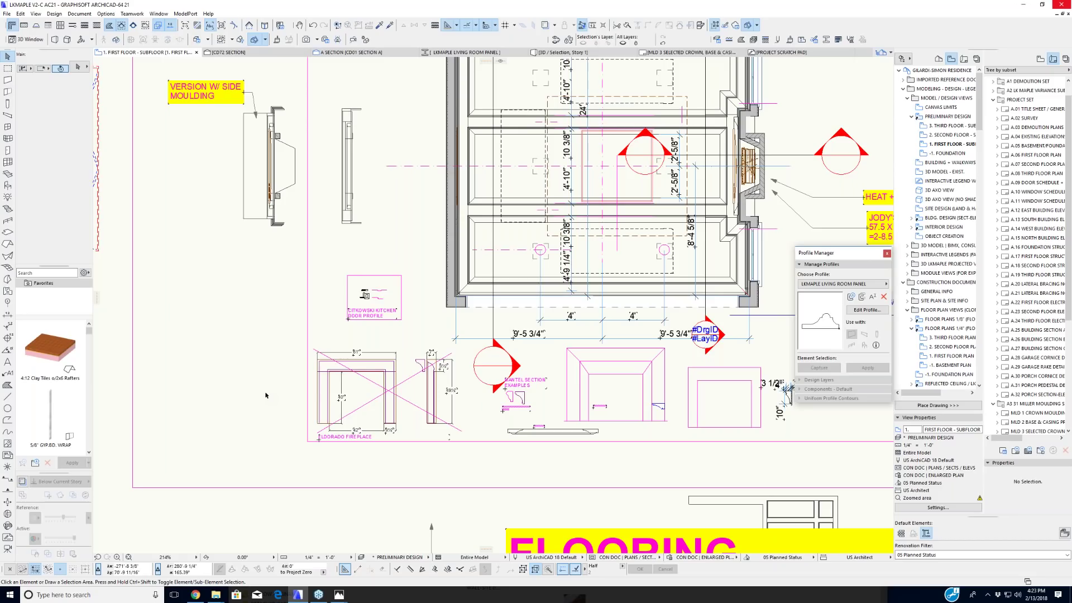
Step: Survey the room design studies laid out around the first floor living room plan and the flooring note
scroll(380, 401, "down", 1)
scroll(379, 401, "down", 2)
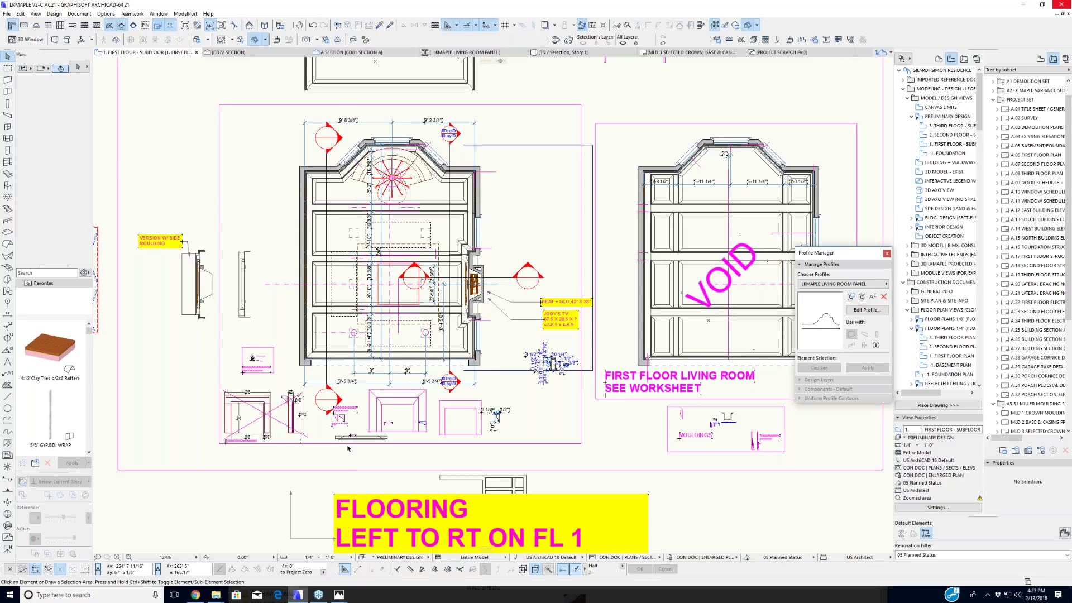
middle_click_drag(325, 467, 410, 319)
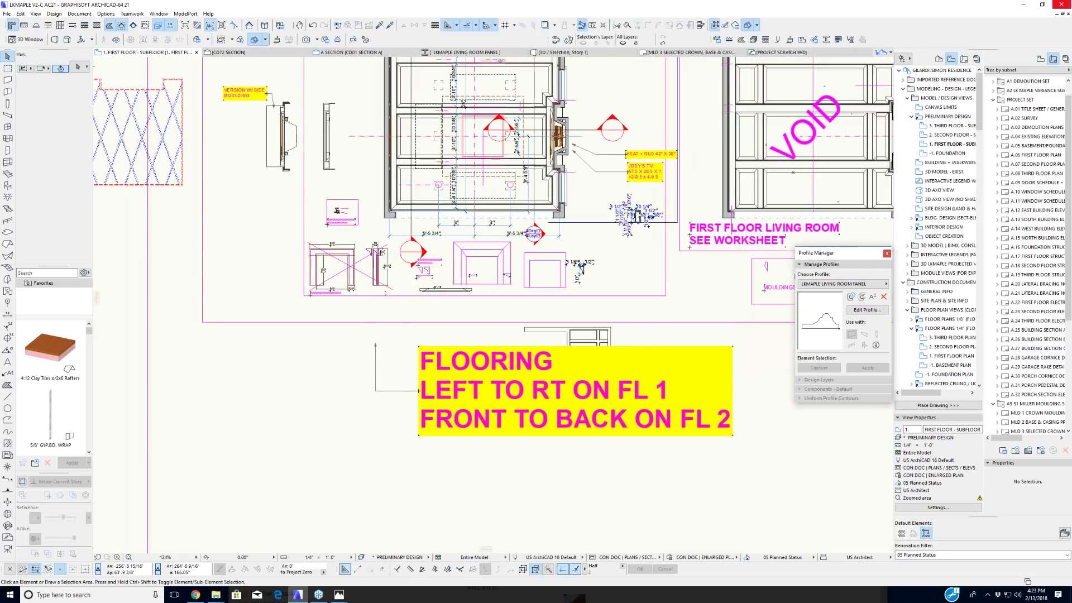
scroll(411, 323, "down", 5)
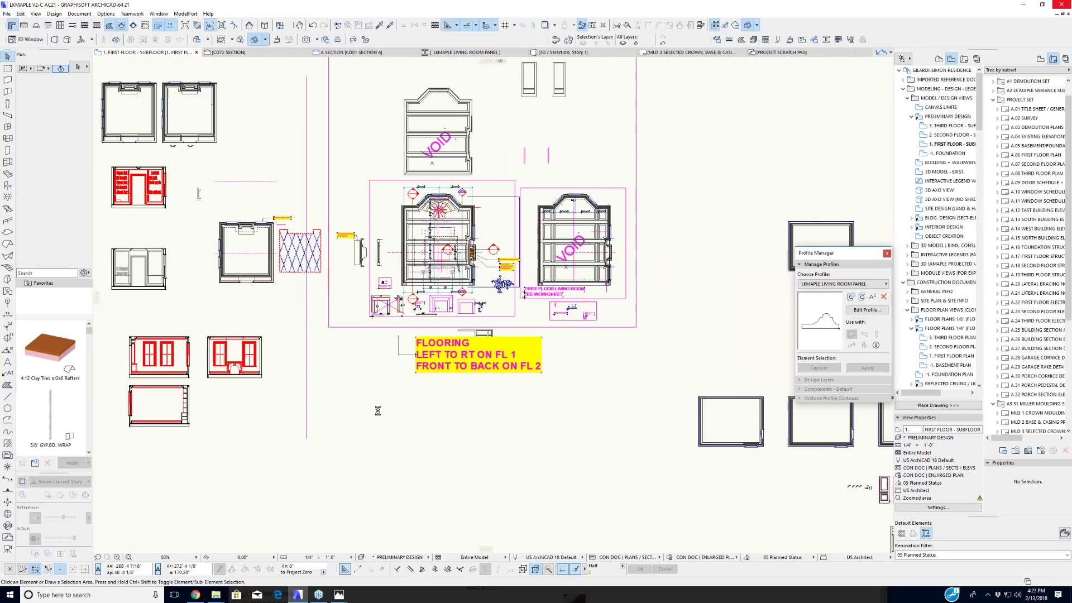
scroll(377, 411, "down", 4)
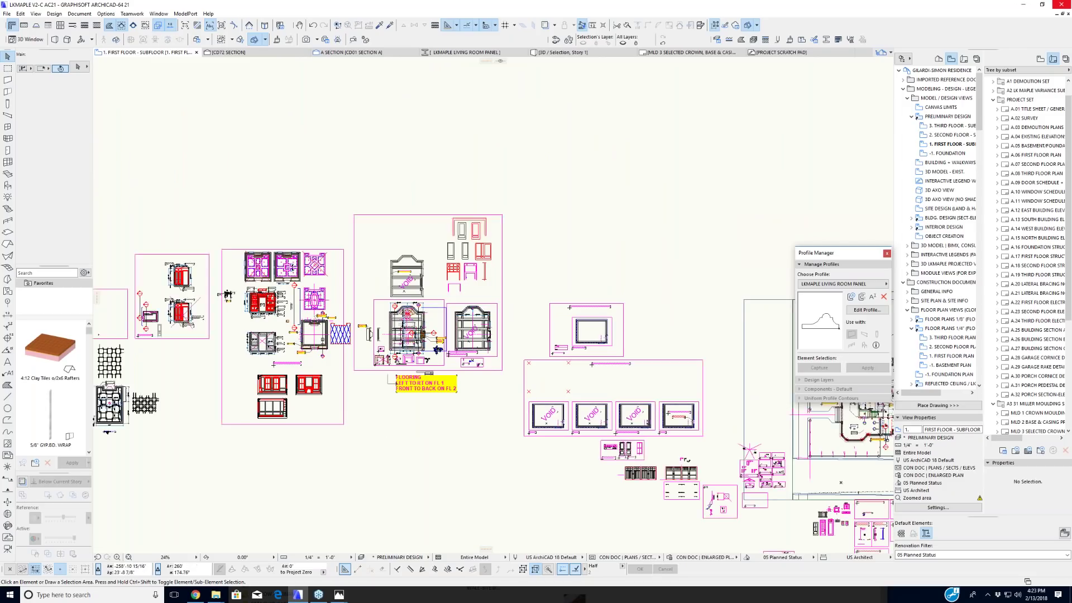
Step: Survey the moulding profile examples EX. 1A to EX. 2A and the door and detail studies arranged below them
scroll(416, 447, "down", 1)
middle_click_drag(485, 459, 415, 328)
scroll(575, 364, "up", 5)
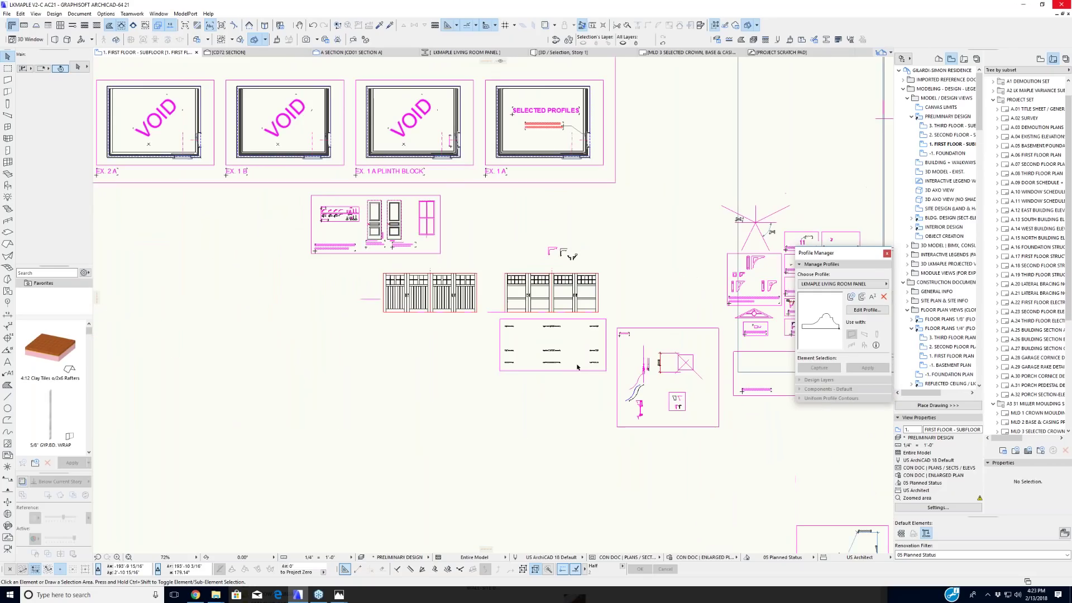
scroll(579, 368, "down", 4)
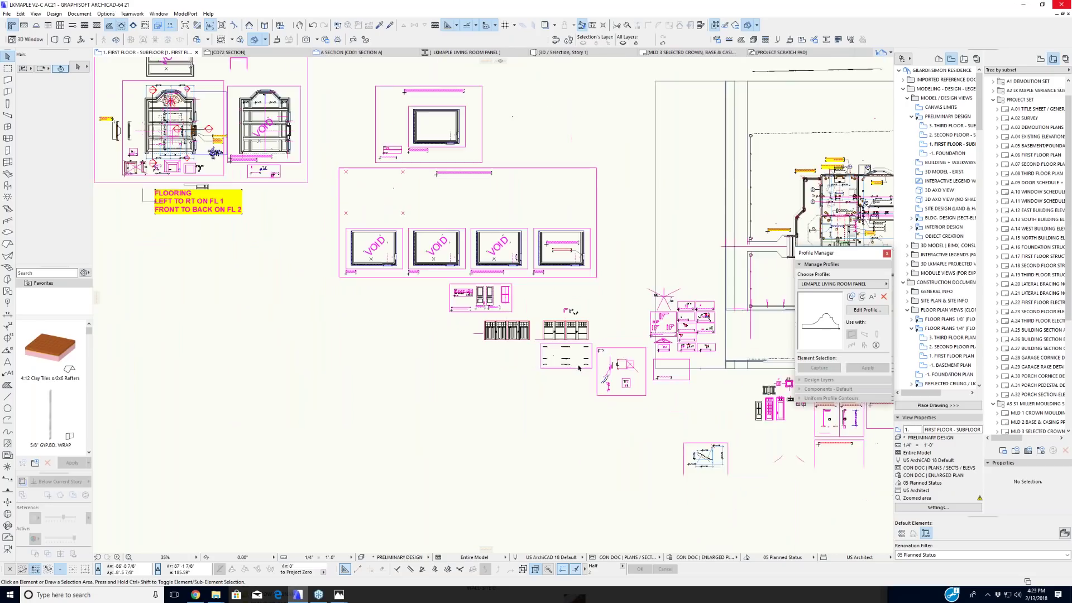
middle_click_drag(408, 365, 580, 451)
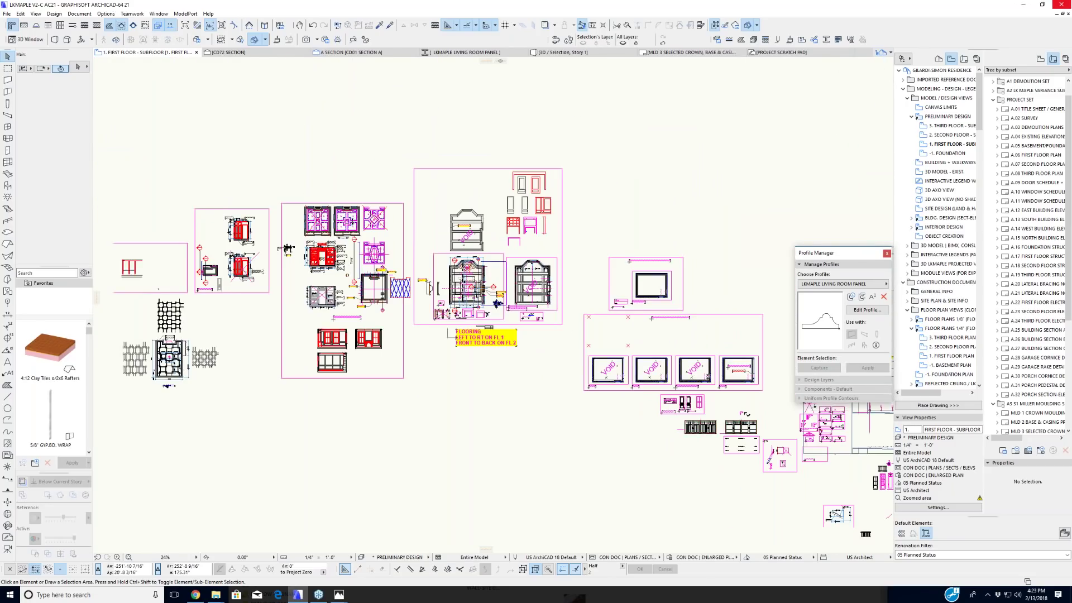
Step: Examine the office bookcase elevation with its raised panel soffit, adjustable shelves and TV mount notes
scroll(339, 300, "up", 2)
scroll(339, 300, "up", 1)
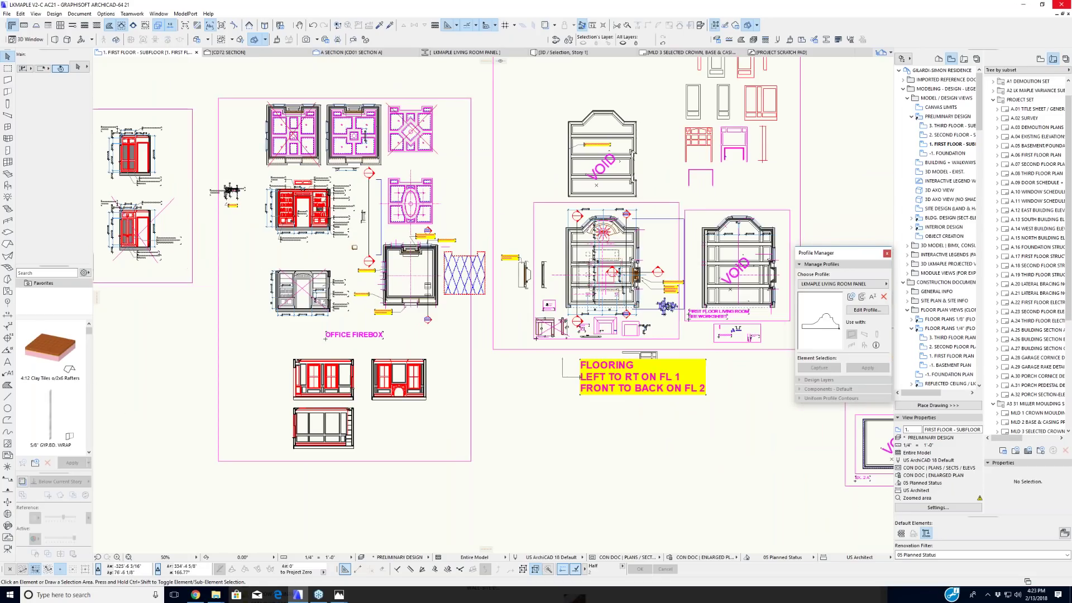
scroll(339, 300, "up", 1)
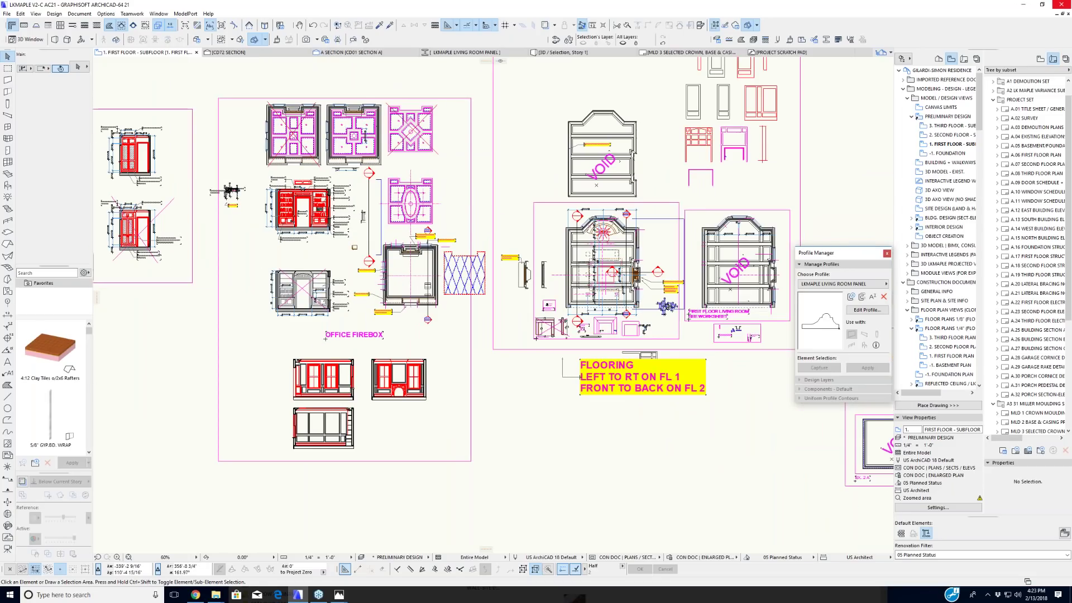
scroll(293, 177, "up", 8)
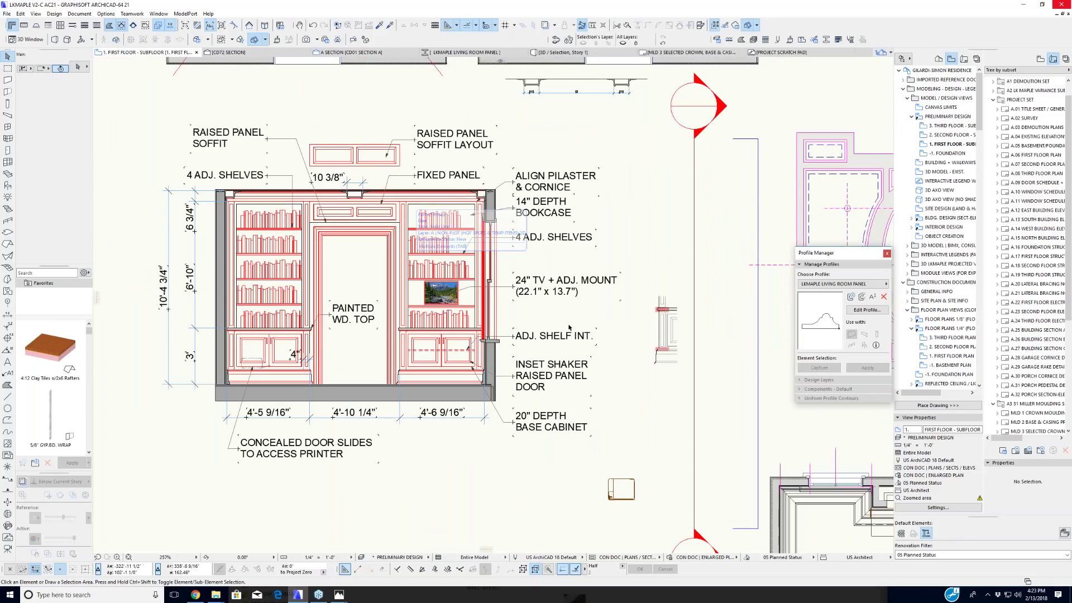
scroll(570, 328, "down", 1)
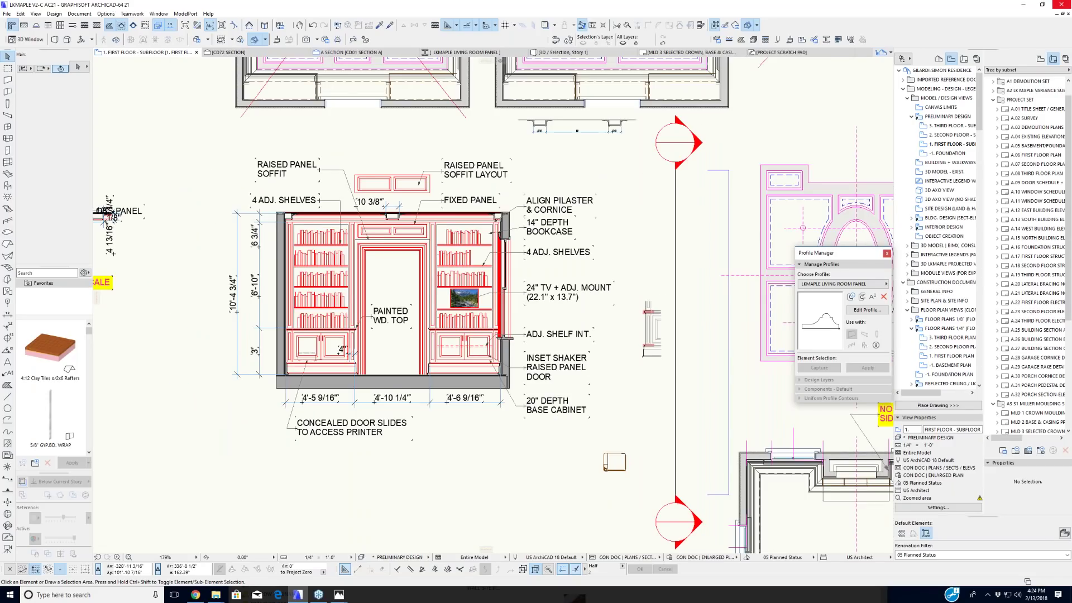
scroll(574, 333, "down", 1)
Step: Compare the crossed-out arched bookcase elevation with the office plan and its notes
middle_click_drag(473, 536, 278, 261)
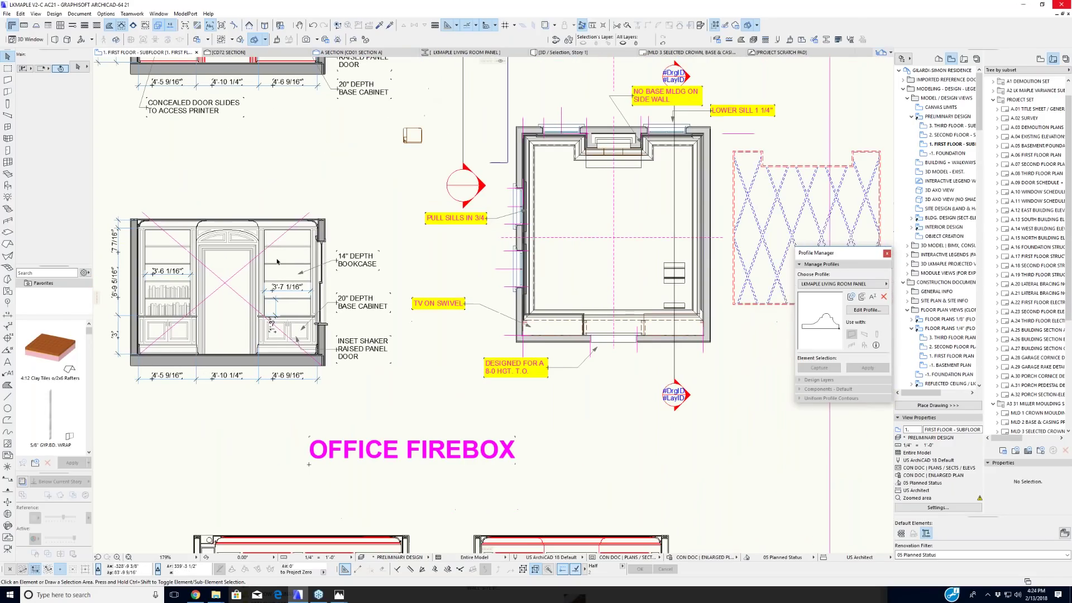
scroll(207, 237, "up", 3)
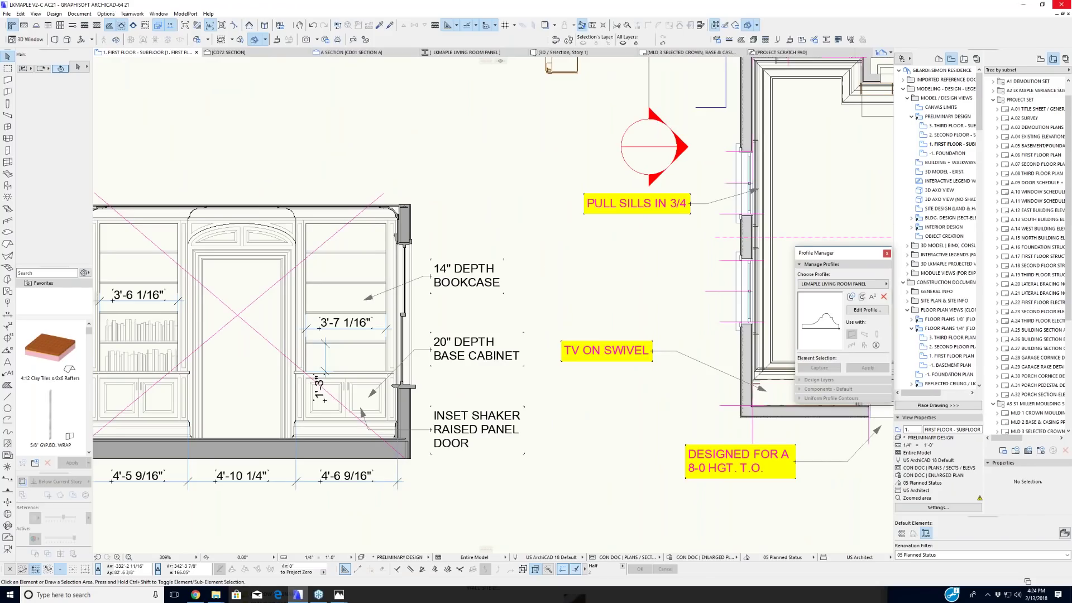
middle_click_drag(206, 237, 248, 225)
scroll(498, 392, "down", 1)
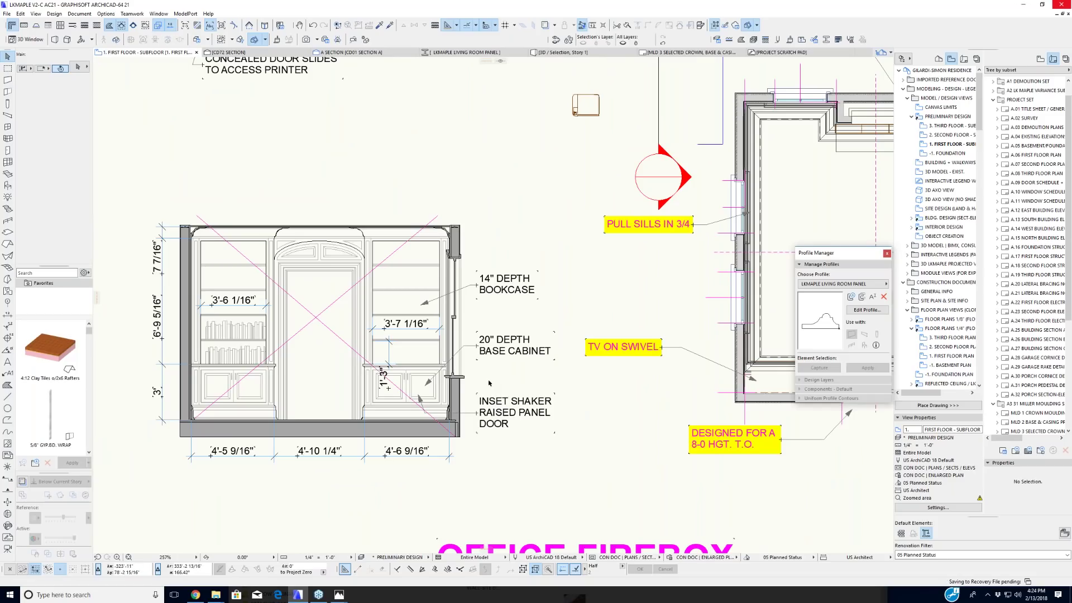
middle_click_drag(481, 384, 489, 342)
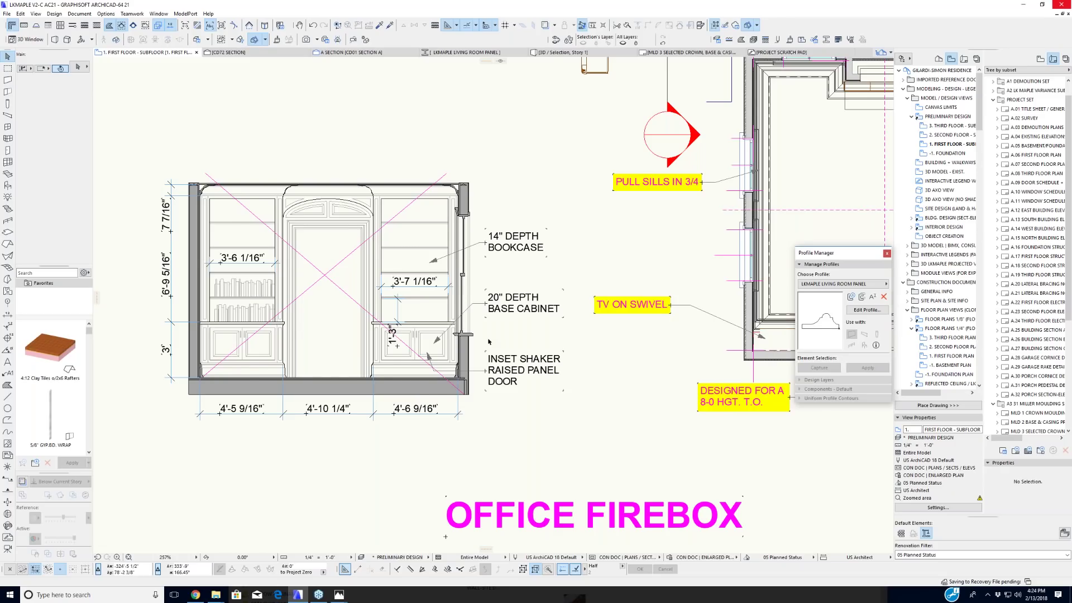
Step: Inspect the office wall elevations below the OFFICE FIREBOX title, focusing on the fireplace wall
scroll(489, 341, "down", 1)
middle_click_drag(655, 417, 443, 303)
scroll(439, 304, "down", 2)
scroll(450, 304, "down", 3)
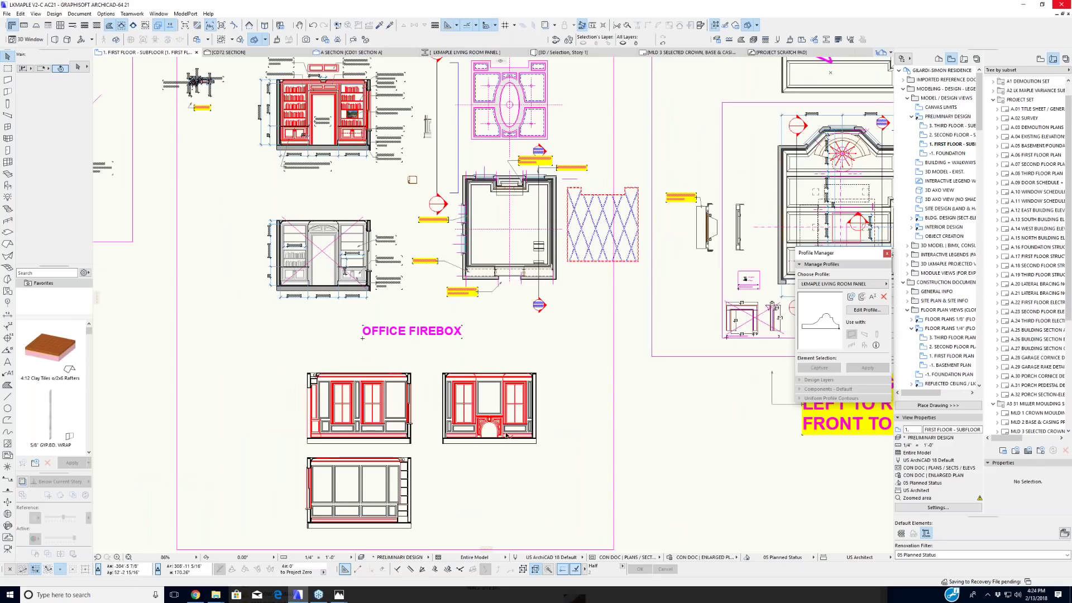
scroll(506, 435, "up", 5)
scroll(572, 435, "up", 1)
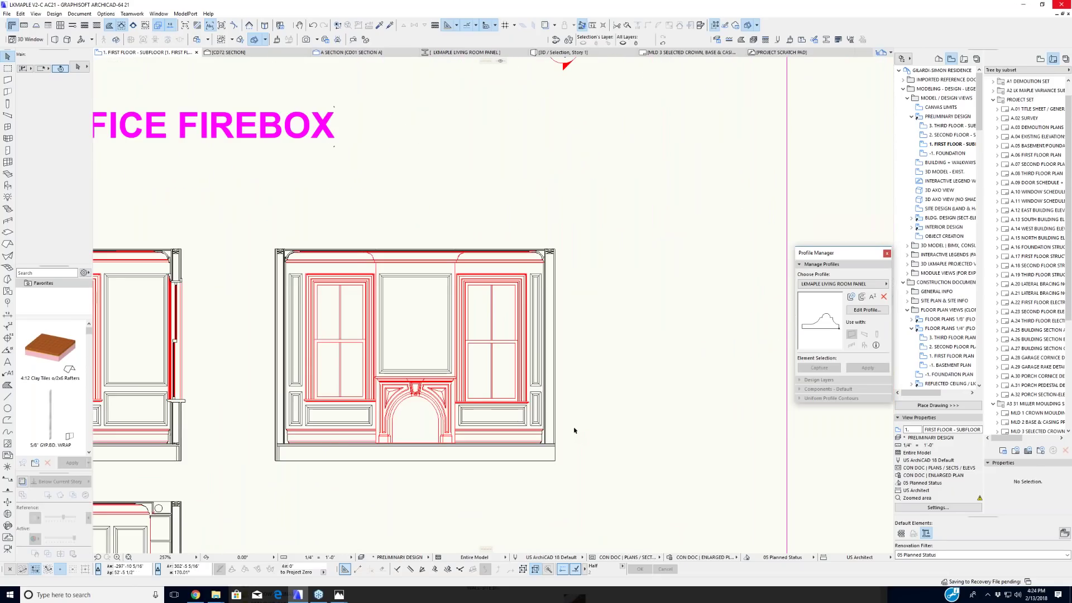
Step: Return to the first floor living room plan studies and the yellow flooring note
scroll(629, 383, "down", 1)
scroll(631, 383, "down", 4)
mouse_move(731, 360)
middle_mouse_down()
mouse_move(417, 373)
mouse_move(302, 404)
middle_mouse_up()
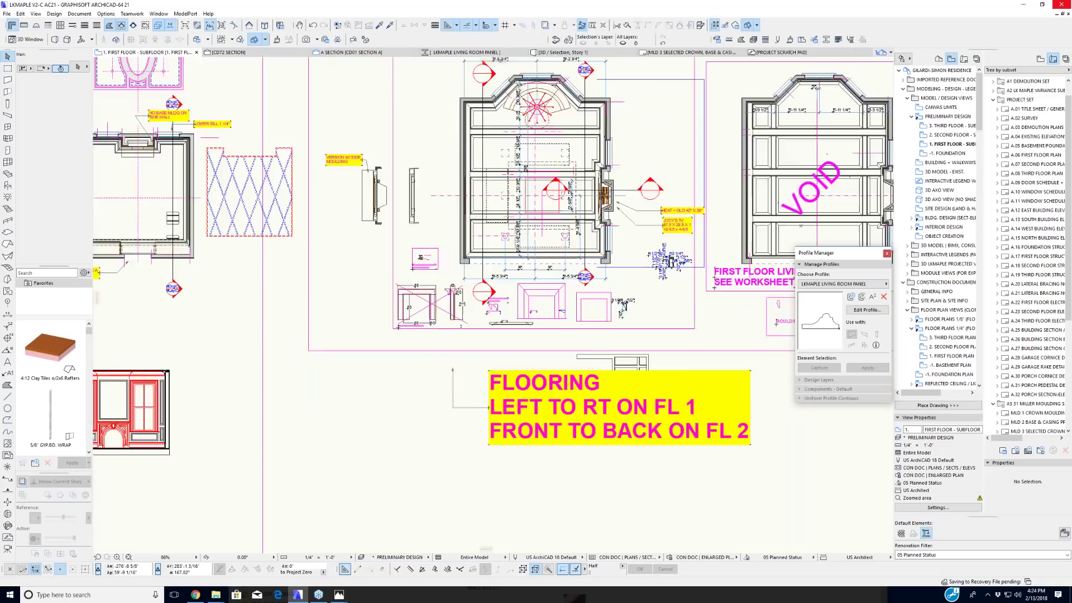
scroll(309, 399, "down", 2)
middle_click_drag(713, 441, 655, 461)
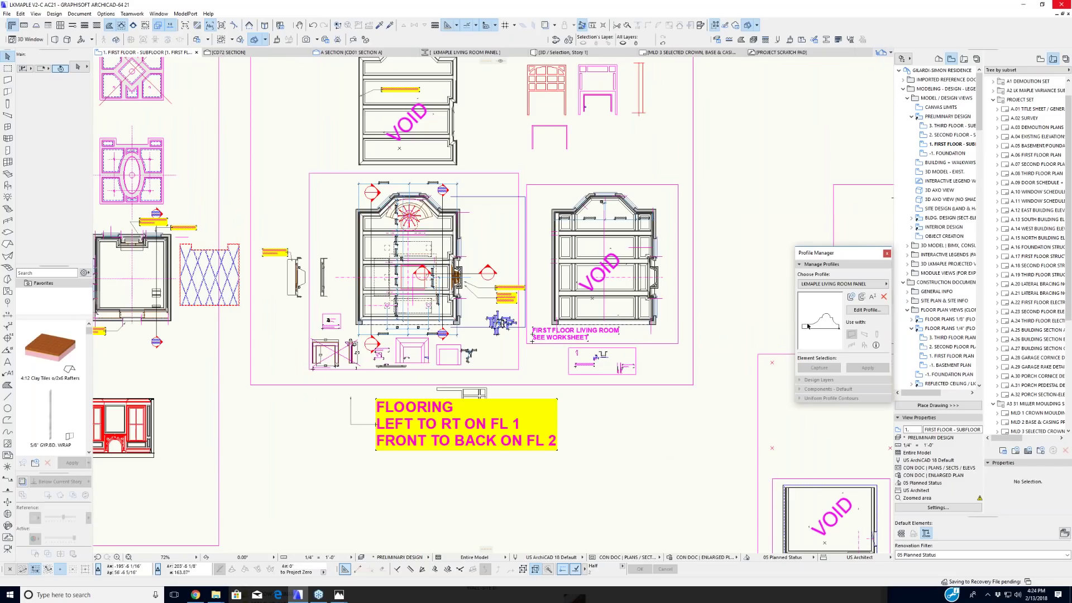
Step: Look over the custom LKMAPLE and BIMBUILT profiles available in the Profile Manager
left_click(838, 284)
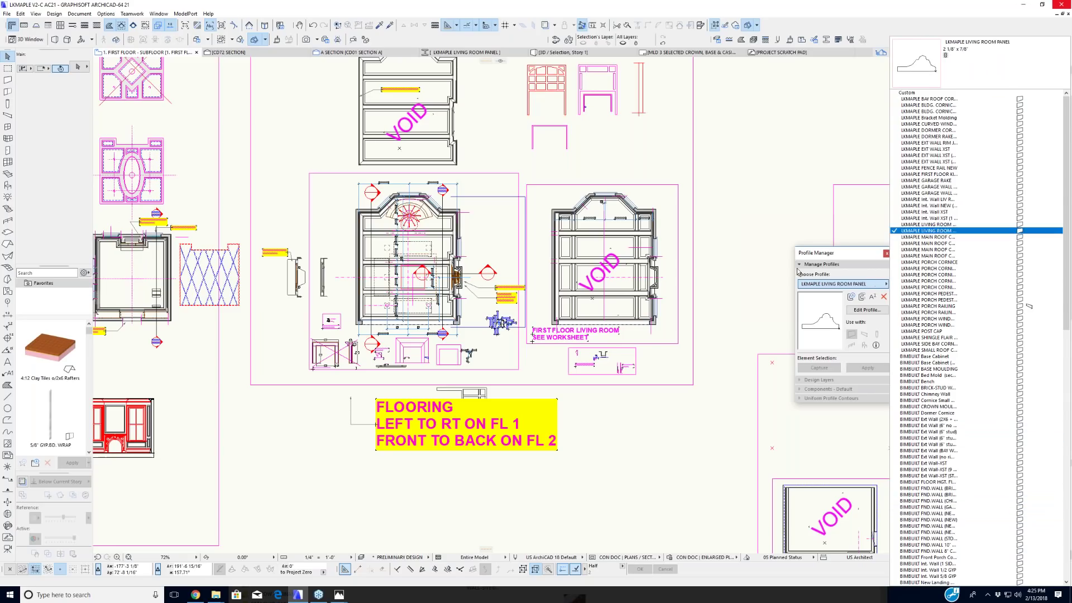
left_click(774, 238)
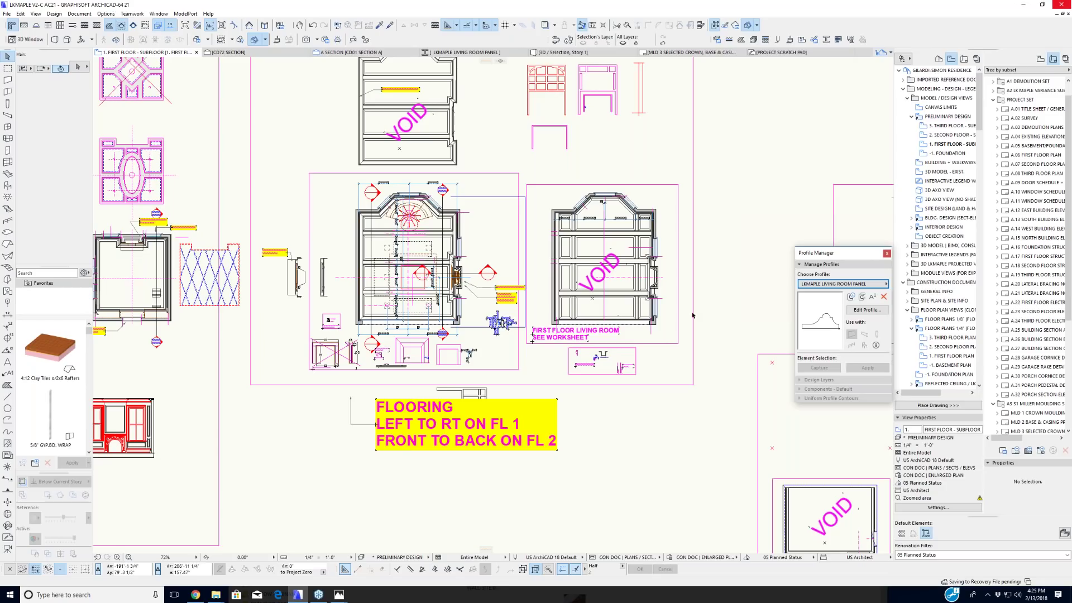
left_click(831, 284)
scroll(314, 428, "up", 1)
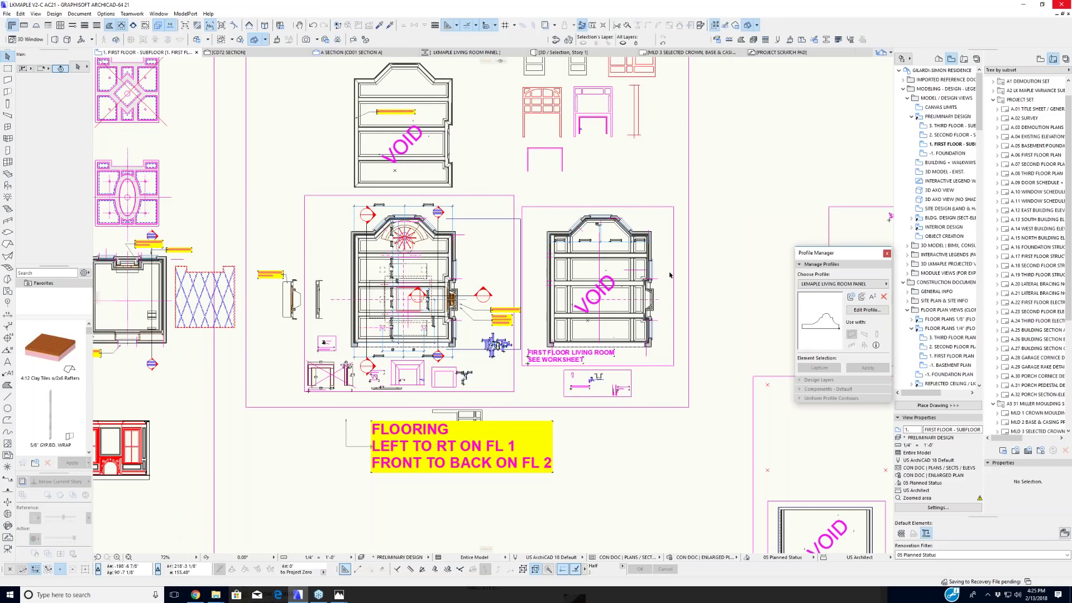
middle_click_drag(706, 273, 628, 311)
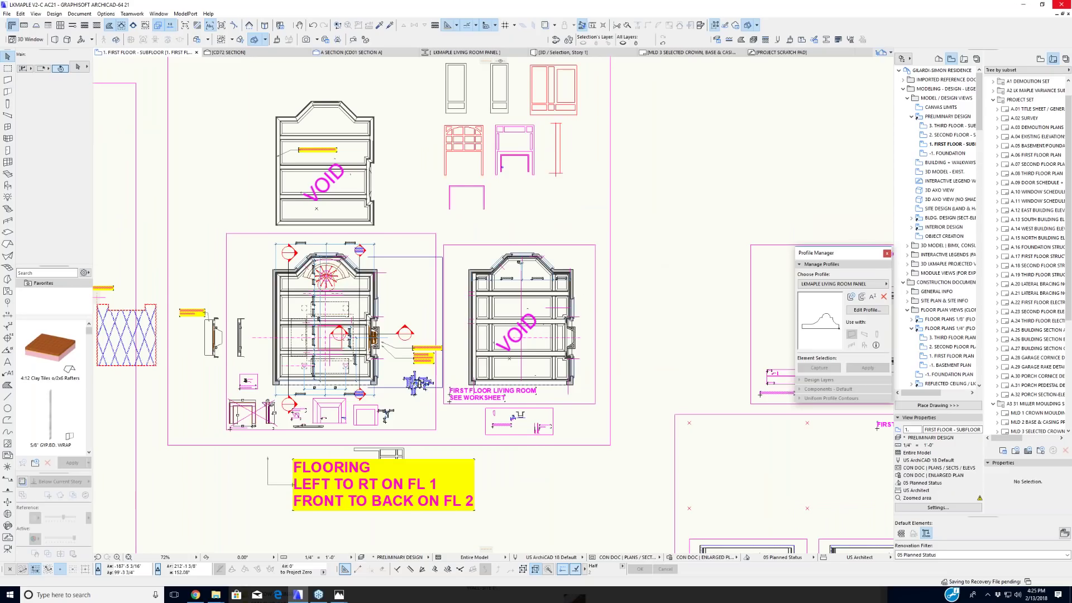
middle_click_drag(789, 263, 779, 269)
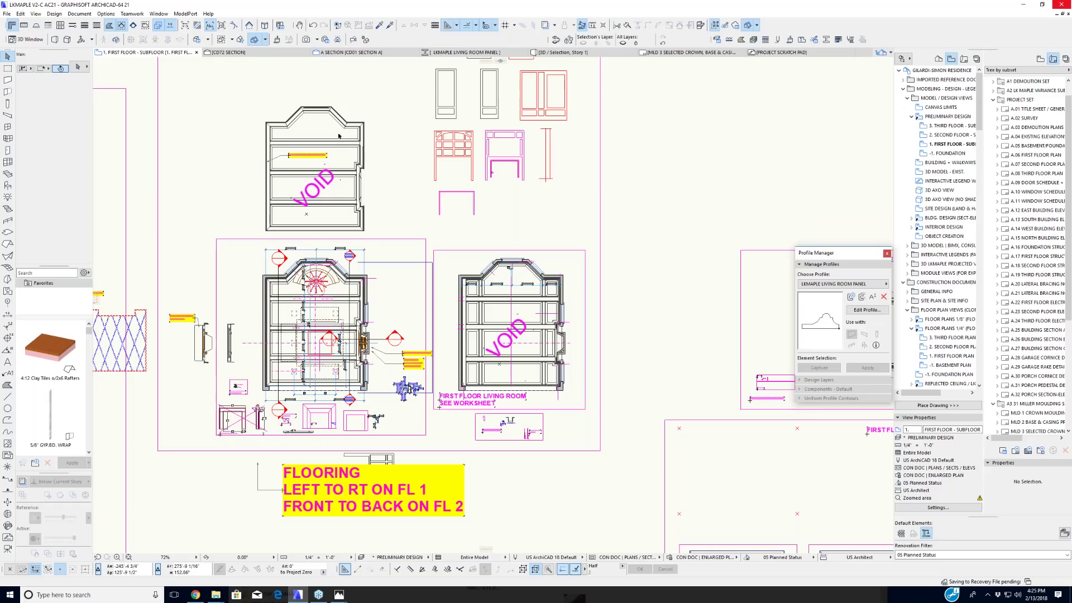
Step: Browse further through the custom profile list, closing it without choosing another profile, and revisit the first floor subfloor view
left_click(832, 285)
scroll(975, 448, "down", 4)
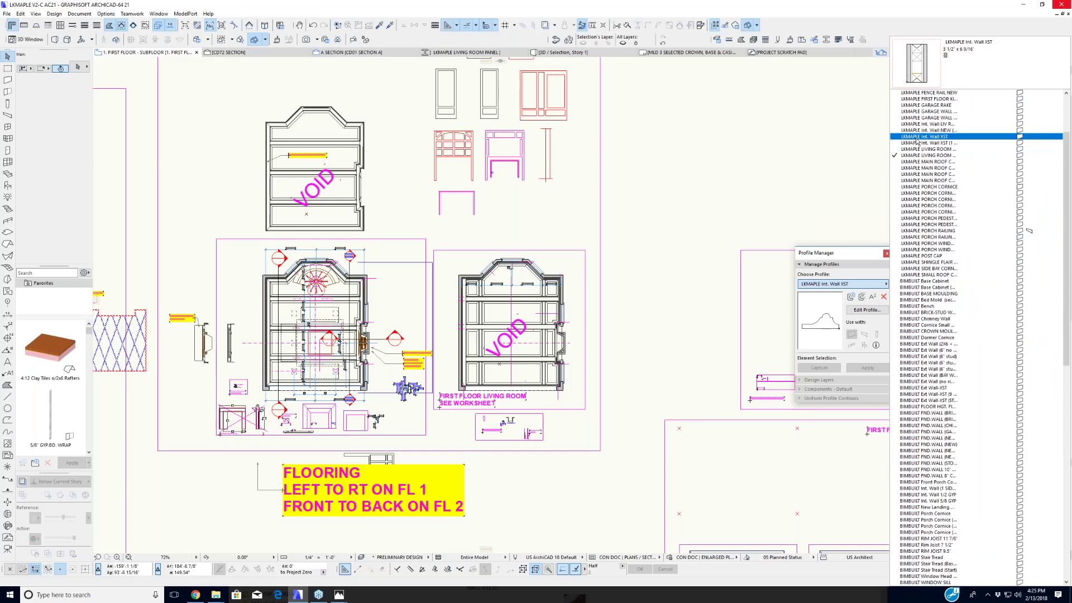
key("Escape")
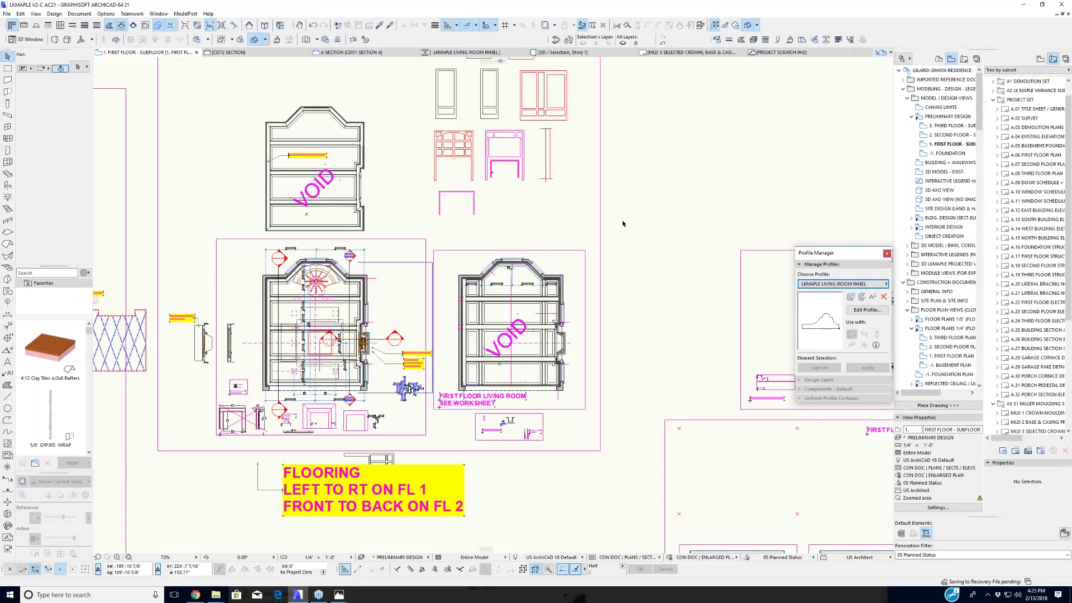
middle_click_drag(614, 236, 608, 258)
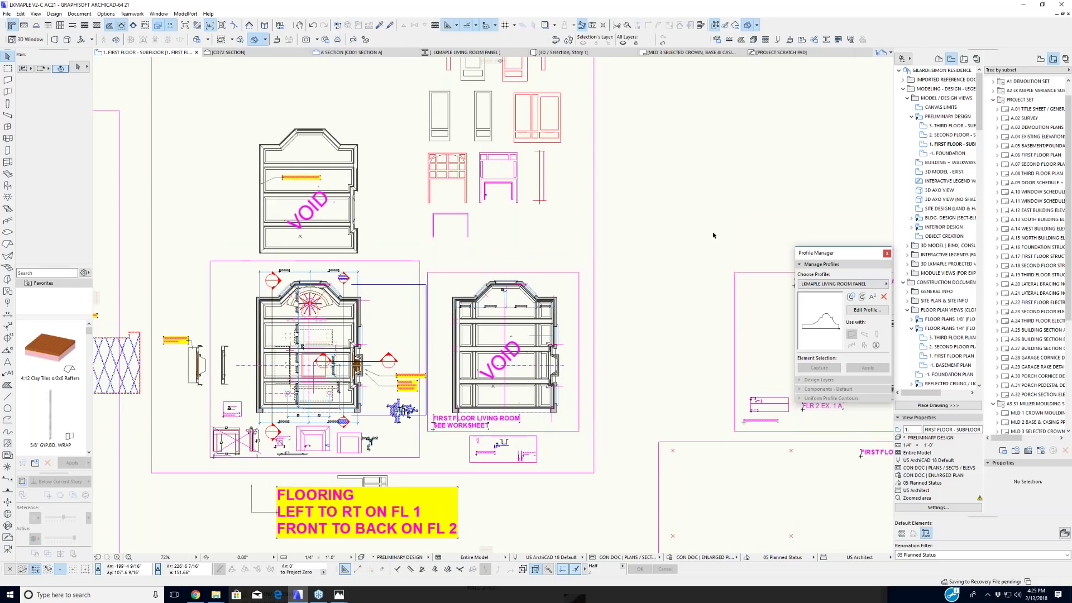
double_click(949, 144)
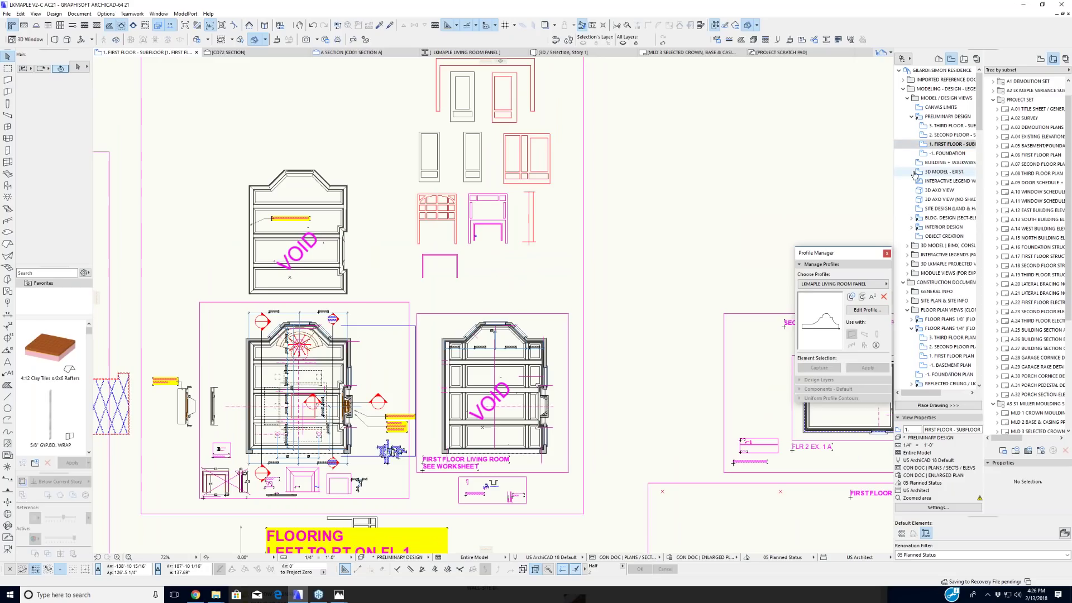
left_click(810, 285)
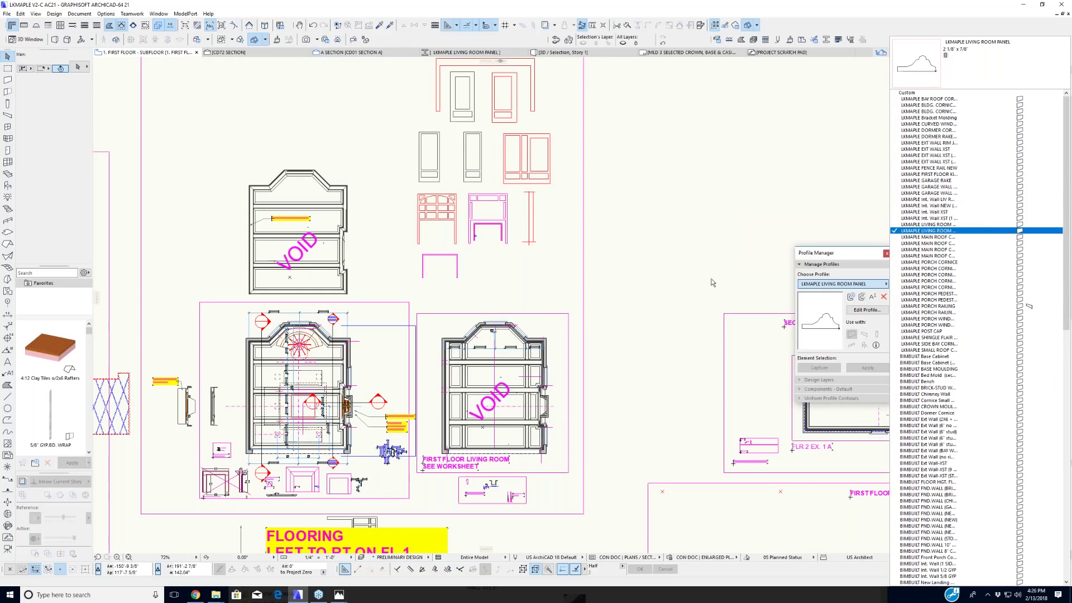
left_click(728, 247)
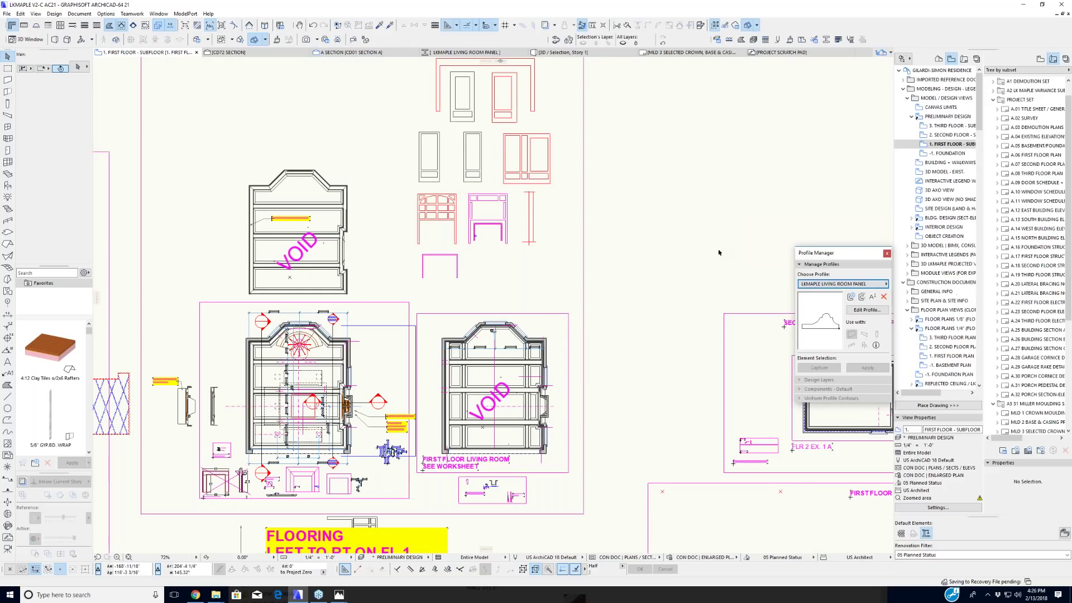
Step: Open the Attribute Manager for the current project's attributes
left_click(156, 14)
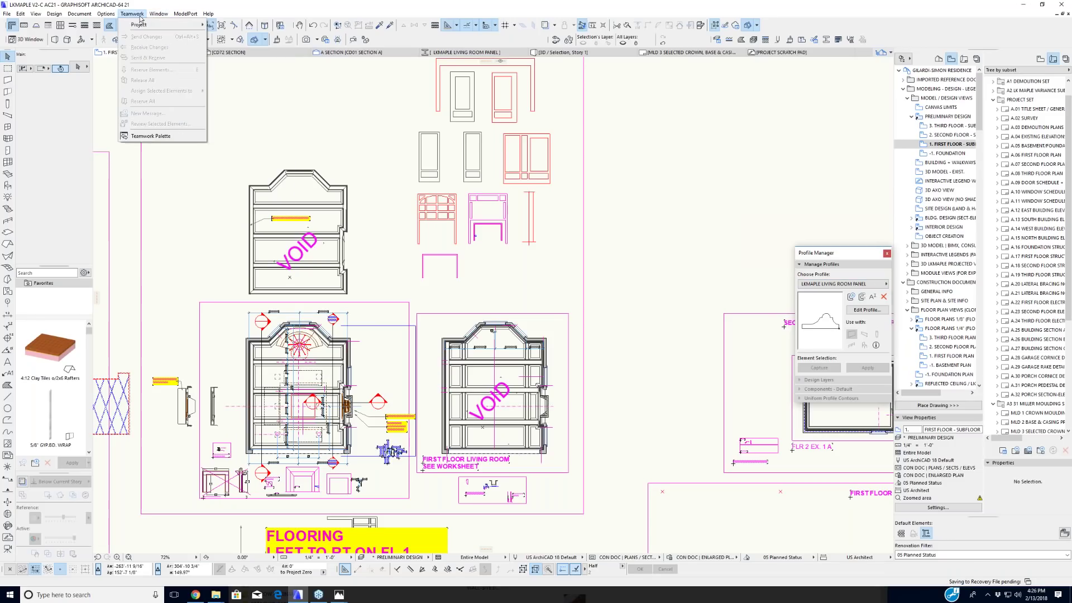
mouse_move(105, 14)
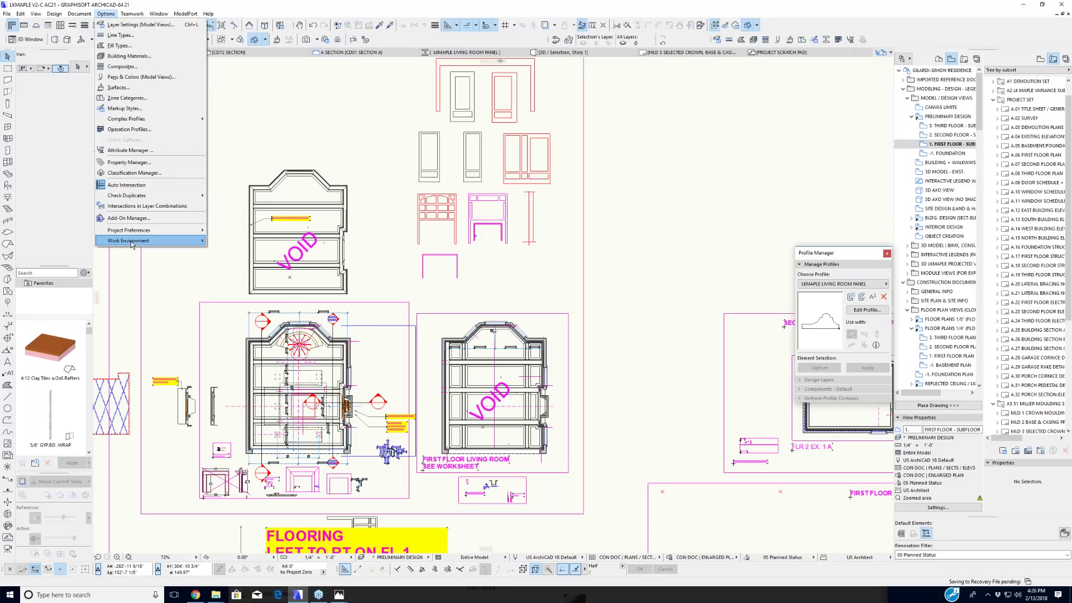
mouse_move(132, 244)
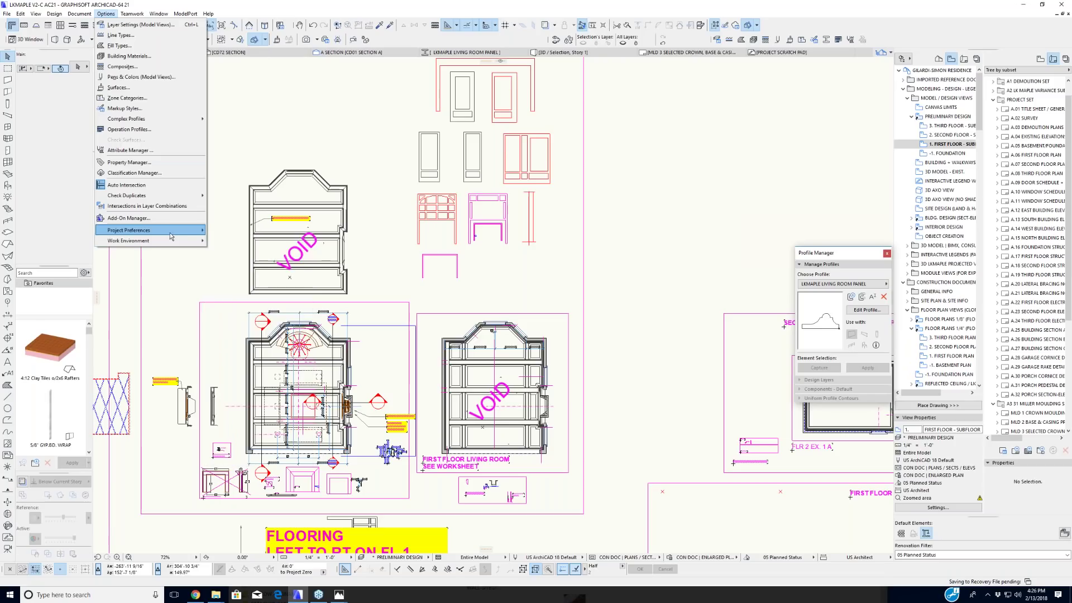
left_click(148, 151)
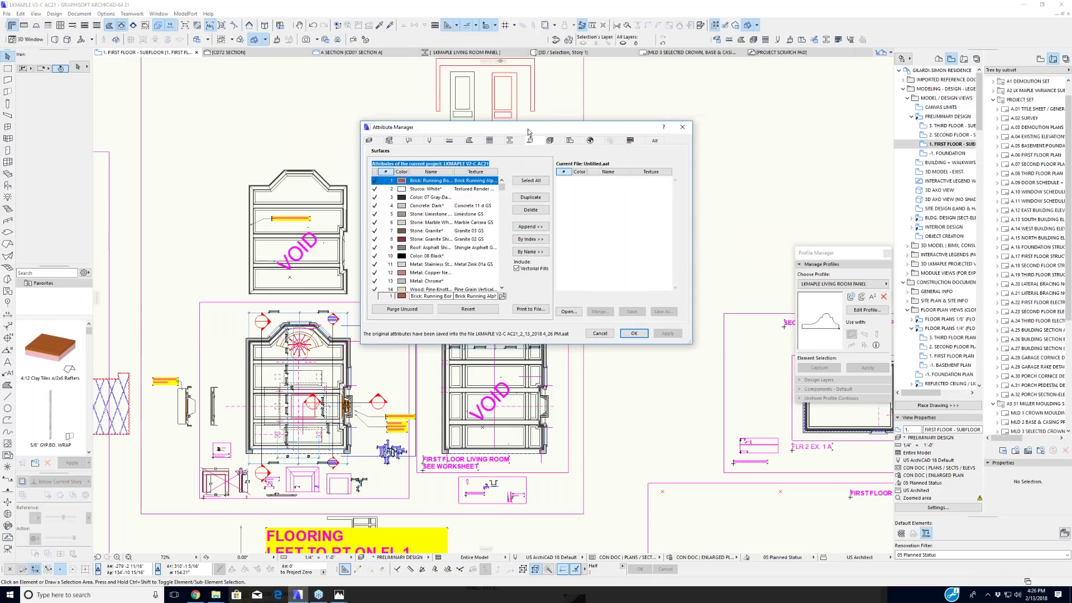
Step: Show the Profiles attributes in the Attribute Manager and enlarge the dialog to fit the full profile names
left_click_drag(528, 130, 491, 137)
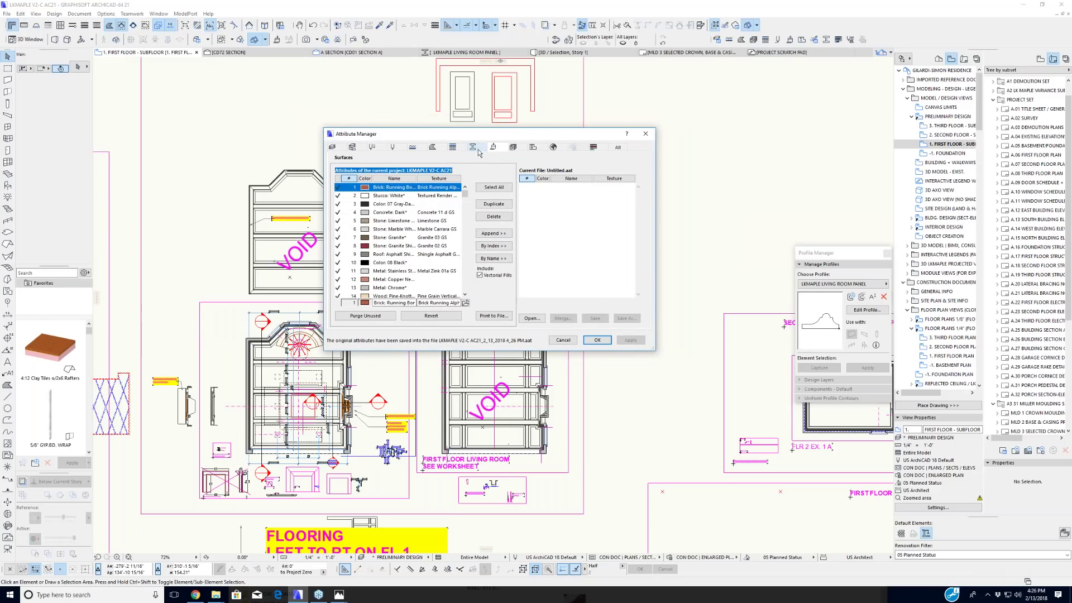
left_click(475, 150)
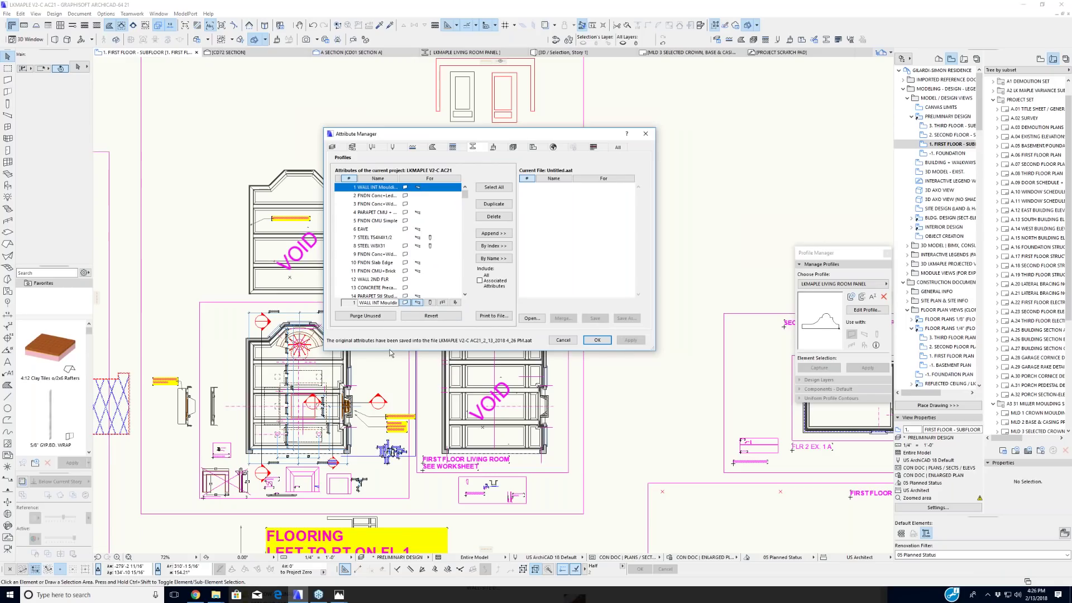
left_click_drag(391, 351, 406, 479)
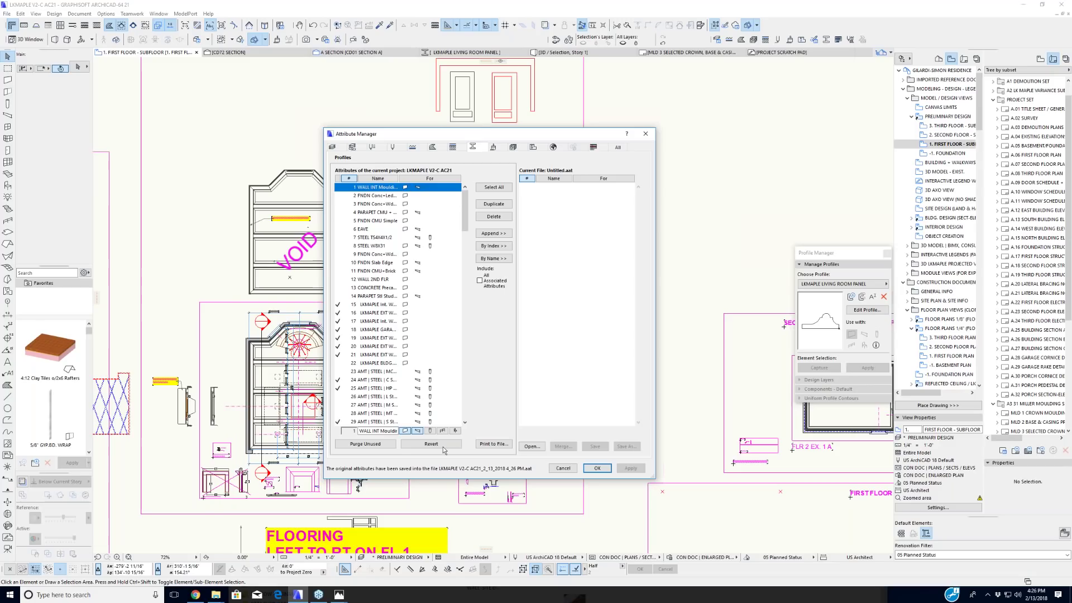
scroll(450, 342, "down", 3)
scroll(440, 348, "up", 3)
scroll(435, 350, "up", 1)
left_click_drag(323, 251, 204, 251)
left_click_drag(457, 133, 498, 114)
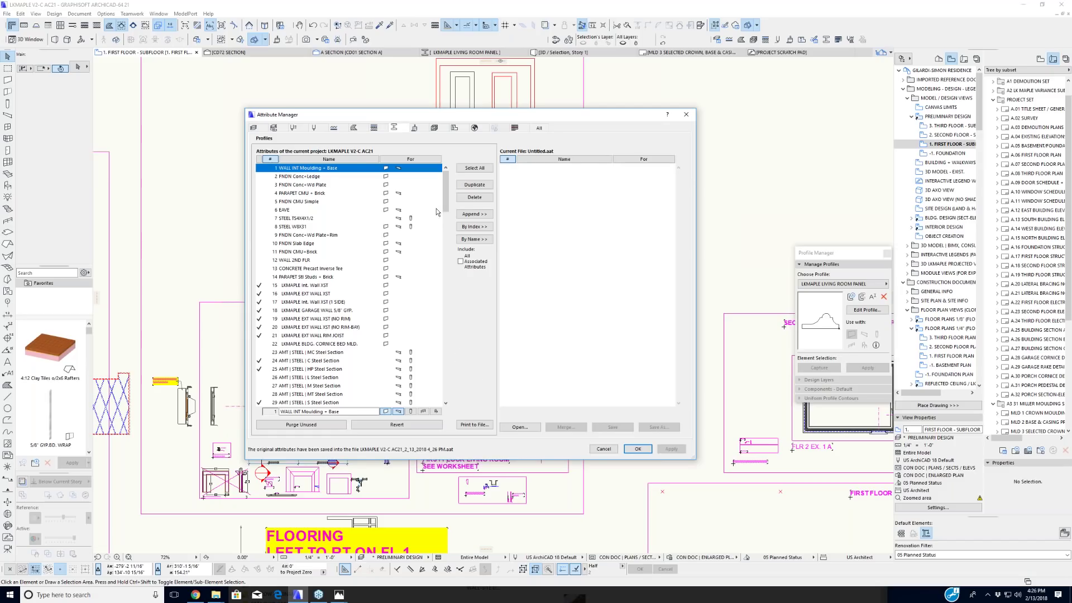
Step: Review the project's complete profile list in the Attribute Manager, then close the dialog
left_click_drag(445, 196, 450, 385)
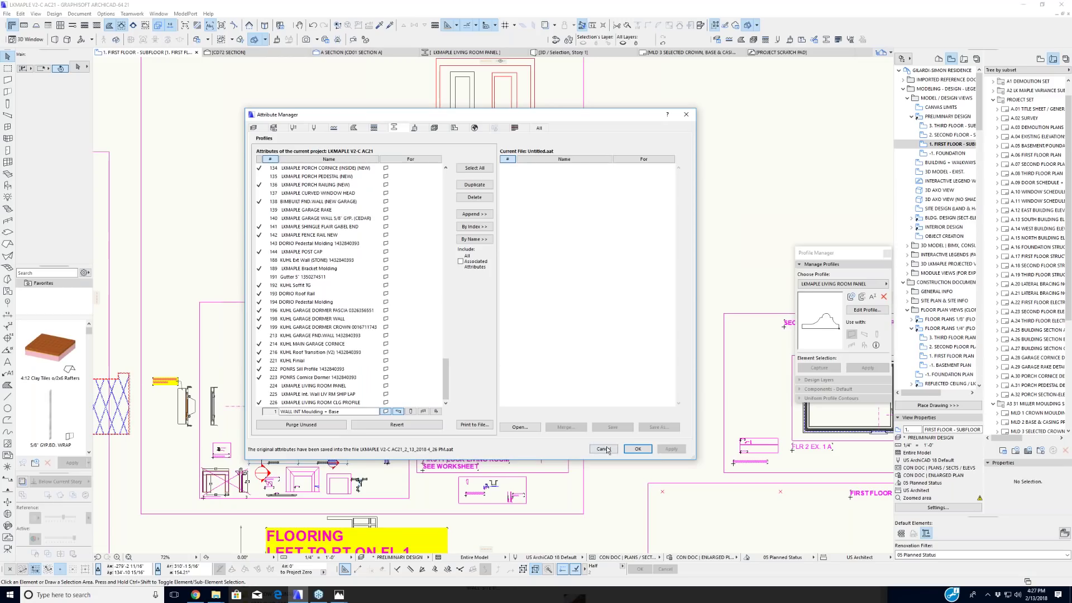
left_click_drag(447, 368, 449, 183)
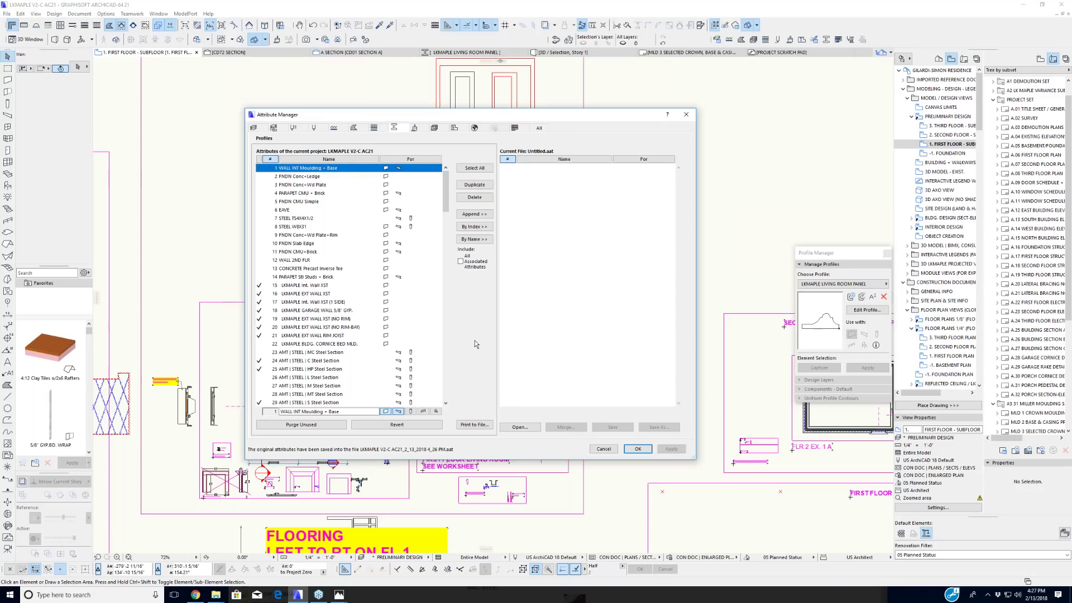
scroll(360, 289, "down", 2)
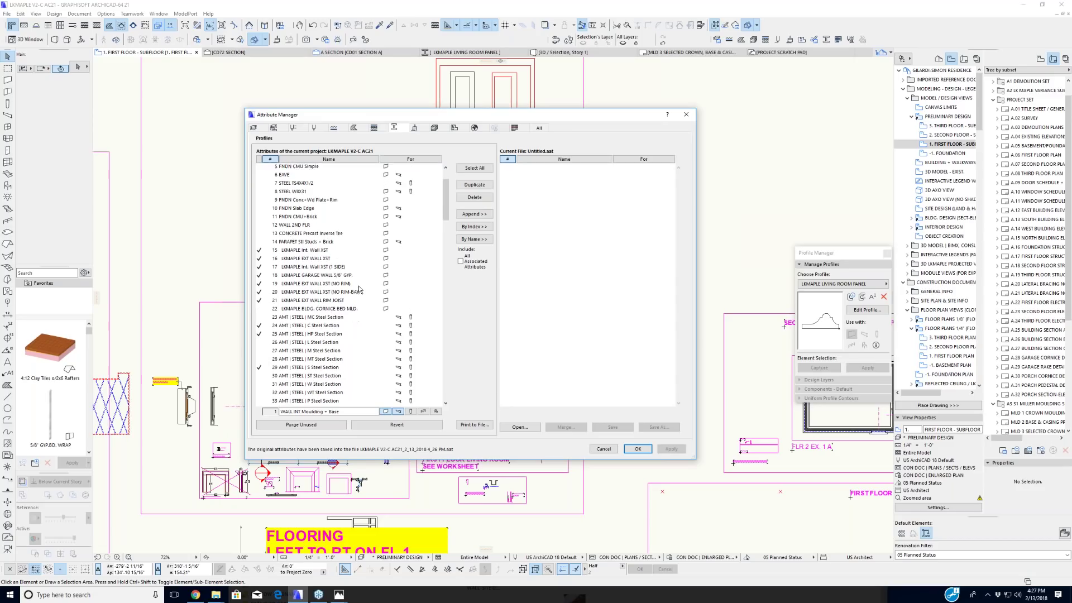
scroll(361, 289, "down", 2)
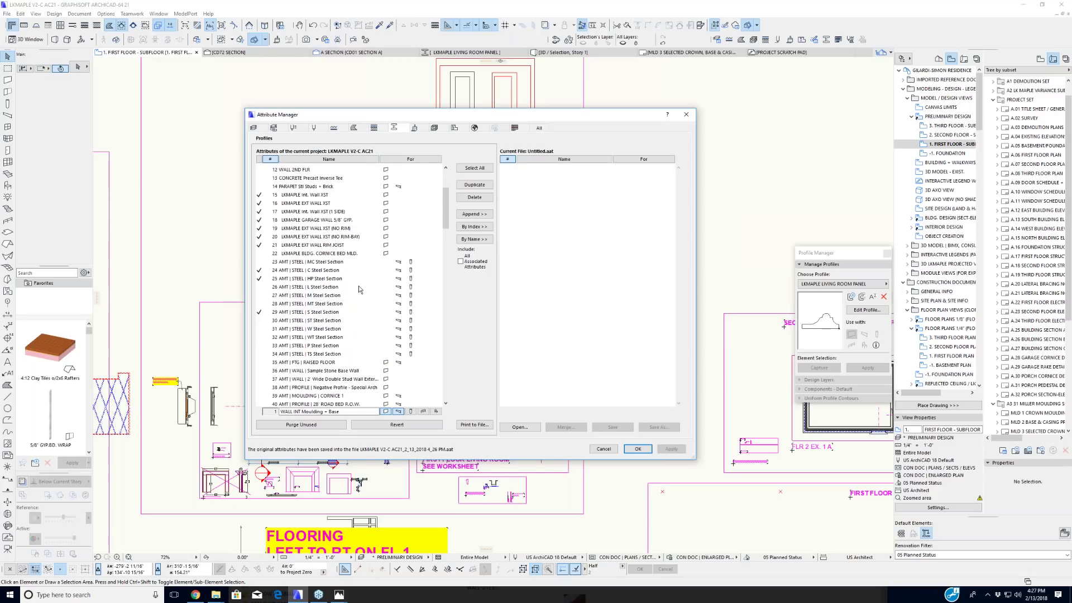
scroll(360, 290, "down", 3)
scroll(360, 290, "up", 7)
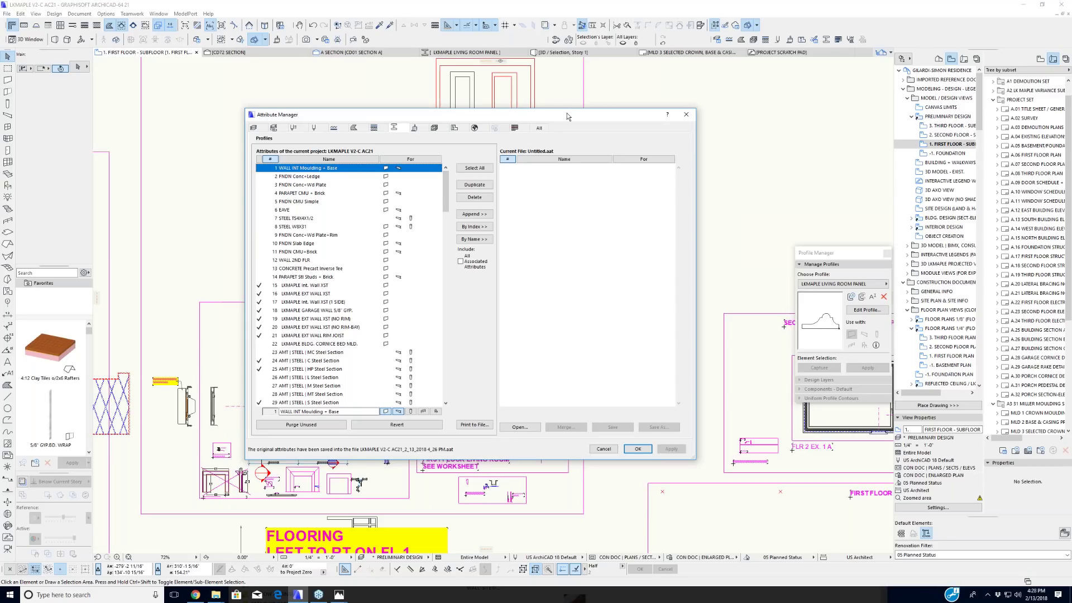
left_click_drag(566, 116, 562, 134)
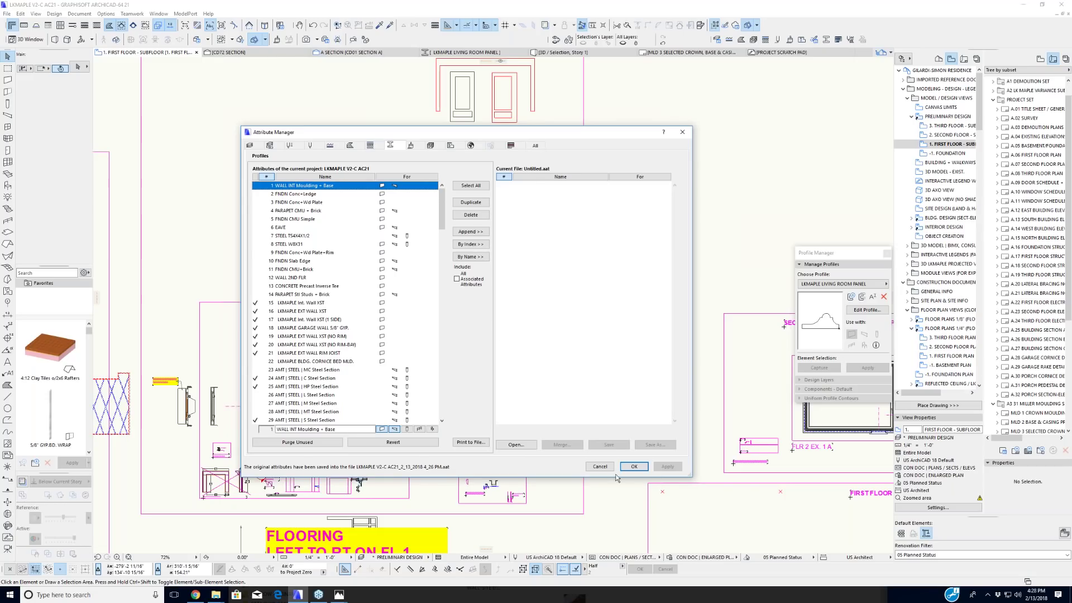
left_click(634, 467)
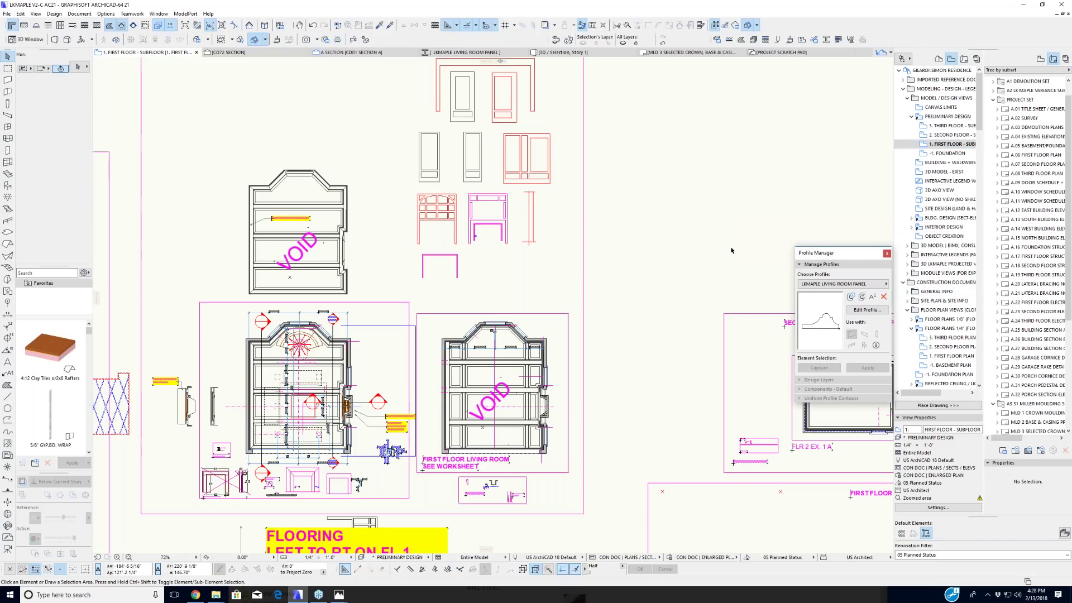
Step: Collapse the 1/4" floor plans, Floor Plan Views and Sections folders under Construction Document Views in the view map
middle_click_drag(700, 232, 506, 265)
scroll(662, 242, "down", 1)
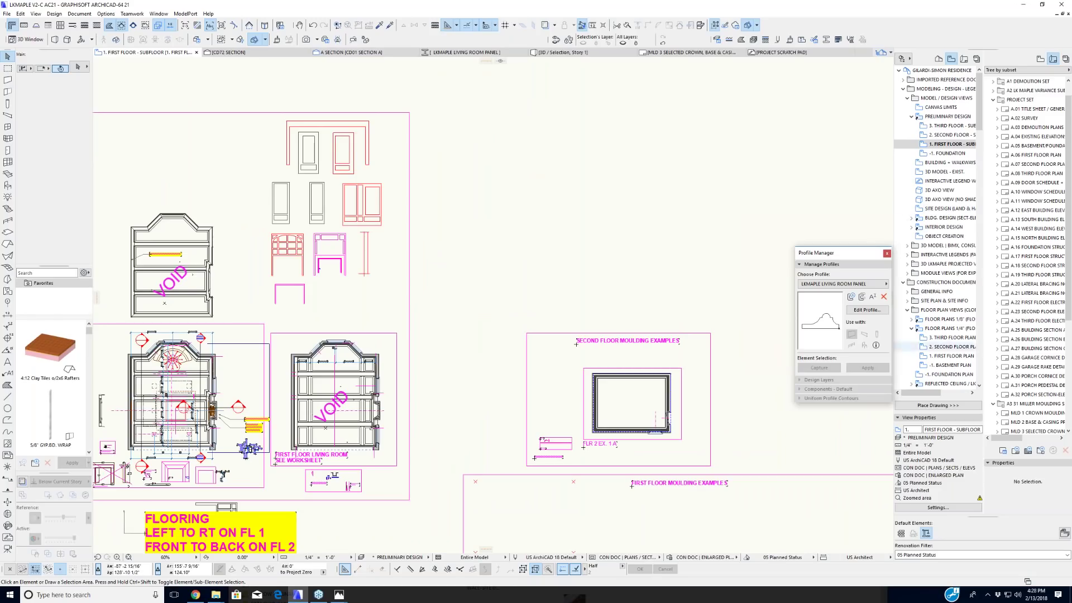
scroll(914, 256, "down", 3)
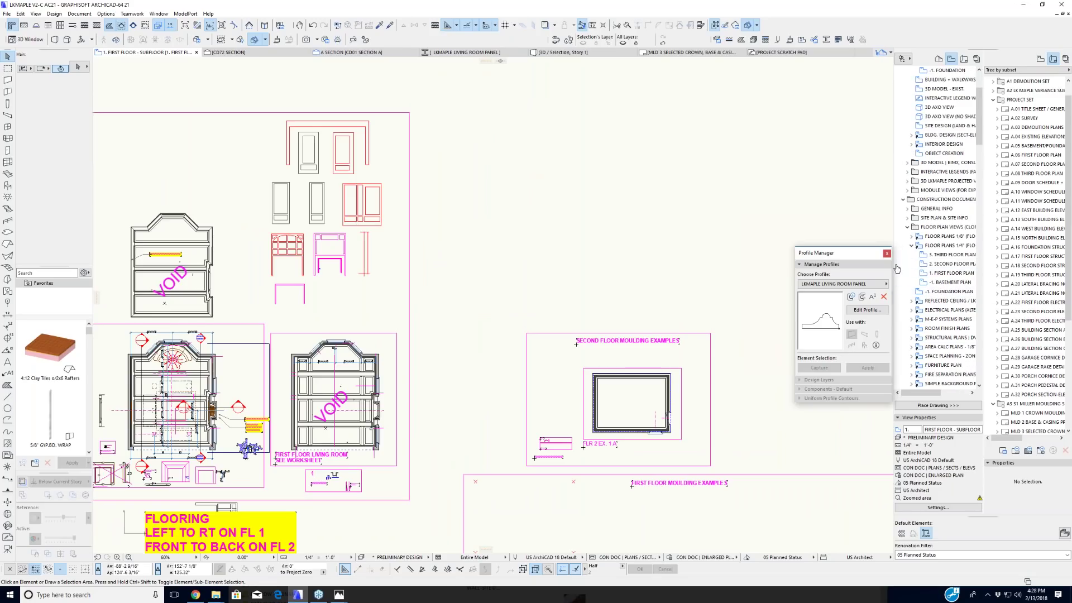
left_click(911, 246)
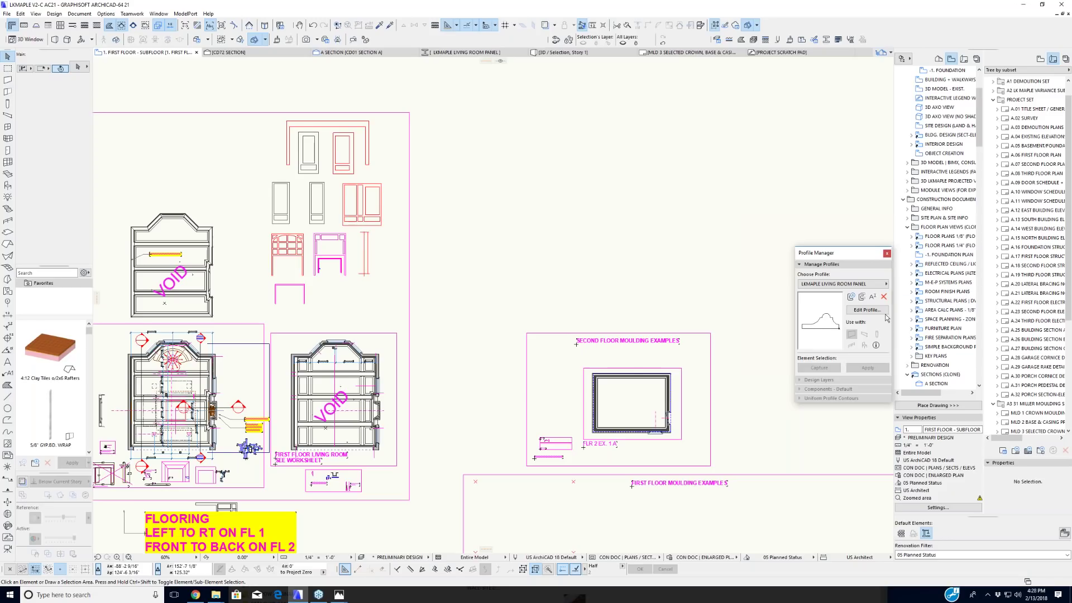
left_click(907, 226)
left_click(907, 246)
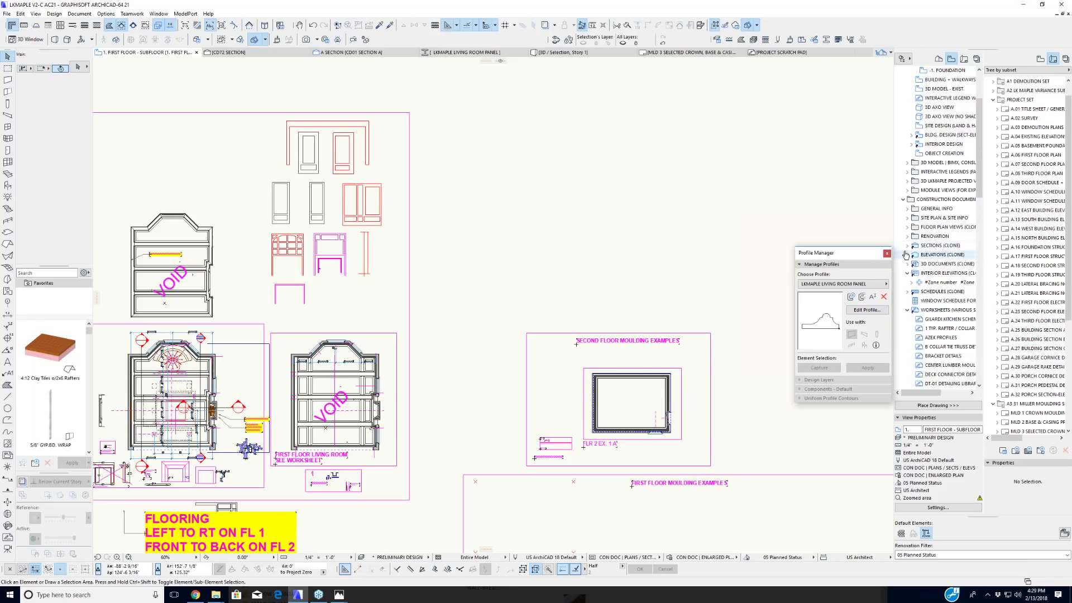
scroll(905, 313, "up", 3)
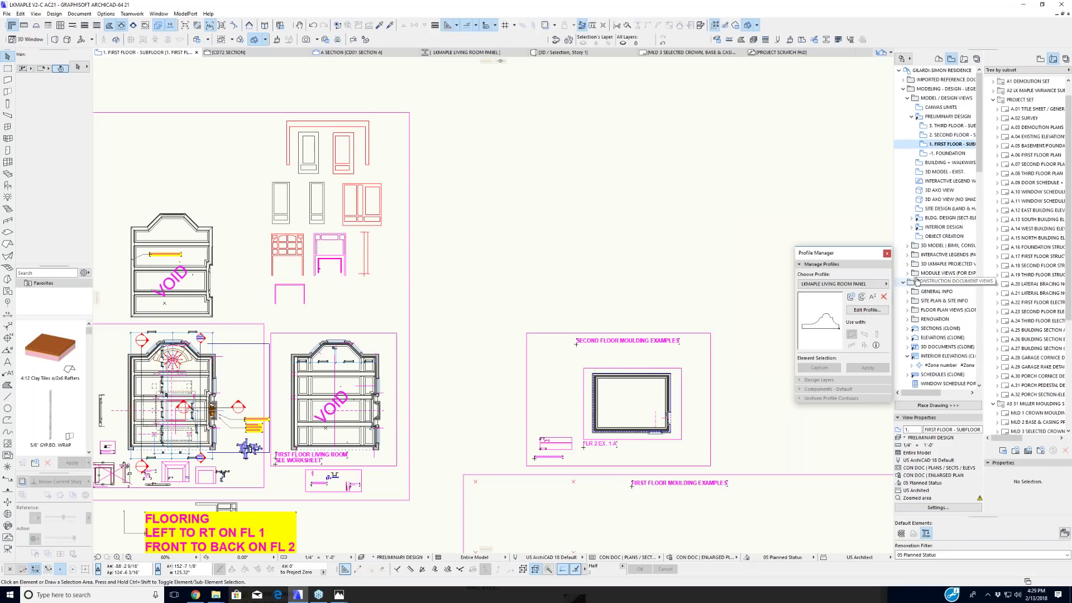
scroll(922, 290, "down", 2)
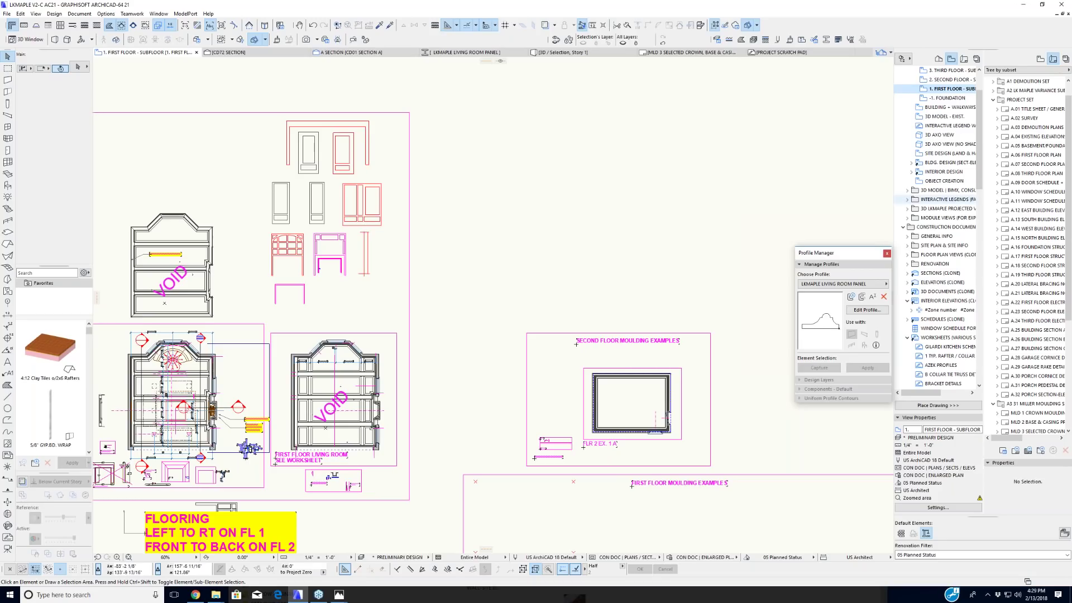
Step: Widen the docked view map and layout book area and place the Profile Manager palette beside it
left_click_drag(852, 205, 813, 212)
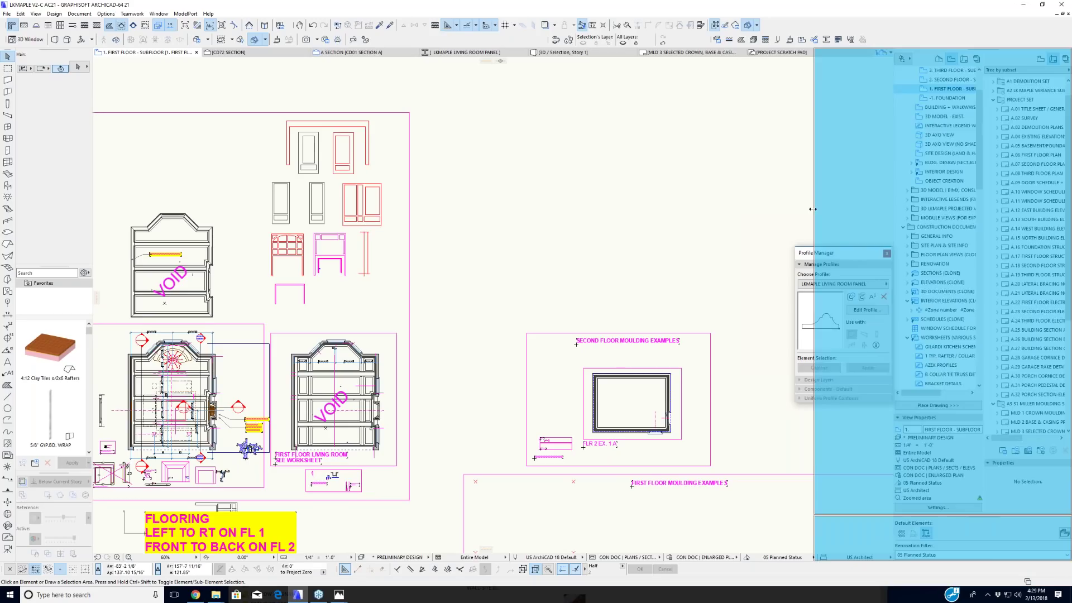
left_click(856, 258)
left_click_drag(855, 258, 777, 319)
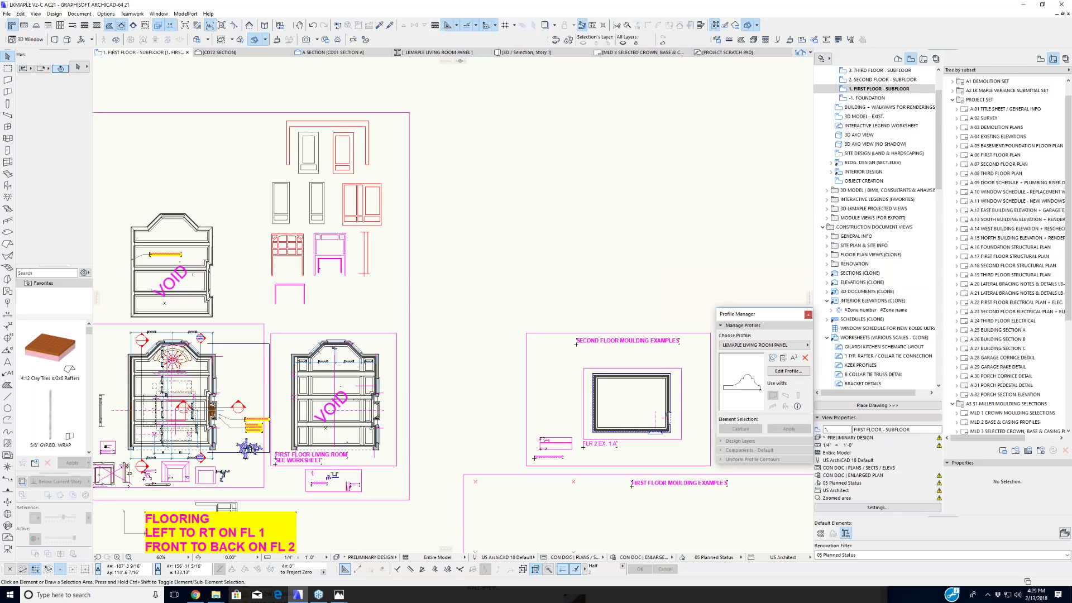
Step: Open layout A.22 First Floor Electrical Plan from the project set in the layout book
middle_click_drag(488, 294, 671, 261)
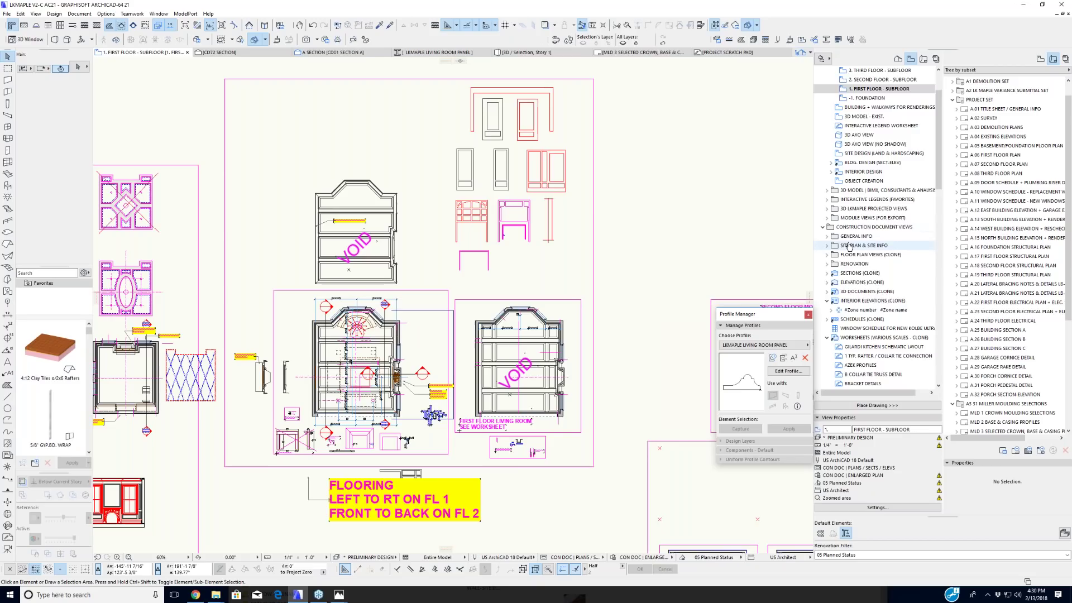
scroll(840, 245, "down", 1)
scroll(840, 246, "up", 1)
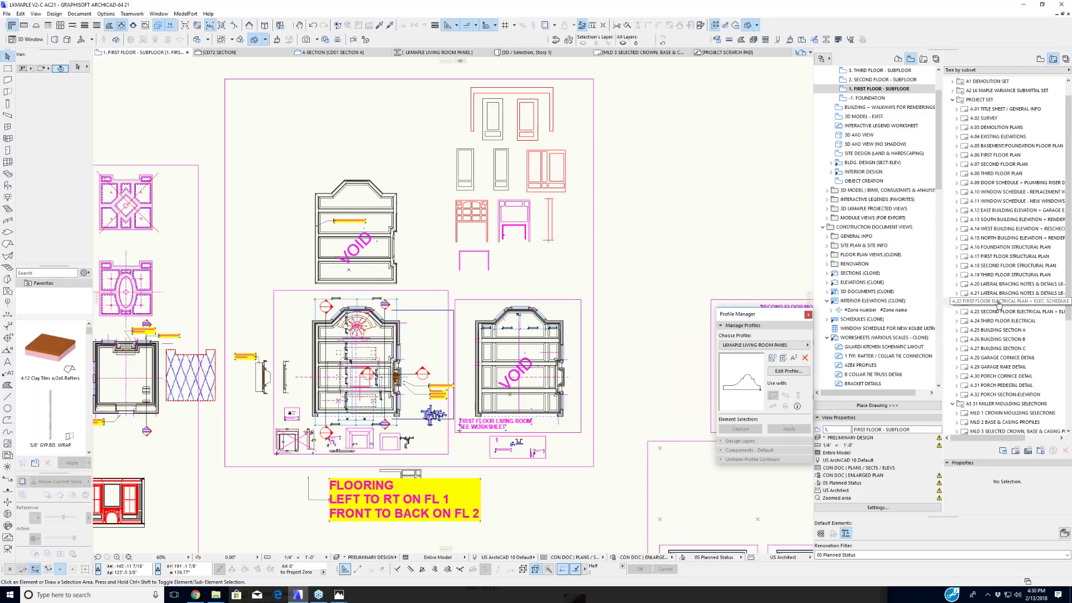
scroll(989, 247, "up", 1)
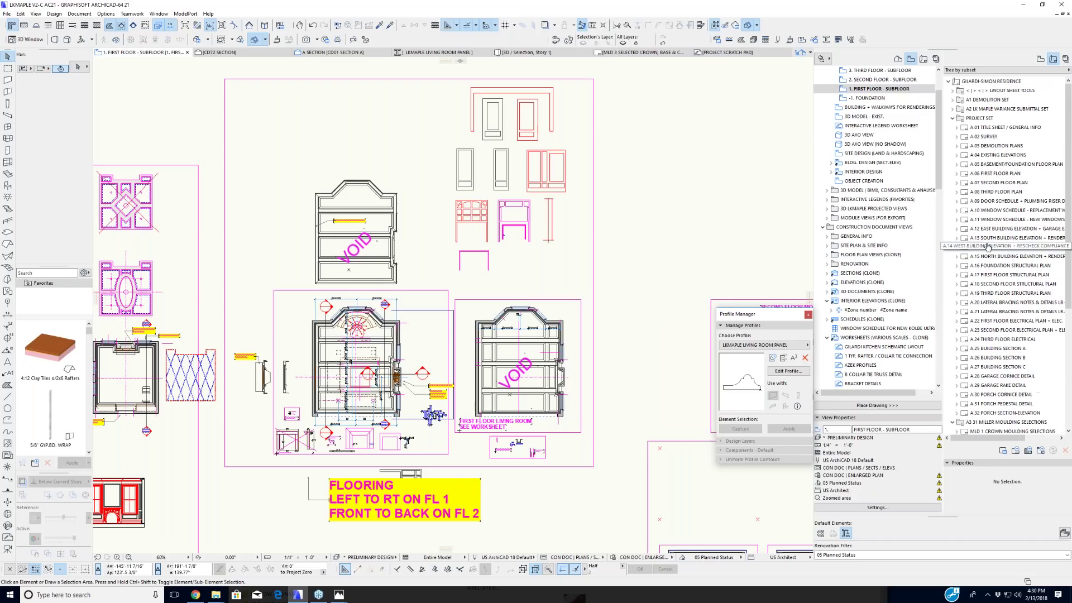
scroll(988, 282, "down", 3)
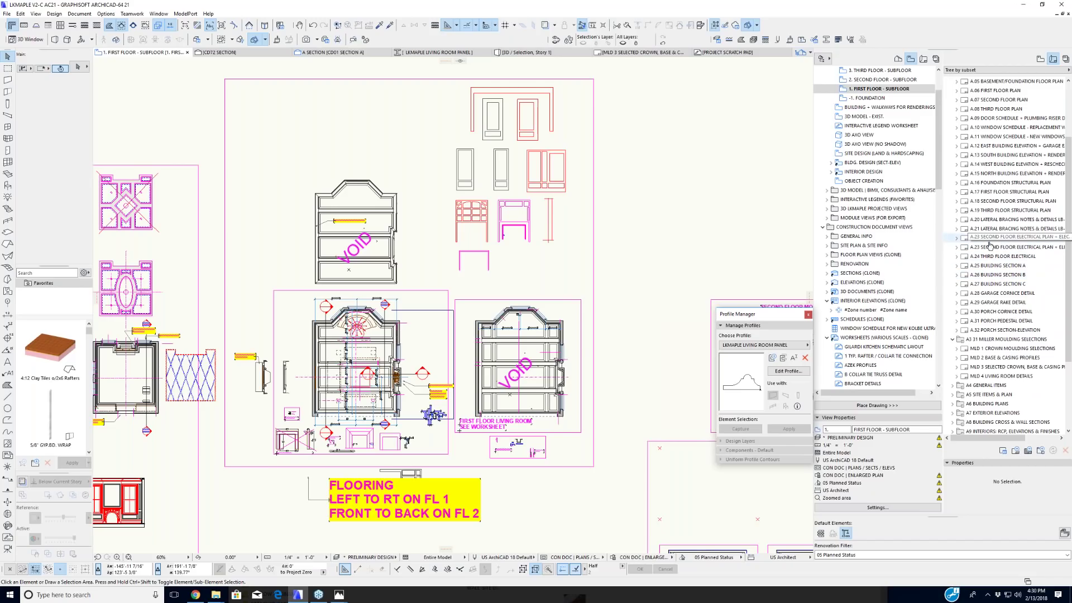
double_click(988, 237)
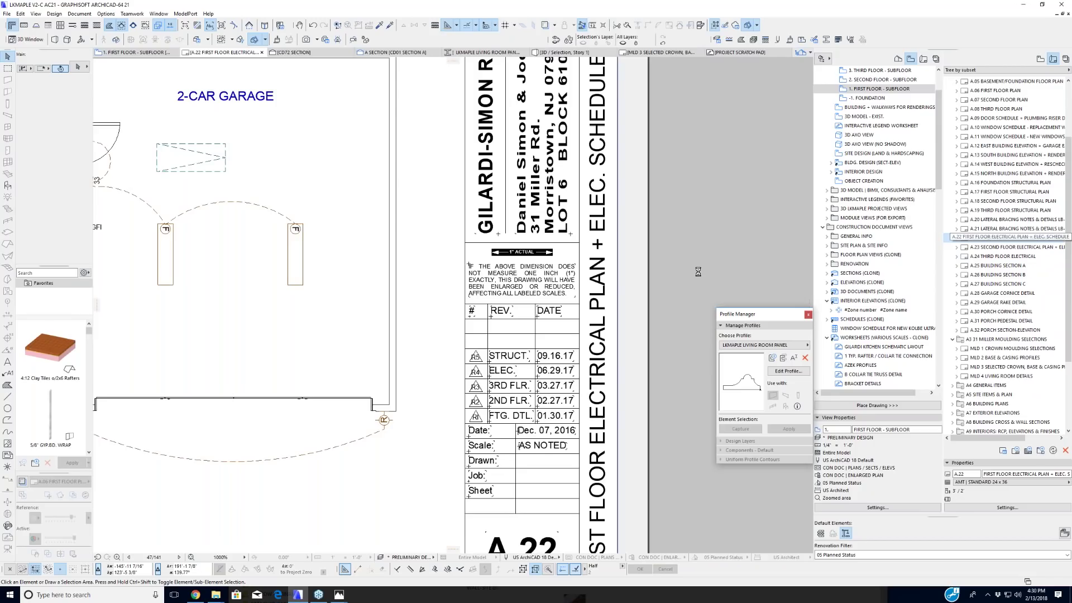
Step: Examine the first floor electrical plan on layout A.22, including the living room, kitchen and surrounding rooms
scroll(688, 270, "down", 5)
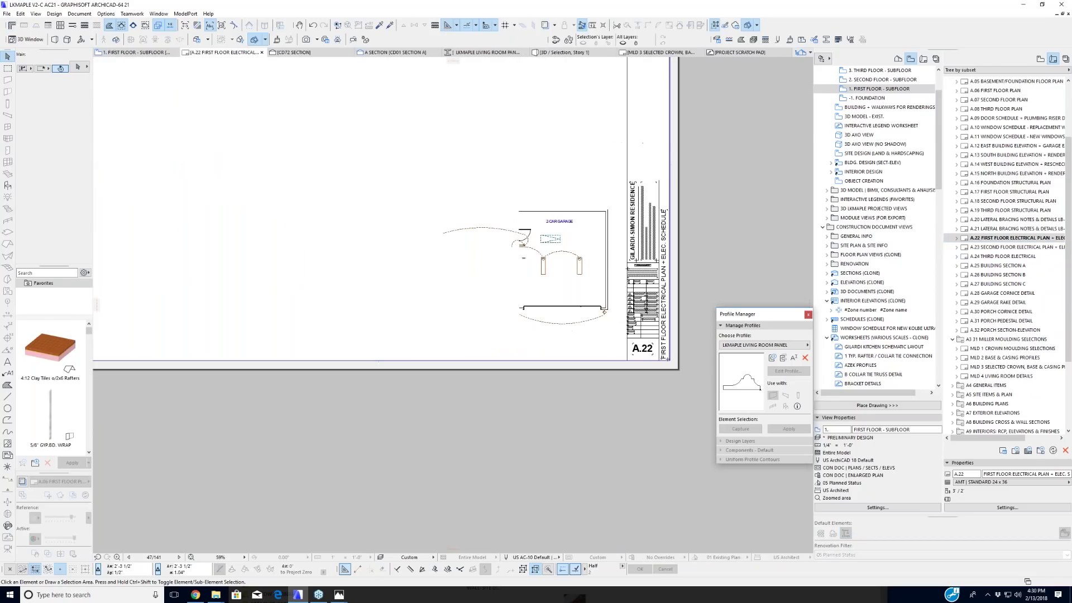
middle_click_drag(338, 316, 388, 373)
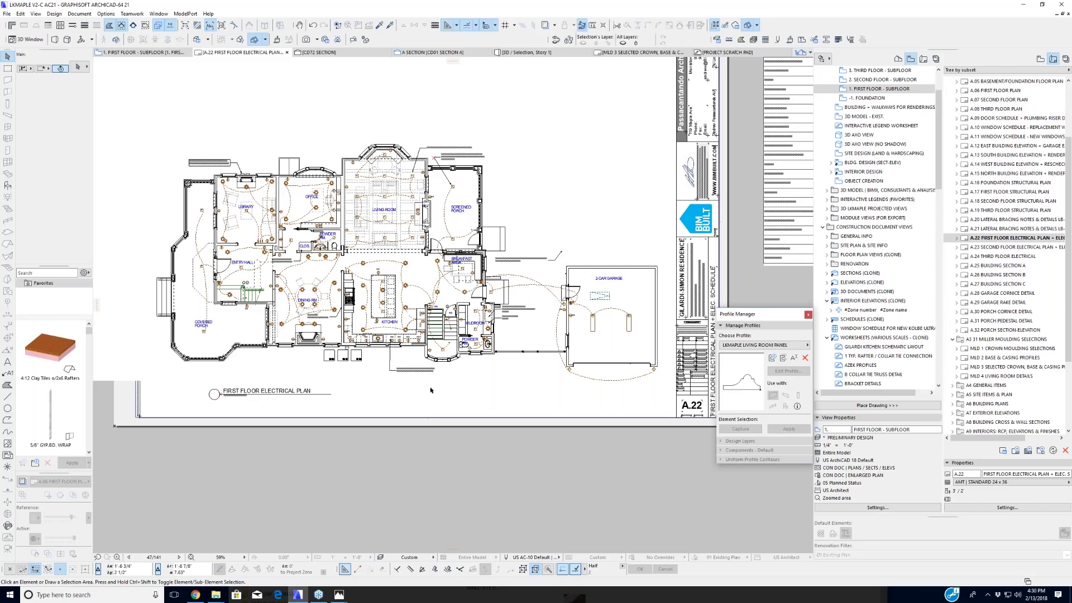
middle_click_drag(401, 207, 455, 280)
scroll(436, 278, "up", 3)
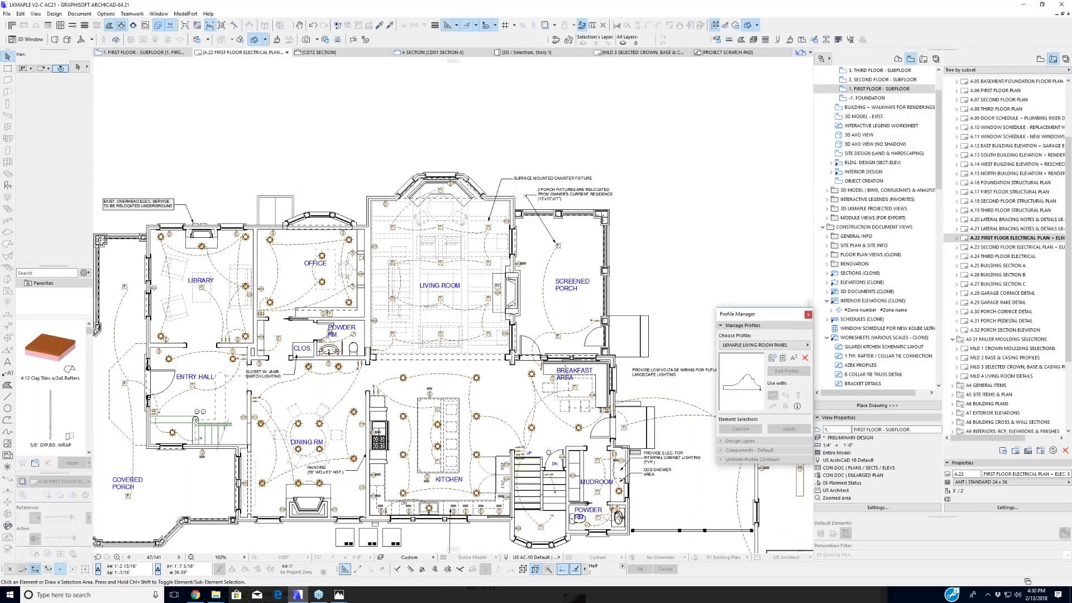
scroll(410, 308, "up", 1)
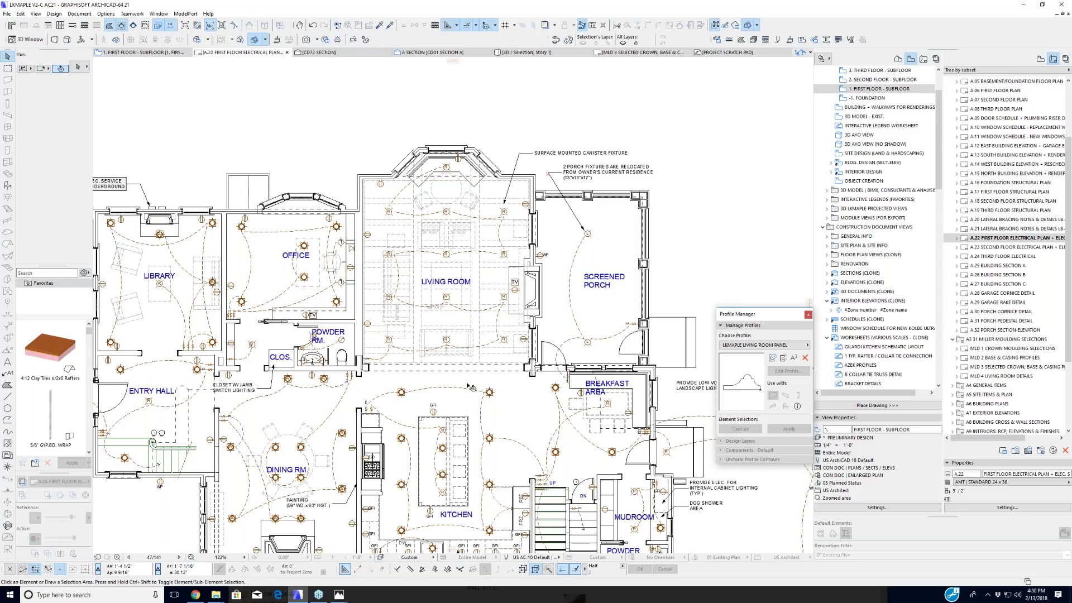
scroll(471, 387, "down", 1)
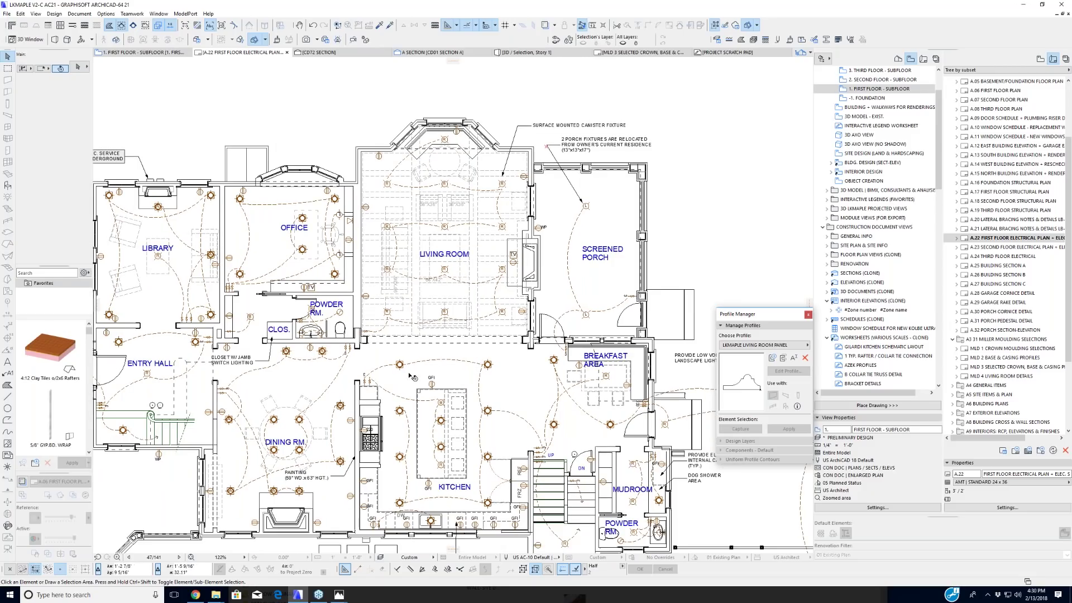
scroll(404, 362, "down", 1)
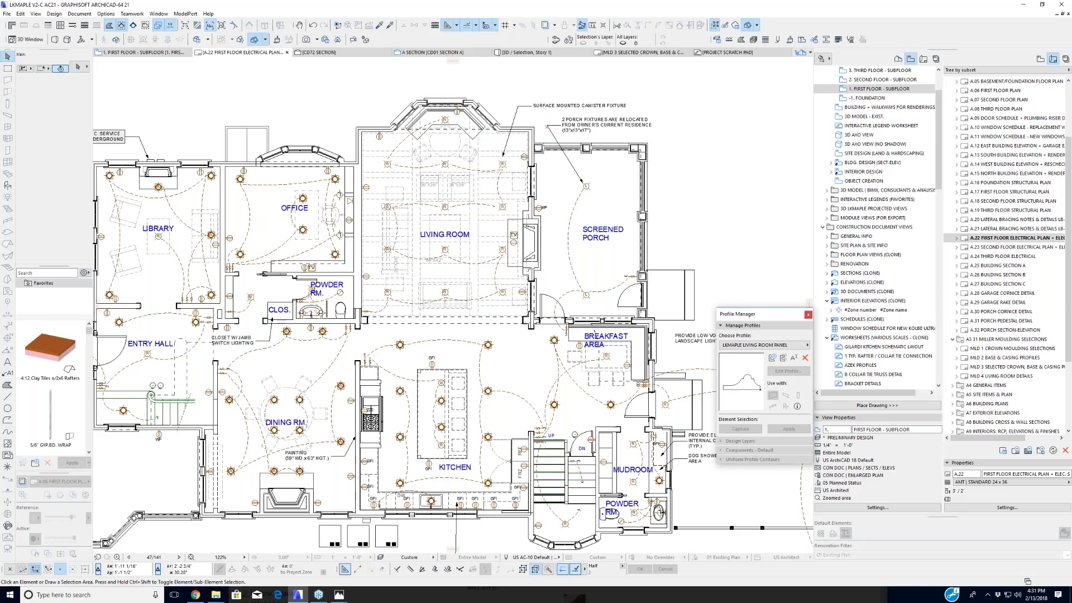
scroll(496, 222, "down", 2)
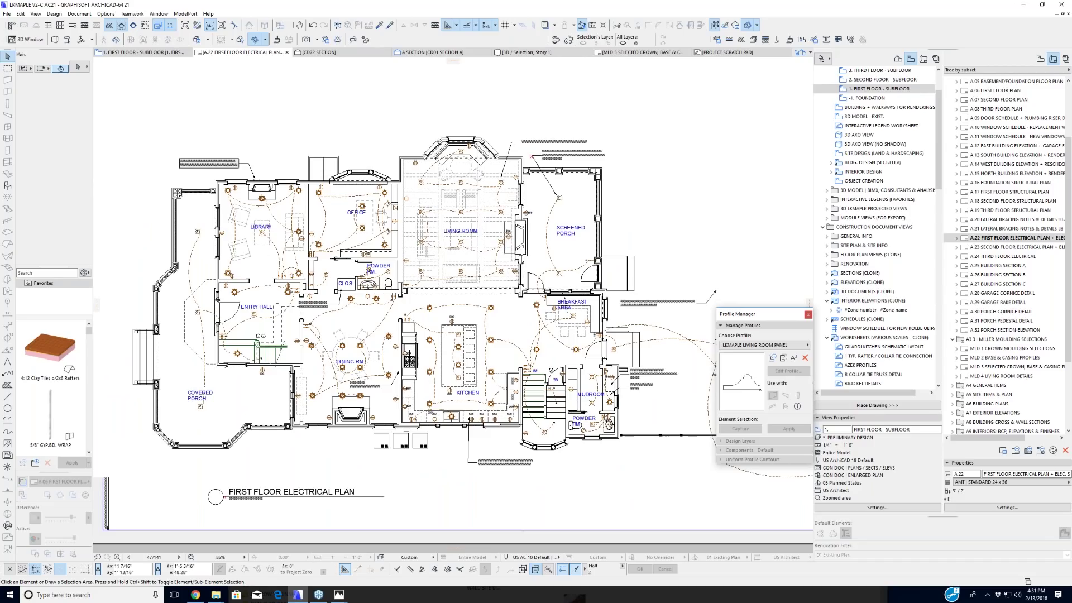
scroll(355, 223, "up", 3)
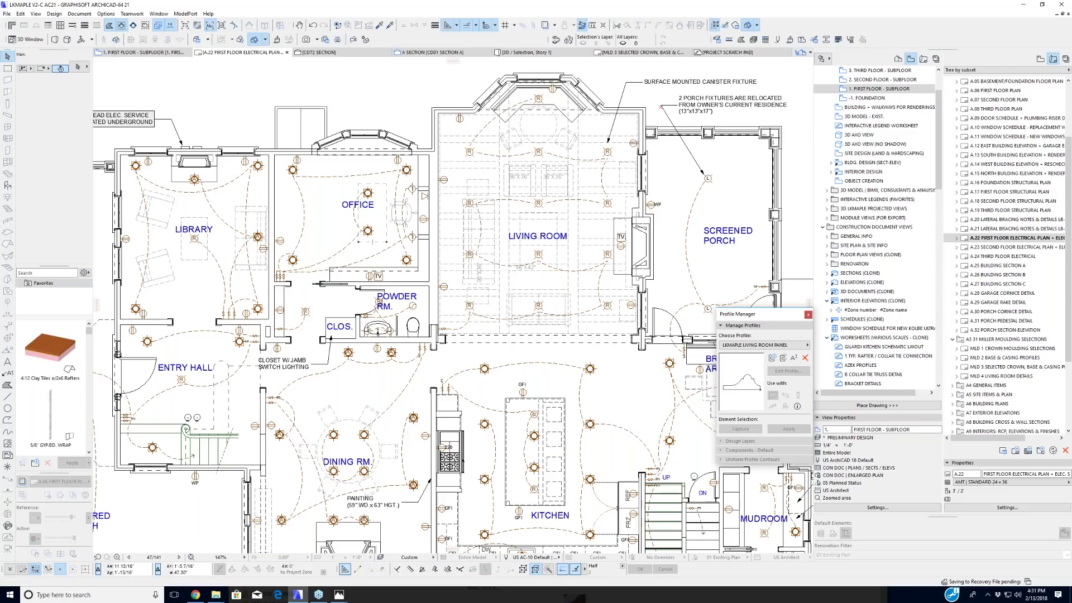
middle_click_drag(574, 337, 484, 319)
scroll(483, 319, "down", 3)
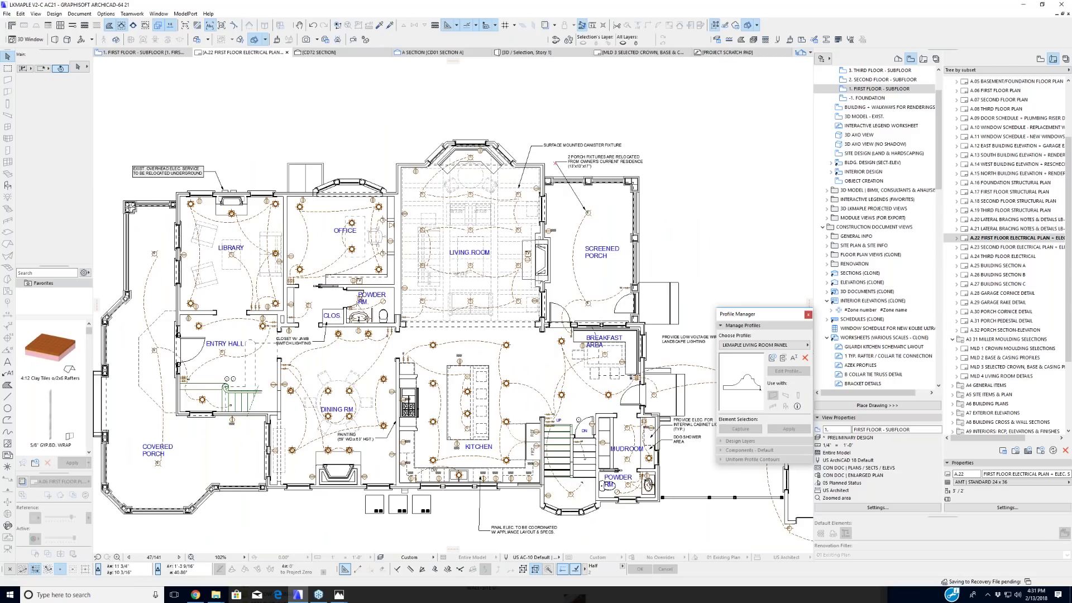
scroll(530, 338, "down", 2)
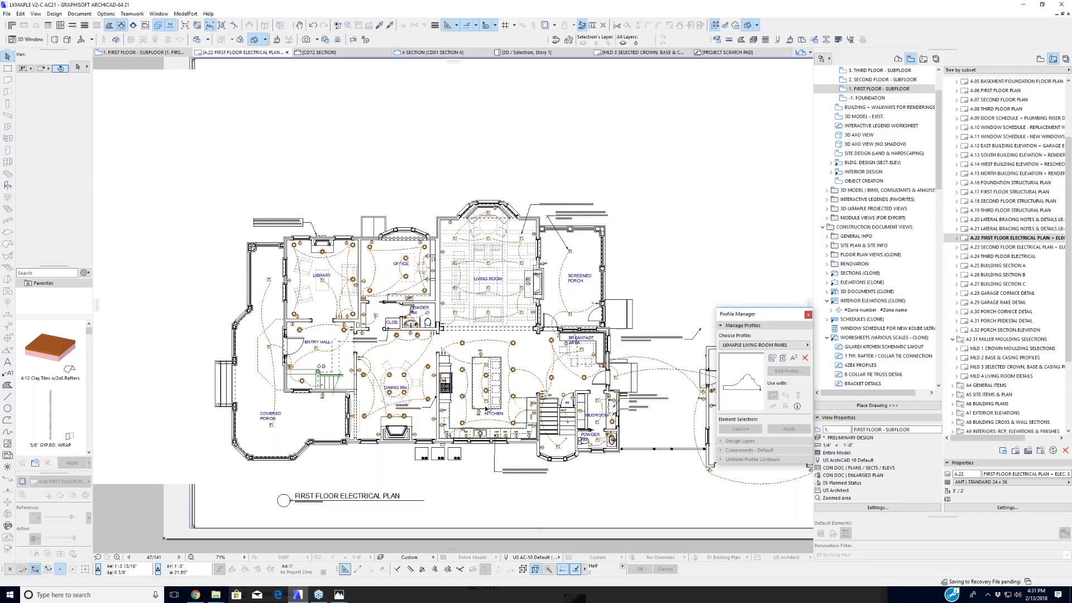
scroll(485, 408, "up", 2)
middle_click_drag(450, 437, 430, 383)
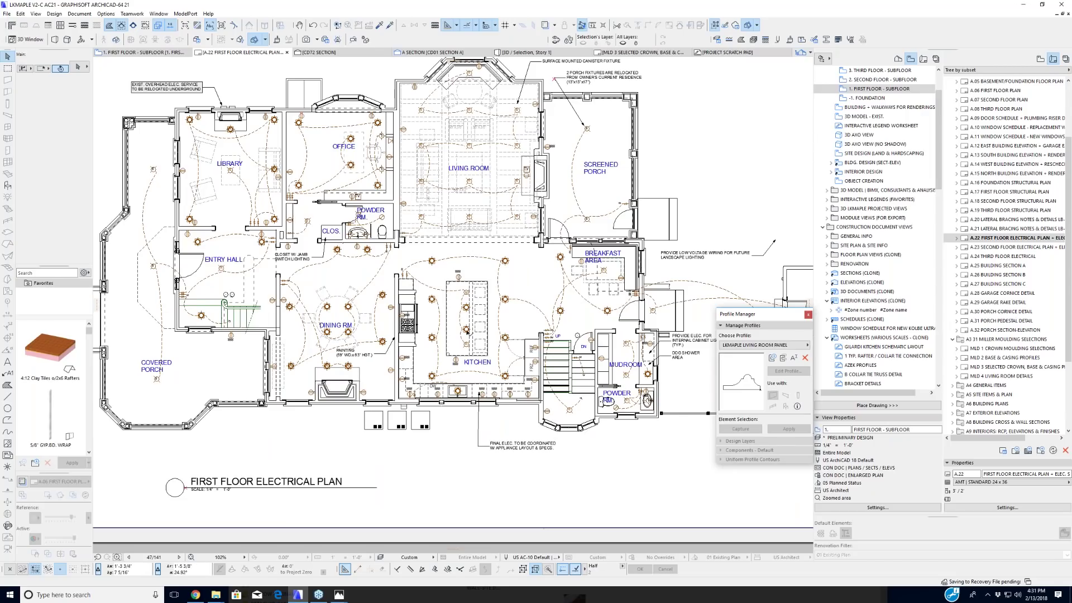
Step: Switch to File Explorer's BOBROW WEBINAR folder and view the LIVING ROOM (6).jpg rendering at full size
scroll(457, 322, "up", 4)
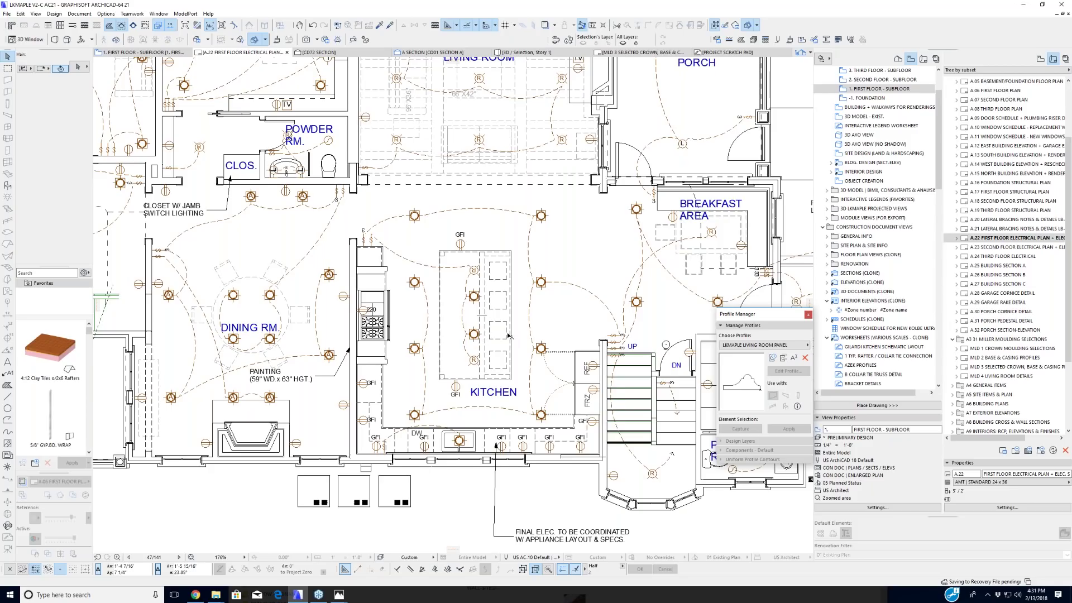
scroll(508, 336, "down", 3)
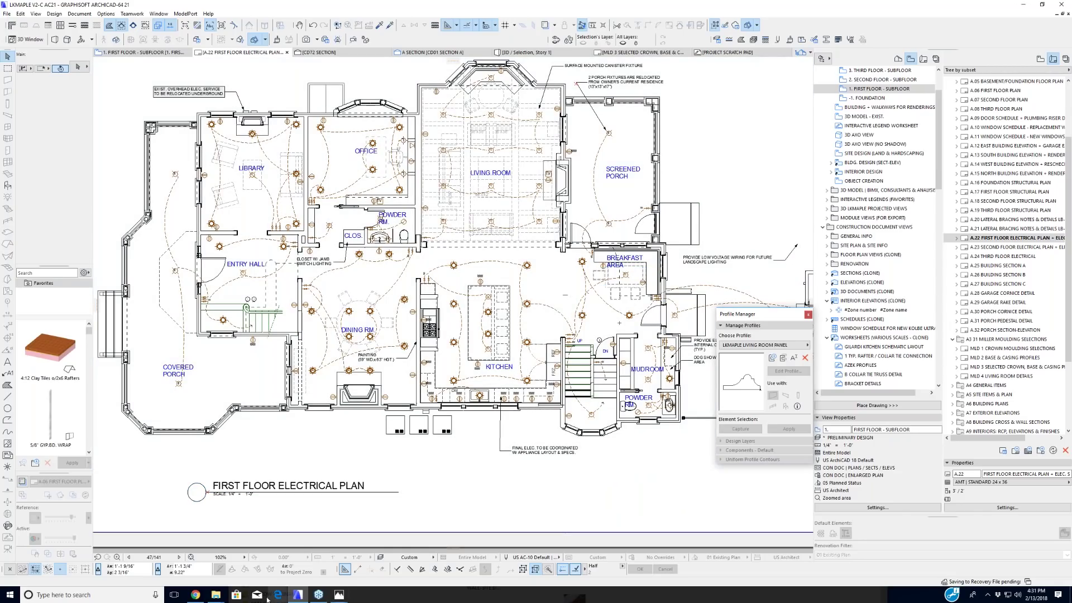
left_click(219, 596)
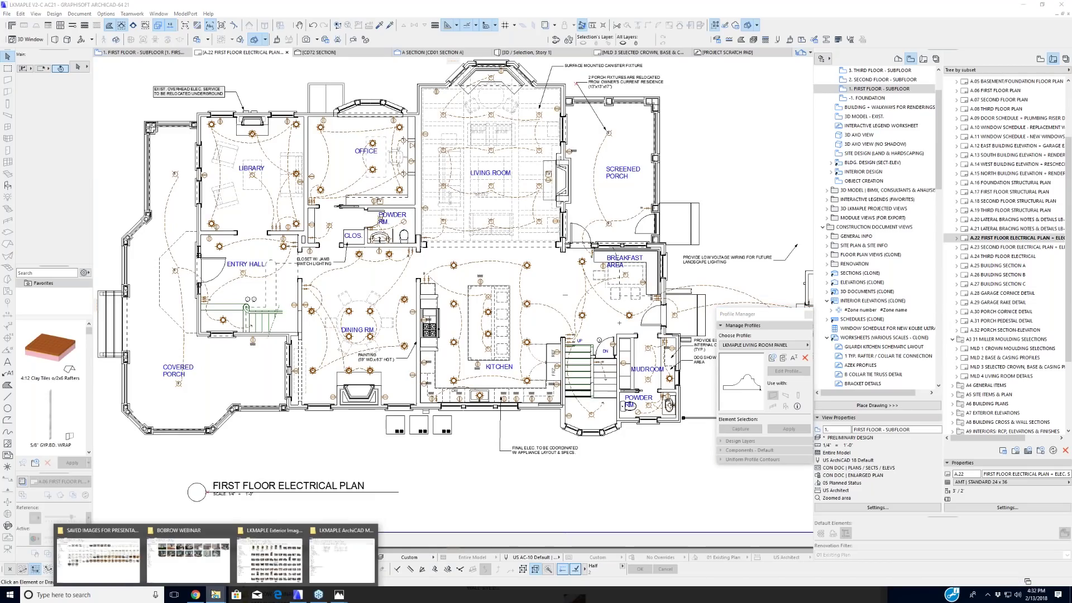
left_click(189, 553)
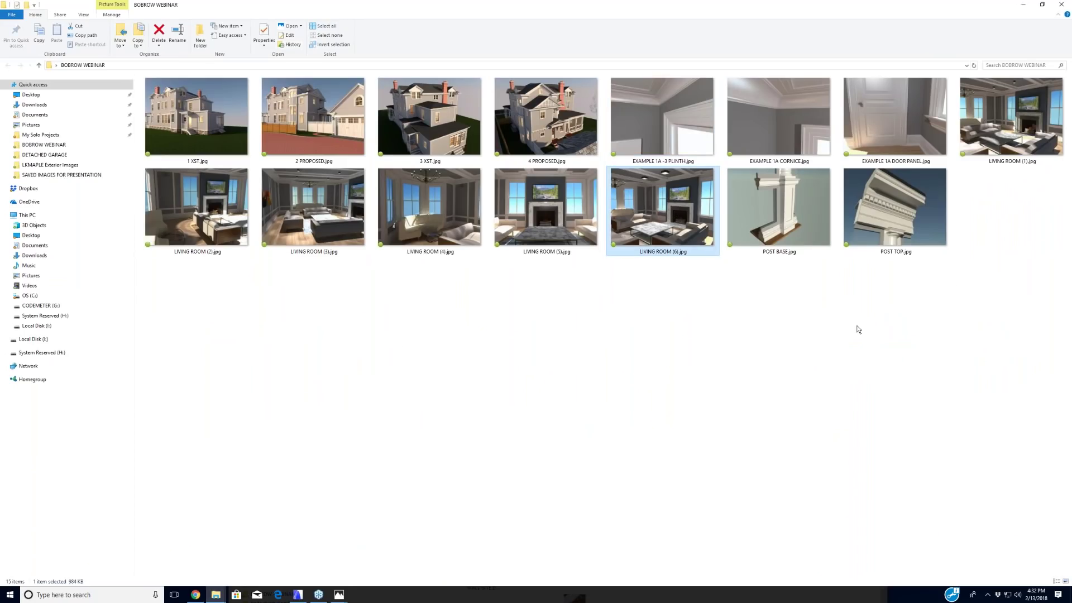
key("Return")
left_click(705, 61)
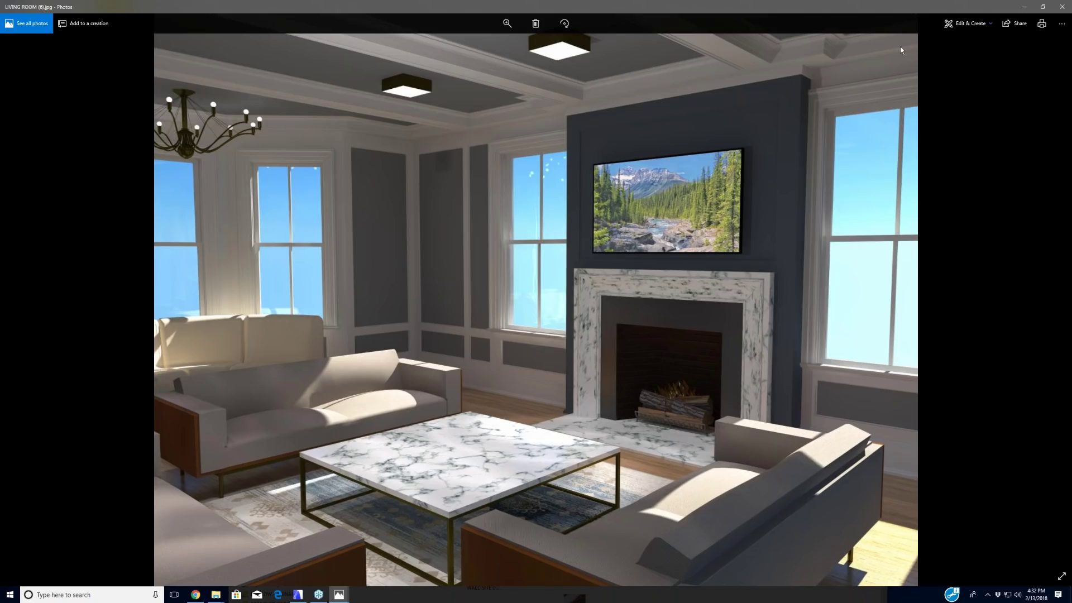
left_click(1043, 7)
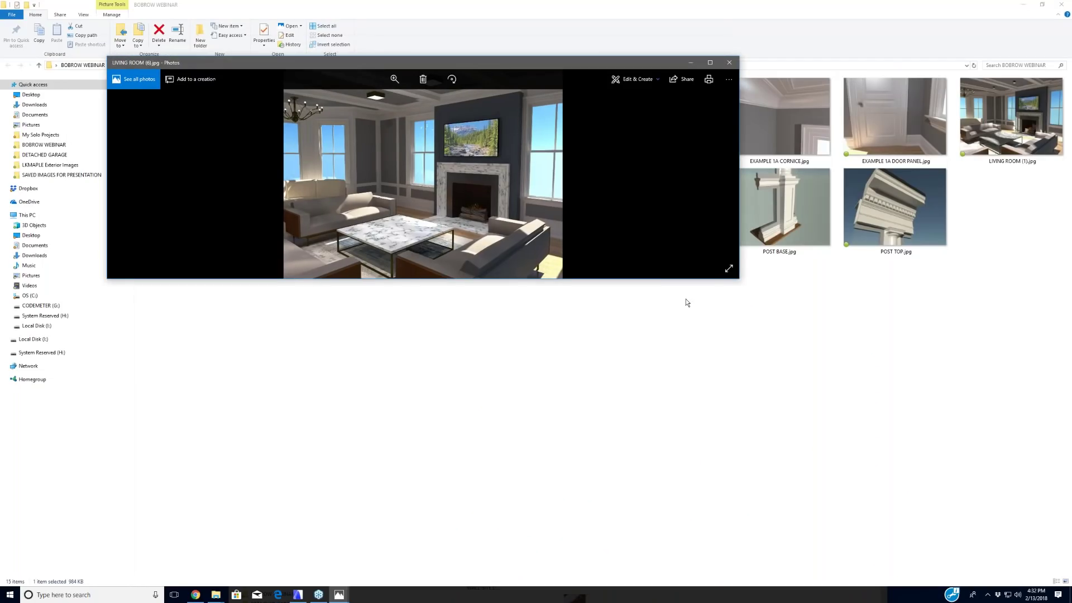
Step: Switch back to ArchiCAD and open the 1. FIRST FLOOR - SUBFLOOR view from the Preliminary Design folder
left_click(299, 597)
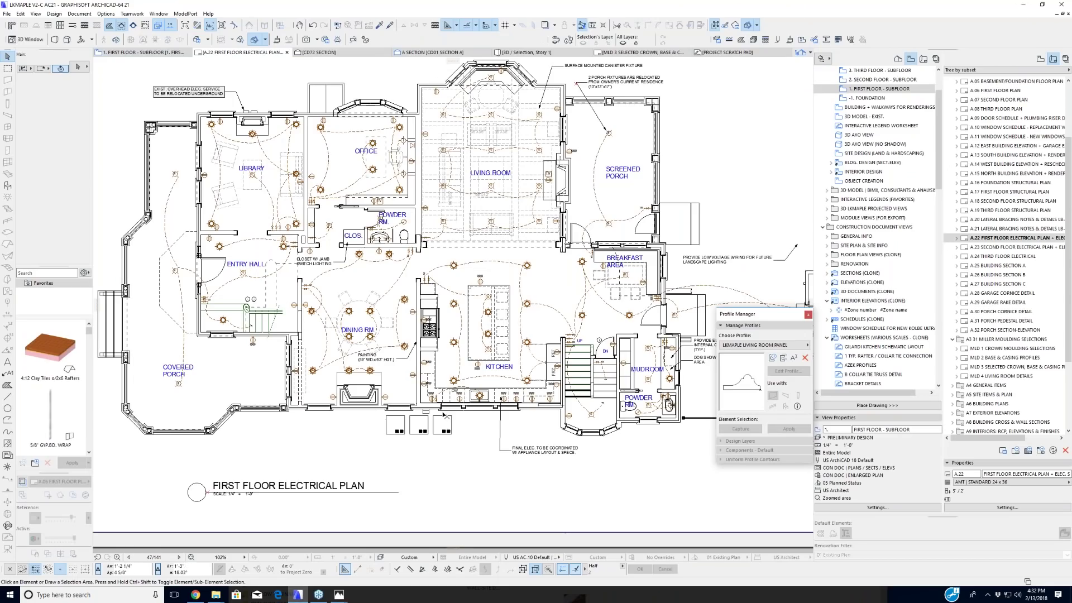
scroll(445, 415, "down", 8)
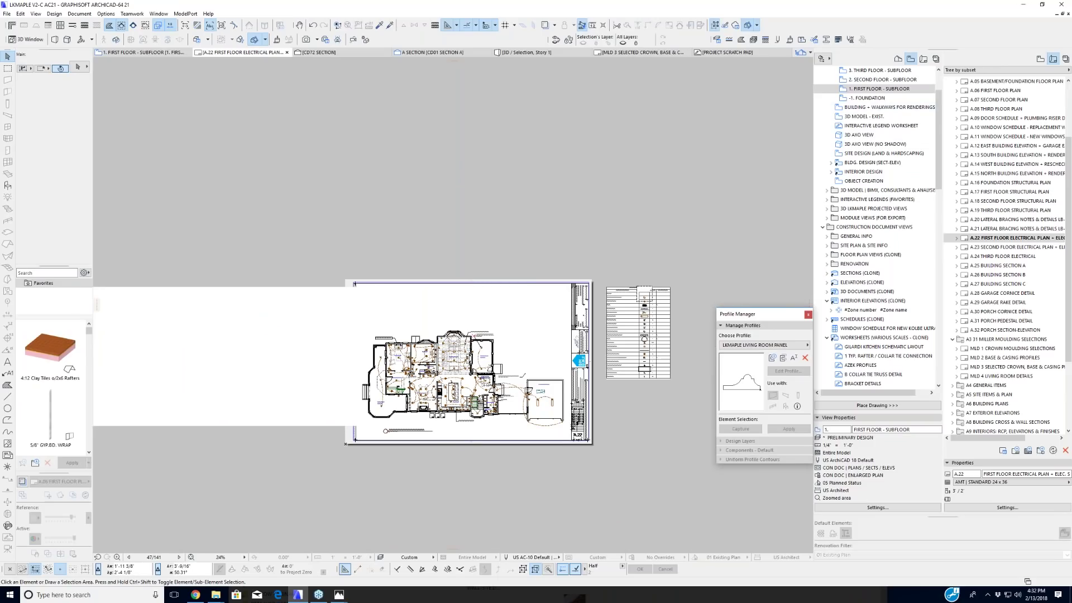
scroll(849, 101, "up", 3)
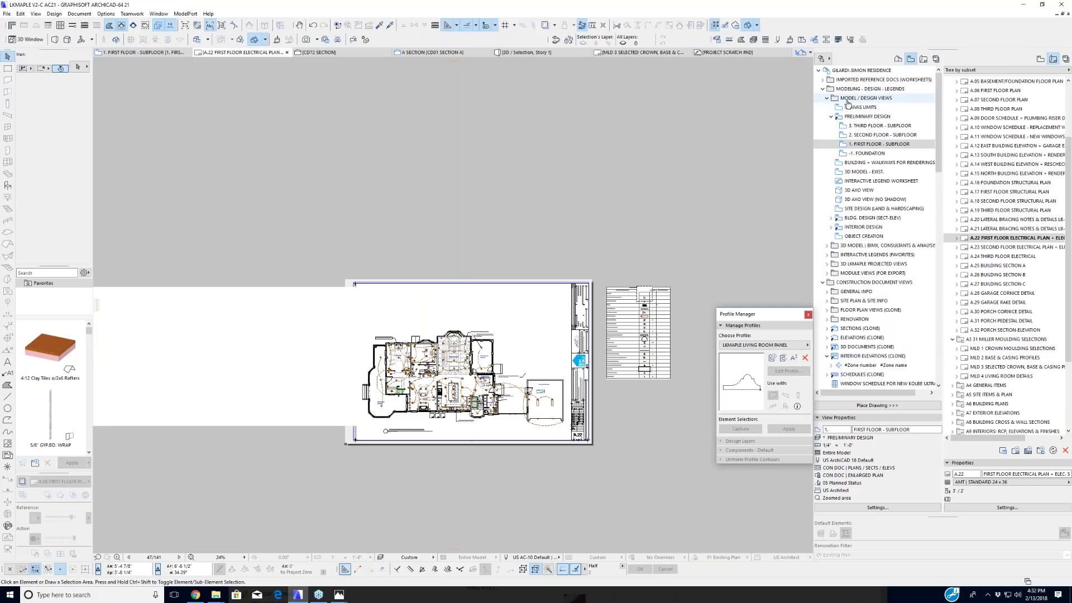
double_click(854, 147)
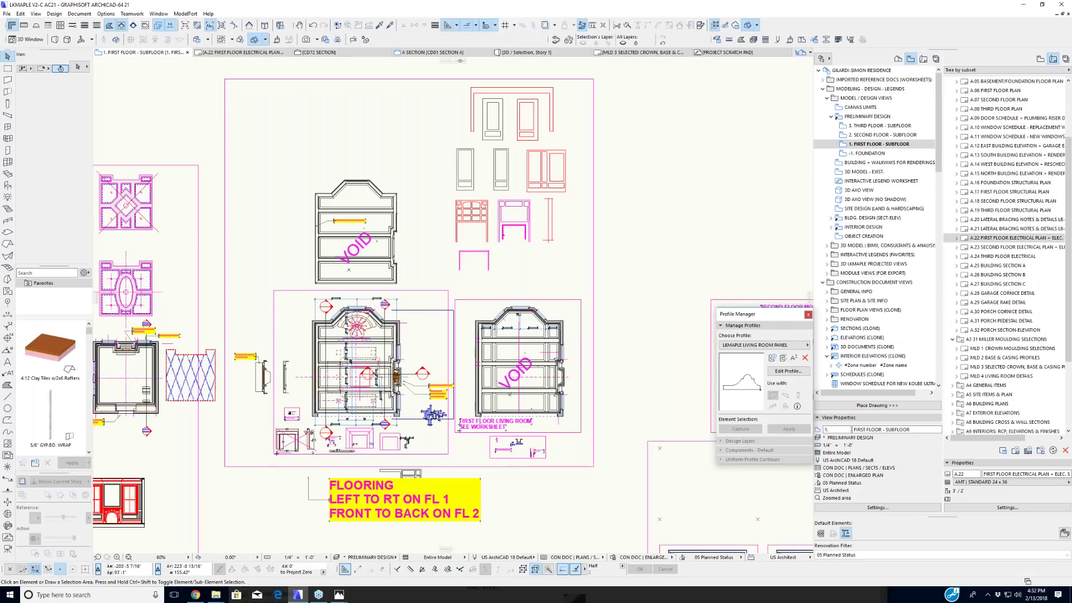
Step: Examine the first floor subfloor plan, from the detail studies beside it to the house, its site and the rooms around the covered porch
scroll(601, 347, "down", 4)
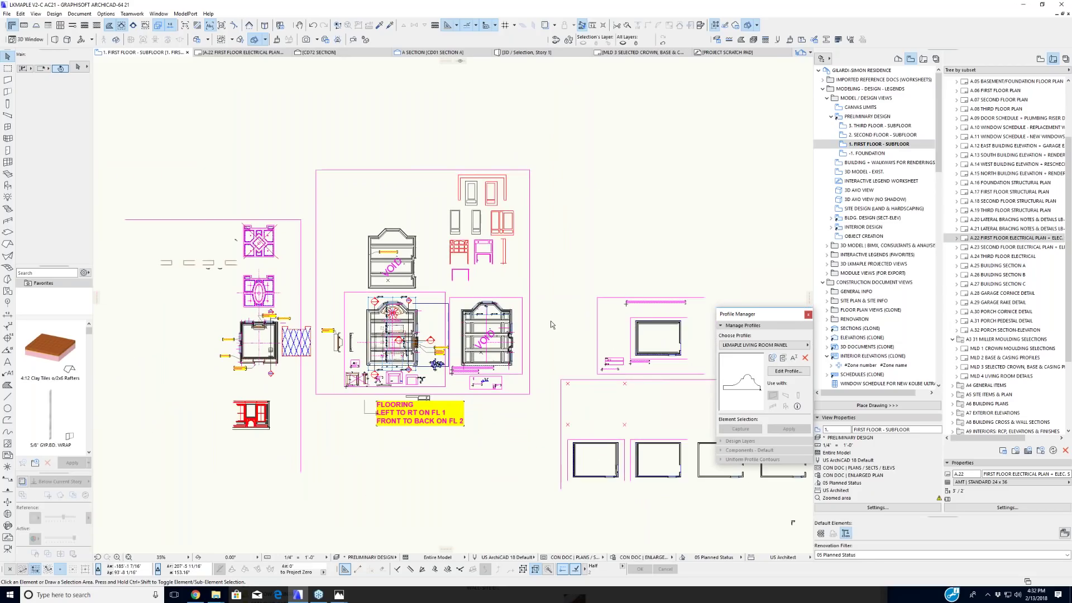
middle_click_drag(654, 417, 562, 418)
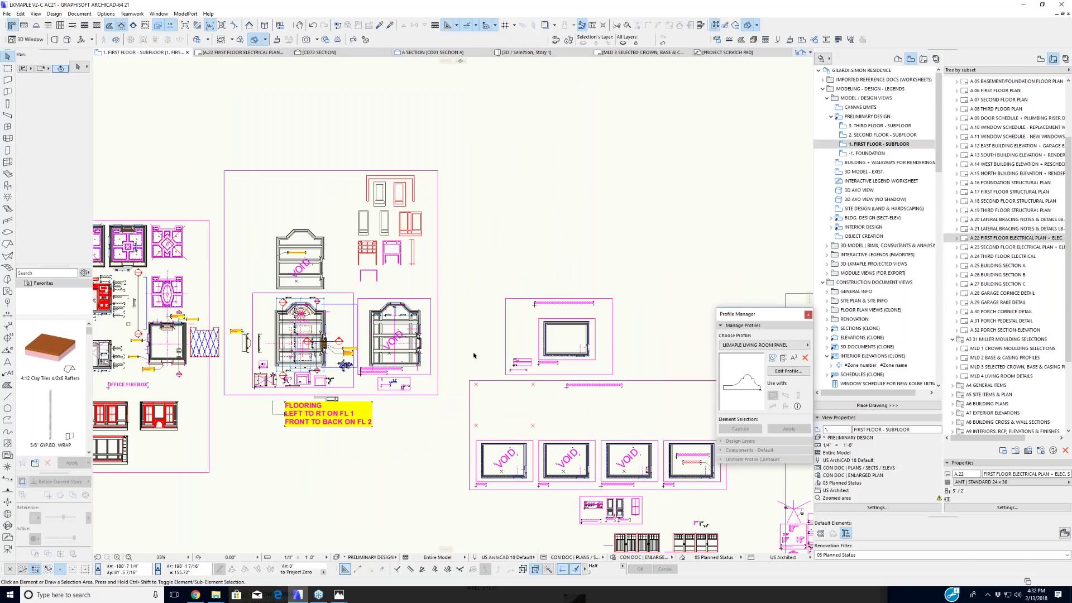
scroll(473, 355, "down", 3)
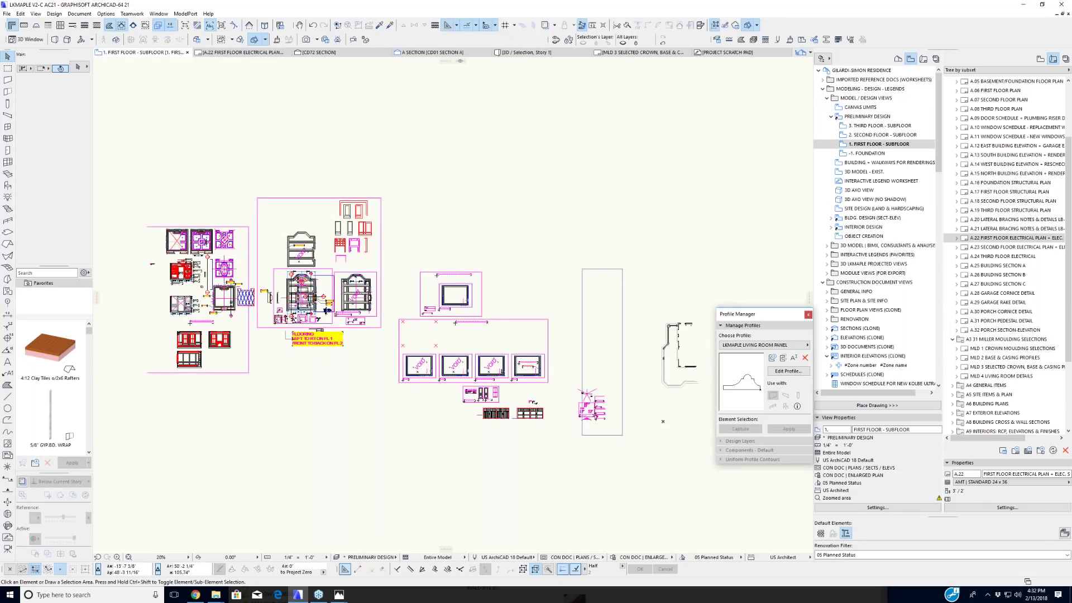
middle_click_drag(643, 352, 432, 343)
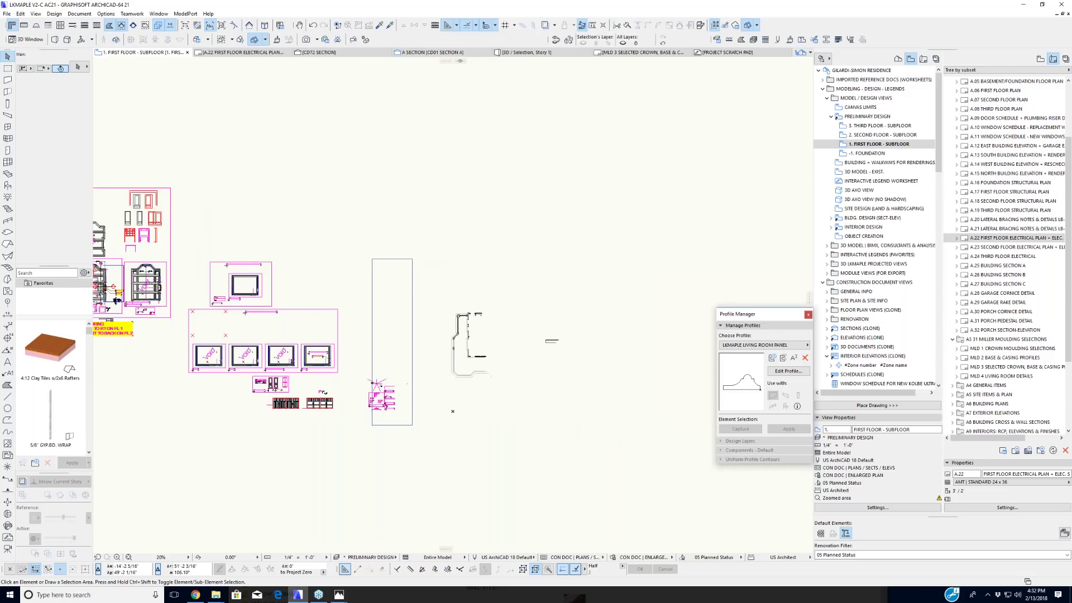
scroll(510, 367, "up", 3)
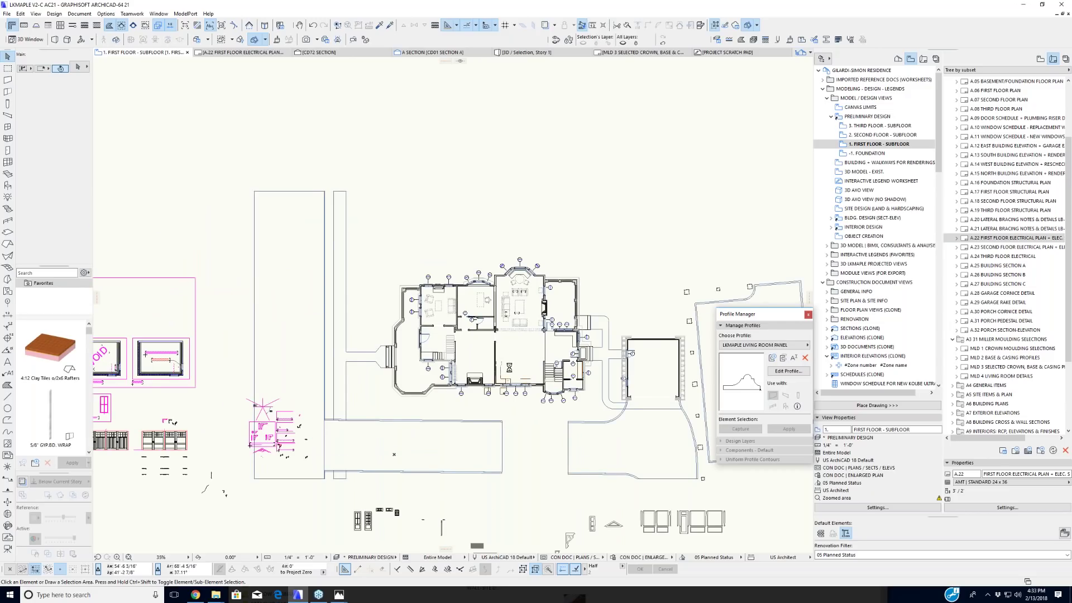
scroll(509, 367, "down", 2)
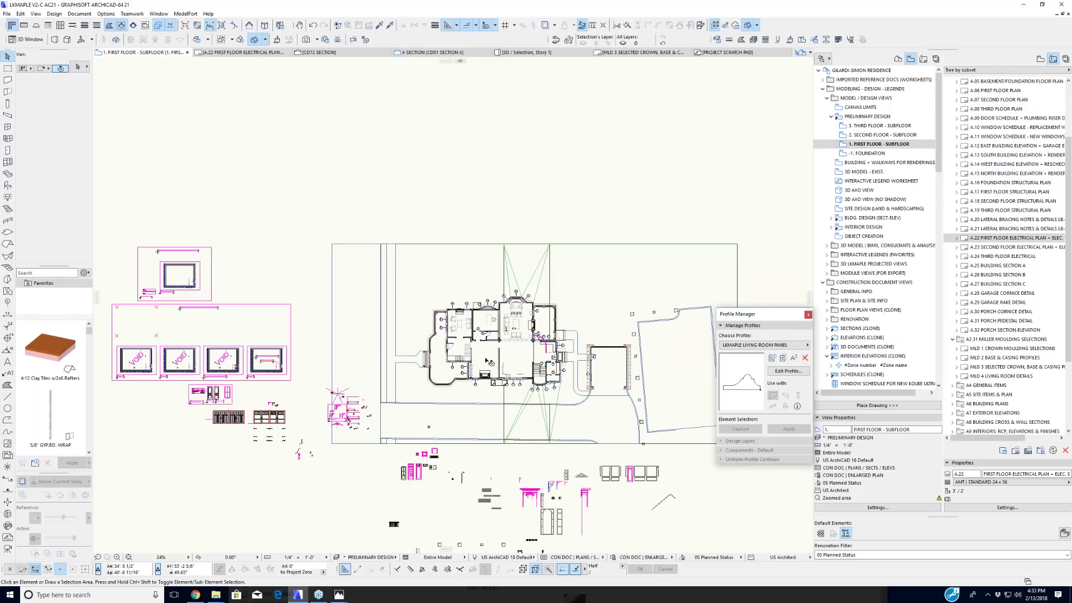
double_click(871, 145)
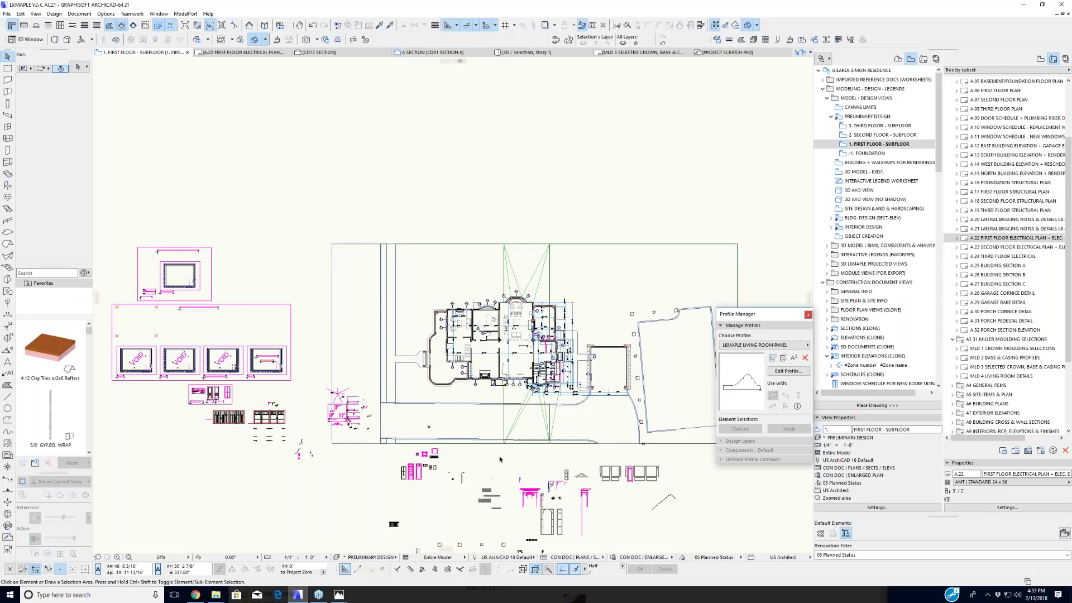
middle_click_drag(499, 459, 456, 449)
scroll(492, 392, "up", 4)
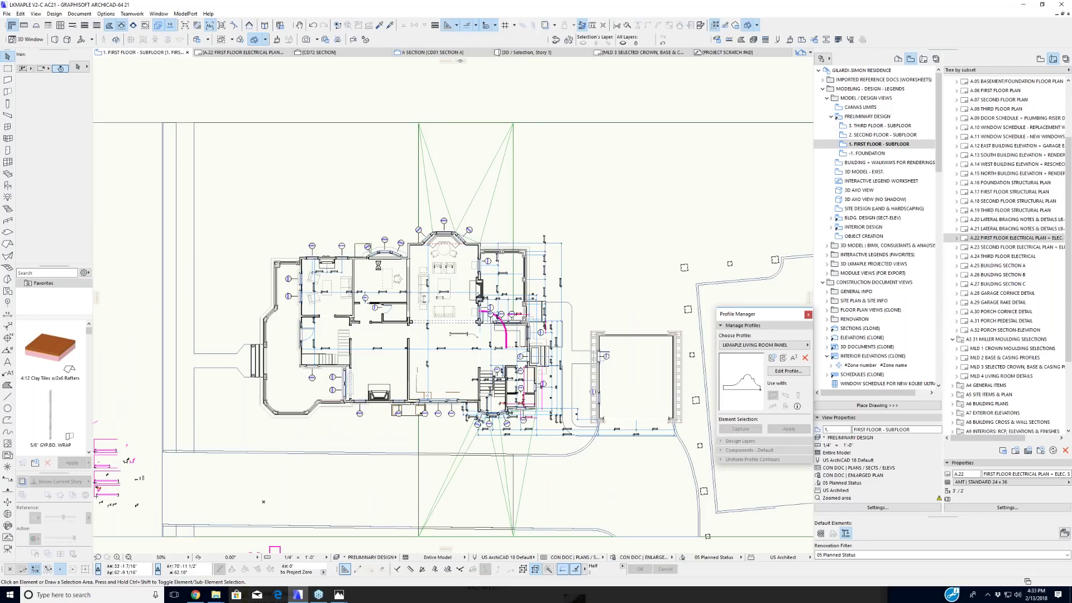
scroll(380, 265, "down", 3)
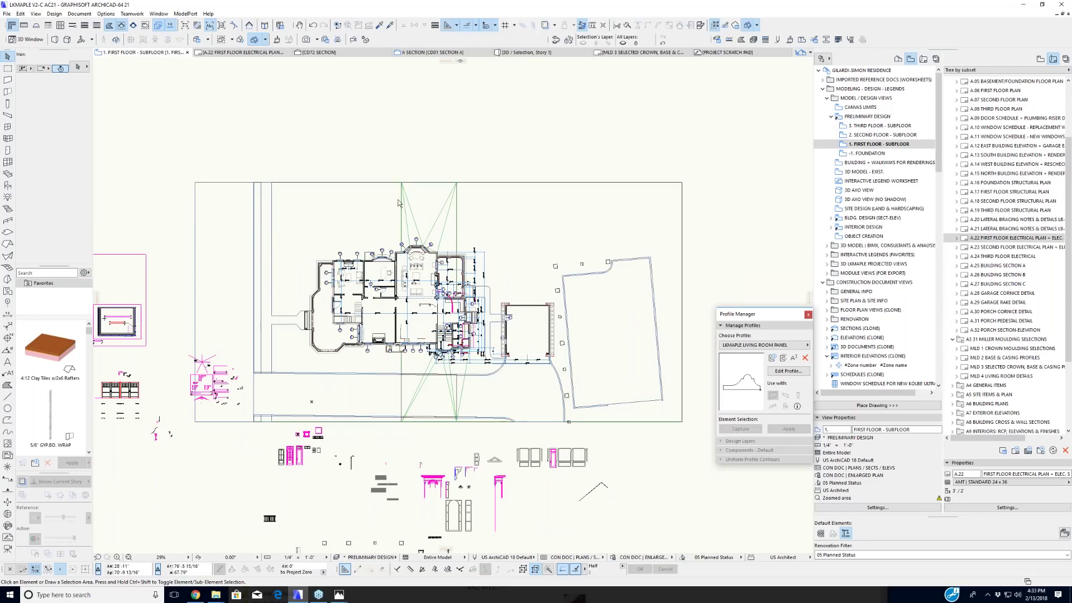
middle_click_drag(360, 168, 404, 211)
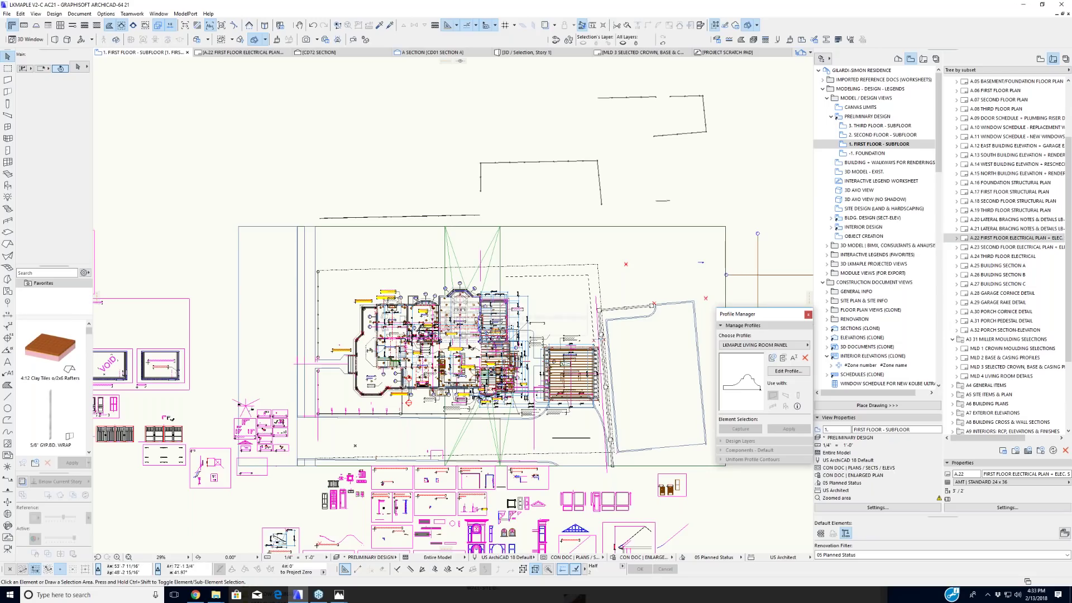
scroll(469, 345, "up", 1)
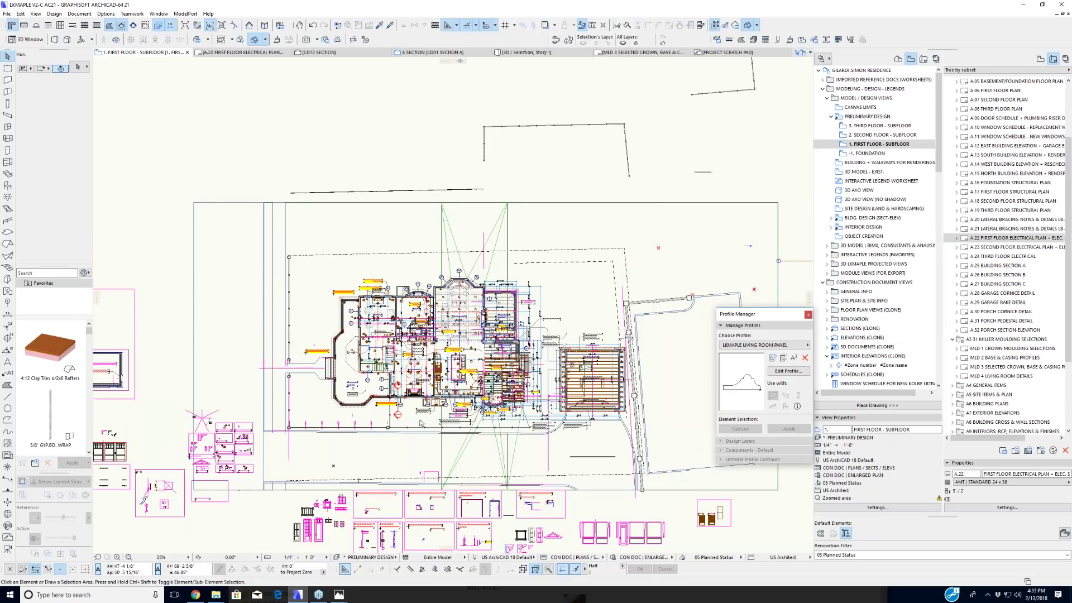
scroll(413, 422, "up", 6)
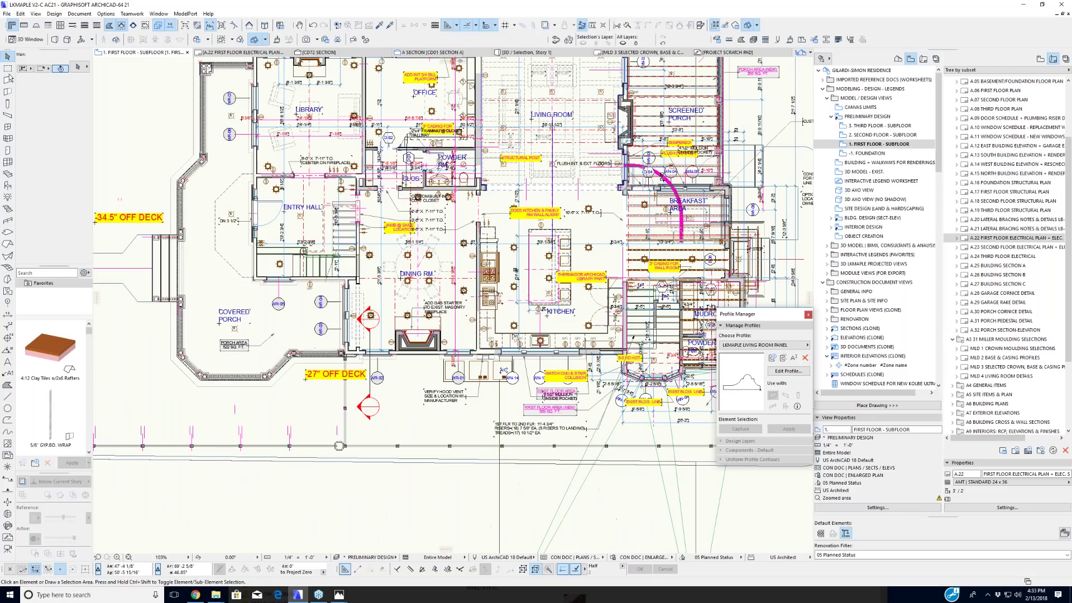
Step: Draw a marquee around the exterior wall corner between the covered porch and dining room and show that portion in 3D
left_click(7, 68)
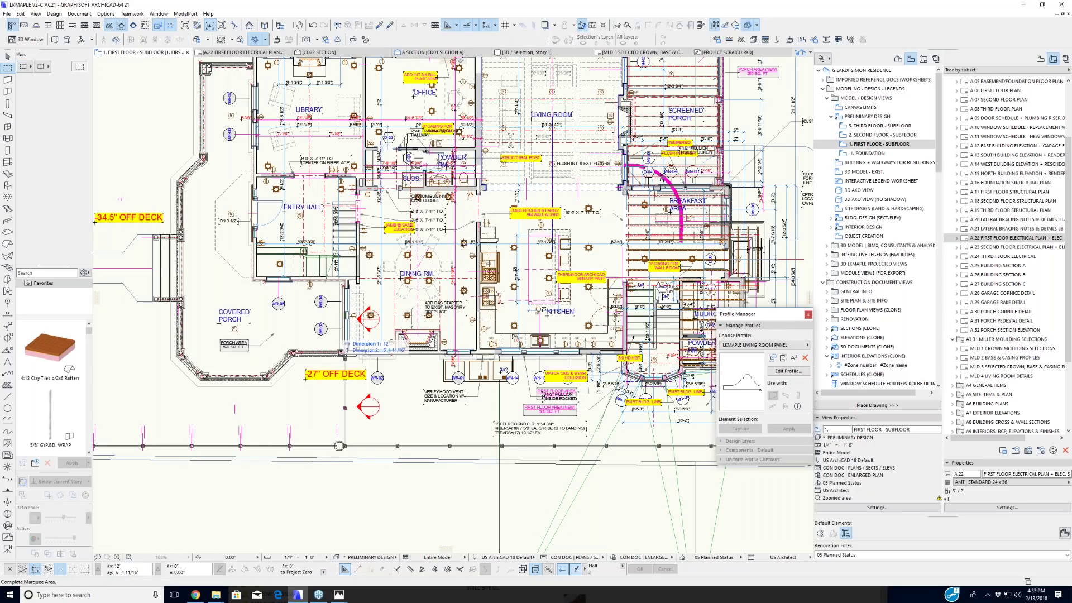
key("F3")
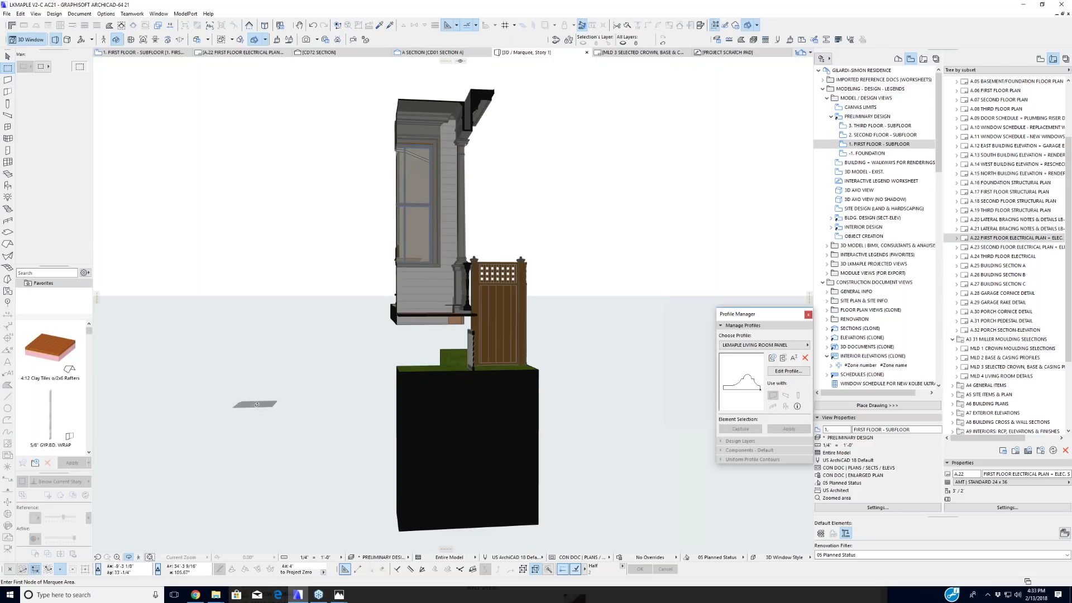
middle_click_drag(324, 424, 522, 143, "shift")
scroll(514, 131, "up", 2)
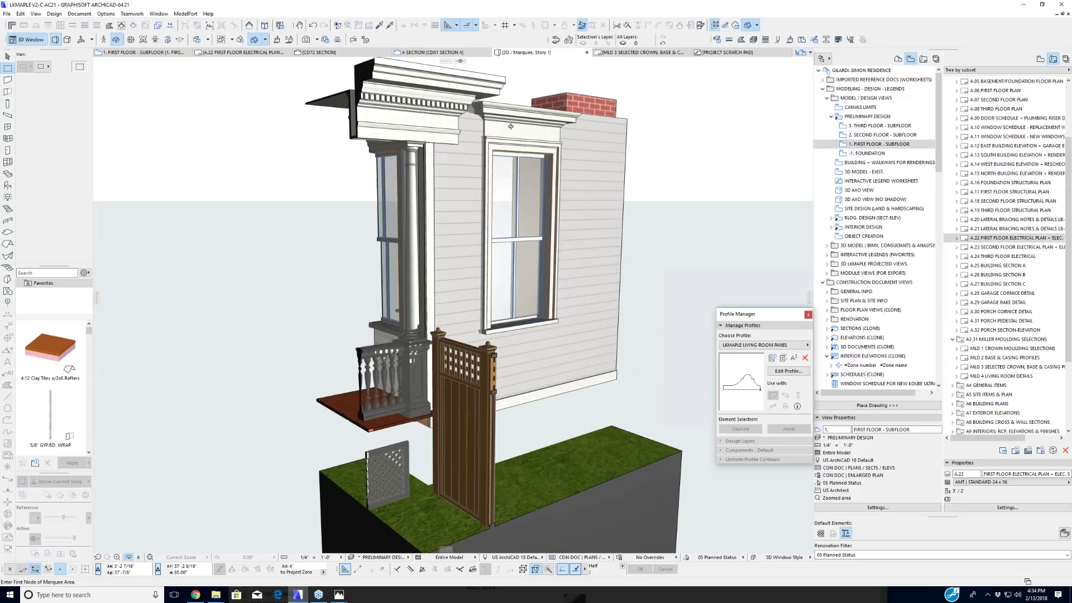
Step: Examine the cut-out house corner in 3D from several sides, including its cornice, window trim, porch column, railing and fence
scroll(510, 126, "up", 2)
middle_click_drag(558, 170, 582, 287, "shift")
scroll(592, 279, "up", 2)
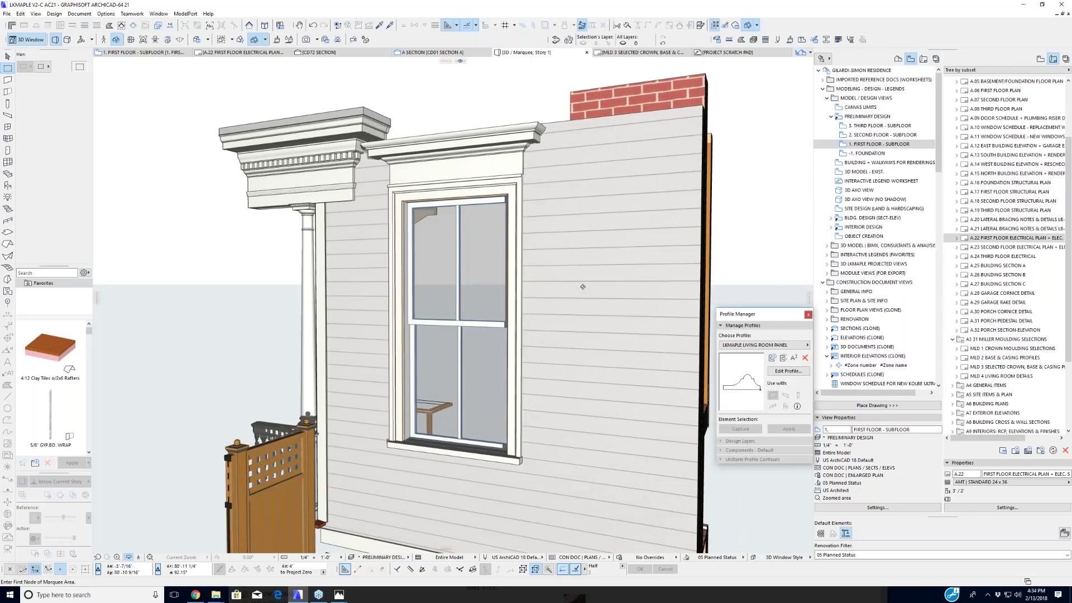
scroll(581, 287, "down", 3)
middle_click_drag(290, 326, 452, 314, "shift")
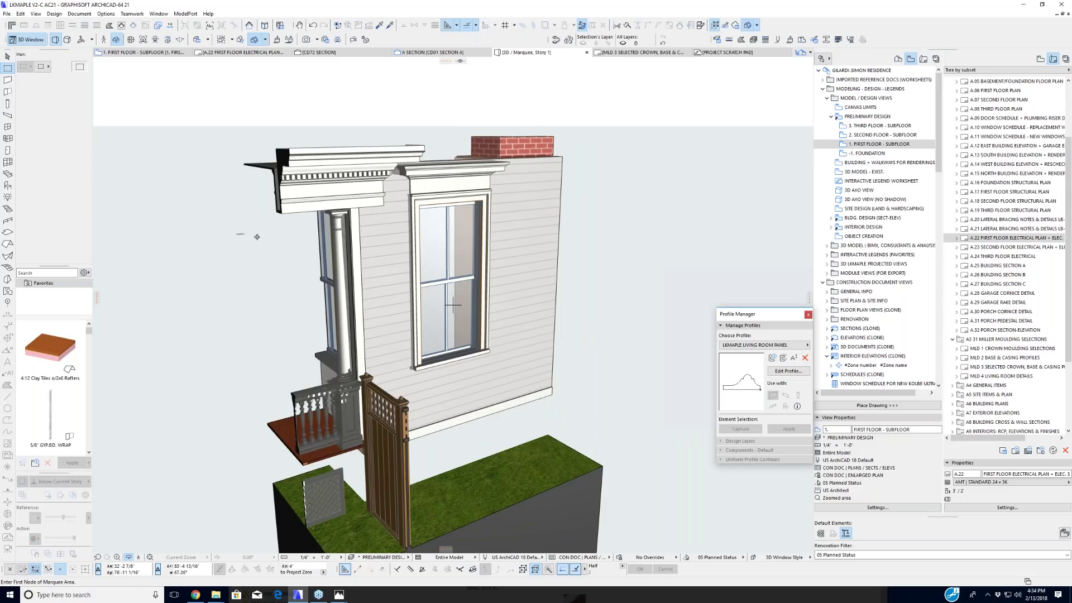
middle_click_drag(256, 236, 263, 242, "shift")
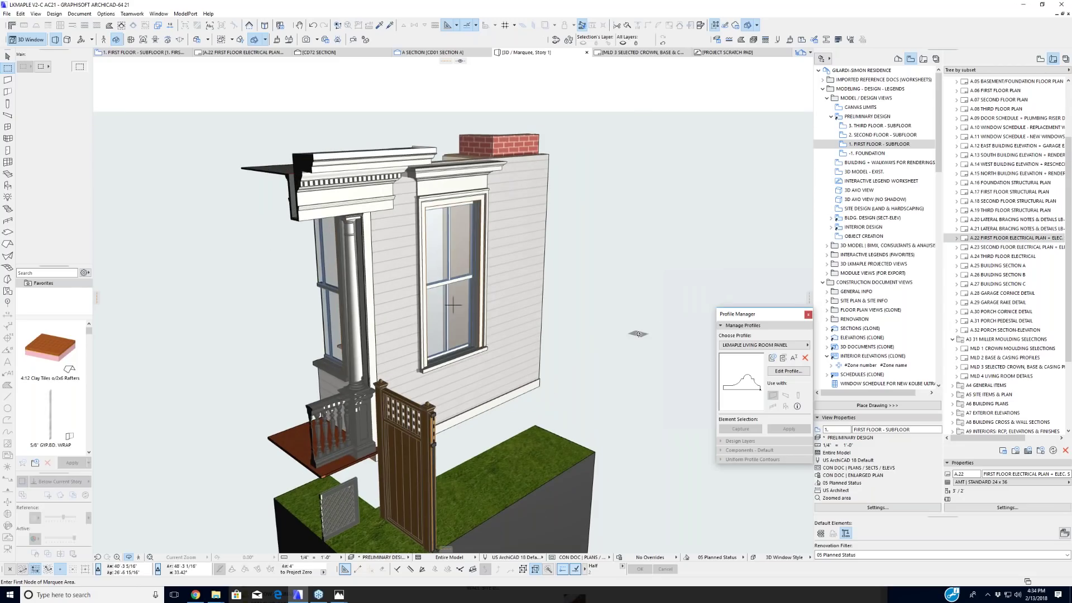
middle_click_drag(649, 331, 508, 294, "shift")
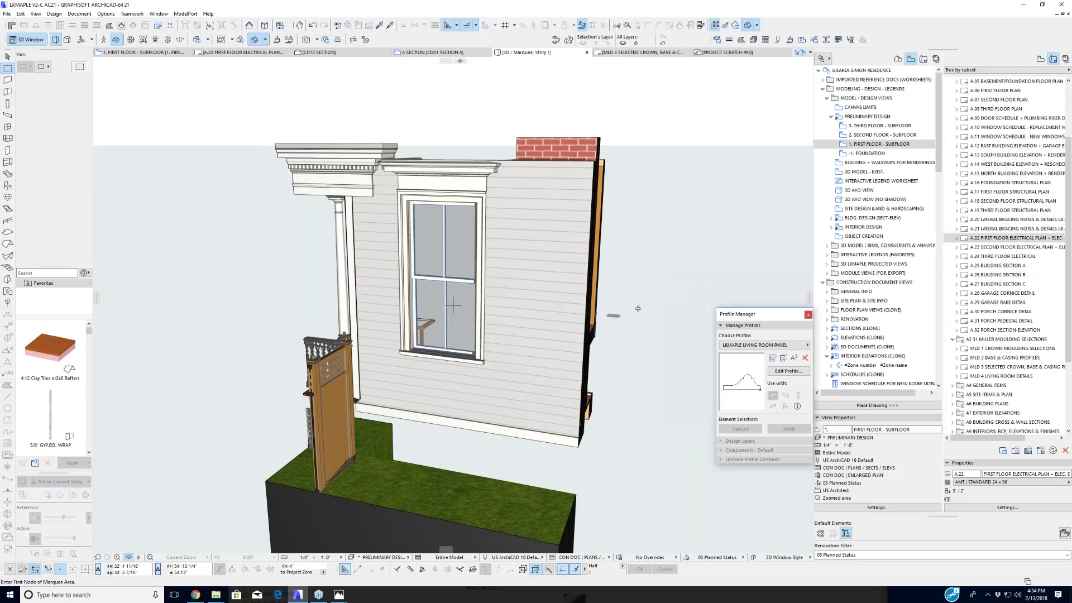
left_click_drag(645, 307, 614, 305)
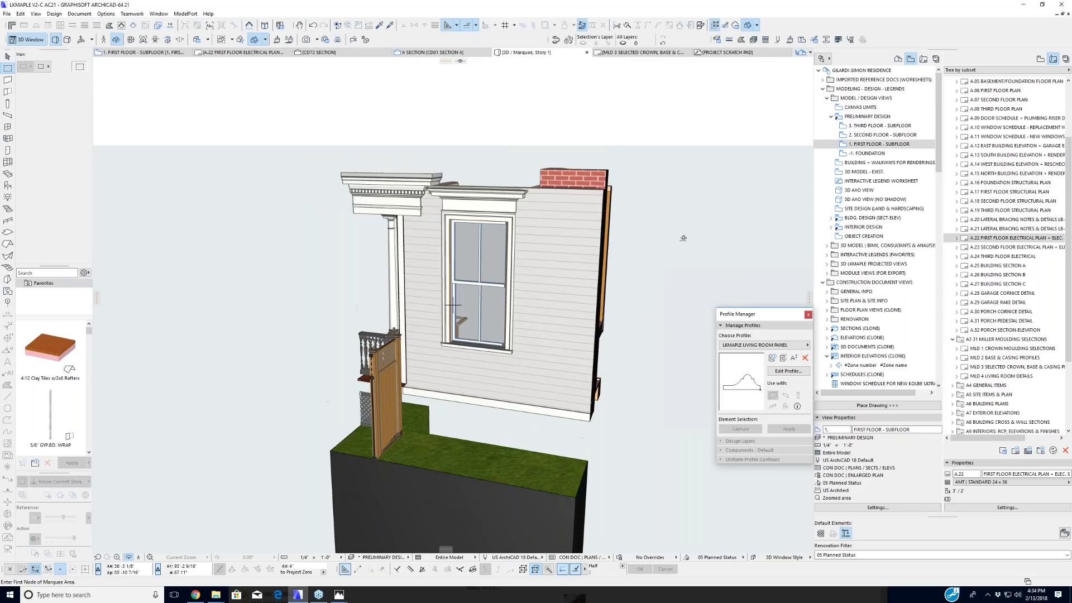
left_click_drag(656, 239, 266, 350)
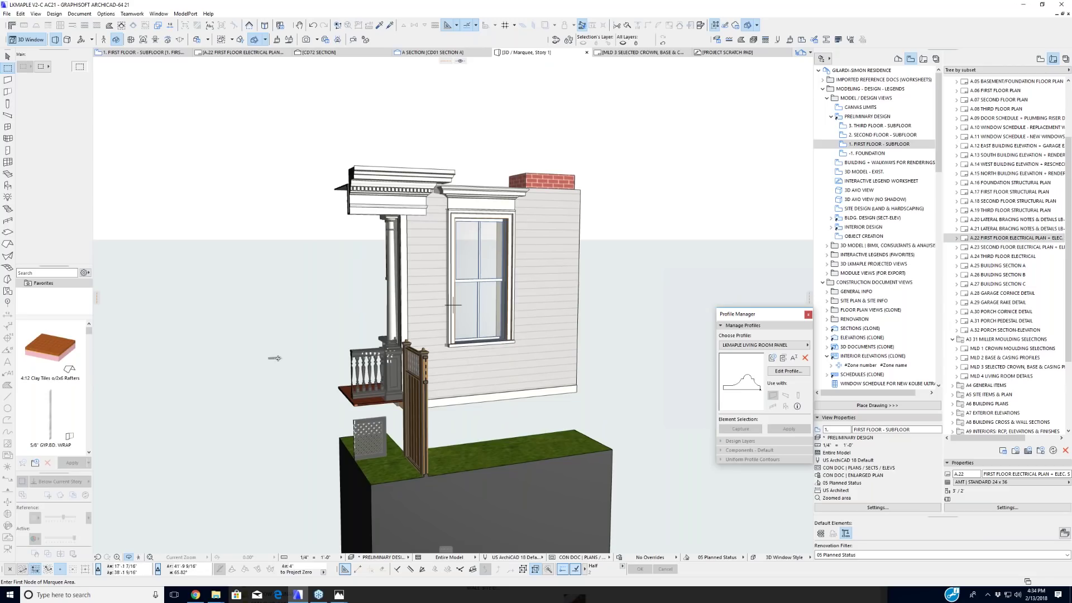
left_click_drag(278, 358, 303, 371)
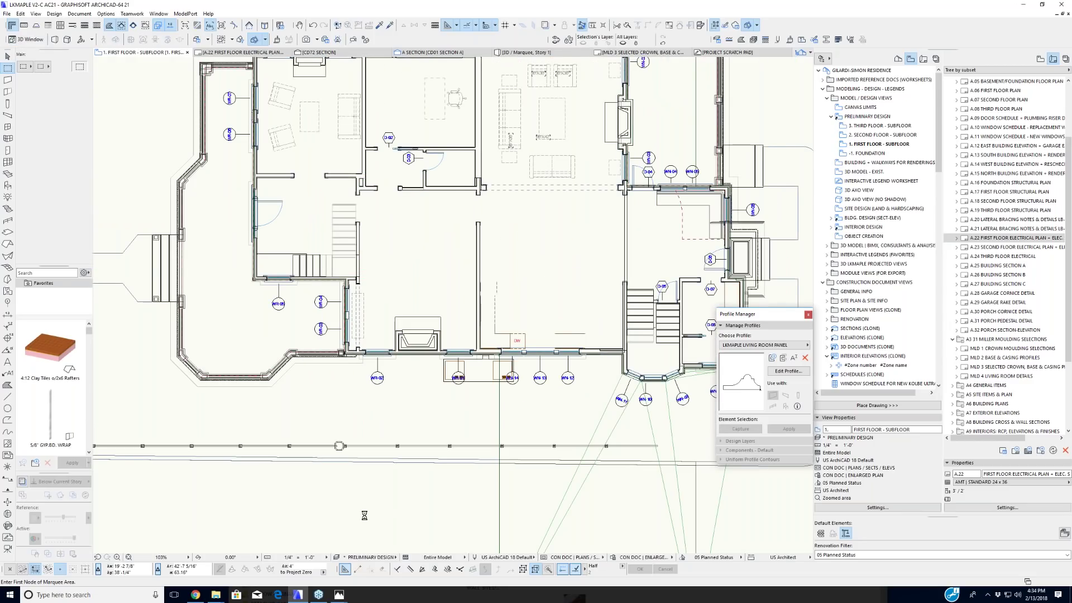
Step: Return to the first floor subfloor plan and remove the marquee
right_click(359, 499)
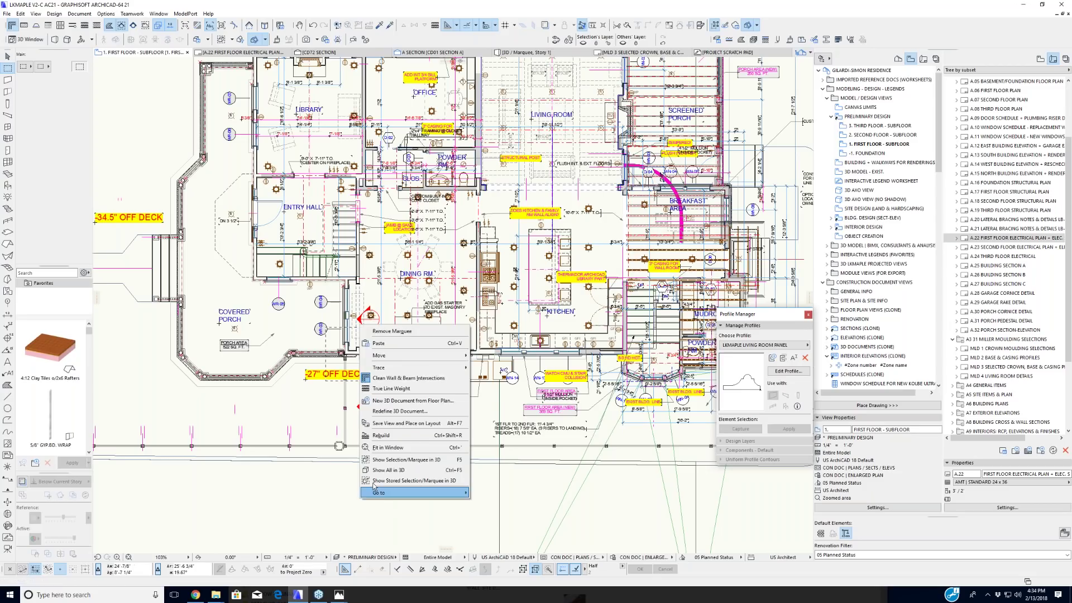
left_click(395, 331)
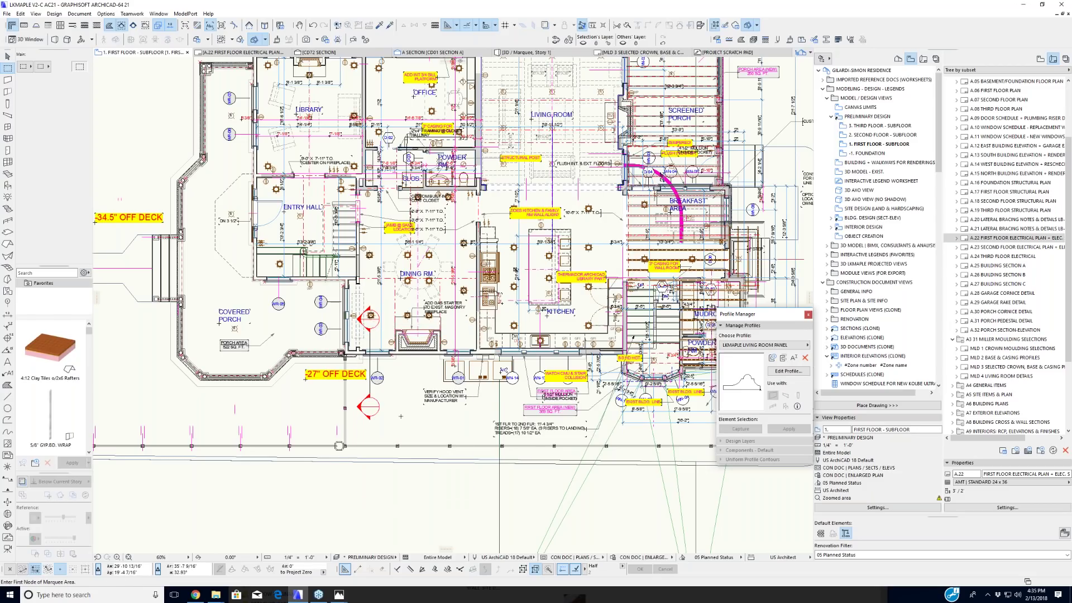
scroll(407, 414, "down", 3)
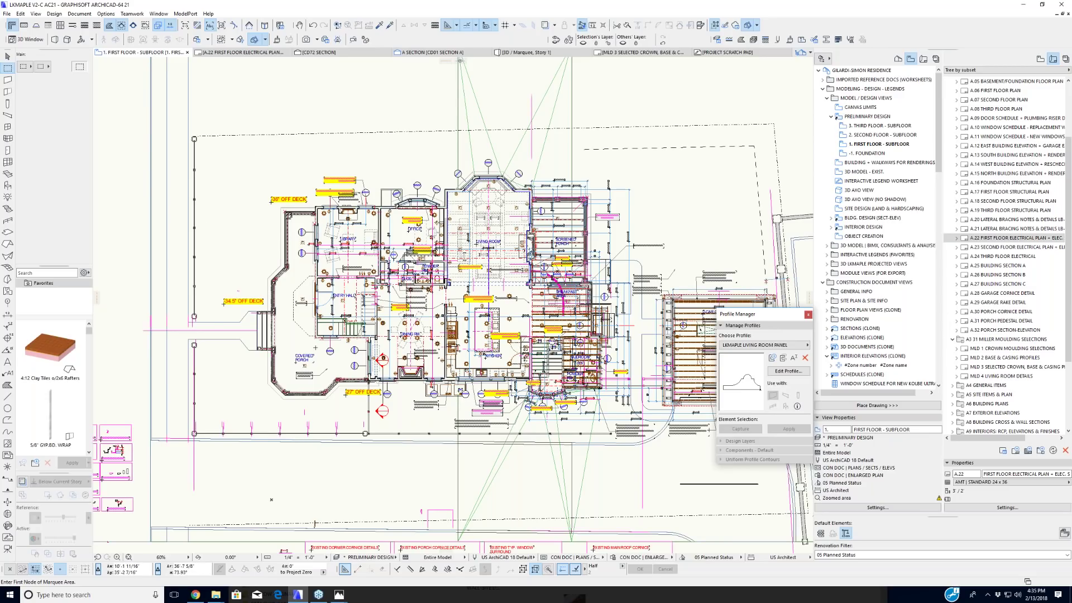
Step: Choose the LKMAPLE GARAGE WALL 5/8" GYP. (CEDAR) profile in the Profile Manager and open it for editing
scroll(315, 345, "down", 2)
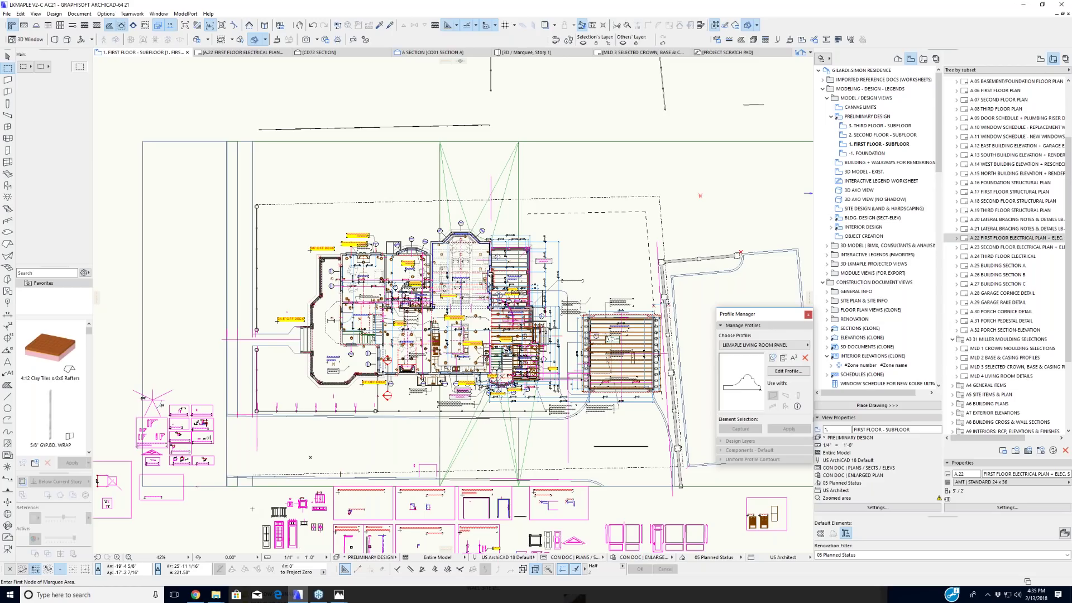
middle_click_drag(252, 504, 239, 467)
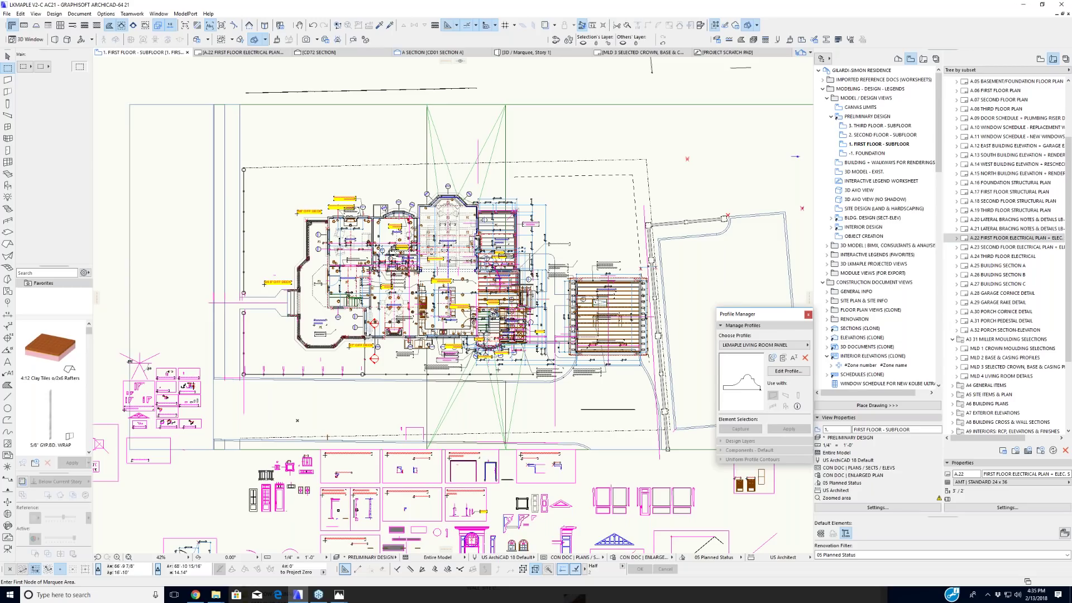
left_click(761, 345)
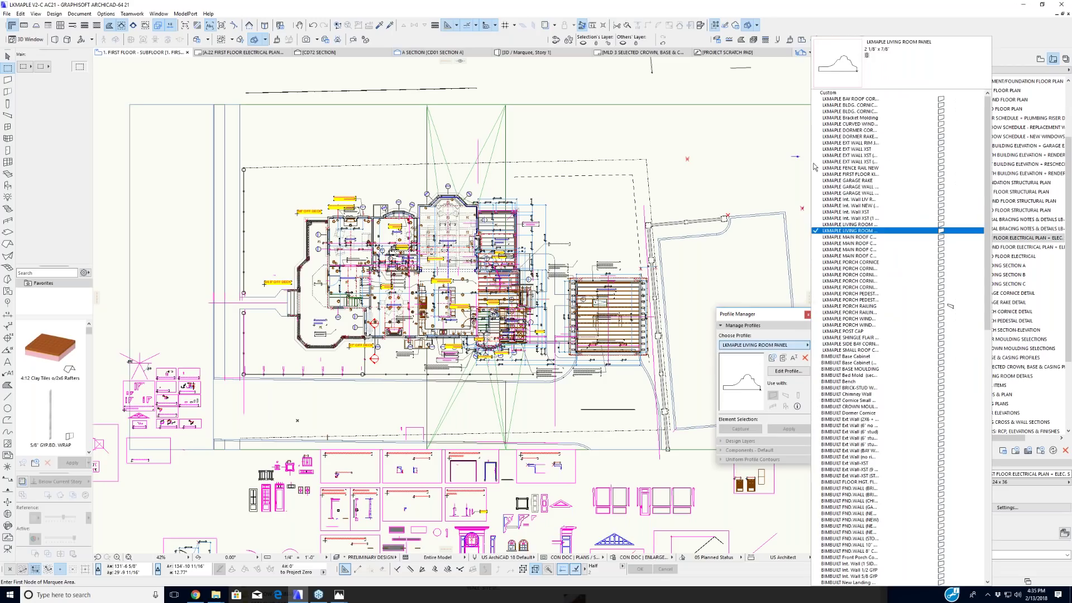
left_click(849, 193)
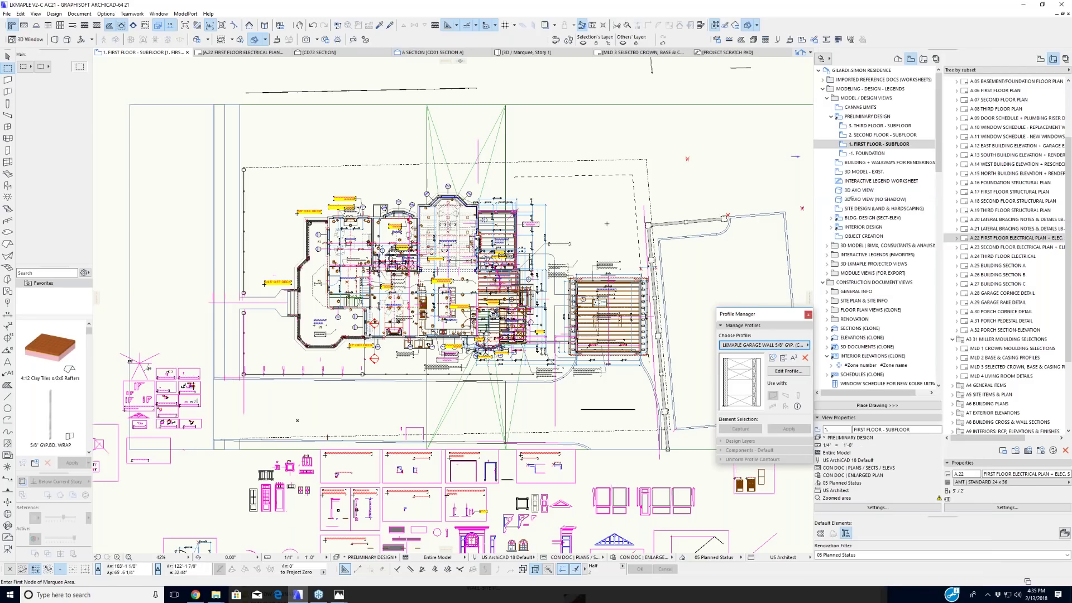
left_click(779, 349)
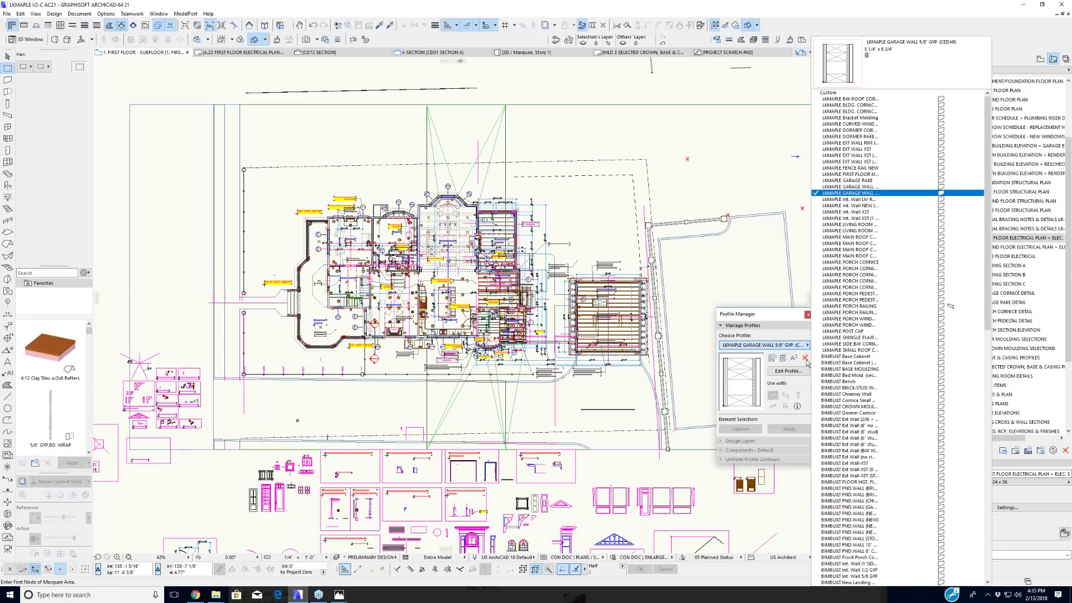
left_click(787, 374)
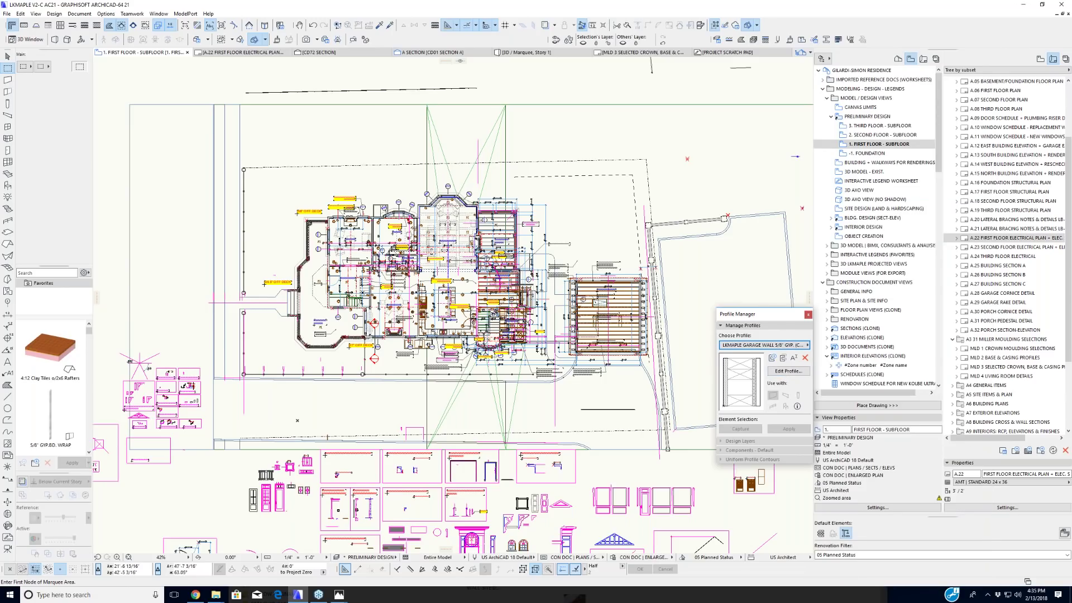
left_click(779, 373)
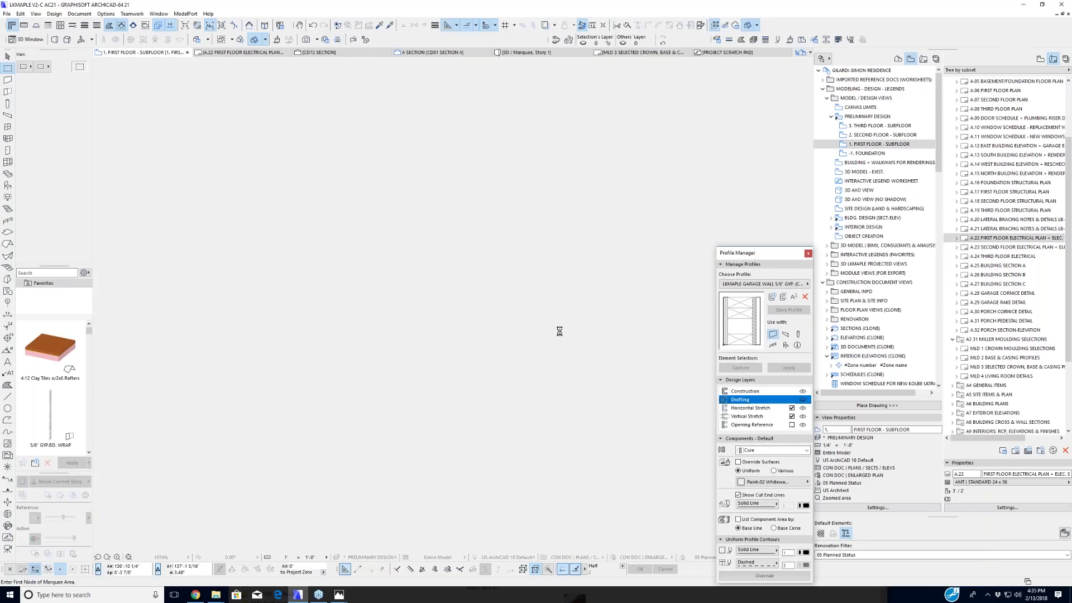
scroll(302, 363, "up", 5)
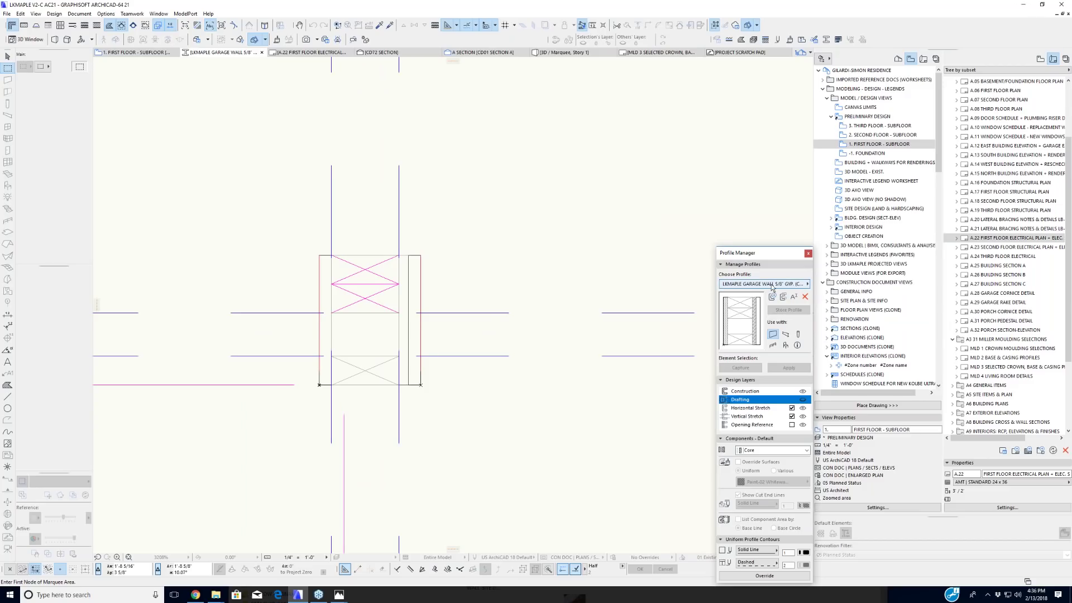
Step: Browse the list of LKMAPLE custom profiles and examine the garage wall profile with its stretch lines
left_click(750, 286)
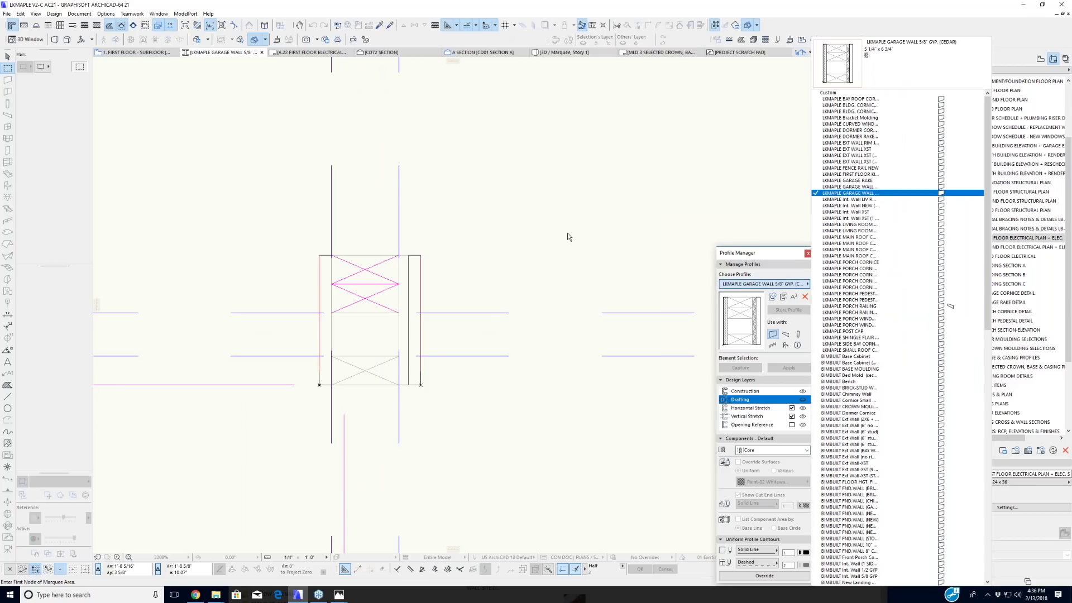
left_click(570, 237)
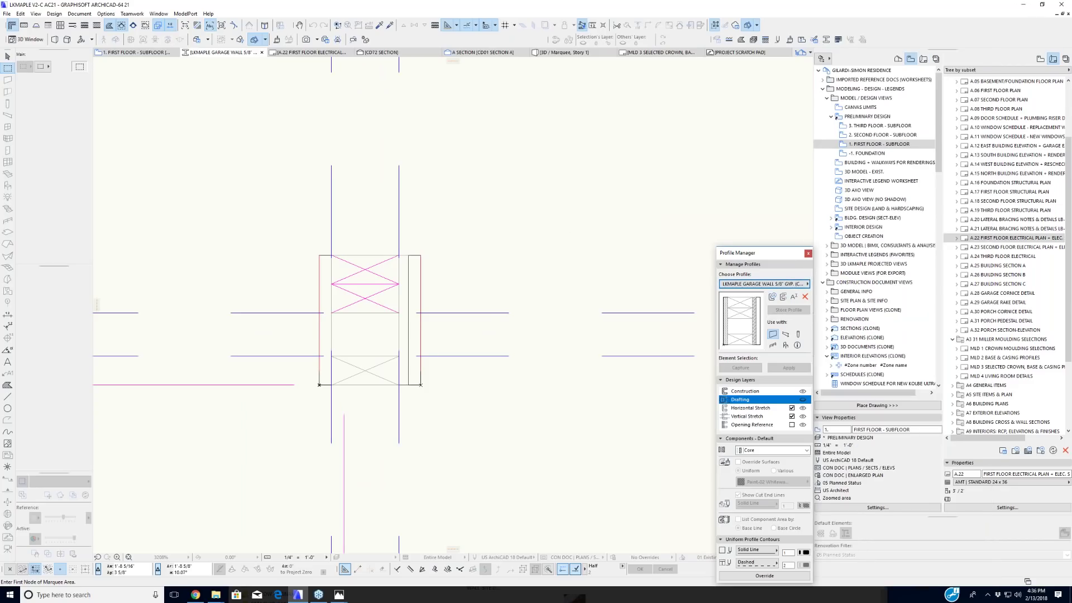
left_click(726, 286)
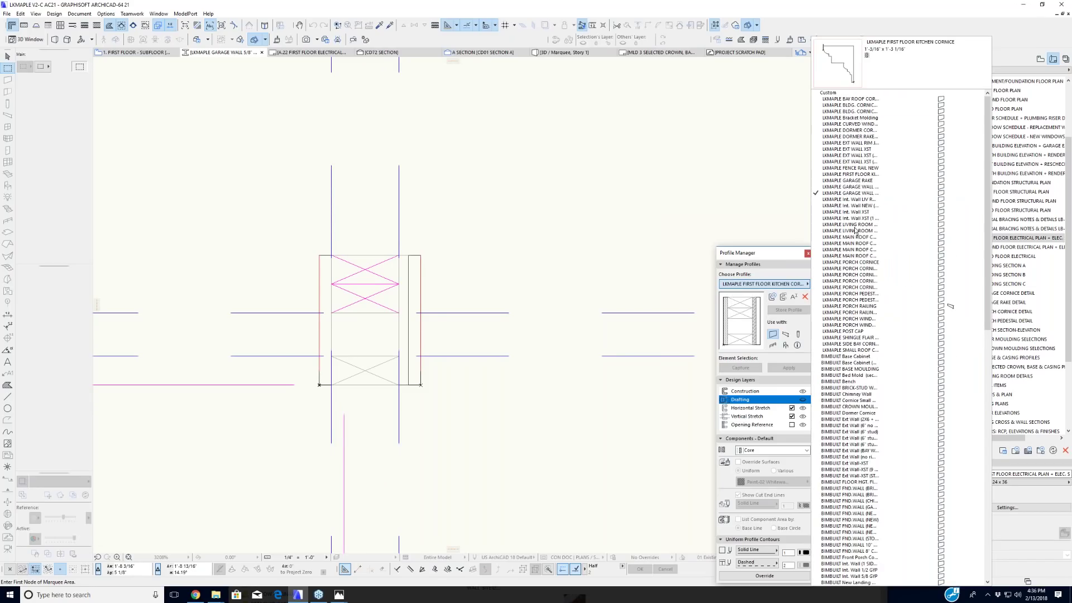
left_click(426, 287)
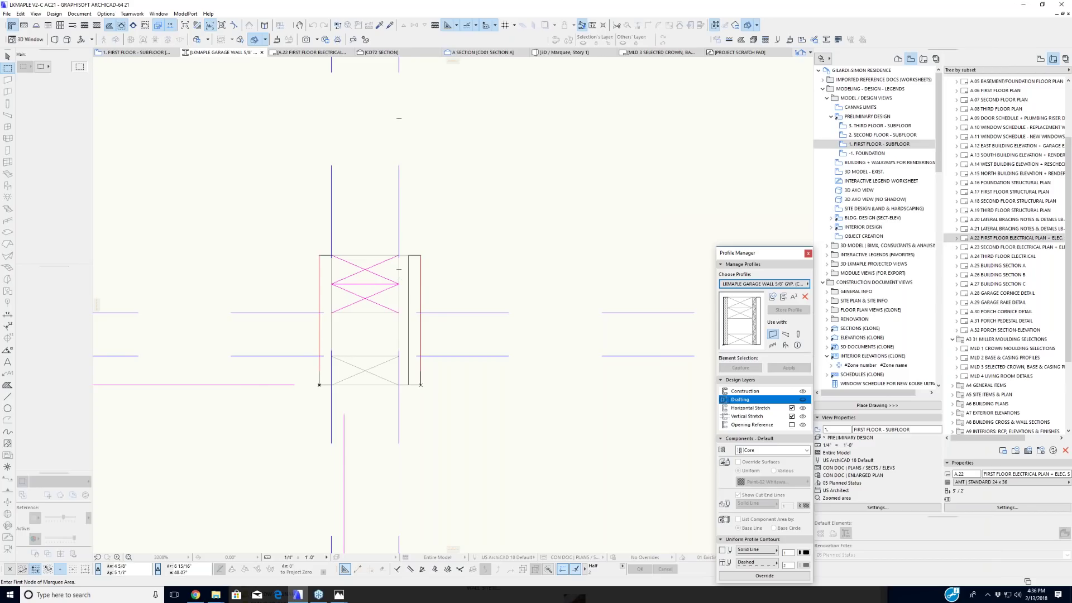
scroll(428, 284, "down", 2)
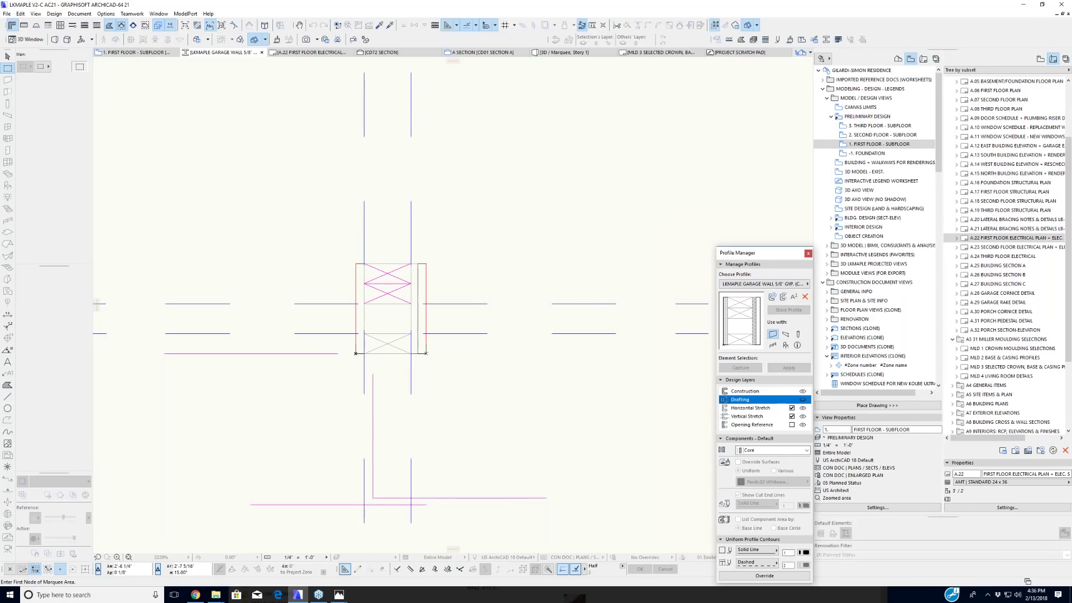
middle_click_drag(551, 239, 553, 244)
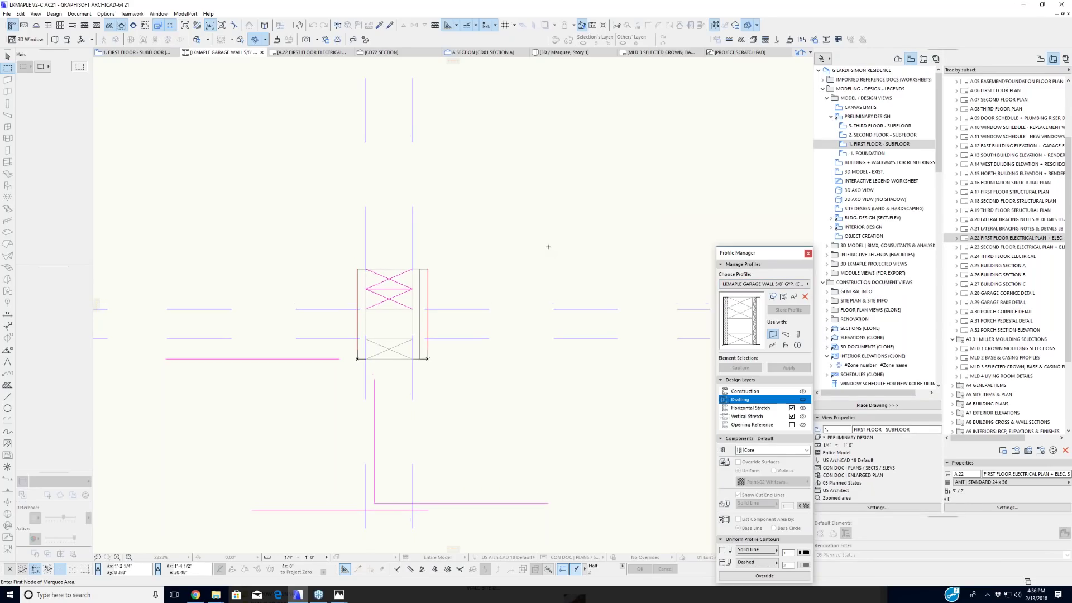
Step: Return to the first floor subfloor plan and examine the house and the two-car garage
double_click(875, 146)
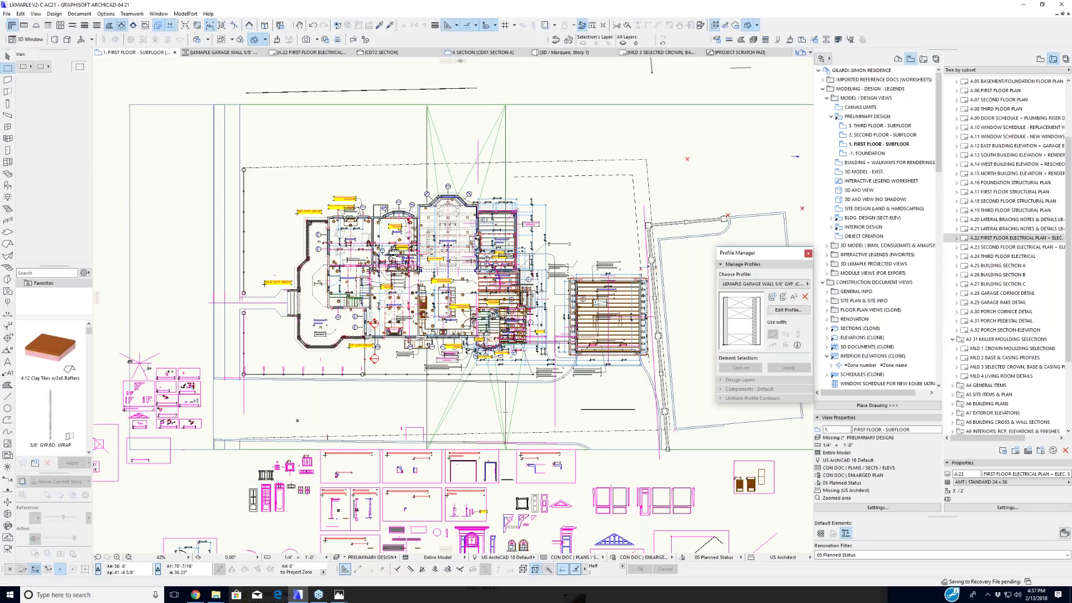
scroll(536, 312, "up", 2)
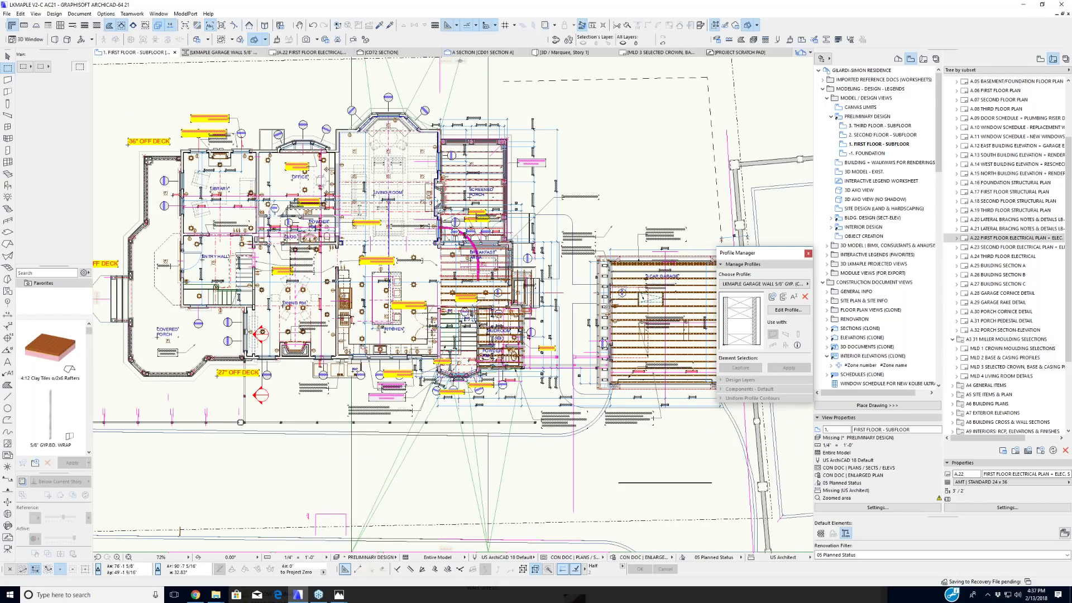
middle_click_drag(494, 265, 483, 277)
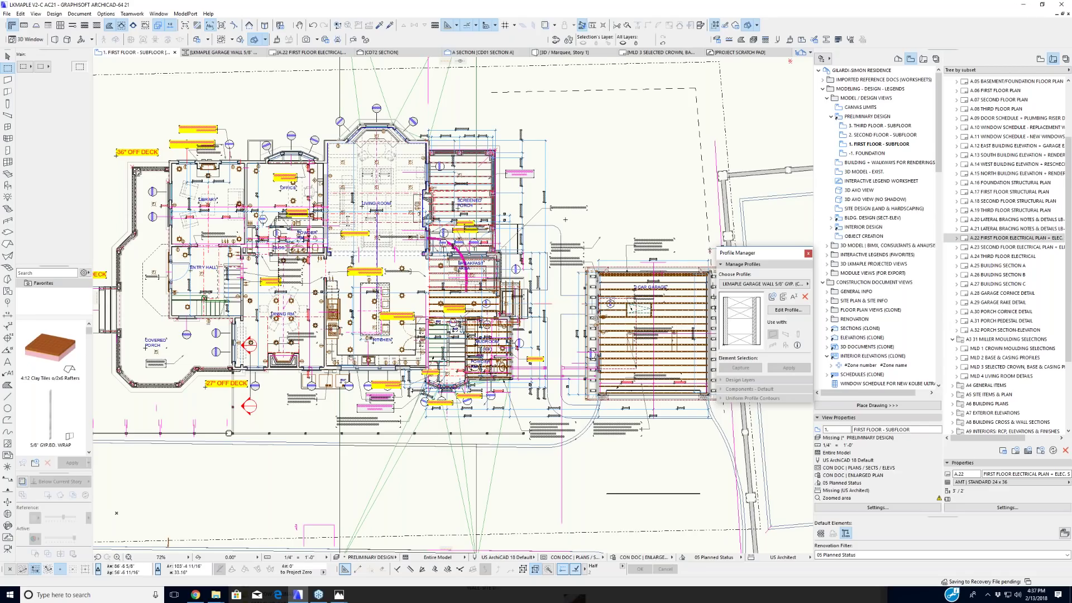
middle_click_drag(565, 219, 571, 235)
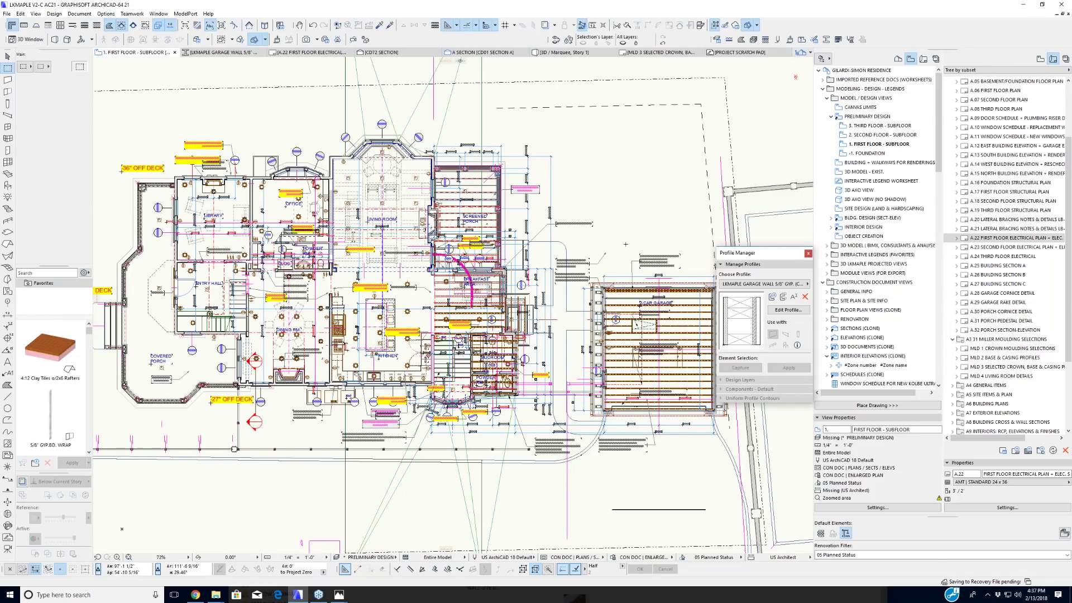
middle_click_drag(626, 414, 418, 340)
scroll(419, 340, "up", 3)
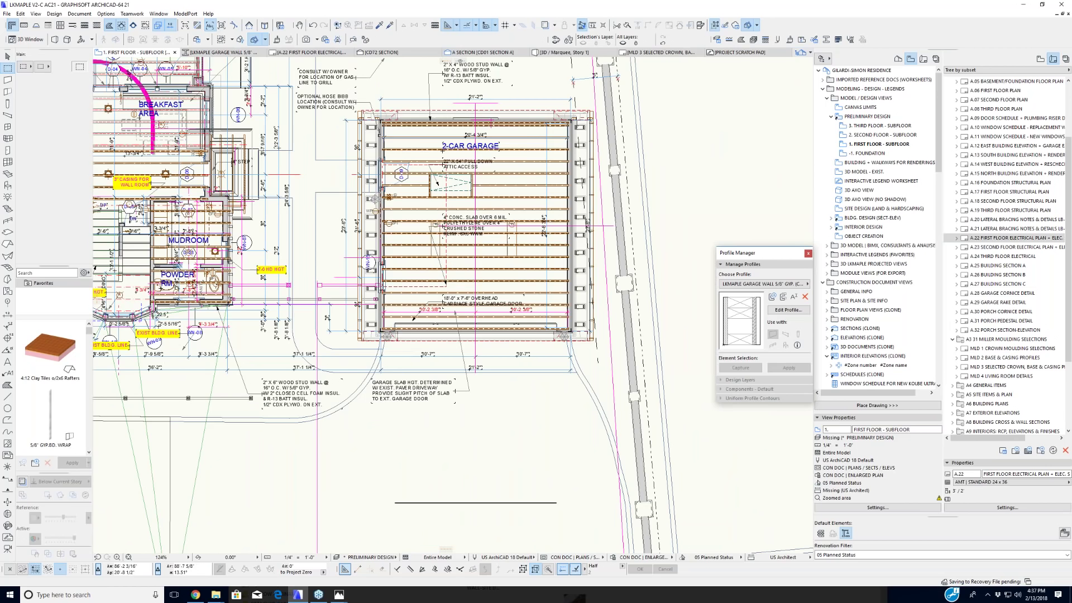
Step: Draw a marquee around the covered porch's entry steps and railing, and show that portion in 3D, fitted in the window
middle_click_drag(314, 281, 838, 279)
middle_click_drag(211, 254, 540, 273)
left_click(24, 67)
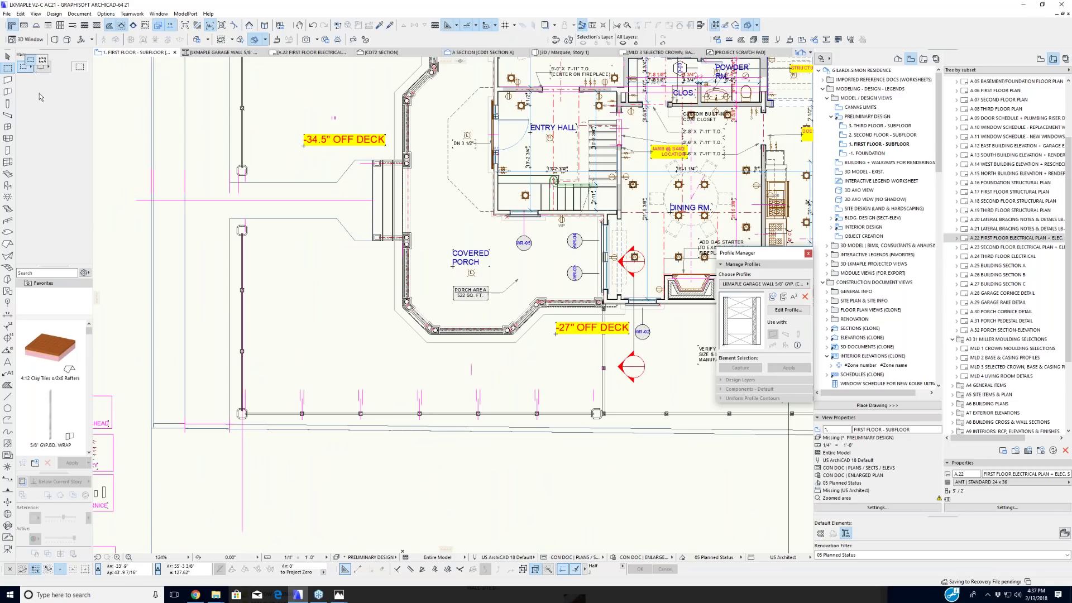
left_click(332, 225)
left_click(422, 257)
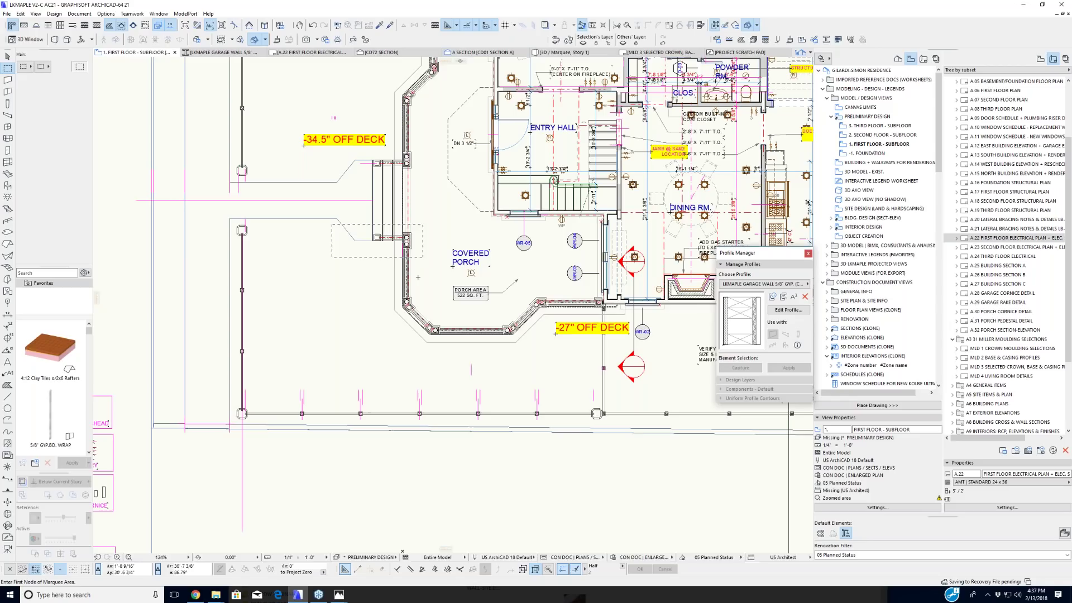
key("F5")
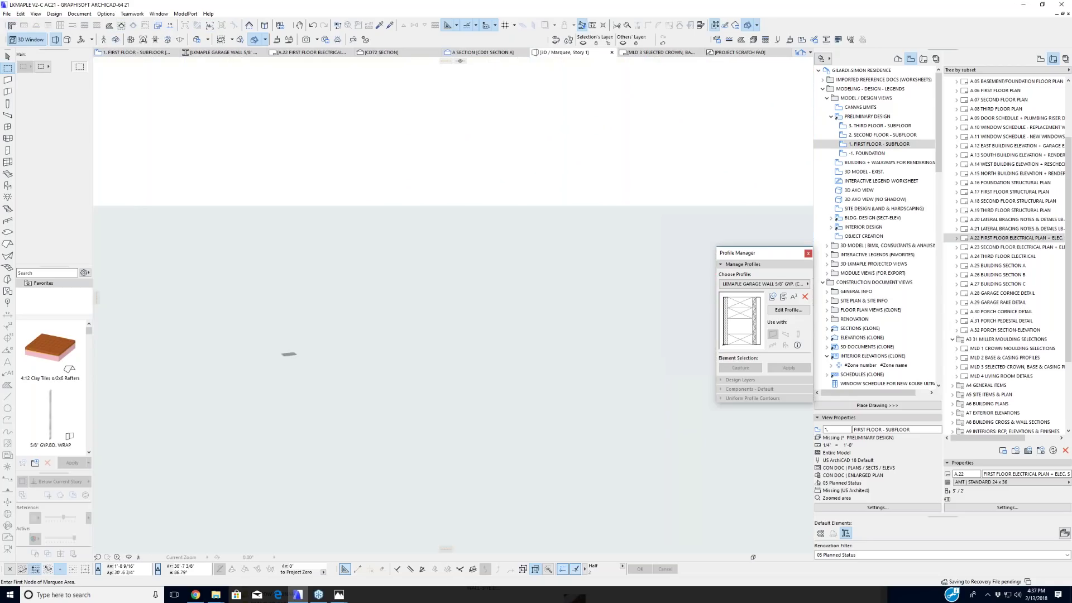
left_click(150, 558)
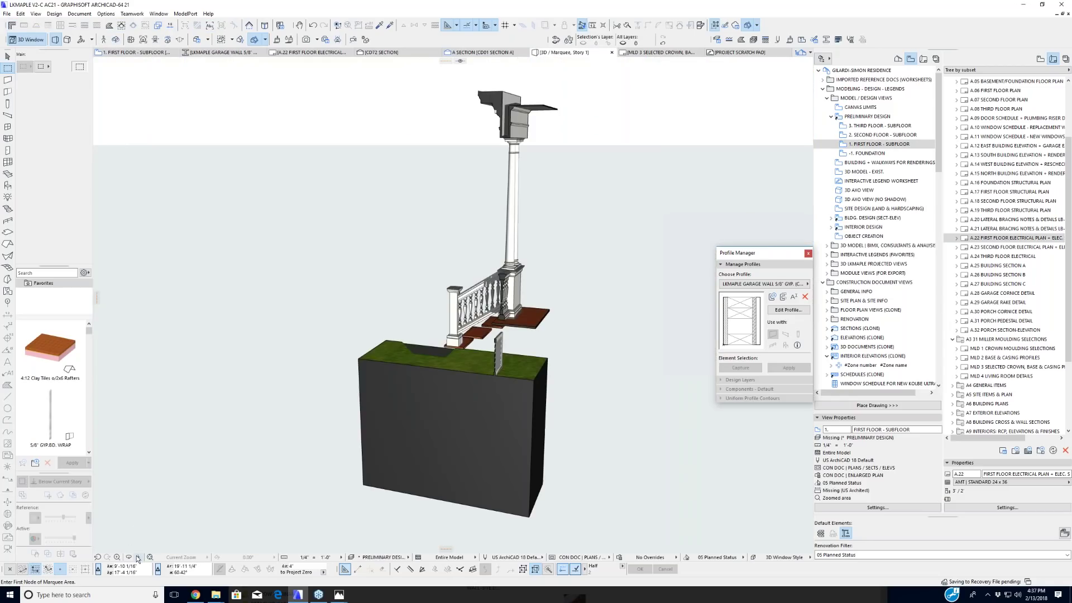
Step: Orbit around the cut-out porch steps to view the stair railing, balusters, pedestal and lattice up close
left_click(130, 557)
left_click_drag(163, 475, 538, 474)
scroll(485, 349, "up", 5)
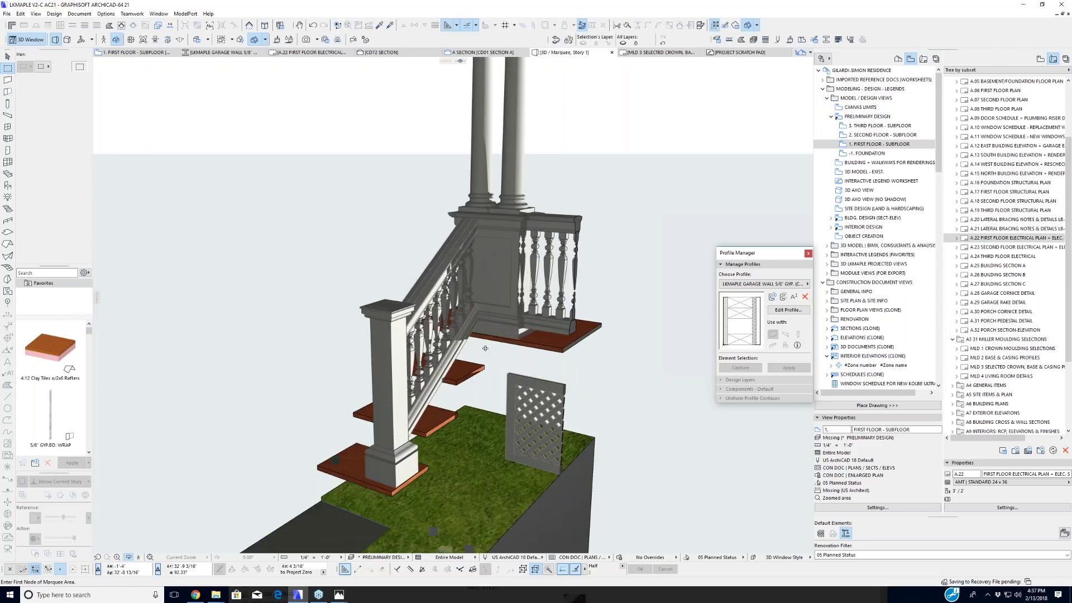
scroll(485, 348, "up", 2)
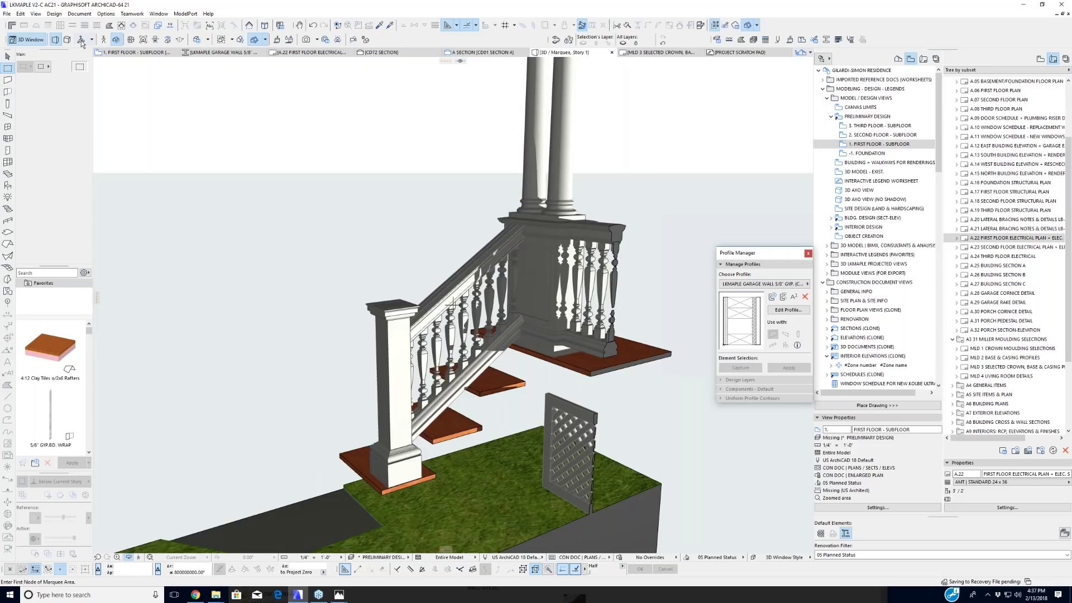
Step: Reposition the sun in the perspective settings to light the porch stair railing and view its balusters closely
left_click(81, 41)
left_click_drag(515, 276, 450, 277)
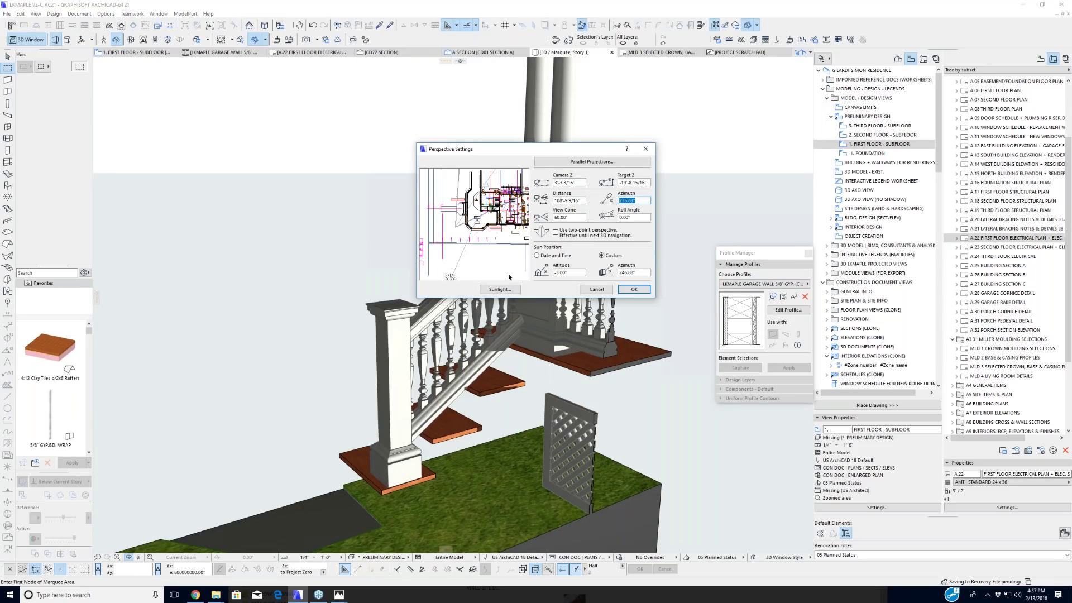
left_click(633, 290)
scroll(435, 379, "up", 2)
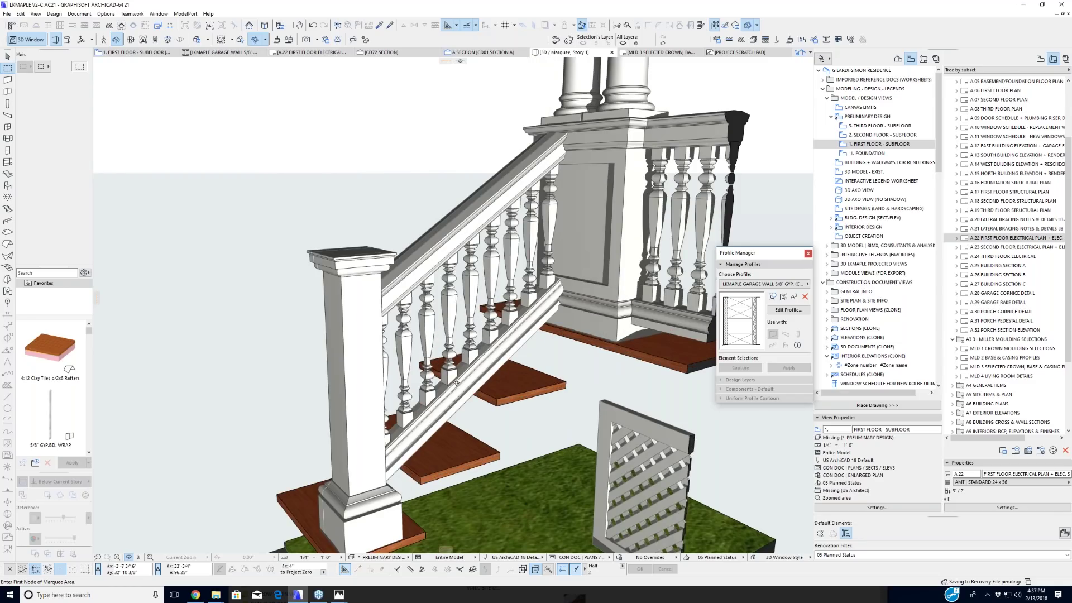
scroll(457, 382, "up", 2)
scroll(451, 385, "down", 3)
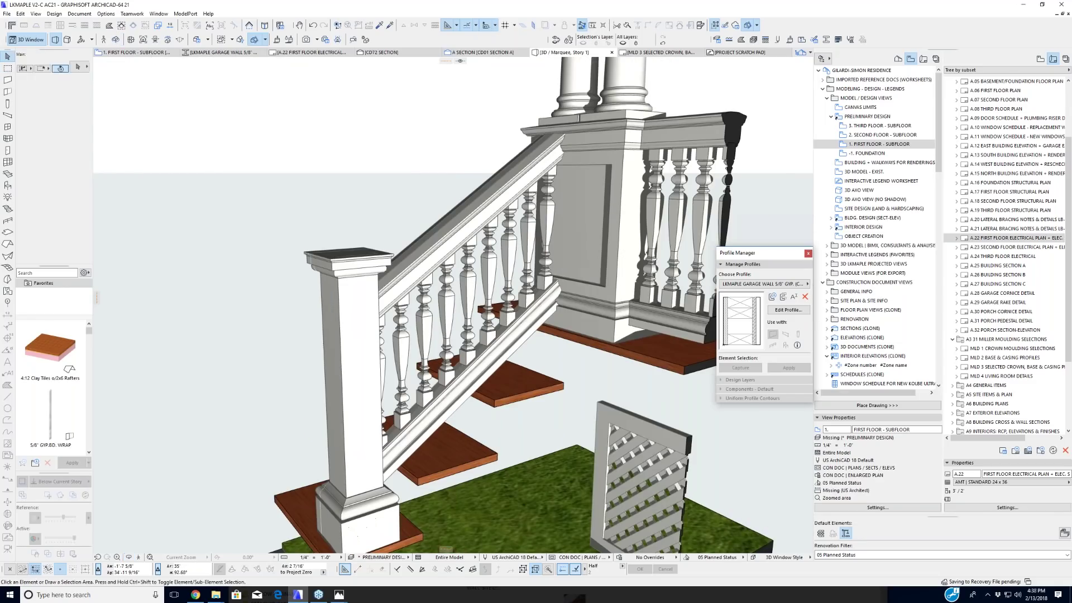
Step: Select a stair baluster and then the sloped railing beam, and review the beam's settings and available profiles without changing them
left_click(449, 315)
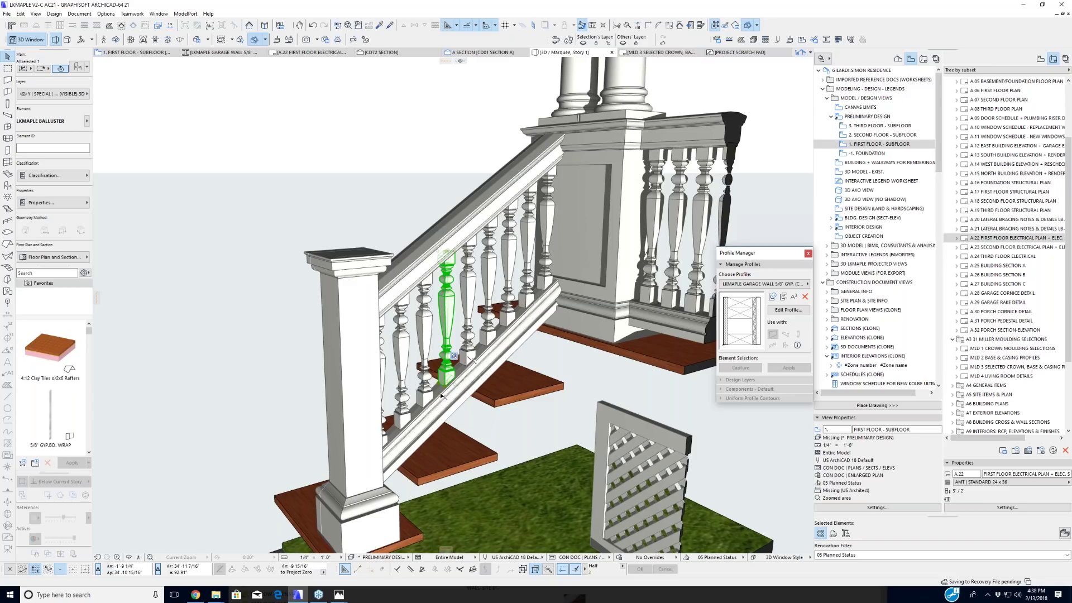
left_click(474, 362)
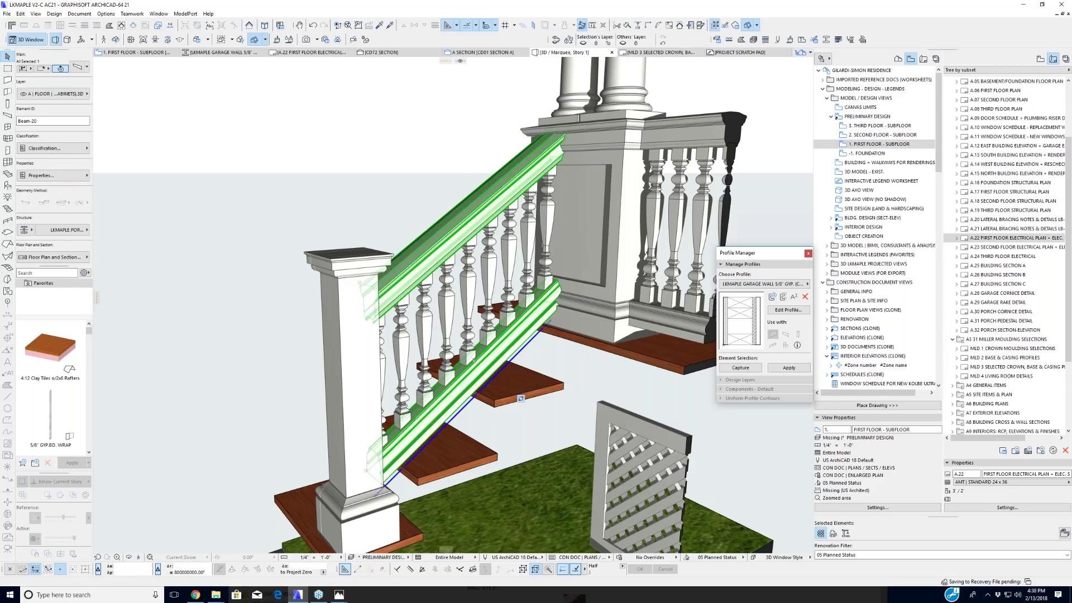
left_click(77, 68)
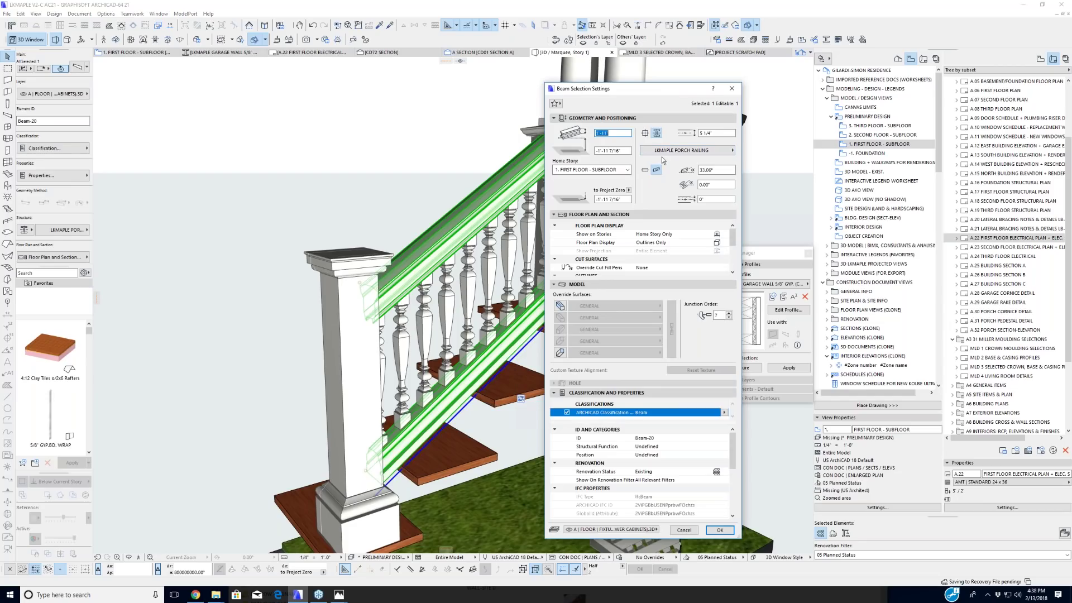
left_click(695, 155)
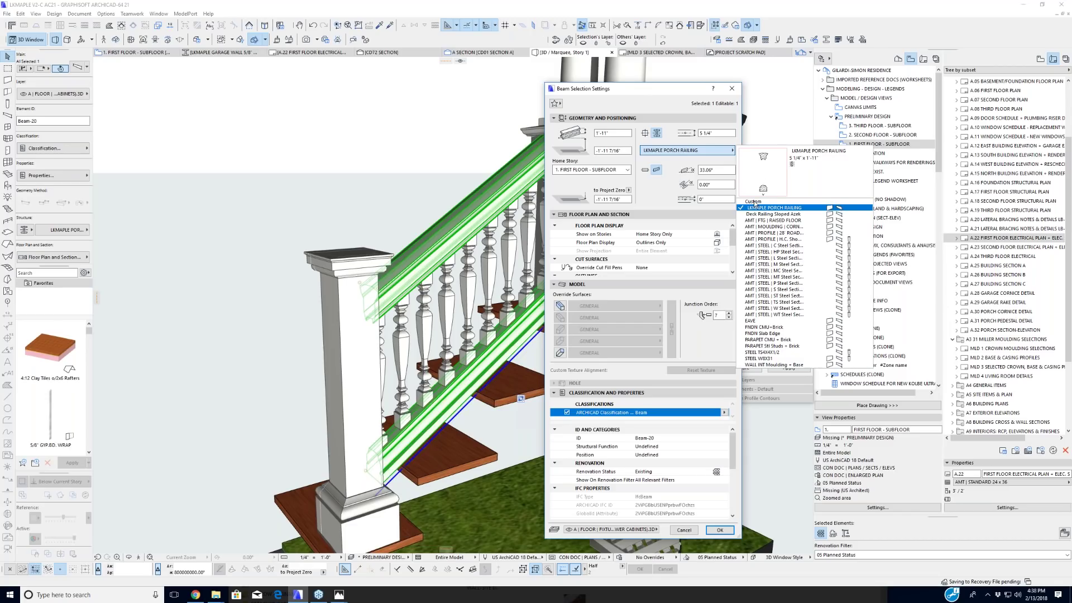
left_click(664, 196)
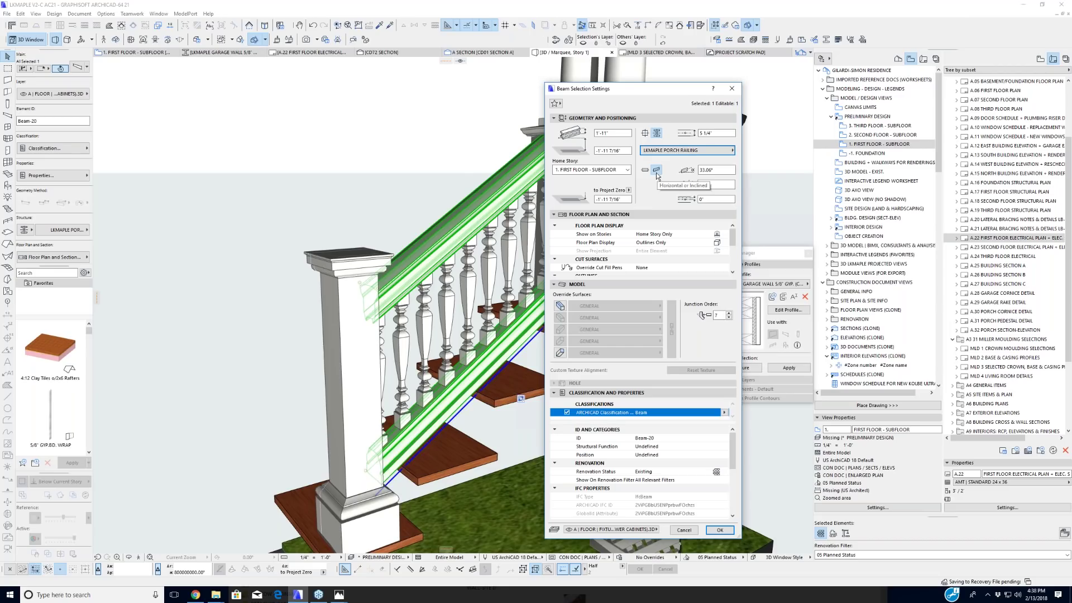
left_click(646, 553)
left_click(685, 530)
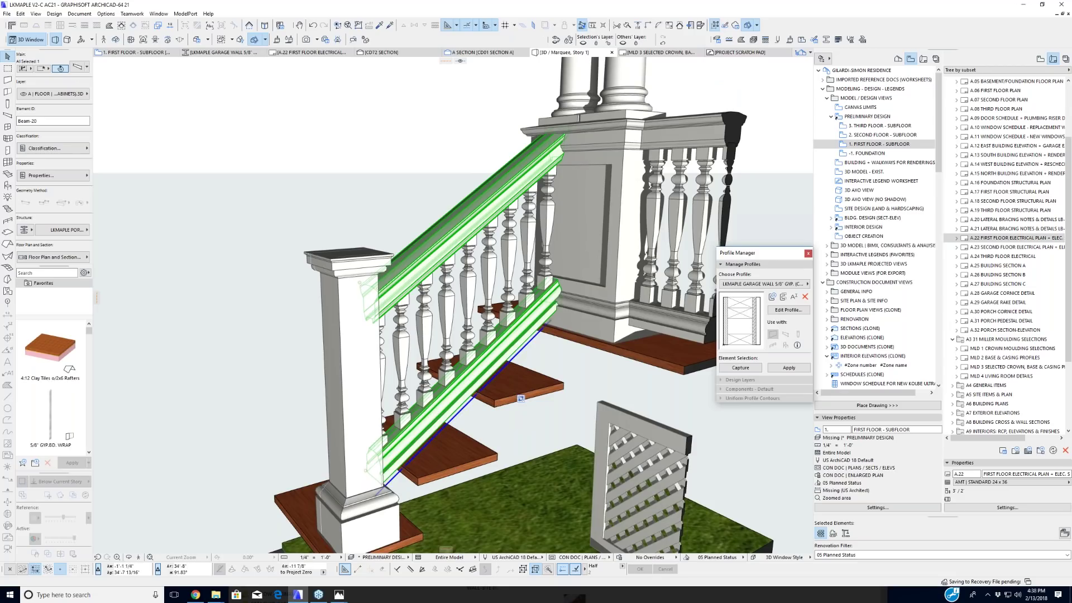
Step: Open the complex profile of the selected sloped railing beam for editing
right_click(395, 199)
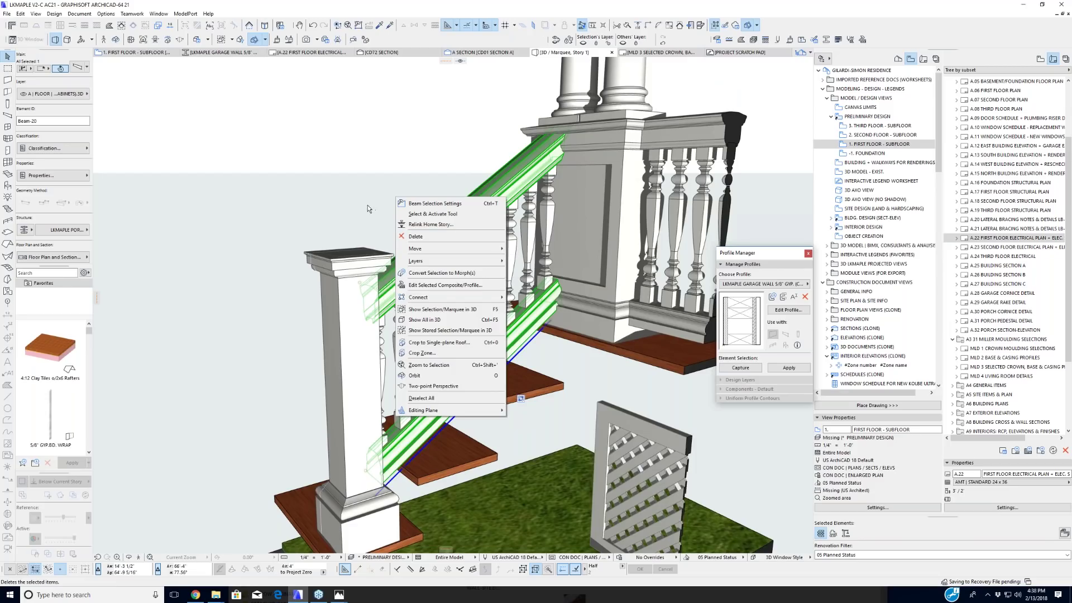
left_click(422, 286)
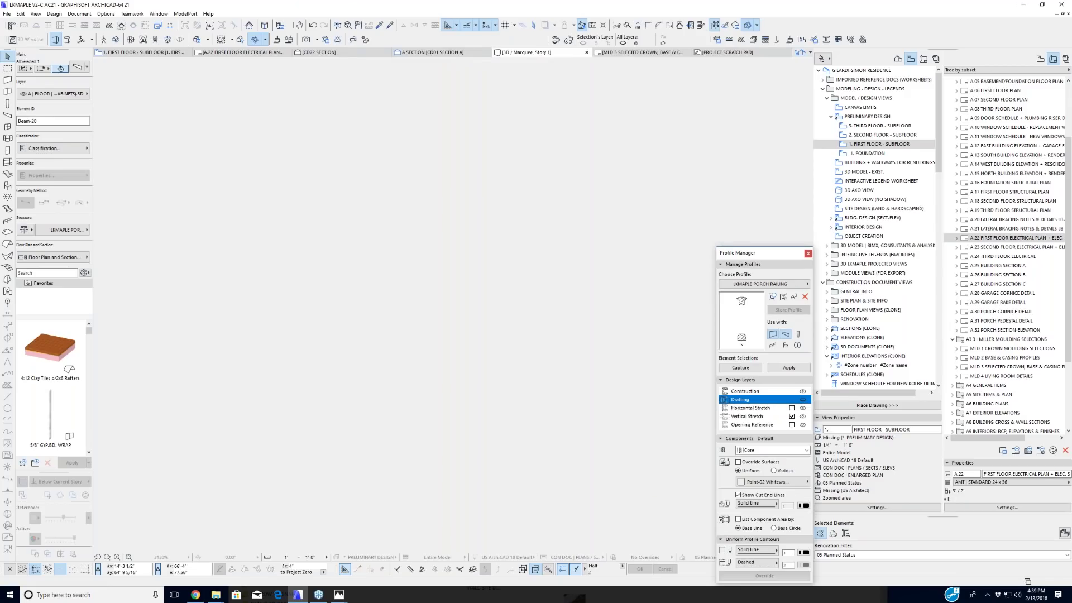
scroll(544, 296, "down", 4)
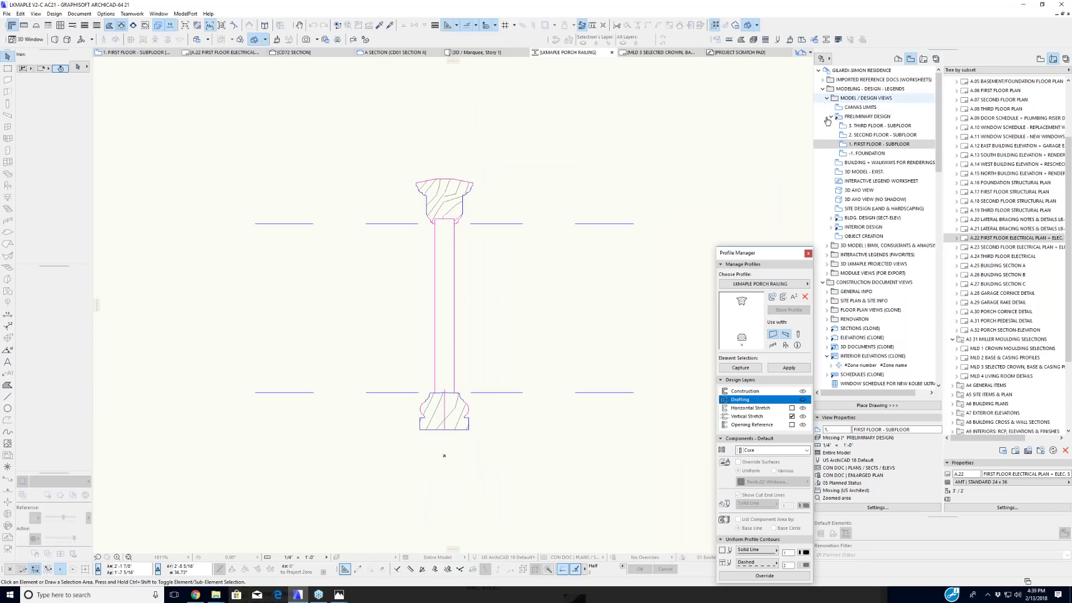
Step: Select the porch railing profile's top rail and bottom rail fills in turn, and examine their shapes and the whole profile
left_click(449, 213)
scroll(450, 212, "up", 5)
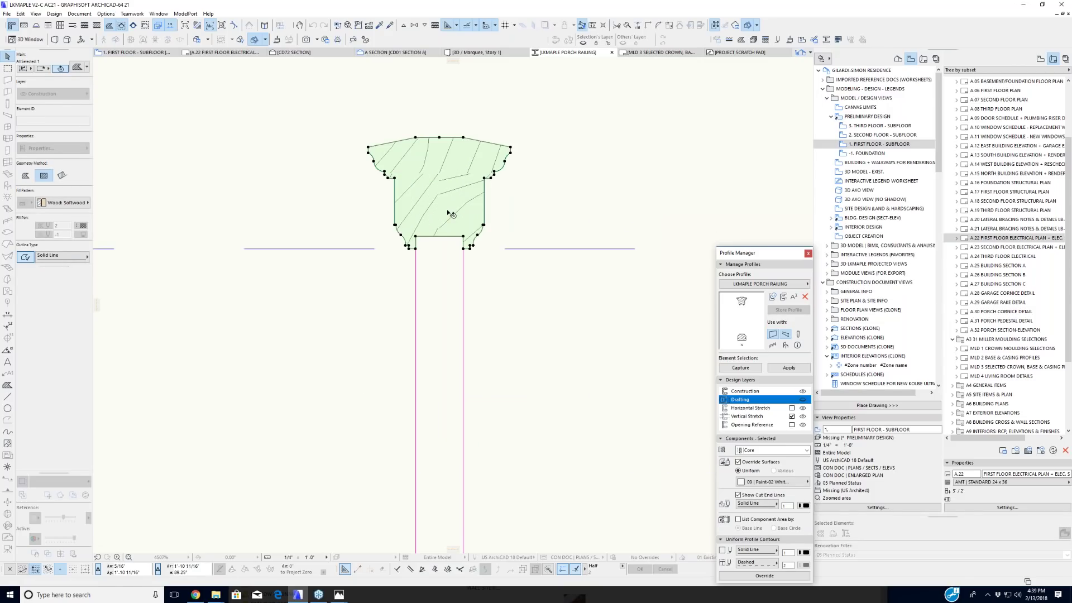
scroll(450, 213, "down", 3)
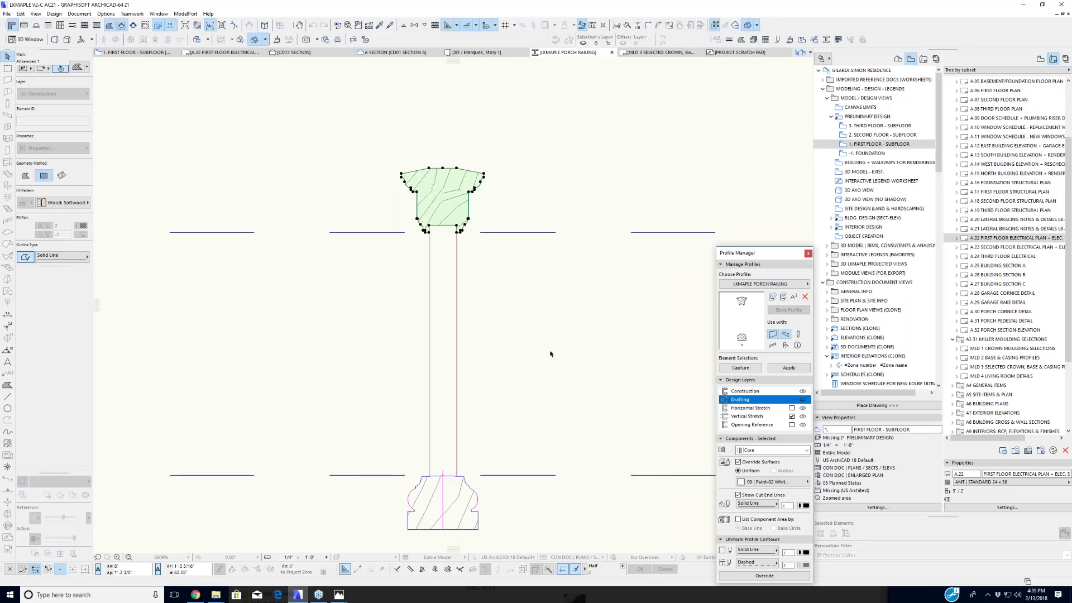
left_click(464, 509)
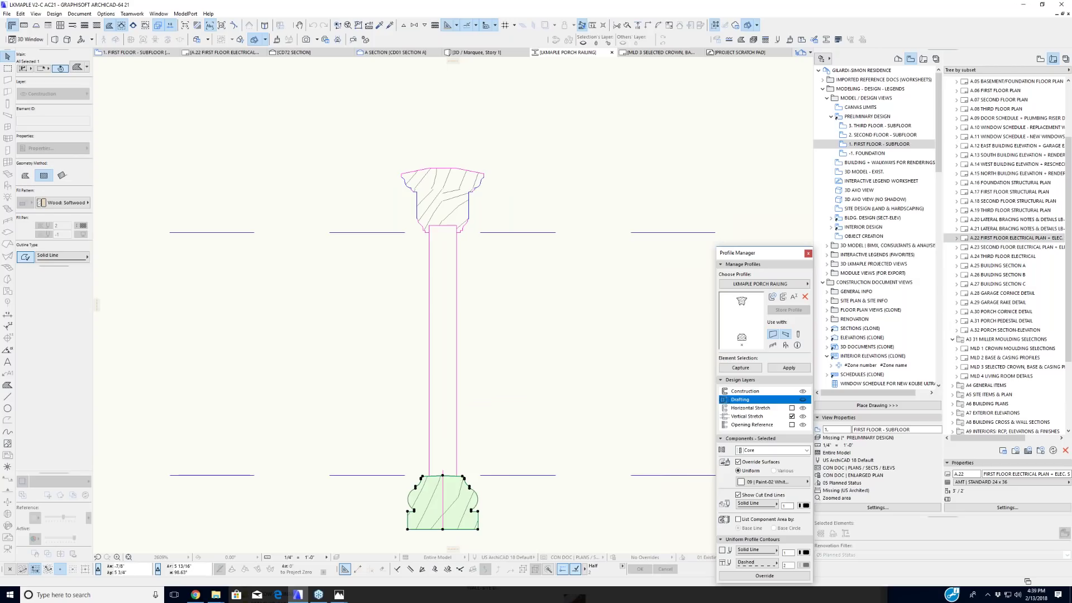
left_click(540, 350)
middle_click_drag(541, 350, 458, 307)
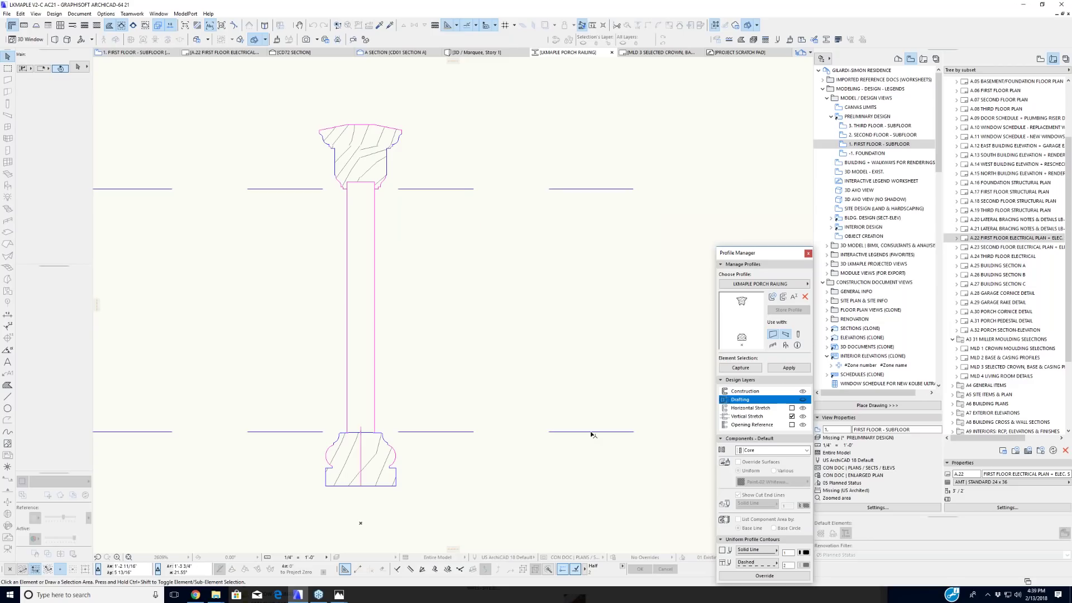
left_click(785, 335)
scroll(282, 277, "down", 3)
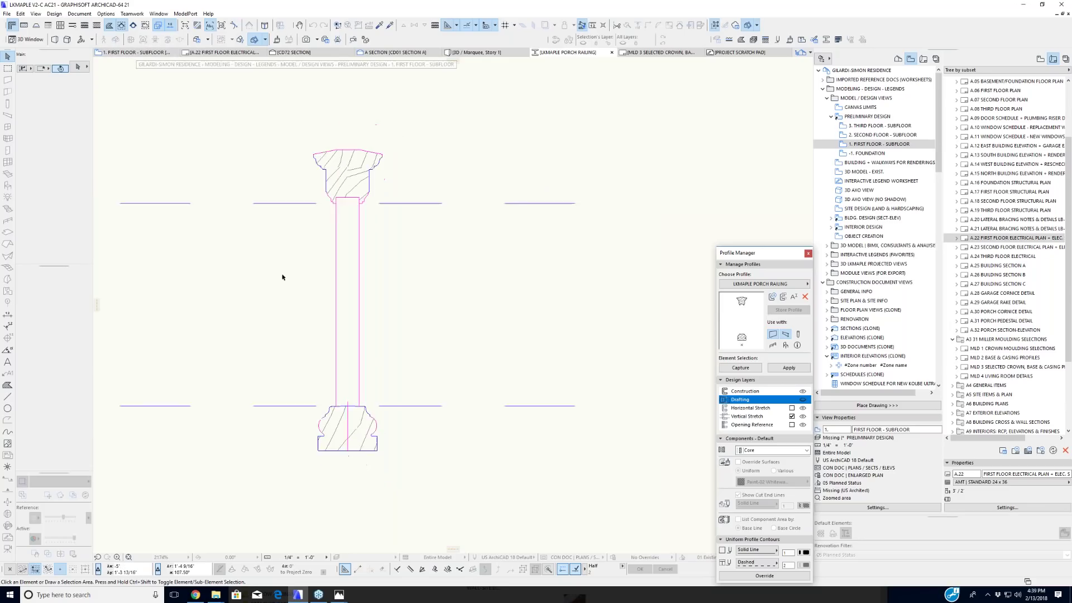
middle_click_drag(342, 307, 477, 313)
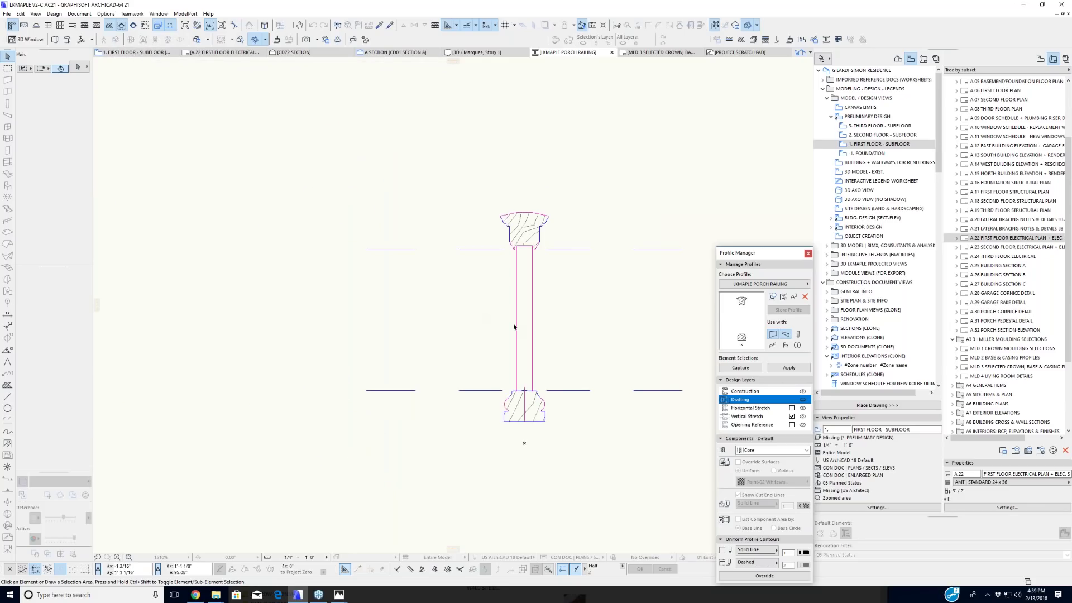
Step: Return to the first floor plan, reopen the LKMAPLE PORCH RAILING profile for editing, and enable its use with railing elements as well
left_click(130, 55)
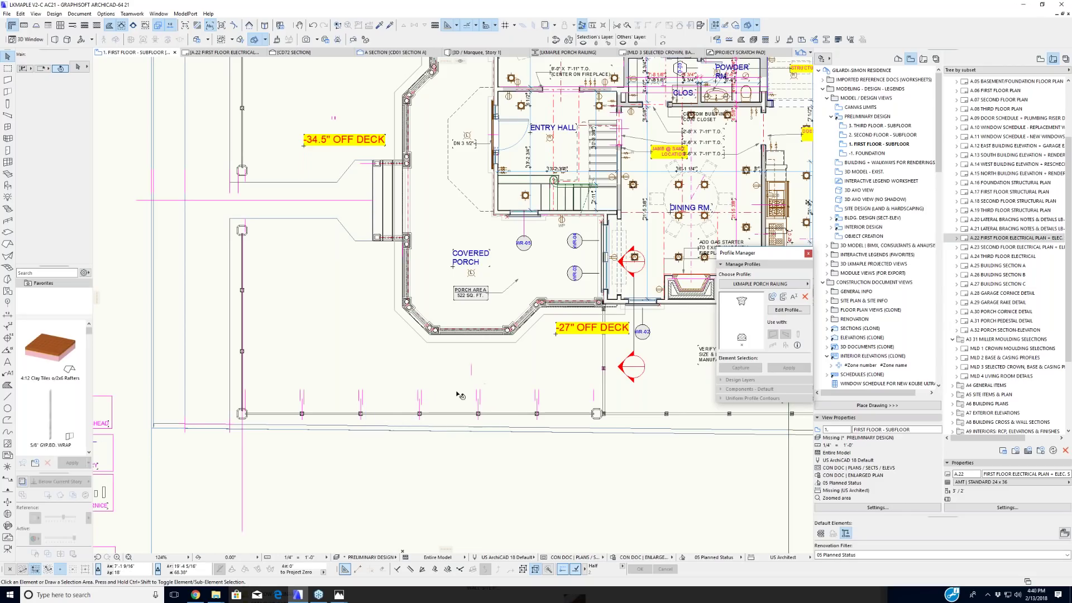
middle_click_drag(531, 366, 534, 314)
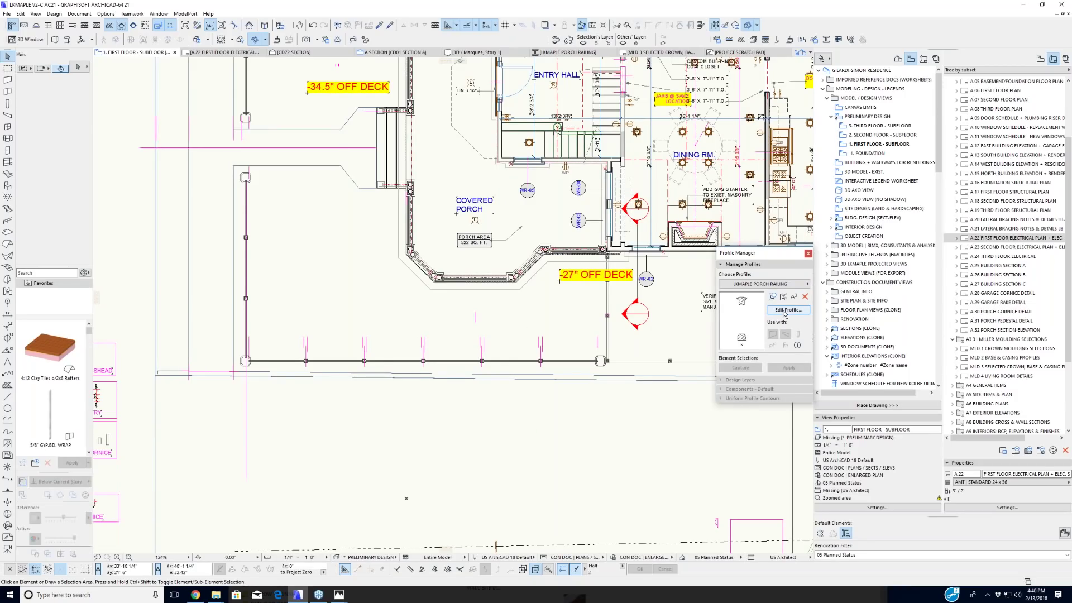
left_click(787, 310)
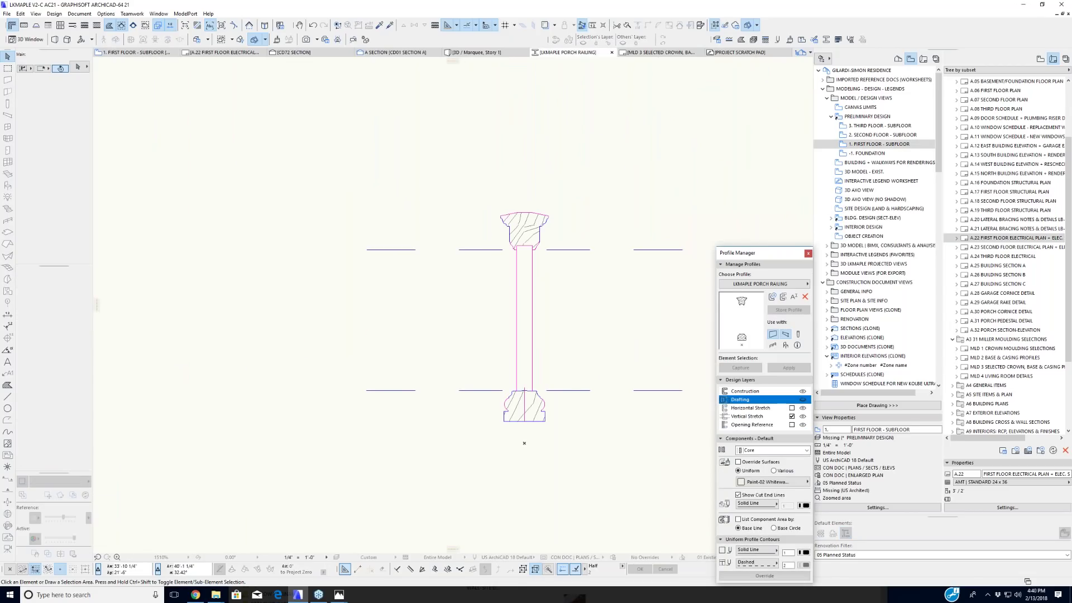
left_click_drag(764, 253, 758, 161)
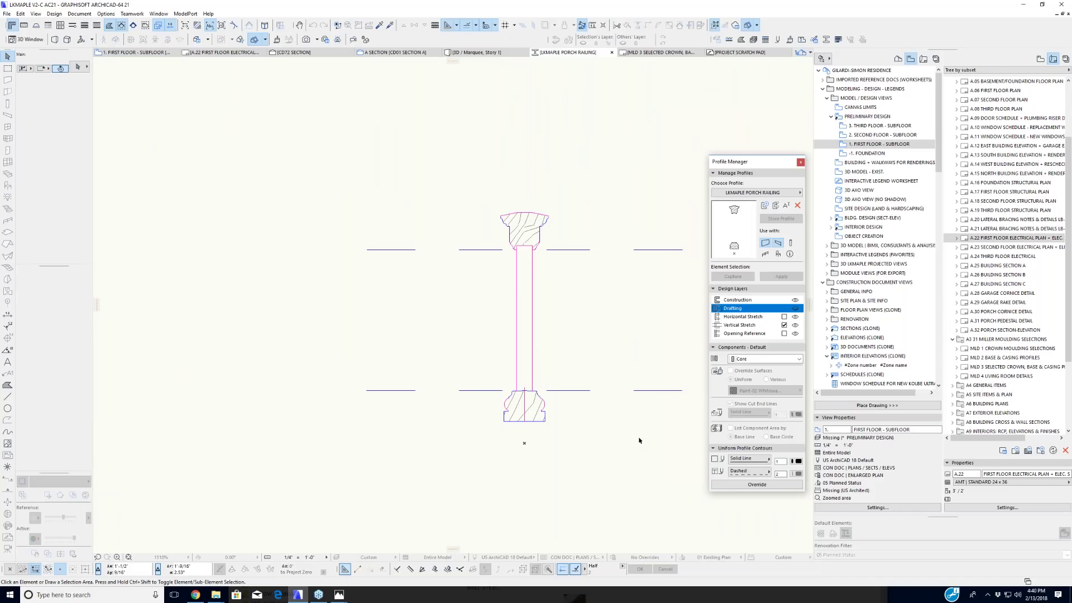
left_click(766, 254)
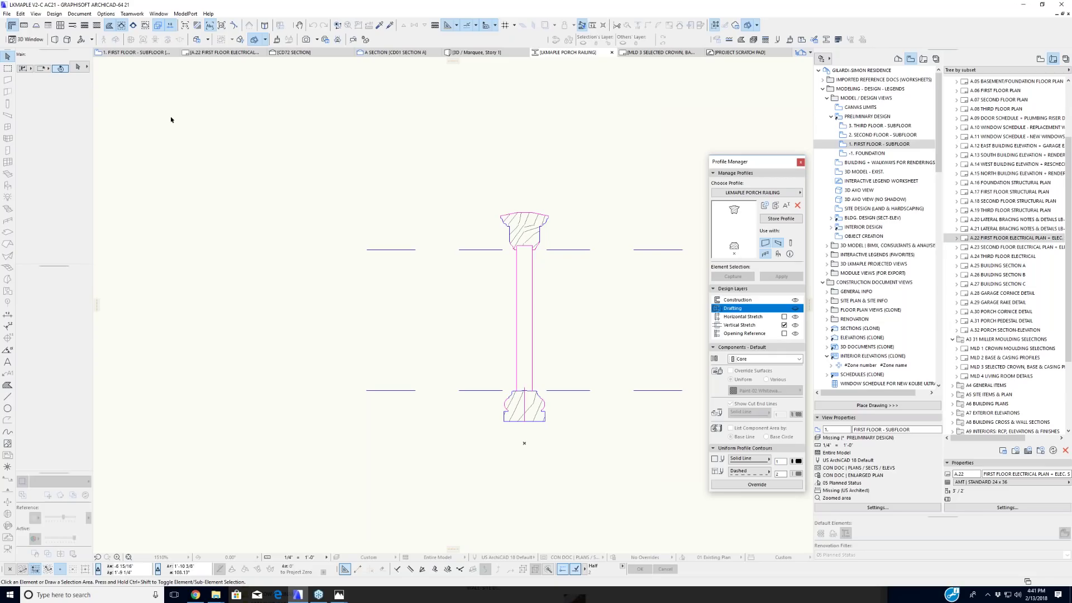
Step: On the first floor plan, draw a marquee around the front yard fence corner below the covered porch, and show it in 3D
left_click(135, 55)
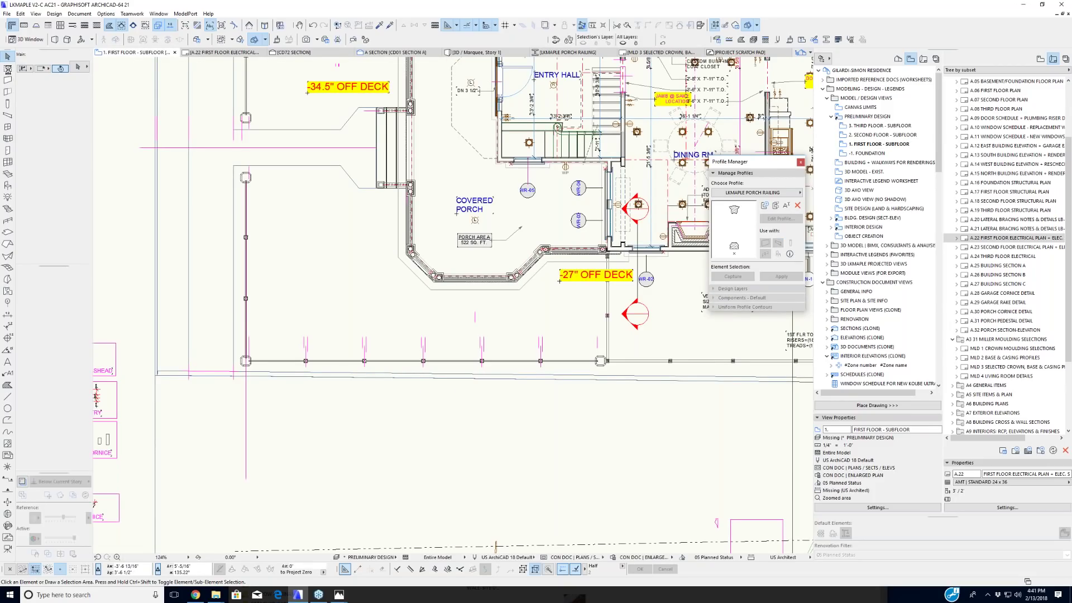
key("m")
left_click(203, 259)
left_click(388, 426)
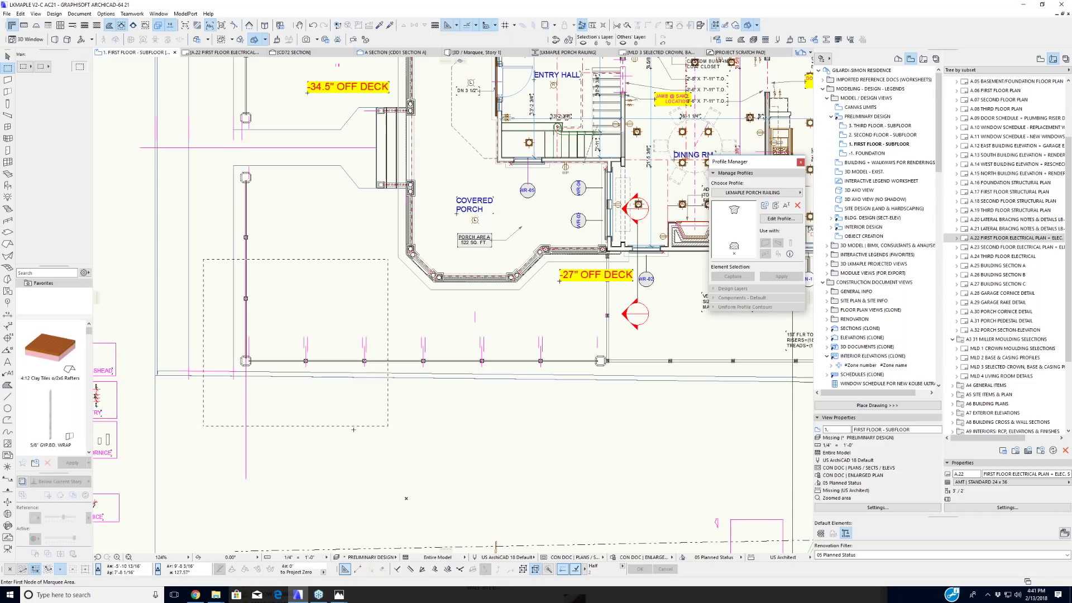
key("F5")
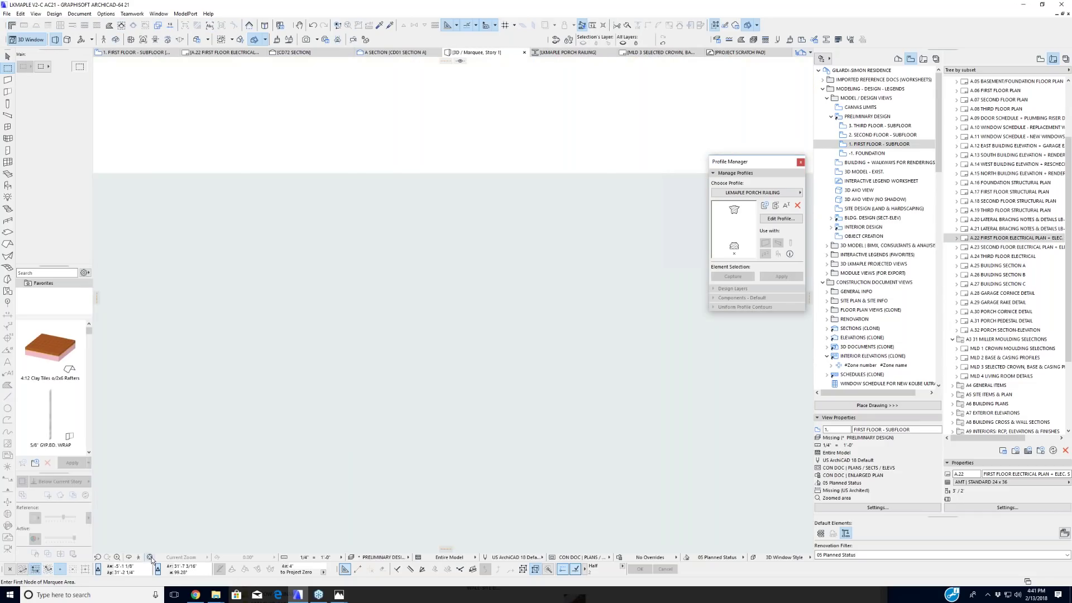
Step: Orbit around the cut-out fence corner to view its capped post, intermediate posts and horizontal rails beside the brick walk
left_click(128, 557)
left_click_drag(342, 330, 481, 365)
scroll(481, 365, "up", 3)
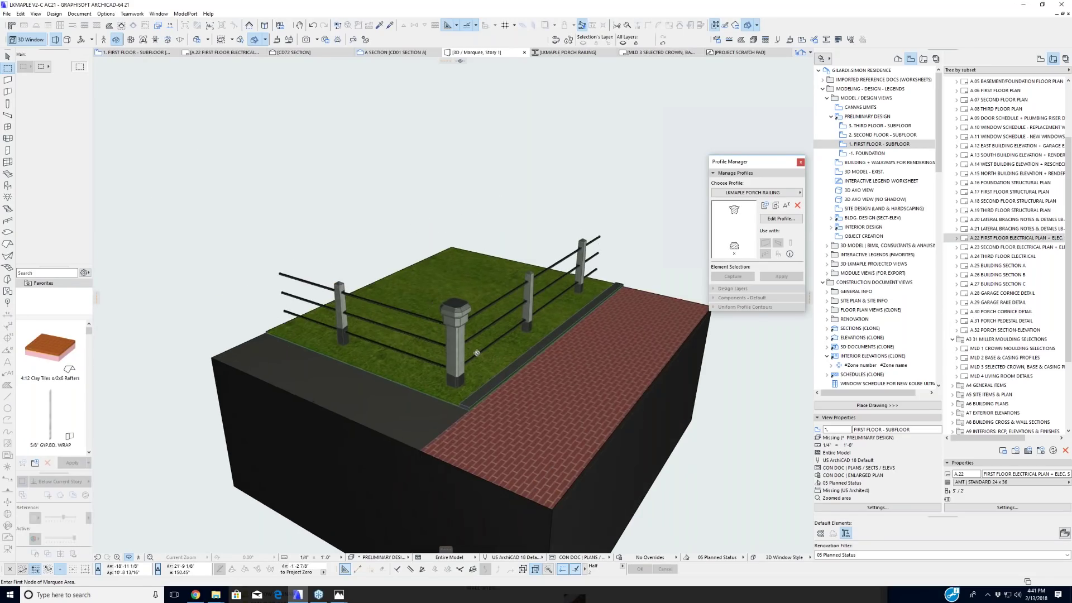
scroll(503, 355, "up", 2)
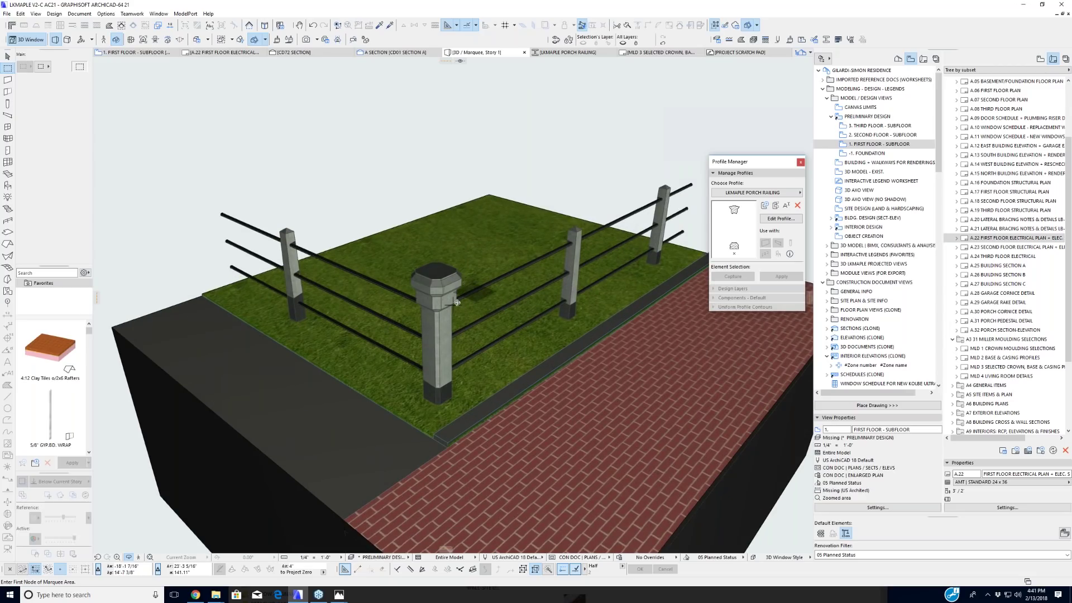
scroll(456, 303, "up", 1)
middle_click_drag(457, 303, 302, 323, "shift")
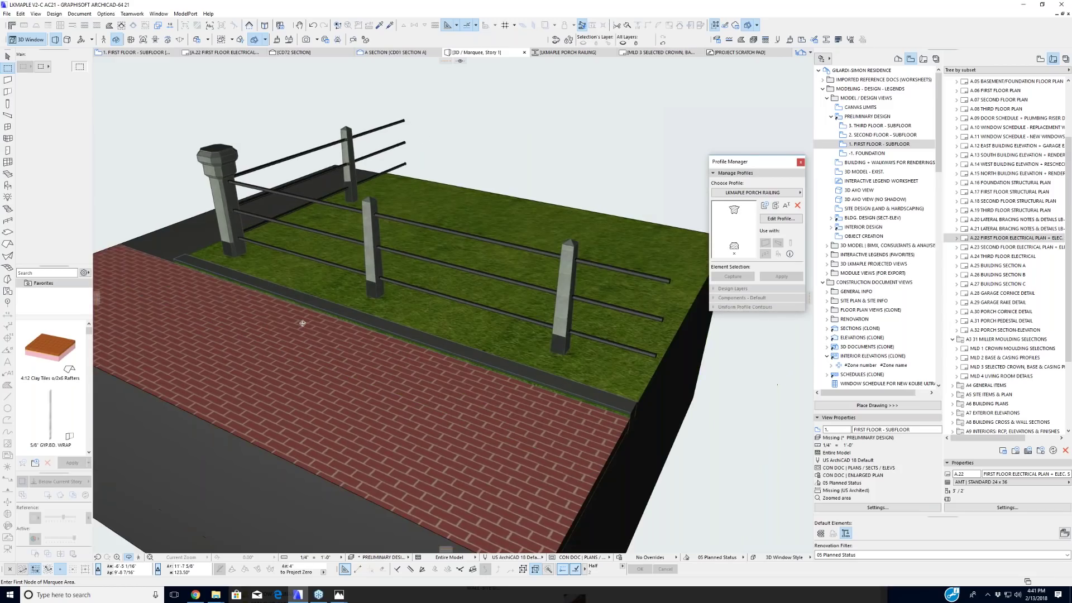
Step: Return to the plan, show another fence portion in 3D, and orbit around its wooden lattice-topped panels and capped post
key("F2")
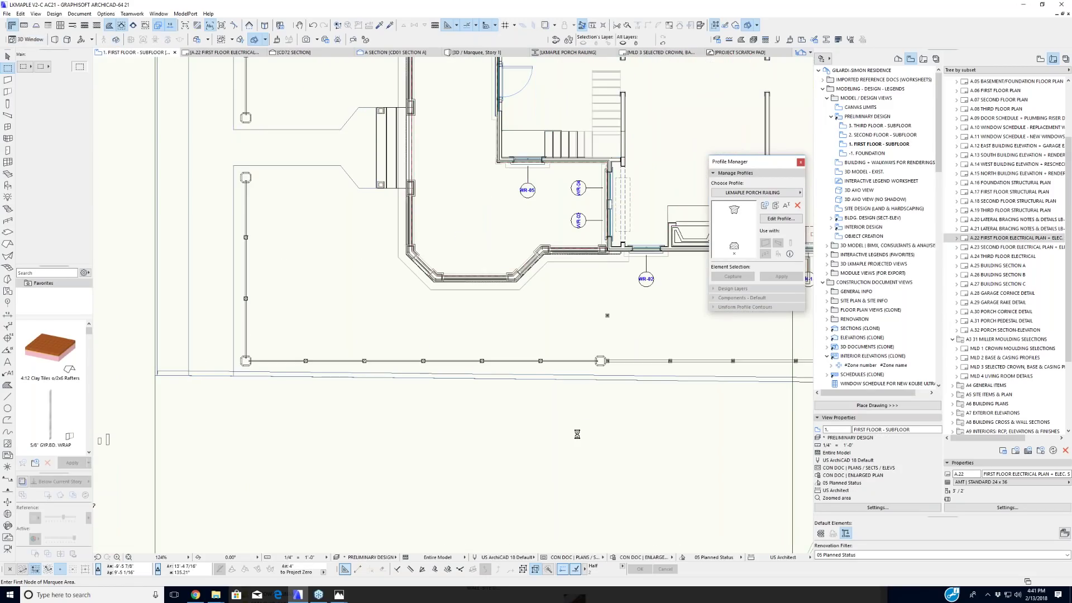
key("Escape")
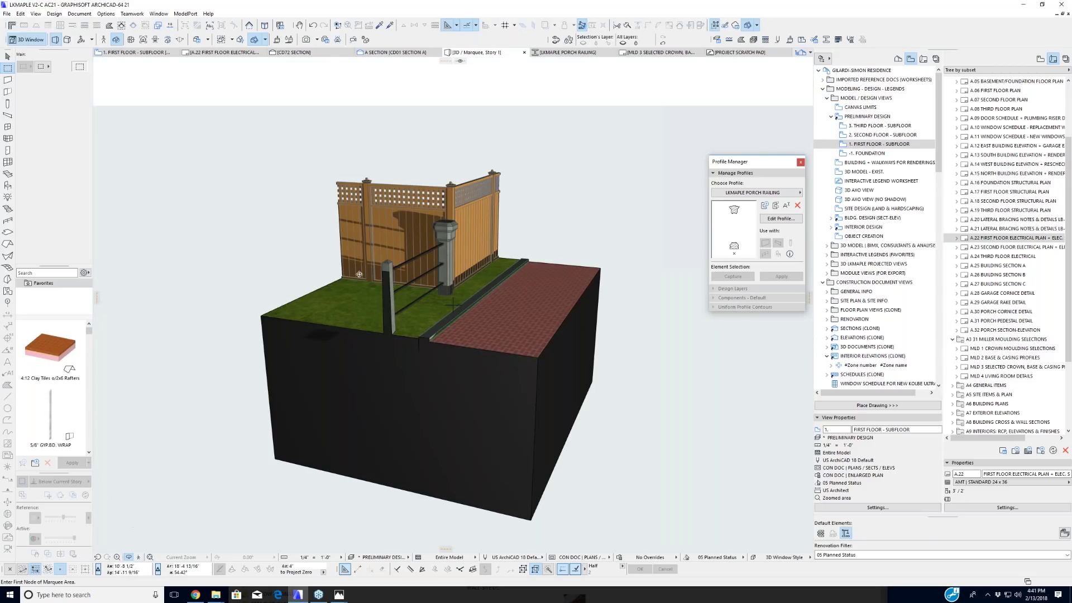
scroll(374, 262, "up", 3)
middle_click_drag(453, 305, 684, 299, "shift")
scroll(625, 232, "up", 3)
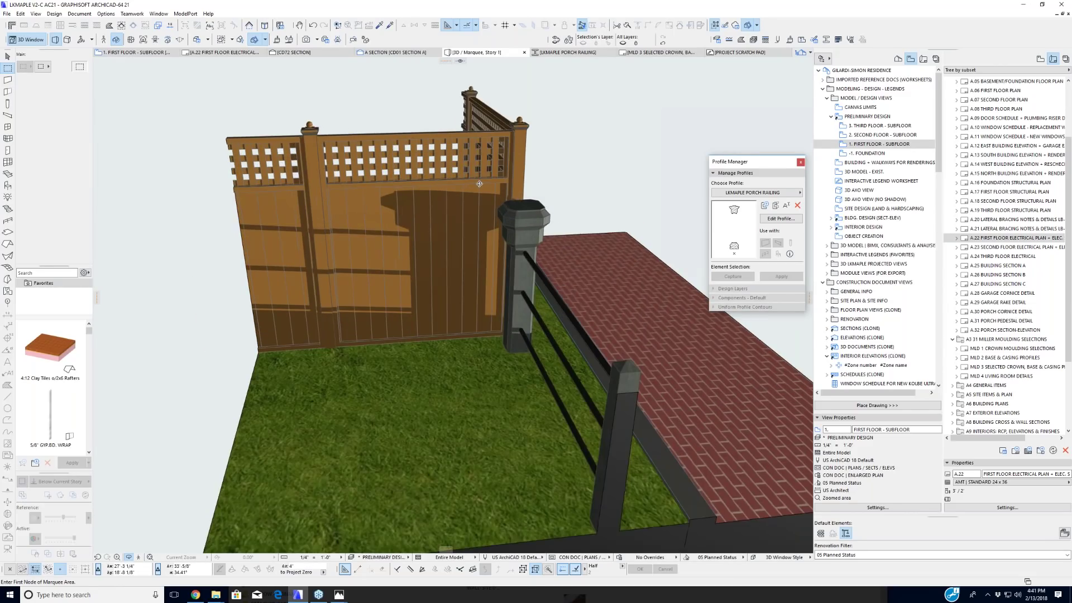
middle_click_drag(626, 232, 552, 268, "shift")
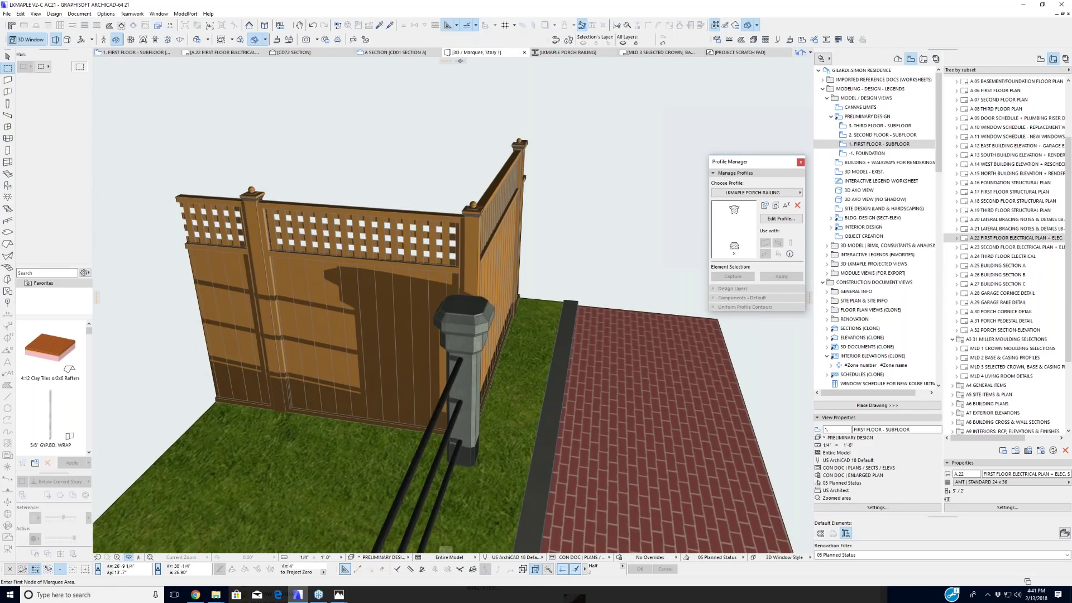
middle_click_drag(643, 302, 522, 312, "shift")
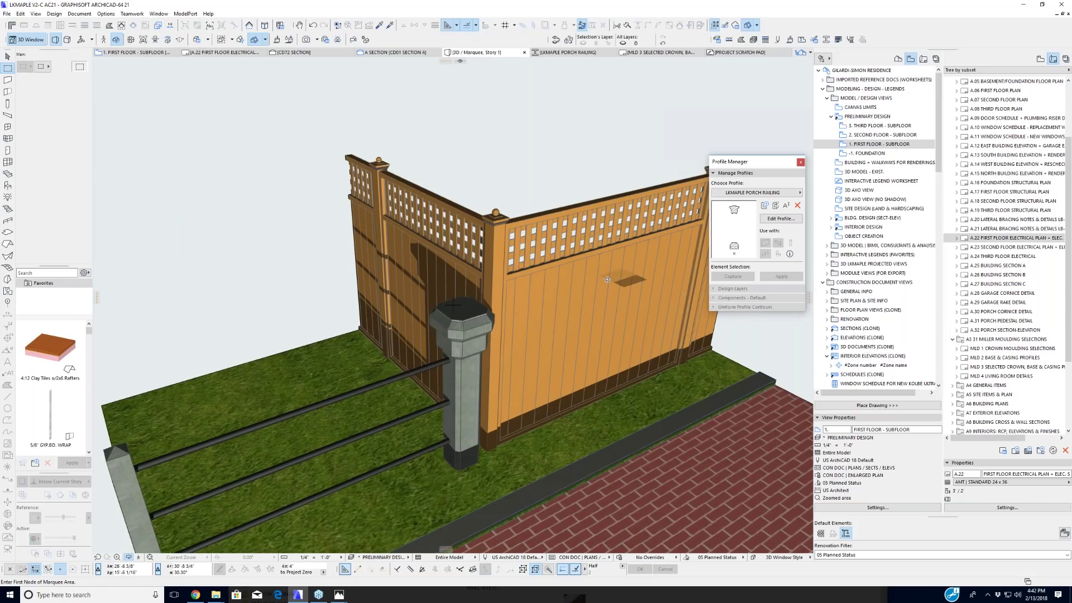
middle_click_drag(607, 279, 575, 282, "shift")
Step: Go back to the first floor plan and look over the existing cornice, railing and window detail drawings laid out below it
key("F2")
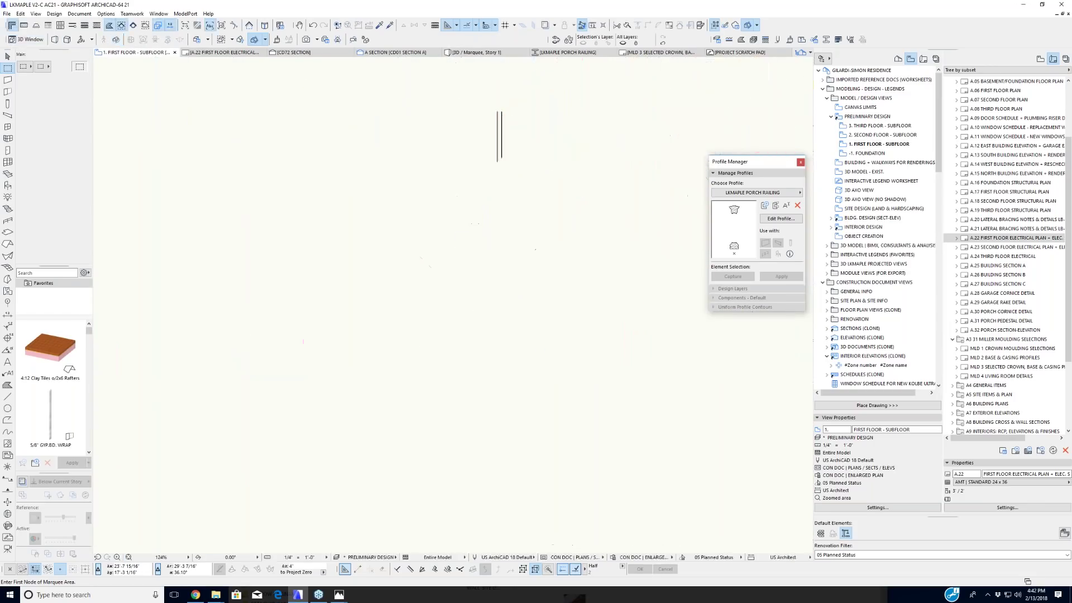
key("Escape")
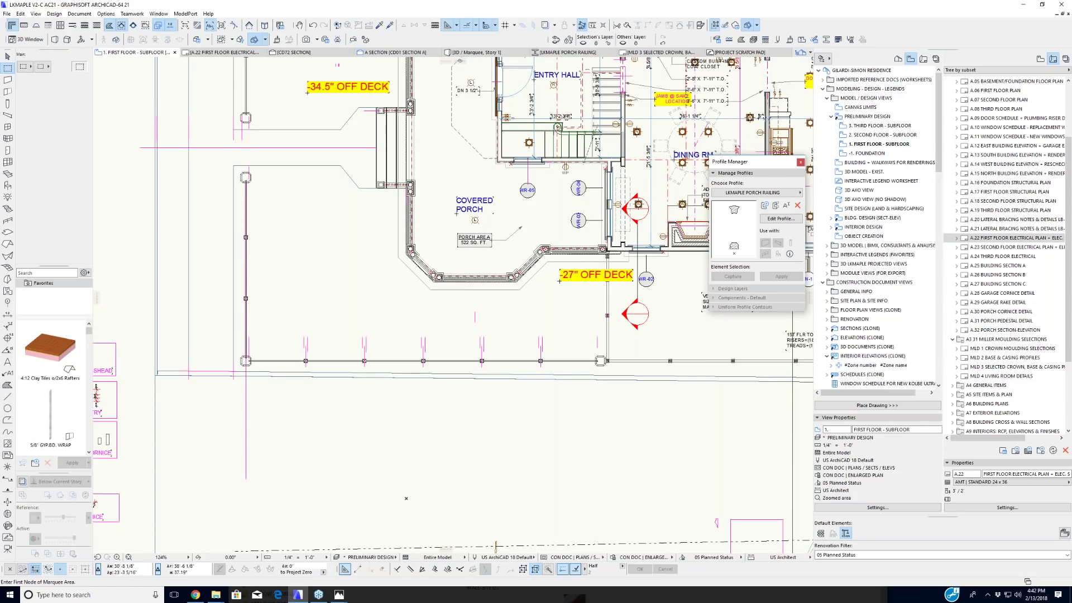
scroll(127, 299, "down", 4)
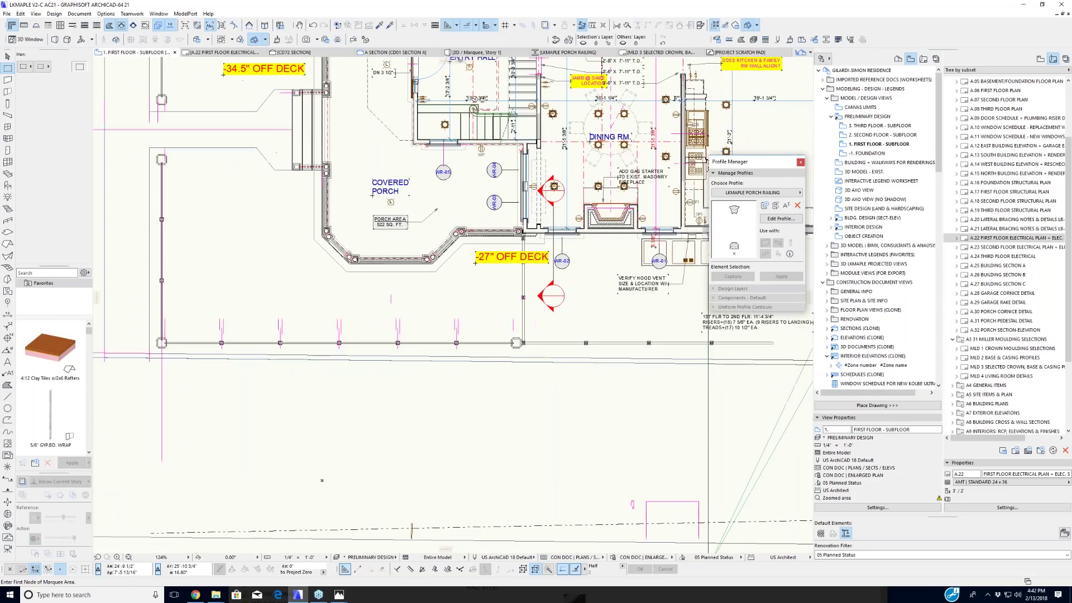
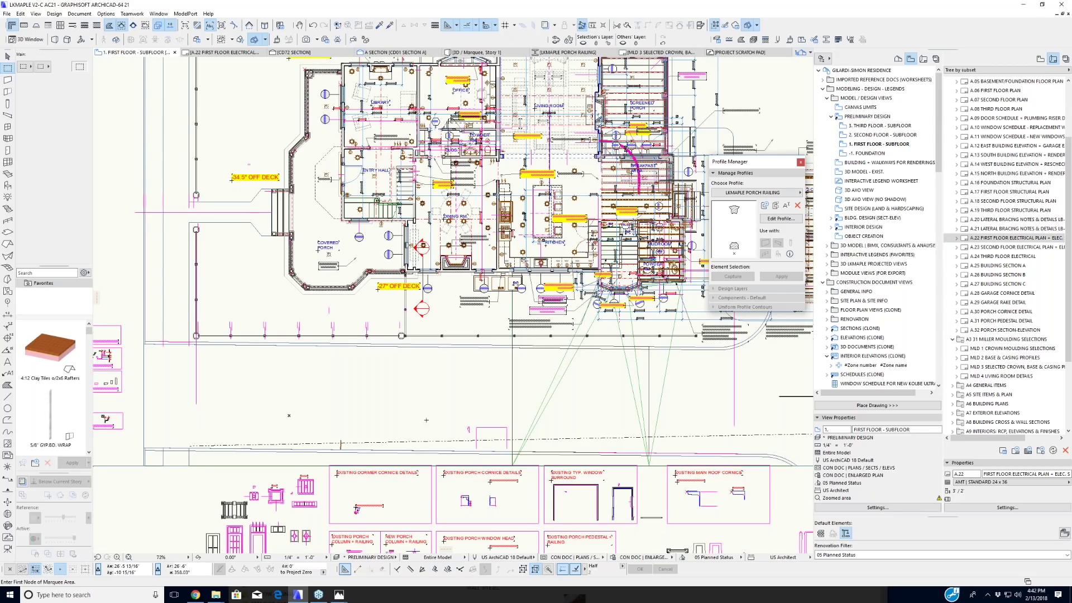
scroll(426, 420, "down", 3)
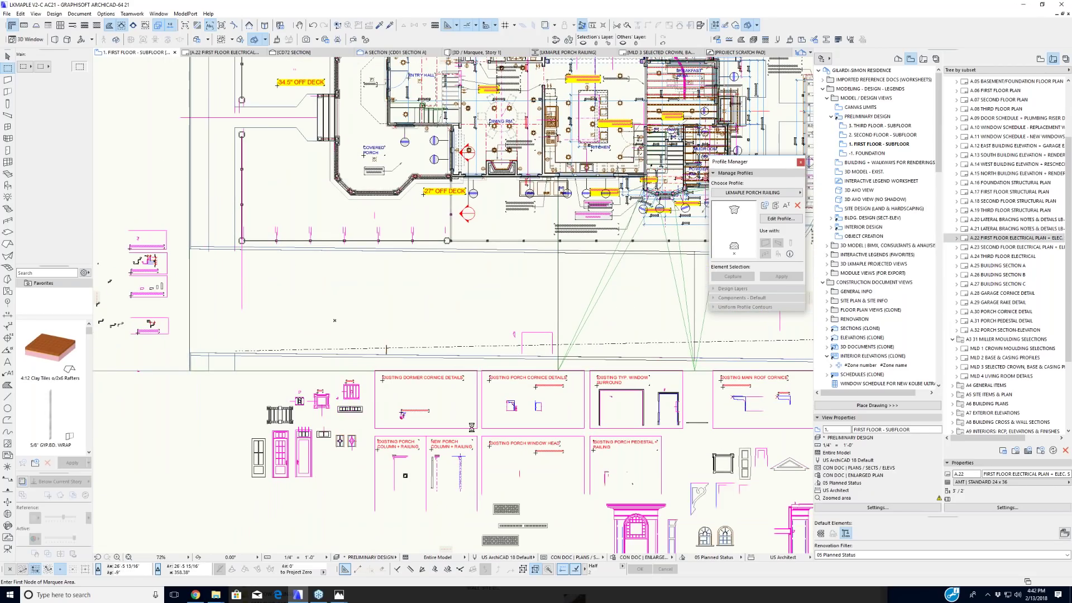
middle_click_drag(334, 320, 262, 234)
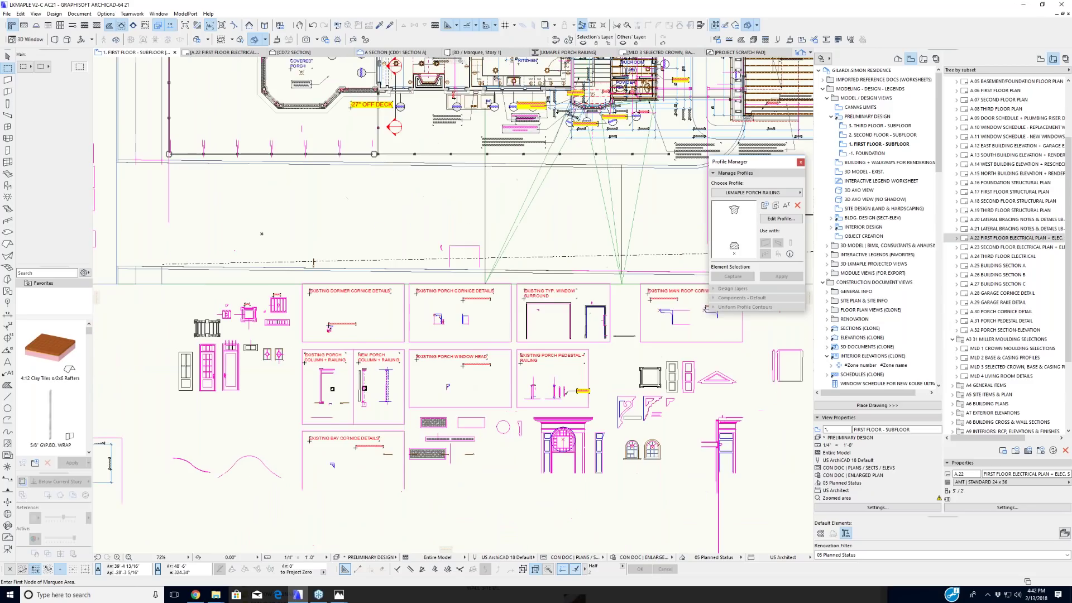
scroll(472, 378, "down", 2)
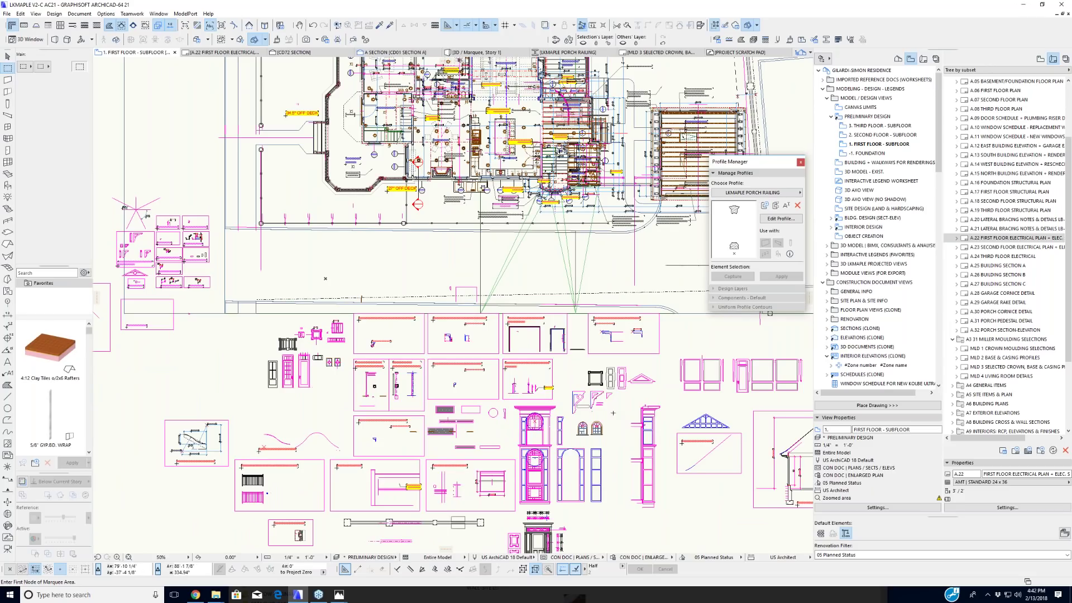
middle_click_drag(453, 240, 395, 334)
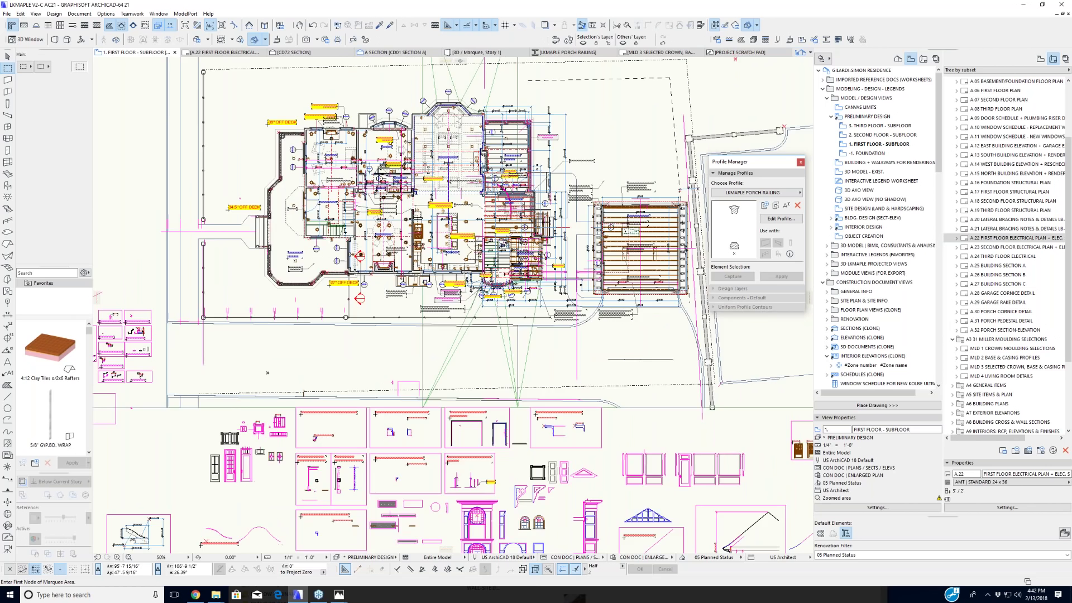
Step: On the first floor plan, draw an all-stories marquee around the garage's upper-left corner and show that portion in 3D
scroll(603, 206, "up", 5)
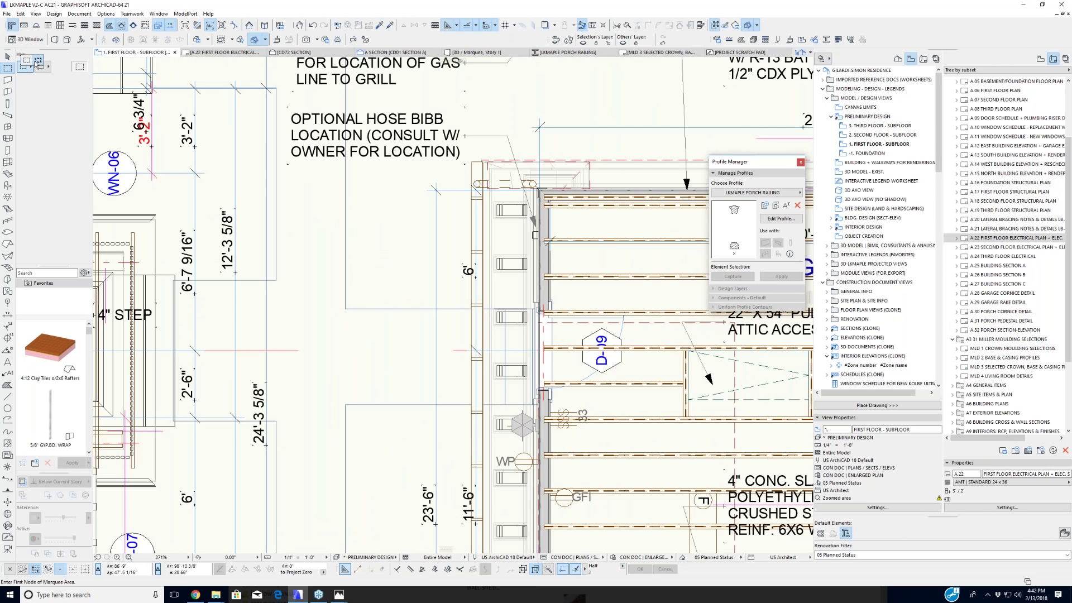
left_click(390, 100)
left_click(645, 297)
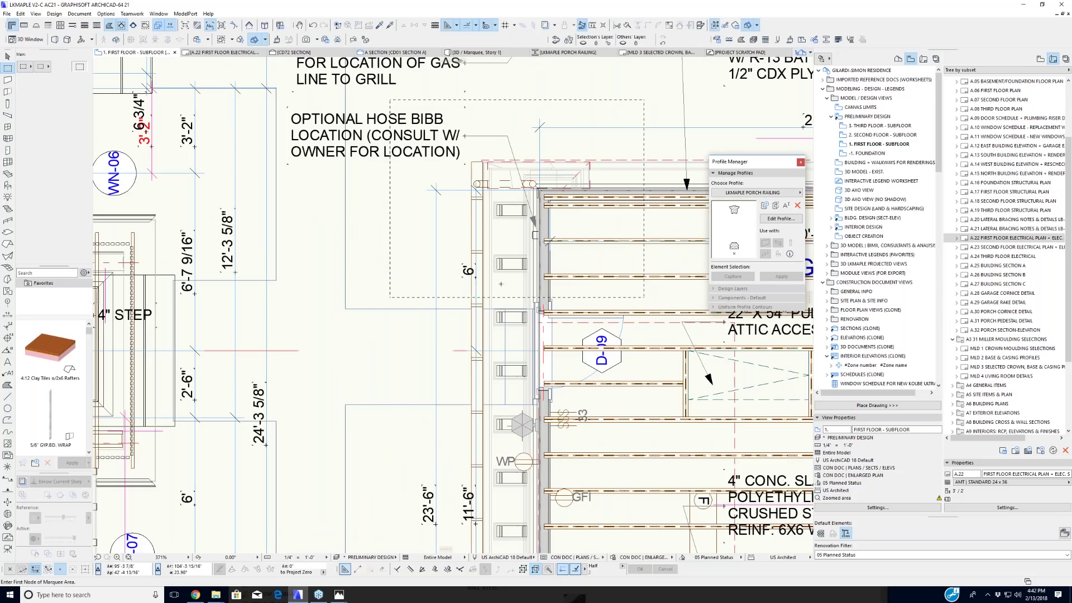
left_click(26, 66)
left_click(40, 58)
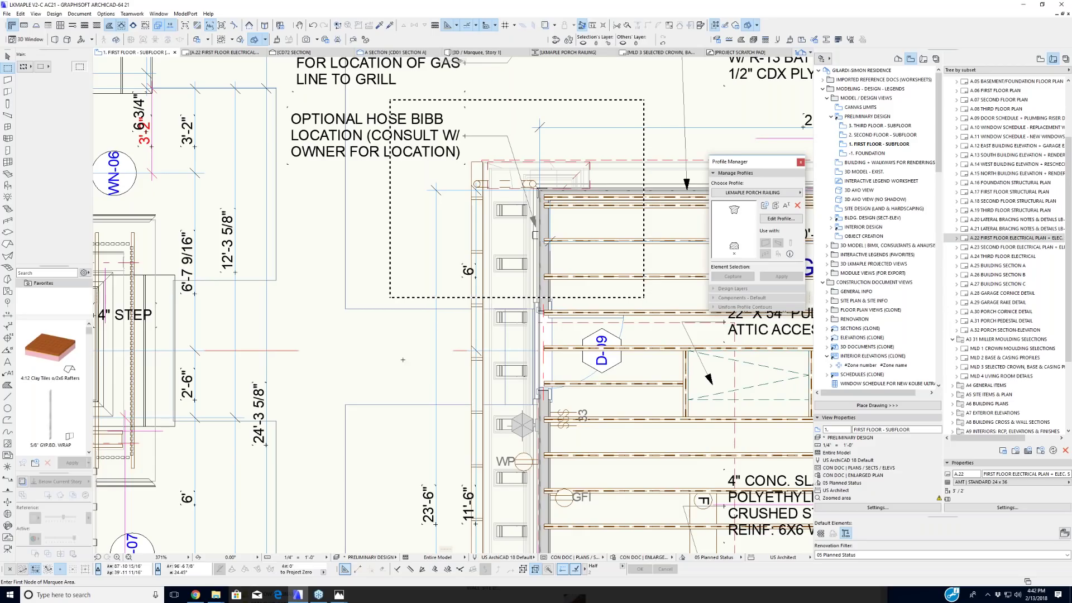
key("F5")
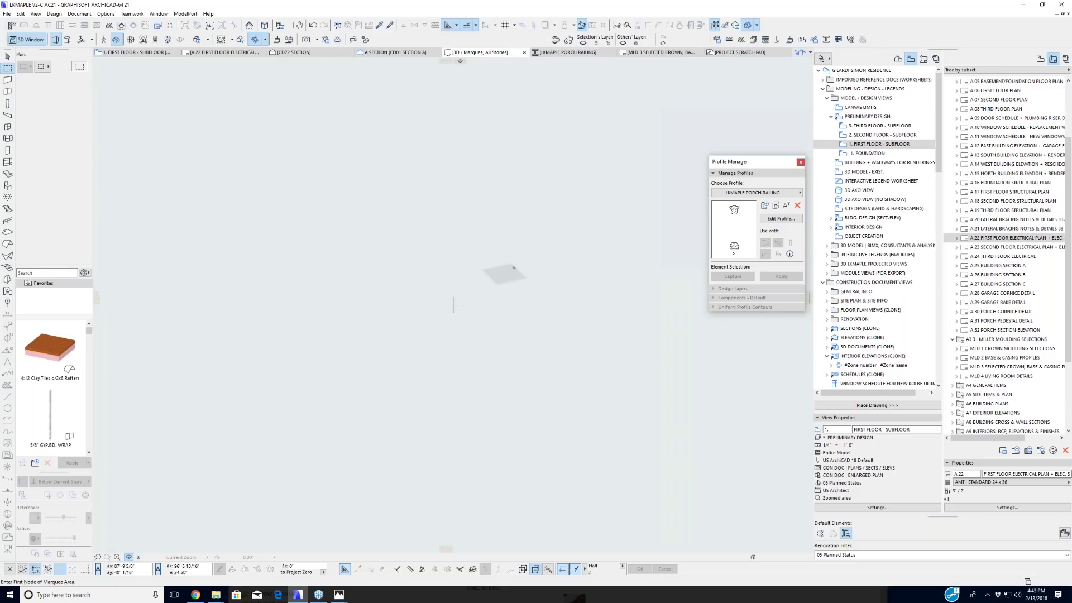
left_click(150, 557)
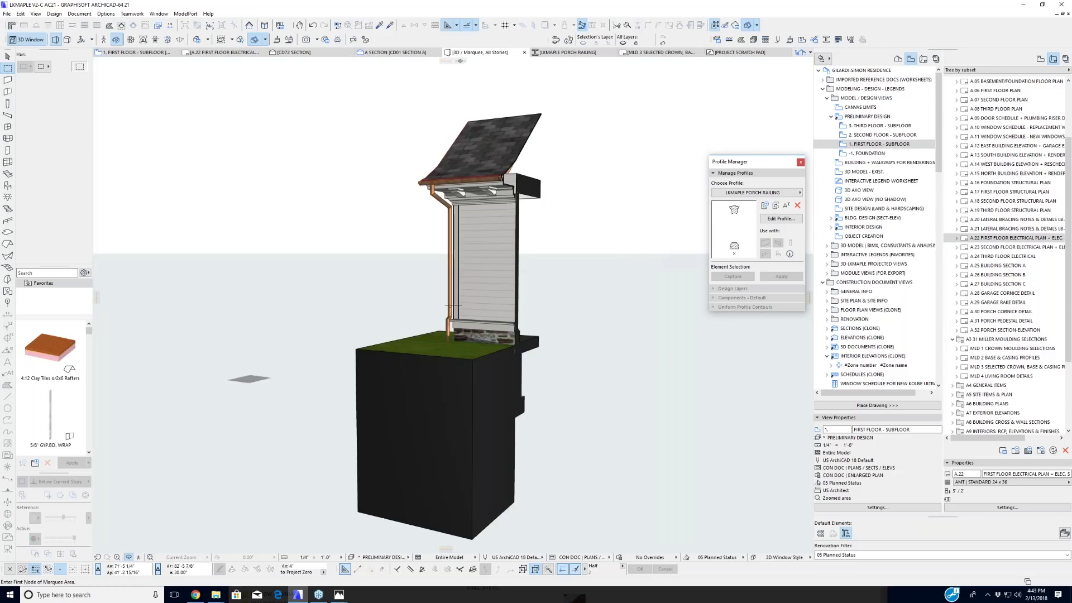
Step: Orbit around the cut-out garage corner to examine the cornice return, sided wall and downspout from the cut side
middle_click_drag(452, 305, 145, 463, "shift")
scroll(449, 214, "up", 5)
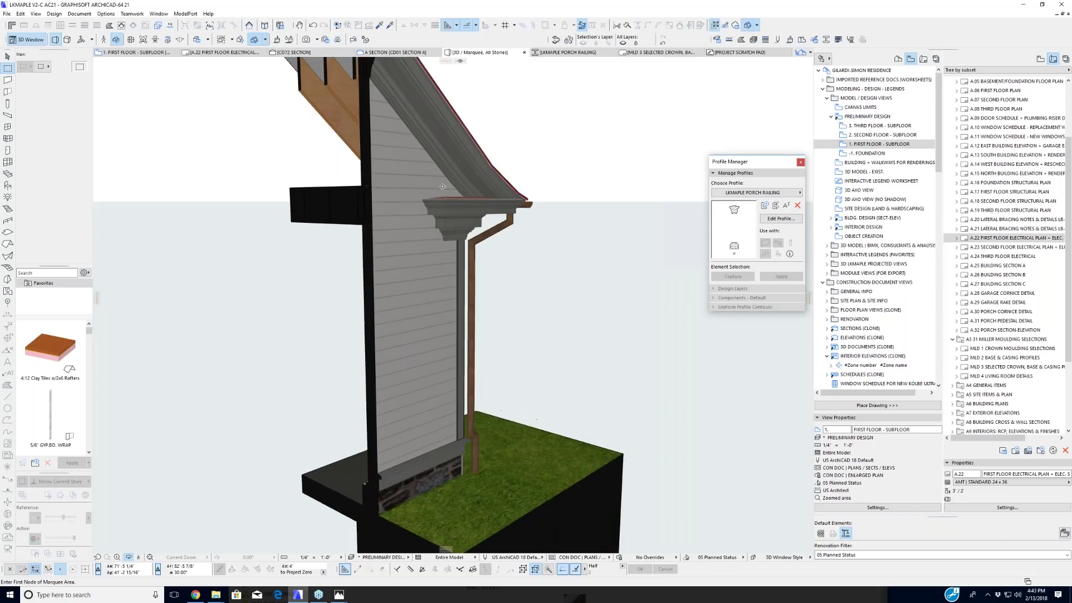
middle_click_drag(449, 213, 453, 305, "shift")
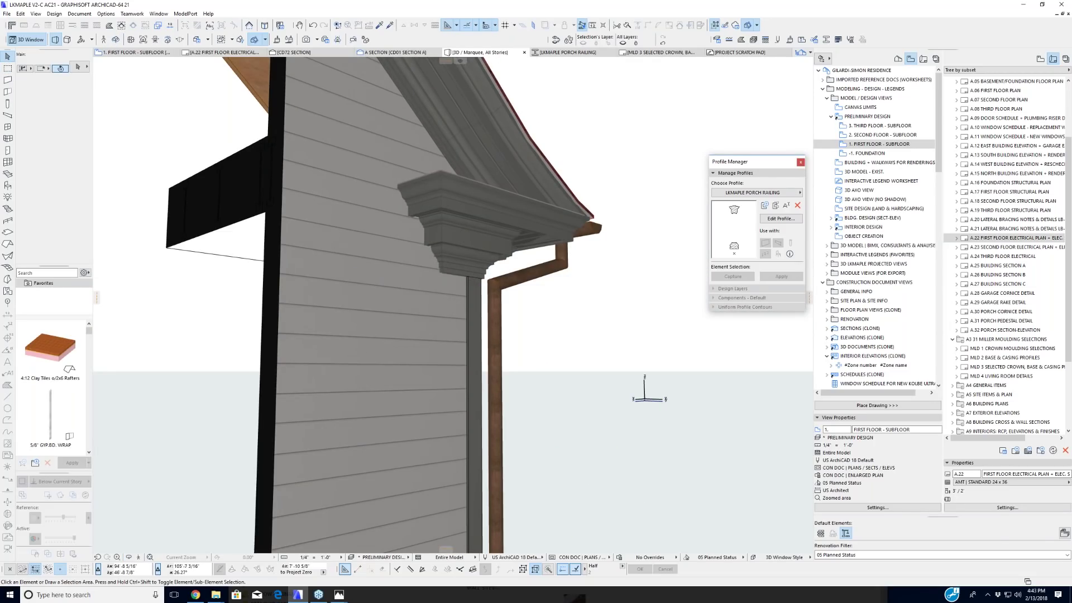
left_click(434, 200)
key("Escape")
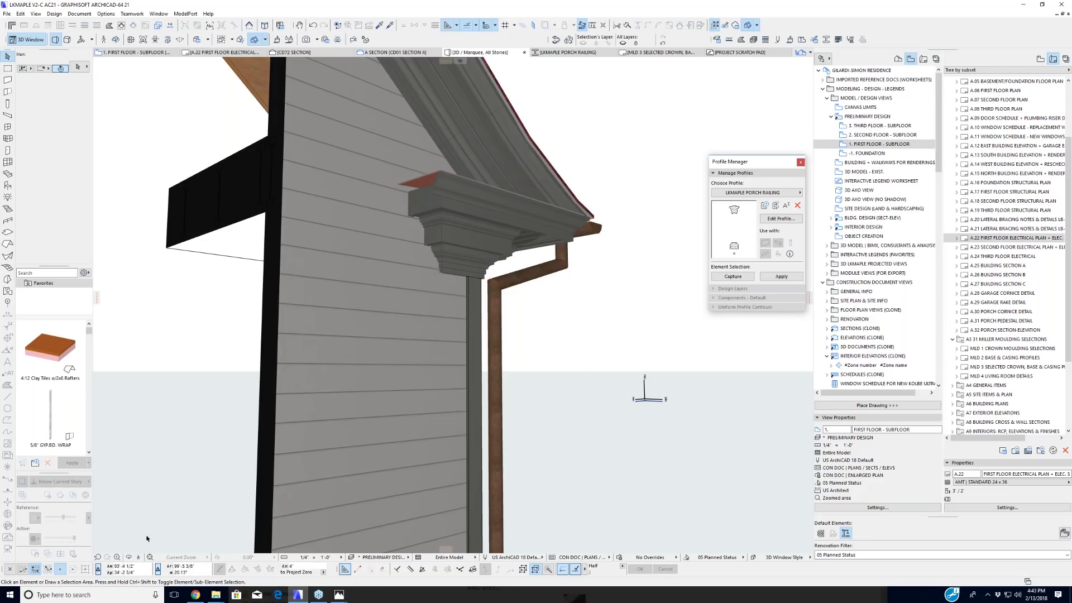
left_click(128, 557)
left_click_drag(240, 436, 374, 457)
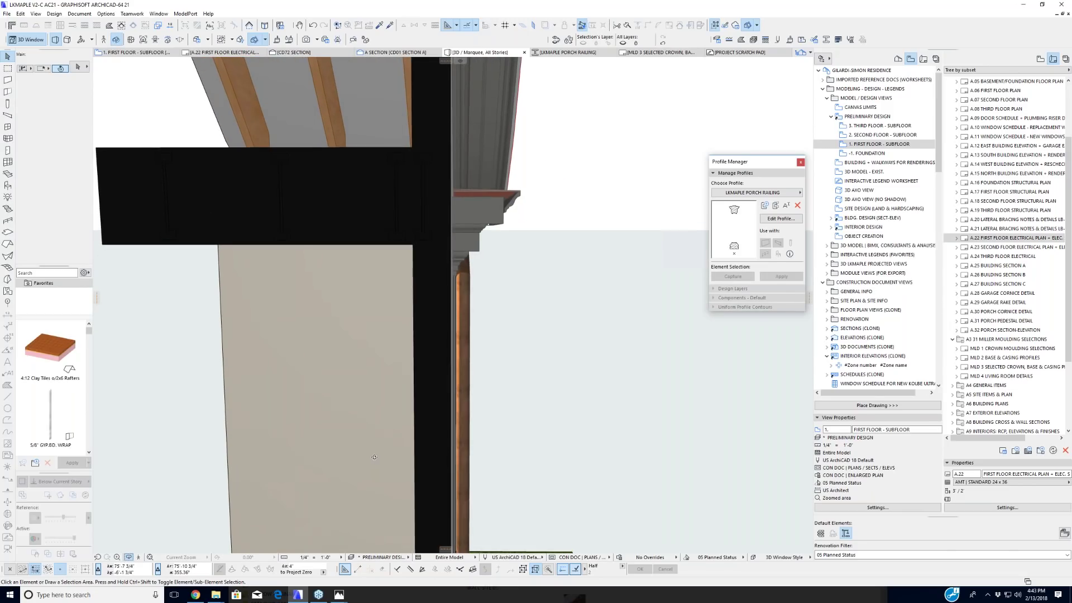
left_click_drag(564, 199, 452, 304)
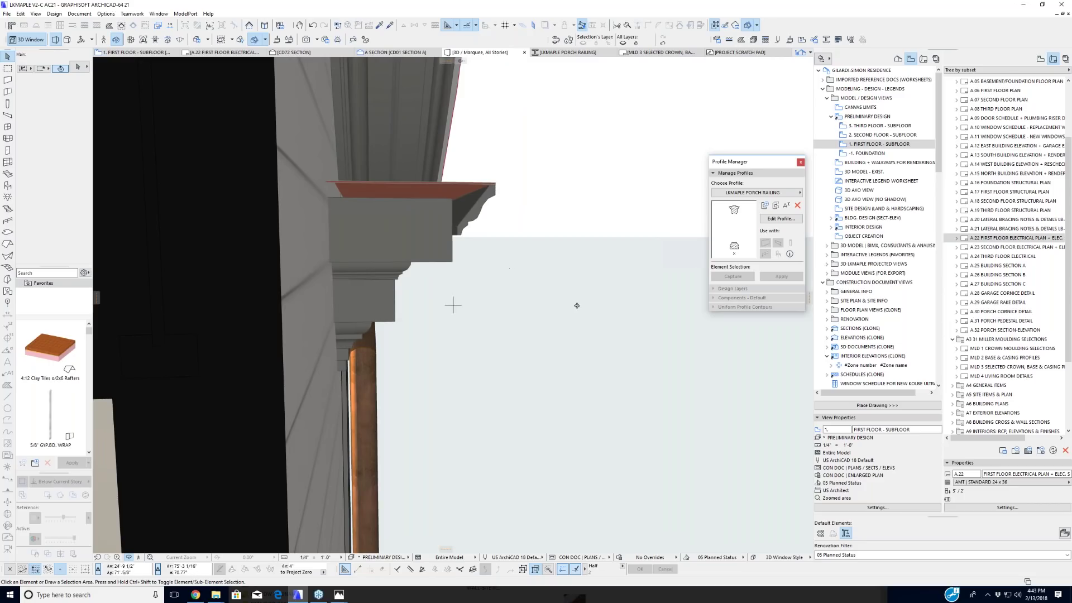
Step: Keep orbiting around the garage eave to examine the cornice return's stepped mouldings, the rake trim and the shingled roof above
middle_click_drag(454, 305, 549, 373, "shift")
scroll(398, 314, "down", 2)
key("ctrl+z")
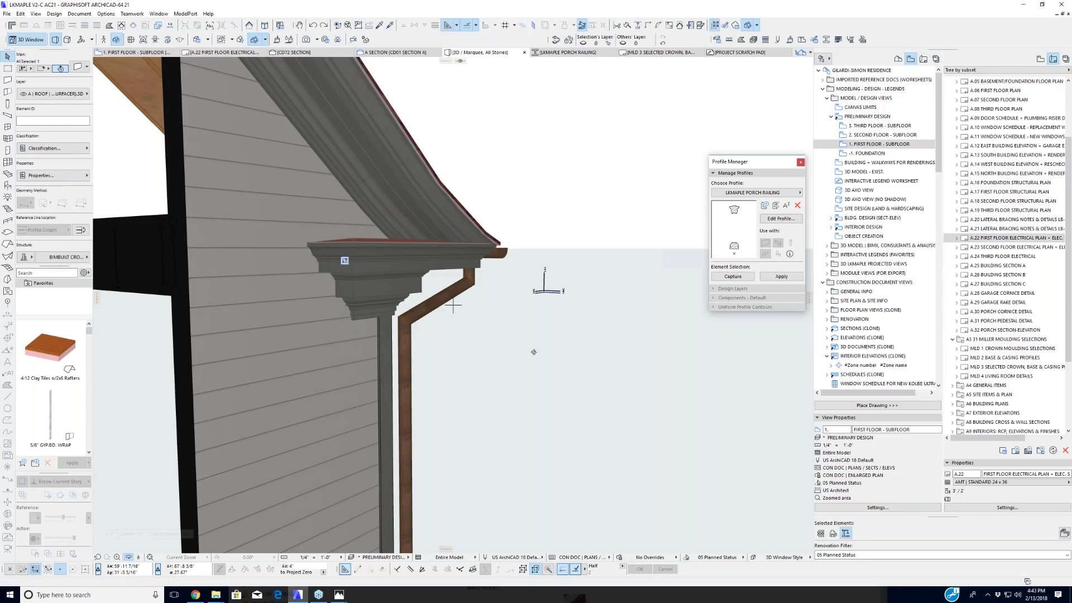
middle_click_drag(533, 352, 535, 365, "shift")
left_click_drag(546, 346, 441, 246)
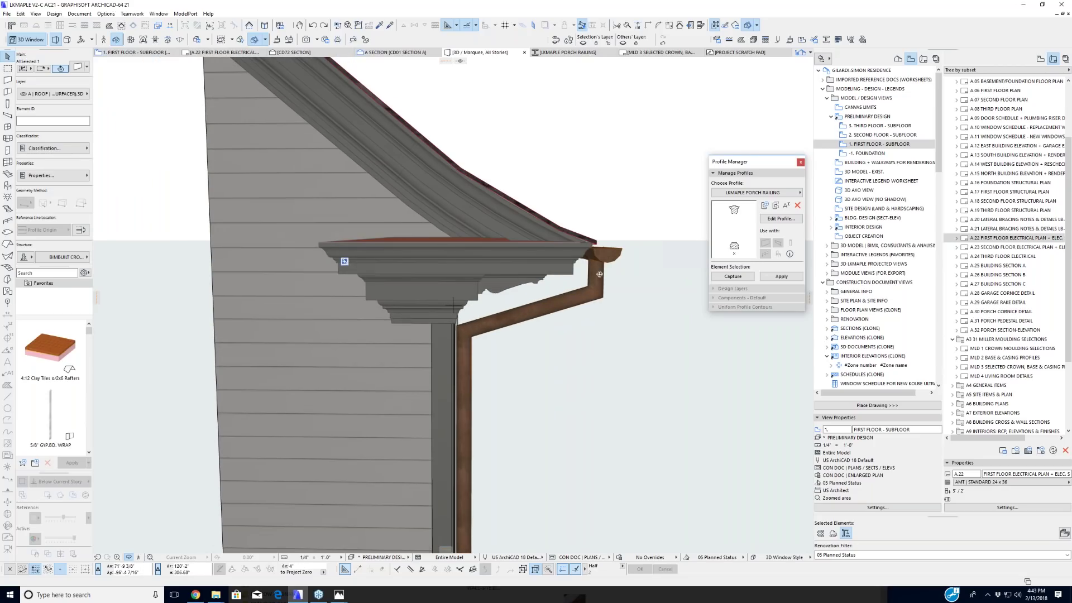
mouse_move(452, 304)
left_mouse_down()
mouse_move(427, 299)
mouse_move(453, 306)
left_mouse_up()
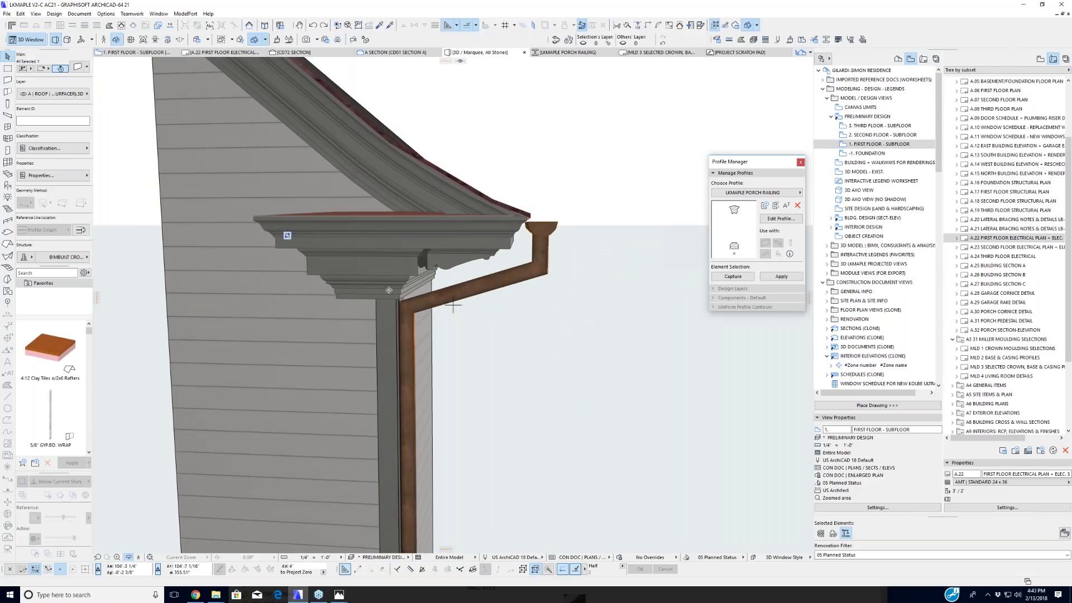
left_click_drag(590, 323, 511, 363)
left_click(10, 58)
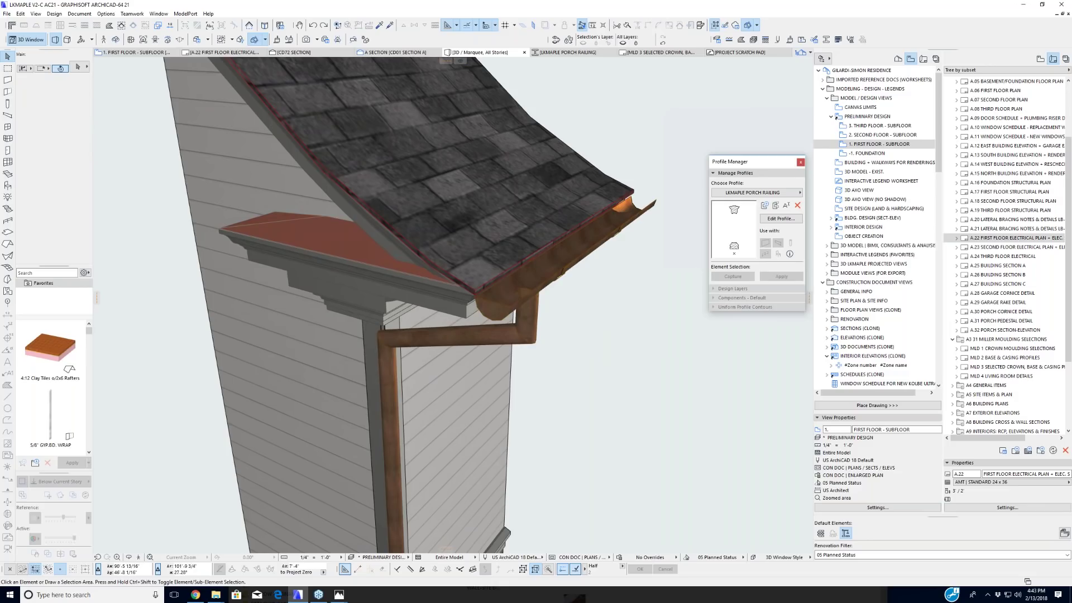
Step: Select the copper gutter along the garage eave, examine its end and downspout connection up close, and clear the selection
left_click(505, 306)
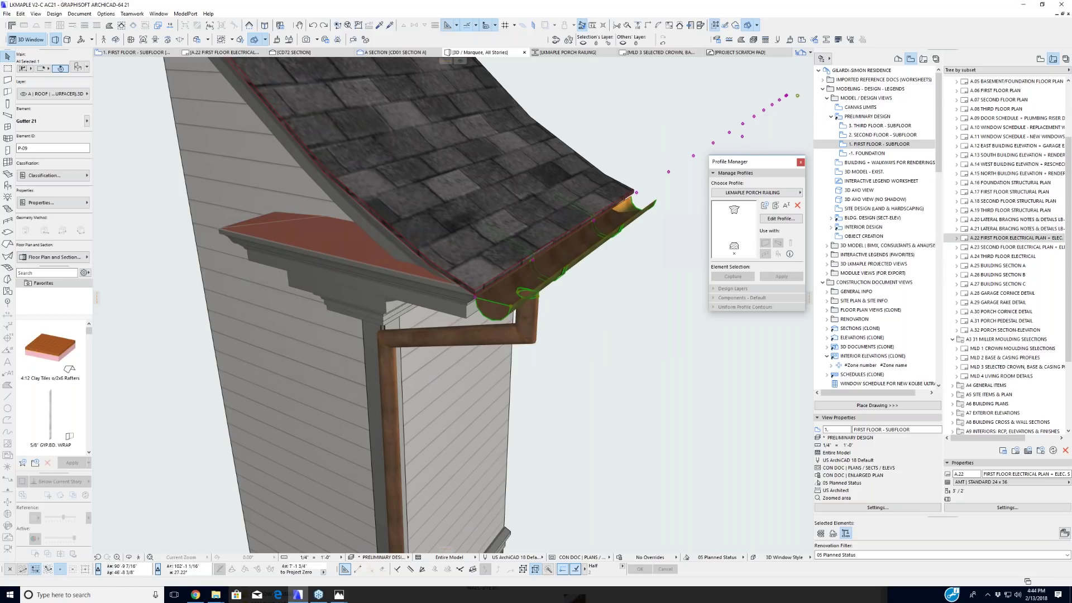
scroll(497, 328, "up", 1)
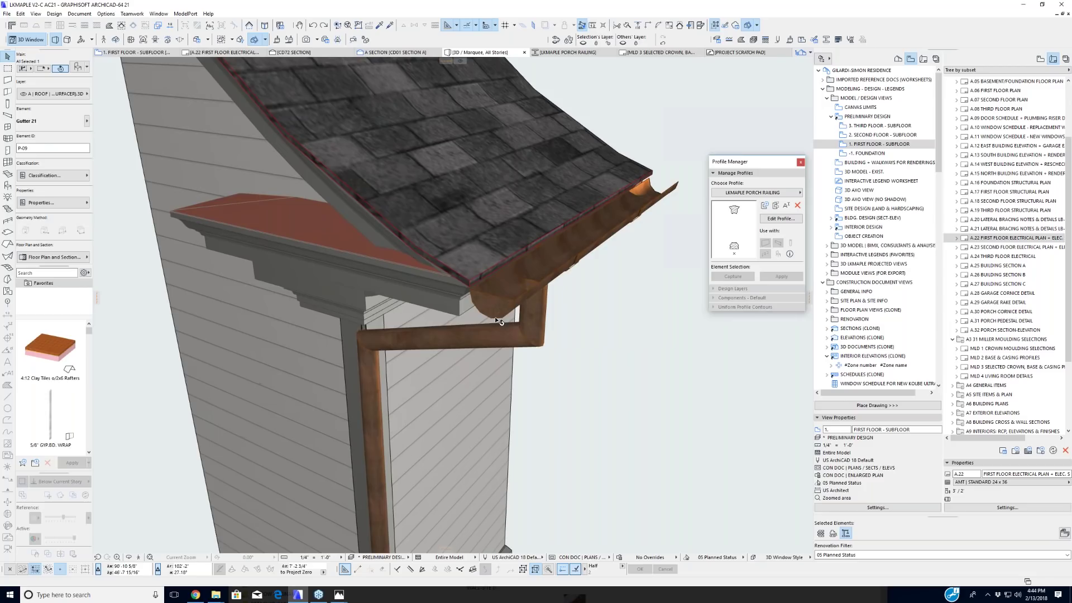
scroll(500, 328, "up", 4)
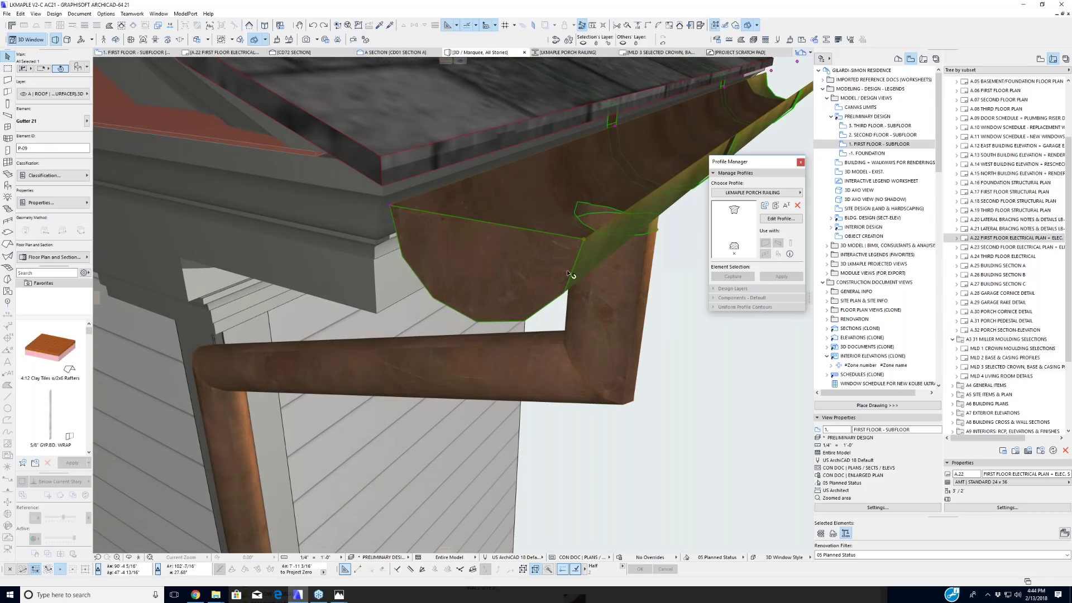
left_click(704, 376)
scroll(694, 392, "down", 5)
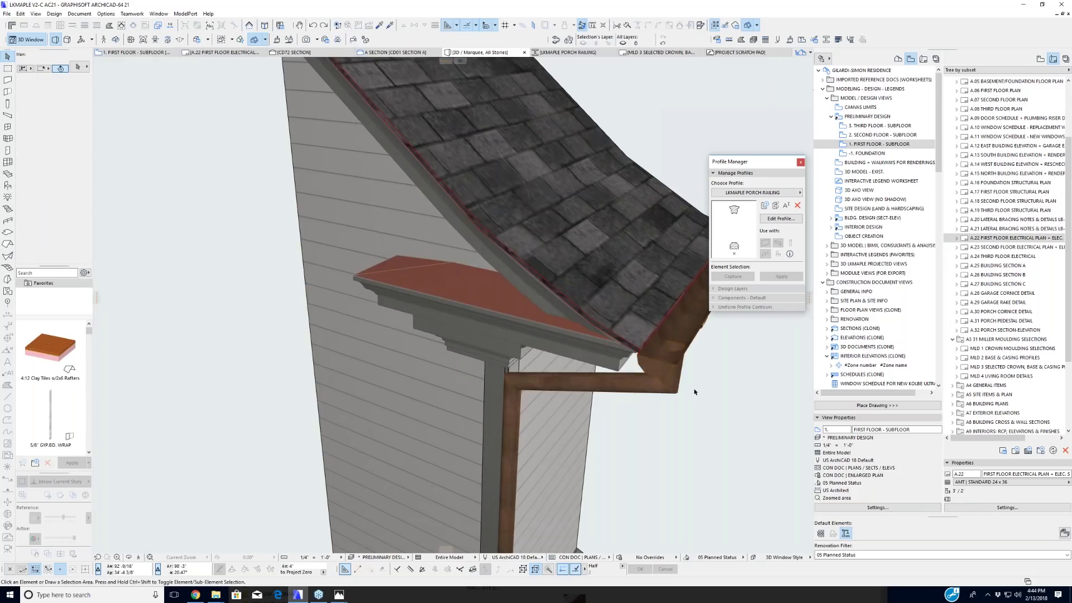
middle_click_drag(725, 397, 564, 347)
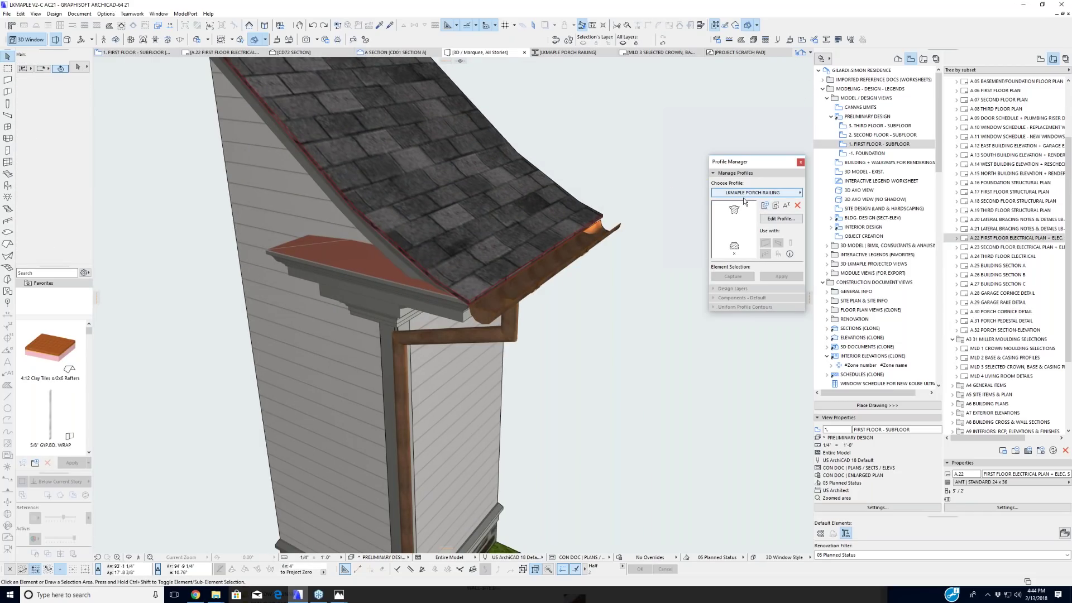
left_click(743, 198)
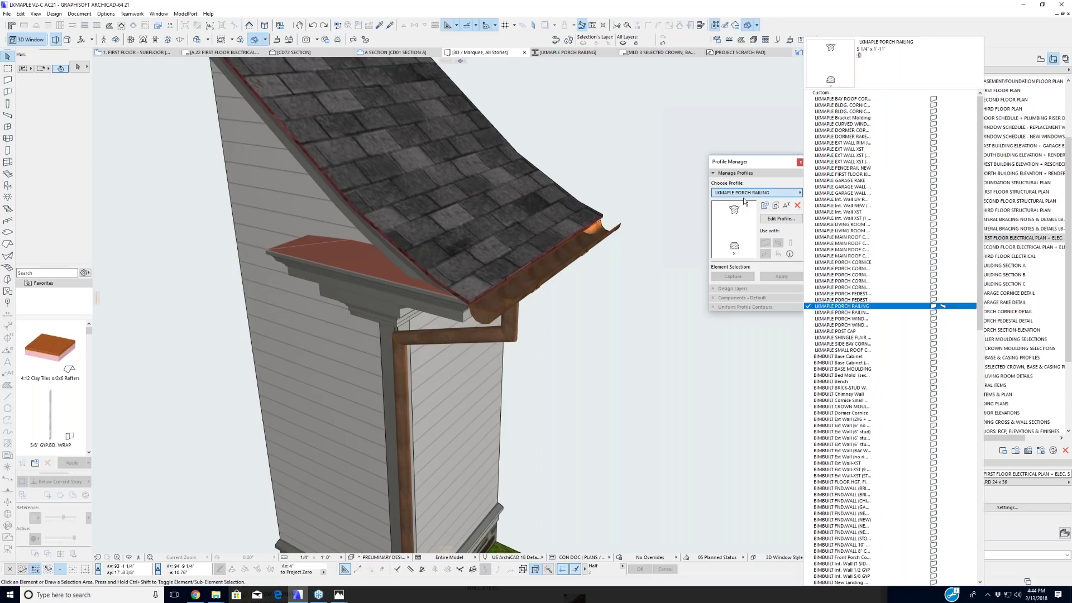
left_click(843, 137)
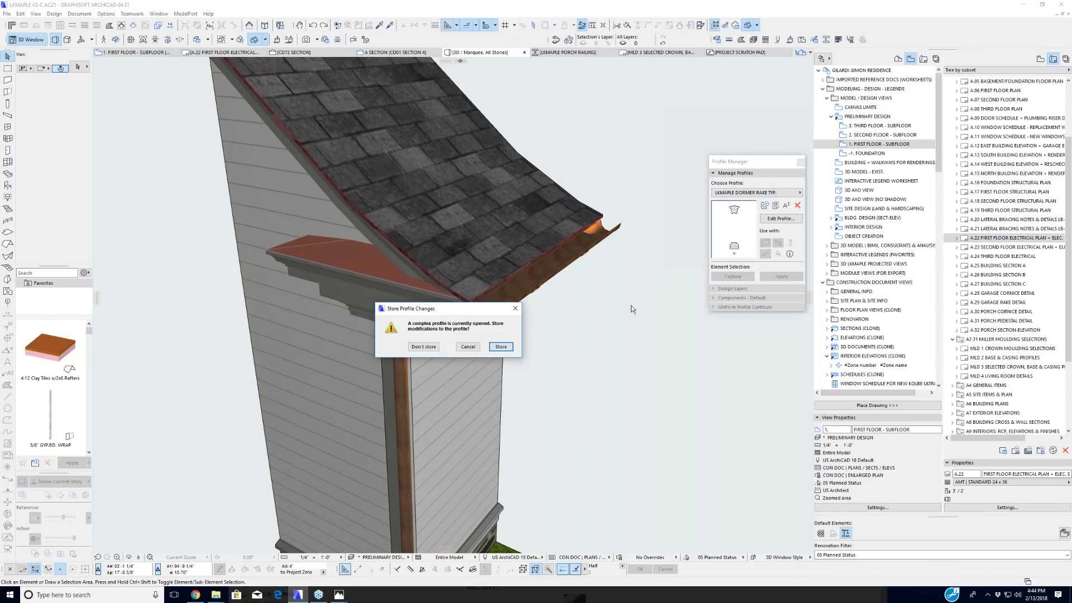
left_click(469, 347)
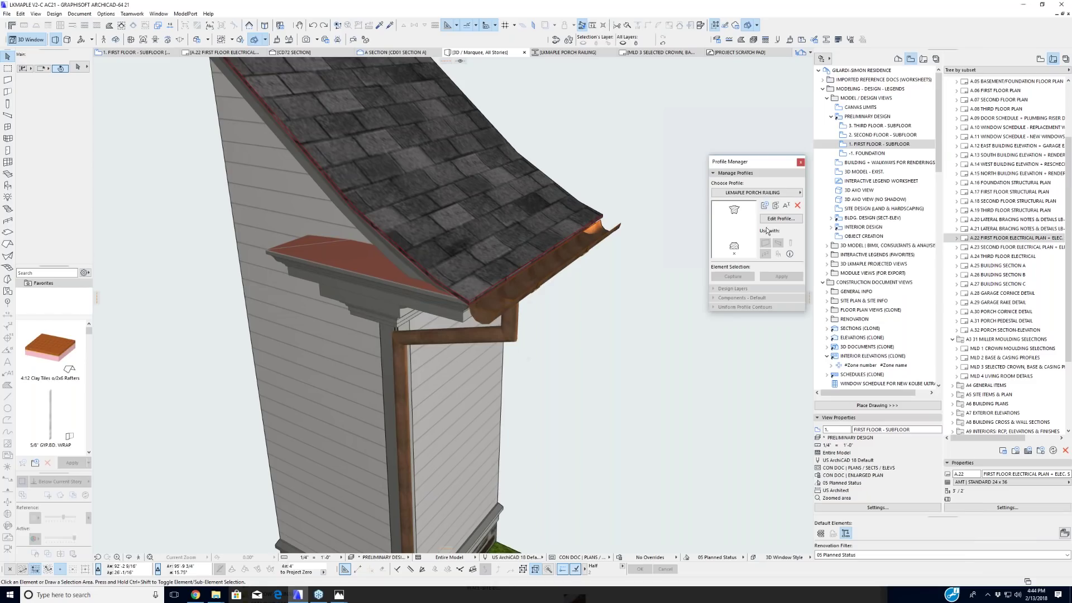
Step: Open the porch railing profile for editing and switch to the LKMAPLE GARAGE RAKE profile without storing changes
left_click(779, 219)
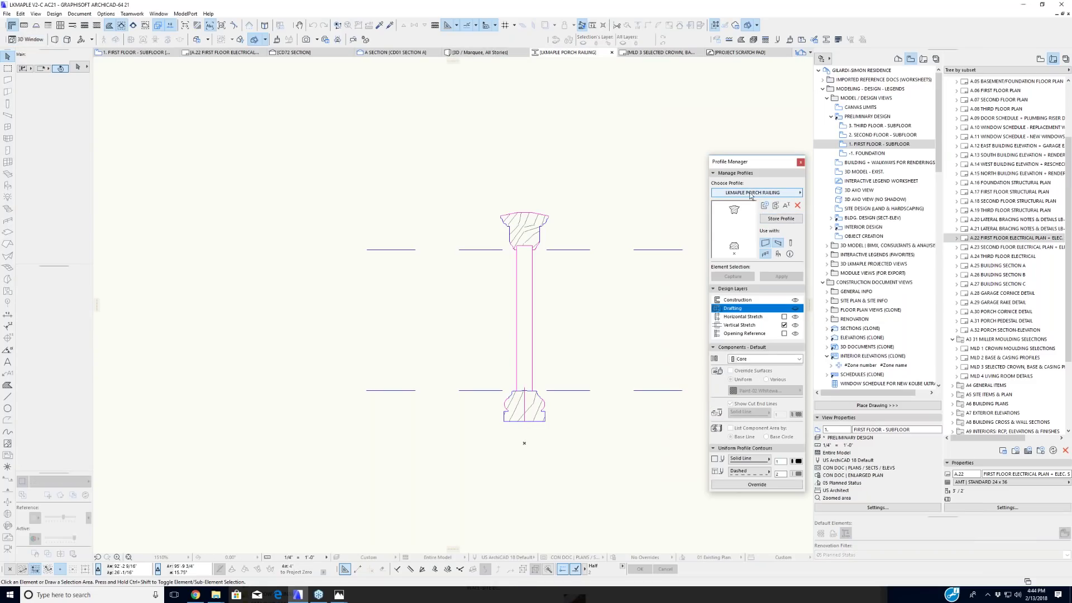
left_click(800, 193)
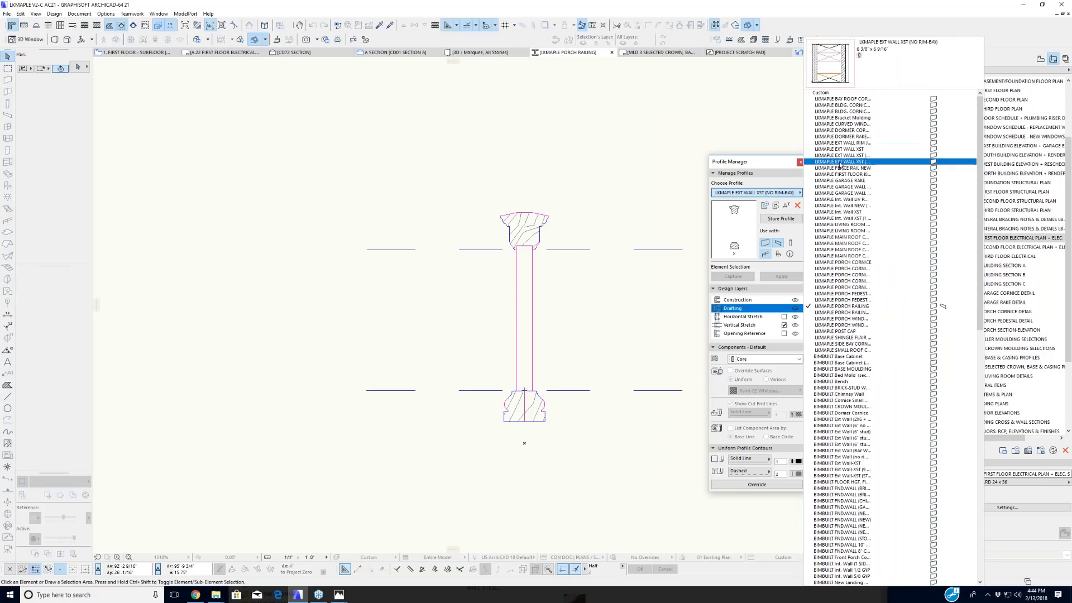
left_click(842, 180)
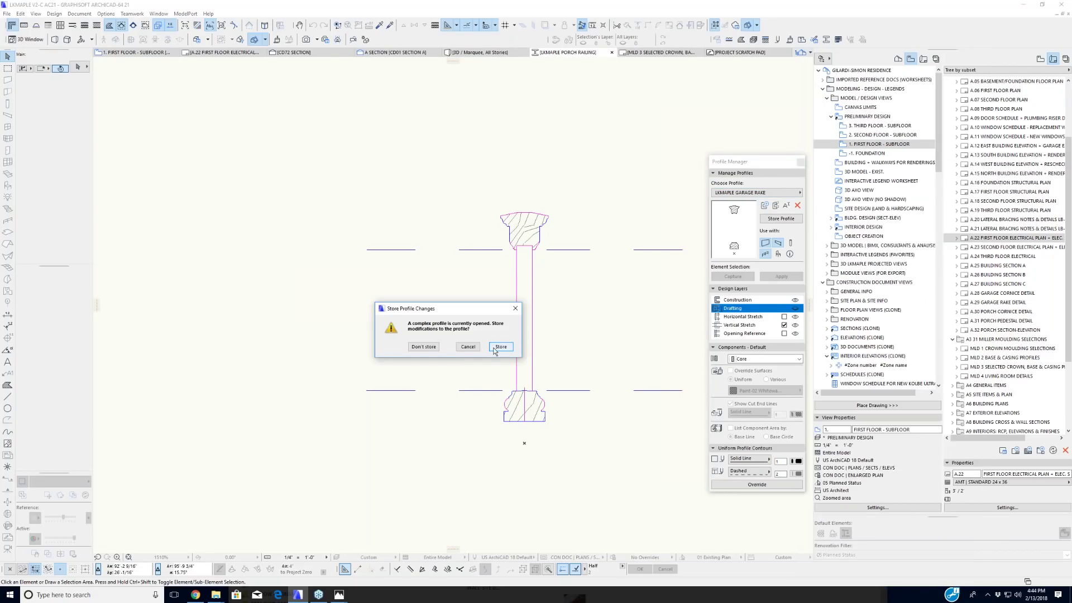
left_click(425, 346)
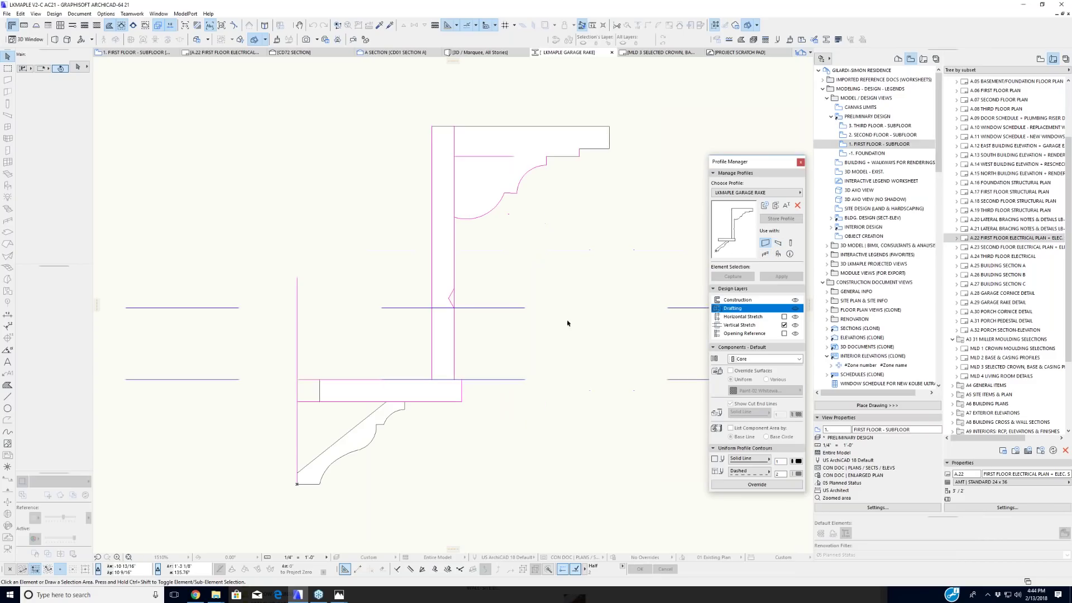
Step: Examine the garage rake profile's fills, including the vertical board with its crown moulding, and look through the other custom profiles
middle_click_drag(481, 422, 481, 416)
scroll(481, 413, "down", 1)
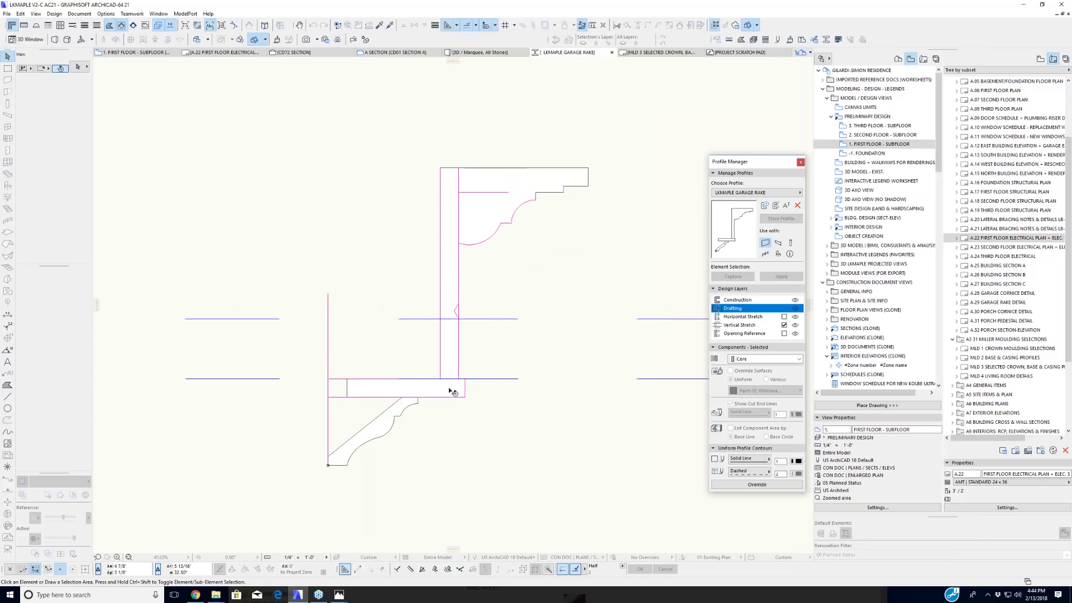
left_click(447, 390)
left_click(392, 415)
left_click(455, 355)
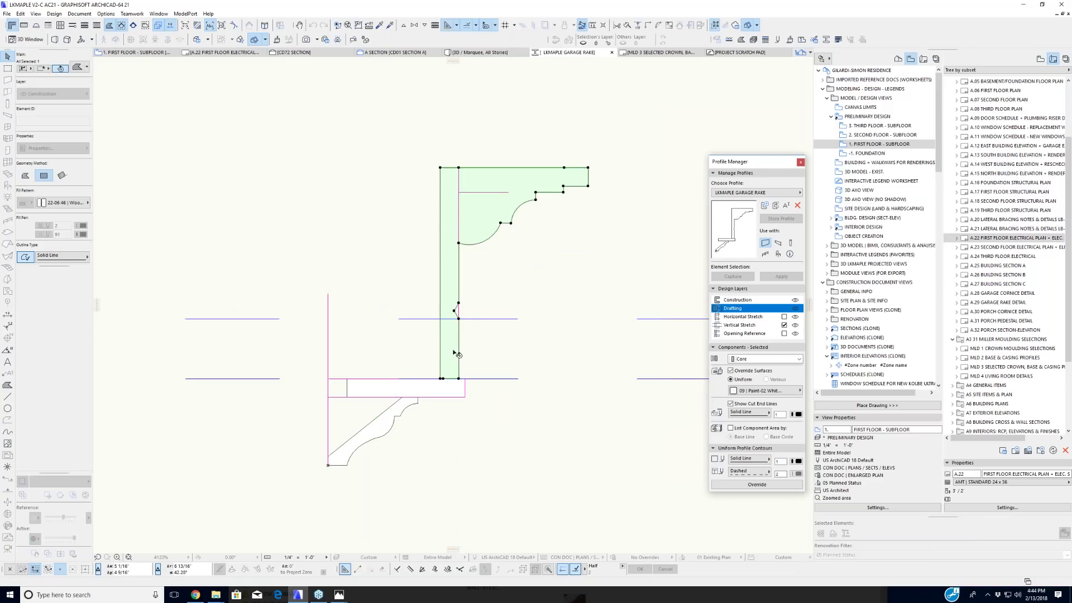
left_click(430, 210)
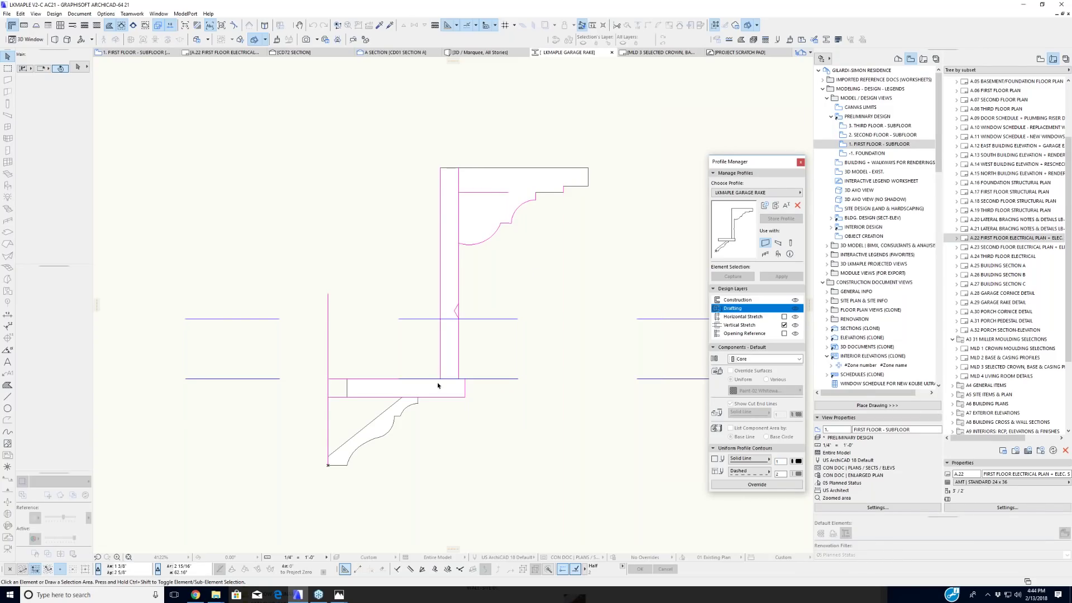
scroll(553, 279, "down", 2)
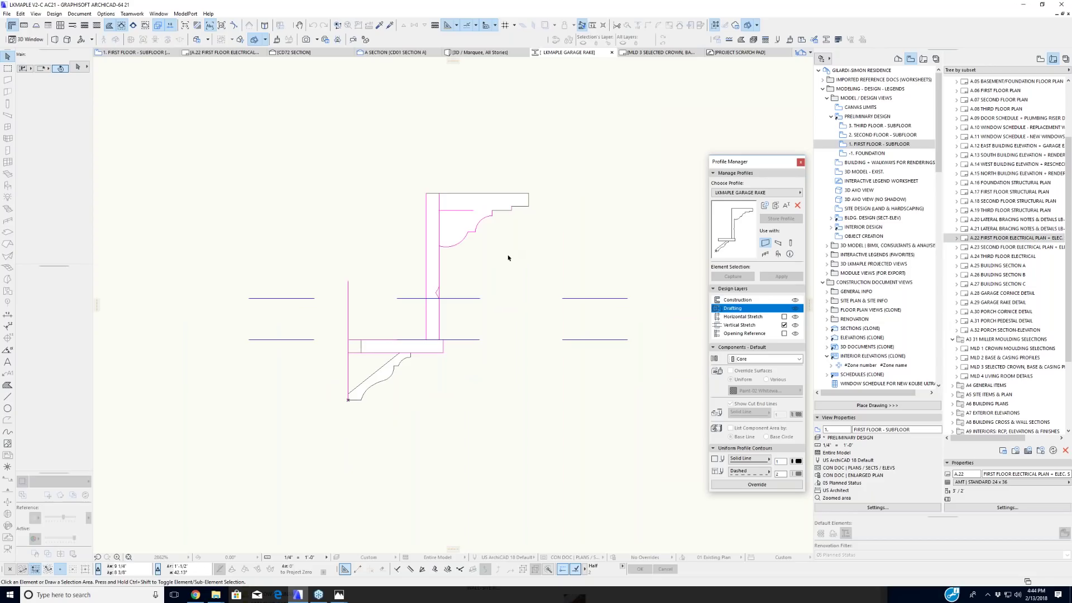
left_click(728, 193)
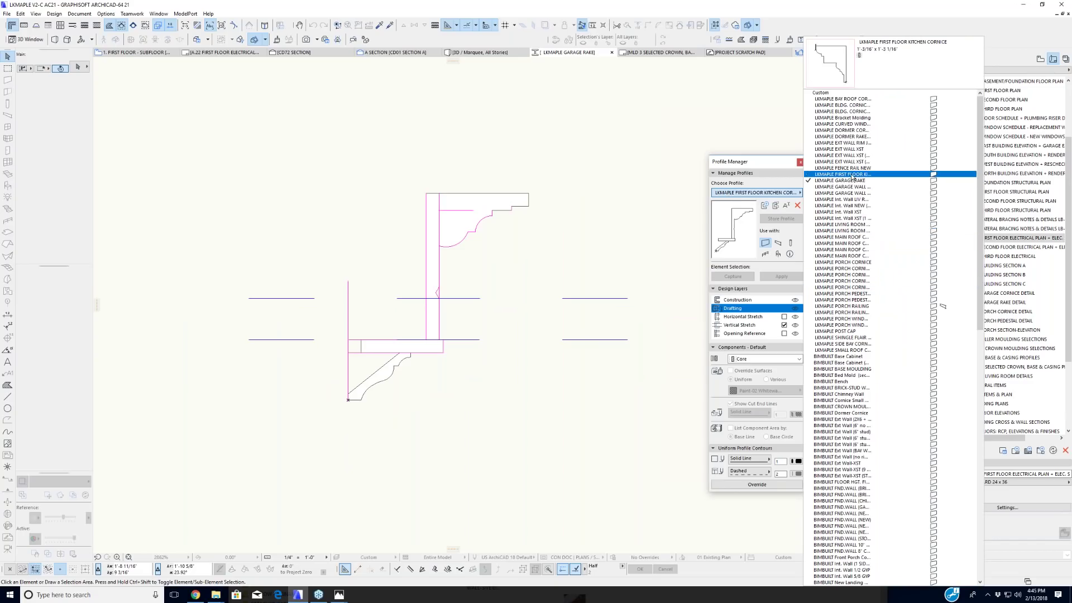
left_click(606, 174)
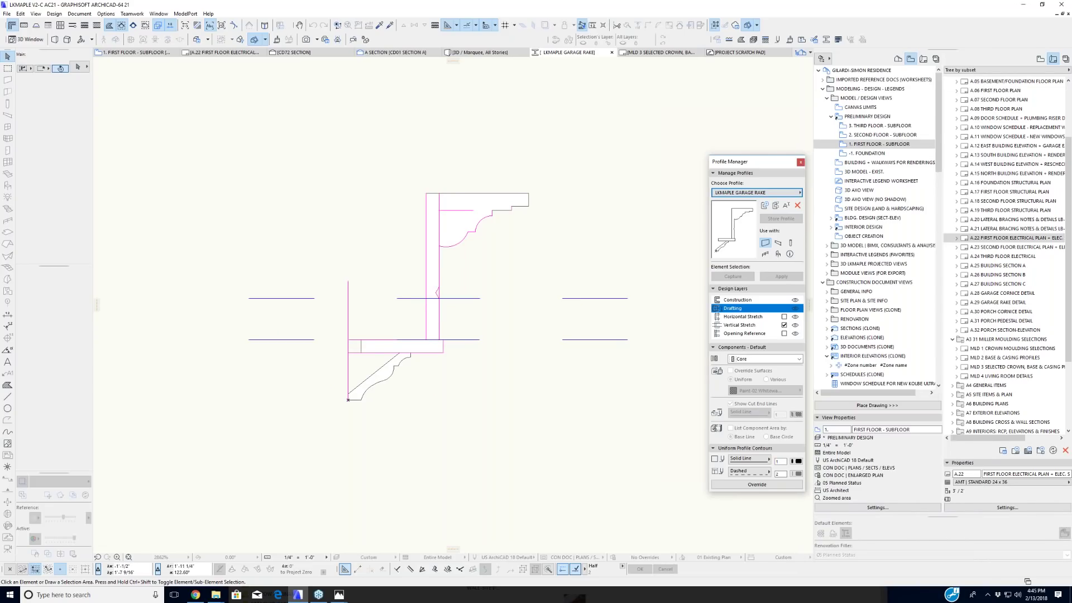
Step: Return to the first floor plan, look over the garage and neighbouring rooms, and select the terrain mesh
left_click(162, 52)
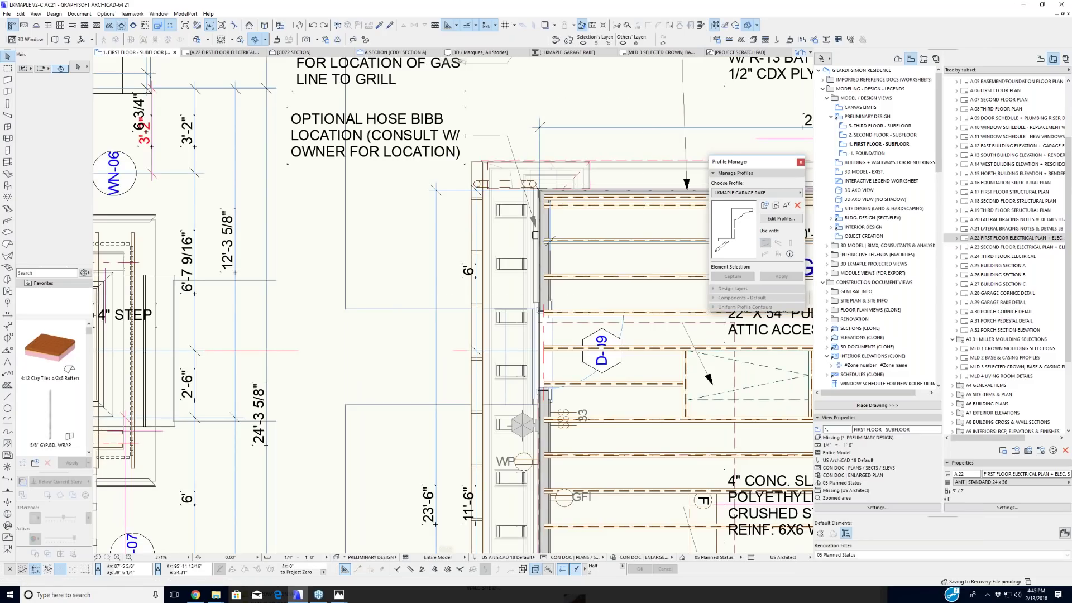
scroll(395, 372, "down", 8)
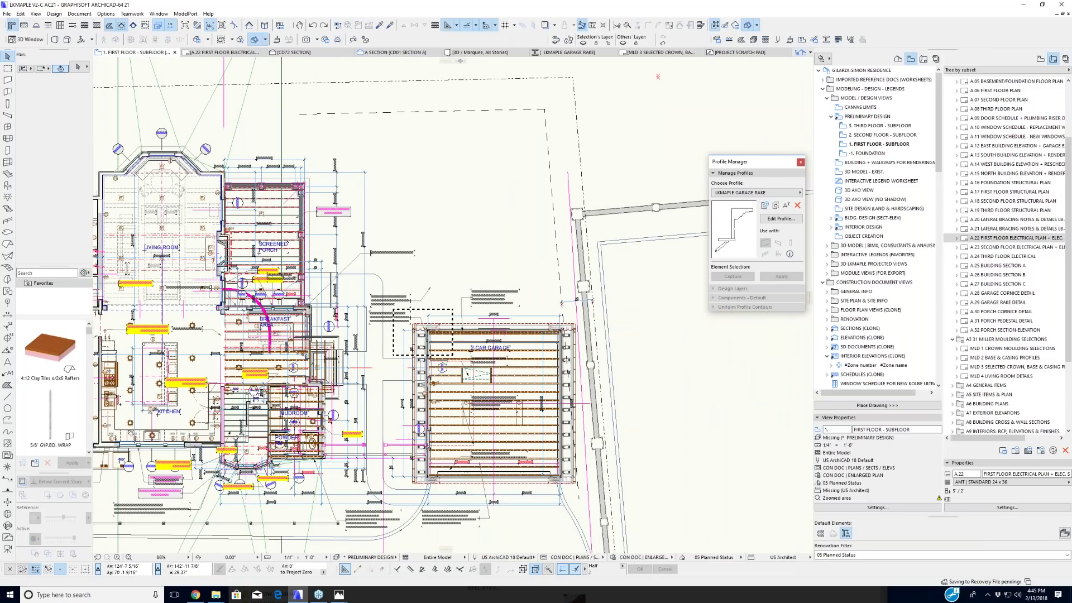
left_click(629, 185)
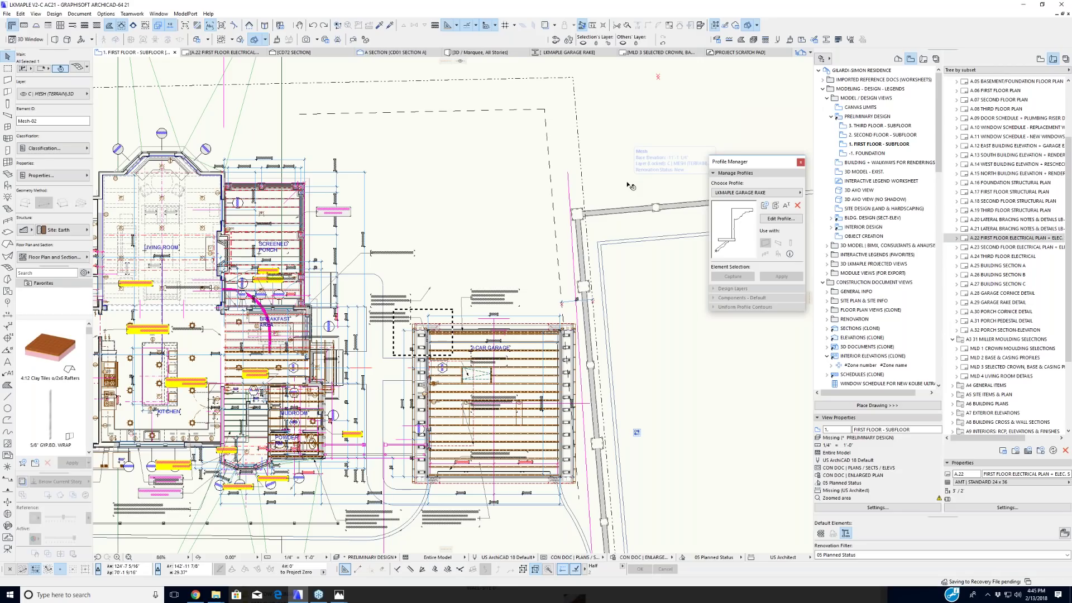
Step: Fit the view to the selected terrain mesh, clear the selection, and look over the whole site and the details below it
right_click(630, 186)
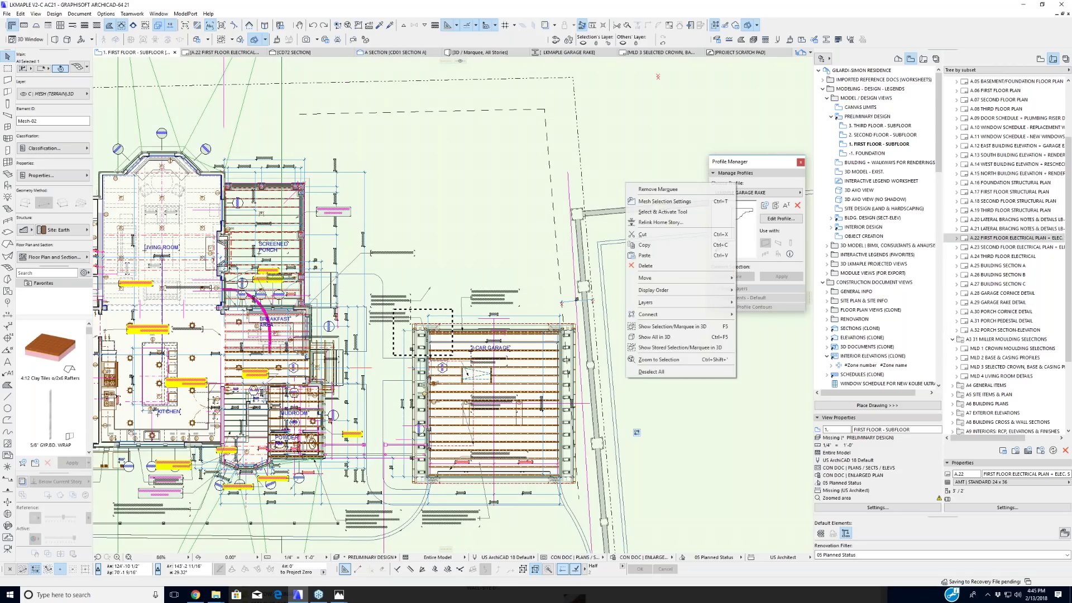
left_click(659, 360)
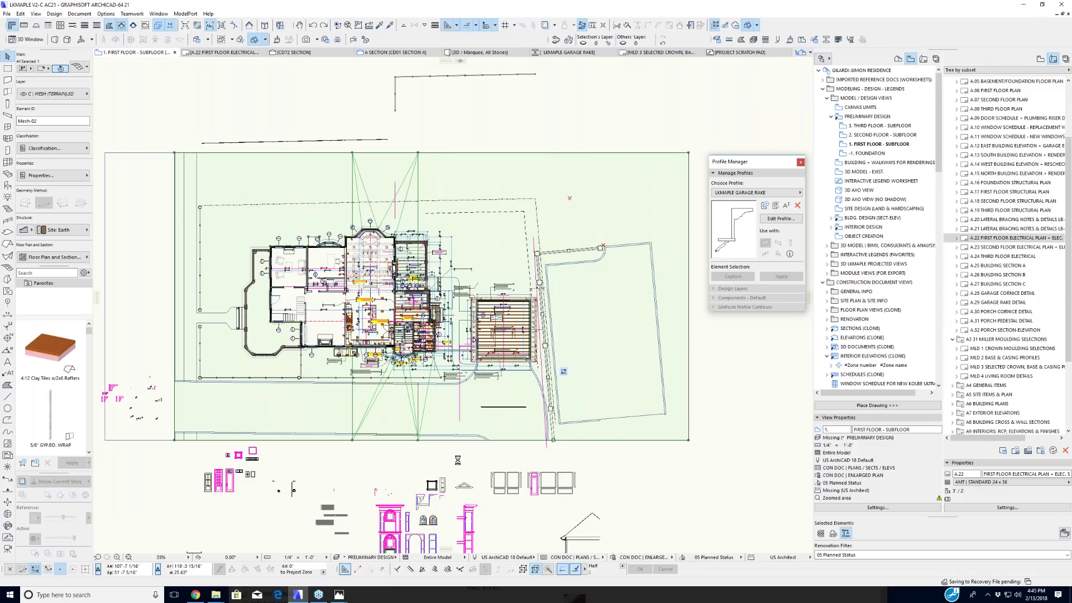
key("Escape")
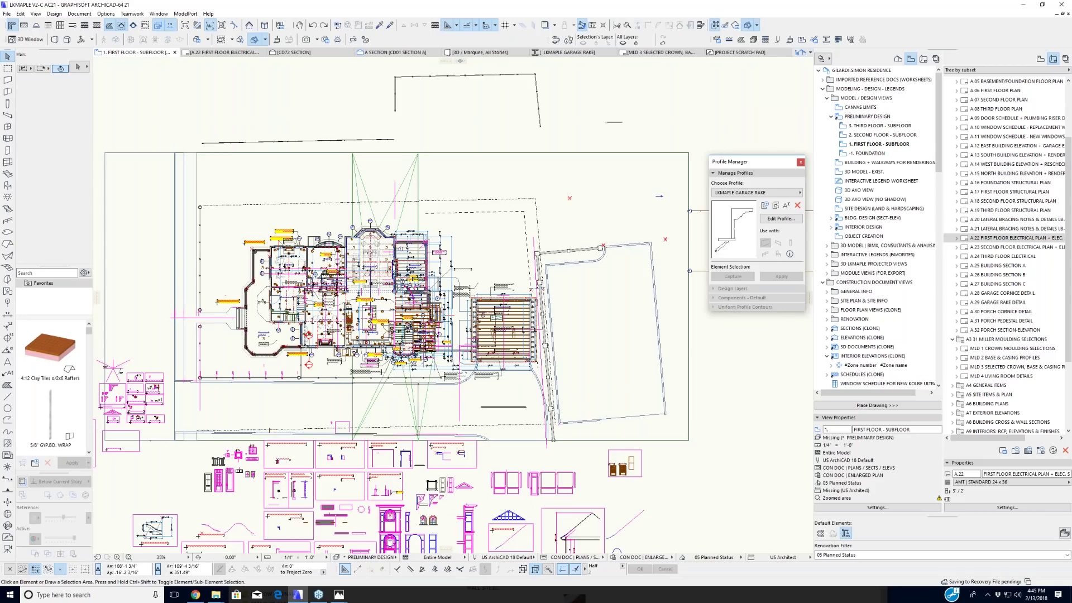
middle_click_drag(503, 312, 505, 270)
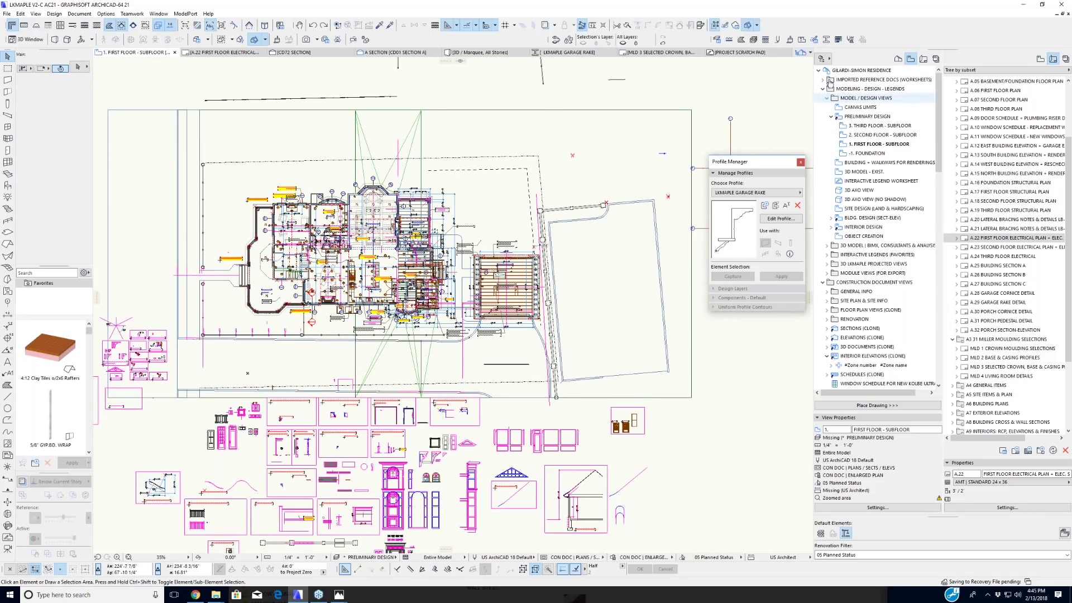
Step: Collapse the sections in the project map, look through the worksheets, and open the CENTER LUMBER MOULDING worksheet
left_click(898, 59)
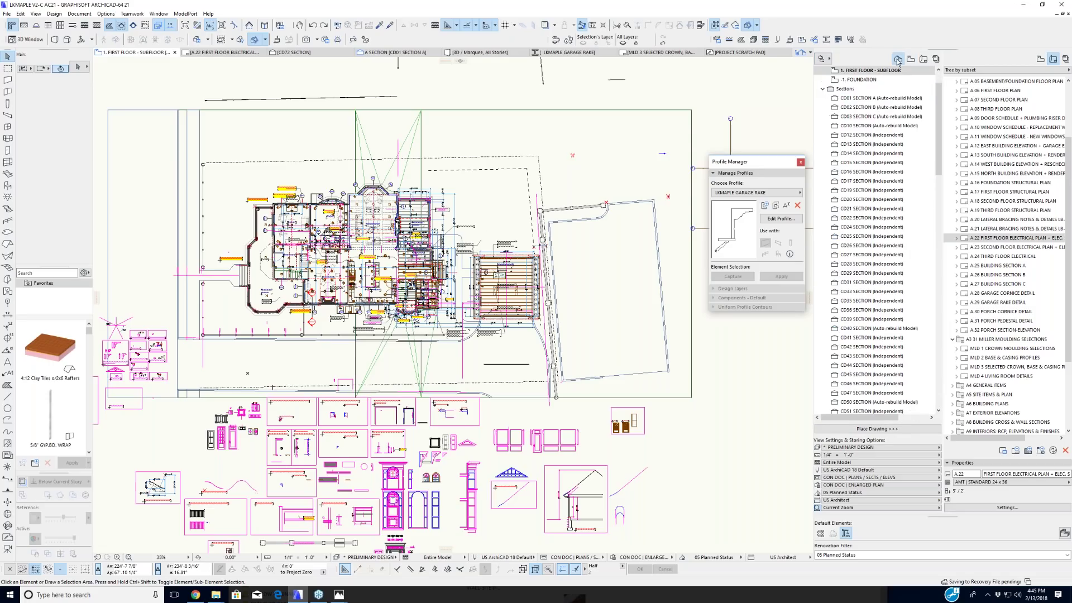
left_click(822, 89)
left_click(822, 116)
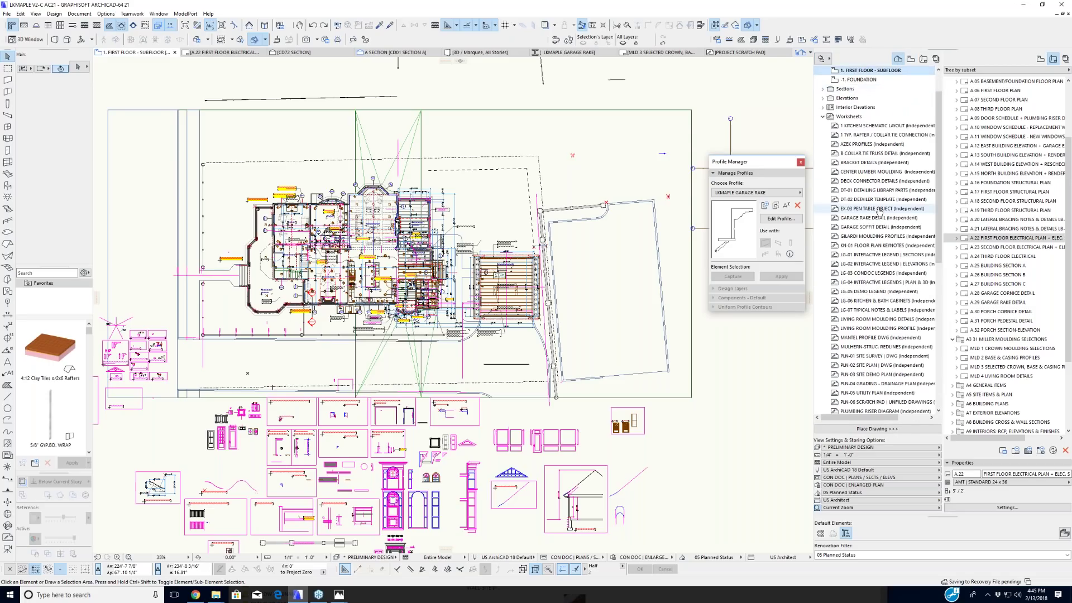
scroll(882, 234, "down", 3)
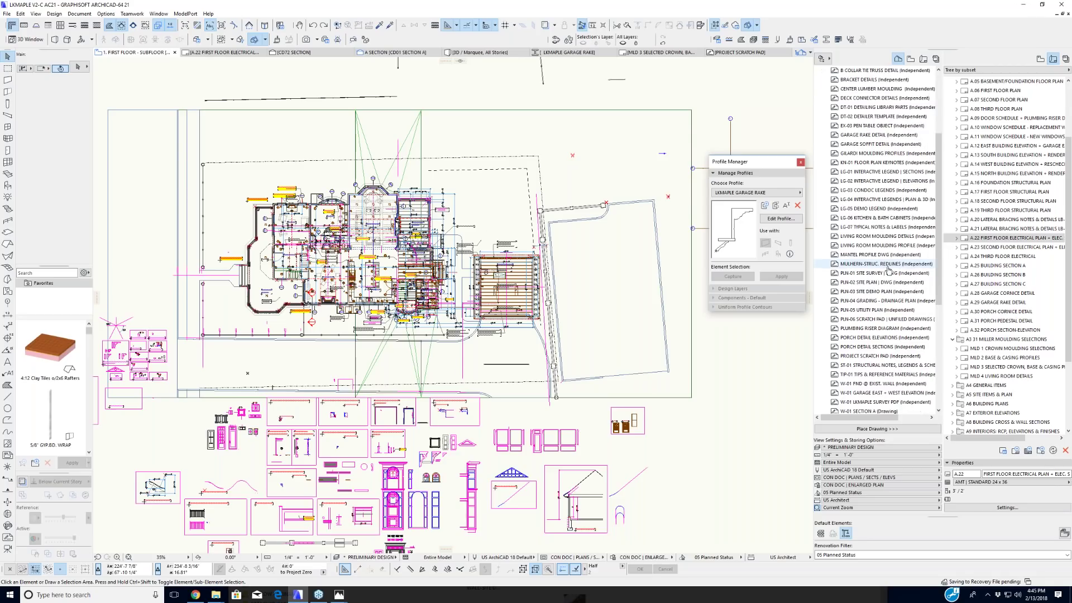
scroll(892, 269, "down", 2)
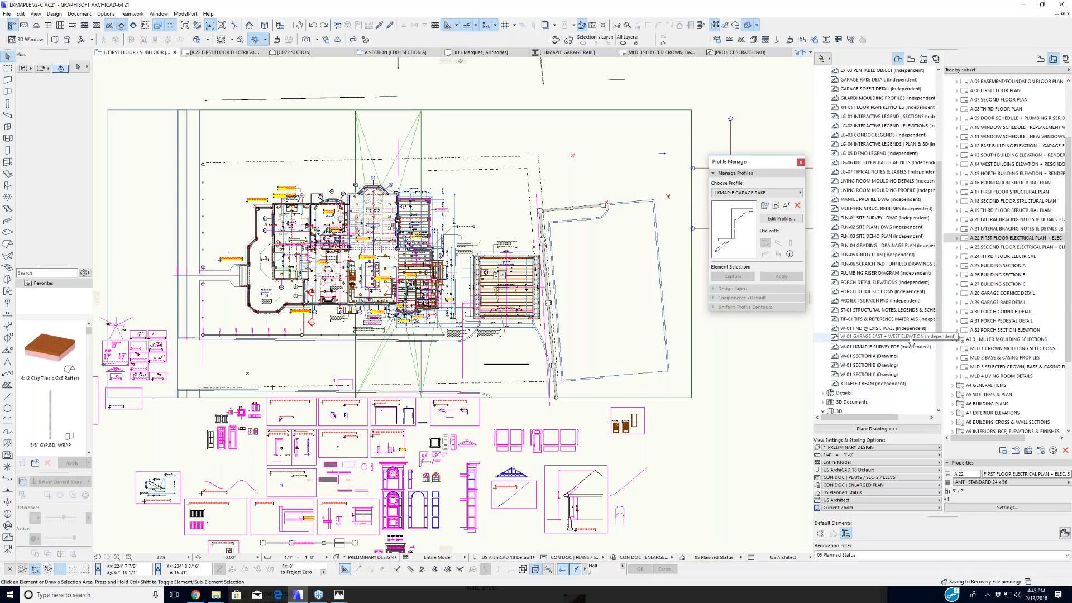
scroll(899, 351, "up", 2)
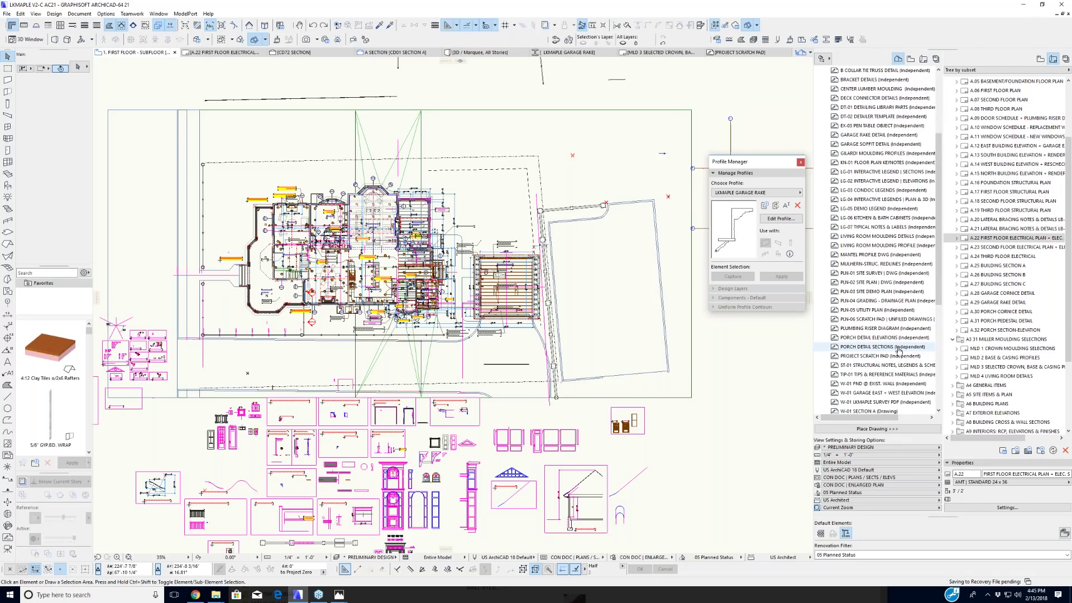
scroll(899, 350, "up", 1)
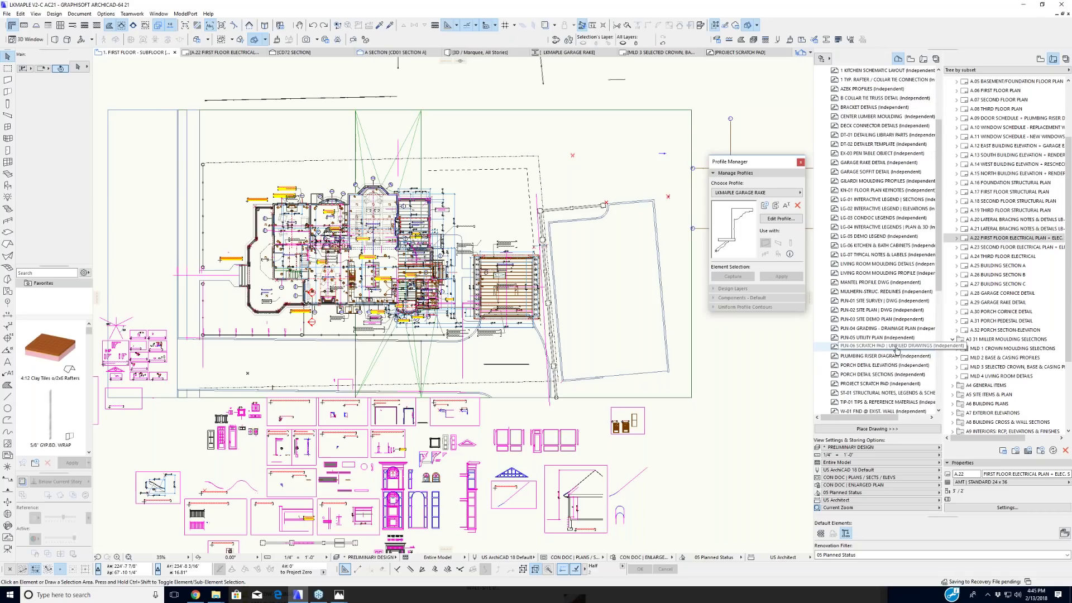
double_click(875, 118)
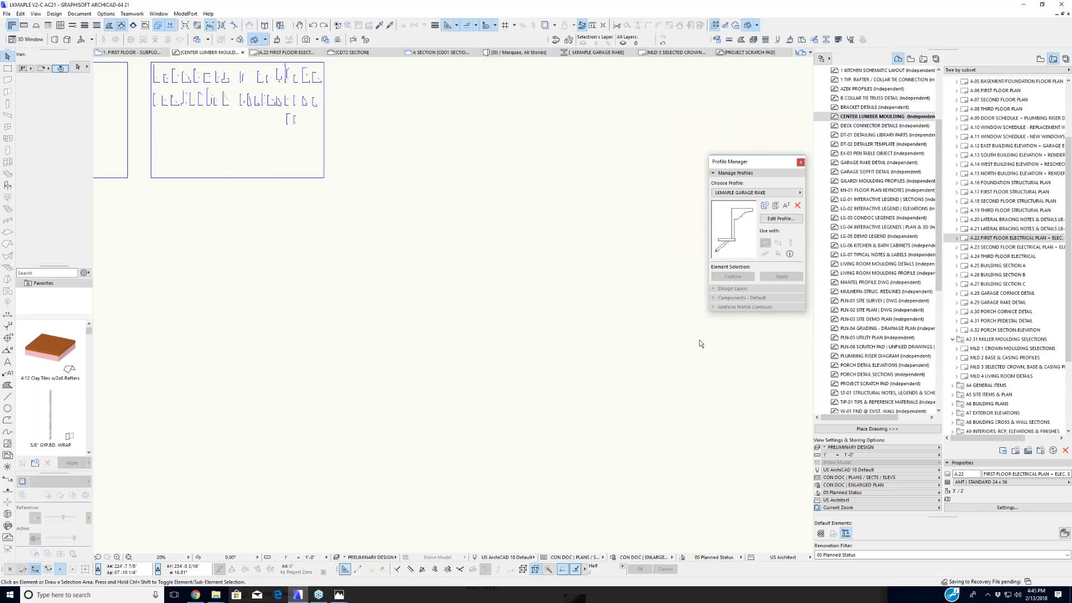
Step: Look over the full set of moulding sheets and examine the moulding profiles on sheet 9 up close
scroll(421, 353, "down", 3)
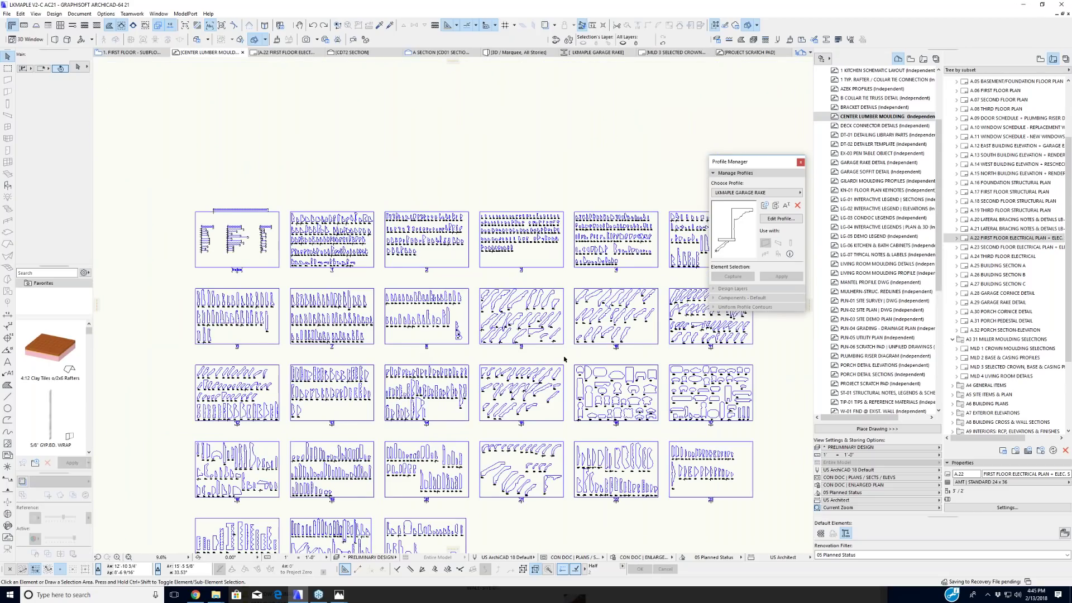
middle_click_drag(551, 346, 518, 308)
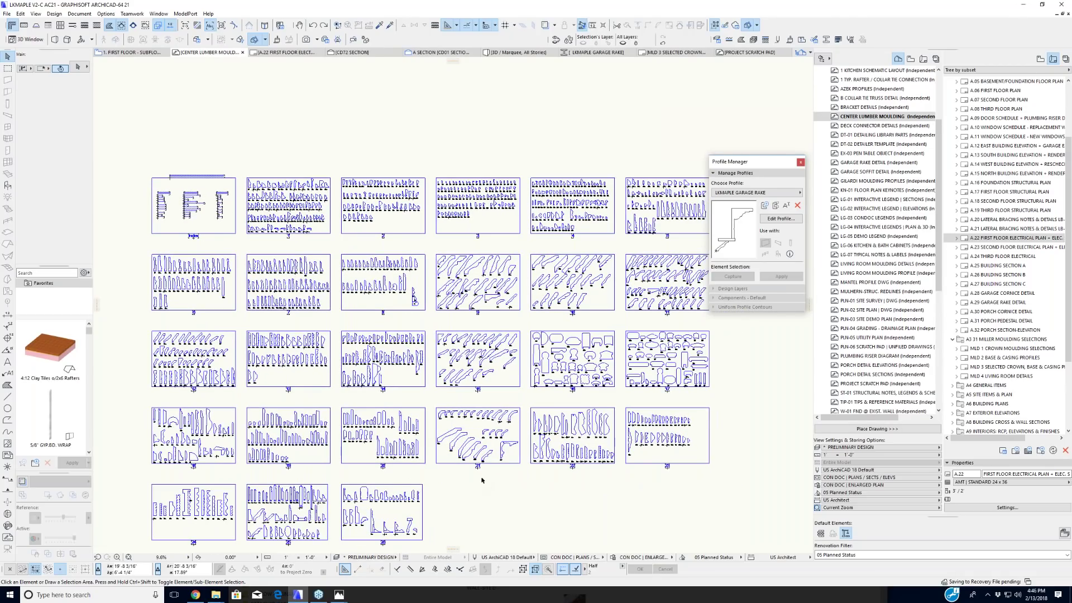
middle_click_drag(461, 456, 531, 297)
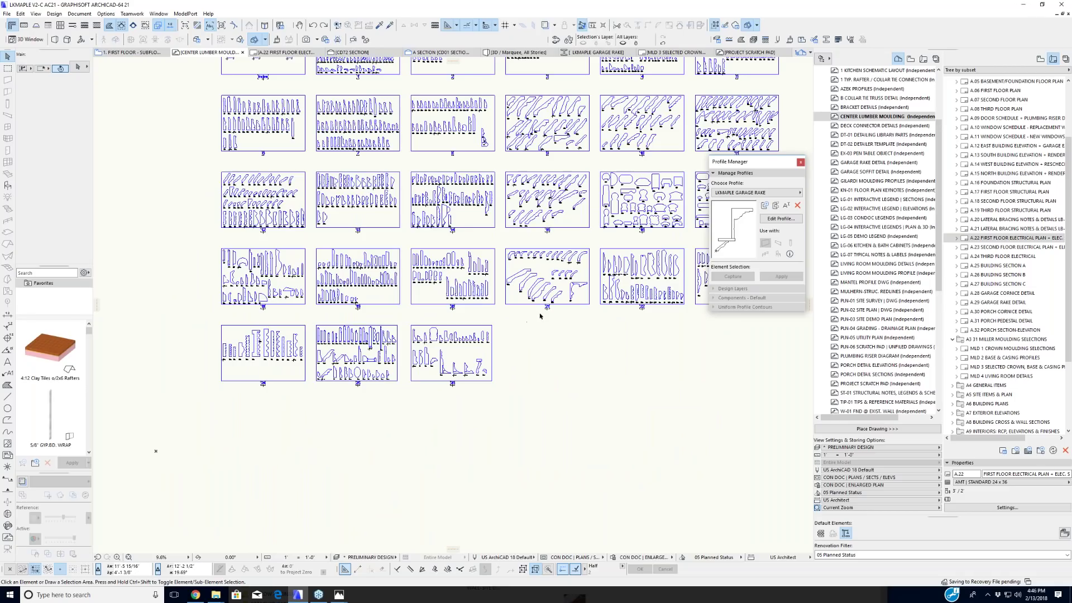
middle_click_drag(534, 356, 491, 474)
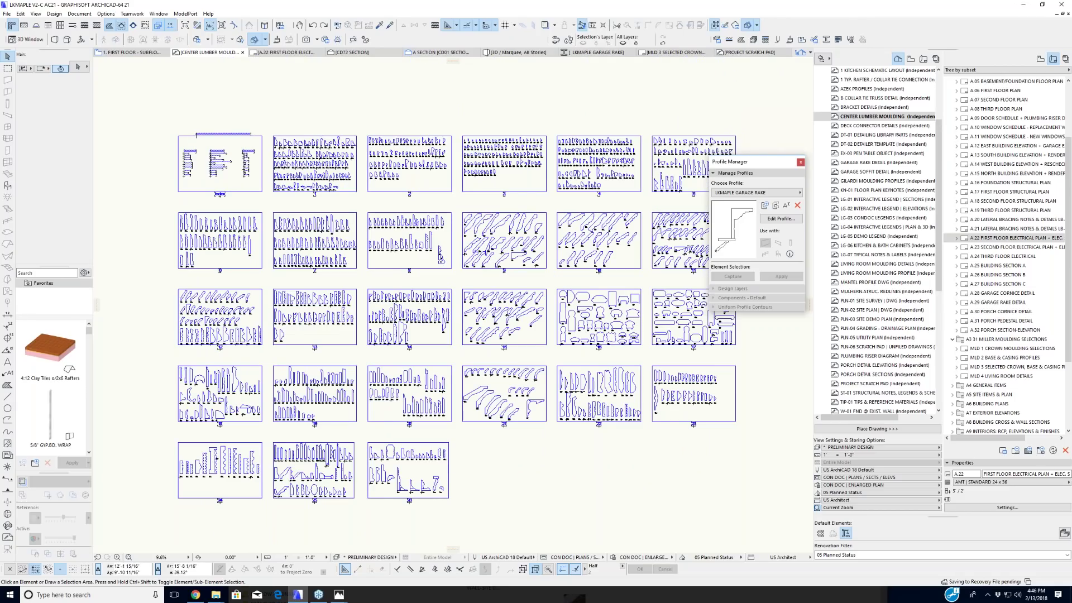
scroll(519, 239, "up", 2)
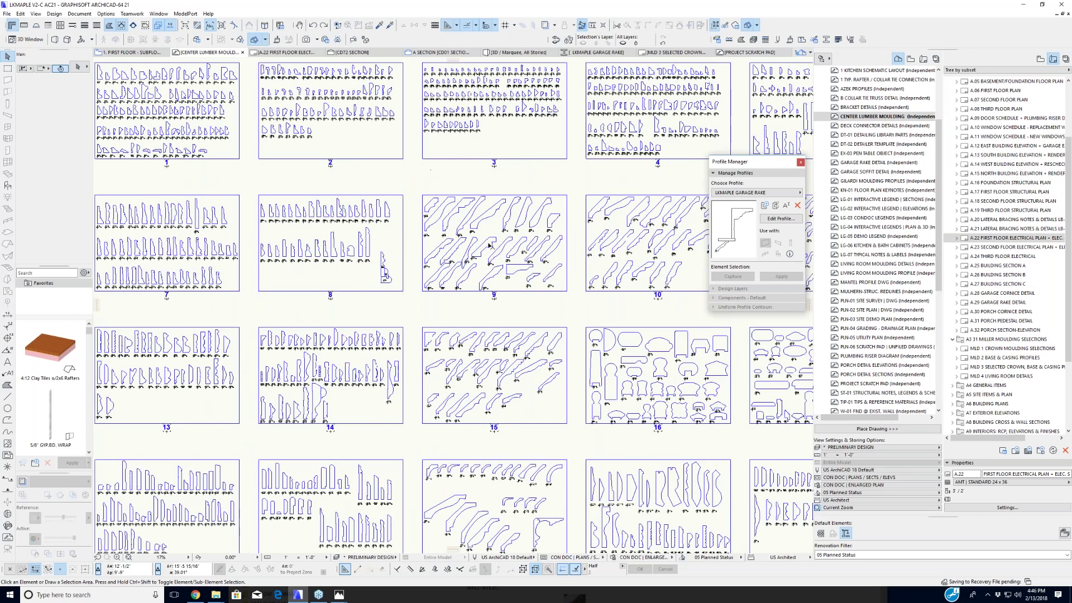
scroll(451, 233, "up", 2)
scroll(452, 233, "up", 3)
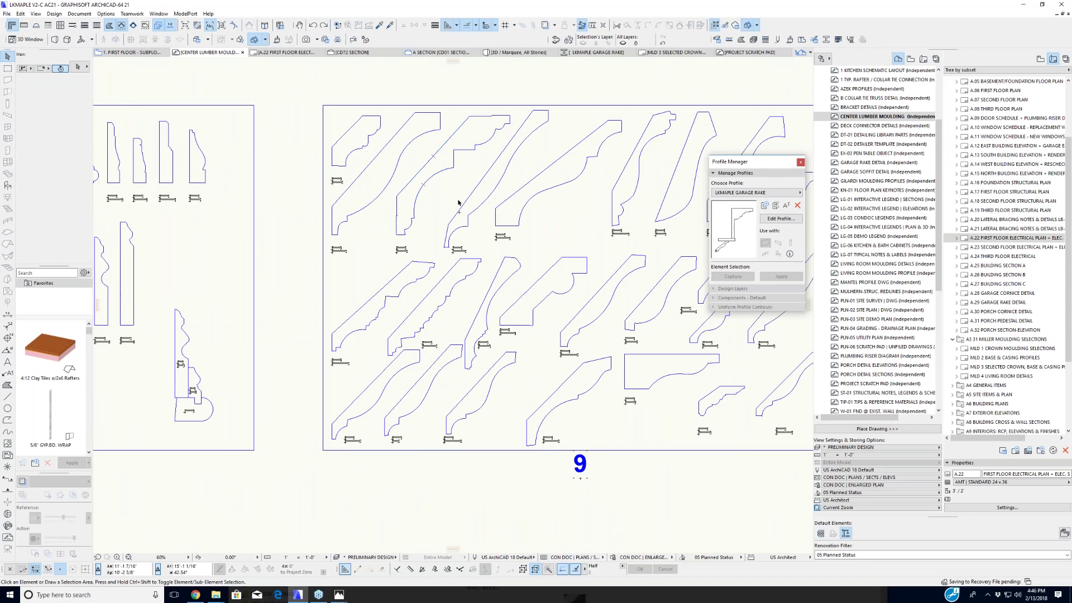
scroll(465, 219, "down", 5)
scroll(509, 301, "down", 2)
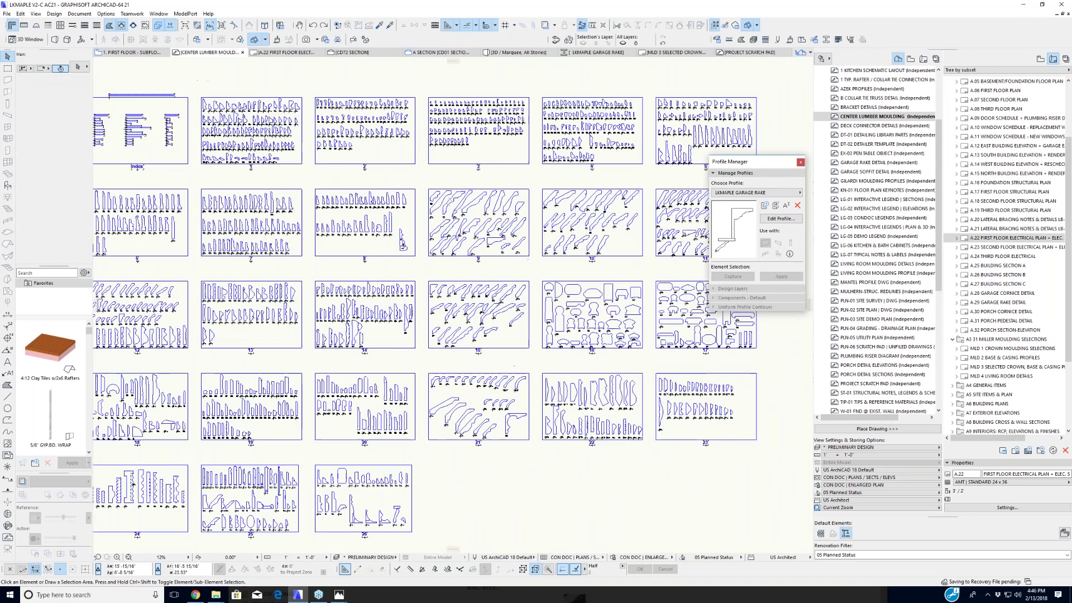
Step: Examine more moulding profile outlines, including those on sheets 16, 3, 4, 8 and 2, and compare them with the surrounding sheets
scroll(634, 344, "up", 2)
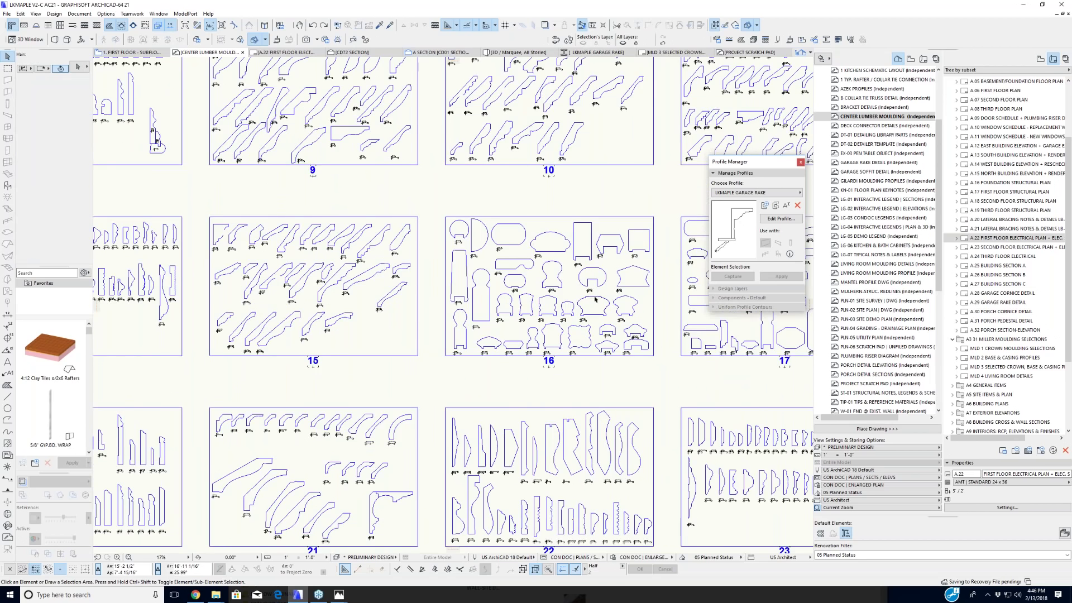
scroll(595, 299, "down", 3)
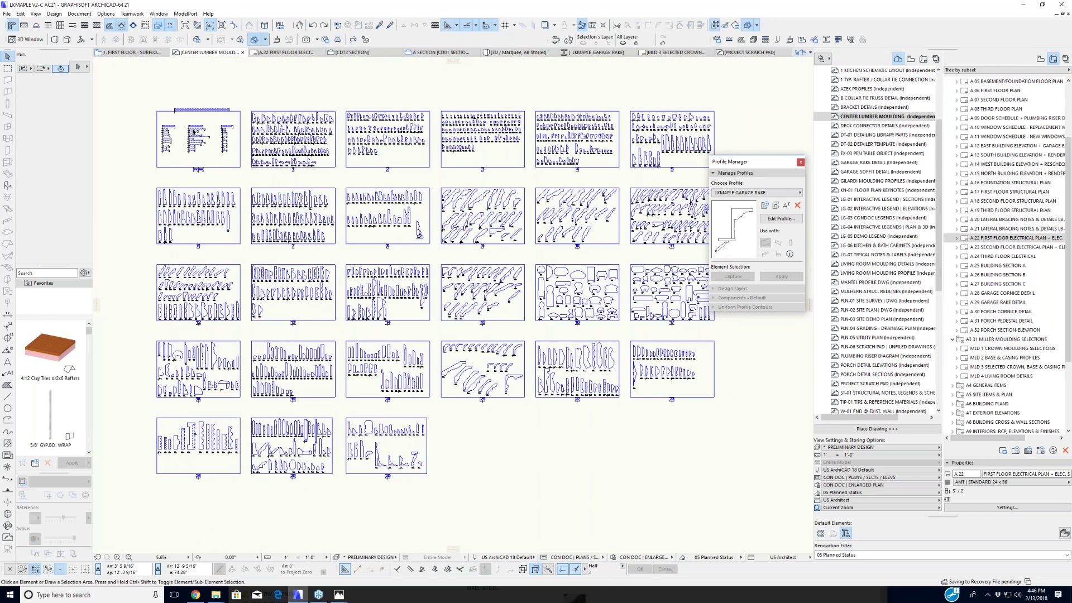
scroll(194, 129, "down", 2)
scroll(424, 180, "up", 5)
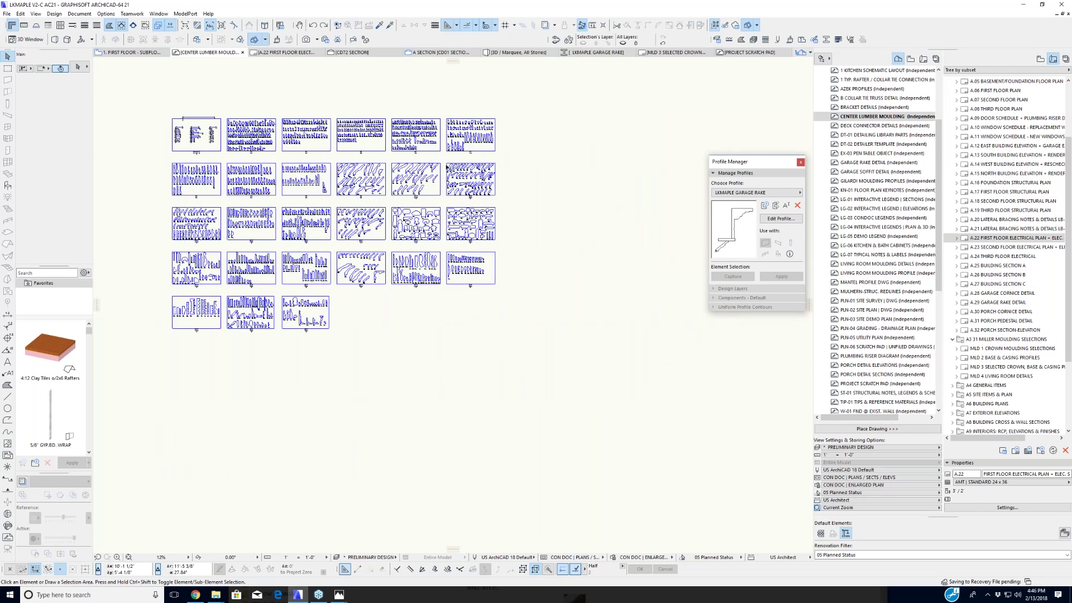
middle_click_drag(425, 180, 689, 413)
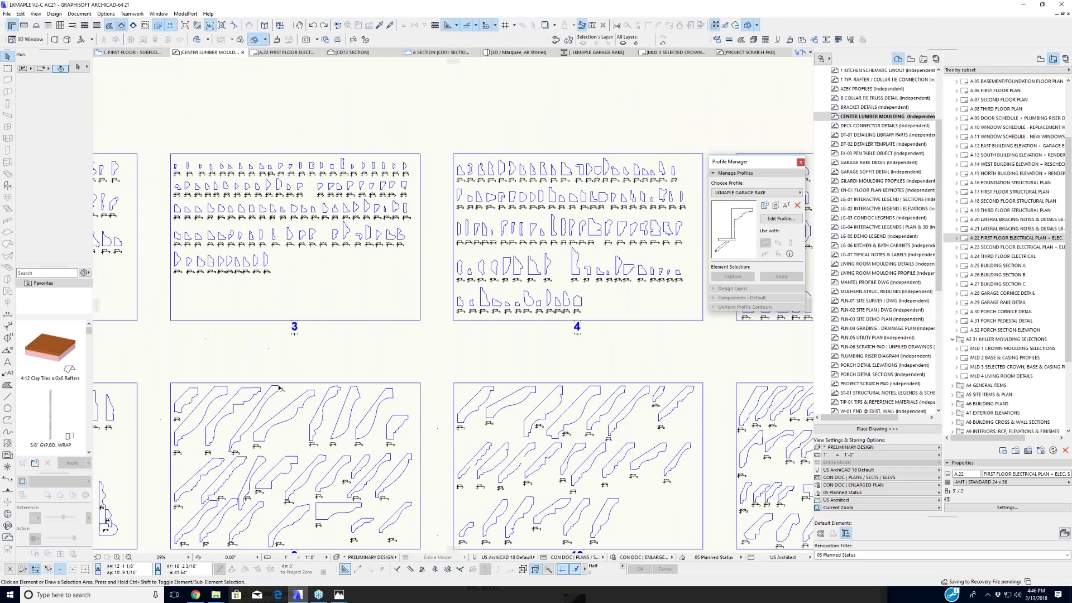
middle_click_drag(181, 513, 305, 412)
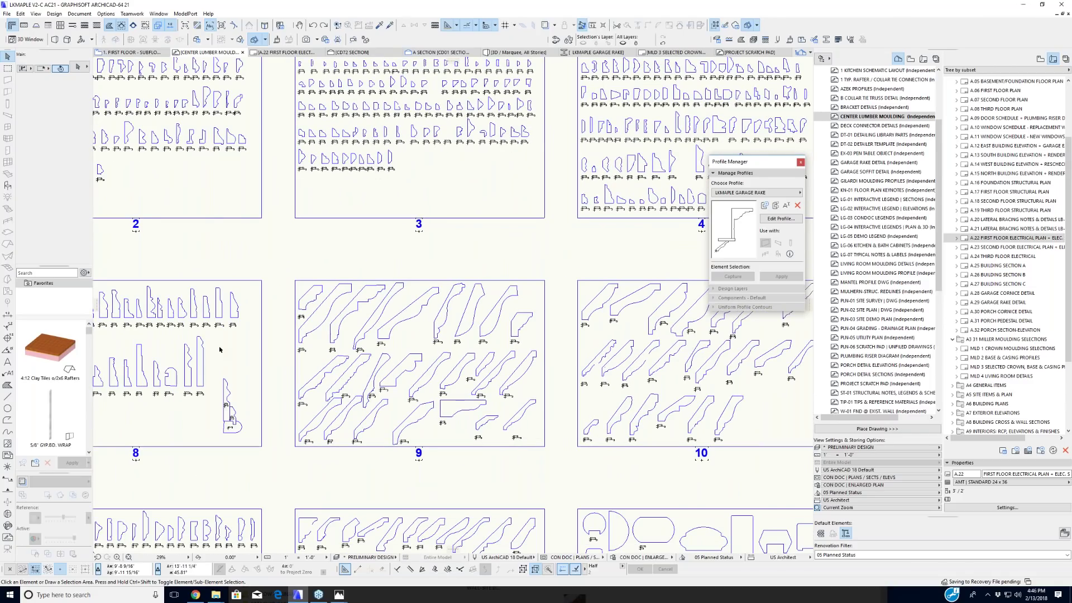
middle_click_drag(219, 349, 374, 311)
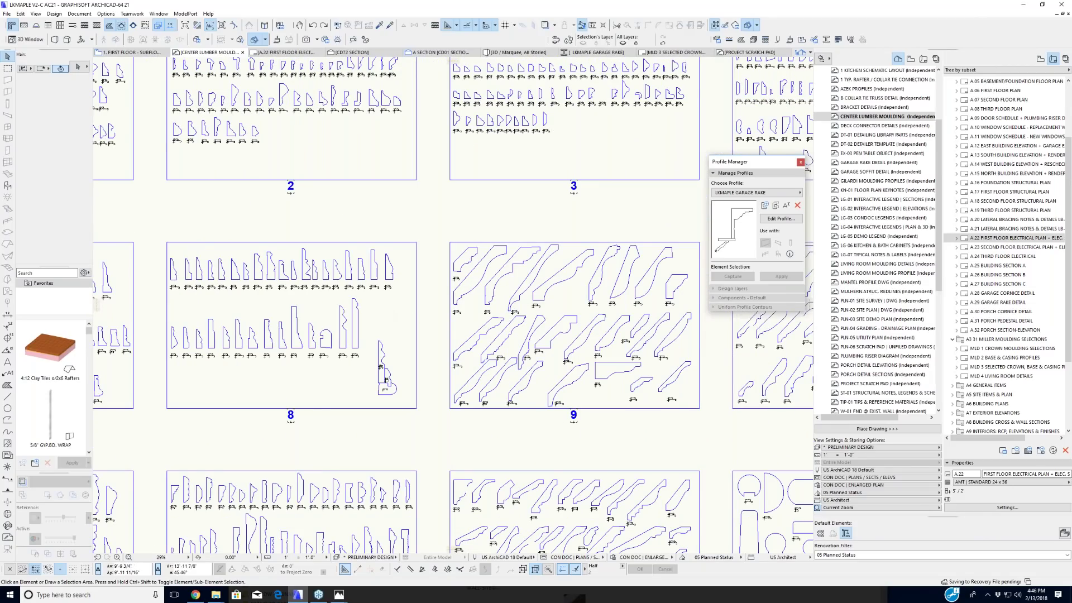
middle_click_drag(406, 182, 435, 271)
scroll(435, 271, "down", 2)
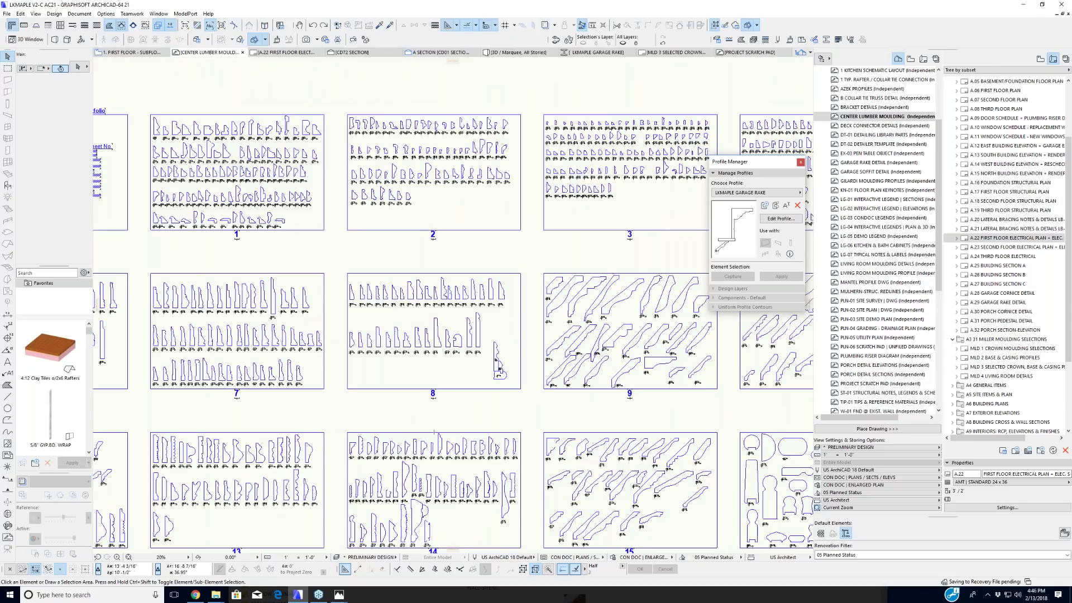
Step: Open the AZEK PROFILES worksheet and examine the Rake Moulding detail, including its dimensioned section and the red profile outline
double_click(857, 89)
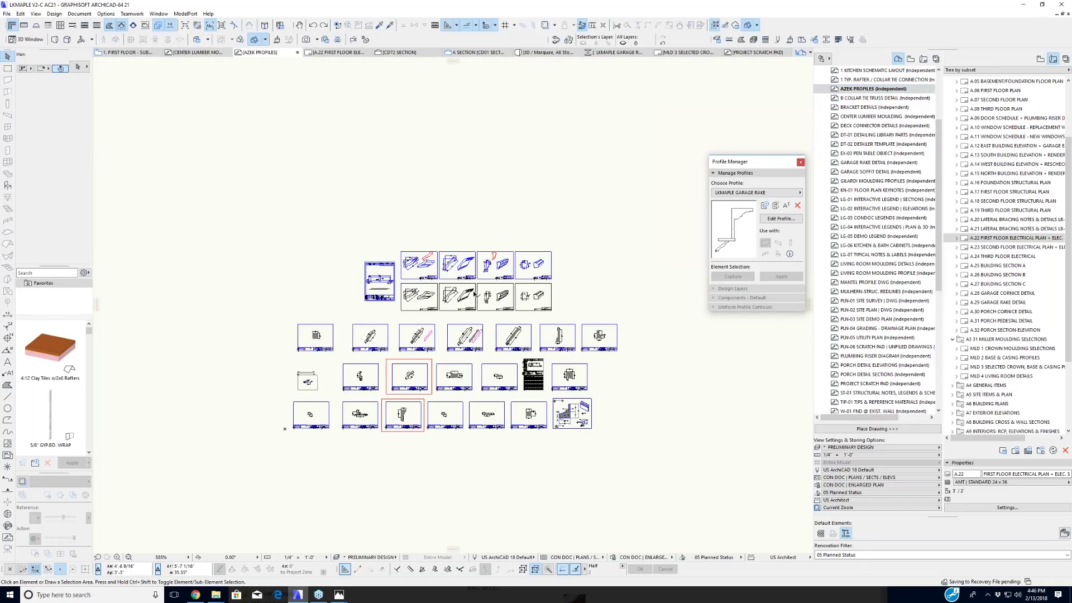
scroll(467, 268, "up", 4)
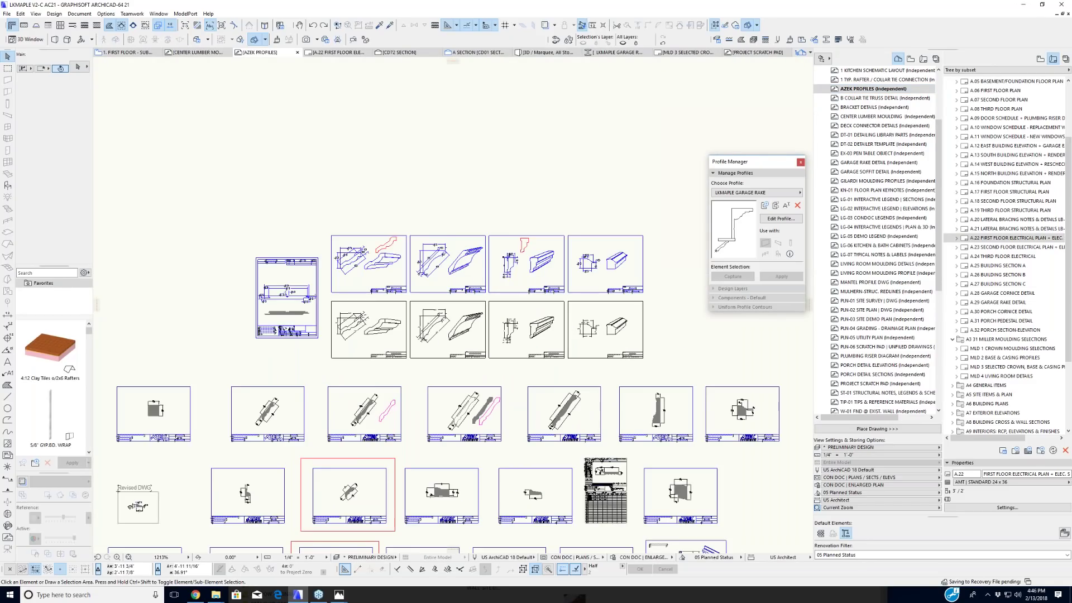
scroll(448, 327, "up", 2)
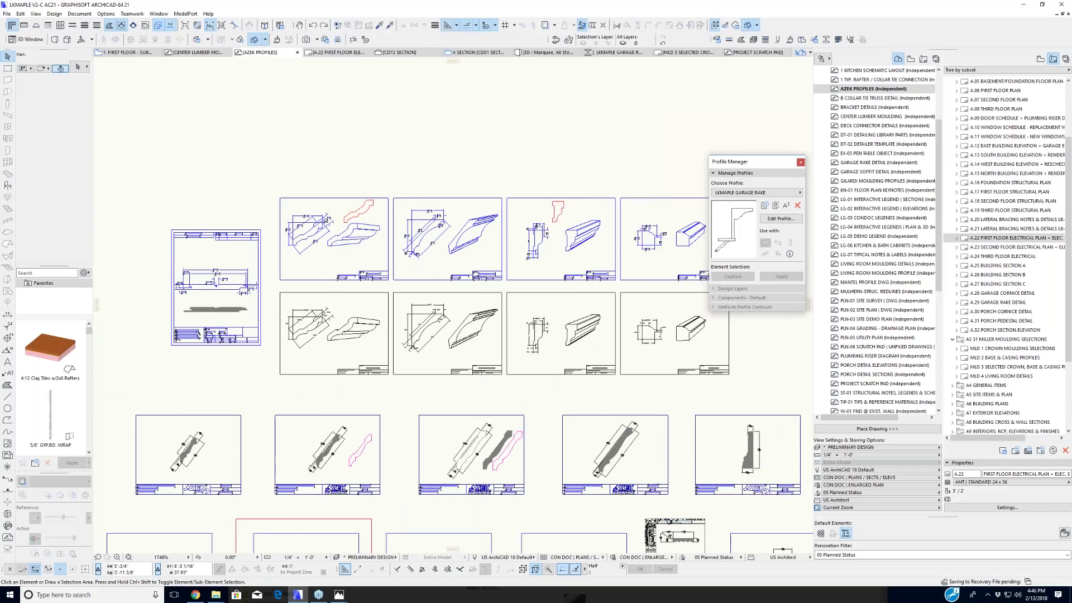
scroll(344, 426, "up", 4)
scroll(508, 423, "up", 3)
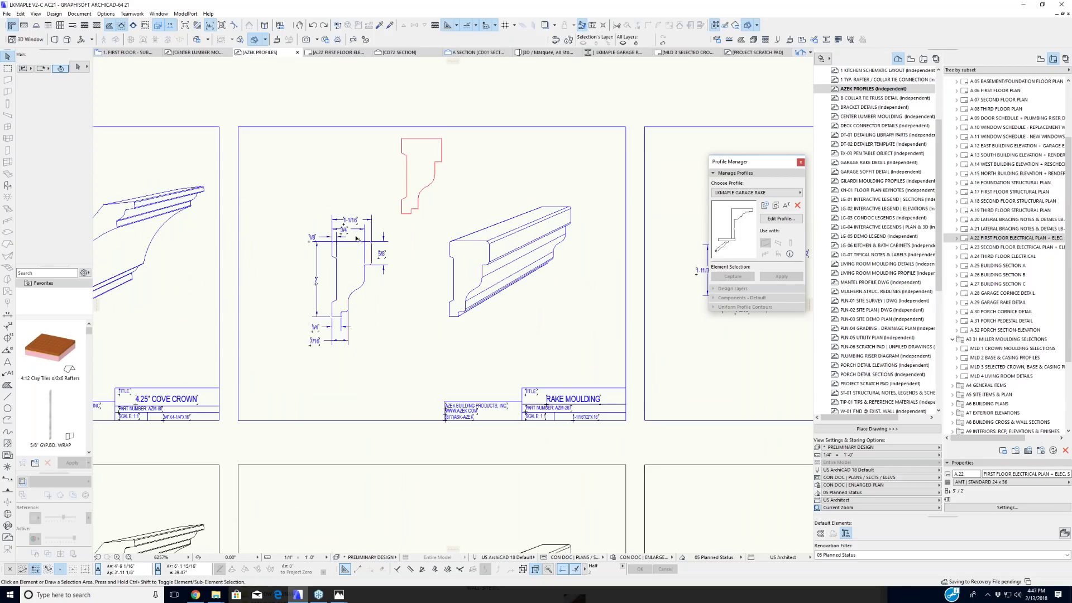
scroll(411, 180, "up", 2)
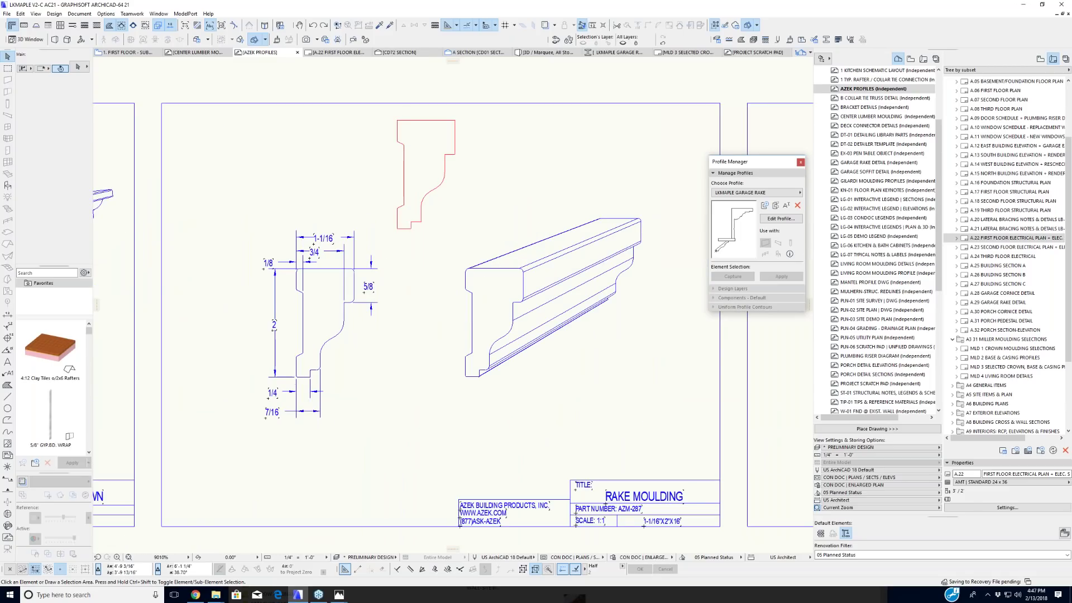
left_click_drag(380, 110, 476, 246)
left_click(476, 246)
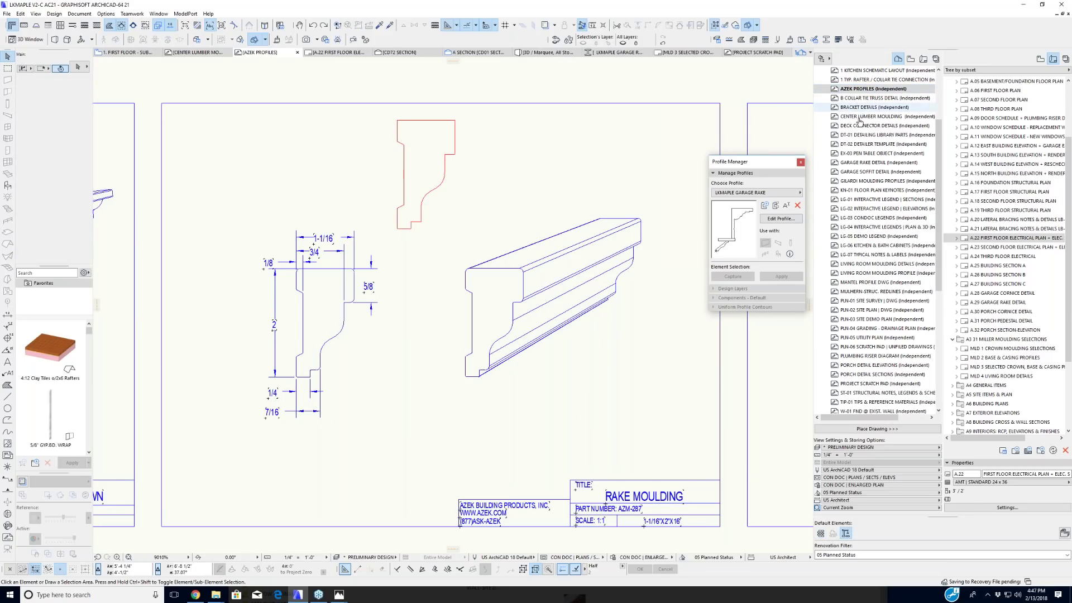
Step: Find the PROJECT SCRATCH PAD worksheet in the project map, open it, and look over its plans and detail clusters
scroll(882, 287, "down", 1)
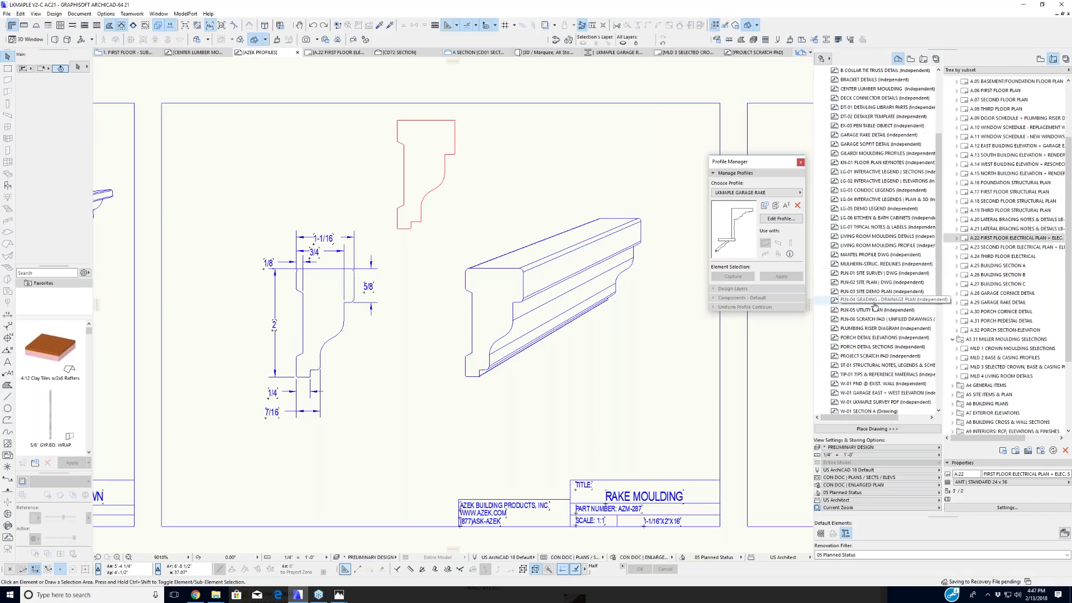
scroll(874, 305, "down", 2)
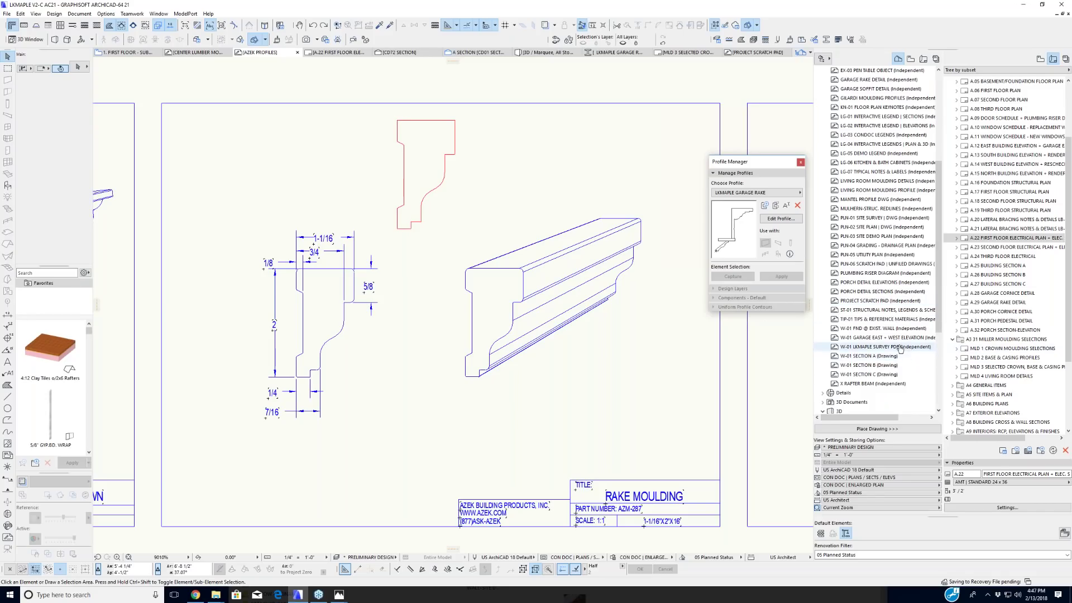
double_click(863, 301)
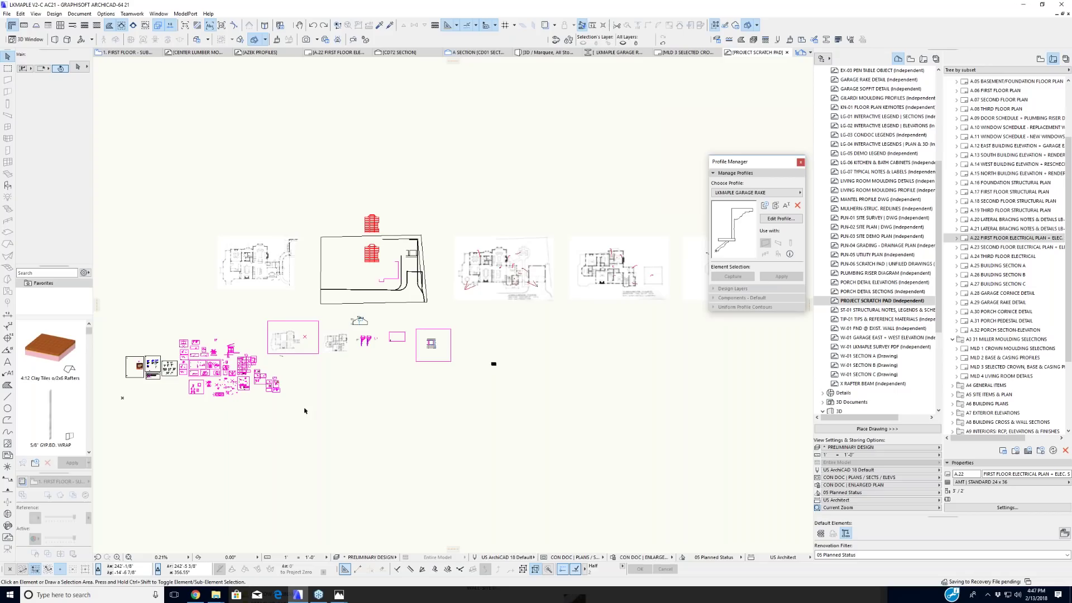
middle_click_drag(313, 412, 423, 427)
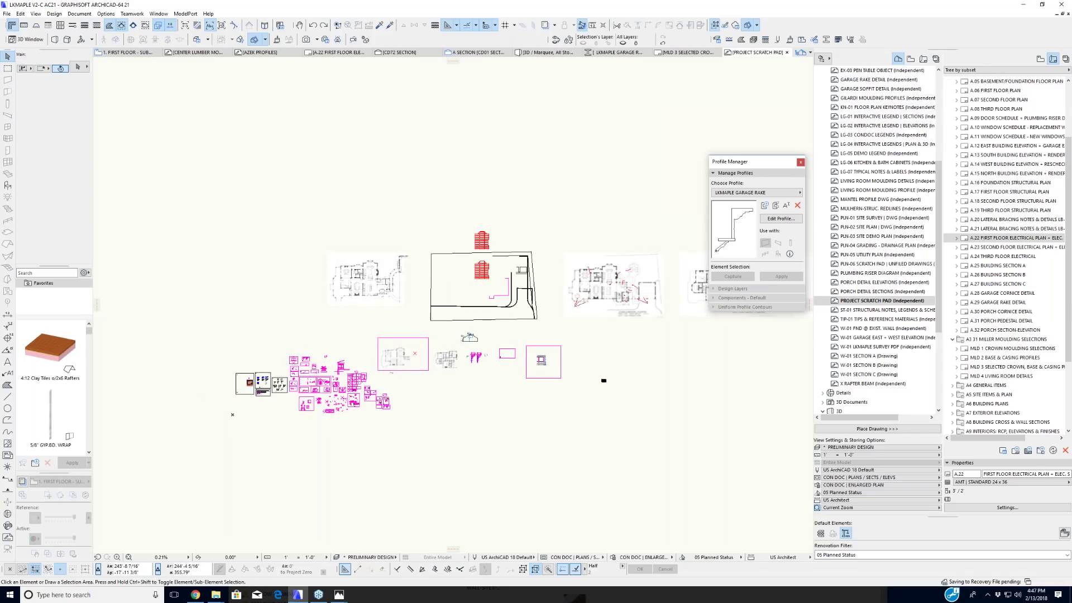
Step: Examine the framed bracket drawings next to the Fypon block photo in the scratch pad worksheet
scroll(335, 391, "up", 1)
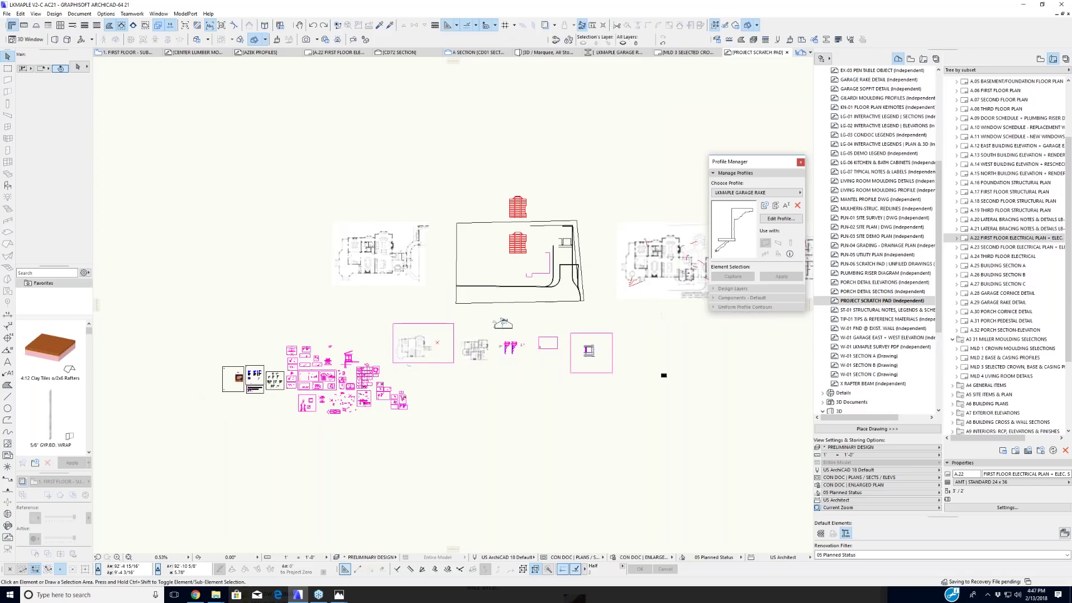
scroll(229, 418, "up", 5)
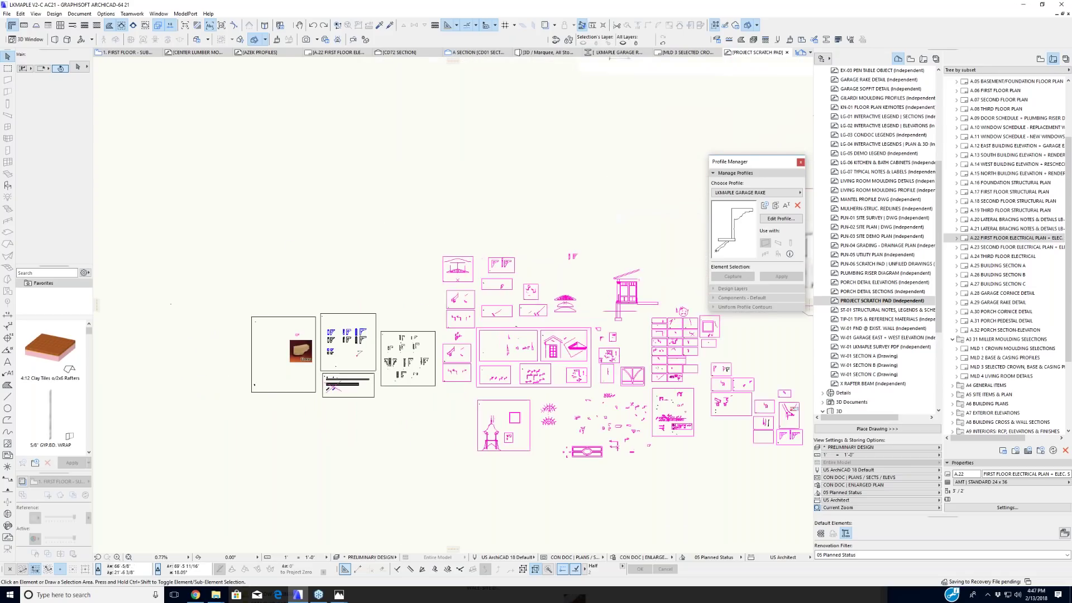
scroll(334, 388, "up", 2)
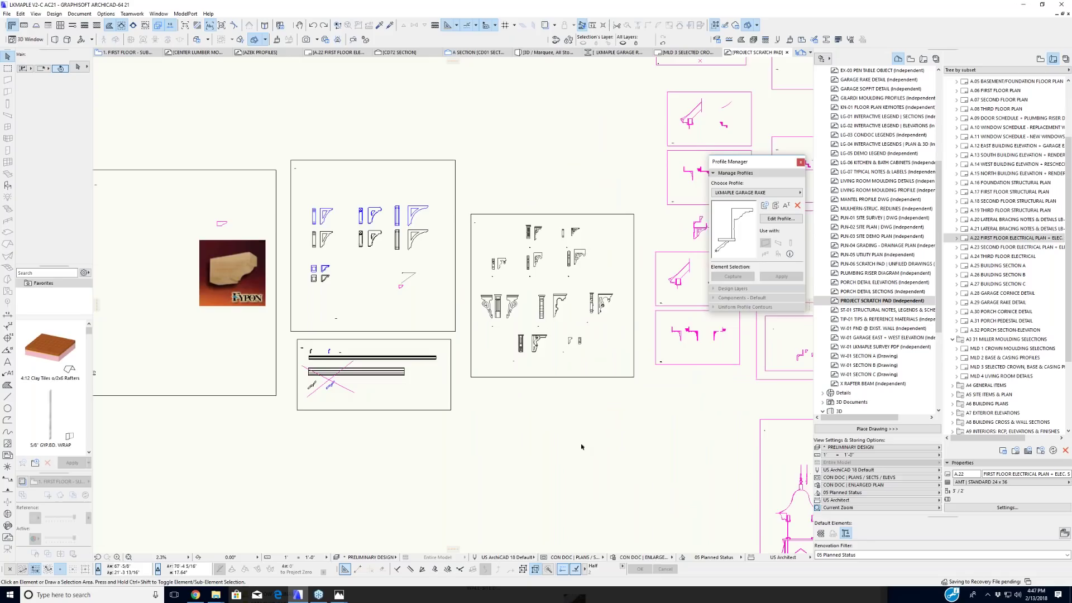
middle_click_drag(533, 407, 522, 419)
scroll(521, 419, "up", 1)
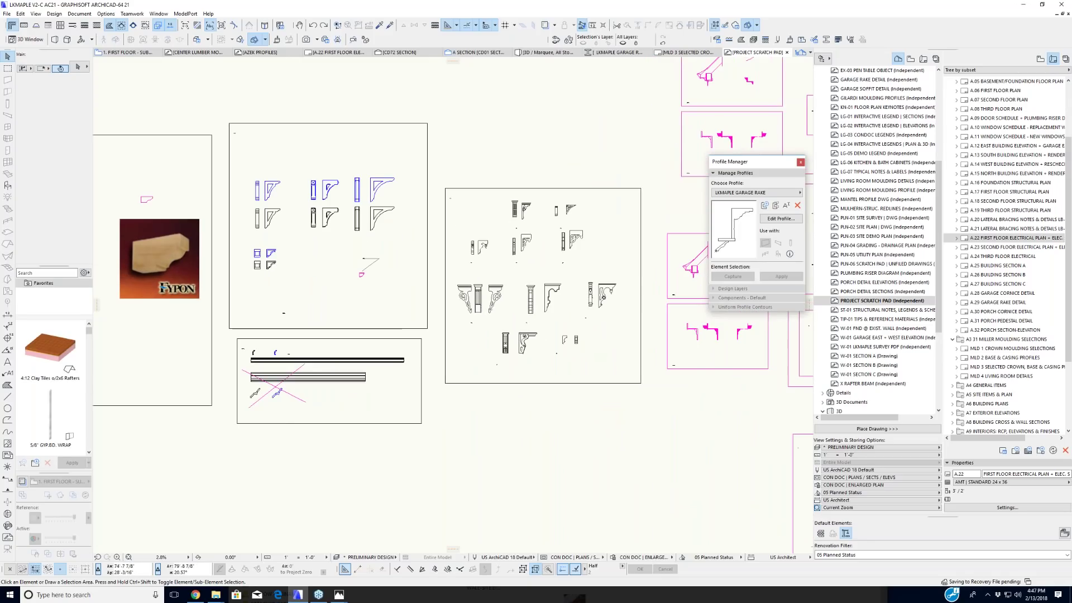
middle_click_drag(657, 402, 741, 414)
scroll(606, 311, "up", 4)
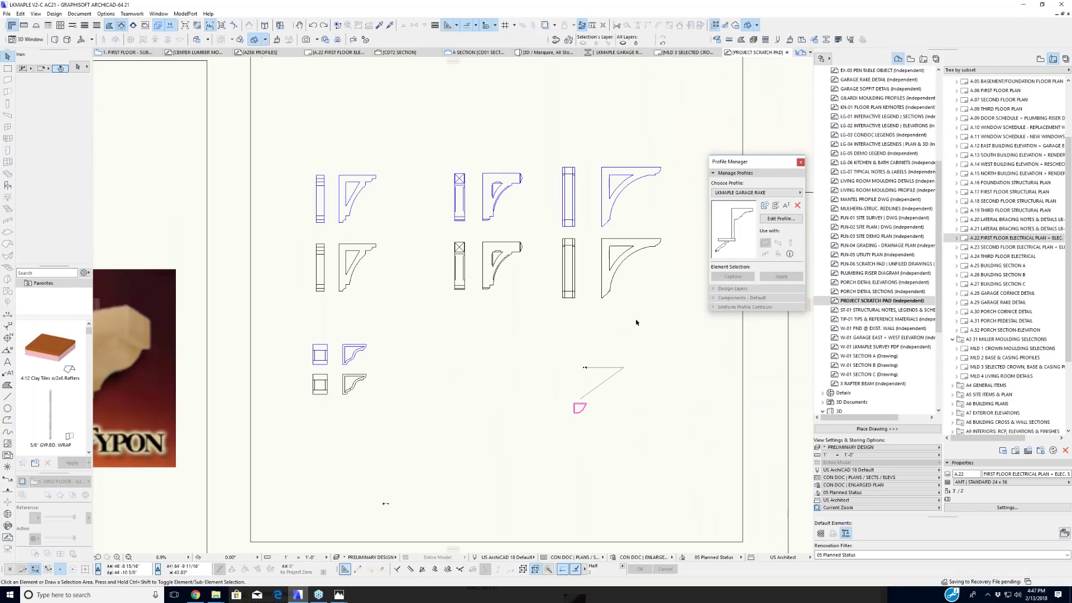
Step: Examine the neighbouring sheet of ornamental brackets and corbels, checking a line of the scrolled corbel
scroll(637, 335, "down", 1)
scroll(637, 335, "down", 1)
middle_click_drag(637, 335, 163, 215)
scroll(344, 299, "up", 4)
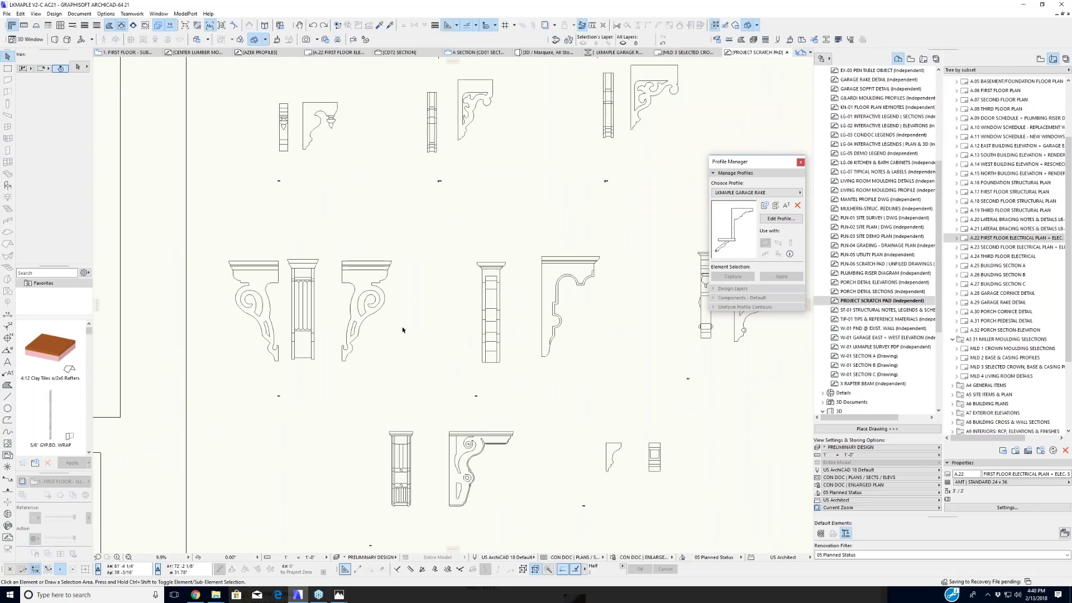
left_click(381, 280)
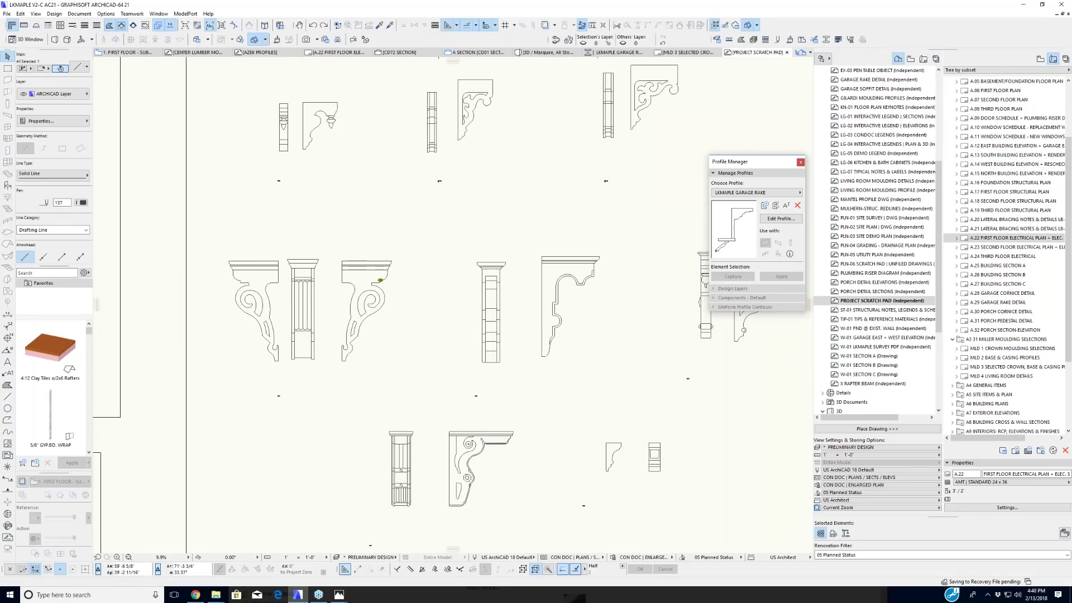
left_click(407, 291)
scroll(406, 291, "down", 2)
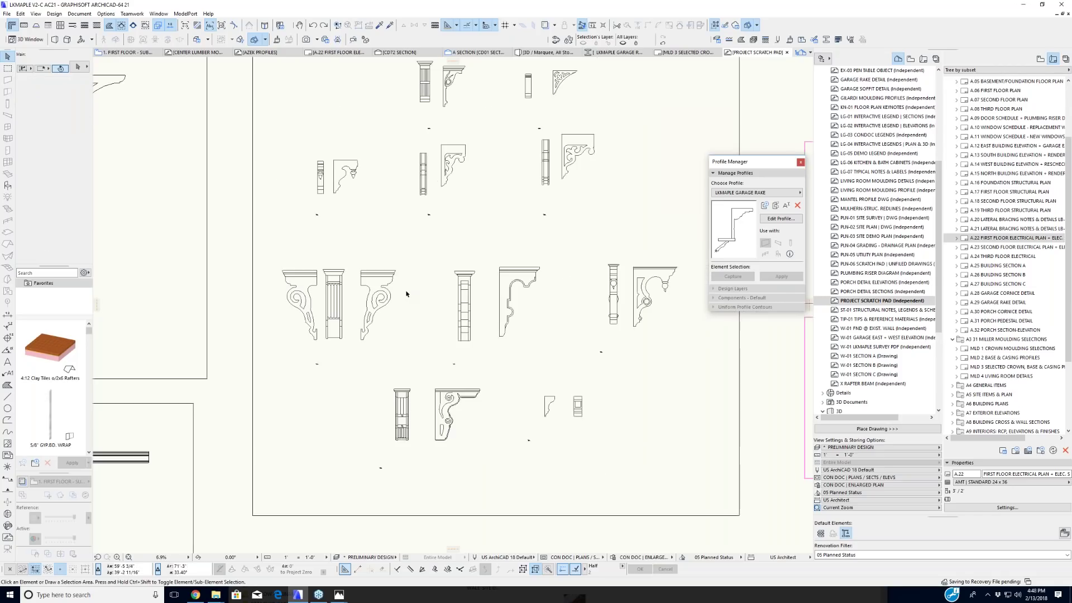
middle_click_drag(534, 254, 401, 287)
Step: Survey the rest of the scratch pad, from the magenta detail clusters across to the floor plan images and site outline
scroll(480, 277, "down", 4)
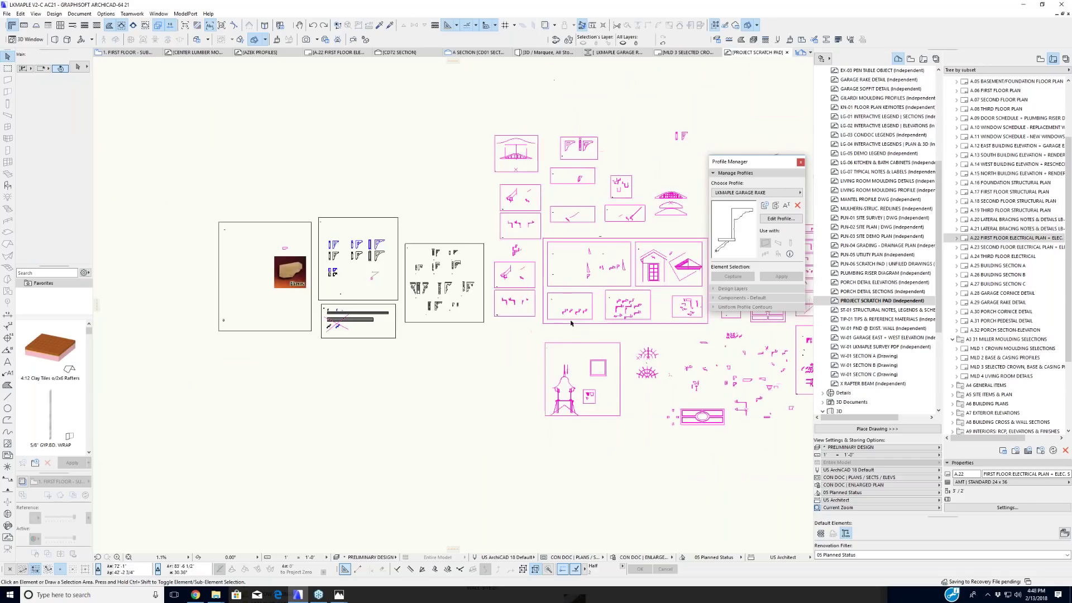
middle_click_drag(480, 277, 180, 269)
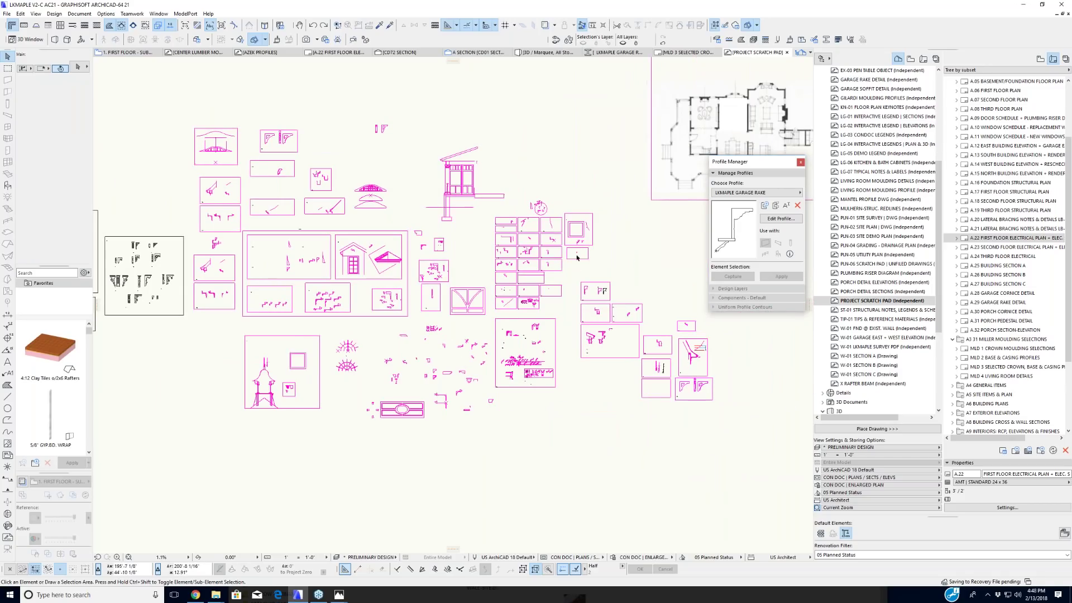
mouse_move(782, 263)
middle_mouse_down()
mouse_move(720, 267)
mouse_move(511, 350)
middle_mouse_up()
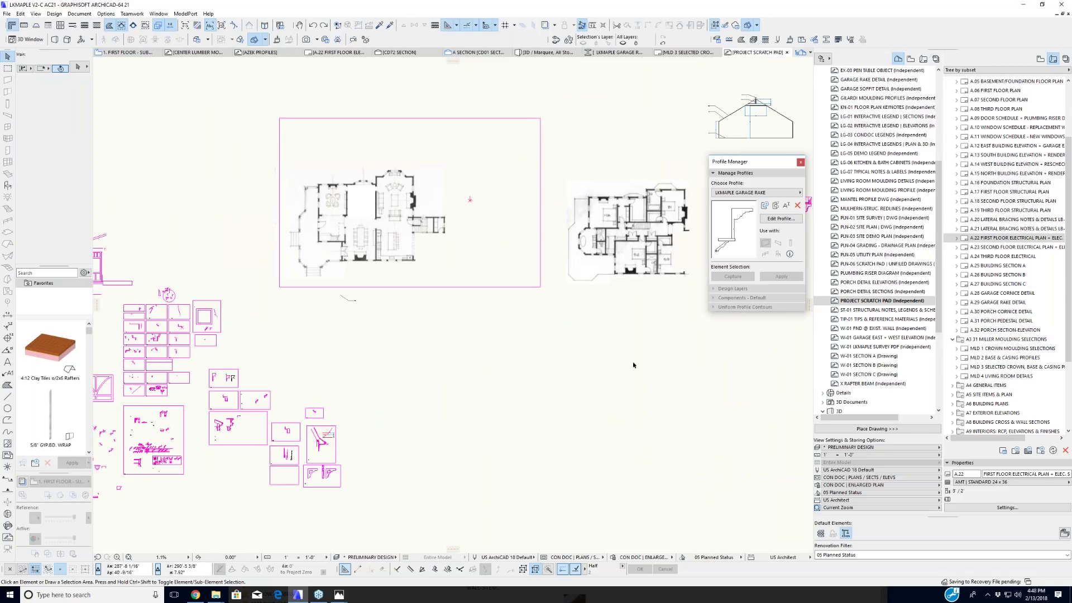
middle_click_drag(631, 362, 239, 366)
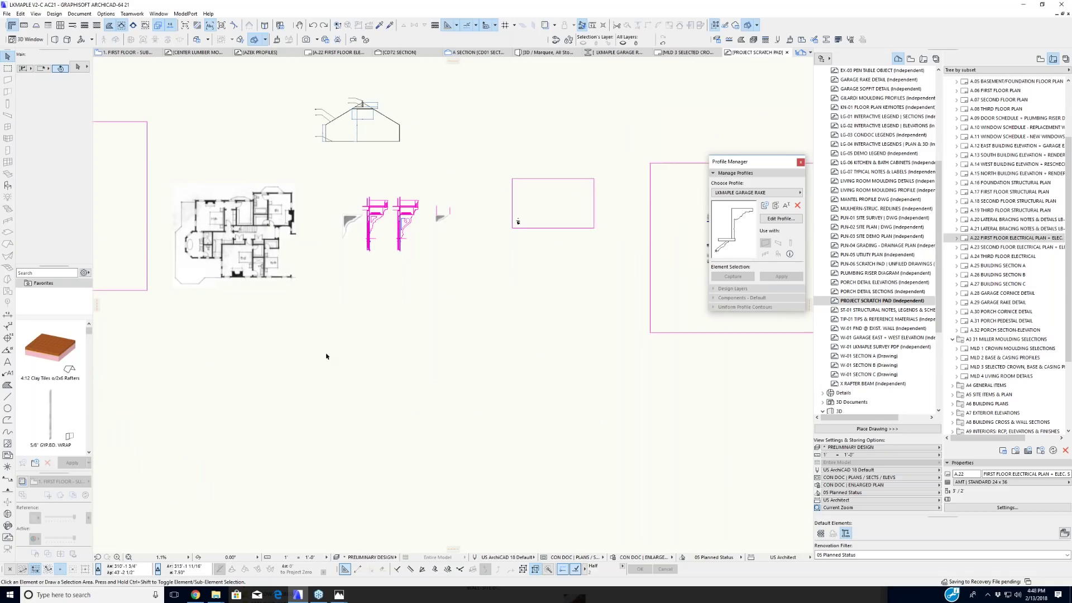
scroll(325, 355, "down", 2)
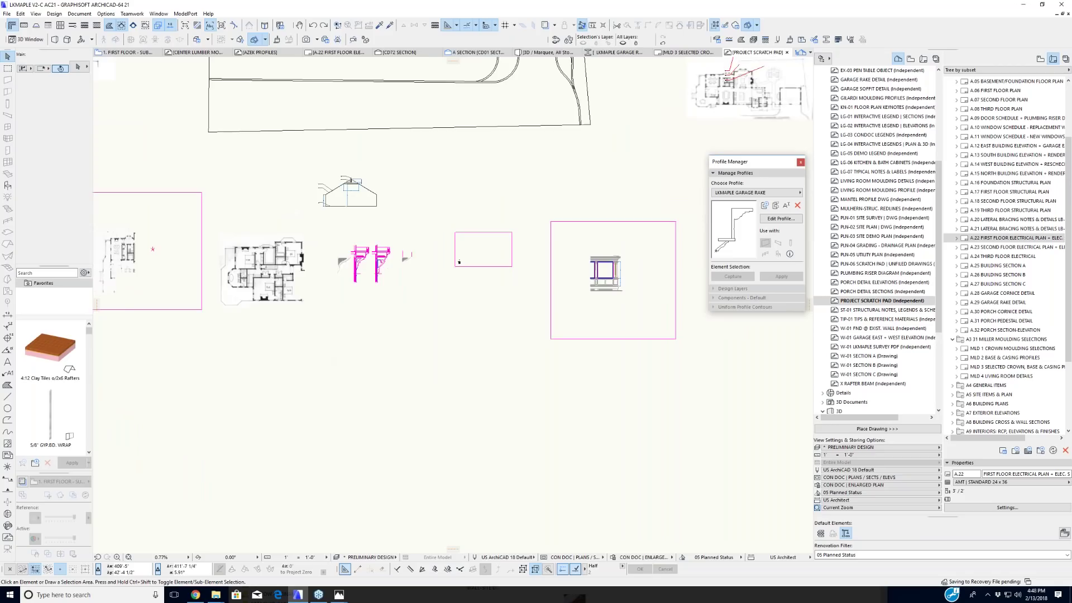
middle_click_drag(701, 172, 609, 240)
middle_click_drag(541, 183, 490, 290)
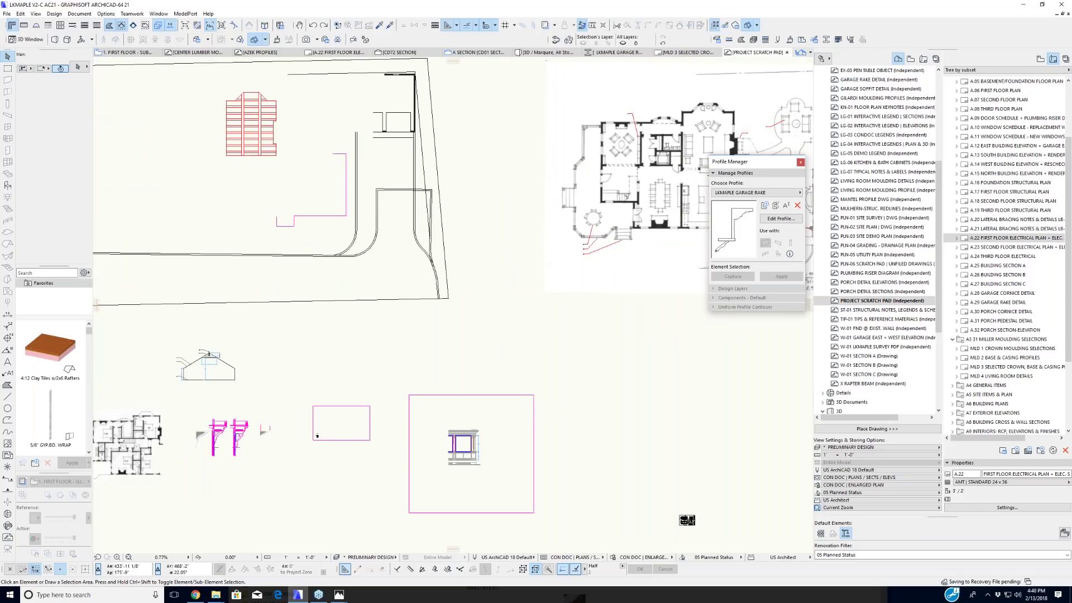
middle_click_drag(575, 245, 509, 288)
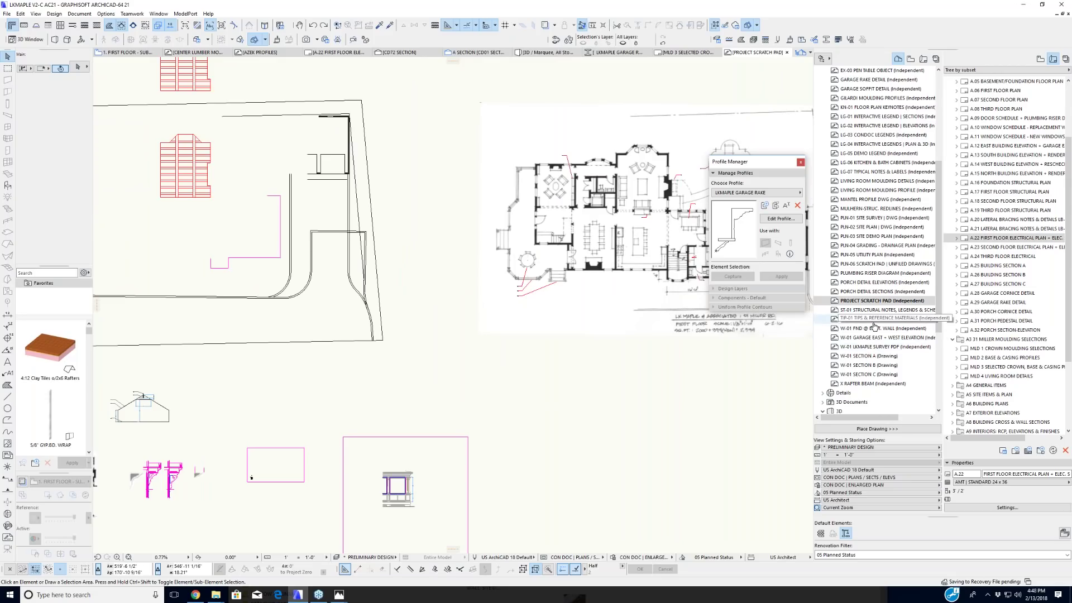
Step: Open the LG-06 KITCHEN & BATH CABINETS and 1 KITCHEN SCHEMATIC LAYOUT worksheets and examine the kitchen elevations
left_click(856, 163)
double_click(857, 166)
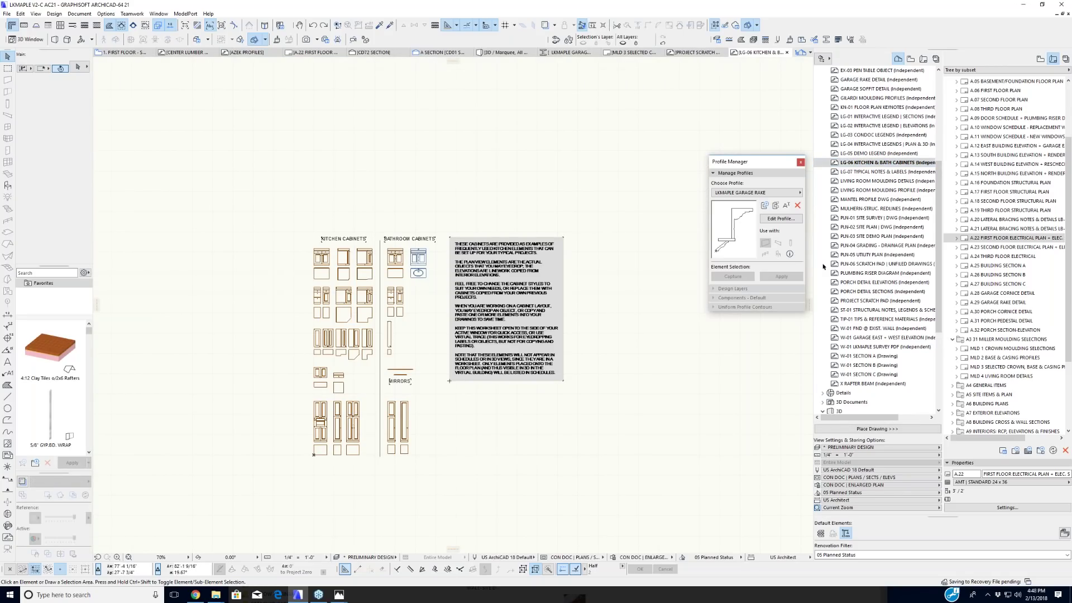
scroll(851, 223, "up", 2)
scroll(851, 207, "up", 2)
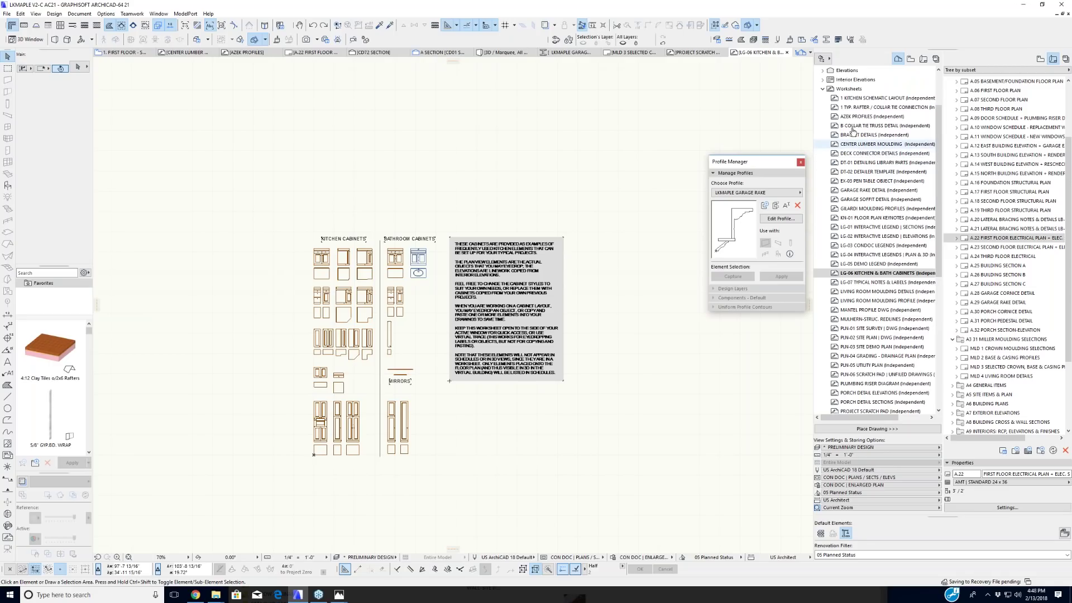
scroll(852, 130, "up", 1)
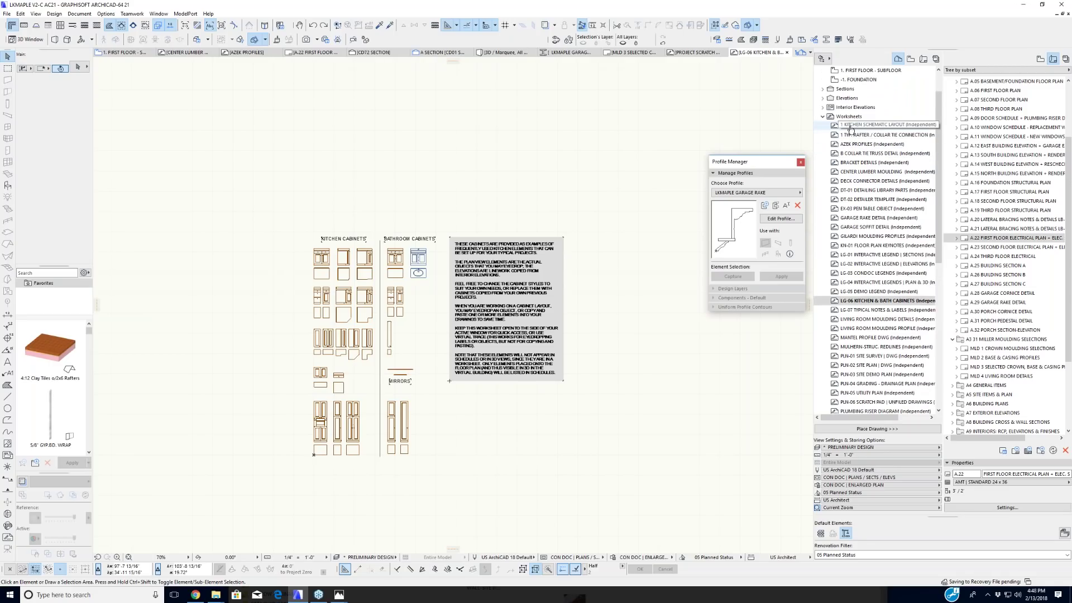
double_click(851, 127)
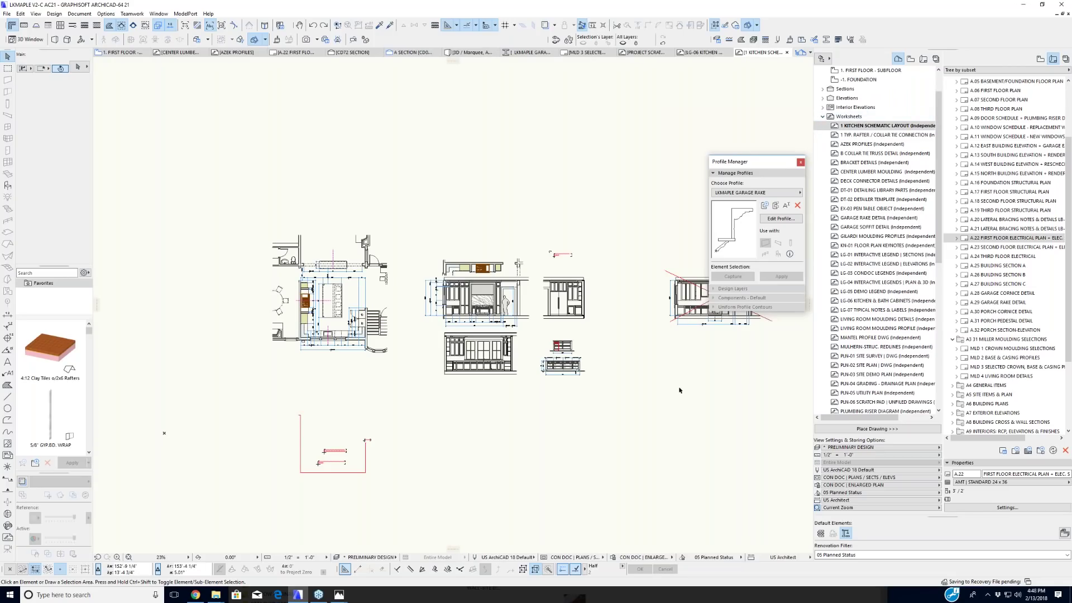
scroll(517, 330, "up", 2)
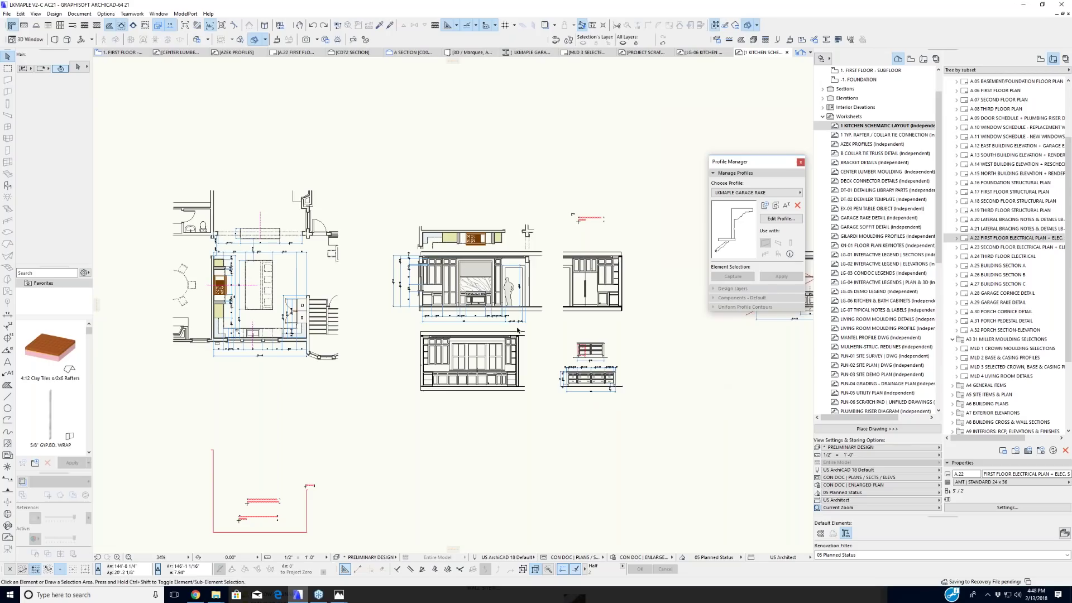
scroll(474, 301, "up", 4)
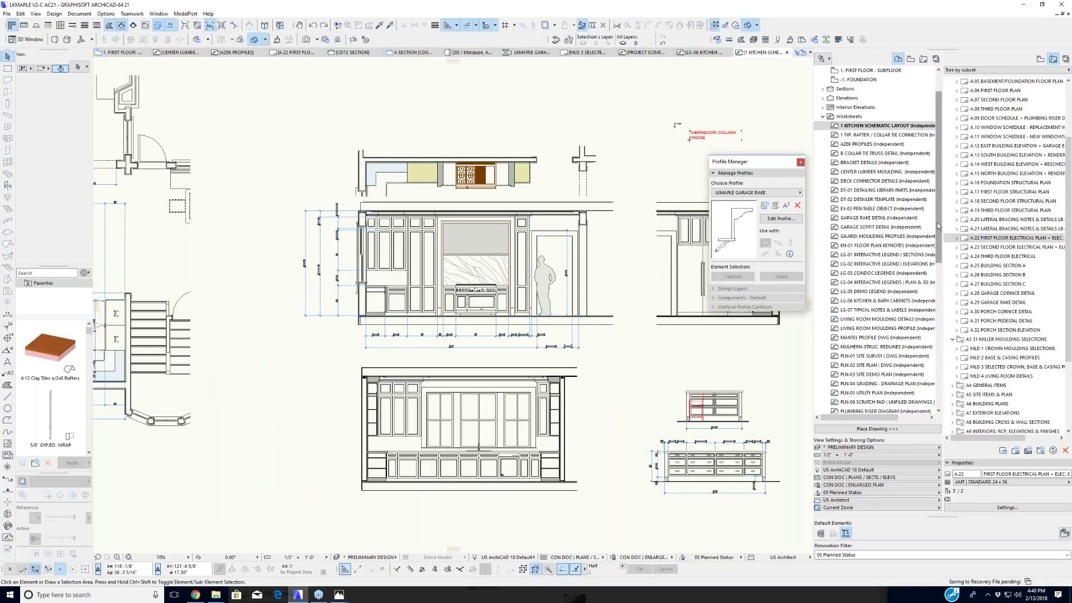
Step: Open the 1. FIRST FLOOR - SUBFLOOR view from the preliminary design views and examine the dining room and kitchen area
scroll(937, 184, "up", 1)
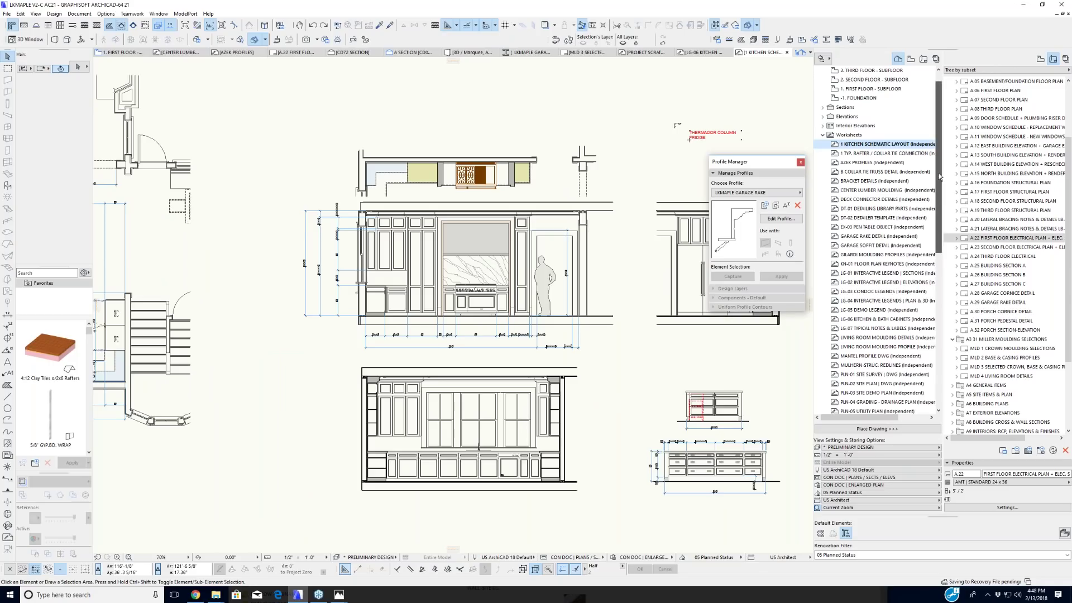
scroll(938, 179, "up", 1)
left_click(910, 58)
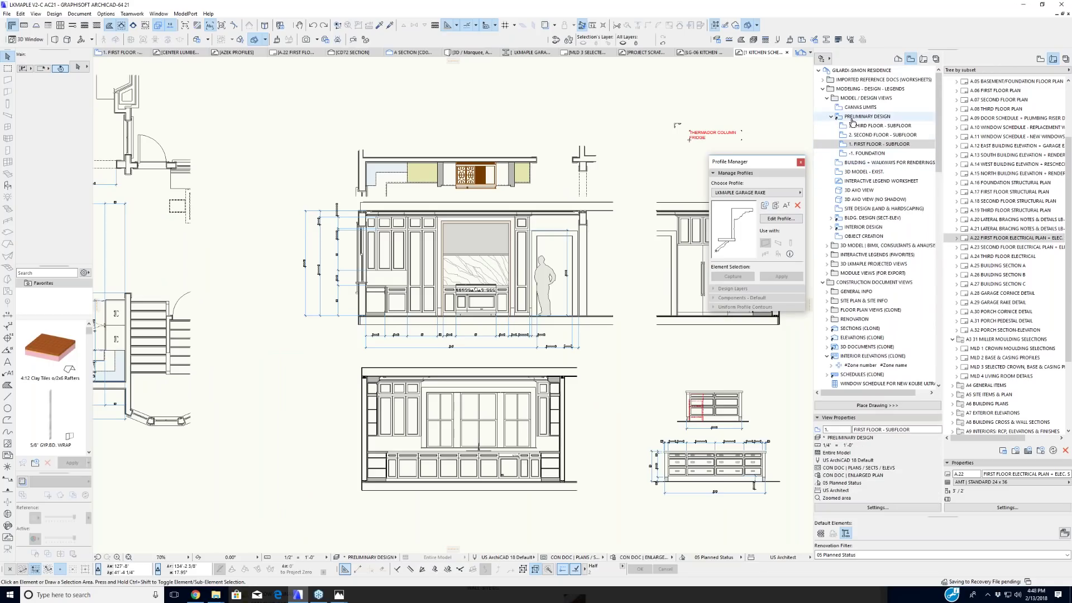
double_click(861, 144)
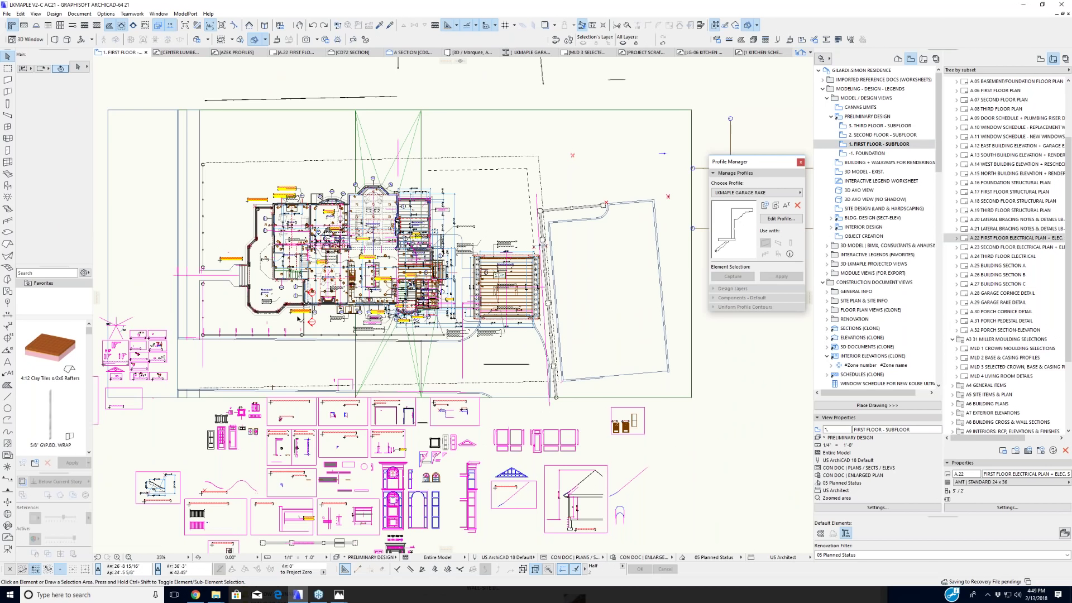
scroll(297, 319, "up", 4)
scroll(305, 318, "up", 4)
middle_click_drag(441, 272, 458, 339)
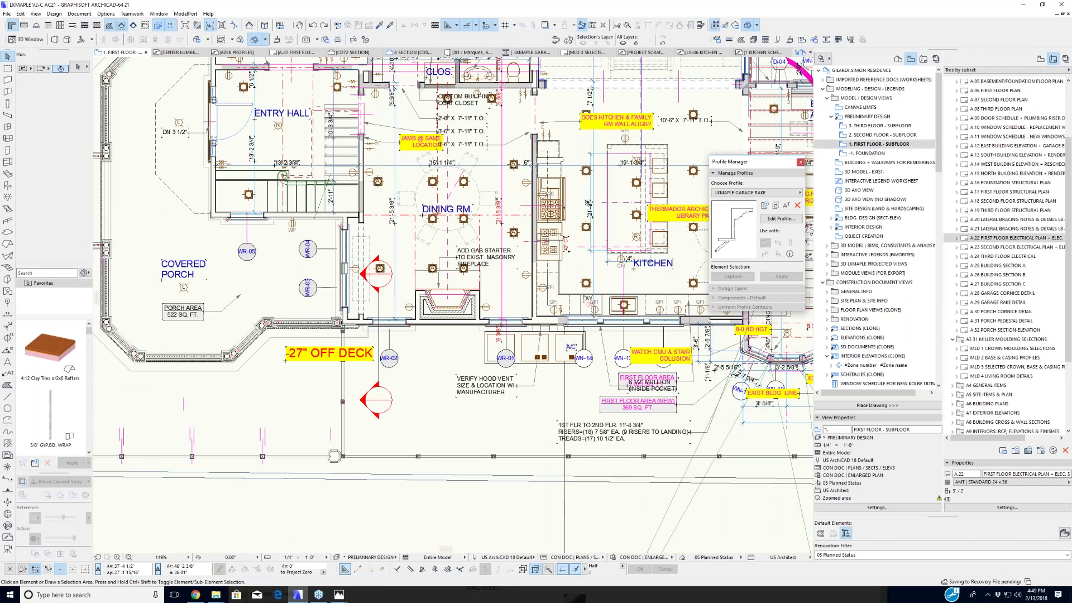
scroll(520, 275, "down", 1)
scroll(520, 276, "down", 3)
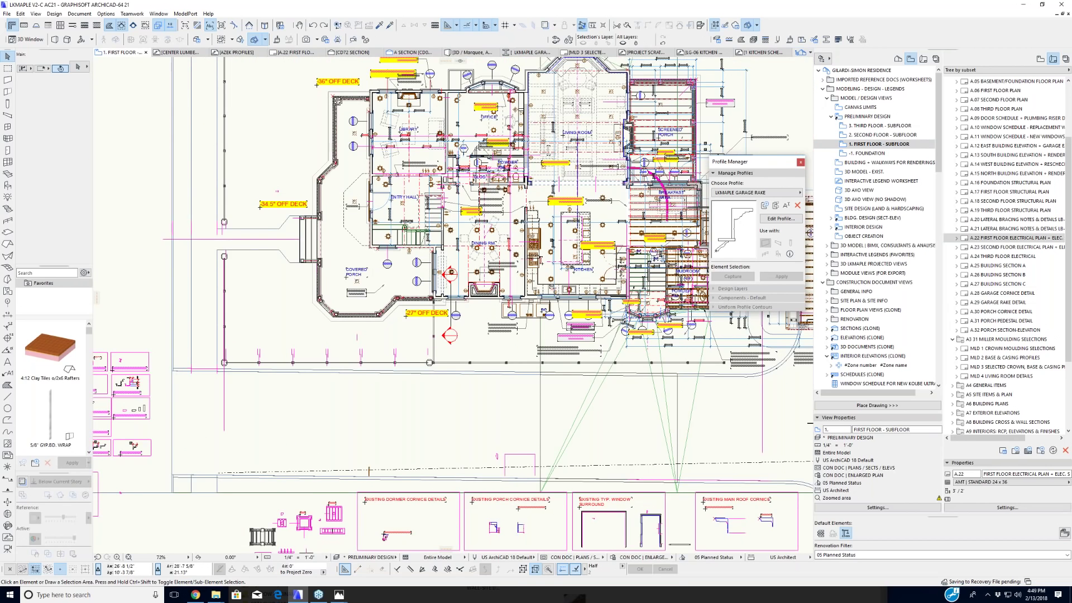
Step: Look over the details placed around the first floor plan, including the living room ceiling layouts and first and second floor moulding examples
middle_click_drag(520, 276, 479, 114)
scroll(493, 503, "down", 2)
middle_click_drag(139, 262, 612, 398)
middle_click_drag(335, 230, 464, 386)
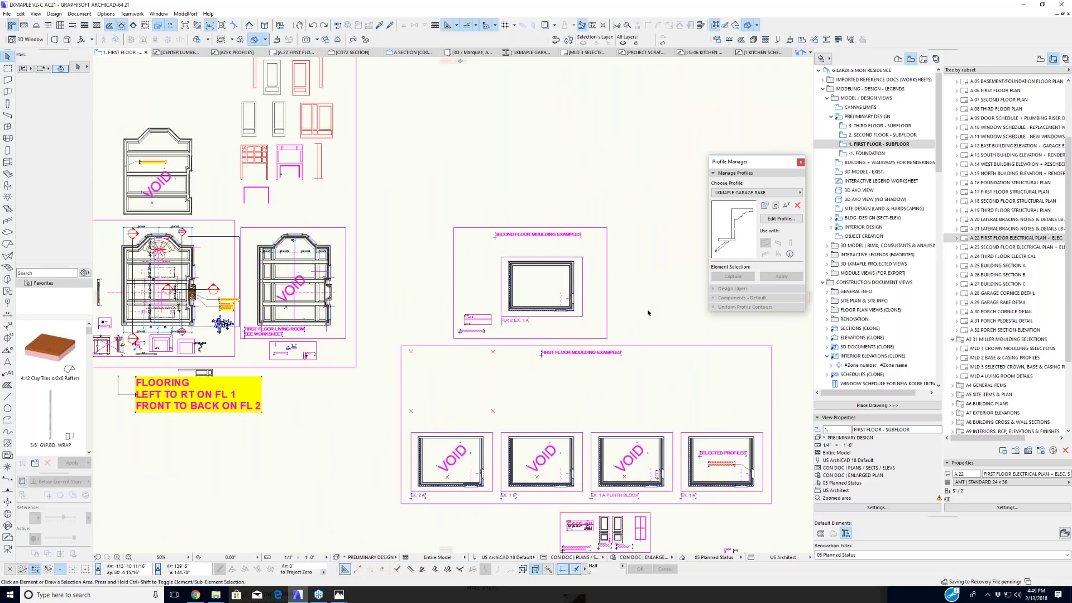
scroll(661, 313, "down", 2)
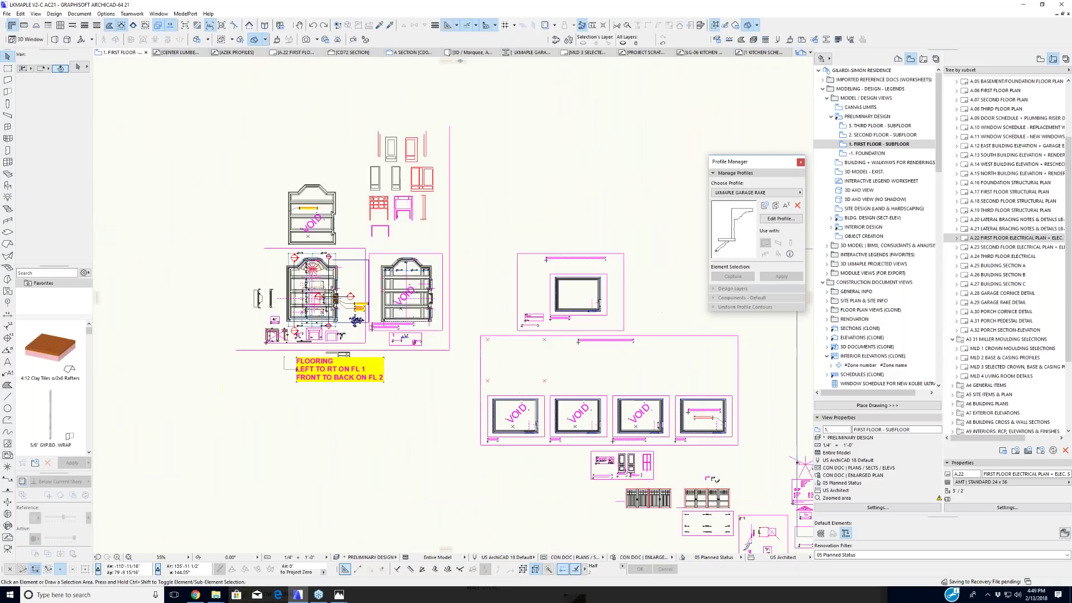
middle_click_drag(661, 312, 290, 365)
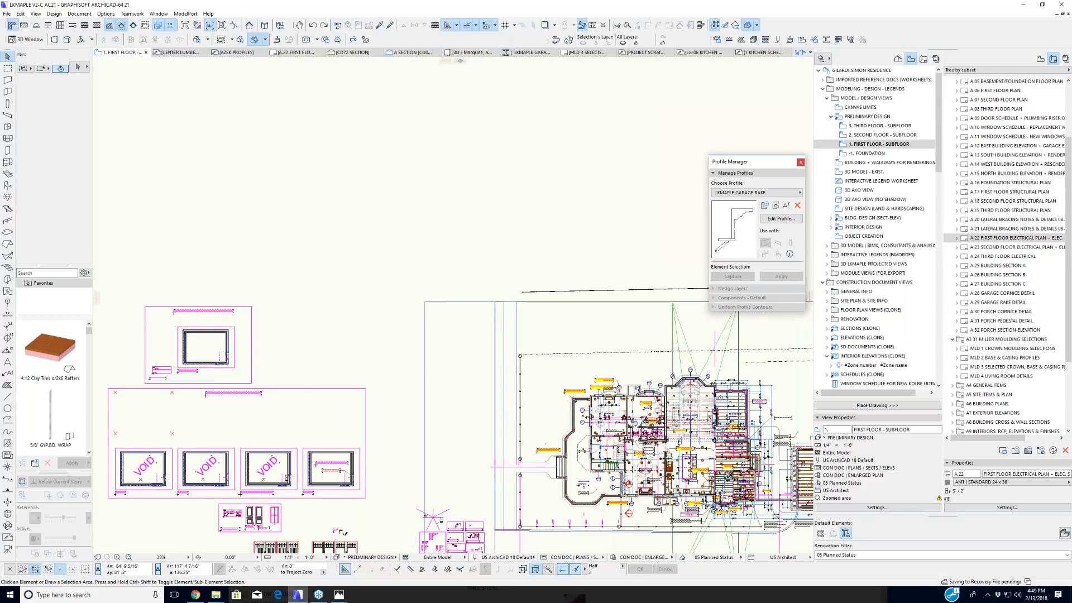
middle_click_drag(503, 391, 246, 293)
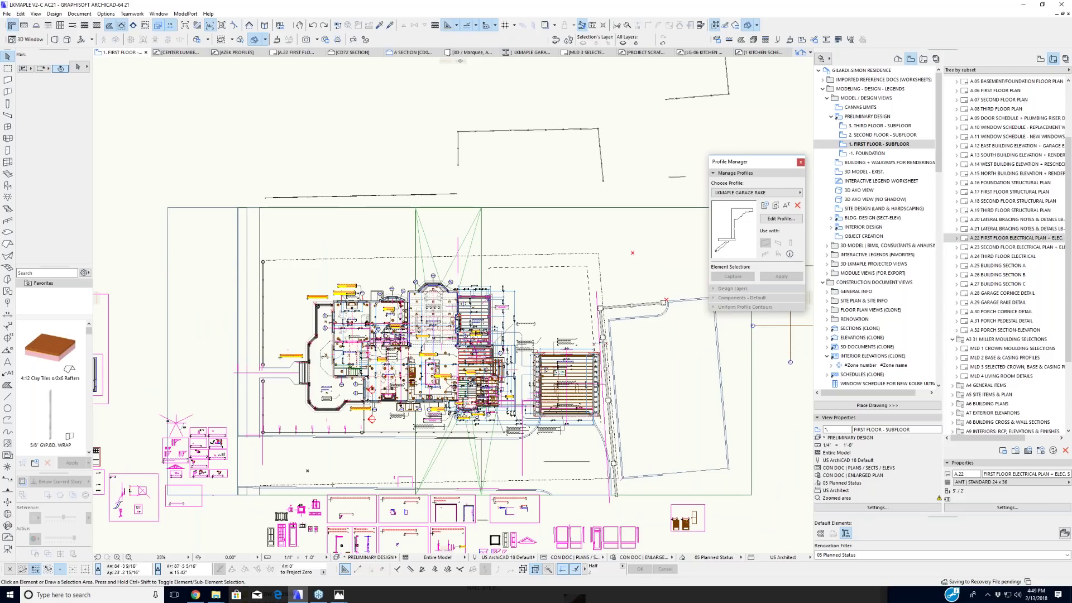
Step: Open the A.28 GARAGE CORNICE DETAIL layout and examine the garage soffit detail's mouldings, modillion block and dimensions
left_click(987, 296)
double_click(987, 296)
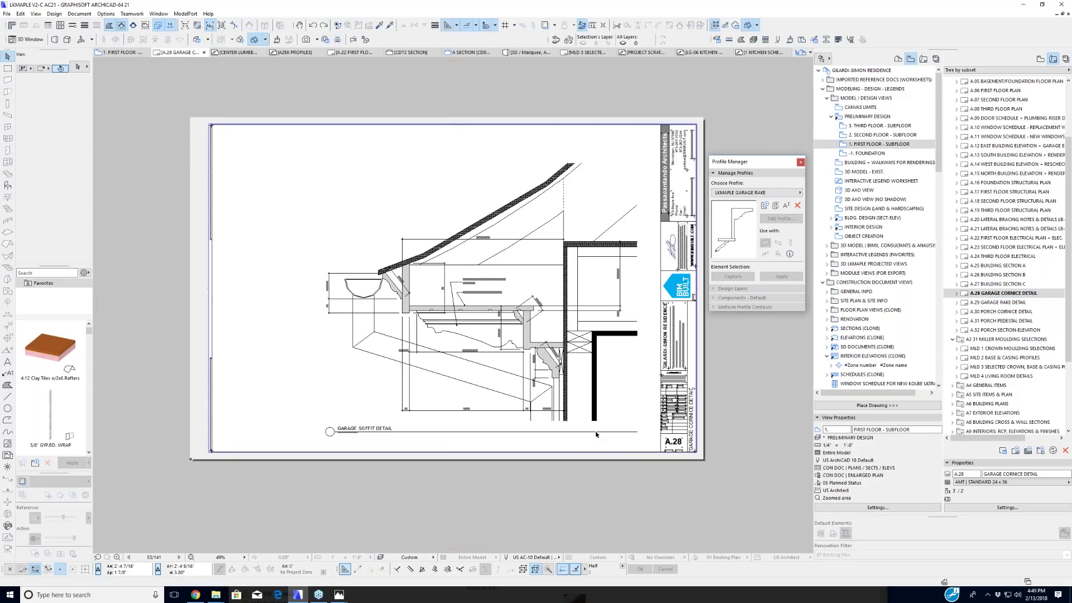
scroll(497, 384, "up", 2)
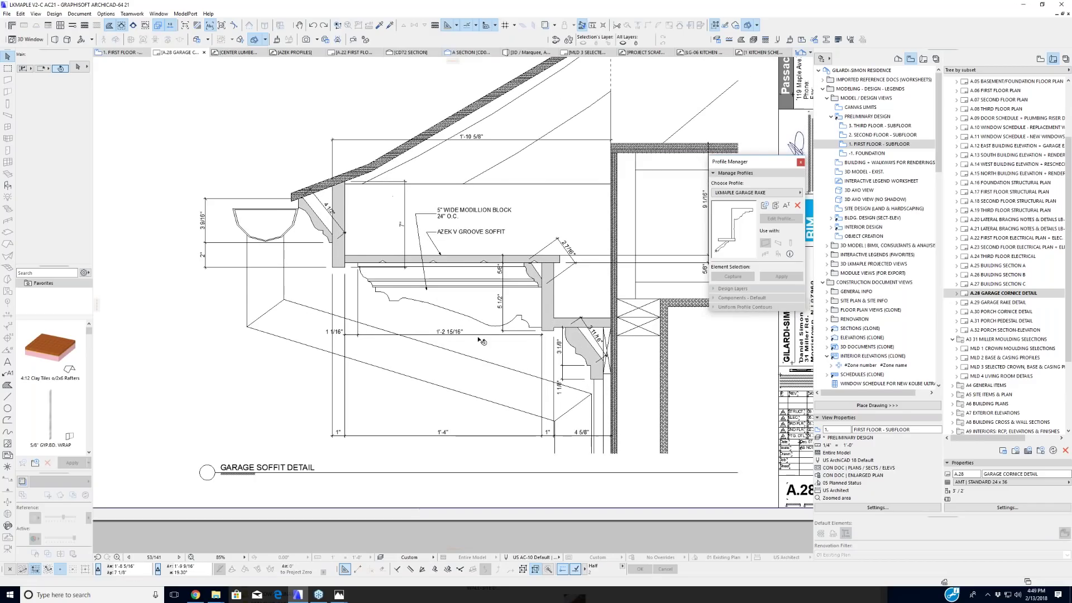
scroll(498, 354, "up", 2)
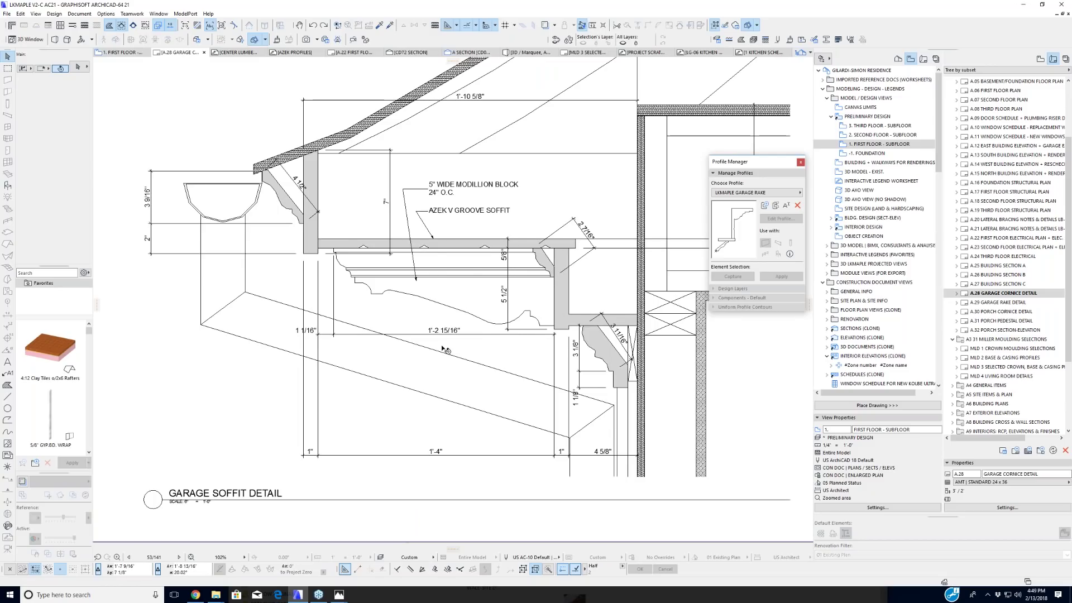
scroll(445, 350, "down", 3)
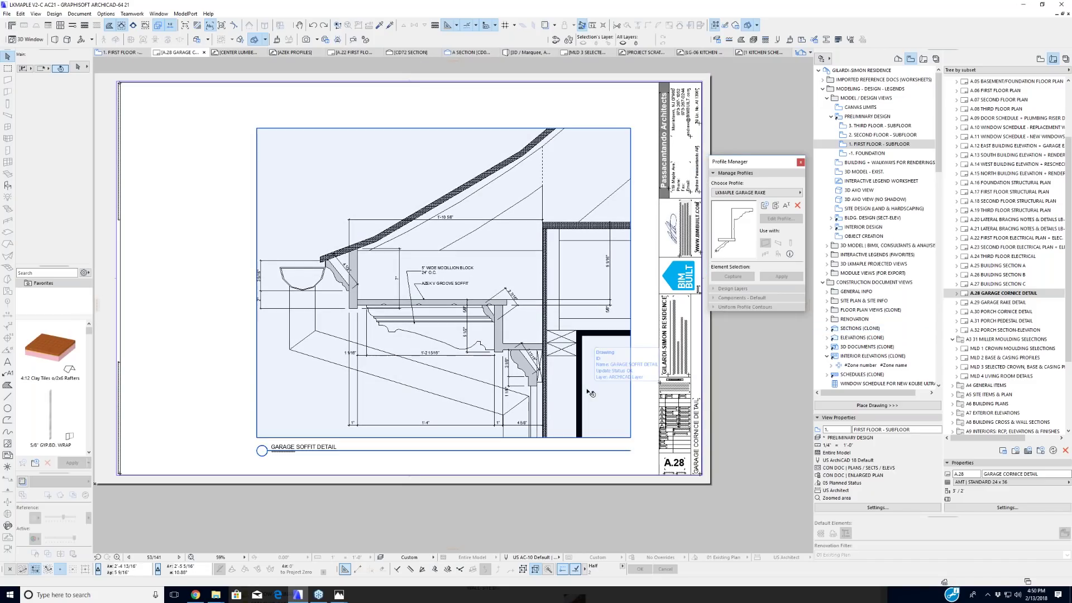
scroll(166, 326, "up", 3)
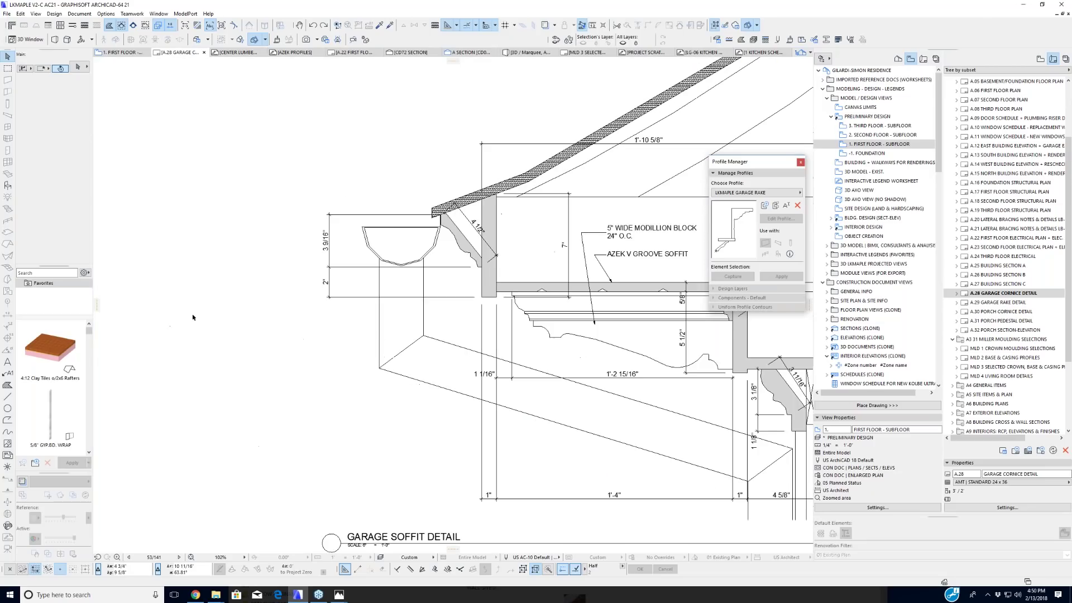
Step: Examine the garage soffit detail from the gutter across to the wall, including its modillion block and crown mouldings
scroll(193, 316, "up", 1)
middle_click_drag(249, 331, 196, 311)
scroll(196, 311, "down", 2)
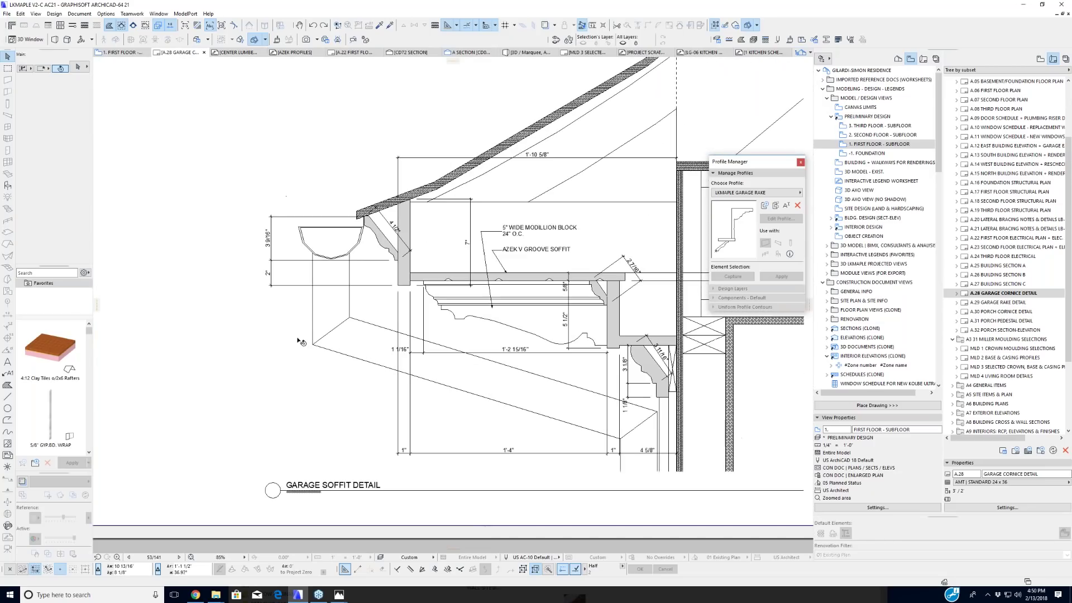
middle_click_drag(553, 389, 501, 391)
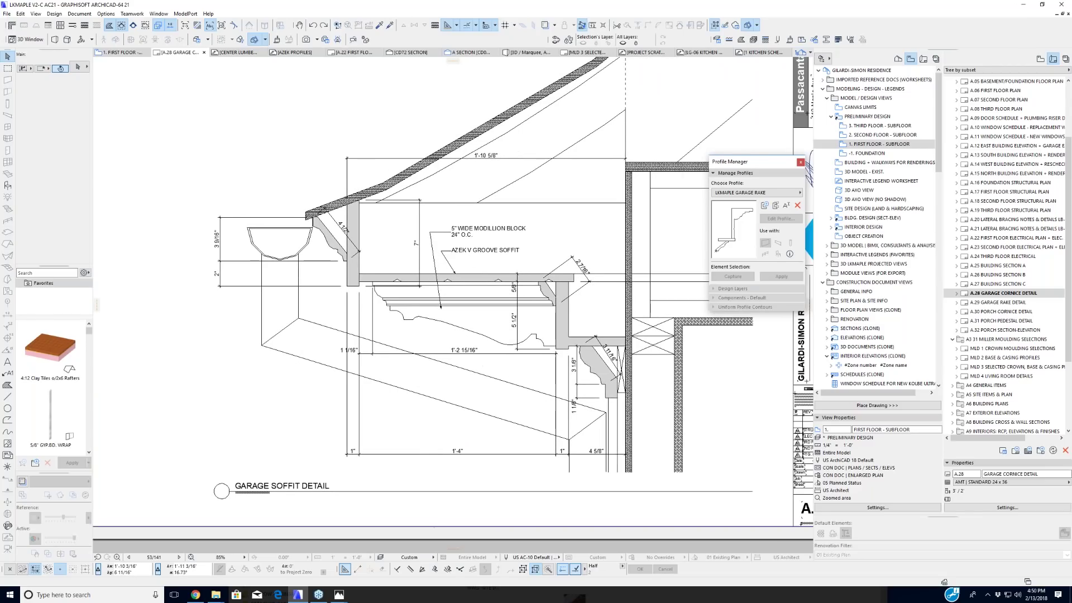
middle_click_drag(632, 411, 601, 388)
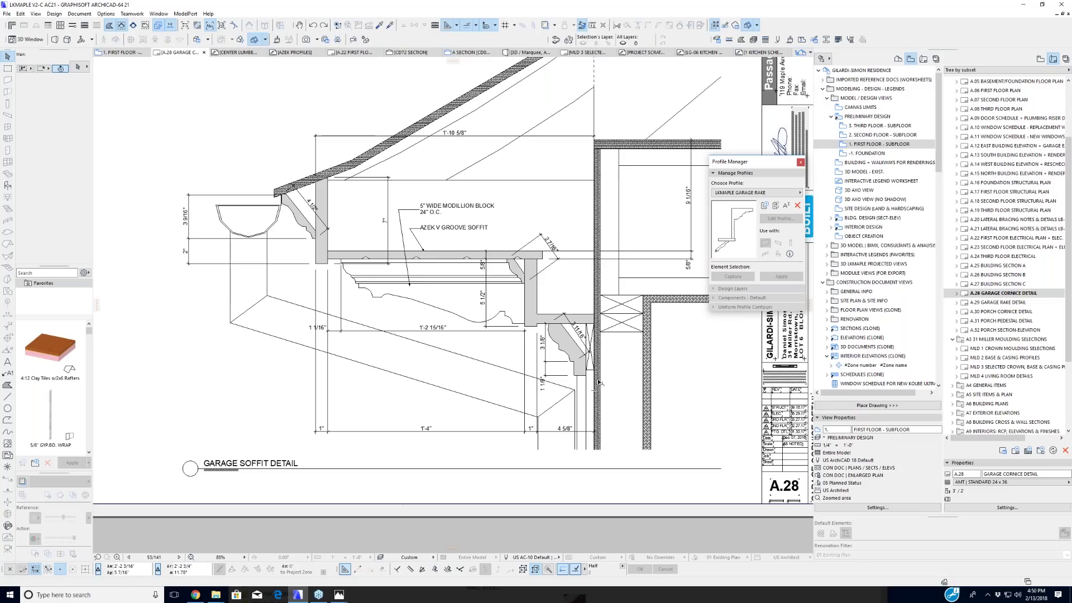
Step: Turn on true line weight display and check the outlines of the garage fascia, crown moulding and roof edge
scroll(317, 266, "up", 5)
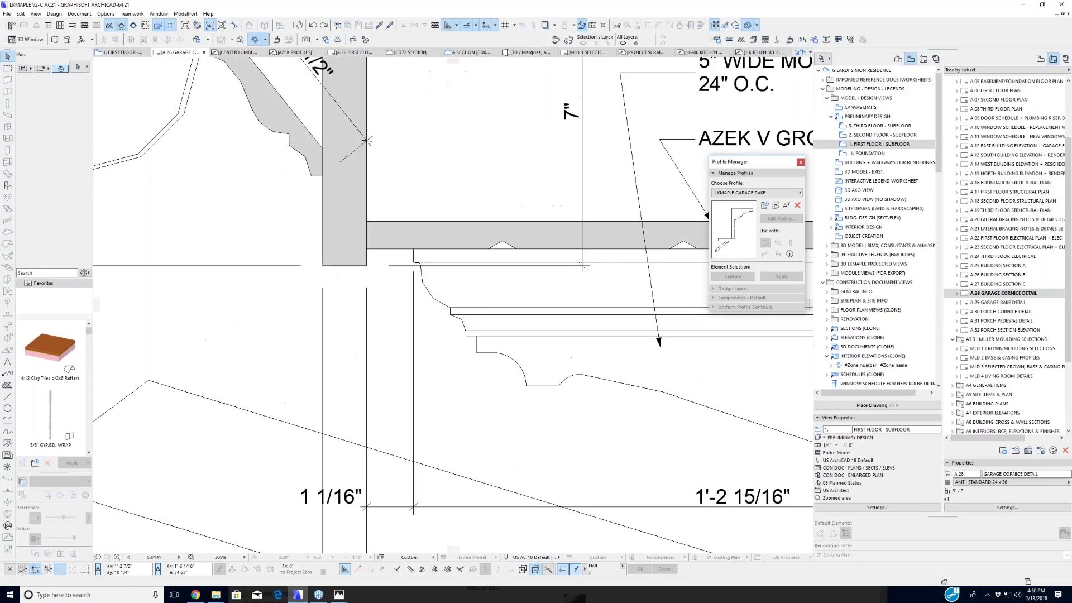
left_click(85, 25)
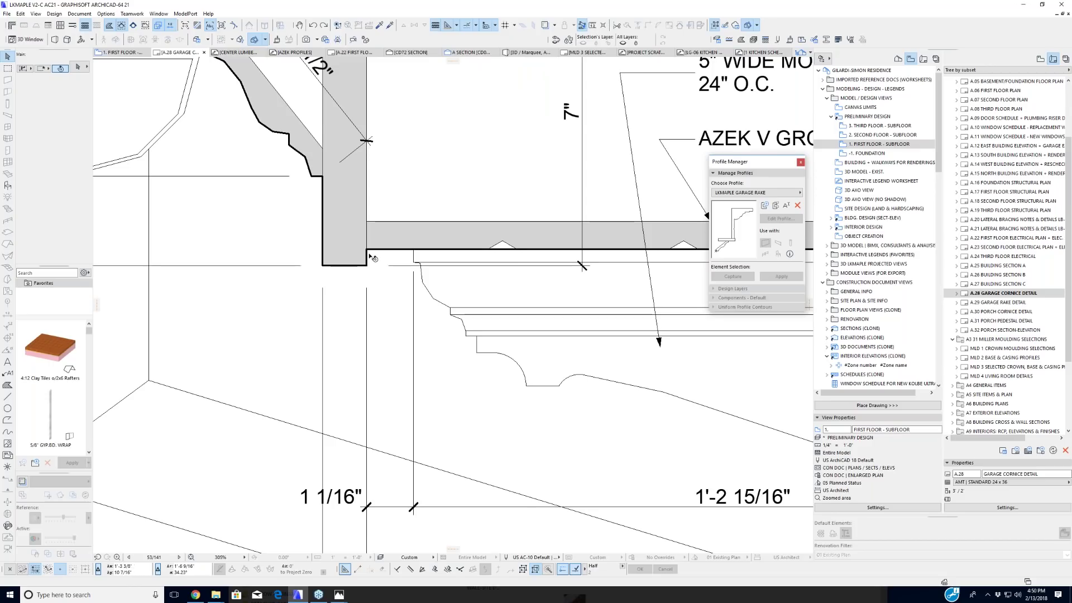
scroll(369, 254, "down", 2)
mouse_move(263, 69)
middle_mouse_down()
mouse_move(392, 291)
mouse_move(100, 359)
middle_mouse_up()
scroll(391, 291, "up", 4)
scroll(382, 289, "down", 2)
scroll(318, 320, "down", 4)
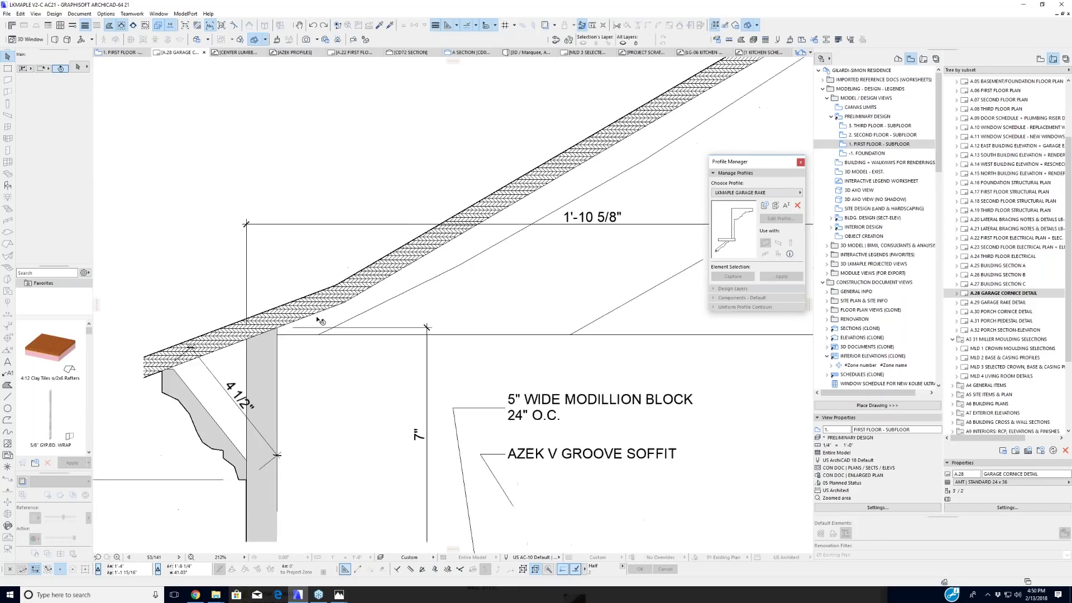
Step: Look over the whole garage soffit detail and read the drawing title and scale below it
mouse_move(413, 548)
middle_mouse_down()
mouse_move(335, 422)
mouse_move(324, 348)
middle_mouse_up()
scroll(324, 348, "down", 4)
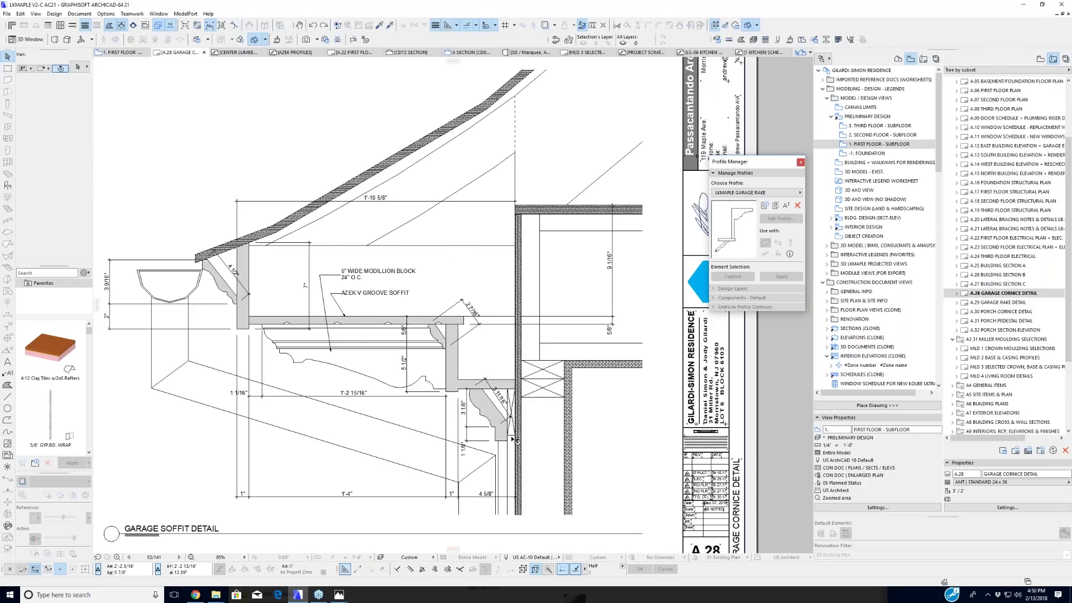
scroll(391, 415, "down", 2)
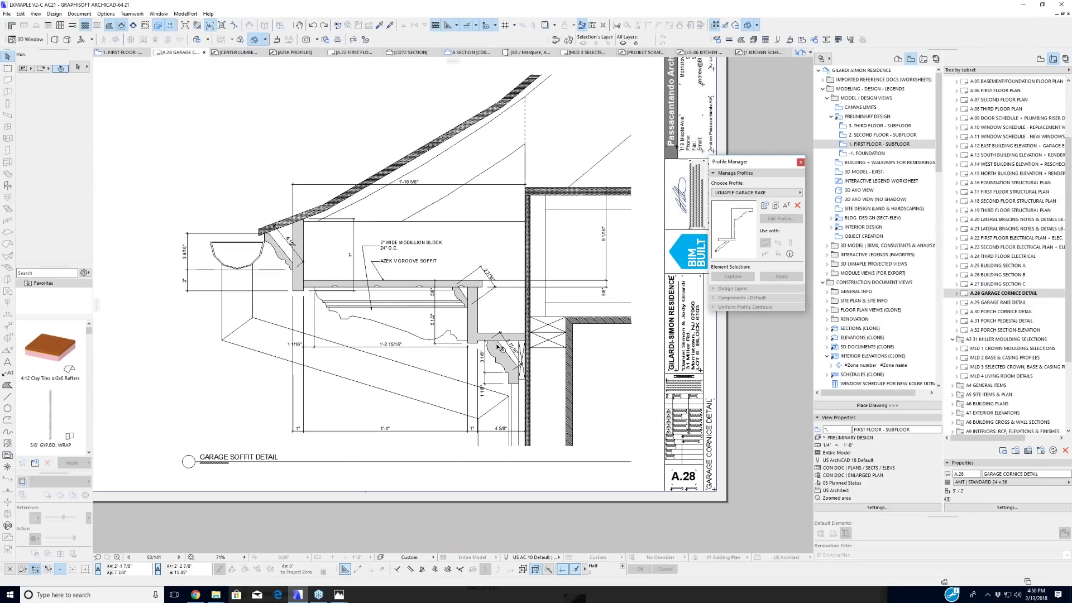
scroll(499, 345, "up", 2)
middle_click_drag(302, 410, 490, 275)
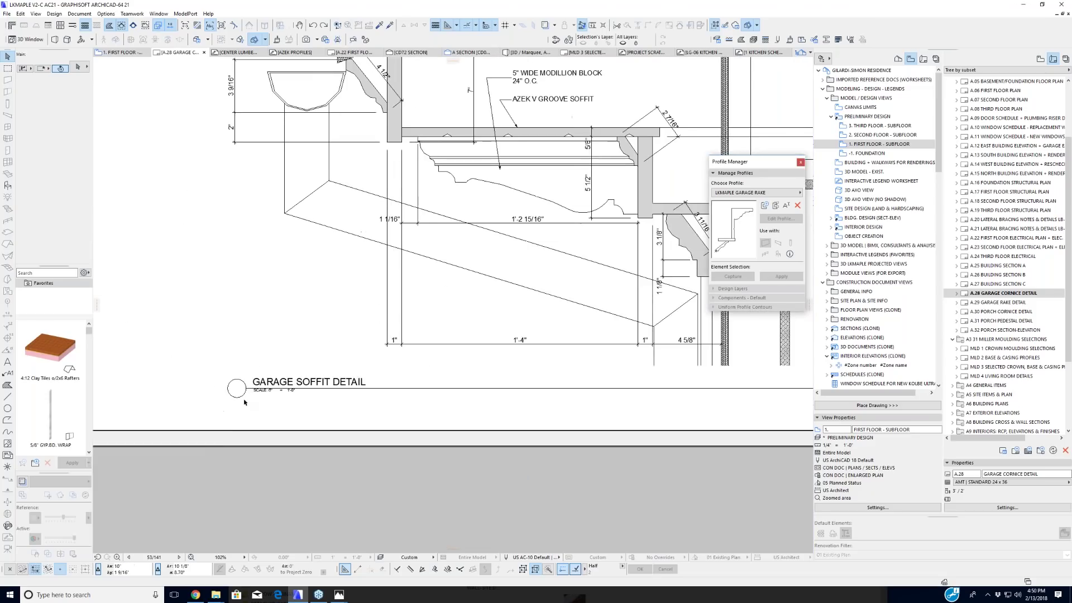
scroll(300, 379, "up", 6)
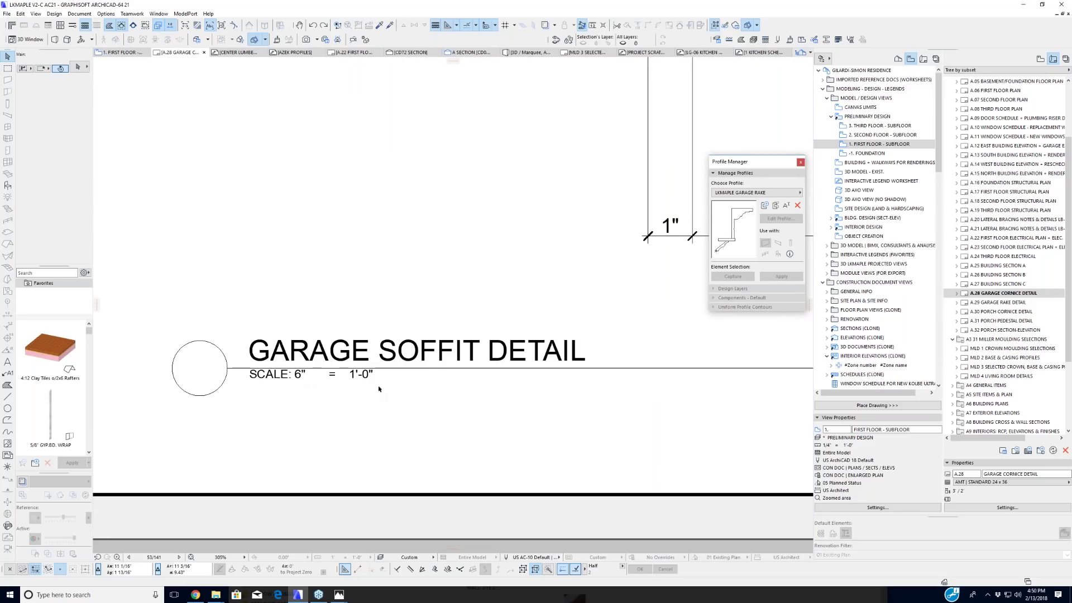
Step: Open the A.30 PORCH CORNICE DETAIL layout and examine the column capital and 4X4 post connection
double_click(999, 311)
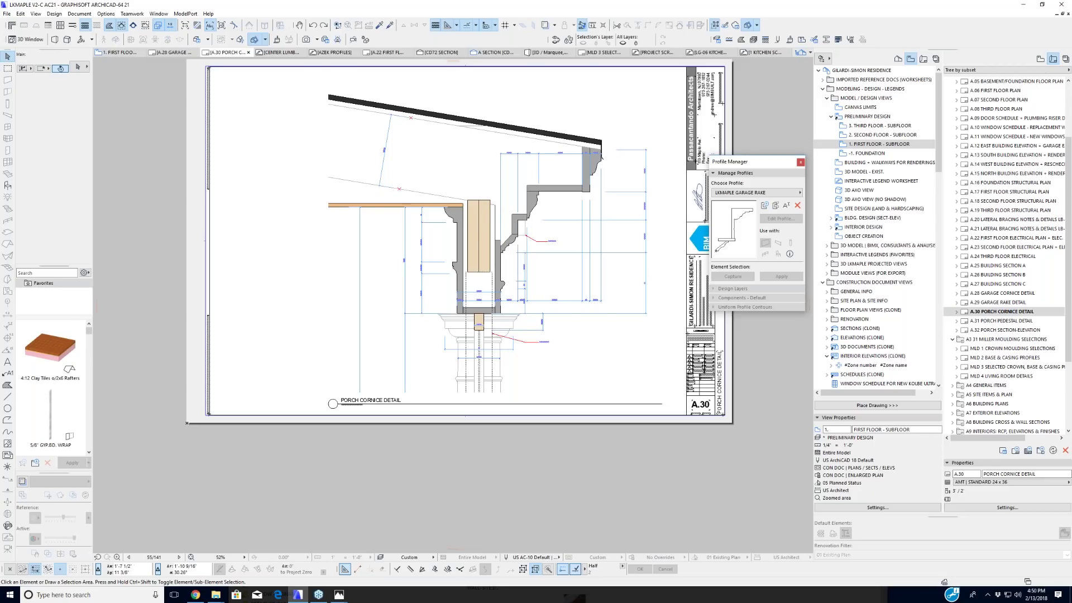
scroll(487, 235, "up", 3)
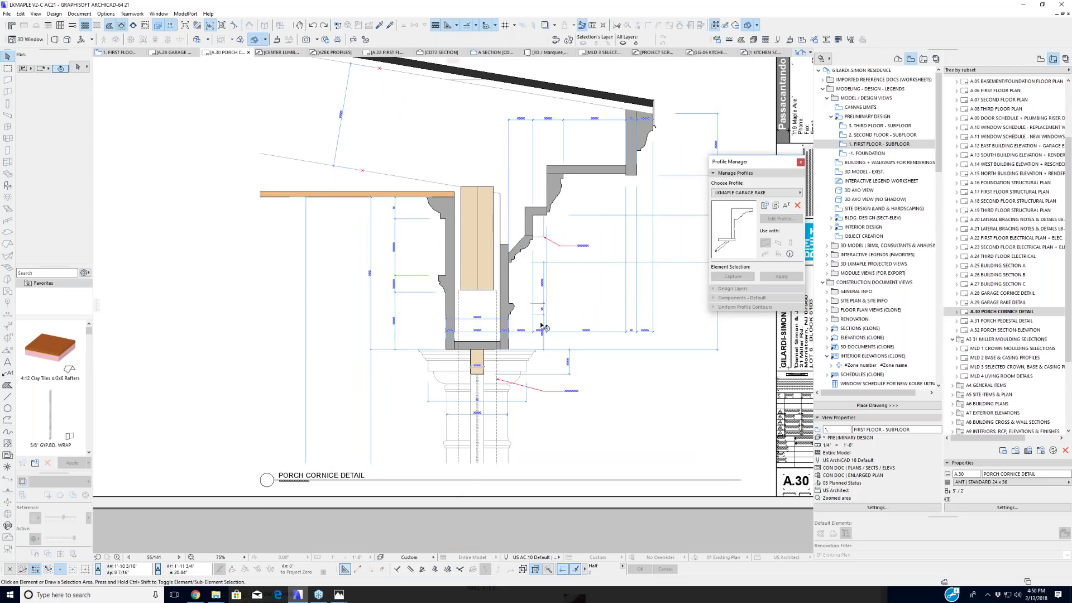
scroll(541, 326, "up", 1)
scroll(527, 438, "up", 1)
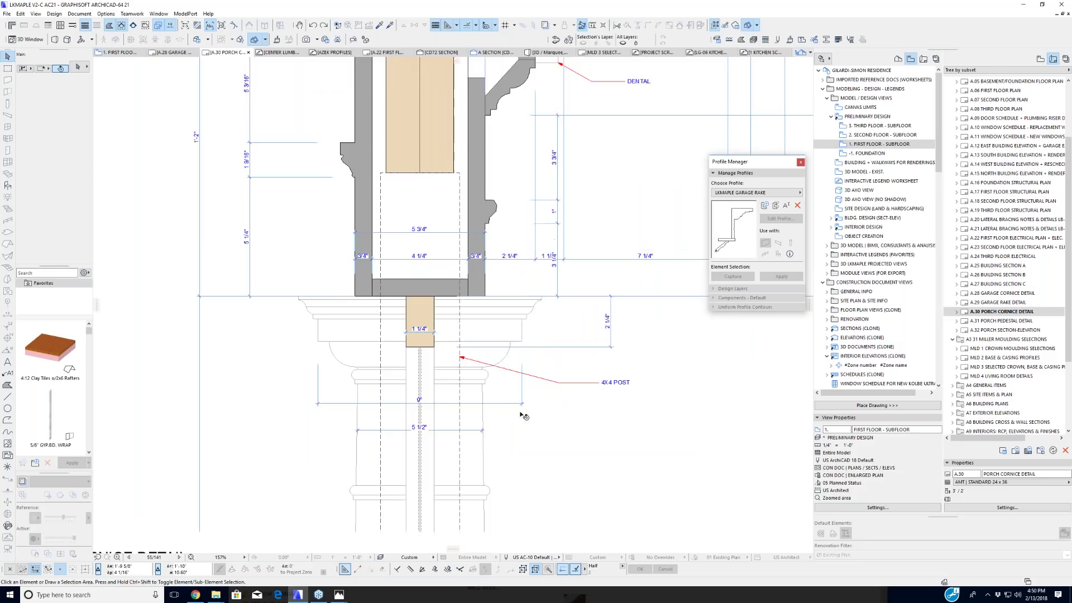
scroll(518, 403, "up", 1)
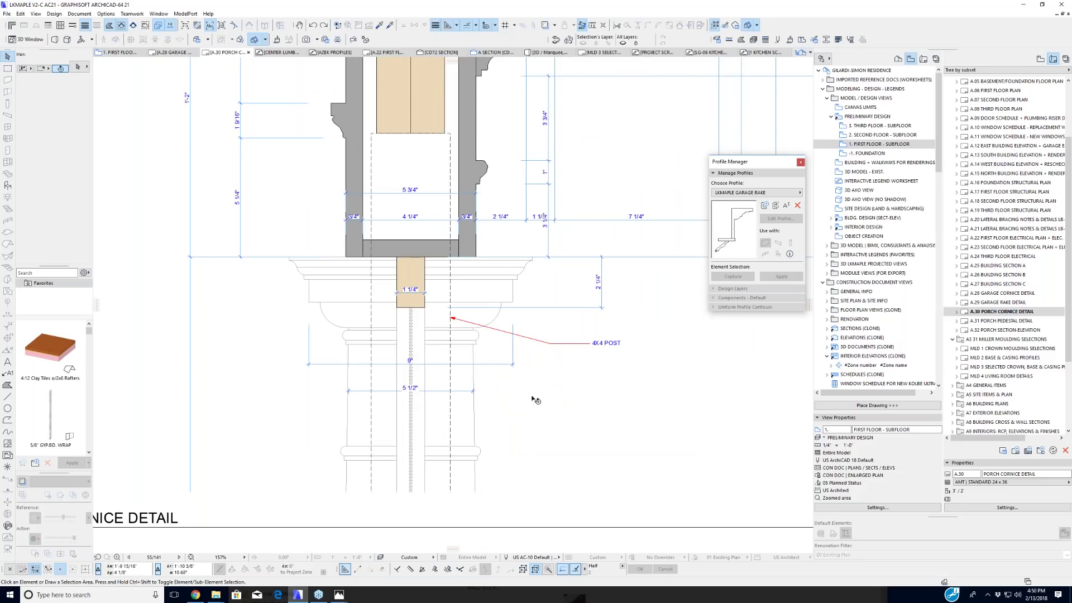
scroll(532, 400, "up", 1)
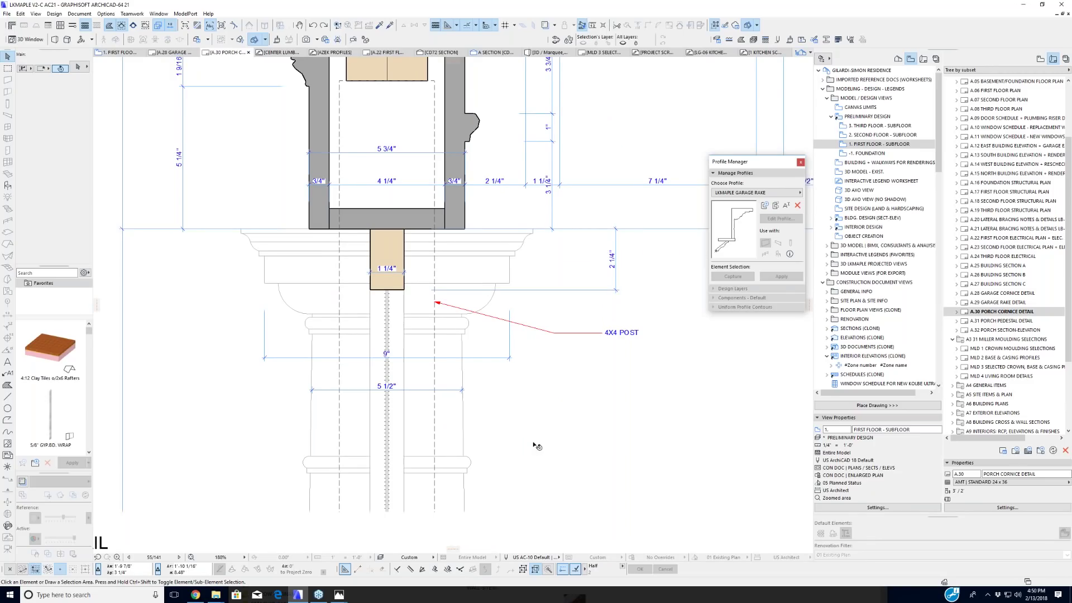
scroll(535, 445, "down", 1)
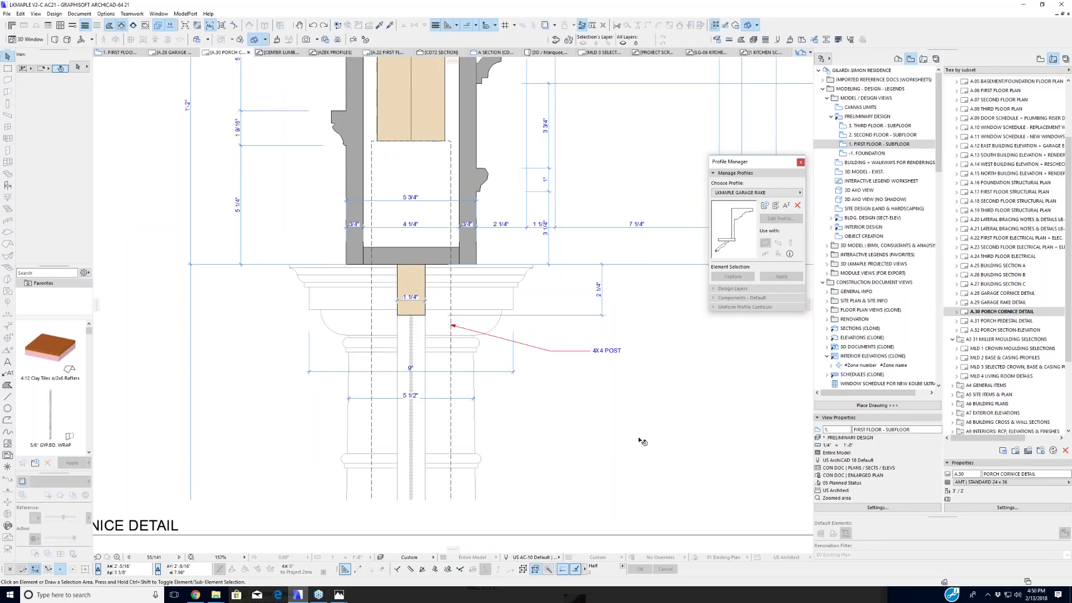
middle_click_drag(642, 441, 597, 462)
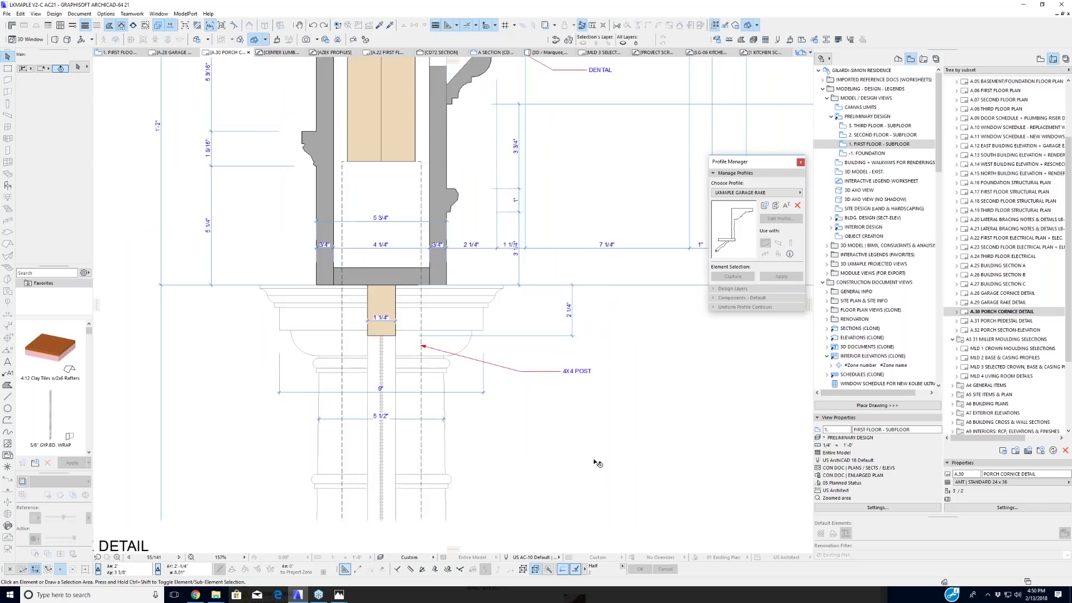
Step: Examine the porch cornice build-up from the column capital up through the beam and dental to the roof edge
scroll(598, 463, "down", 1)
middle_click_drag(589, 176, 524, 259)
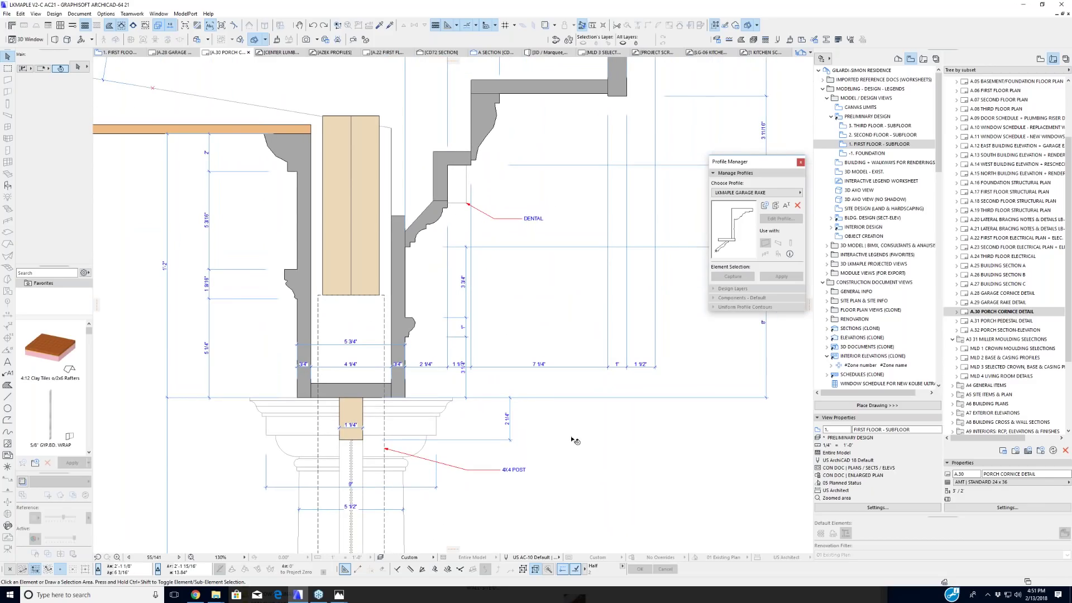
scroll(557, 426, "down", 1)
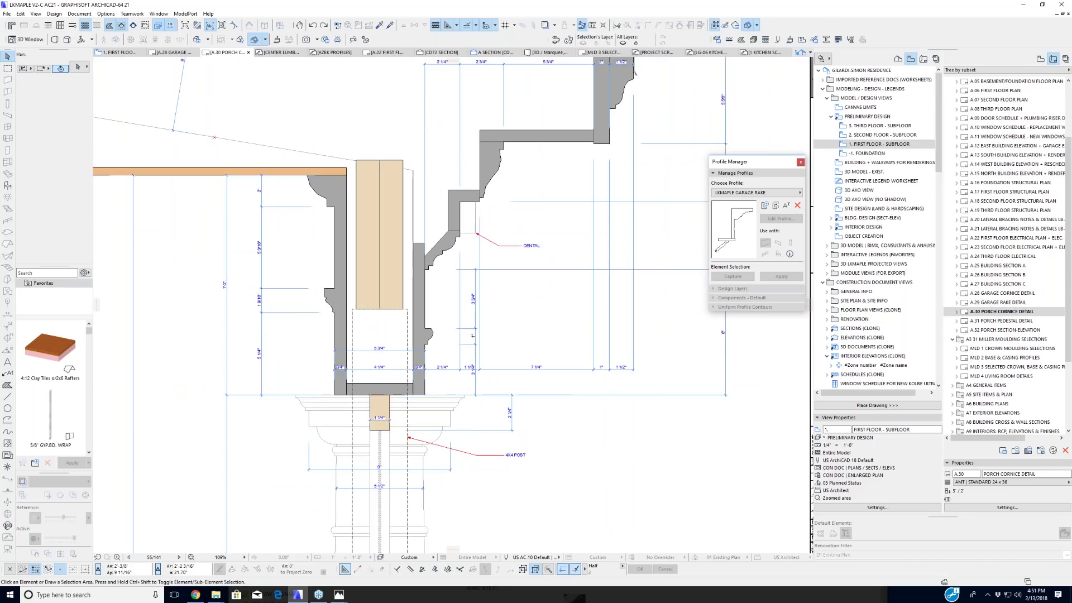
scroll(542, 317, "down", 1)
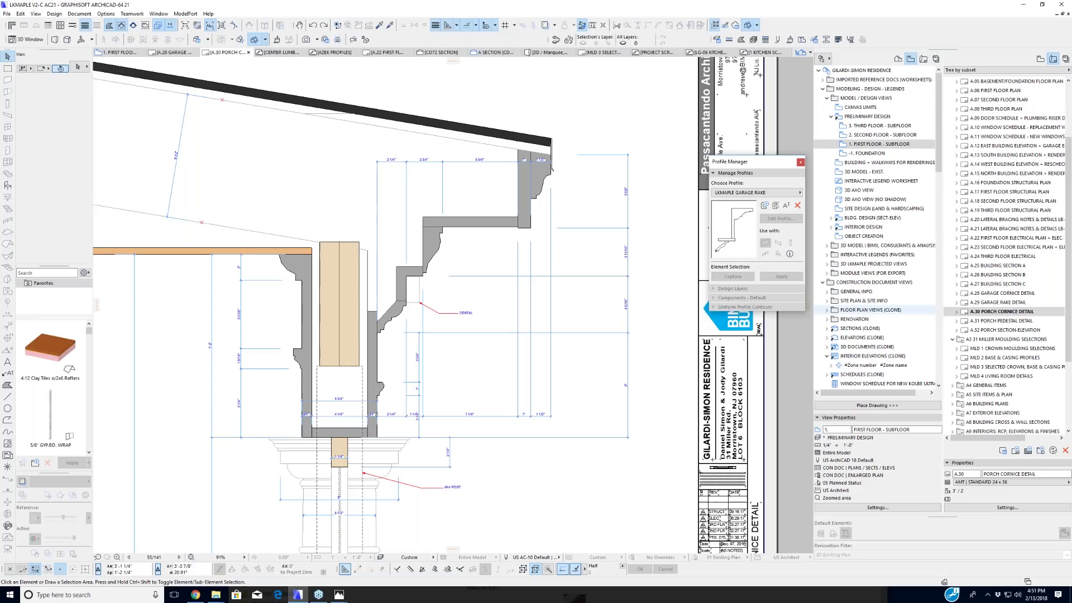
middle_click_drag(536, 279, 559, 311)
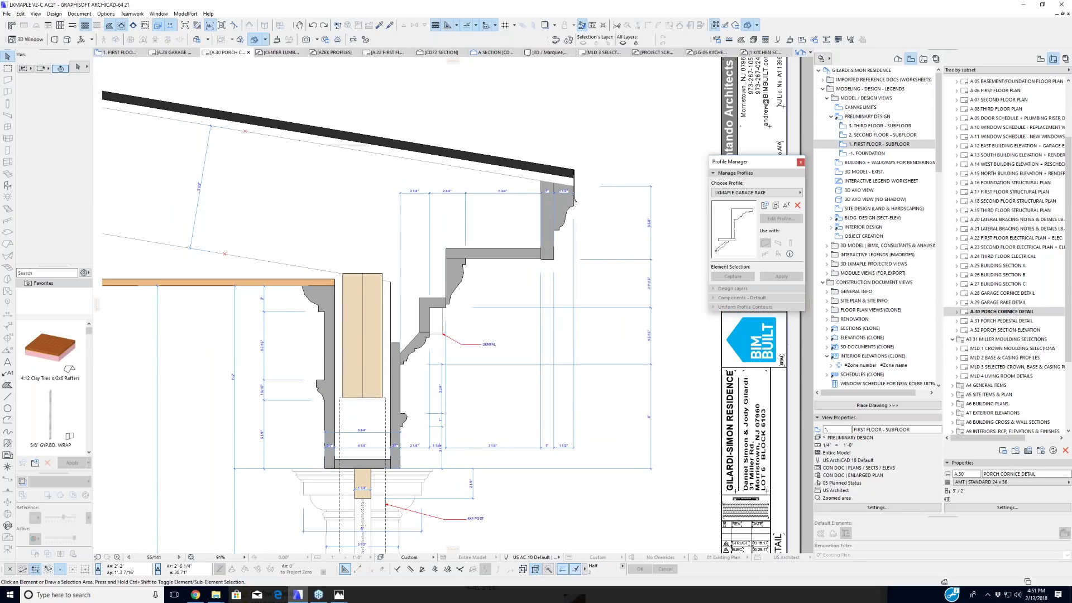
middle_click_drag(456, 333, 437, 307)
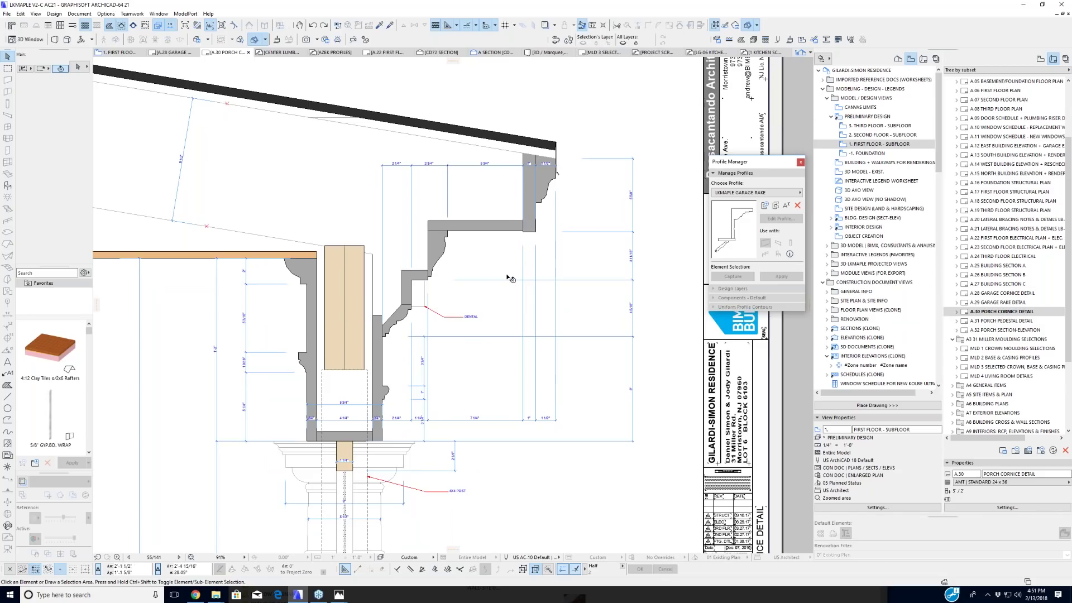
Step: Examine the porch cornice's roof-edge crown, soffit and dental mouldings together with their dimensions
middle_click_drag(612, 251, 585, 263)
scroll(569, 221, "up", 3)
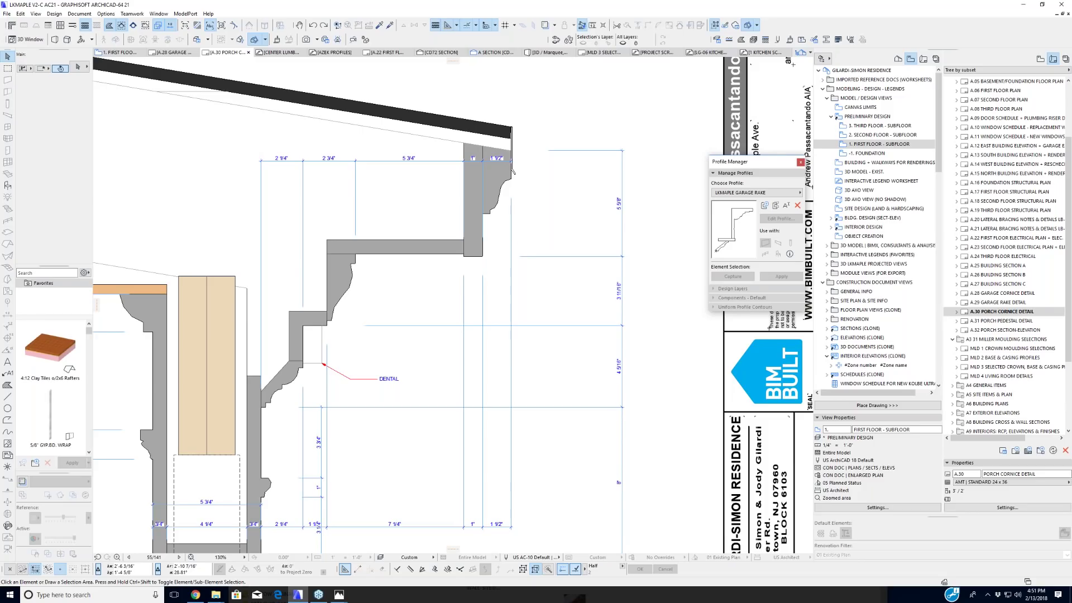
scroll(587, 237, "up", 3)
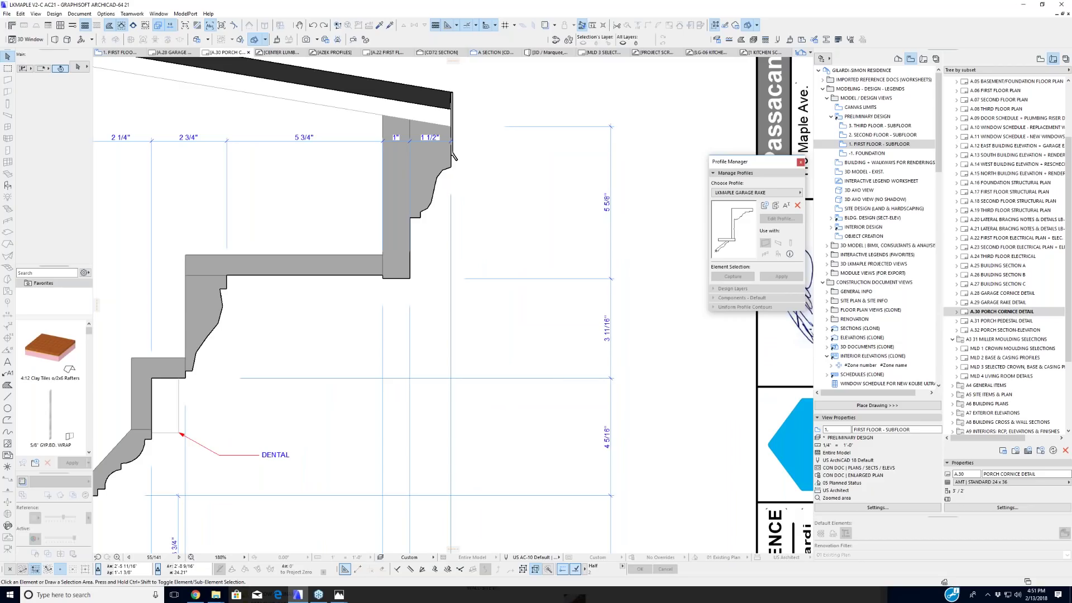
middle_click_drag(582, 370, 592, 271)
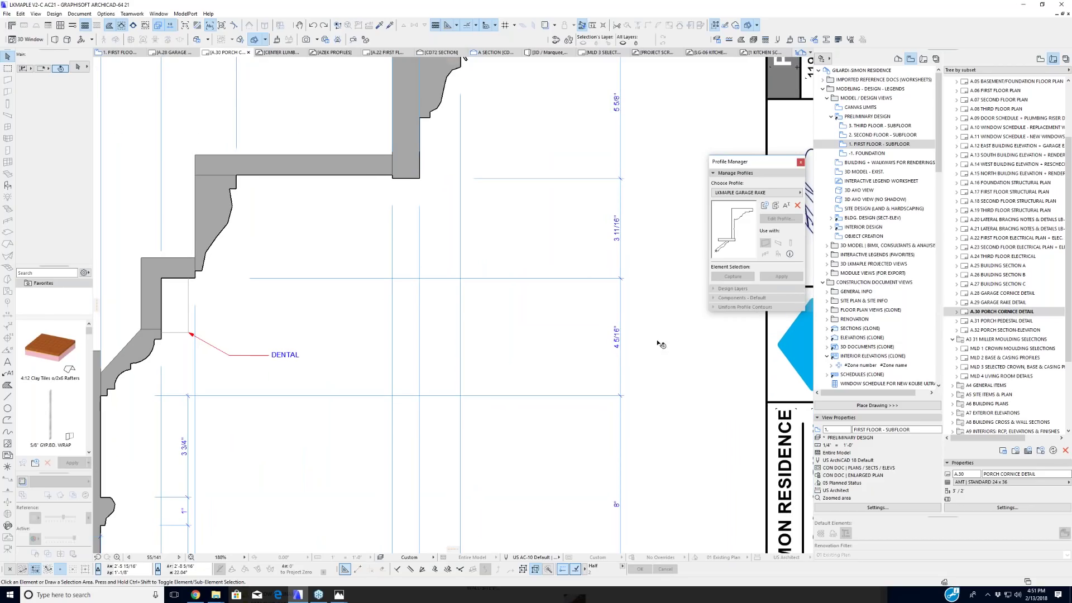
middle_click_drag(566, 376, 714, 257)
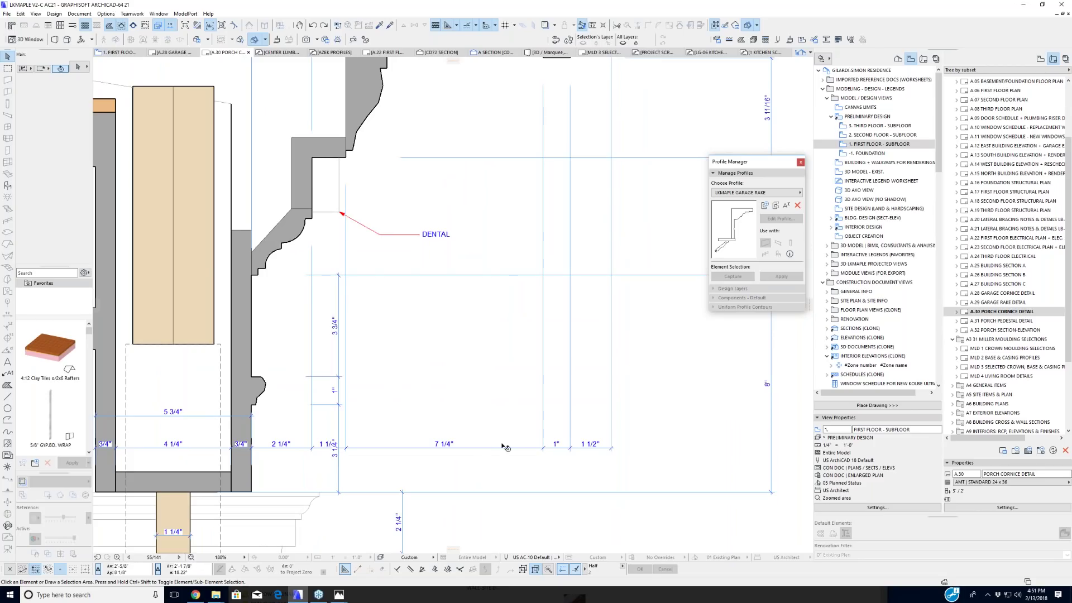
Step: Inspect the porch beam casing and its bottom board where they sit above the column capital
scroll(453, 305, "up", 3)
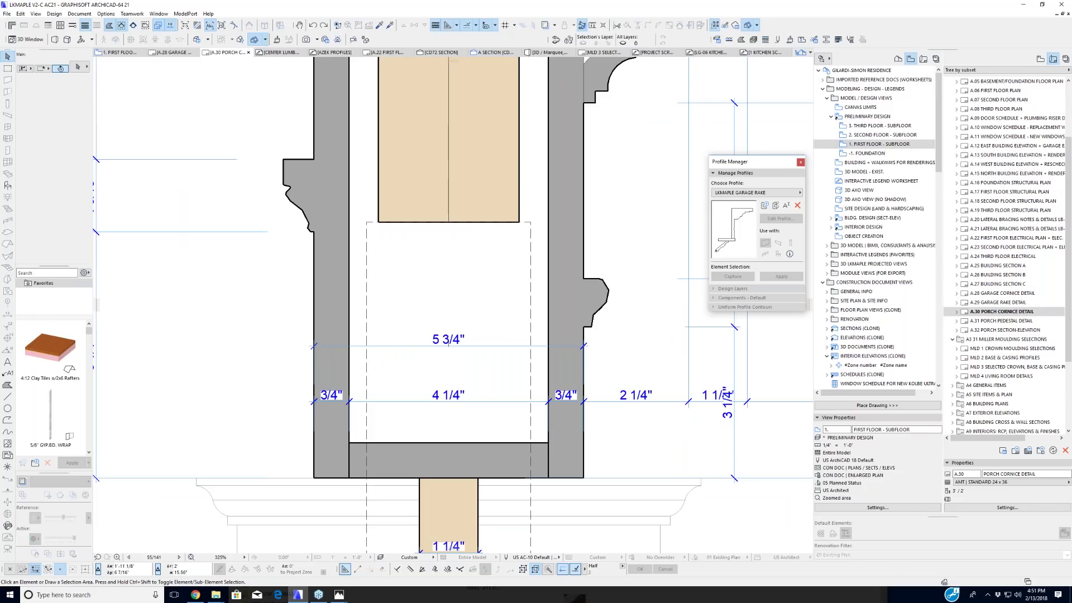
left_click(619, 446)
scroll(592, 443, "down", 10)
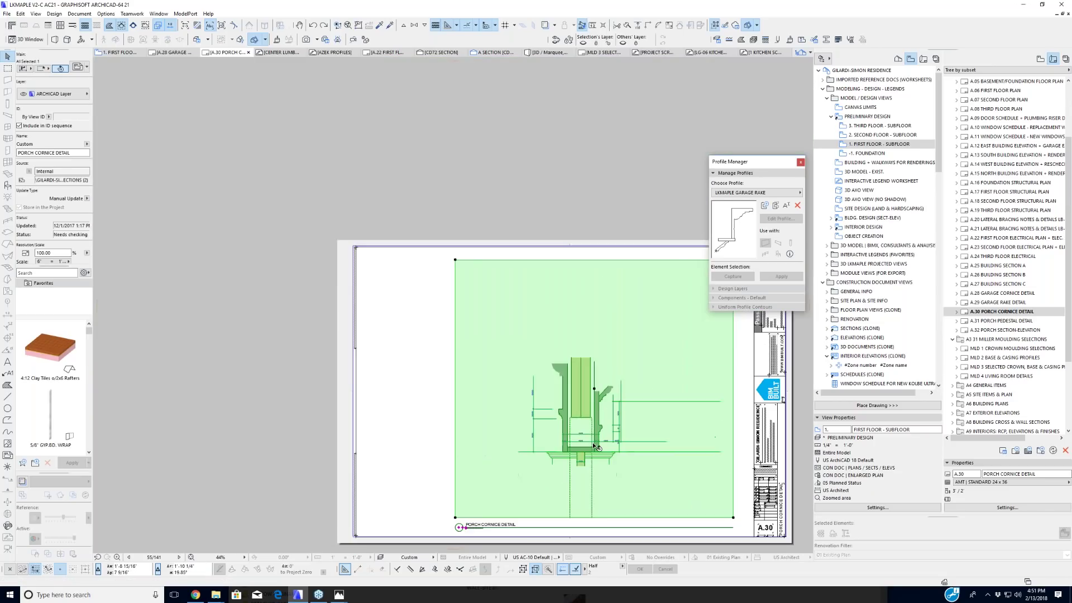
left_click(561, 175)
scroll(584, 399, "up", 4)
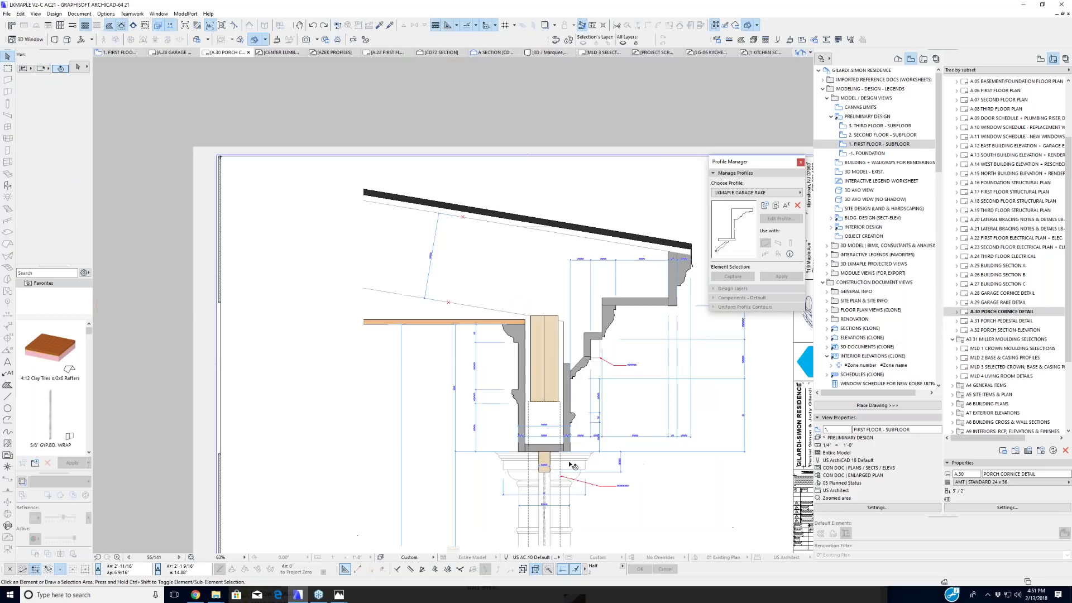
scroll(590, 455, "up", 2)
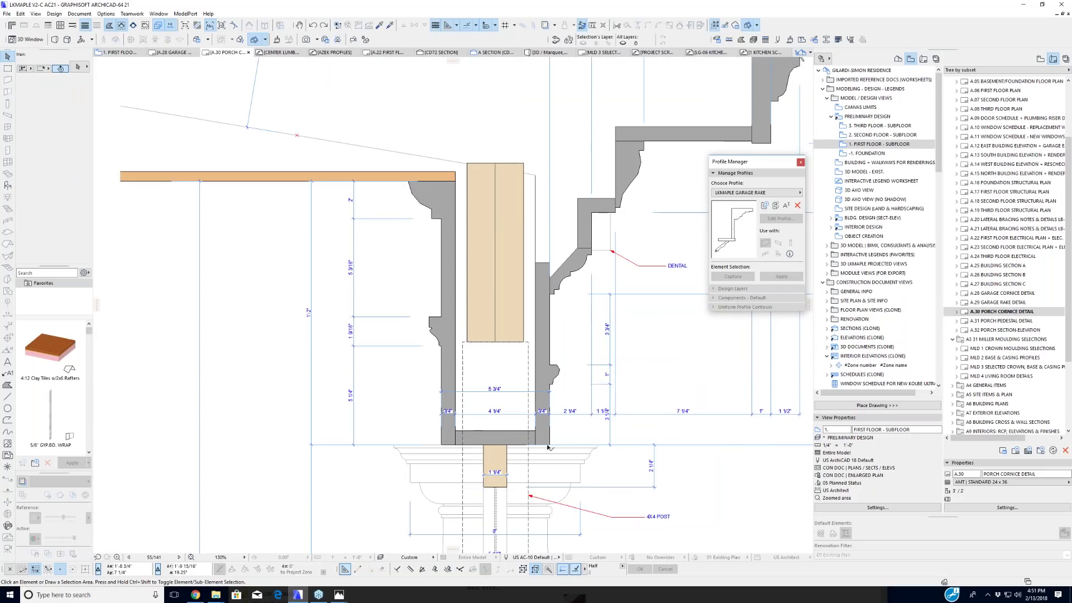
scroll(548, 447, "up", 4)
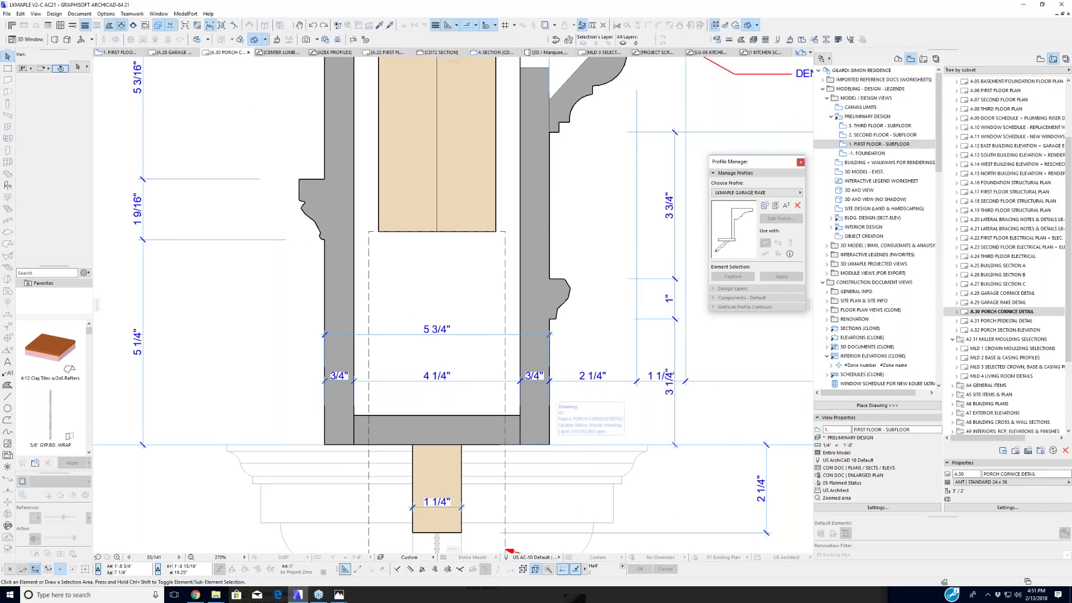
scroll(333, 422, "down", 3)
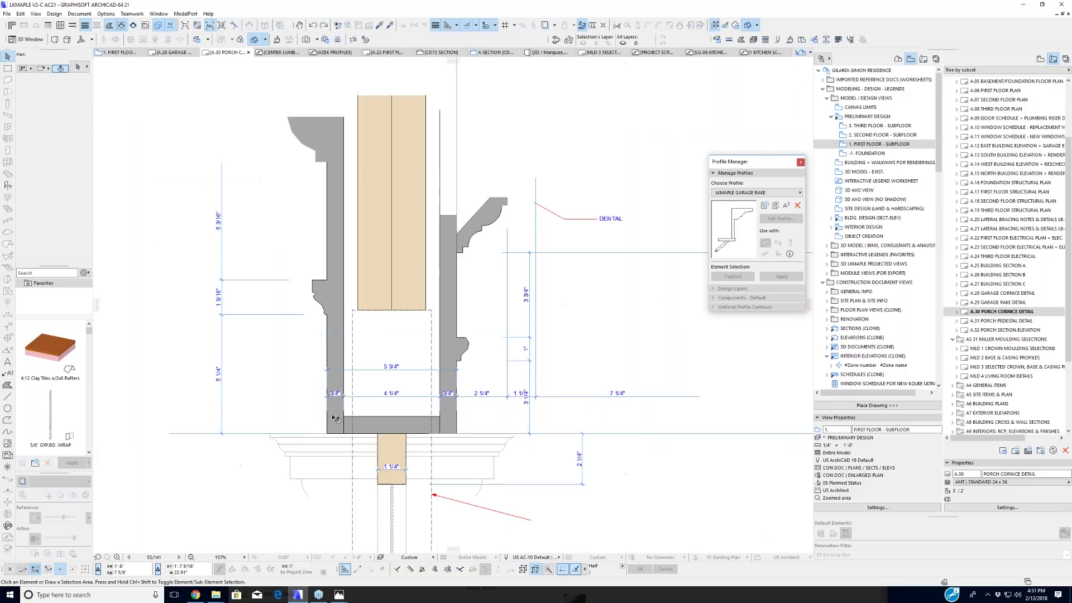
Step: Review the complete porch cornice profile and its dimensions against the roof, beam and column
scroll(344, 368, "down", 2)
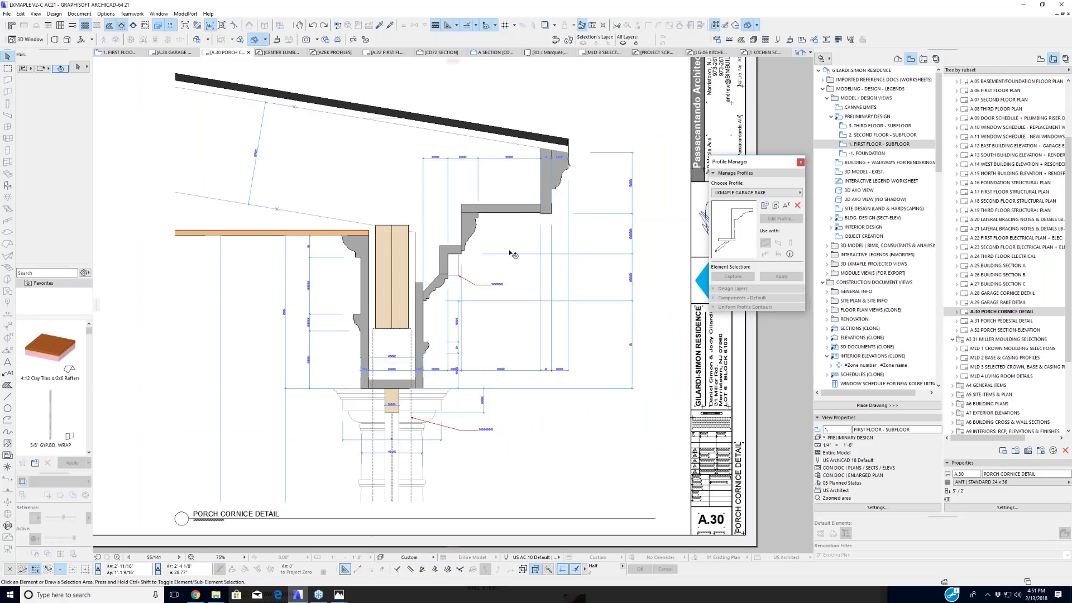
scroll(514, 255, "up", 1)
scroll(553, 368, "down", 1)
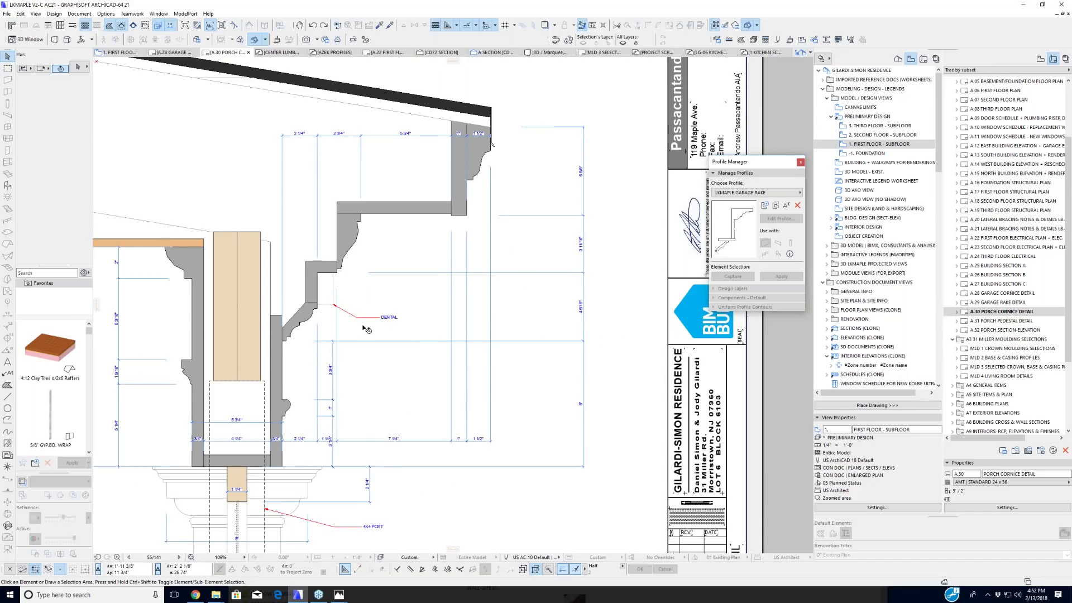
scroll(564, 327, "down", 1)
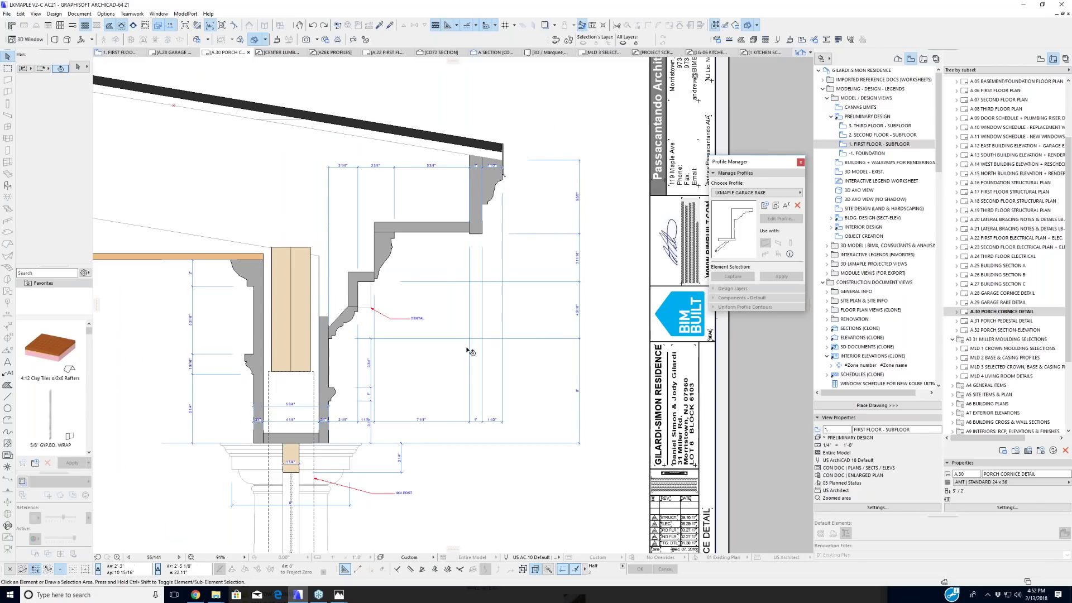
Step: View the whole A.30 Porch Cornice Detail sheet, including its title block
scroll(436, 339, "down", 1)
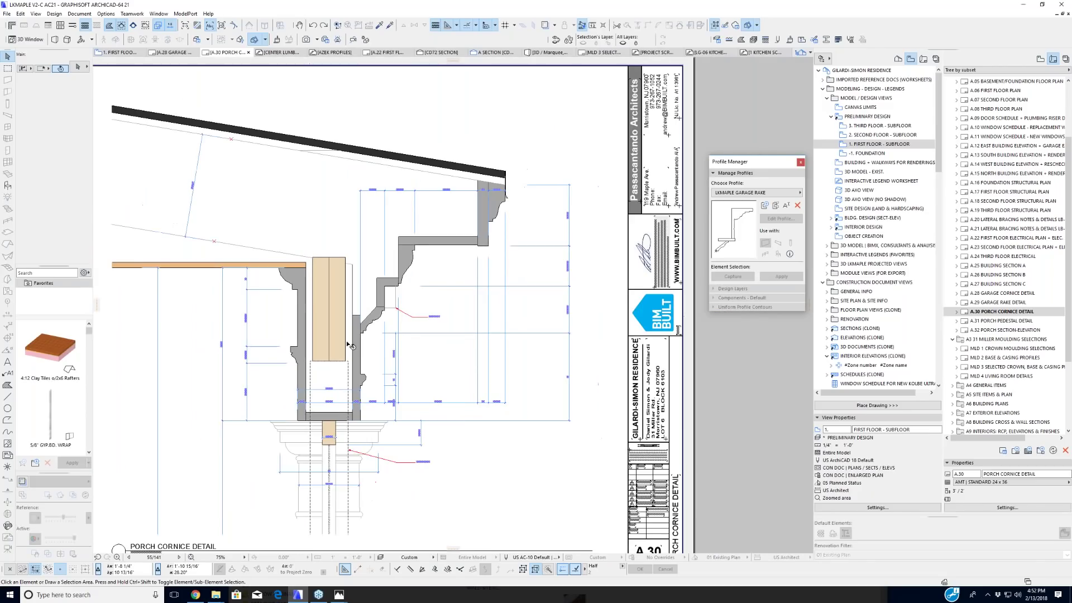
middle_click_drag(350, 345, 406, 319)
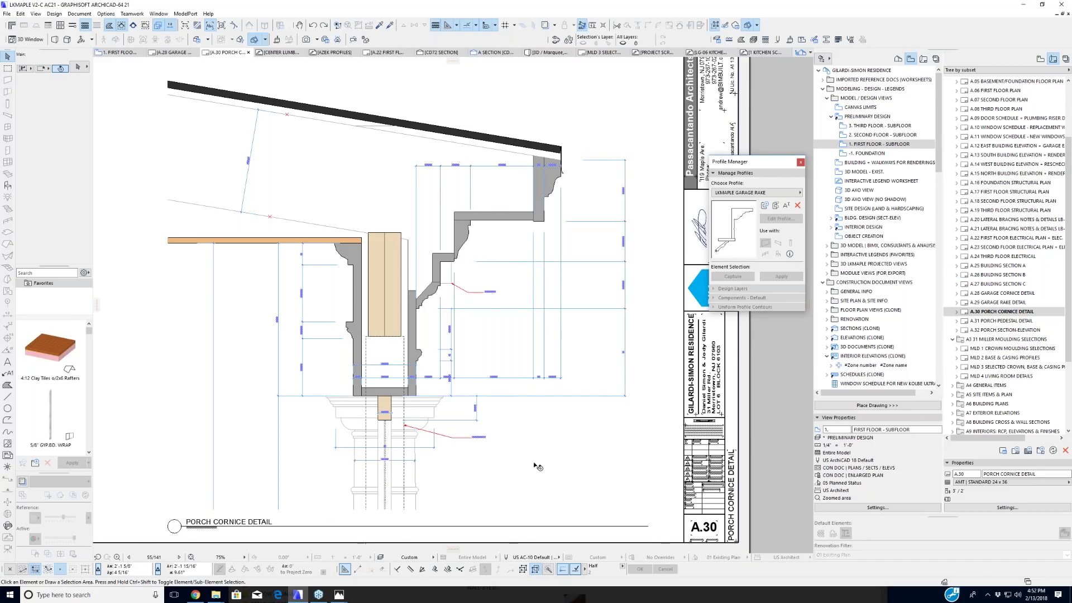
scroll(534, 462, "down", 4)
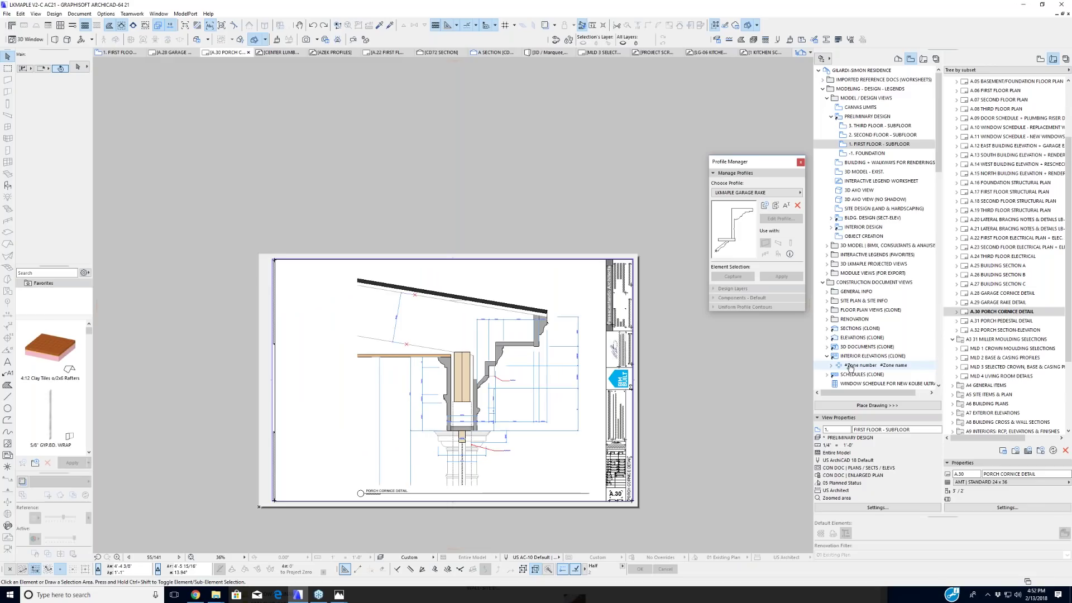
Step: Open the MLD 1 Crown Moulding Selections layout and review its first-floor and second-floor cornice profiles
double_click(971, 348)
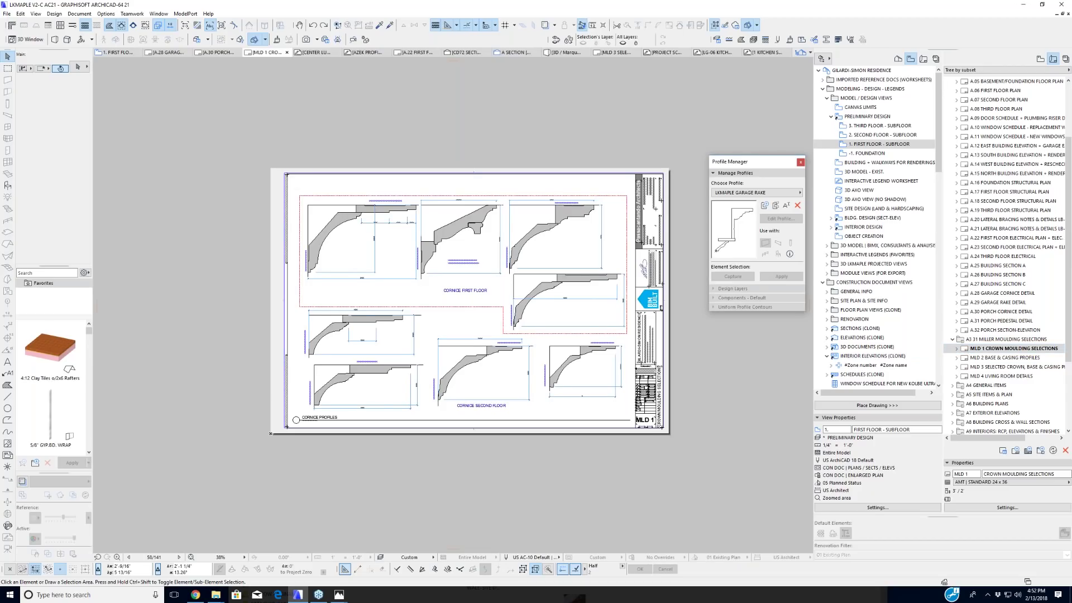
scroll(539, 369, "up", 2)
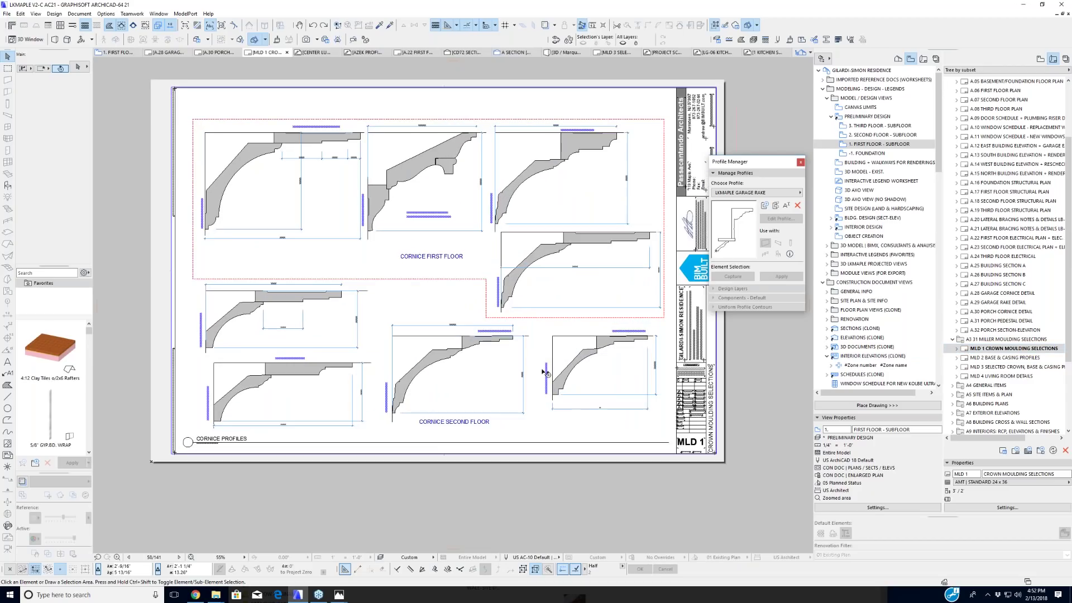
scroll(390, 428, "up", 1)
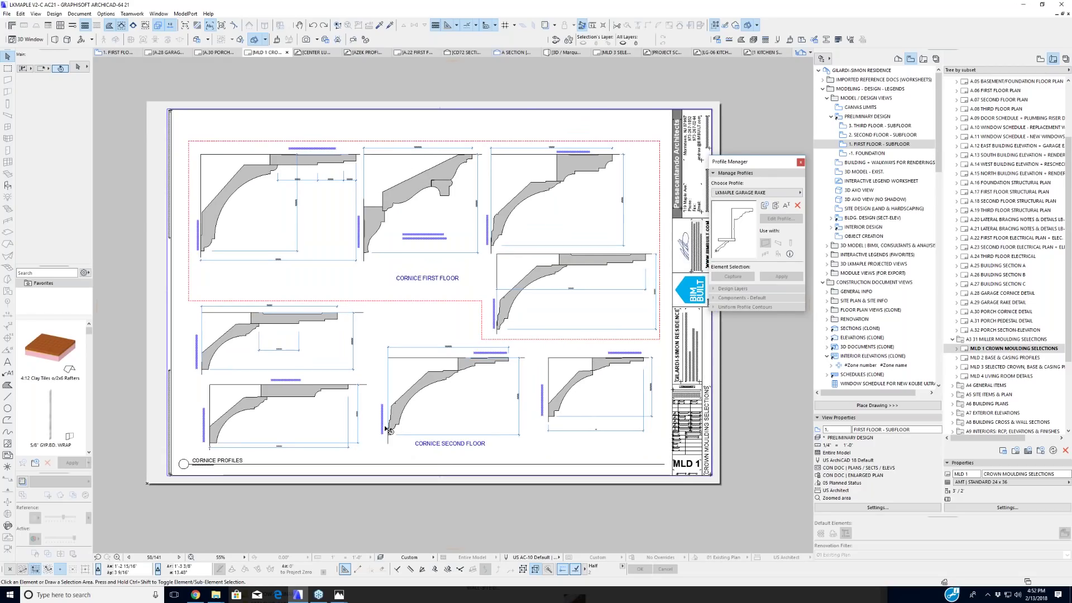
middle_click_drag(486, 380, 473, 395)
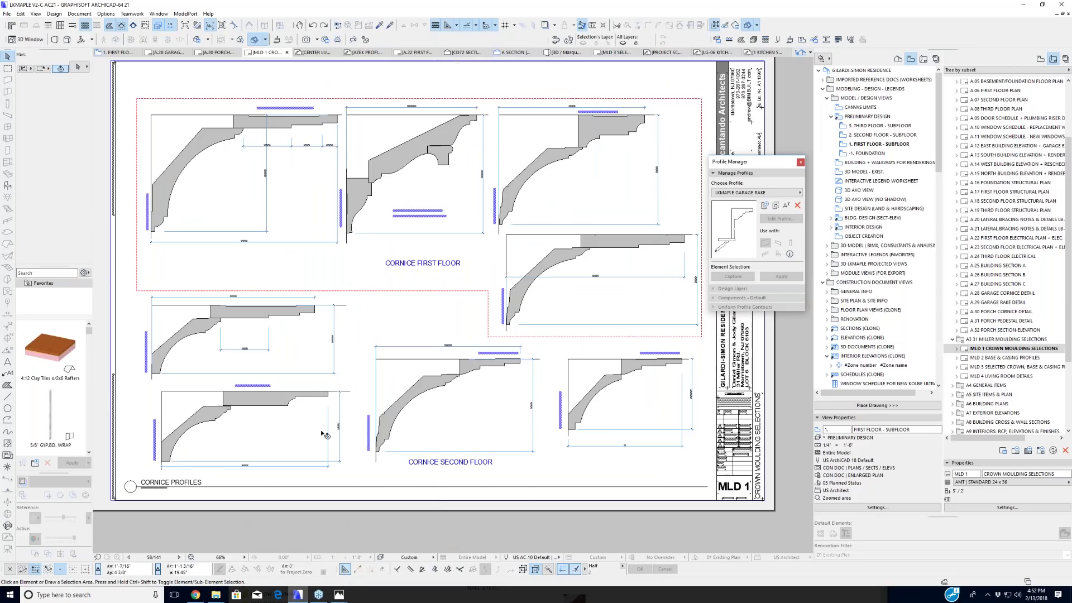
Step: Return to the first floor plan and examine the eave and cornice in the garage section drawing
key("ctrl+Tab")
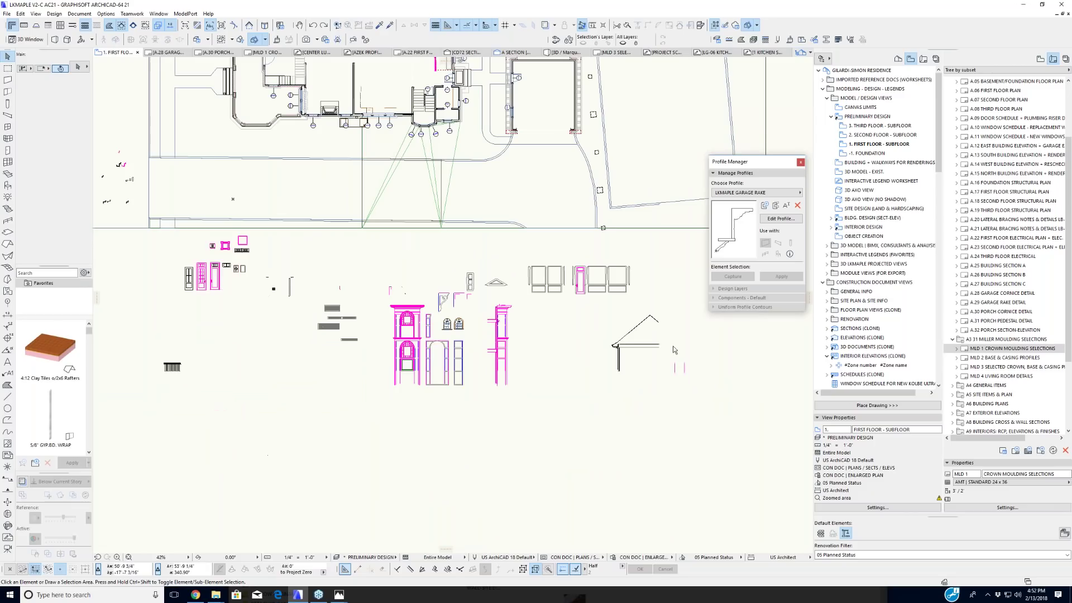
scroll(640, 351, "up", 7)
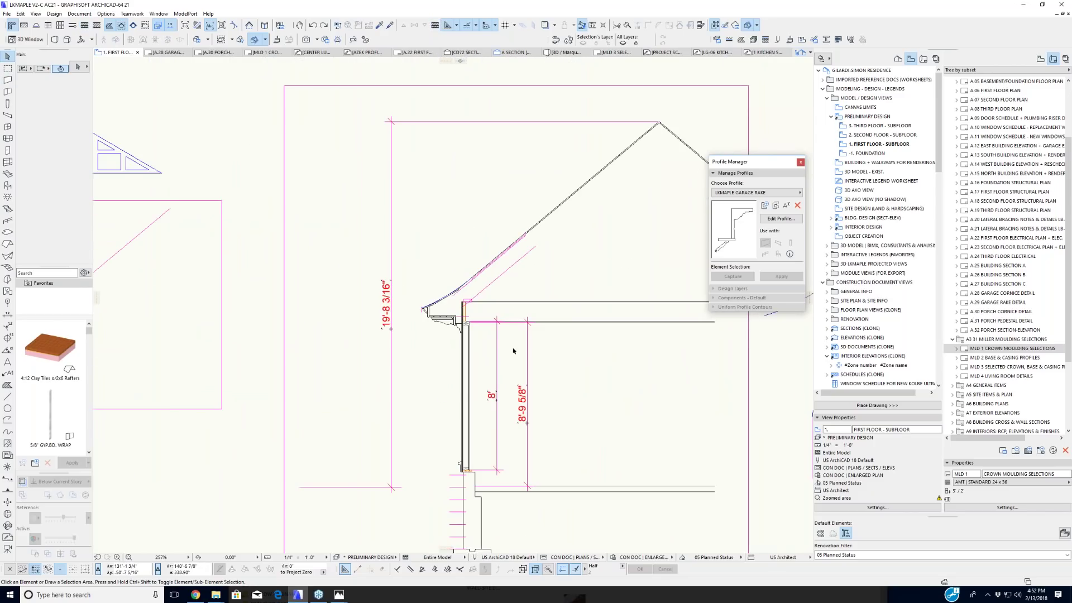
scroll(453, 334, "up", 3)
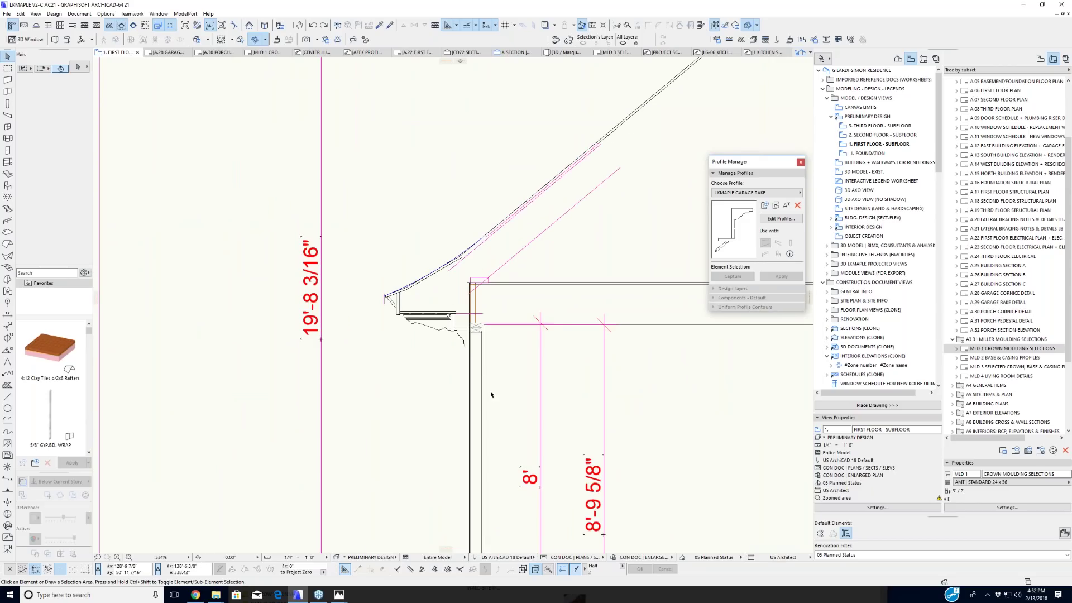
scroll(431, 305, "down", 3)
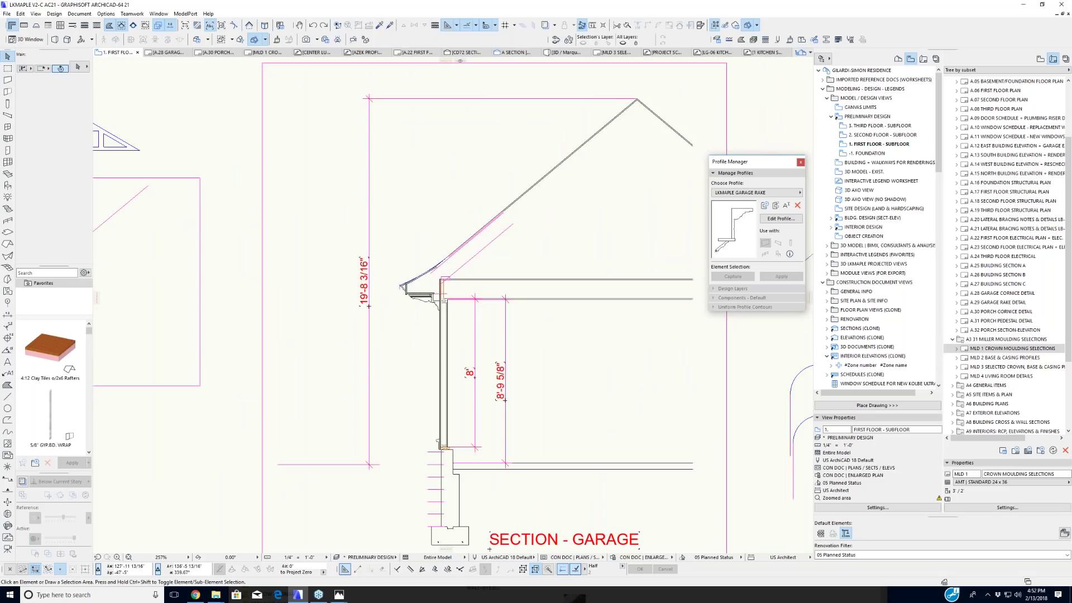
scroll(400, 306, "up", 3)
scroll(400, 306, "up", 1)
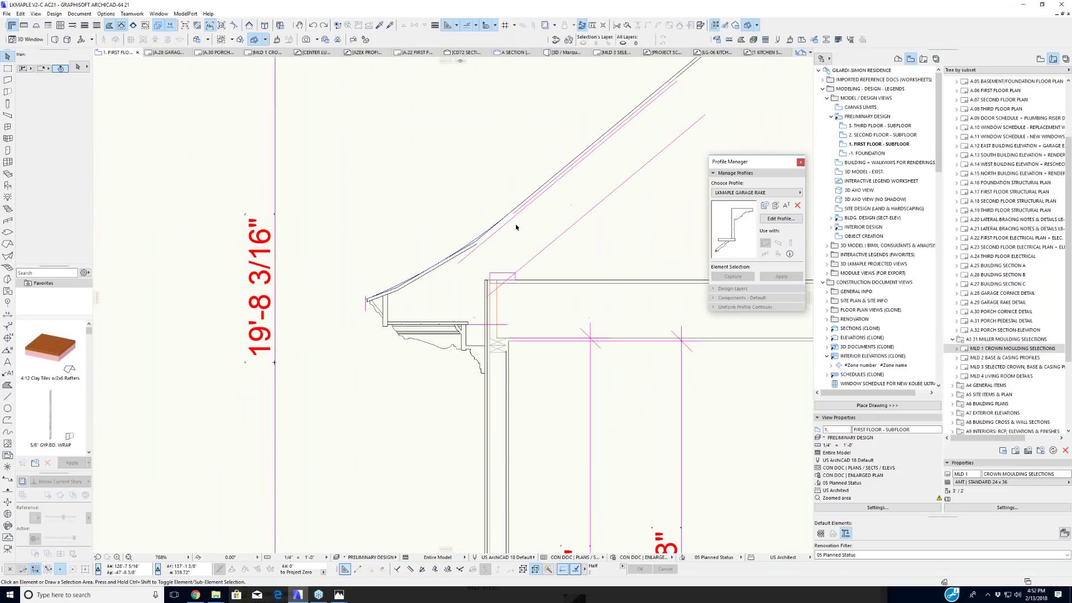
scroll(507, 219, "down", 1)
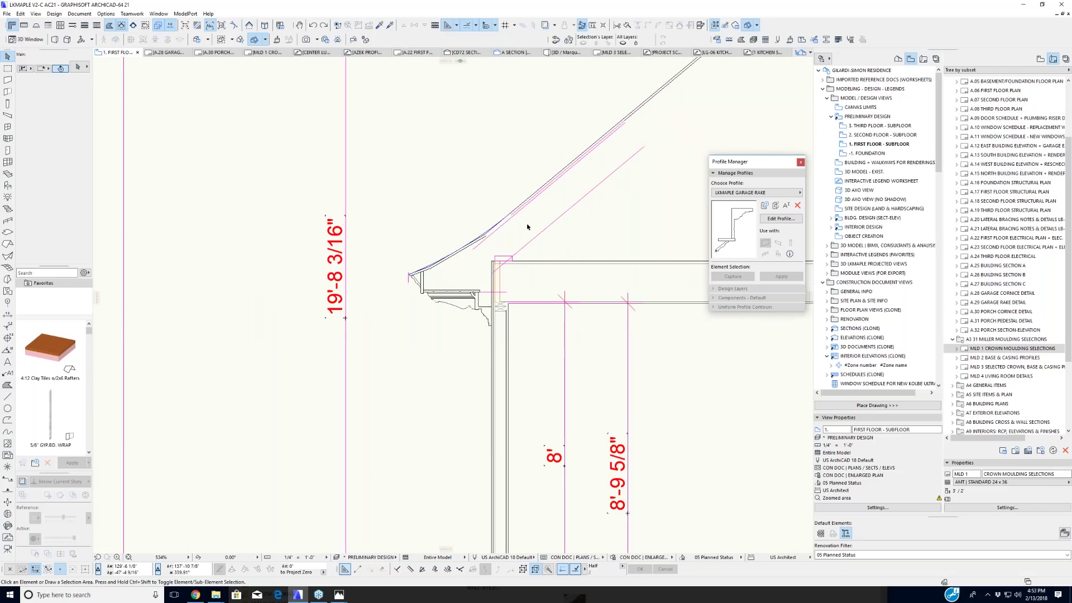
middle_click_drag(527, 227, 467, 230)
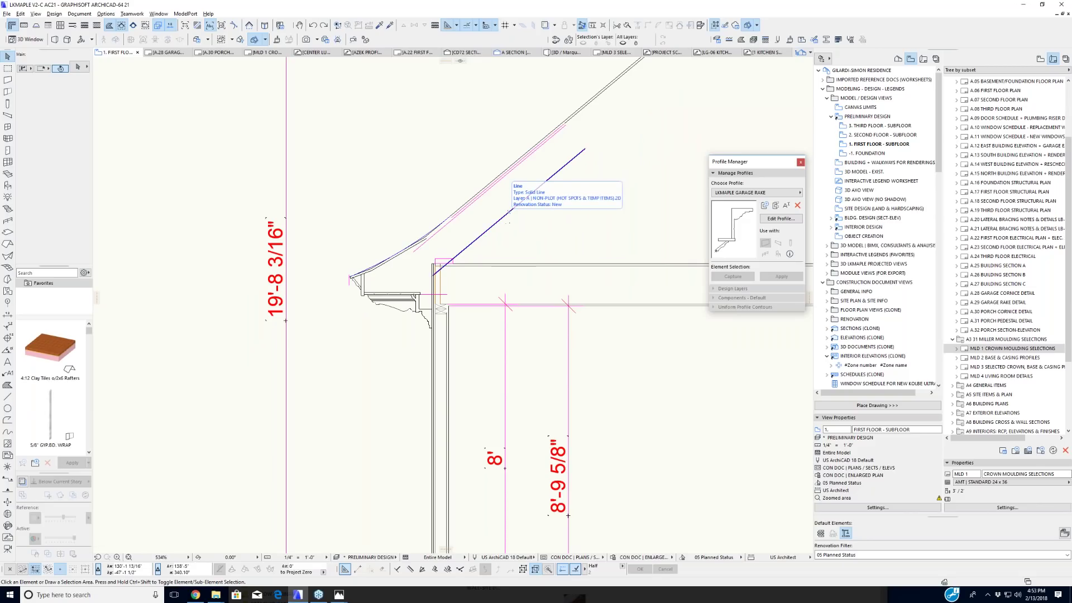
Step: Measure the perpendicular distance from the sloped rafter line to the roof line with a temporary line, then cancel it
left_click(508, 222, "alt")
left_click(499, 218)
scroll(499, 217, "up", 2)
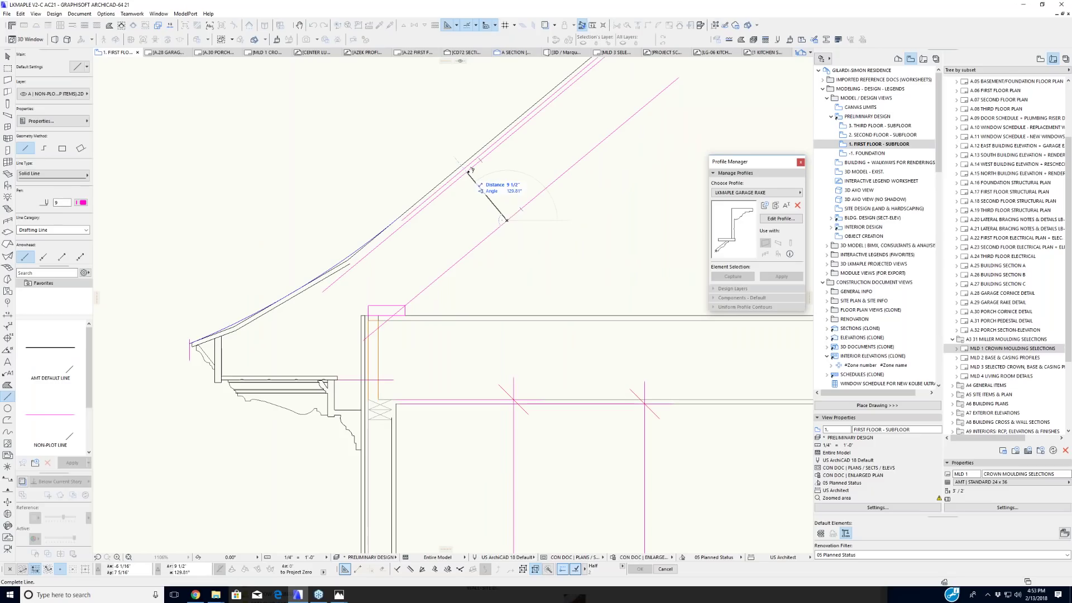
right_click(468, 171)
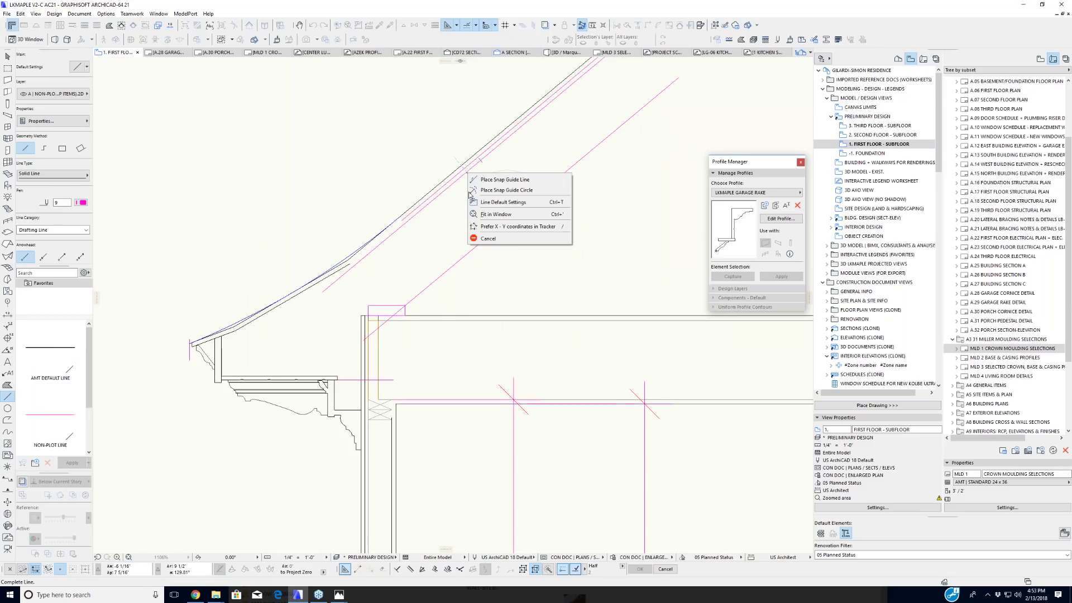
left_click(518, 239)
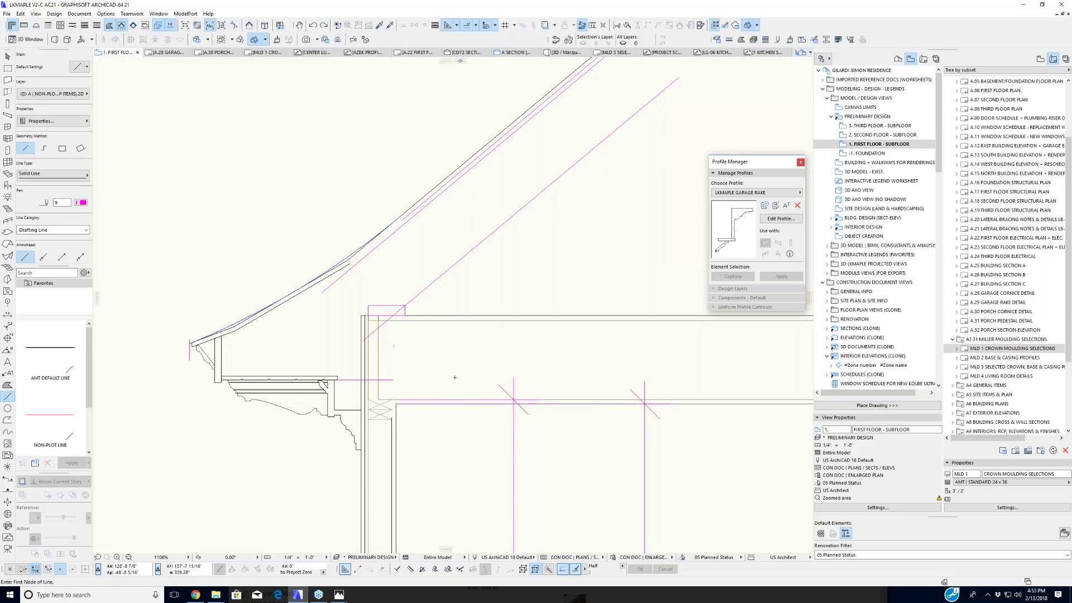
Step: Measure the ceiling joist depth in the garage section with a temporary vertical line, then cancel it
left_click(444, 399)
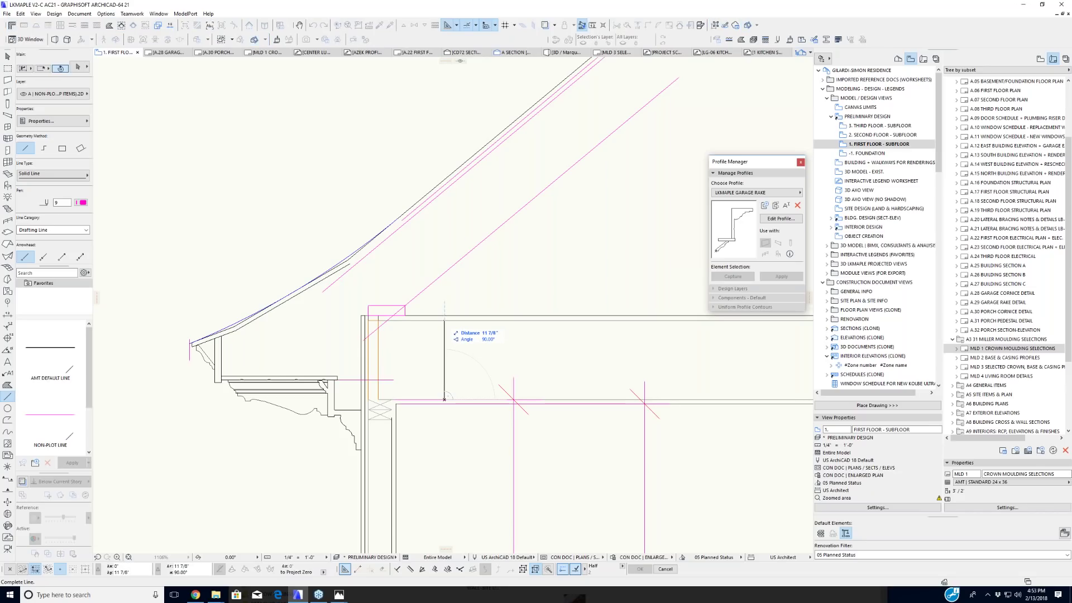
right_click(445, 322)
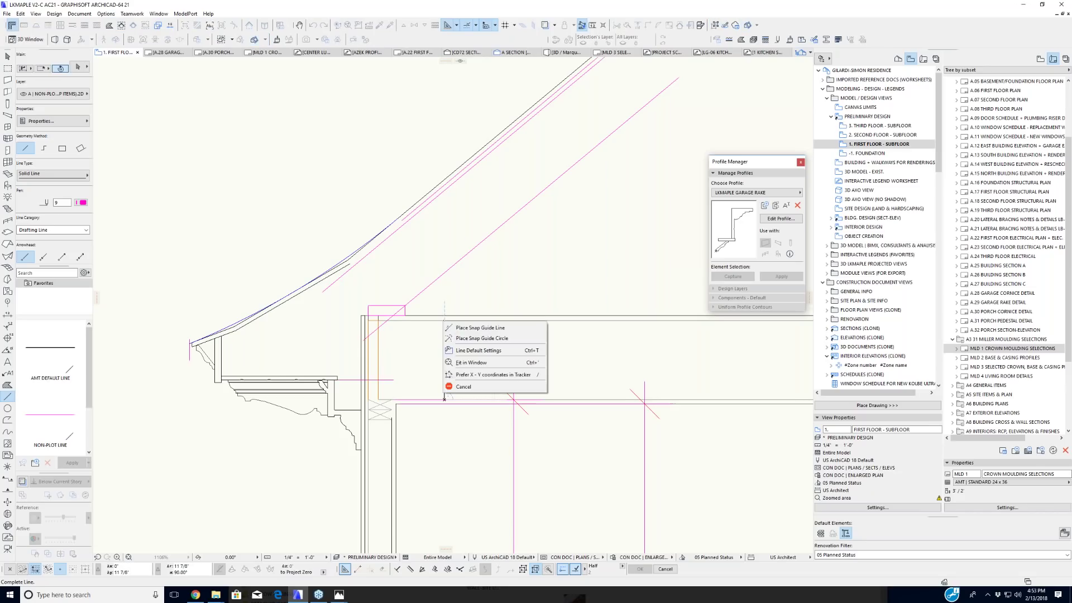
left_click(459, 387)
Step: Measure the garage eave's horizontal overhang from the wall face to the fascia, then cancel the measurement
middle_click_drag(419, 438, 535, 369)
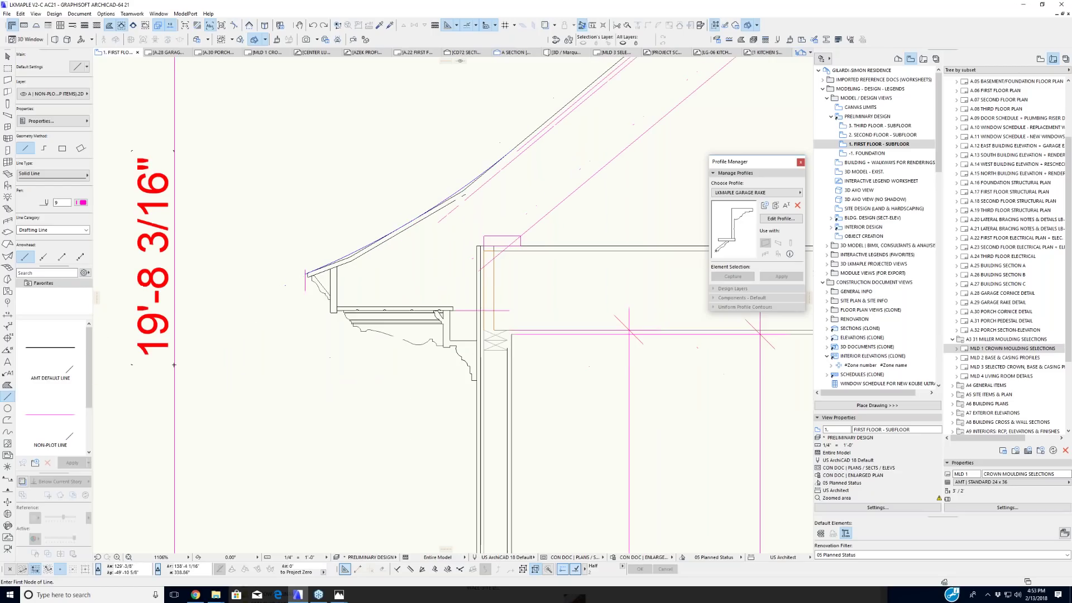
mouse_move(428, 403)
middle_mouse_down()
mouse_move(410, 413)
mouse_move(451, 372)
middle_mouse_up()
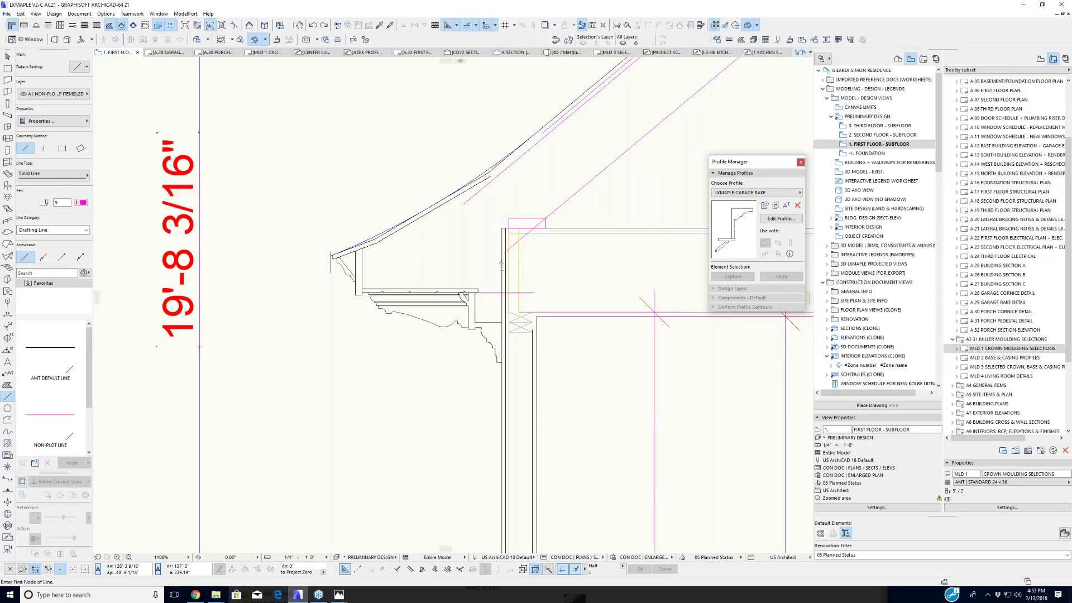
key("m")
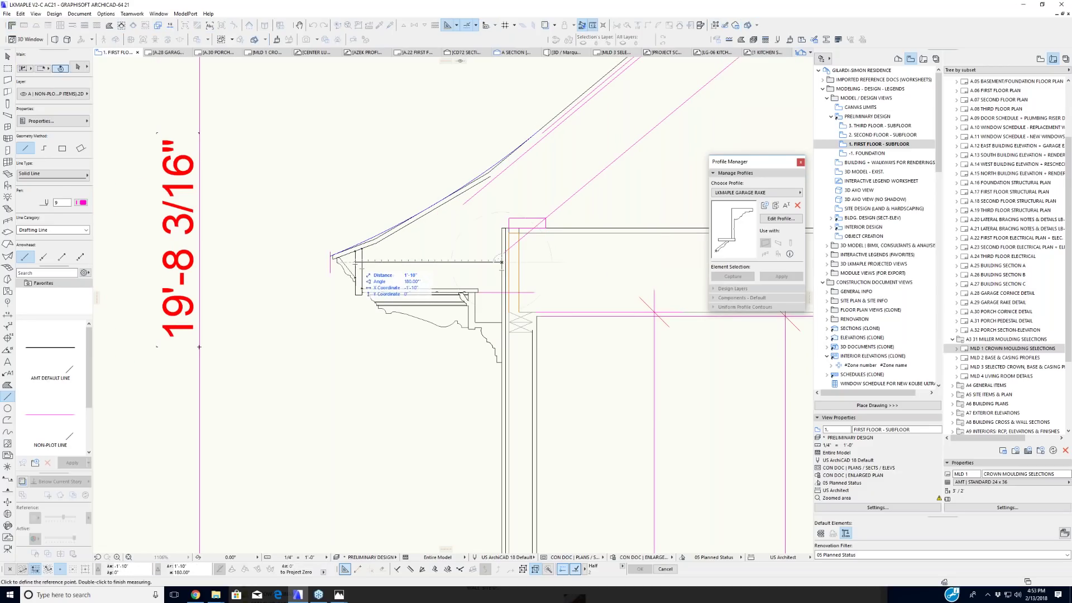
right_click(356, 258)
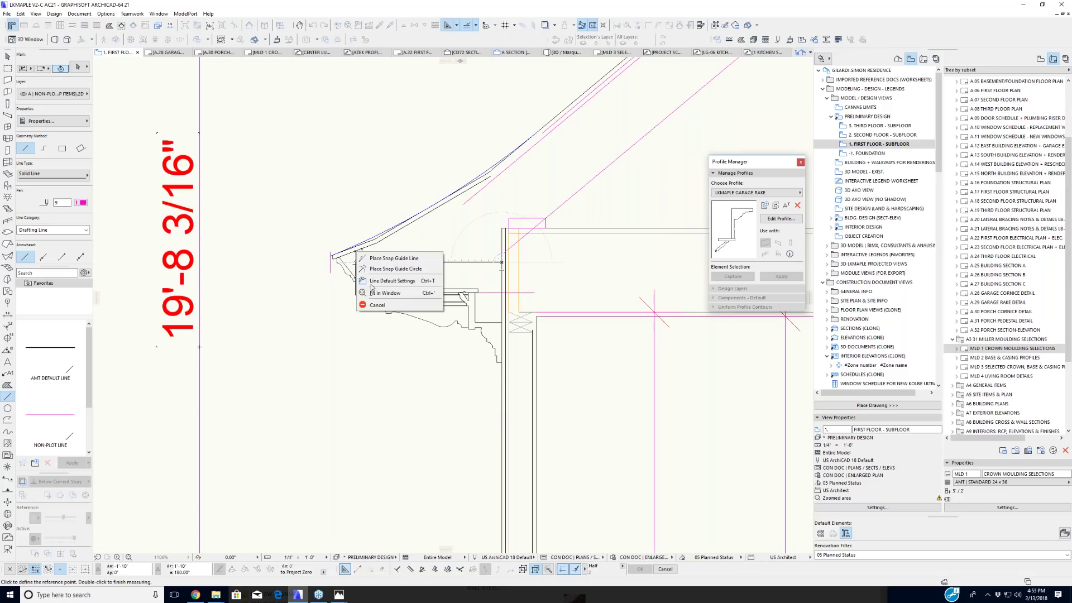
left_click(385, 308)
Step: Select the arc of the flared garage eave and measure from its centre point to the curve
scroll(396, 292, "down", 3)
scroll(287, 195, "up", 3)
left_click(454, 310, "shift")
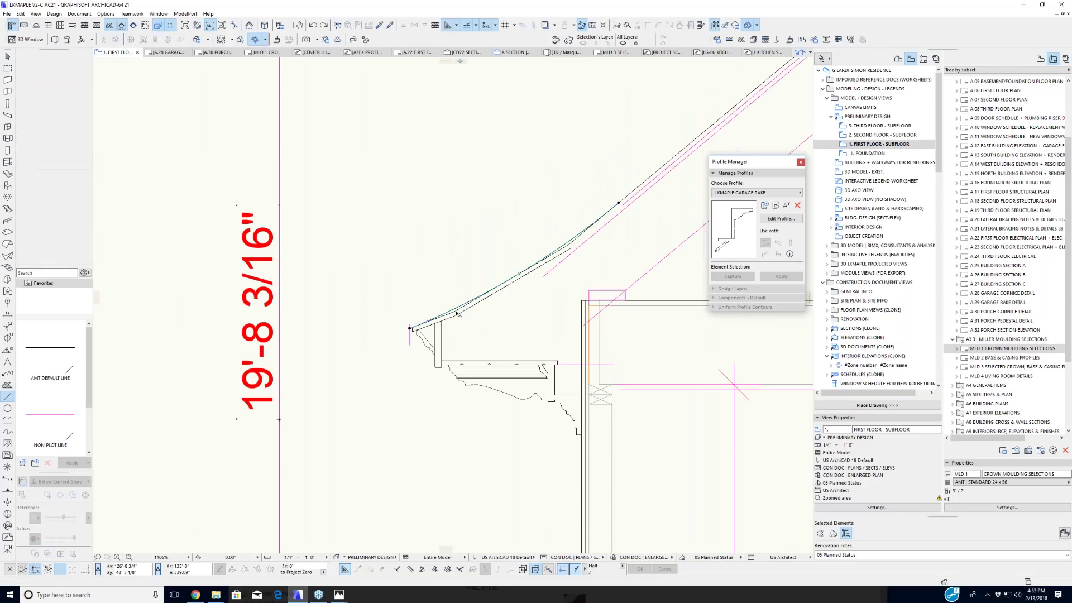
scroll(452, 314, "down", 7)
middle_click_drag(461, 280, 508, 291)
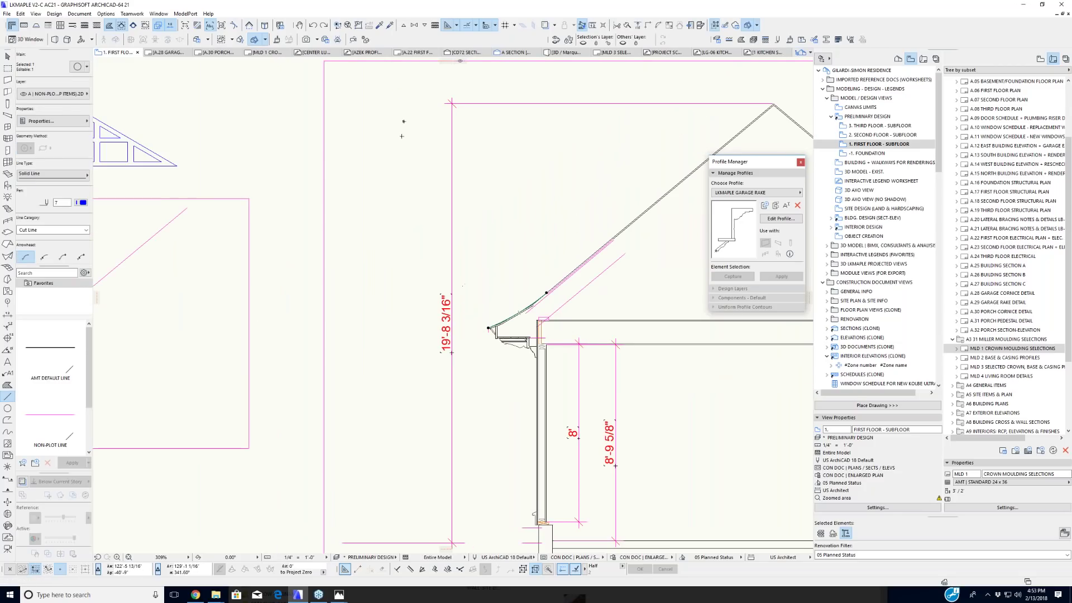
key("m")
left_click(404, 121)
scroll(488, 328, "up", 7)
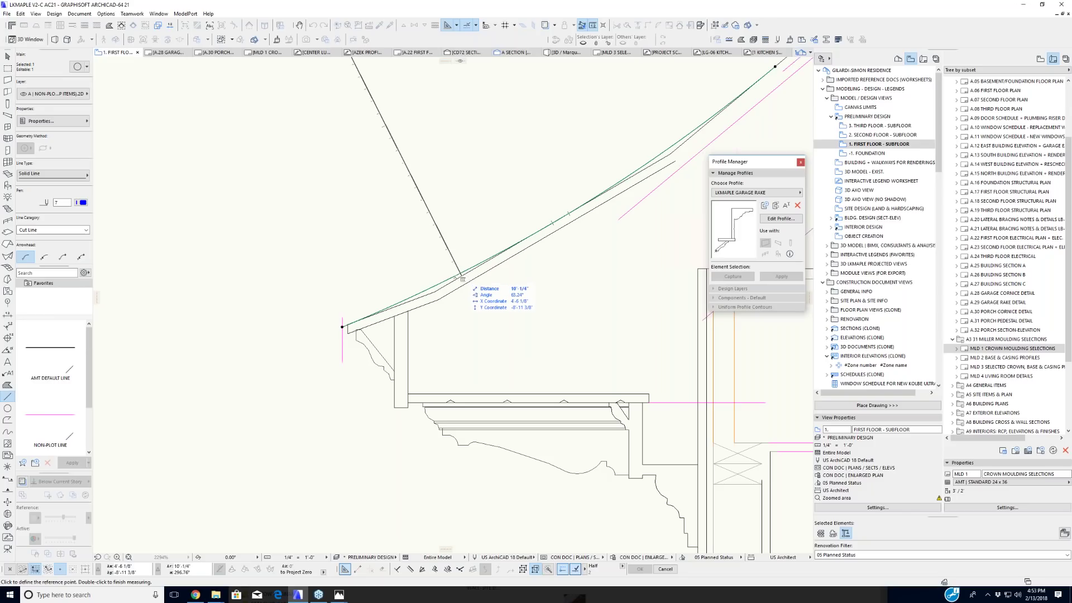
right_click(462, 302)
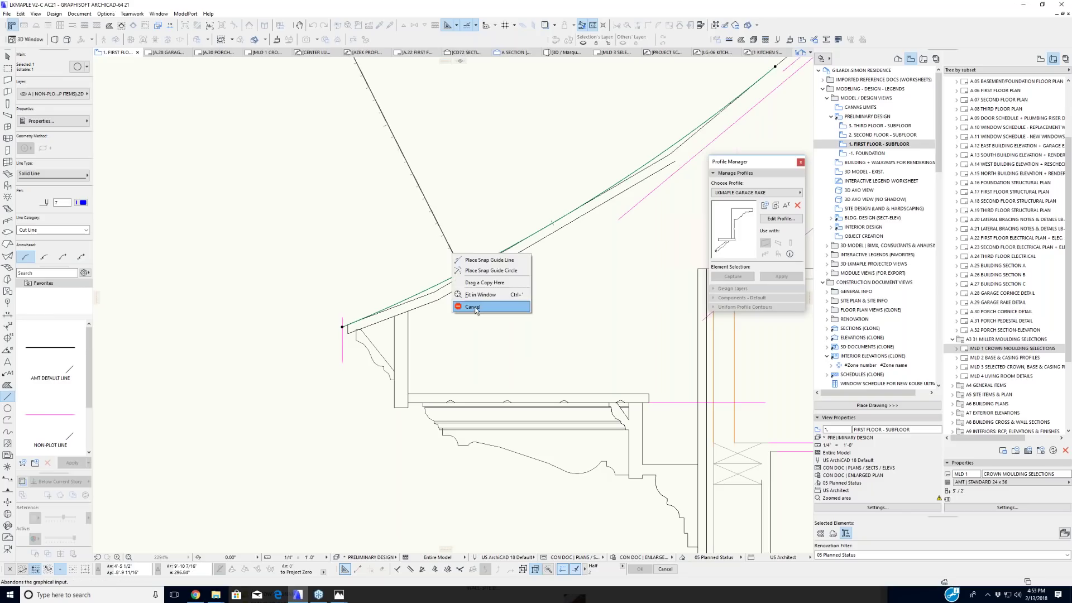
left_click(447, 438)
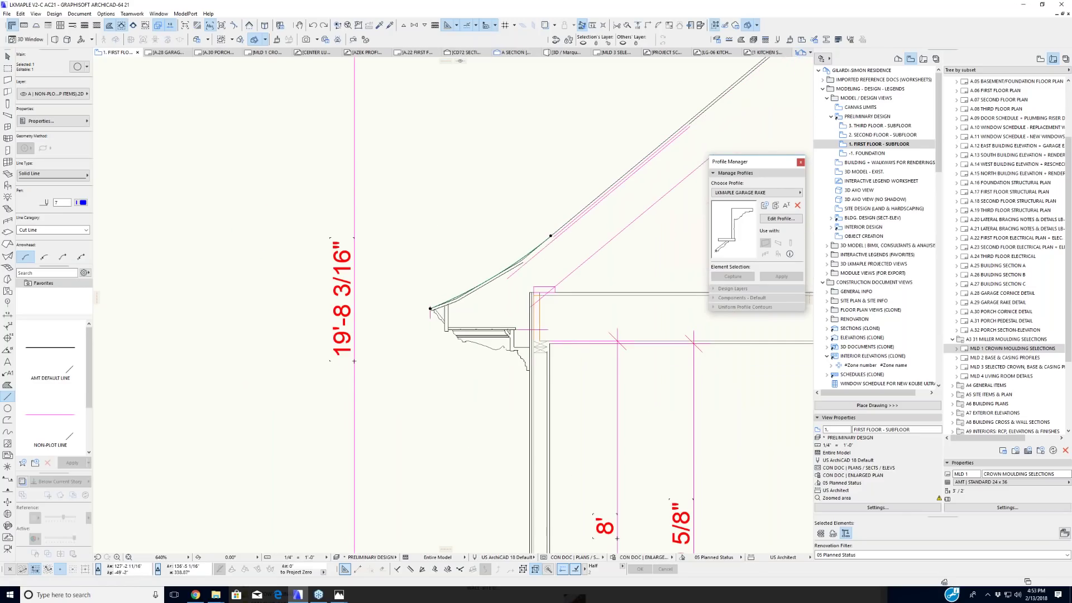
Step: Clear the arc selection and inspect how the eave curve meets the main roof slope
middle_click_drag(482, 325, 493, 336)
scroll(493, 336, "down", 3)
key("Escape")
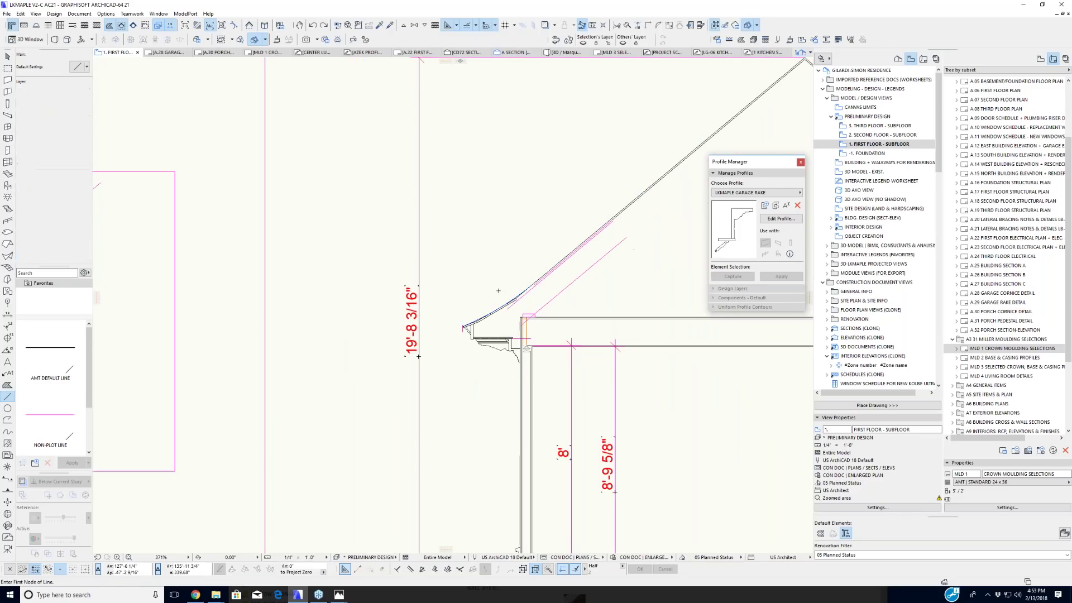
scroll(488, 297, "up", 6)
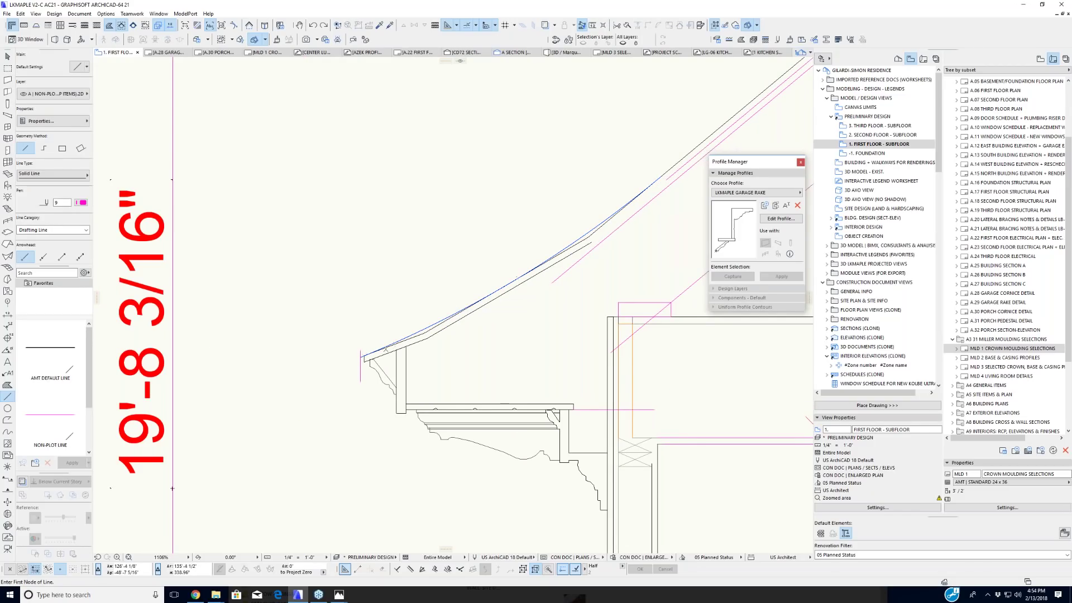
scroll(385, 348, "down", 1)
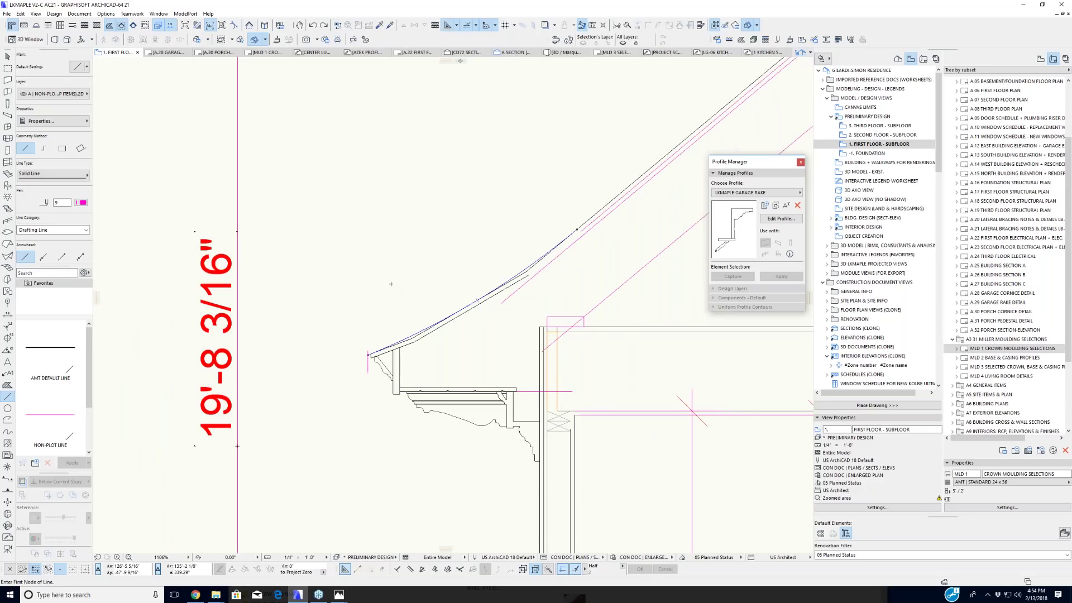
Step: Place a marquee around the 2-car garage's upper-left plan corner and show the marqueed area in 3D
scroll(391, 284, "down", 10)
middle_click_drag(479, 291, 362, 445)
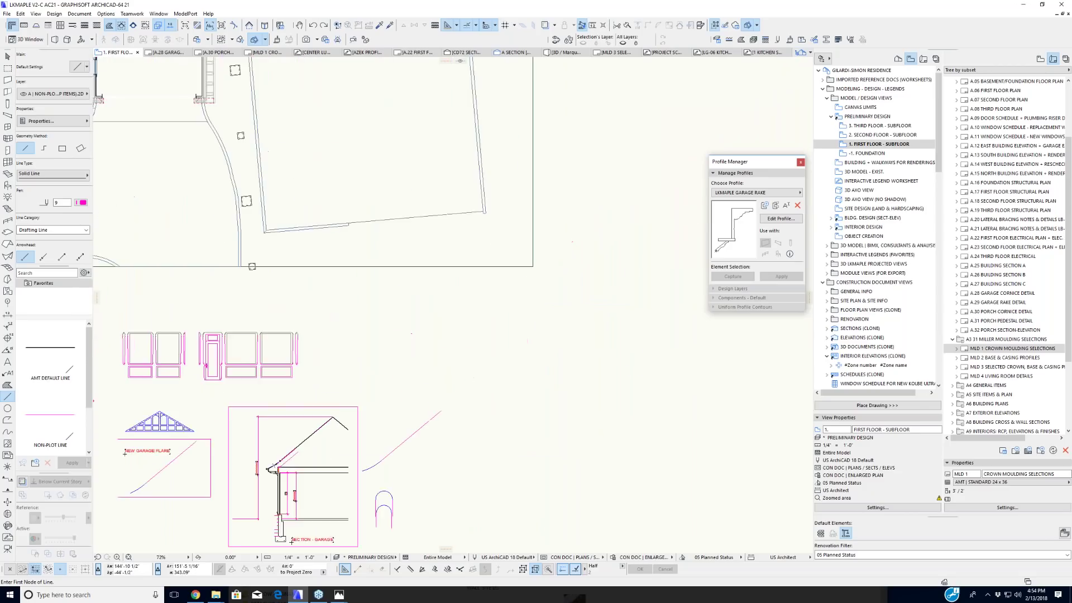
middle_click_drag(539, 137, 496, 378)
middle_click_drag(312, 235, 543, 260)
middle_click_drag(312, 255, 453, 264)
scroll(436, 232, "up", 4)
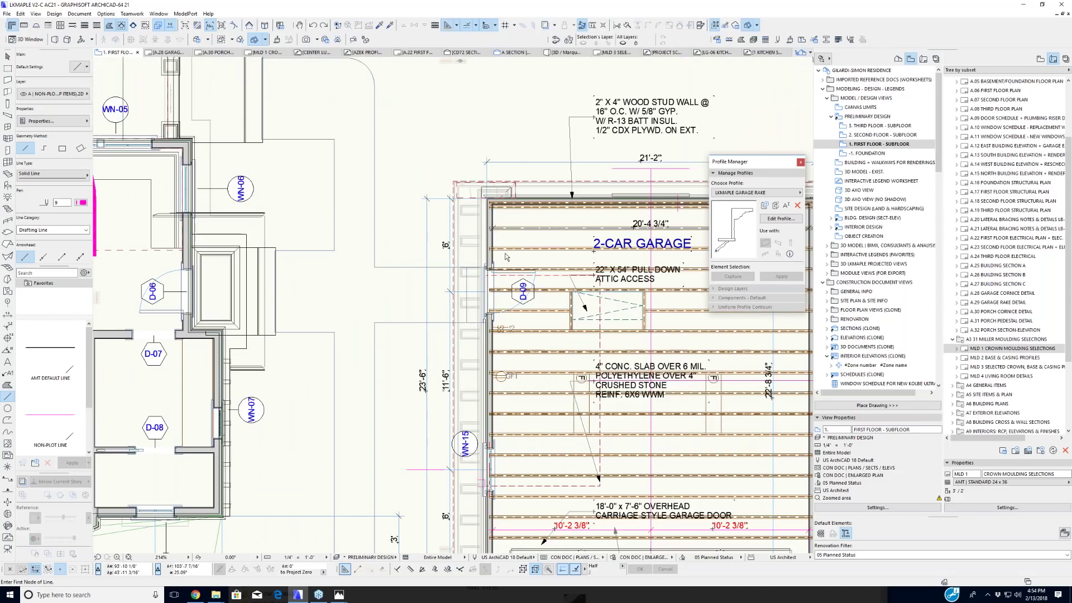
left_click(8, 69)
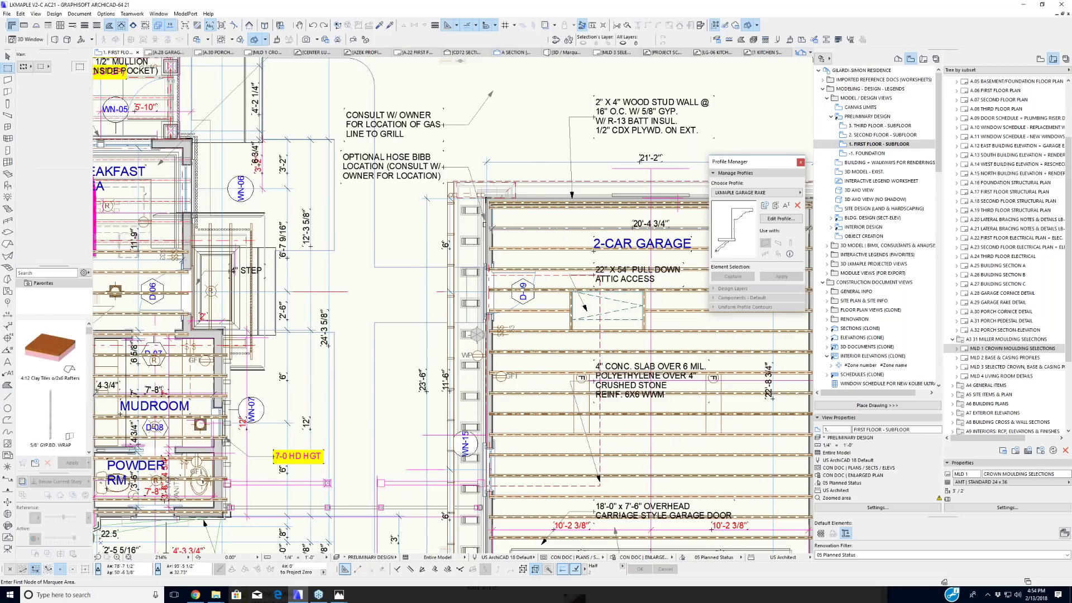
left_click(411, 142)
left_click(548, 292)
key("F5")
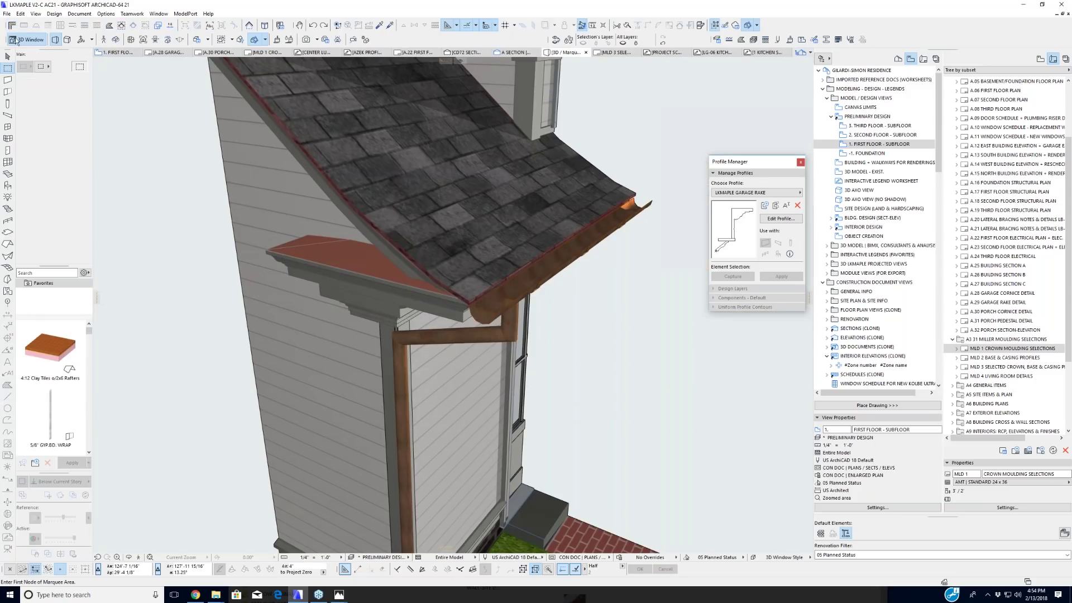
Step: Orbit around the garage cornice corner, select the flared roof shell in 3D, and clear the selection
left_click(20, 14)
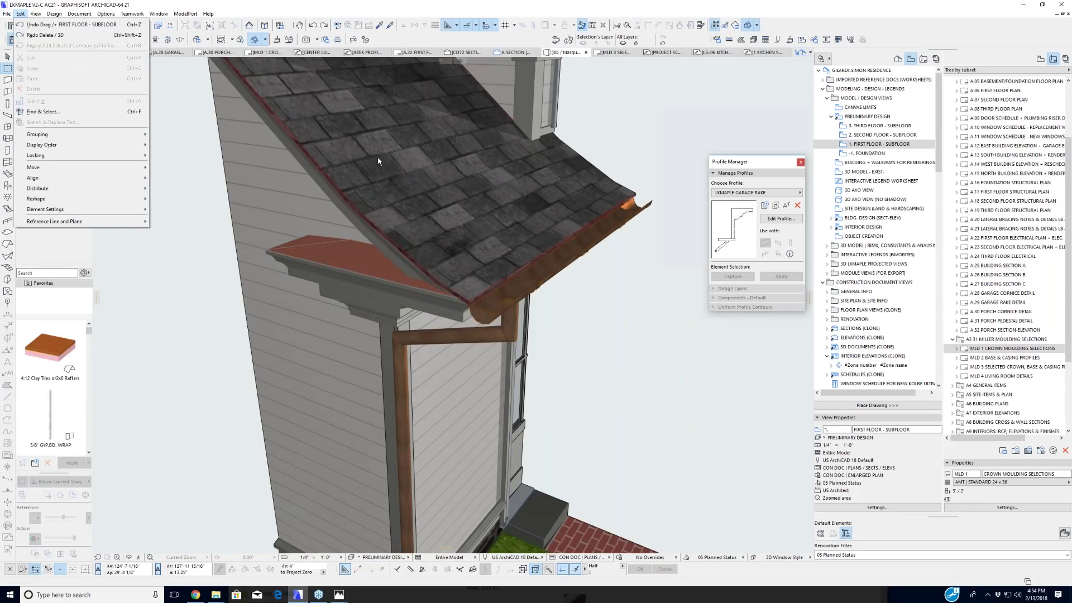
left_click(7, 56)
left_click(7, 57)
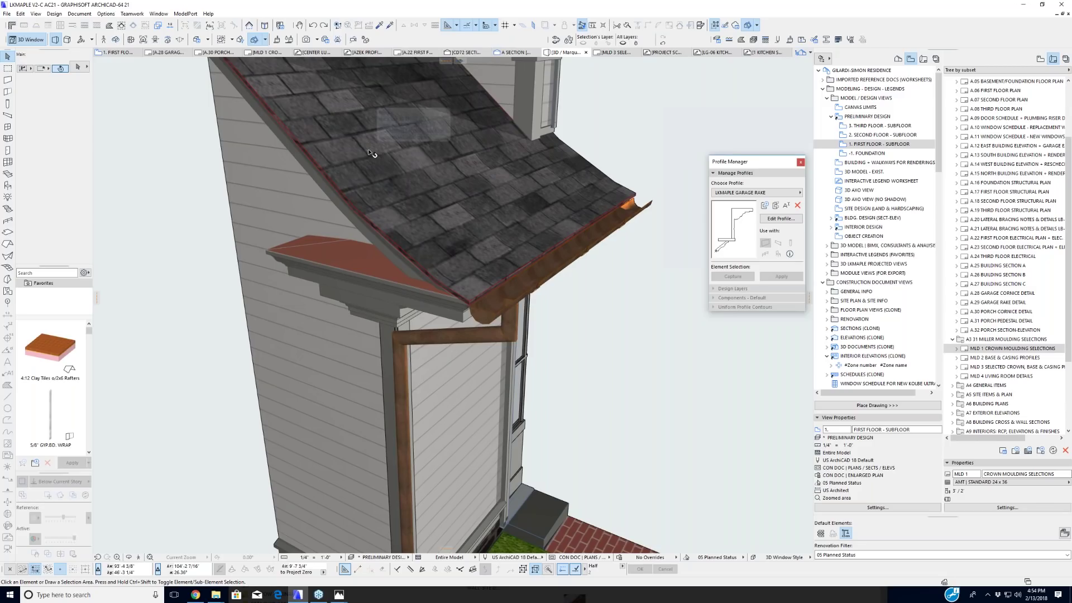
middle_click_drag(384, 184, 474, 186, "shift")
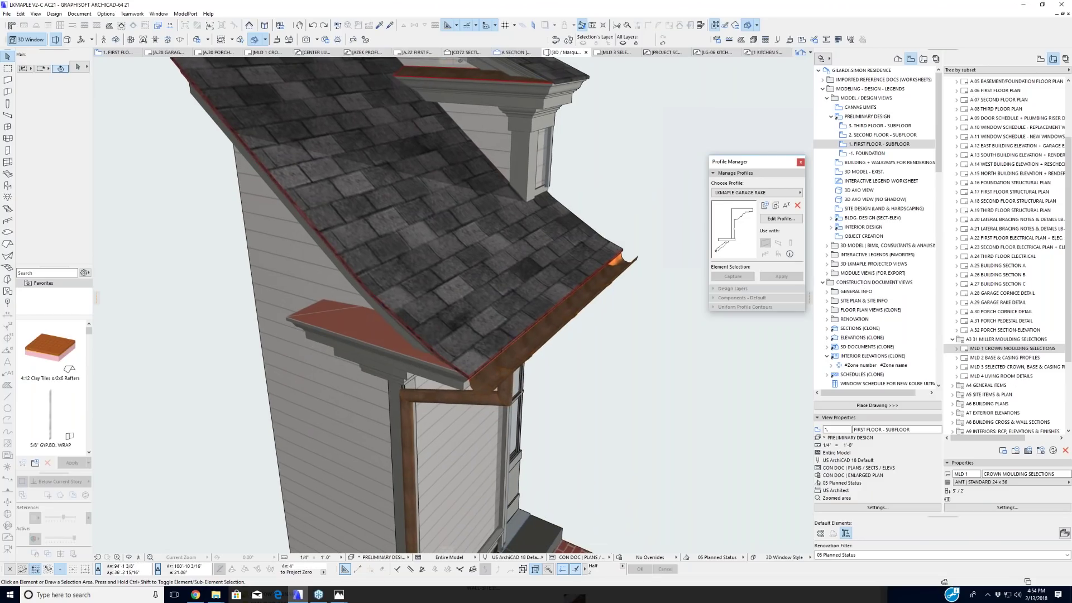
left_click(397, 261)
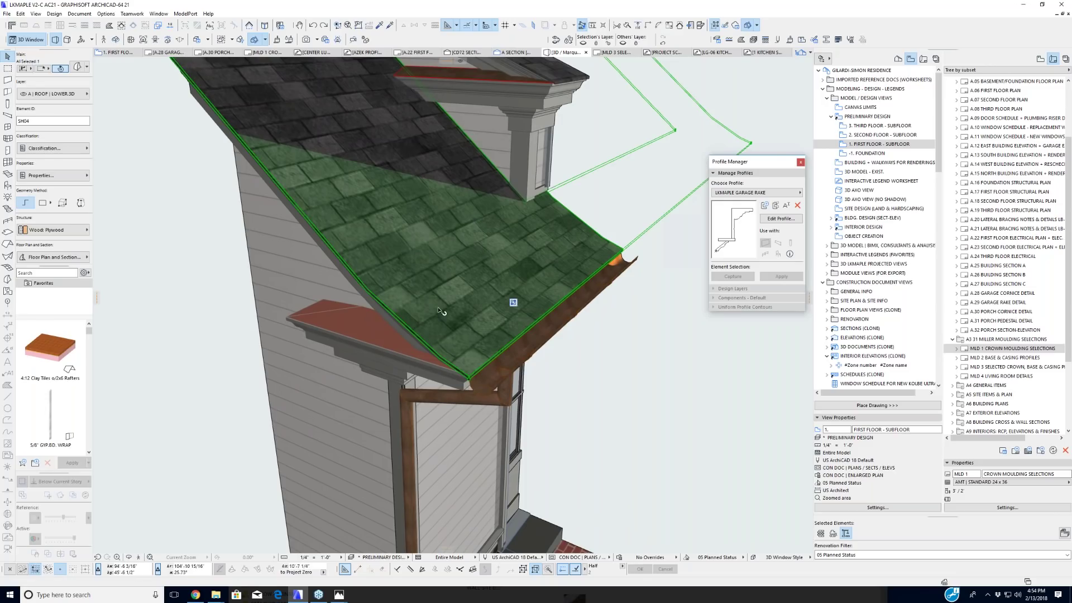
key("Escape")
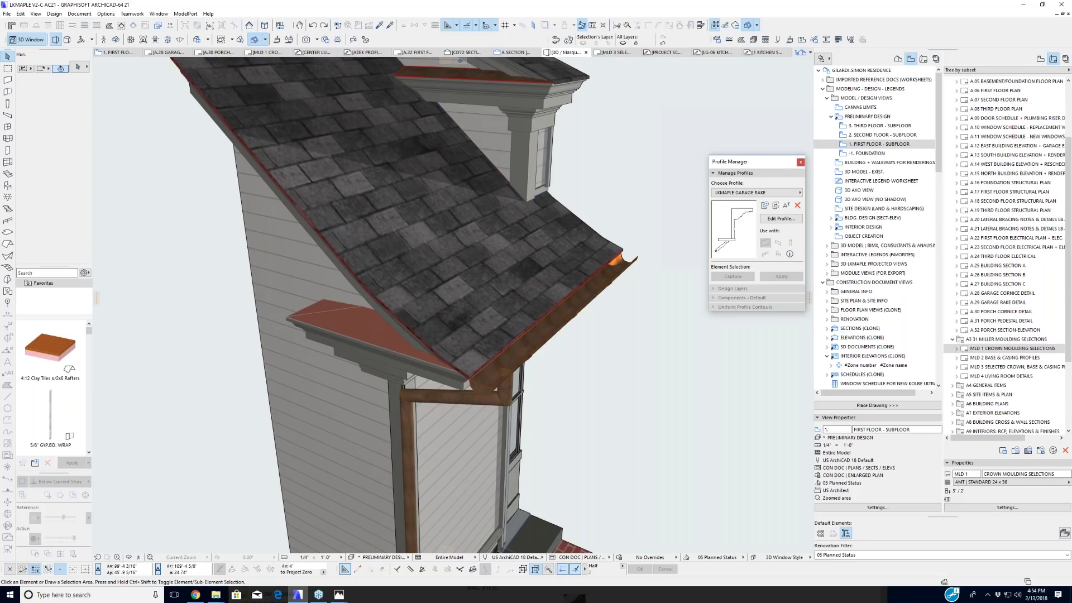
Step: Return to the first-floor plan and examine the garage section drawing placed below the site plan
key("F2")
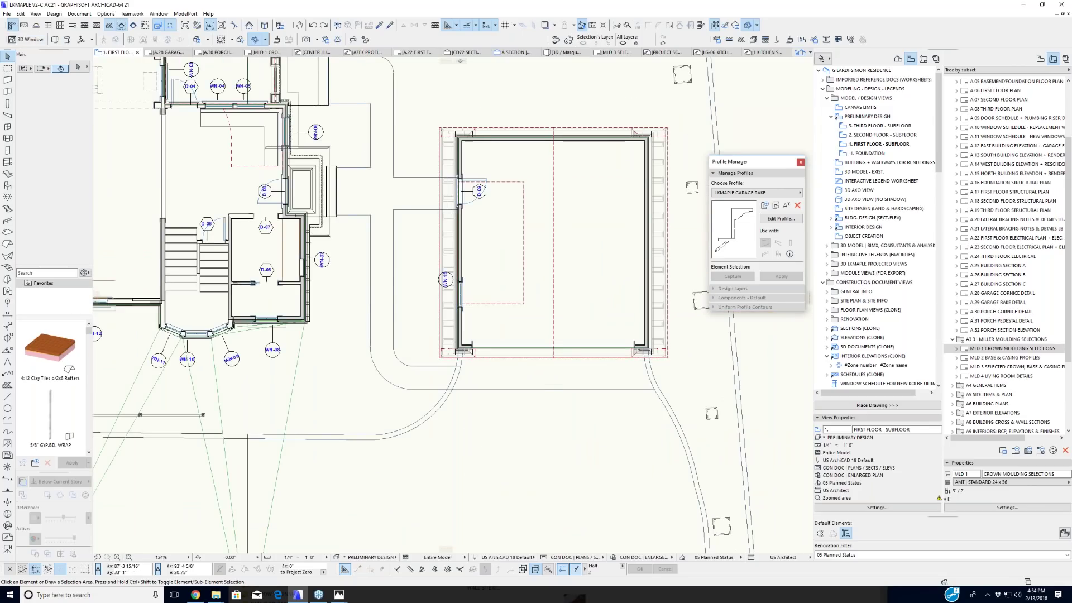
scroll(479, 469, "down", 3)
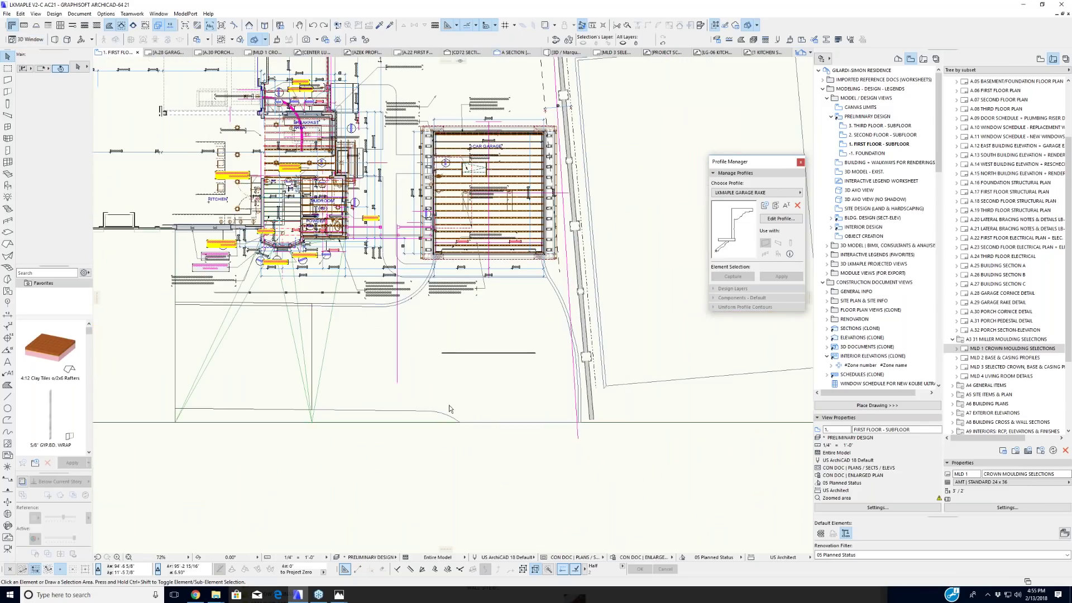
middle_click_drag(450, 482, 447, 383)
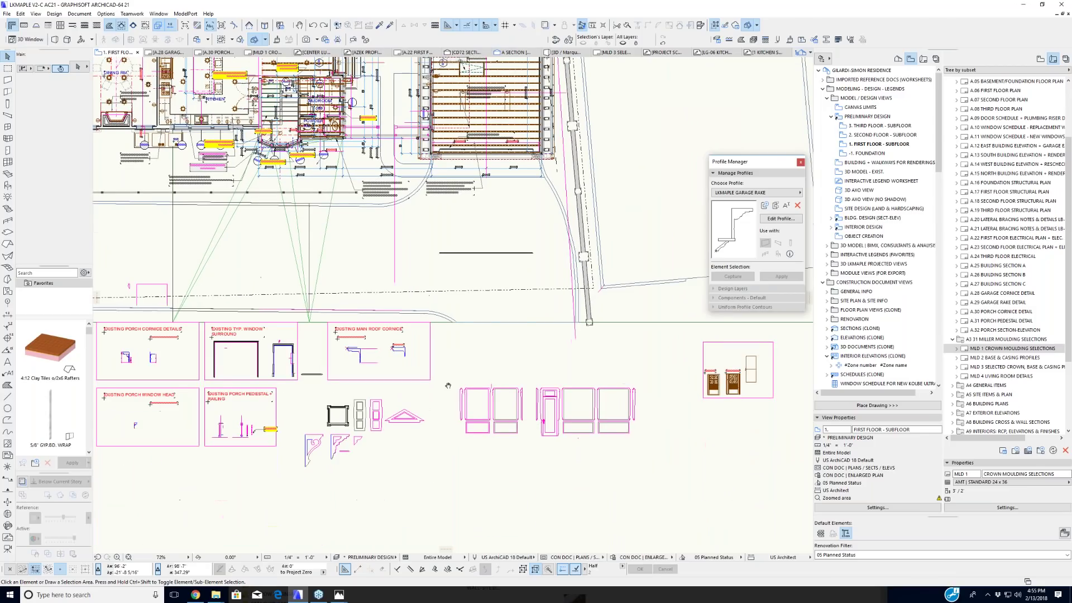
middle_click_drag(628, 527, 489, 353)
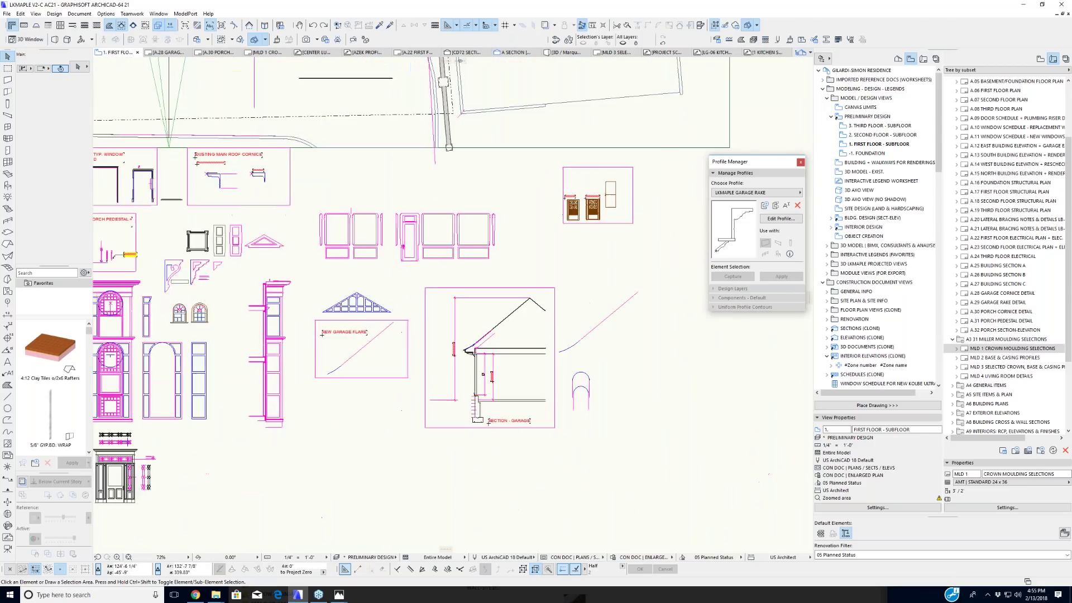
scroll(485, 358, "up", 9)
scroll(450, 371, "down", 4)
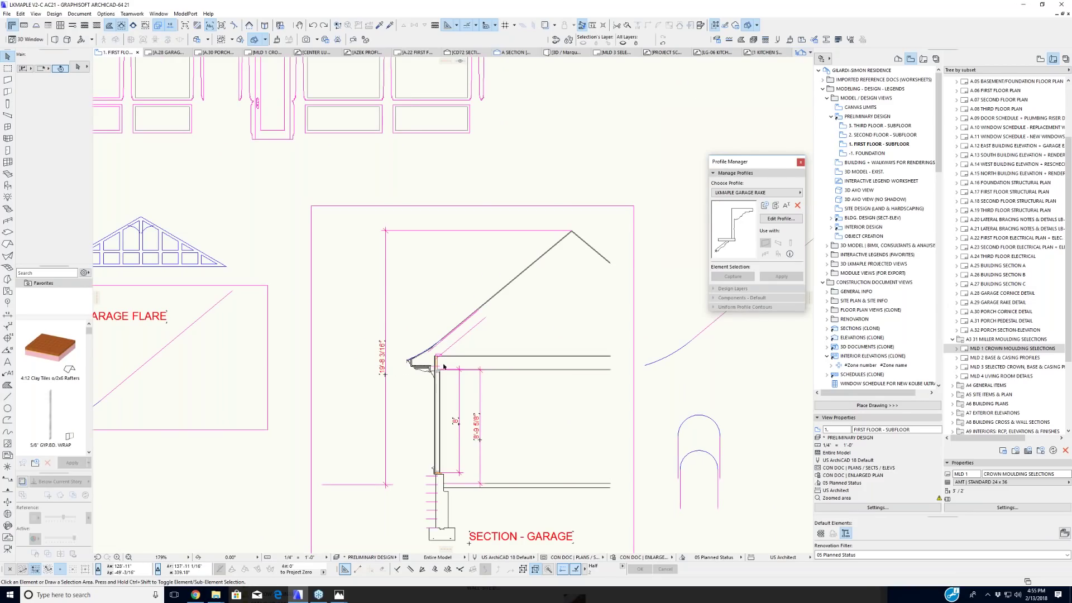
scroll(452, 355, "up", 2)
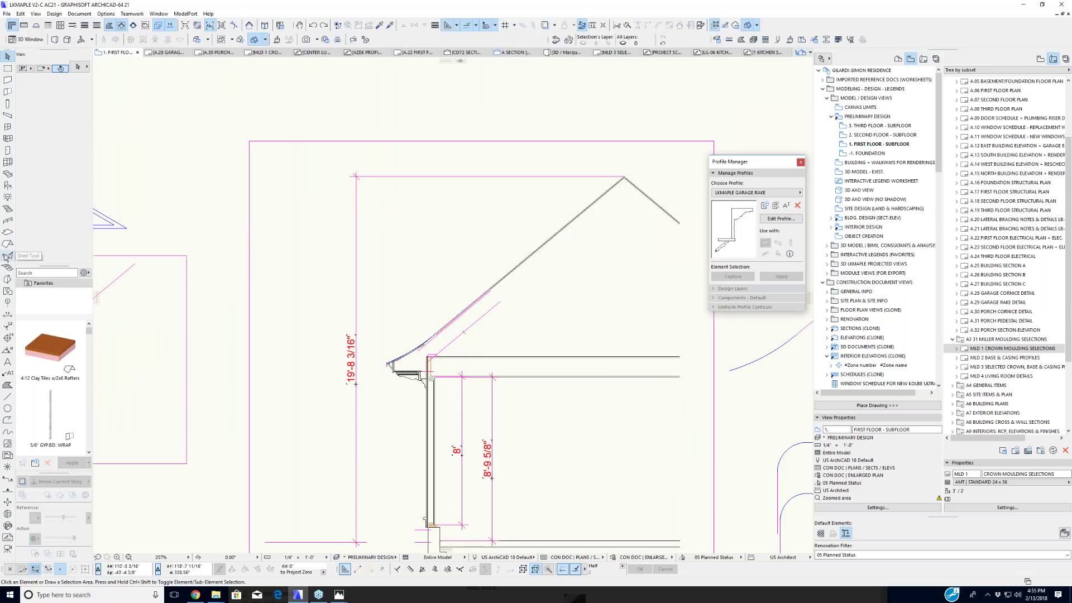
Step: Try adding two more roof levels to the Roof tool's multi-plane default settings, then cancel the settings changes
left_click(7, 245)
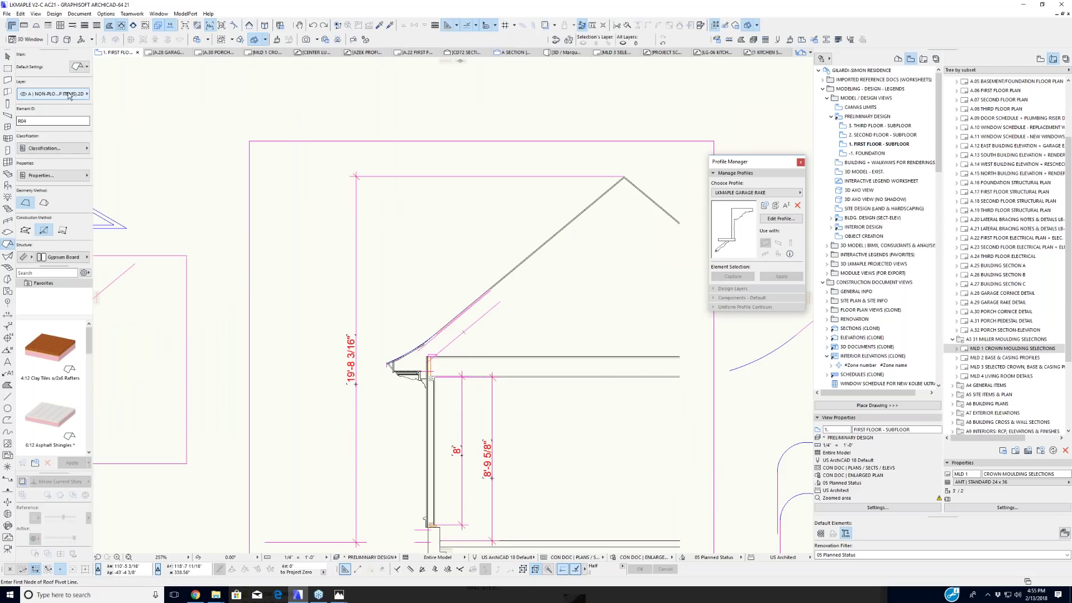
left_click(44, 204)
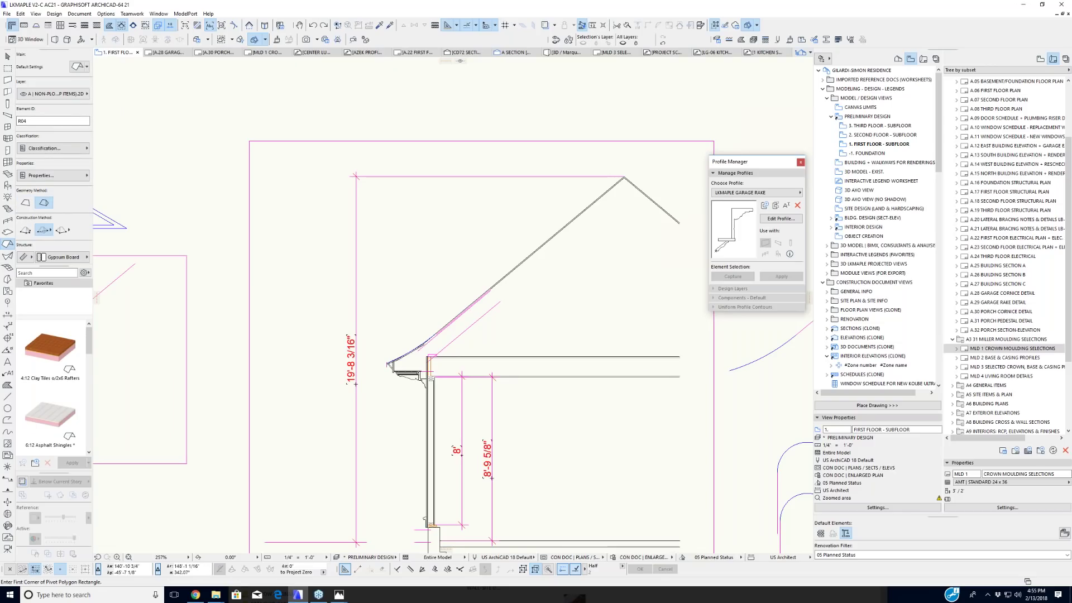
key("ctrl+t")
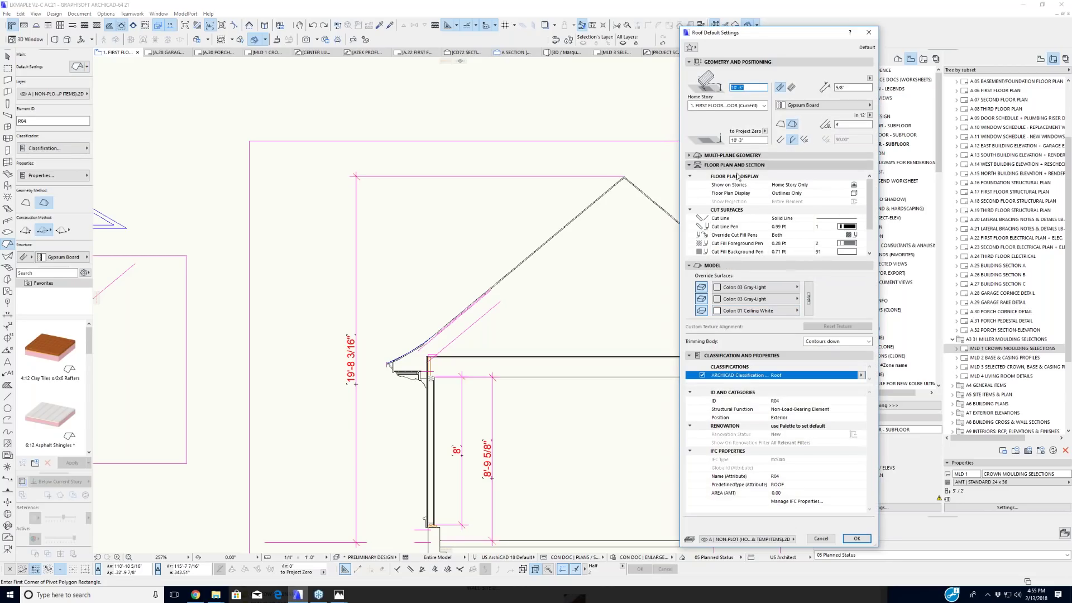
left_click(689, 156)
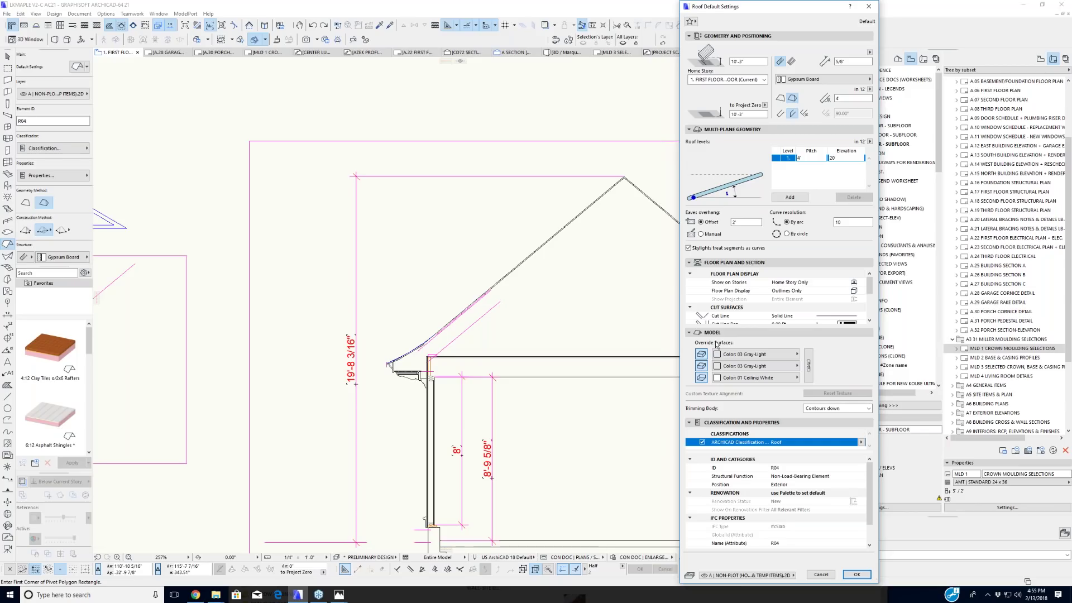
left_click(788, 197)
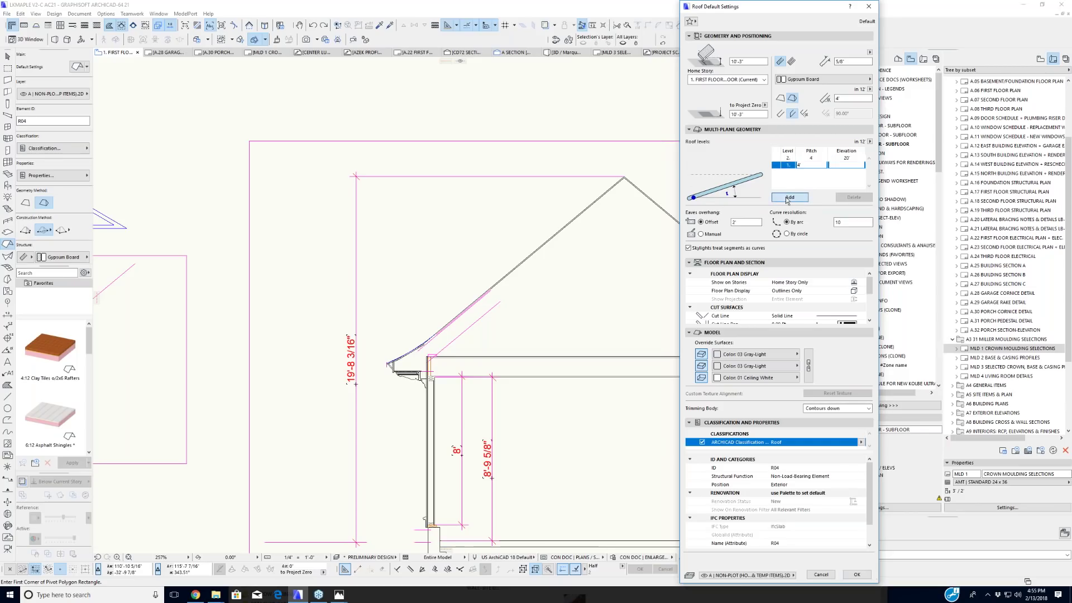
left_click(789, 197)
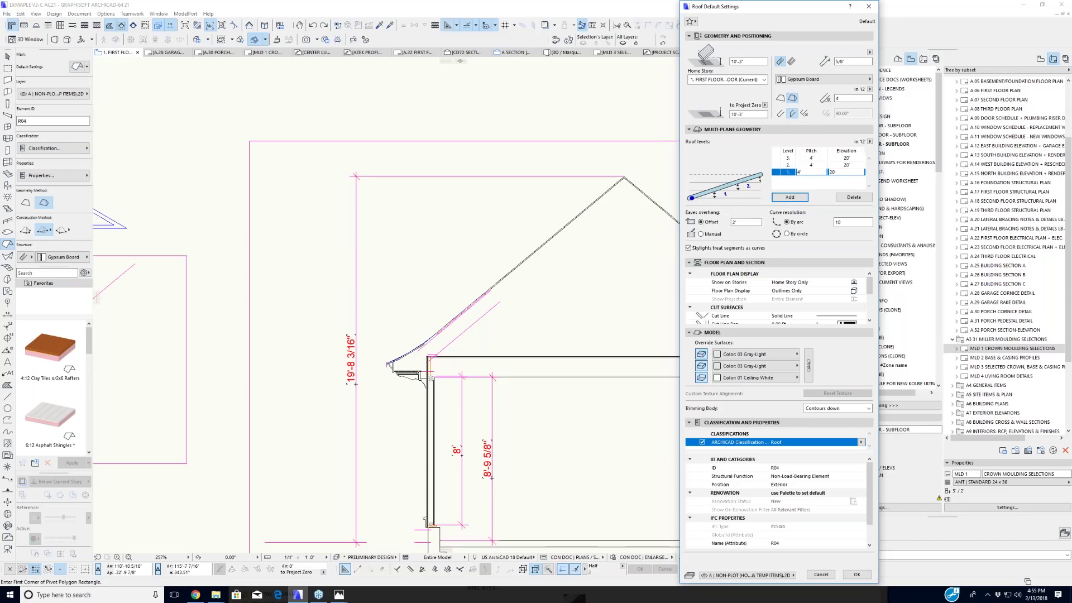
left_click(803, 165)
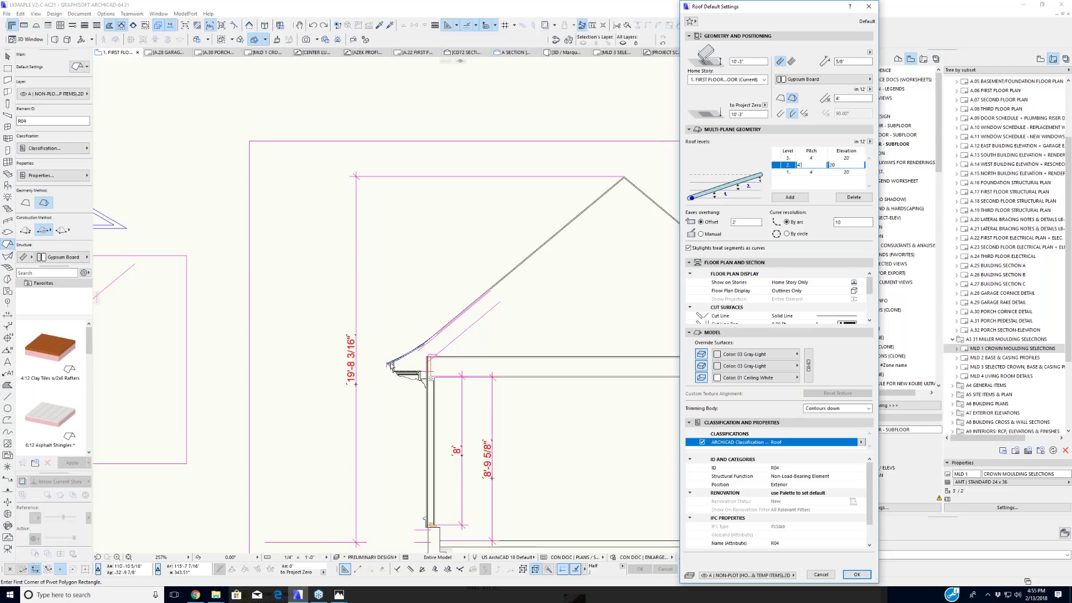
left_click(821, 575)
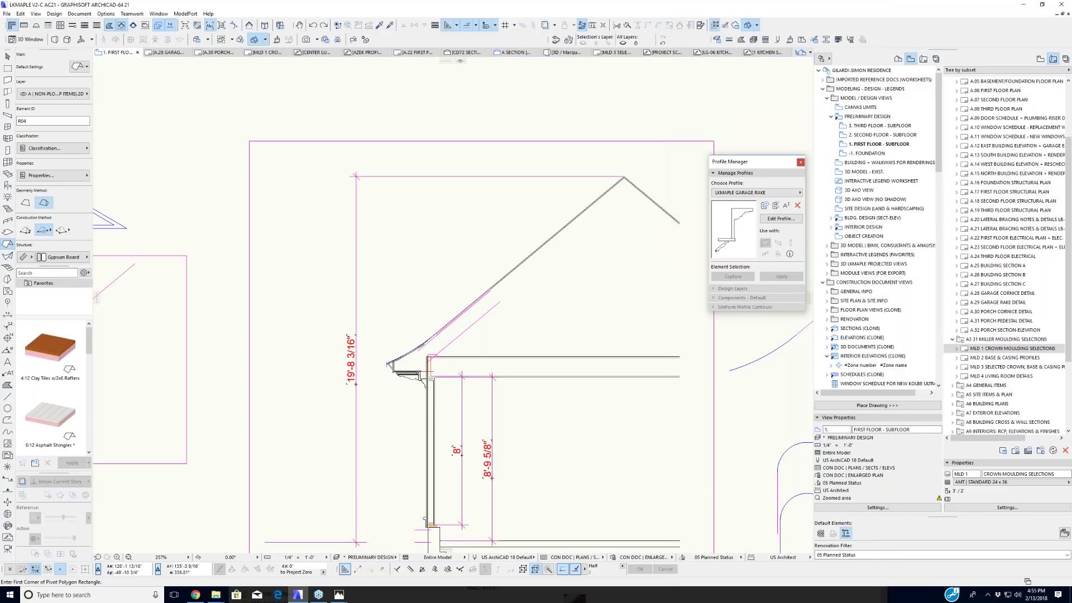
Step: Select the consecutive straight segments approximating the garage eave's flare in the section, then clear the selection and review the whole eave
scroll(374, 361, "up", 5)
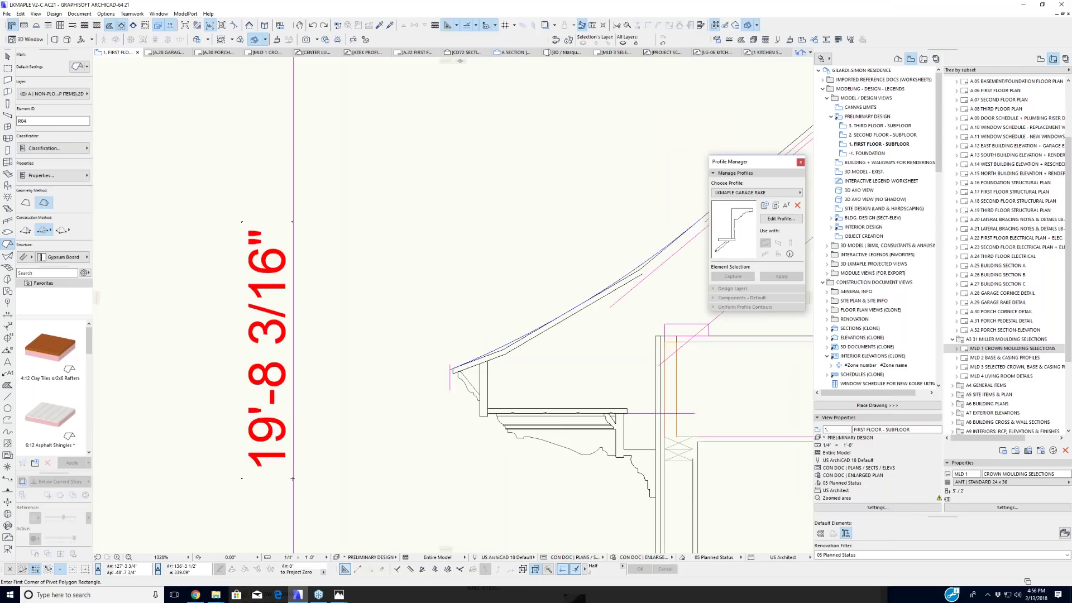
scroll(572, 367, "up", 2)
scroll(468, 357, "down", 1)
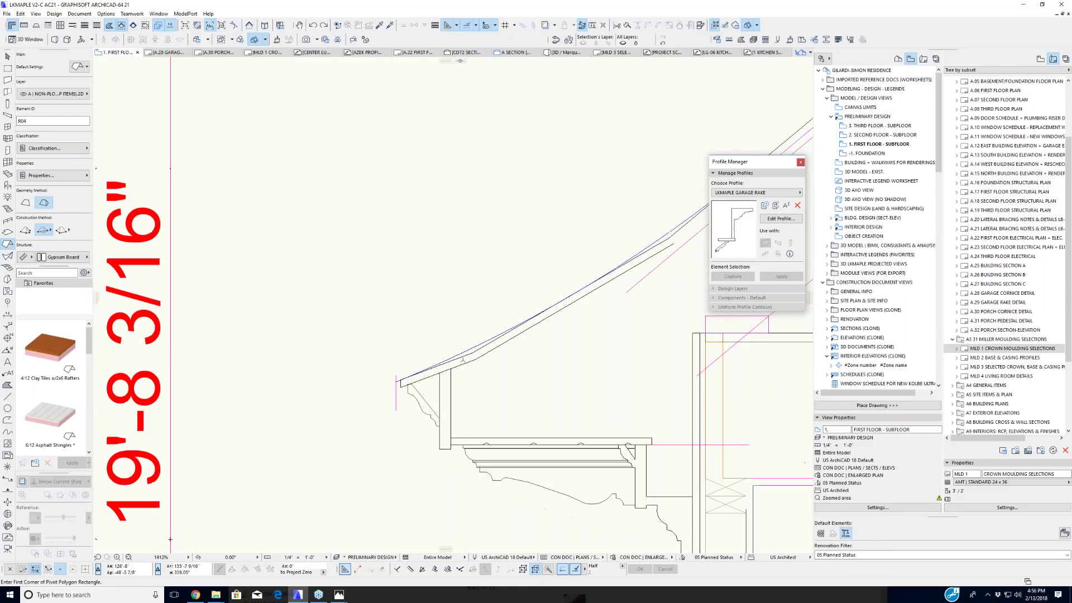
left_click(474, 351)
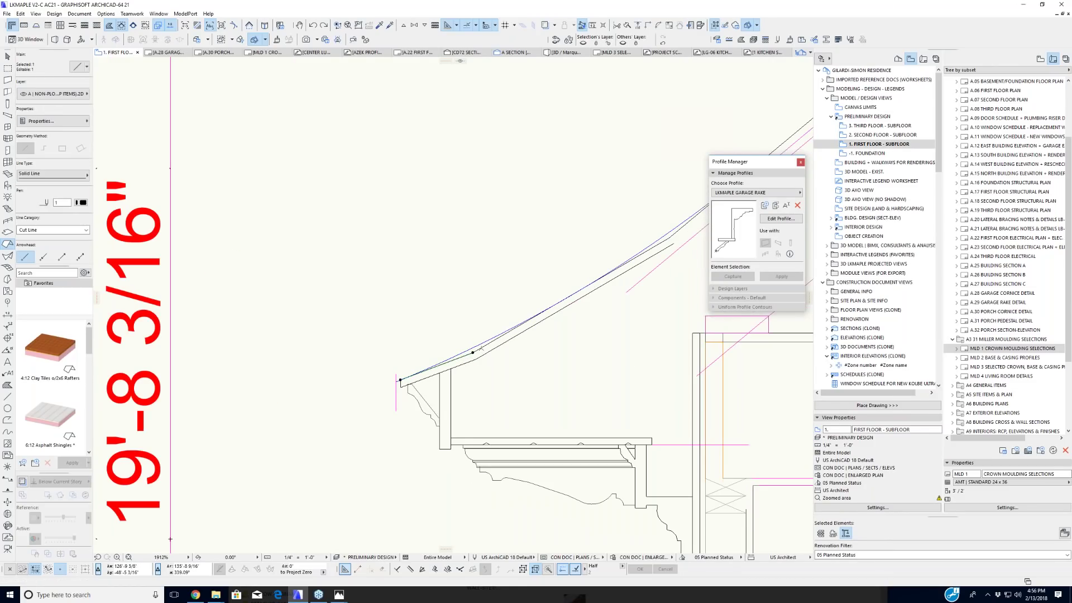
scroll(482, 348, "up", 7)
left_click(481, 347, "shift")
scroll(501, 395, "down", 3)
middle_click_drag(677, 339, 394, 407)
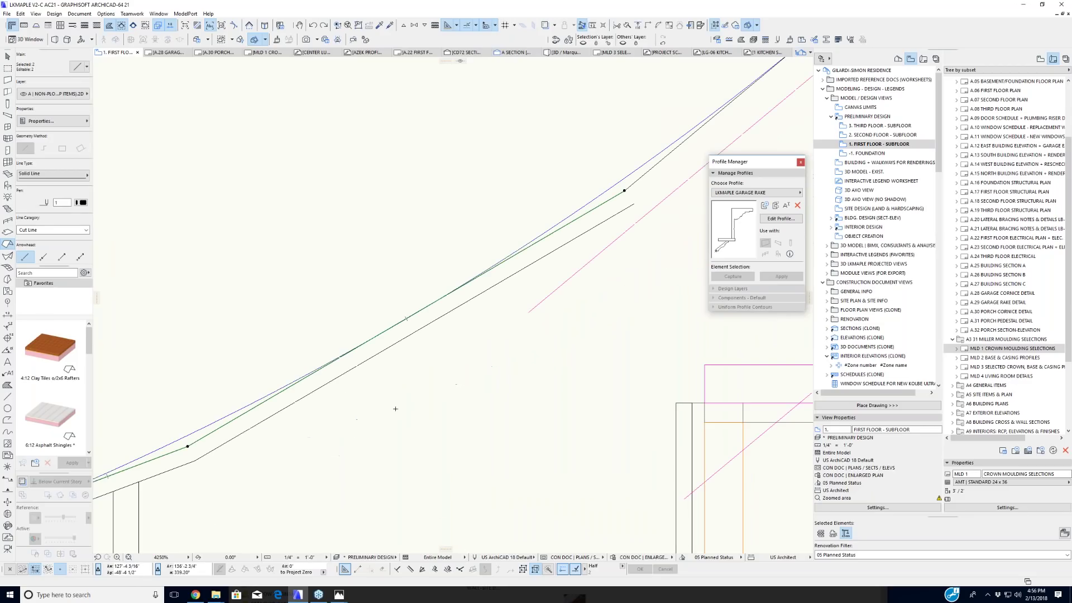
left_click(705, 123, "shift")
scroll(534, 343, "down", 3)
key("Escape")
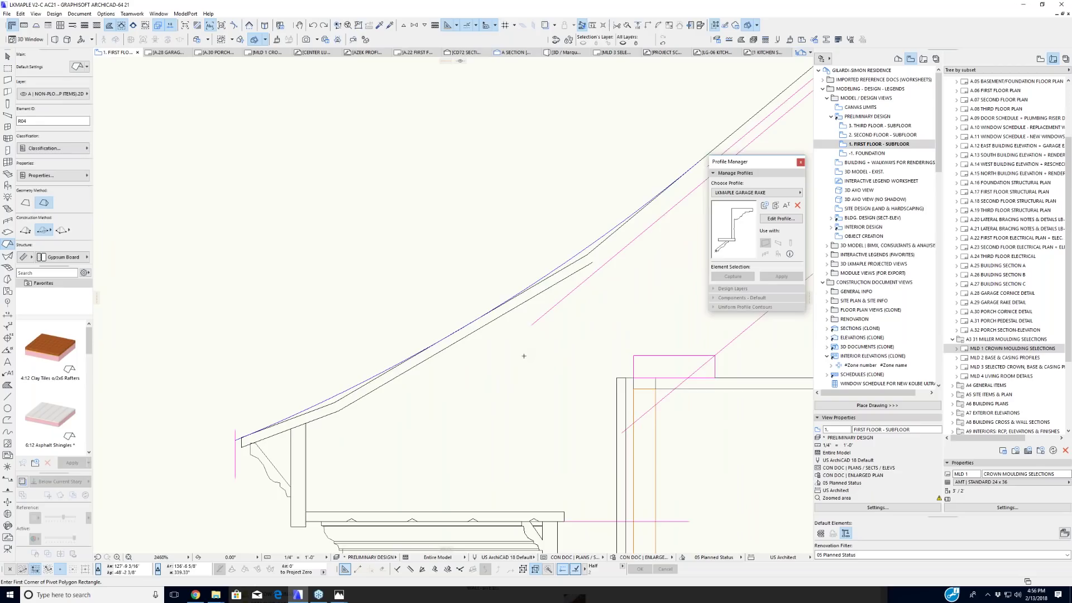
scroll(475, 329, "down", 3)
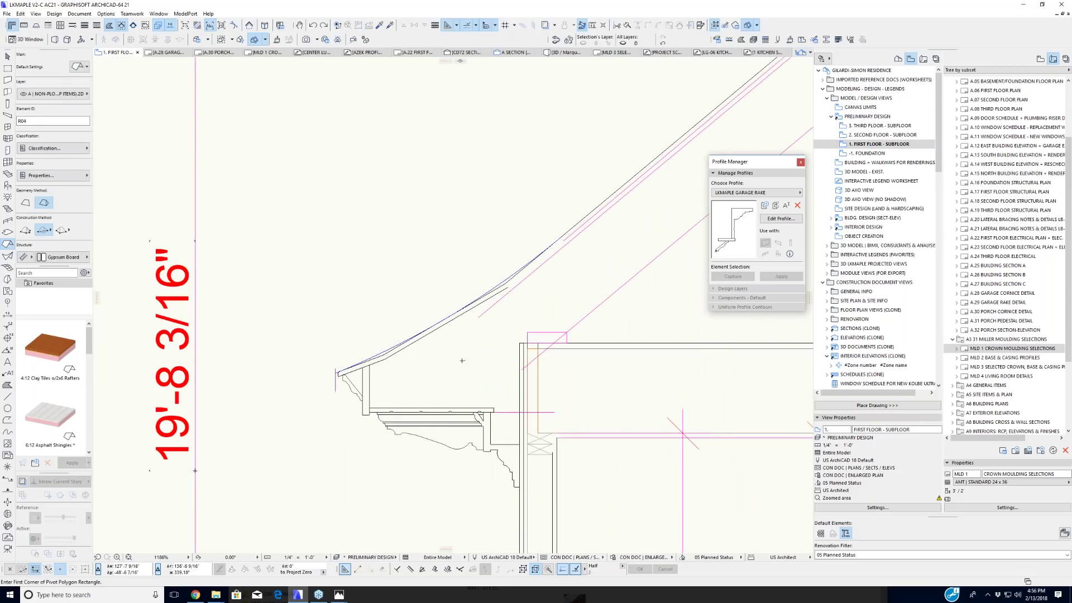
scroll(341, 272, "down", 3)
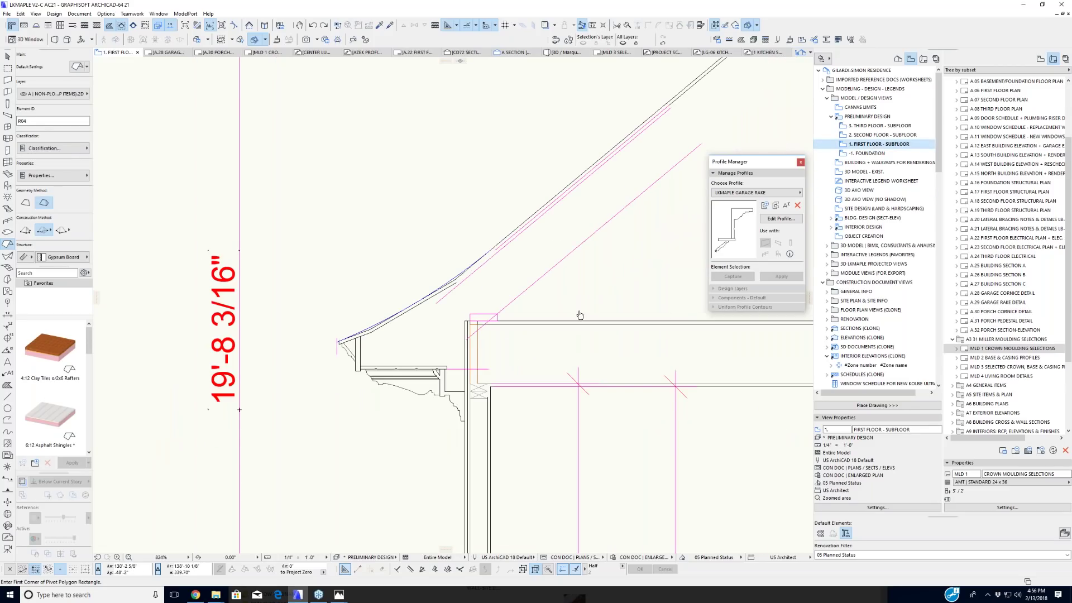
scroll(581, 313, "down", 10)
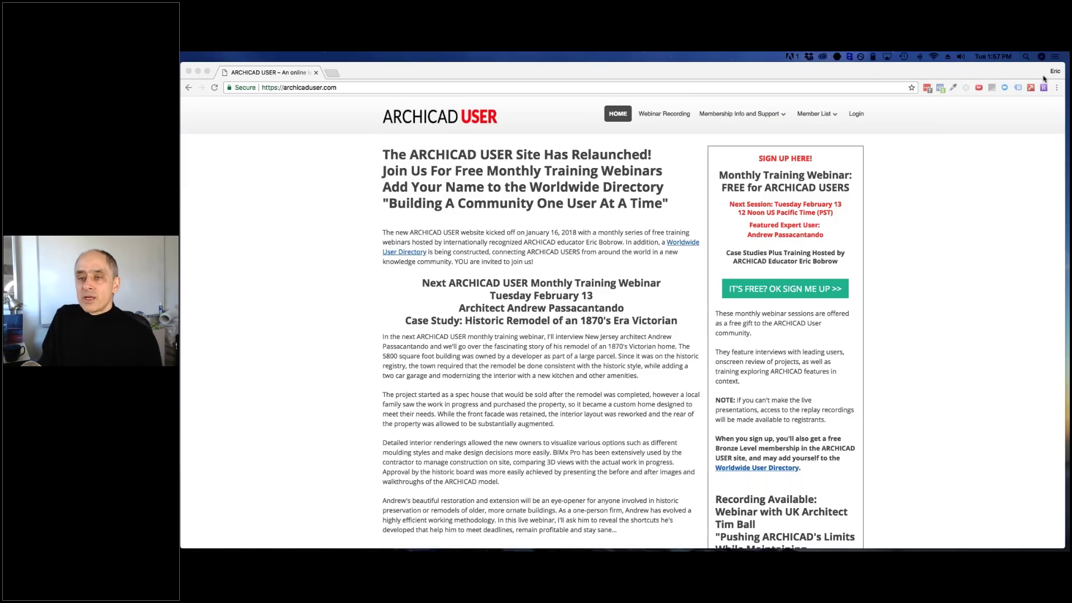
Step: Switch to the ARCHICAD USER website in Chrome, open its membership information, and highlight the Silver level's additional tutorial downloads benefit
left_click(706, 127)
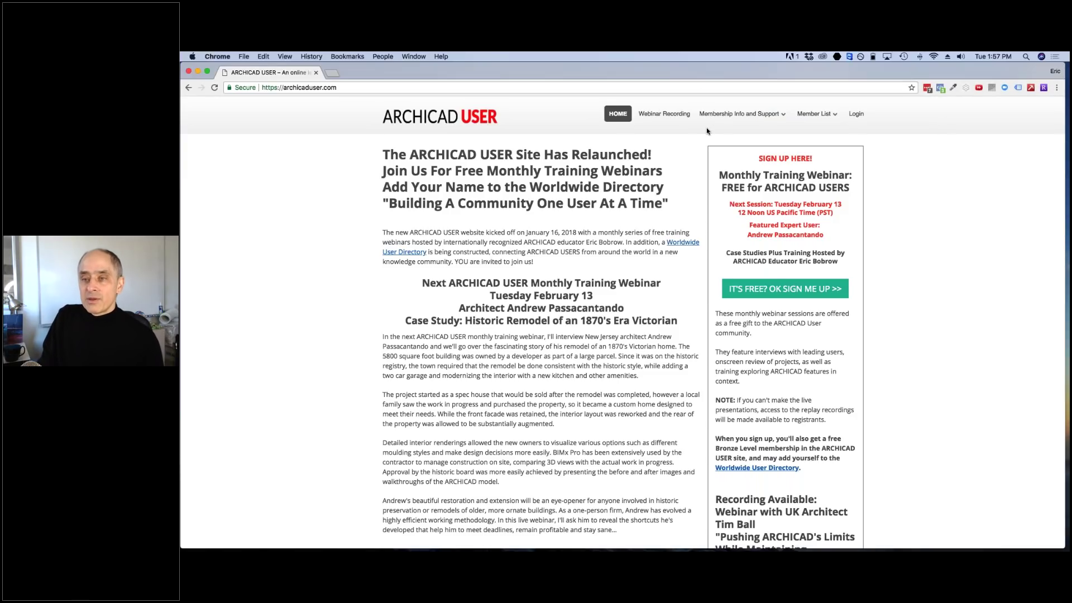
mouse_move(729, 116)
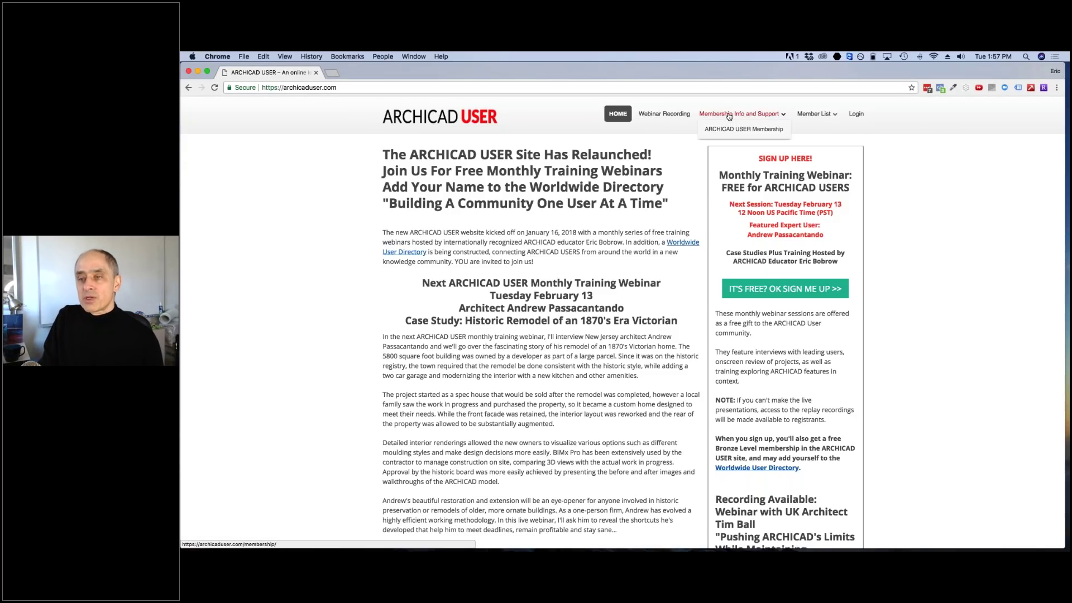
left_click(731, 117)
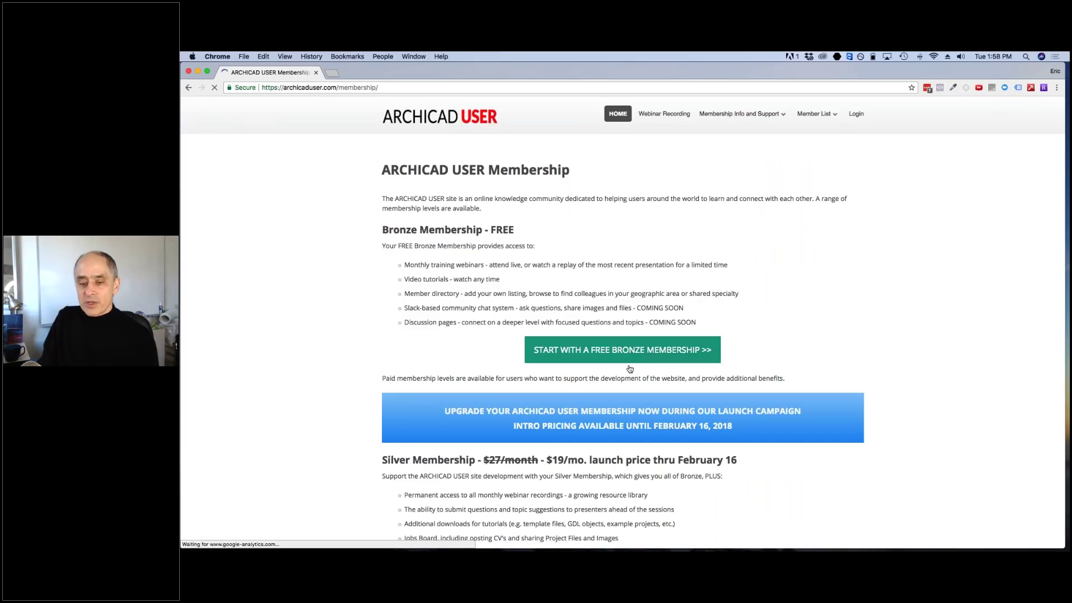
scroll(622, 335, "down", 3)
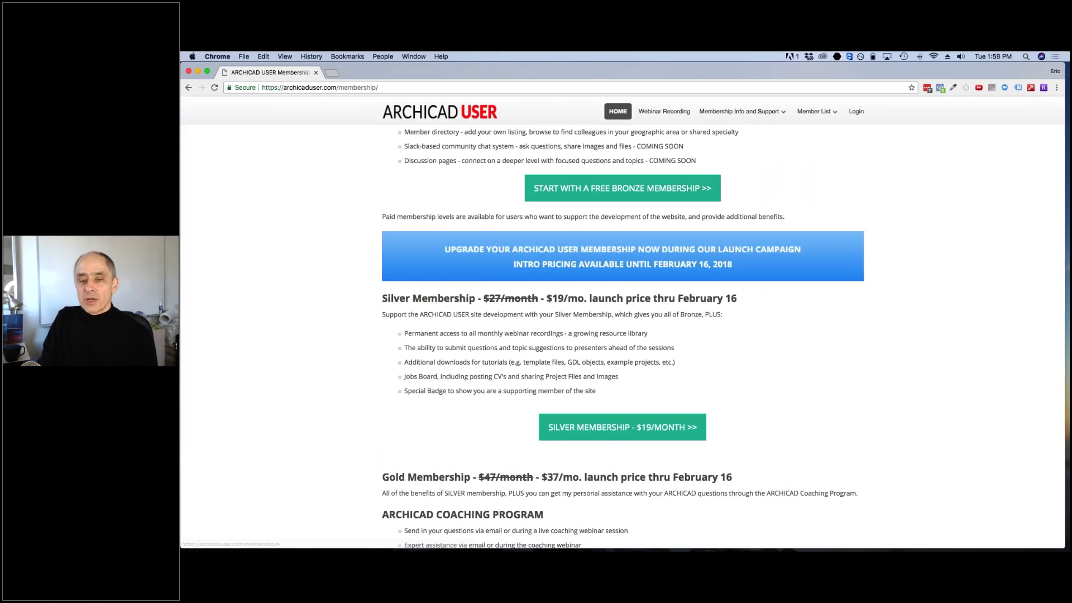
scroll(461, 317, "down", 1)
left_click_drag(404, 315, 675, 316)
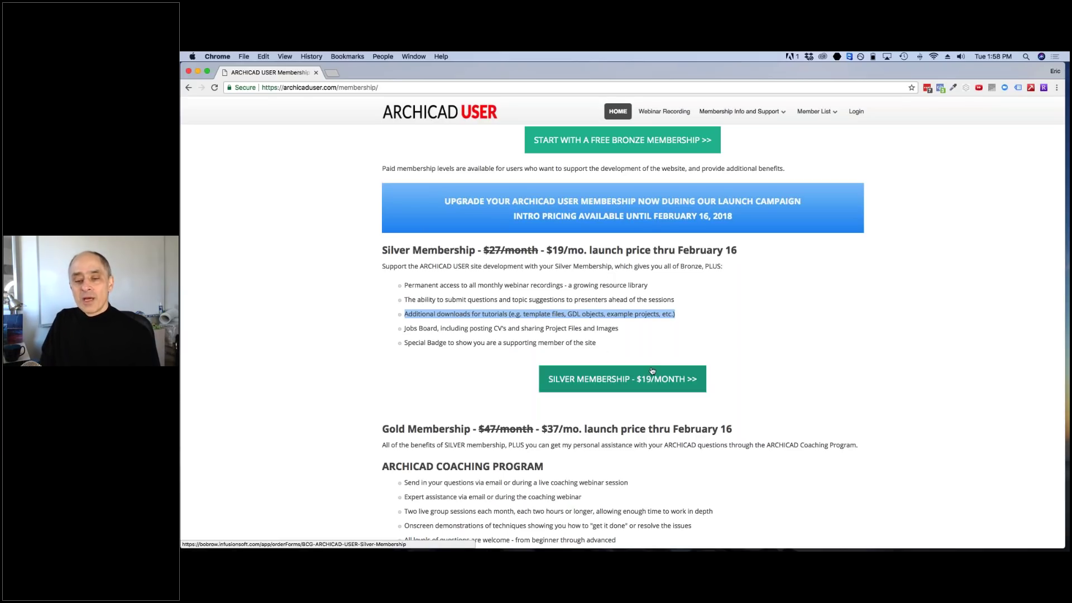
scroll(647, 380, "down", 5)
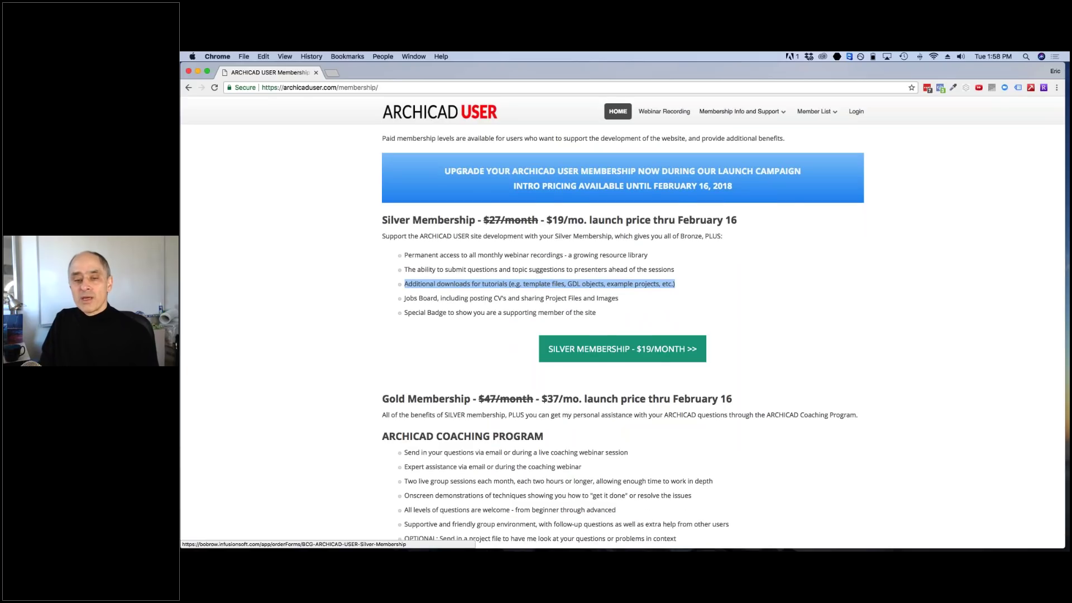